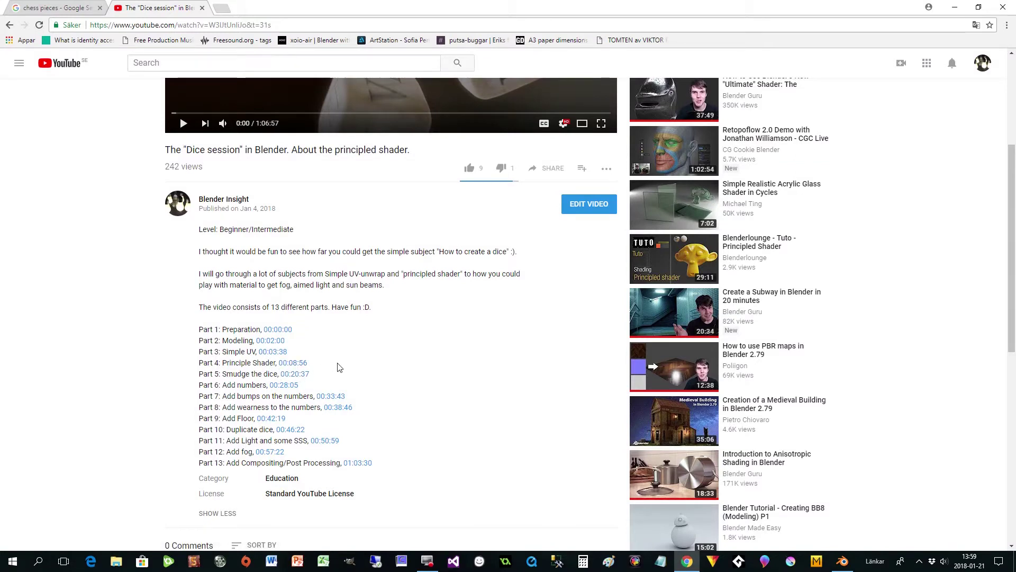
Look over the chess pieces image search results for reference and switch to Blender.
{"action": "scroll", "coordinate": [379, 429], "scroll_direction": "up", "scroll_amount": 1}
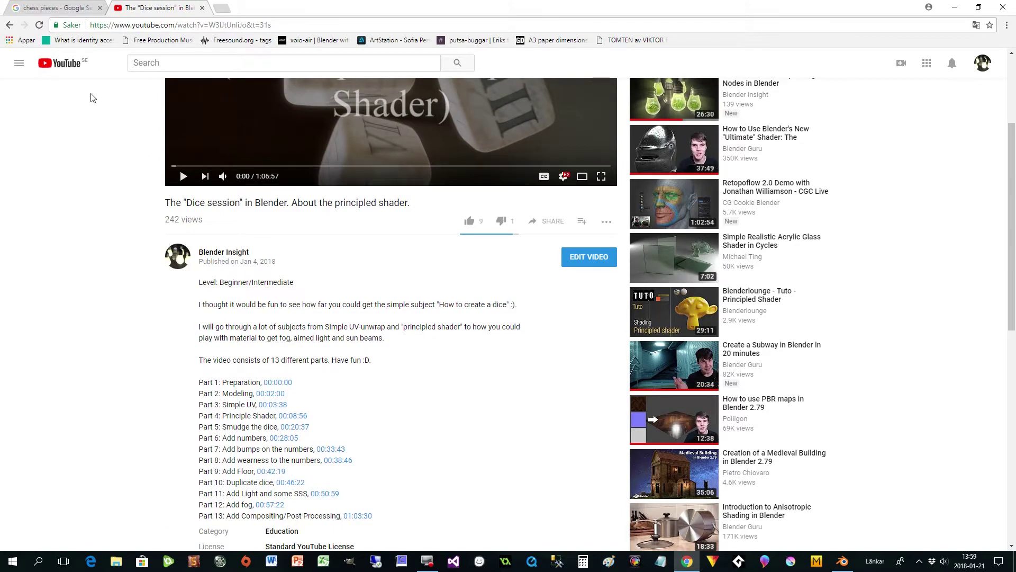
{"action": "left_click", "coordinate": [54, 8]}
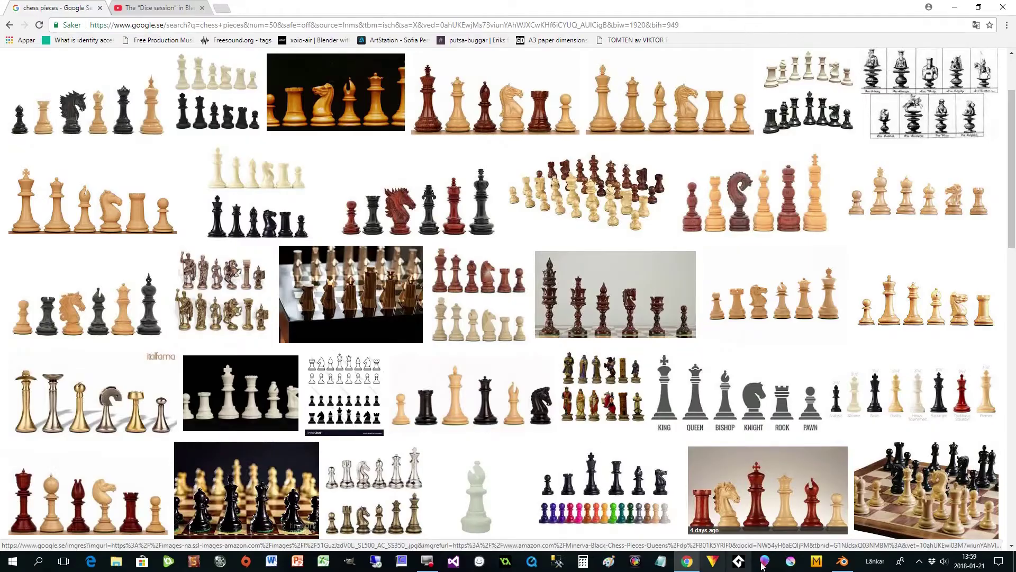
{"action": "left_click", "coordinate": [842, 562]}
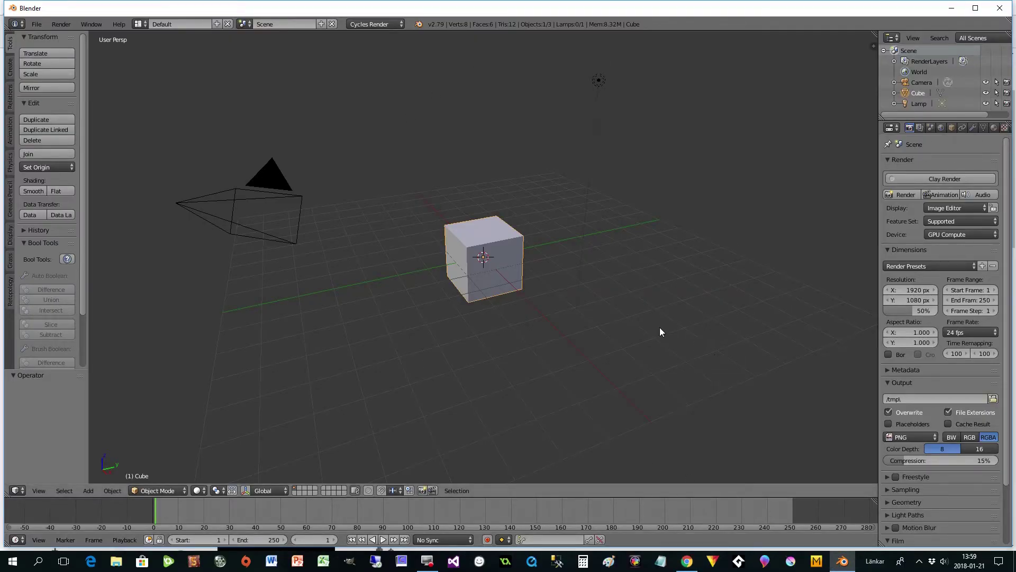
Enable background images in the 3D view and add an empty image slot.
{"action": "key", "text": "n"}
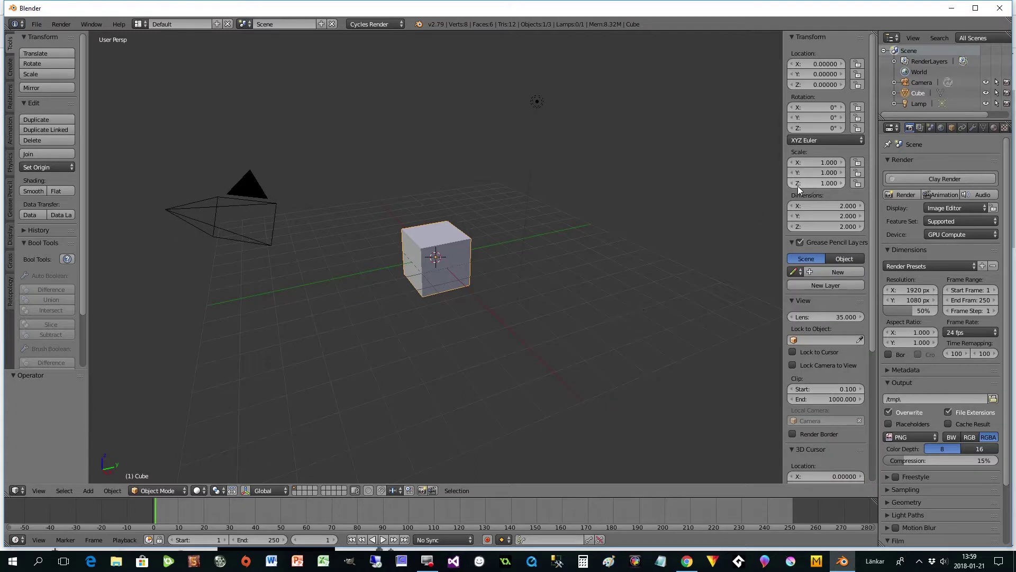
{"action": "scroll", "coordinate": [815, 228], "scroll_direction": "down", "scroll_amount": 6}
{"action": "scroll", "coordinate": [814, 245], "scroll_direction": "down", "scroll_amount": 3}
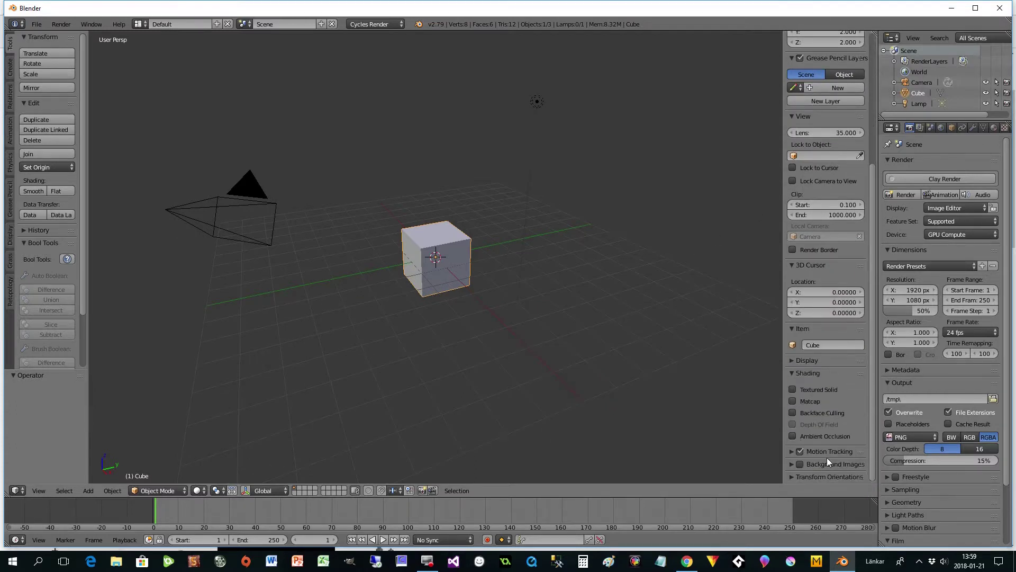
{"action": "left_click", "coordinate": [792, 464]}
{"action": "scroll", "coordinate": [873, 413], "scroll_direction": "down", "scroll_amount": 1}
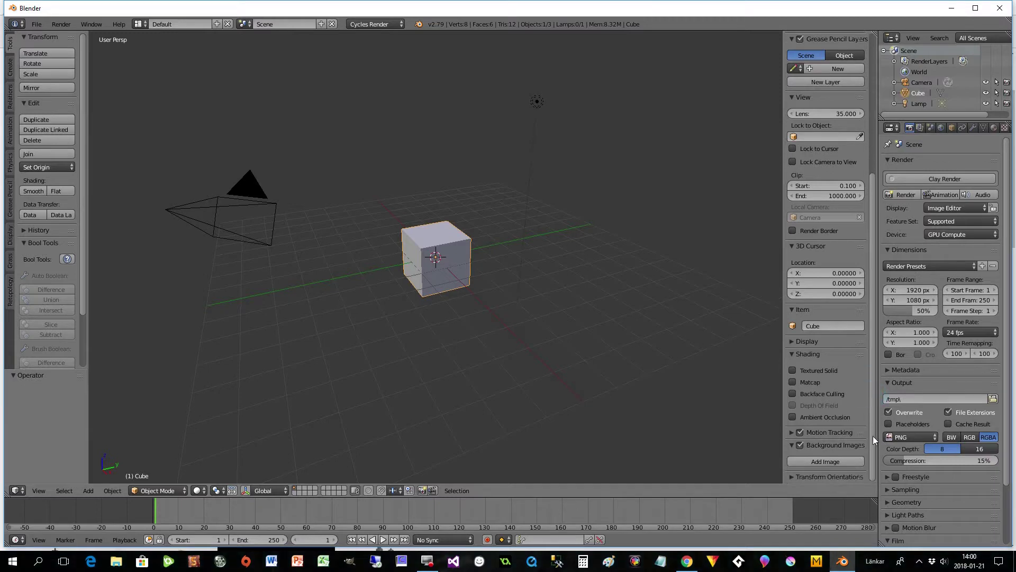
{"action": "left_click", "coordinate": [821, 462]}
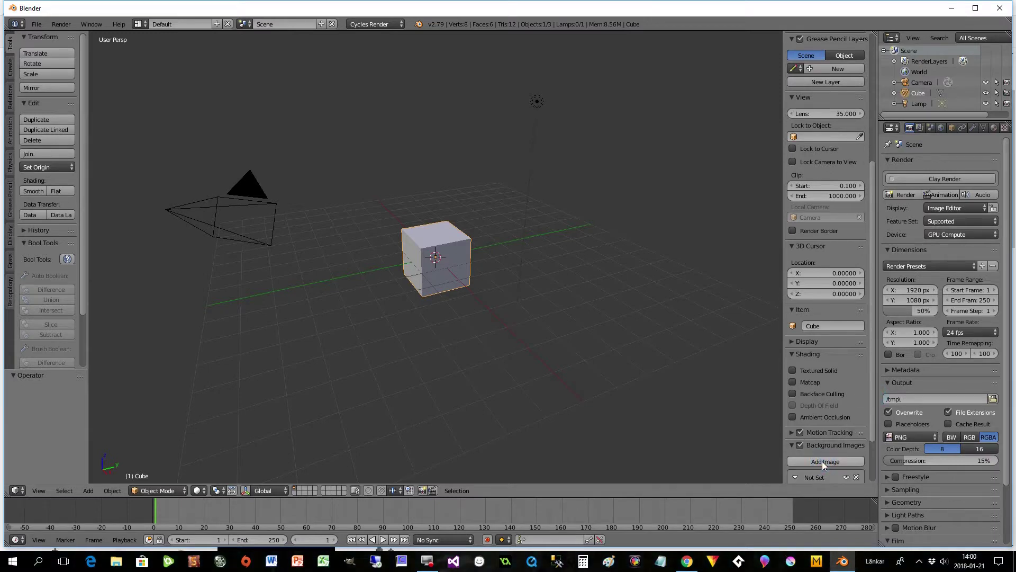
Load the ChessPieces.jpg picture from the recent Compositing folder into the background image slot.
{"action": "scroll", "coordinate": [871, 431], "scroll_direction": "down", "scroll_amount": 3}
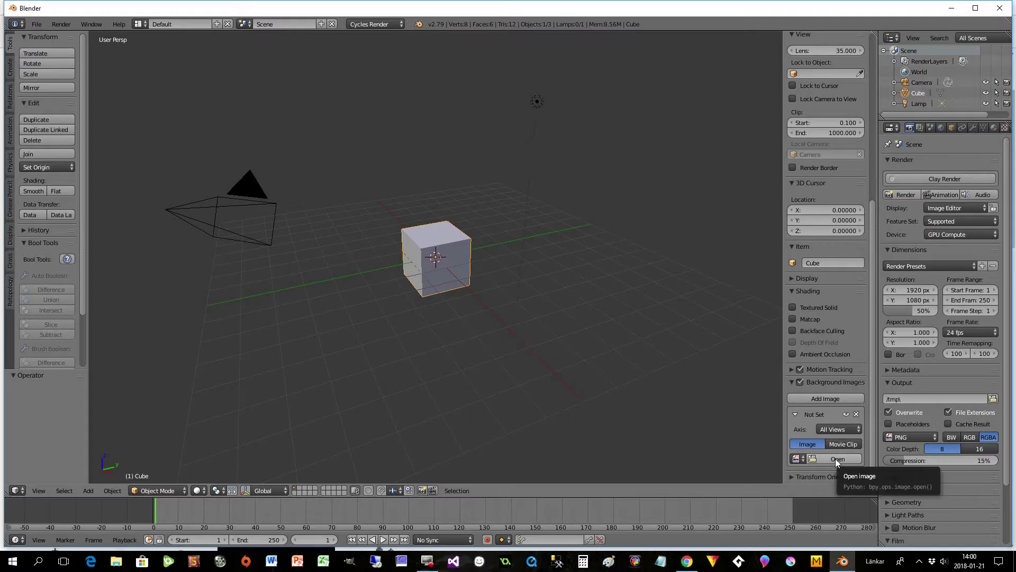
{"action": "left_click", "coordinate": [818, 458]}
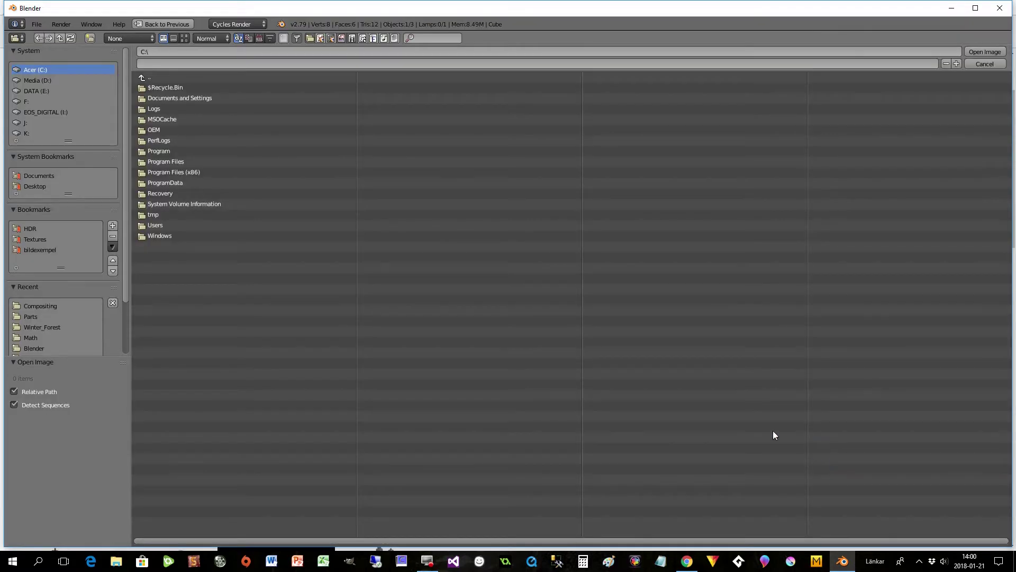
{"action": "left_click", "coordinate": [35, 307]}
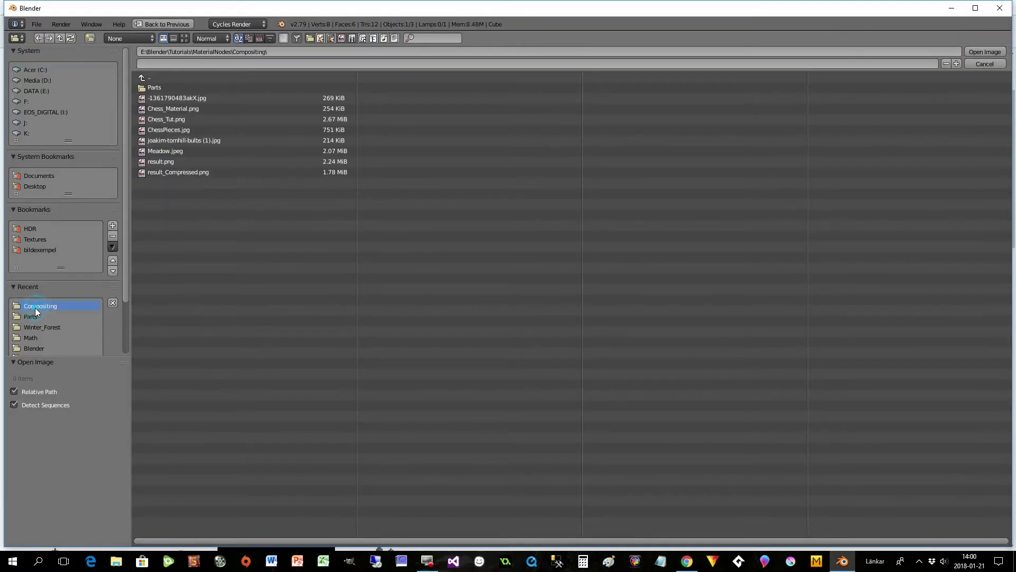
{"action": "left_click", "coordinate": [184, 37]}
{"action": "double_click", "coordinate": [573, 108]}
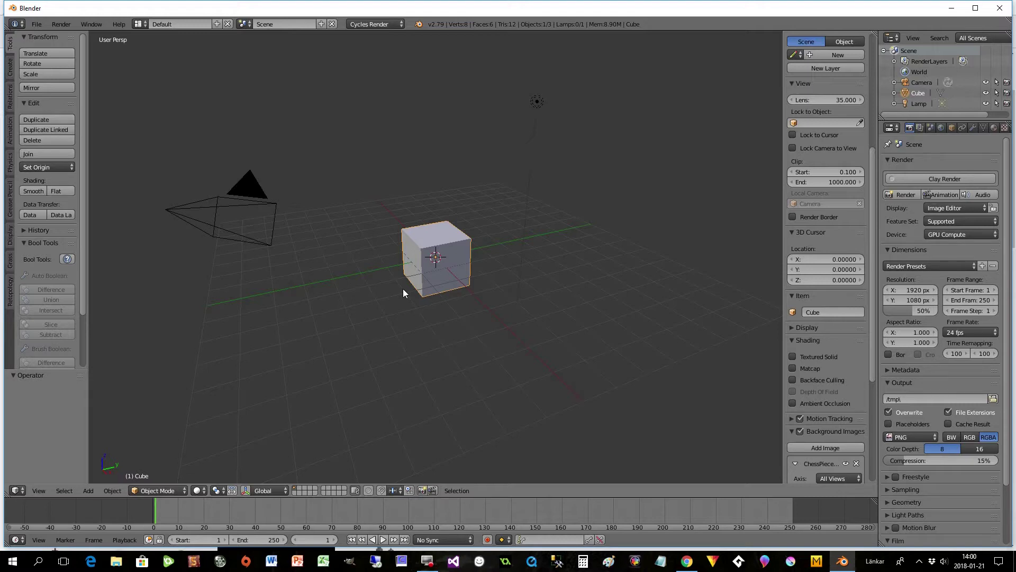
Switch the viewport to an orthographic front view.
{"action": "key", "text": "KP_5"}
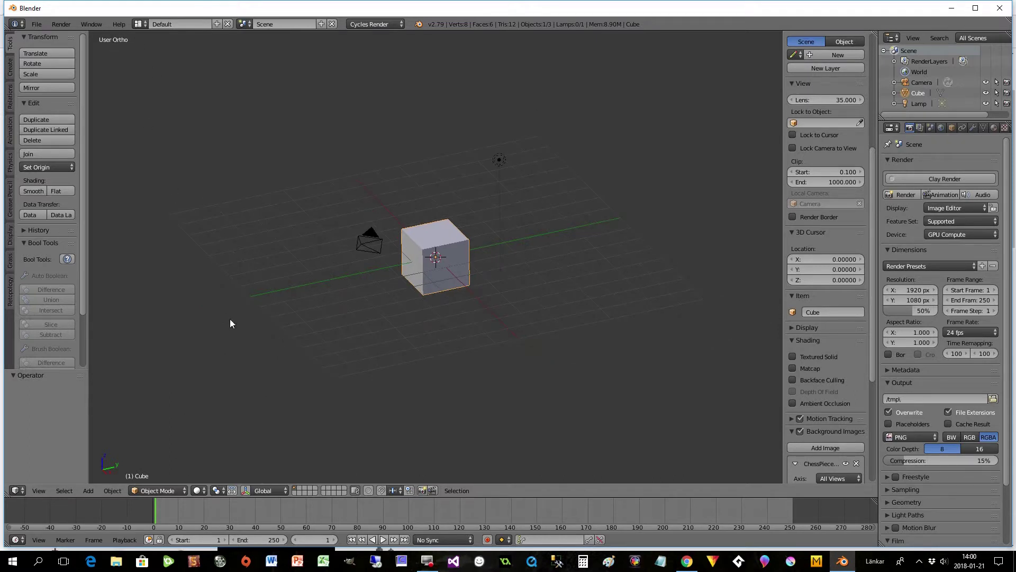
{"action": "left_click", "coordinate": [38, 490]}
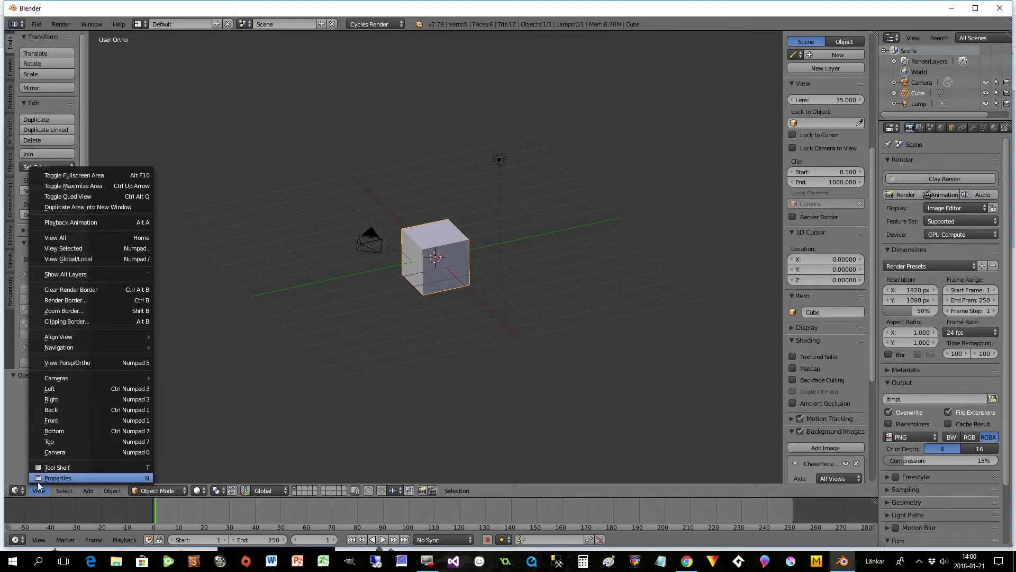
{"action": "left_click", "coordinate": [51, 420]}
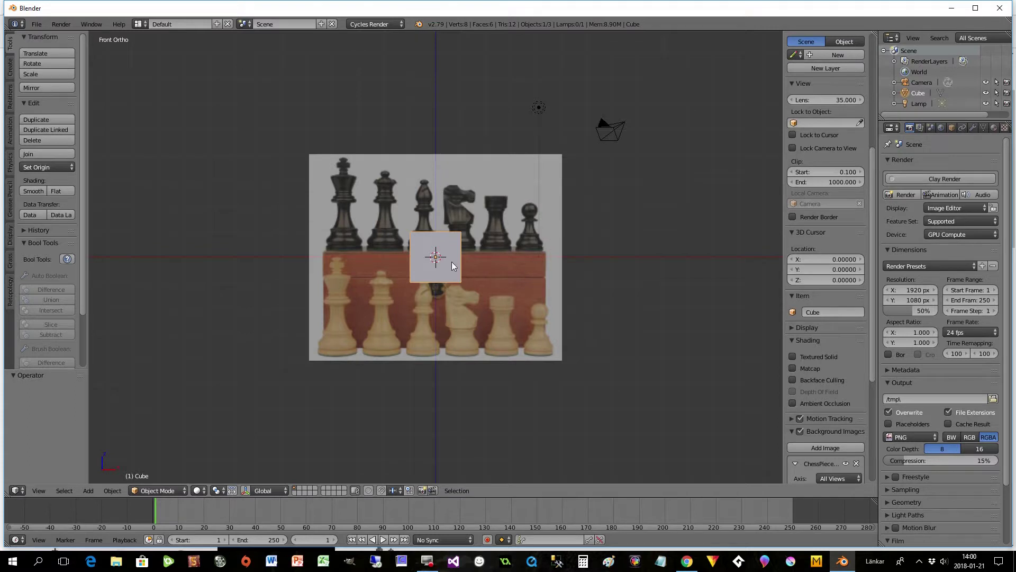
Delete the default cube and add a mesh circle with 32 vertices and radius 1 at the origin.
{"action": "key", "text": "x"}
{"action": "left_click", "coordinate": [435, 263]}
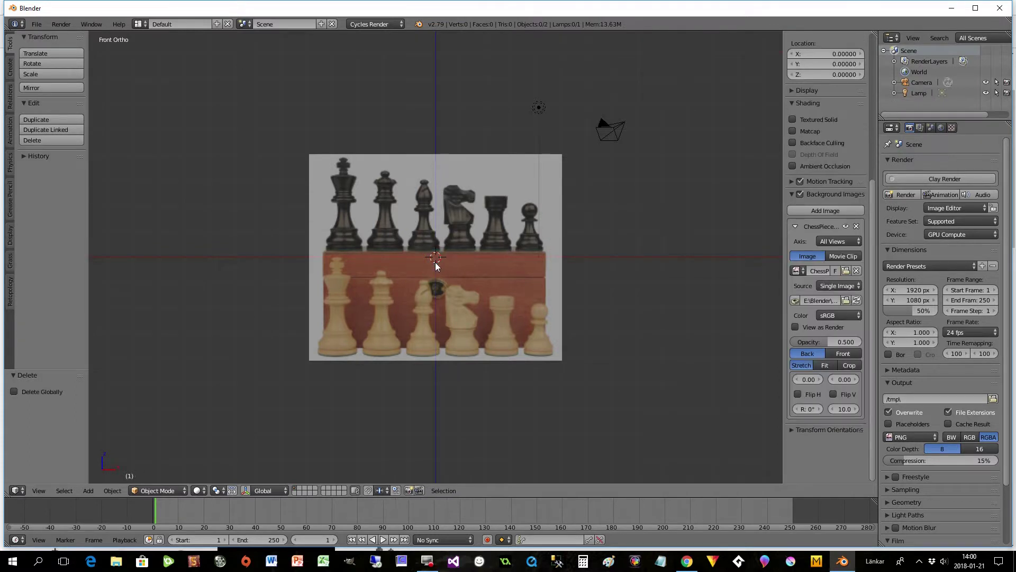
{"action": "key", "text": "shift+a"}
{"action": "mouse_move", "coordinate": [435, 263]}
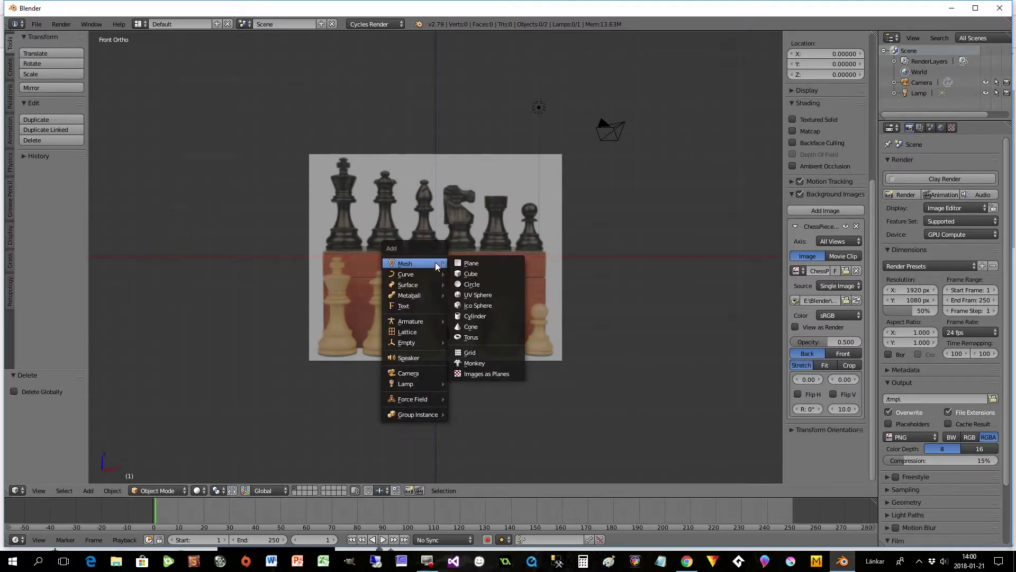
{"action": "left_click", "coordinate": [467, 284]}
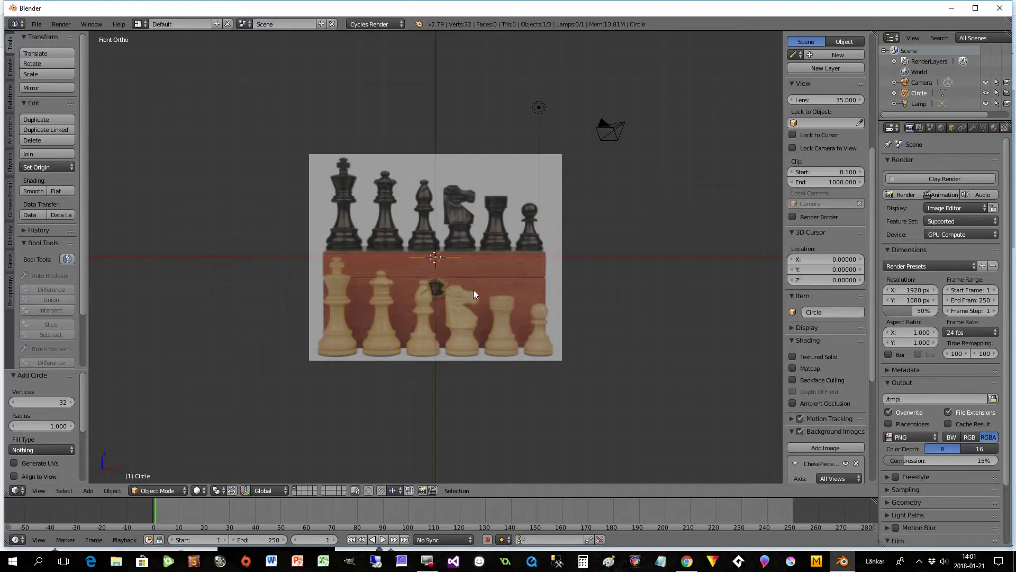
Set the background image's horizontal offset to -3.70 to centre the black pawn on the vertical axis.
{"action": "scroll", "coordinate": [534, 285], "scroll_direction": "up", "scroll_amount": 2}
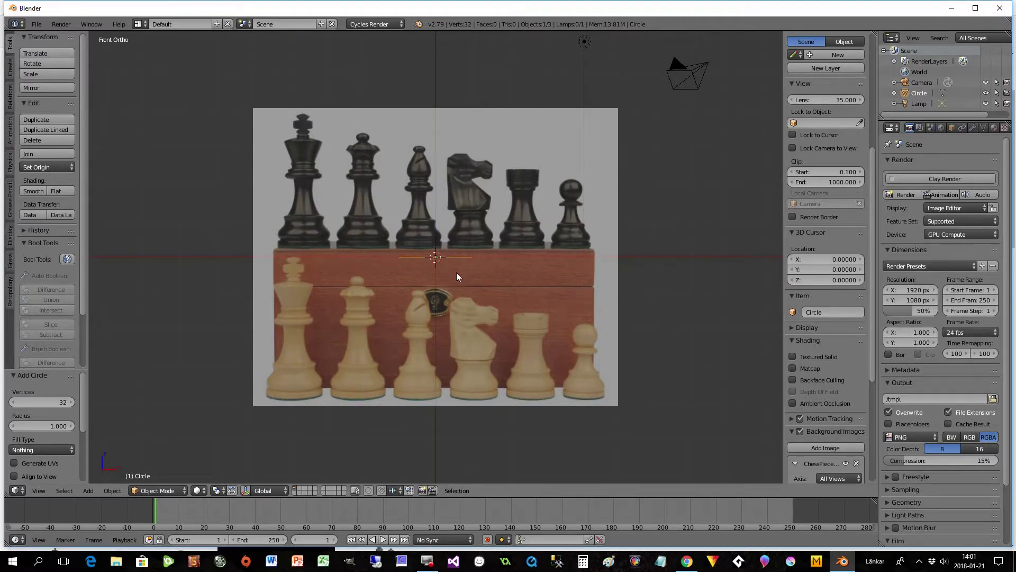
{"action": "left_click_drag", "start_coordinate": [875, 357], "coordinate": [875, 460]}
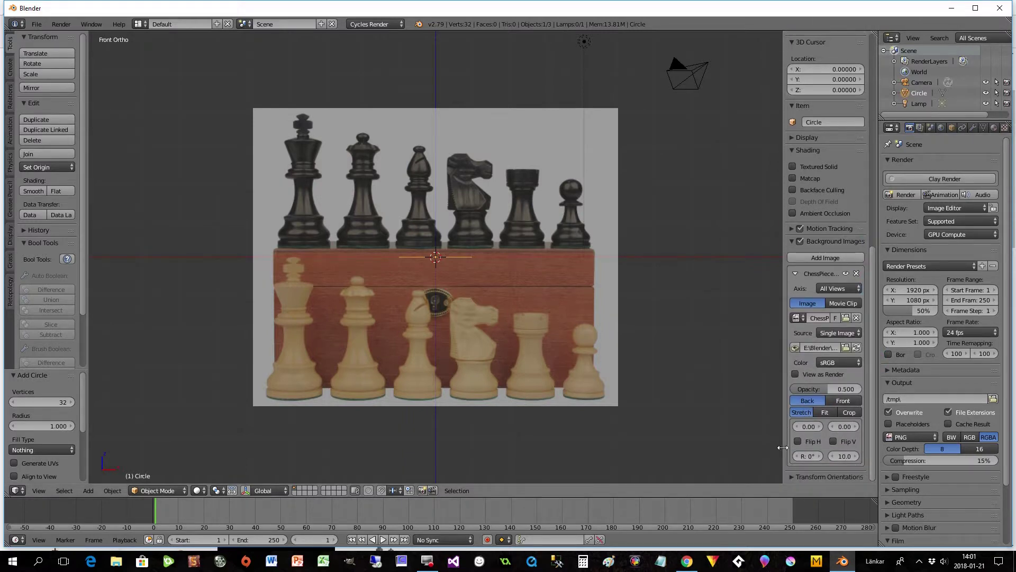
{"action": "left_click", "coordinate": [818, 428]}
{"action": "left_click", "coordinate": [818, 428]}
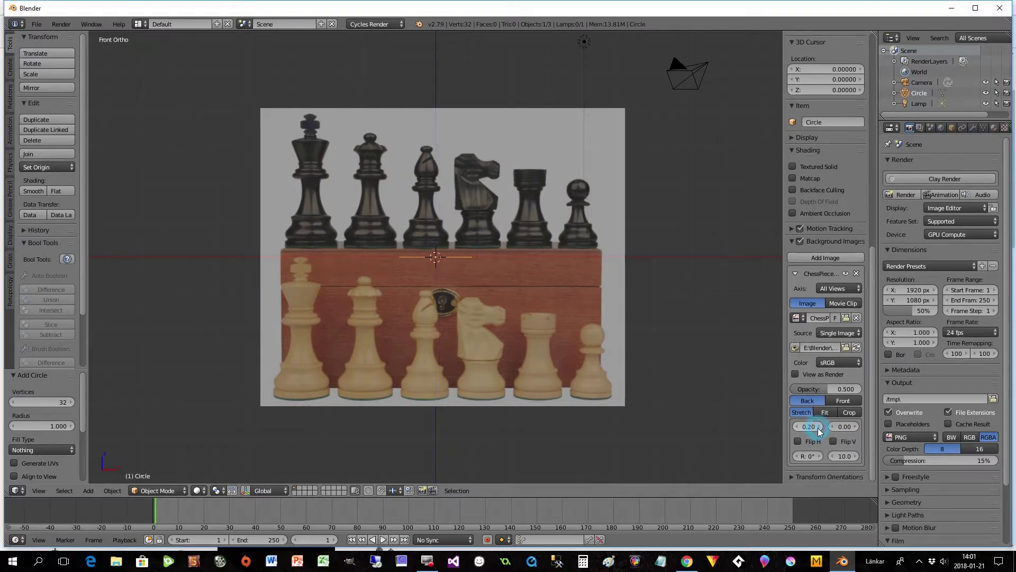
{"action": "left_click", "coordinate": [817, 427]}
{"action": "left_click", "coordinate": [817, 428]}
{"action": "left_click", "coordinate": [809, 426]}
{"action": "left_click_drag", "start_coordinate": [810, 426], "coordinate": [718, 426]}
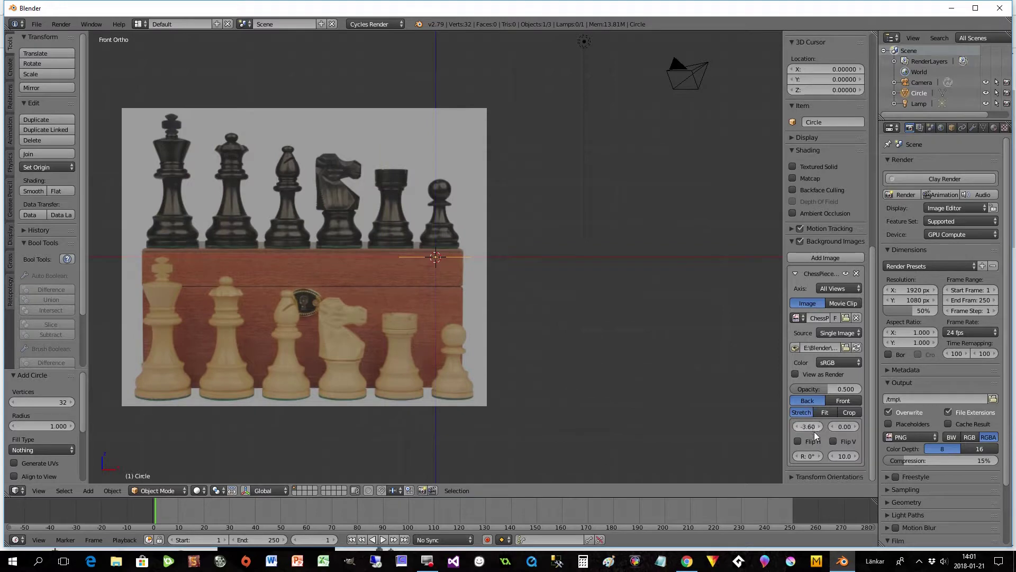
{"action": "left_click", "coordinate": [795, 428]}
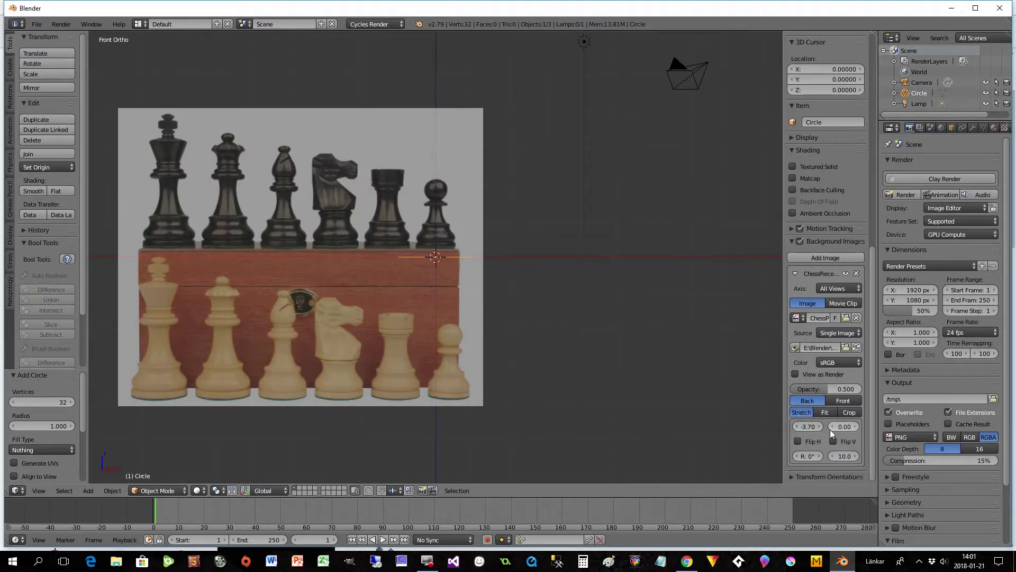
Set the background image's vertical offset to -0.30 to align the black pawn's base with the origin.
{"action": "left_click", "coordinate": [856, 427]}
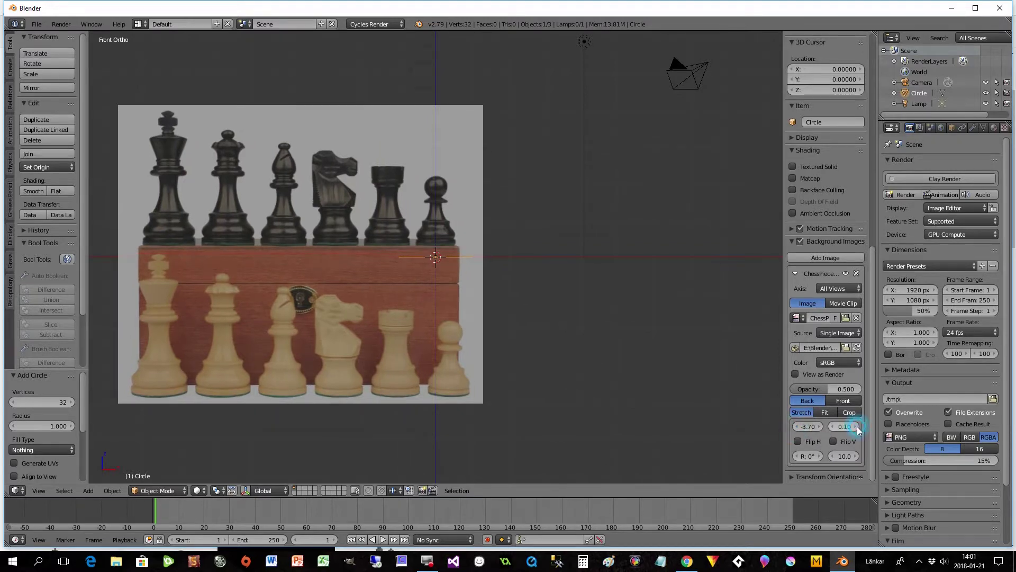
{"action": "left_click", "coordinate": [830, 428]}
{"action": "left_click", "coordinate": [830, 428]}
{"action": "left_click", "coordinate": [830, 428]}
{"action": "left_click", "coordinate": [830, 428]}
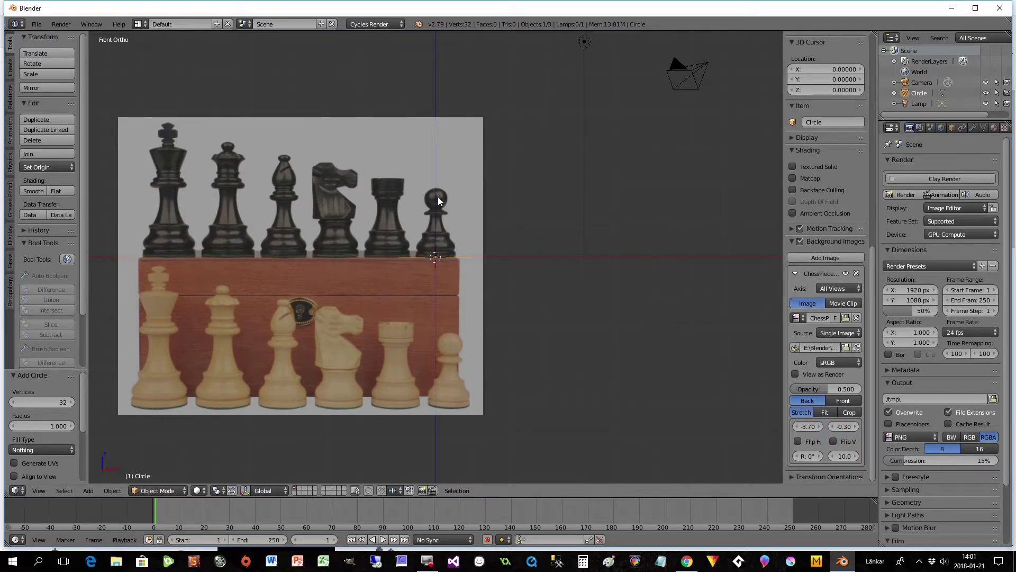
In Edit Mode, scale the whole circle by about 0.541 to match the width of the black pawn's base.
{"action": "scroll", "coordinate": [502, 250], "scroll_direction": "up", "scroll_amount": 3}
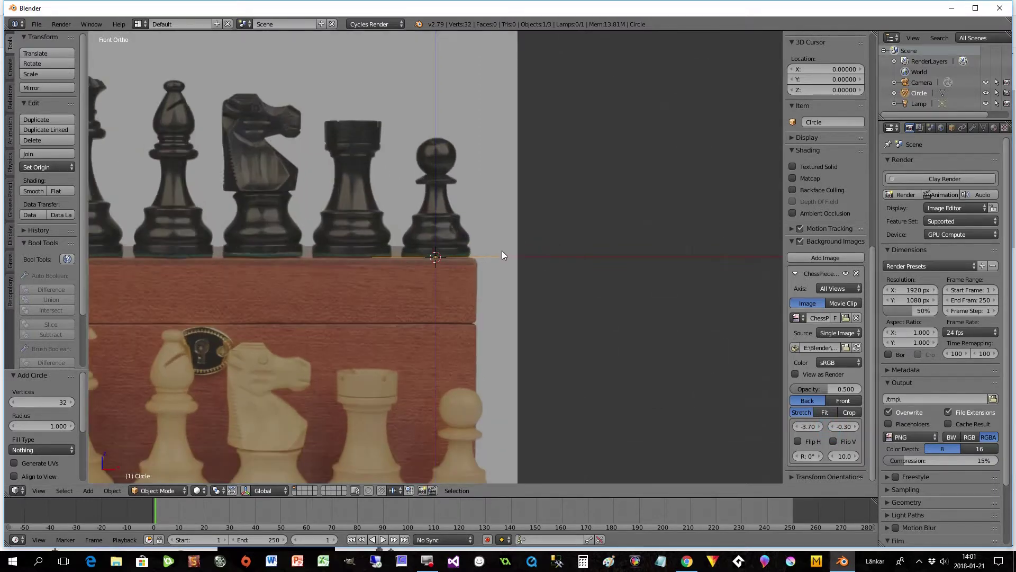
{"action": "scroll", "coordinate": [495, 292], "scroll_direction": "up", "scroll_amount": 1}
{"action": "scroll", "coordinate": [495, 292], "scroll_direction": "down", "scroll_amount": 1}
{"action": "key", "text": "Tab"}
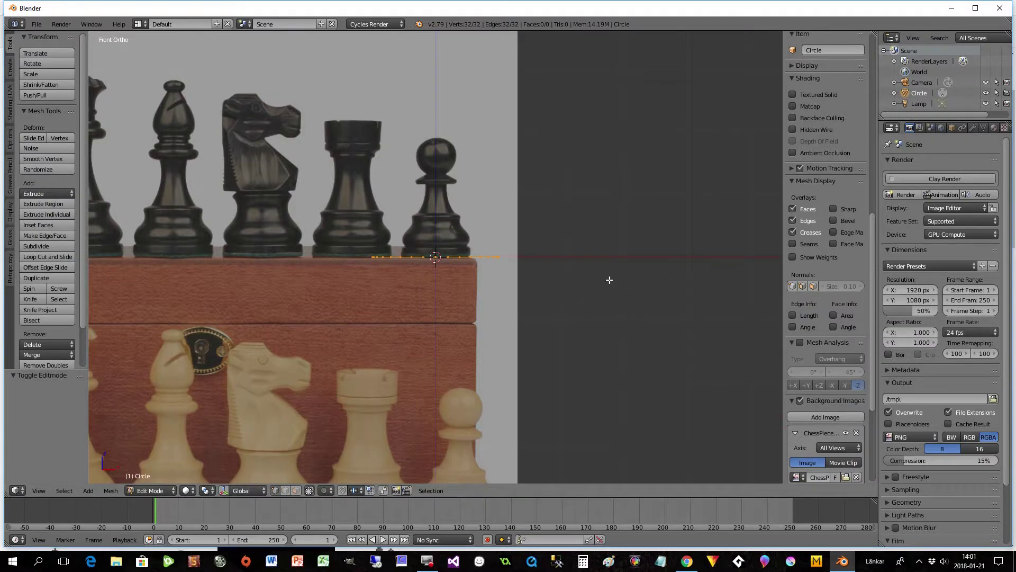
{"action": "key", "text": "s"}
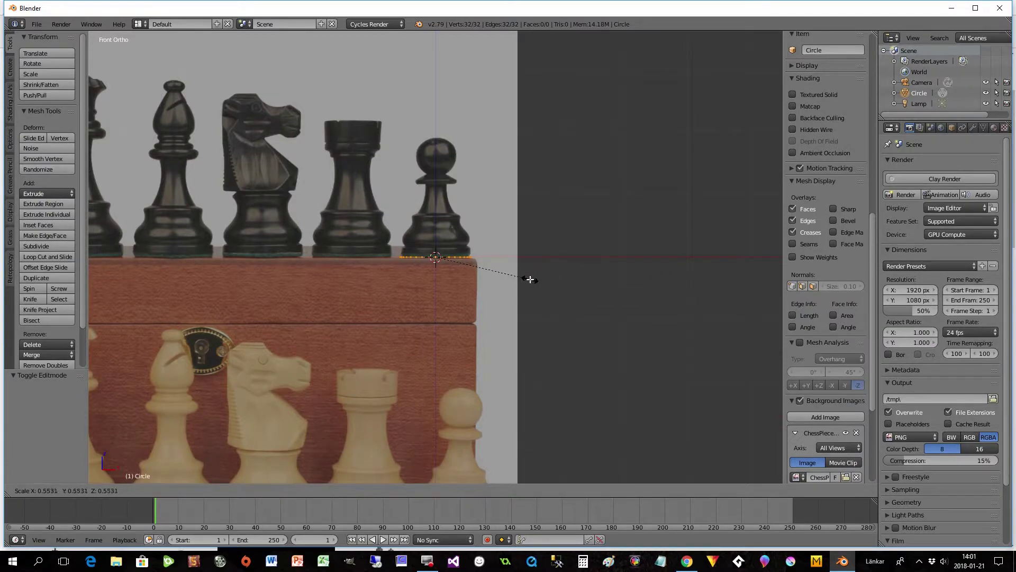
{"action": "left_click", "coordinate": [528, 279]}
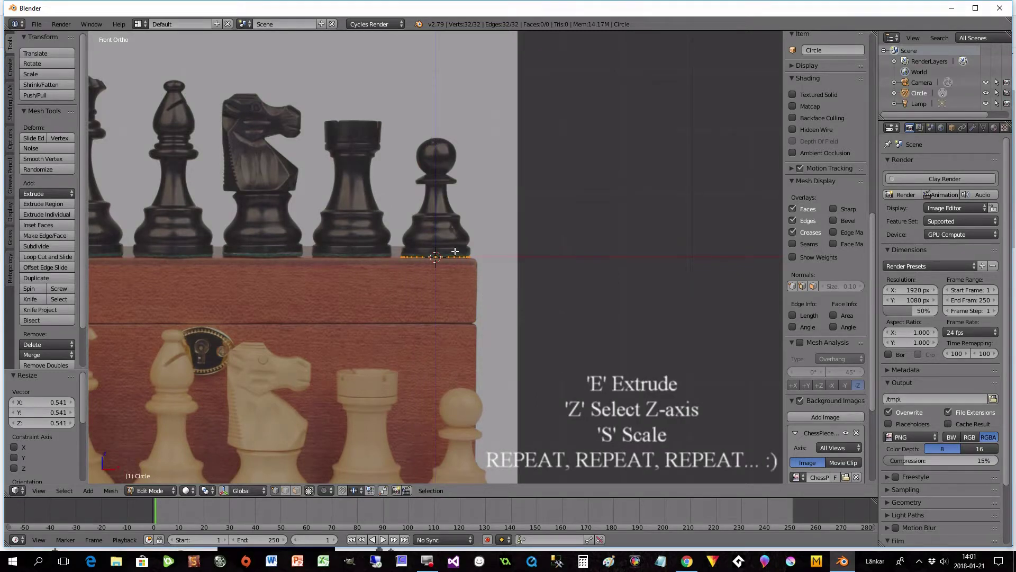
Extrude the circle about 0.05 upward along Z and scale the new ring by about 0.982.
{"action": "key", "text": "e"}
{"action": "key", "text": "z"}
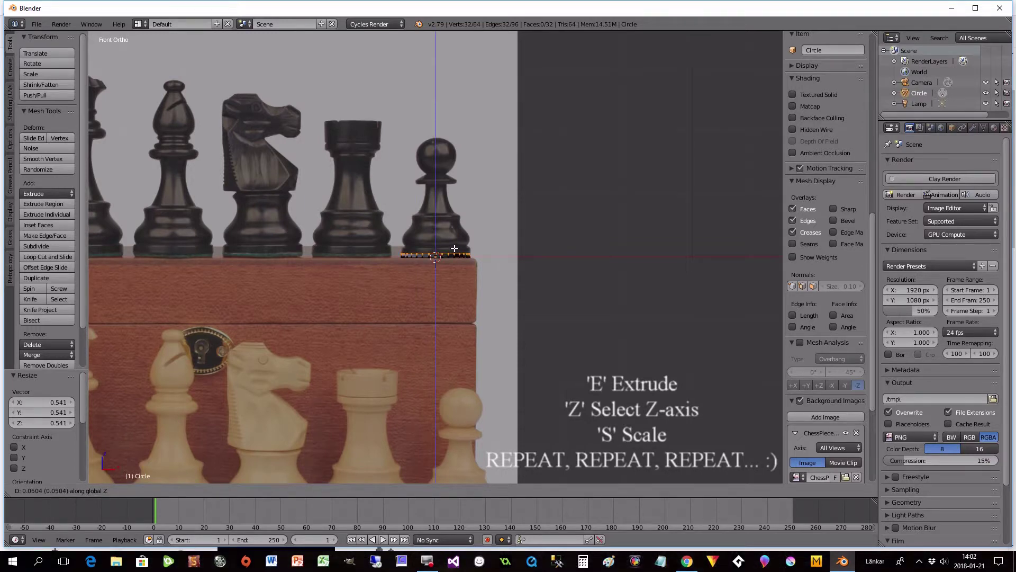
{"action": "left_click", "coordinate": [454, 248]}
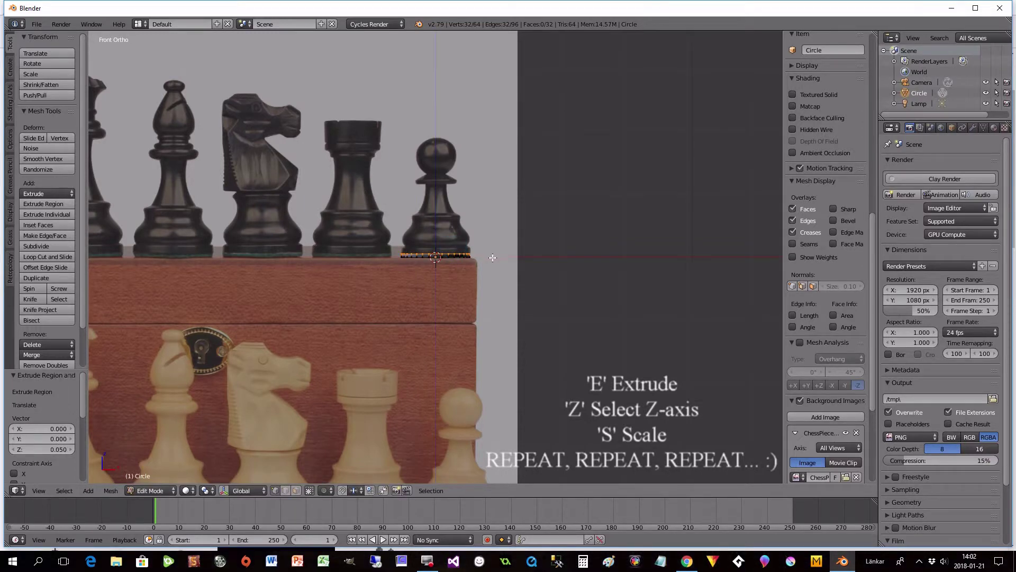
{"action": "key", "text": "s"}
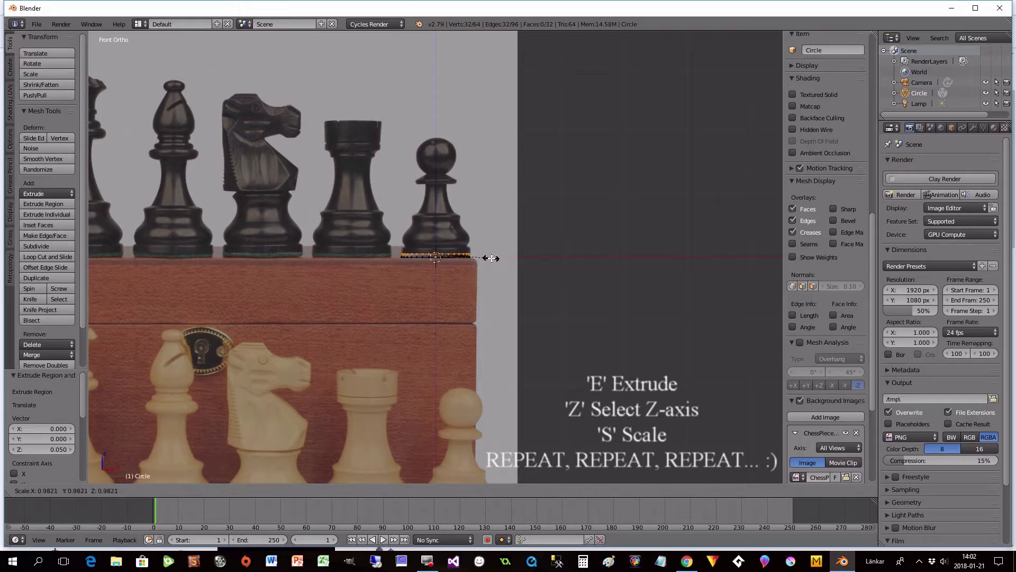
{"action": "left_click", "coordinate": [492, 257]}
Extrude the selected ring about 0.084 further up along Z, following the pawn's base.
{"action": "key", "text": "e"}
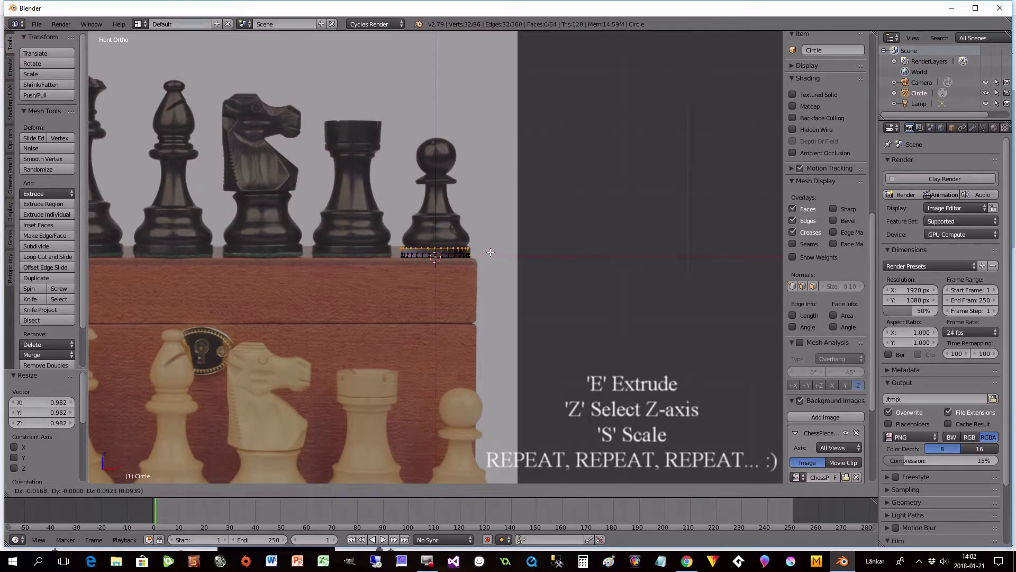
{"action": "key", "text": "z"}
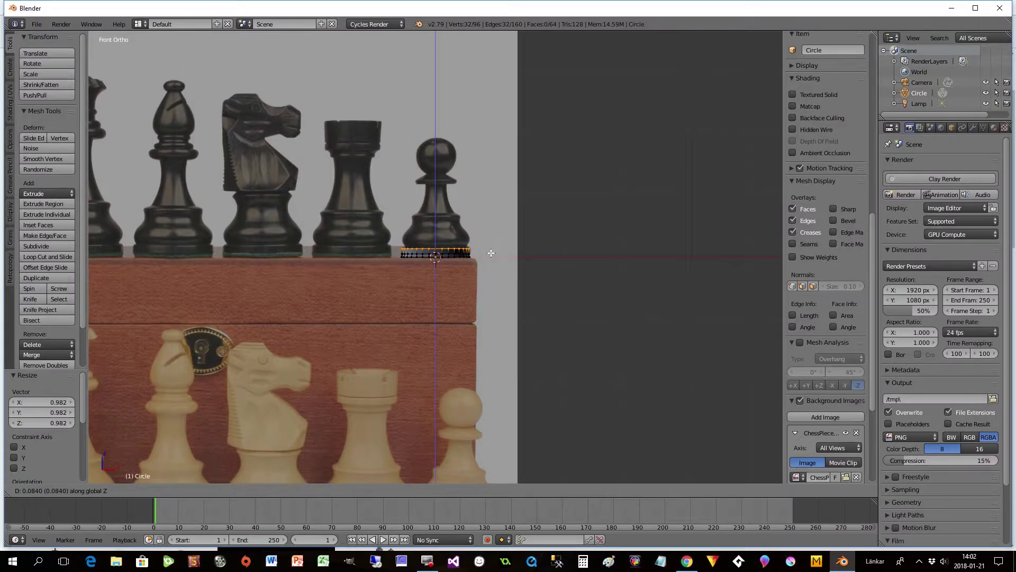
{"action": "left_click", "coordinate": [491, 253]}
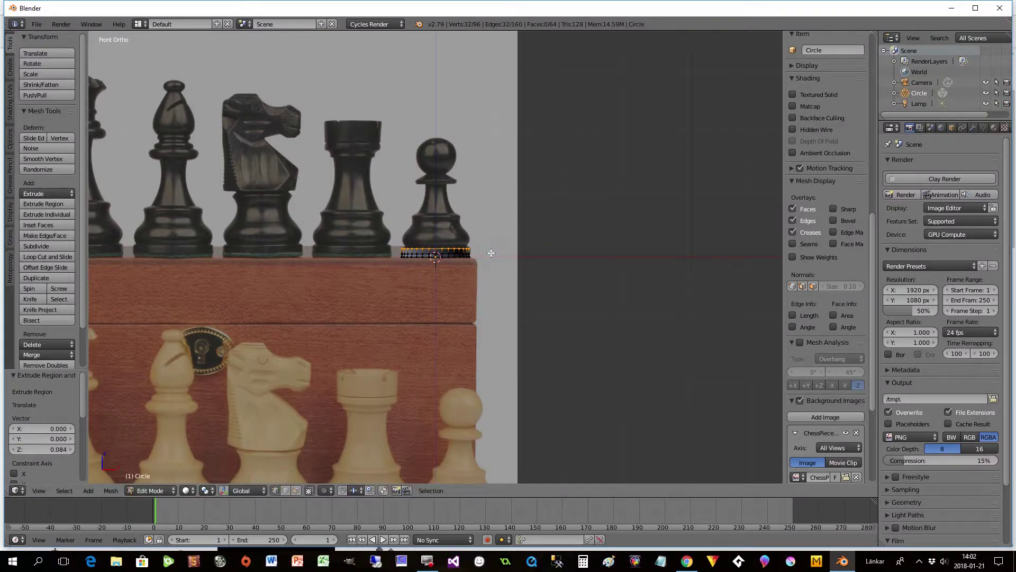
Extrude the selected ring about 0.042 up along Z and scale the new ring by about 0.897.
{"action": "key", "text": "e"}
{"action": "key", "text": "z"}
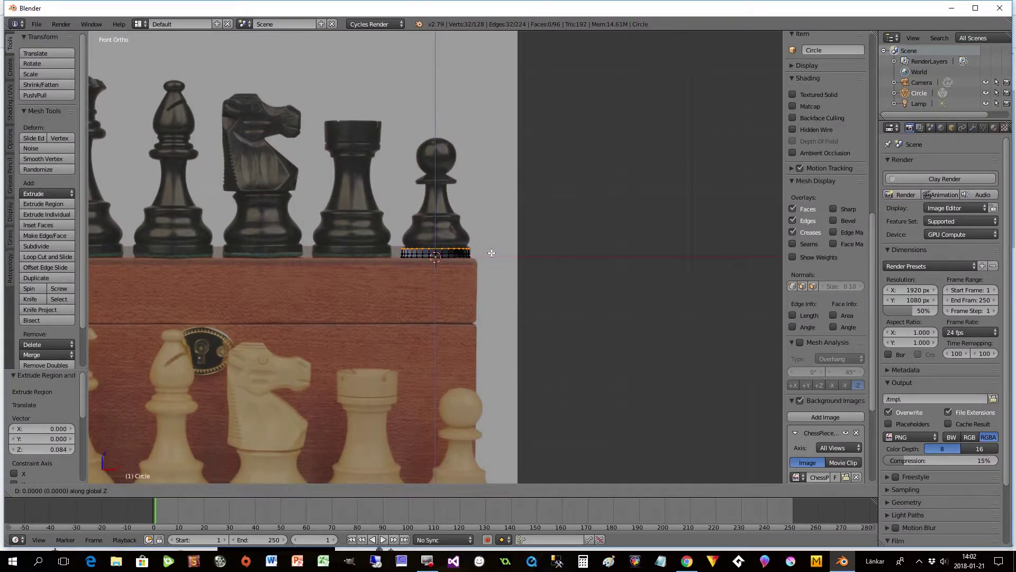
{"action": "left_click", "coordinate": [490, 250]}
{"action": "key", "text": "s"}
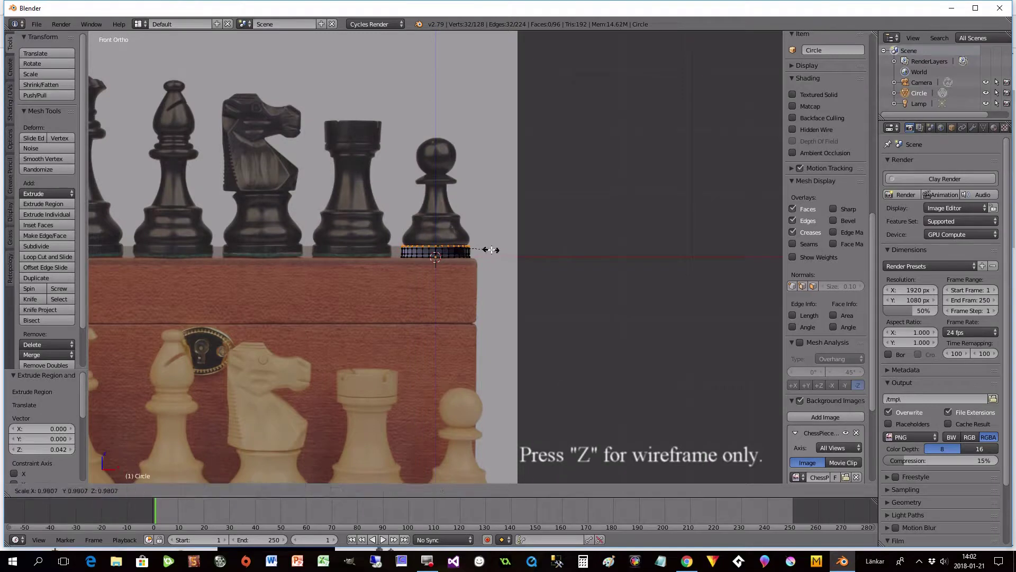
{"action": "left_click", "coordinate": [487, 250]}
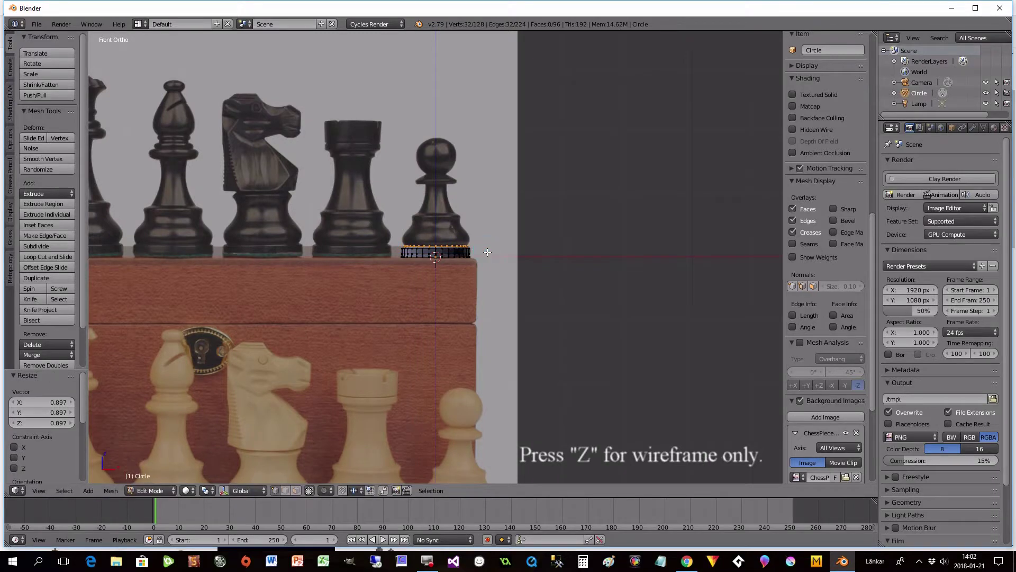
In wireframe display, extrude the ring about 0.092 up along Z and scale the new ring by about 1.129.
{"action": "key", "text": "z"}
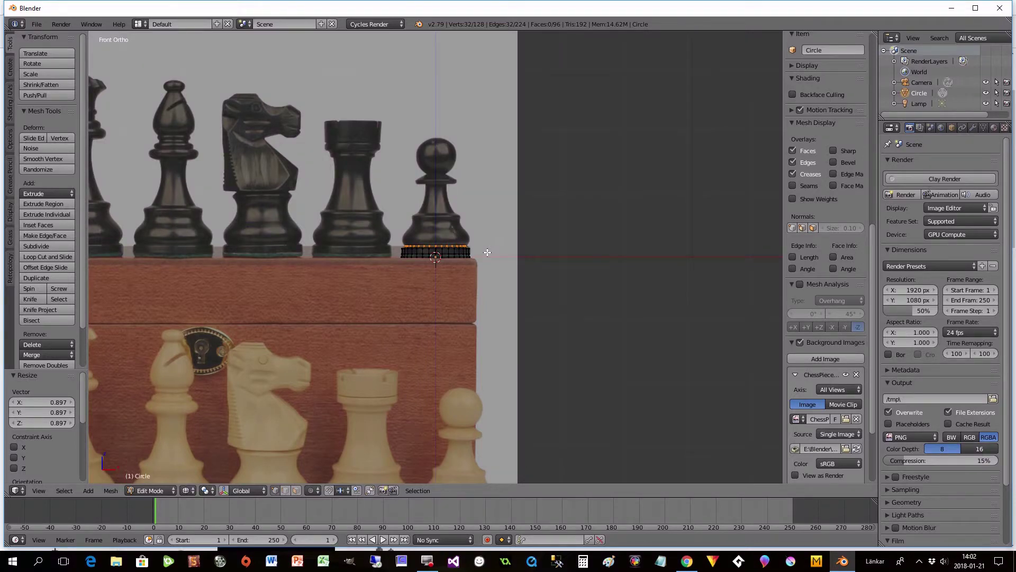
{"action": "key", "text": "e"}
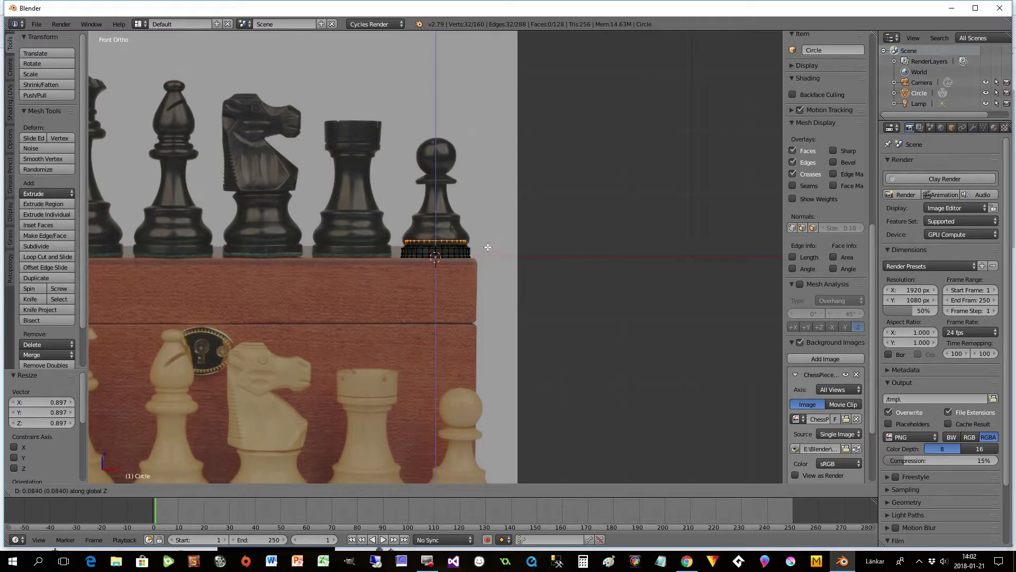
{"action": "left_click", "coordinate": [487, 246]}
{"action": "key", "text": "s"}
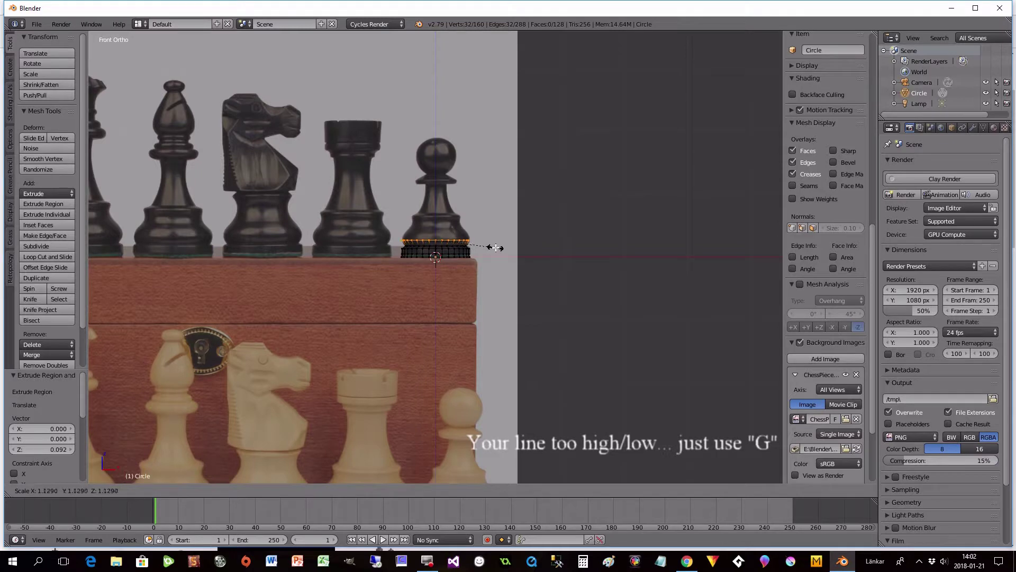
{"action": "left_click", "coordinate": [496, 247]}
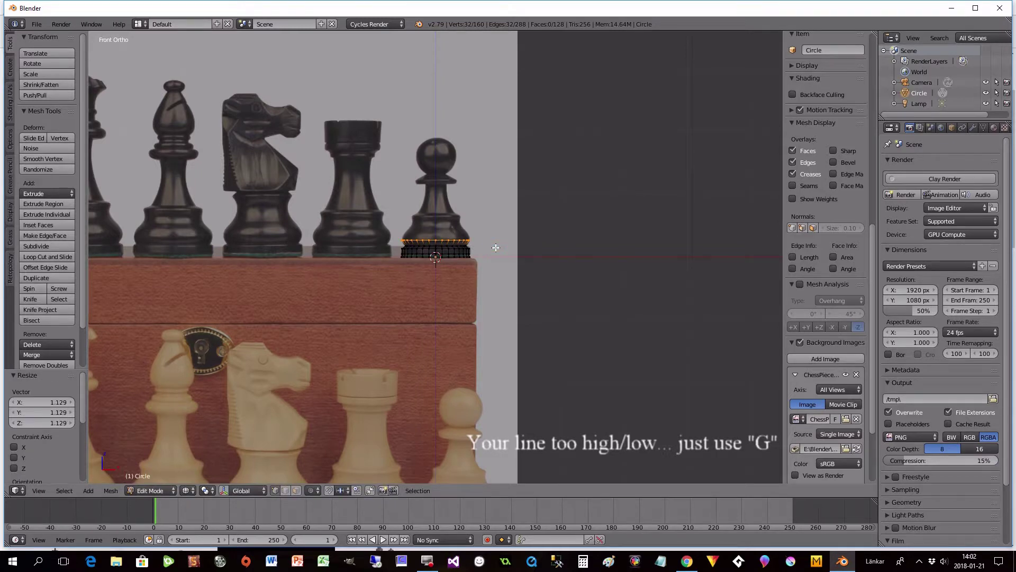
Lower the selected ring about 0.025 along Z and scale it by about 0.986 to fit the pawn's base.
{"action": "key", "text": "g"}
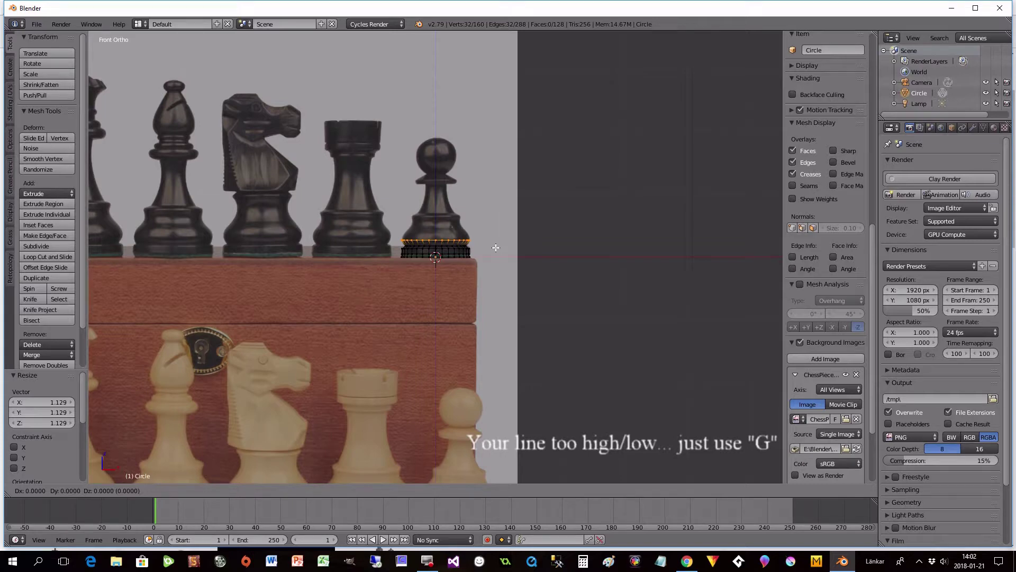
{"action": "key", "text": "z"}
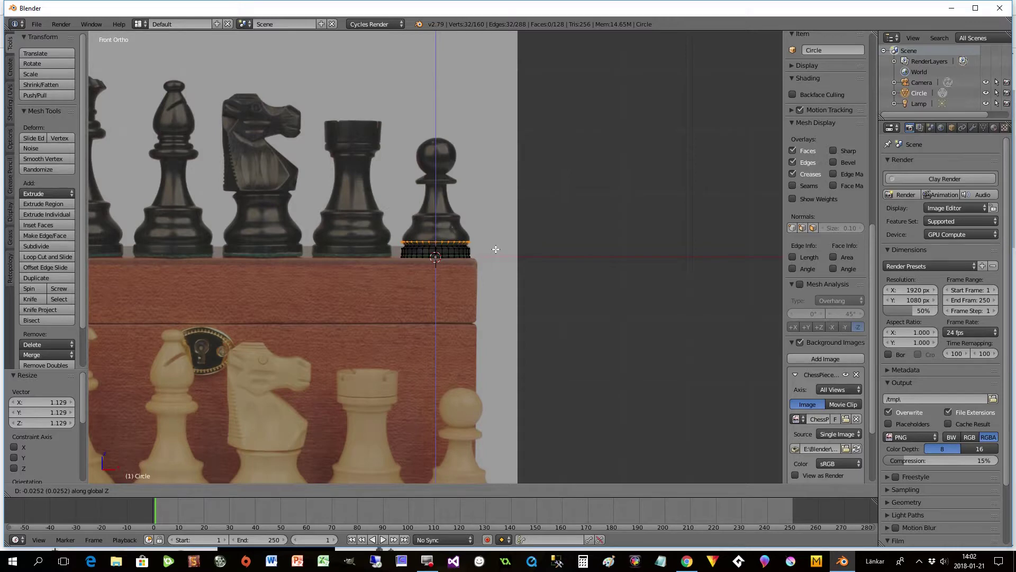
{"action": "left_click", "coordinate": [496, 249]}
{"action": "key", "text": "s"}
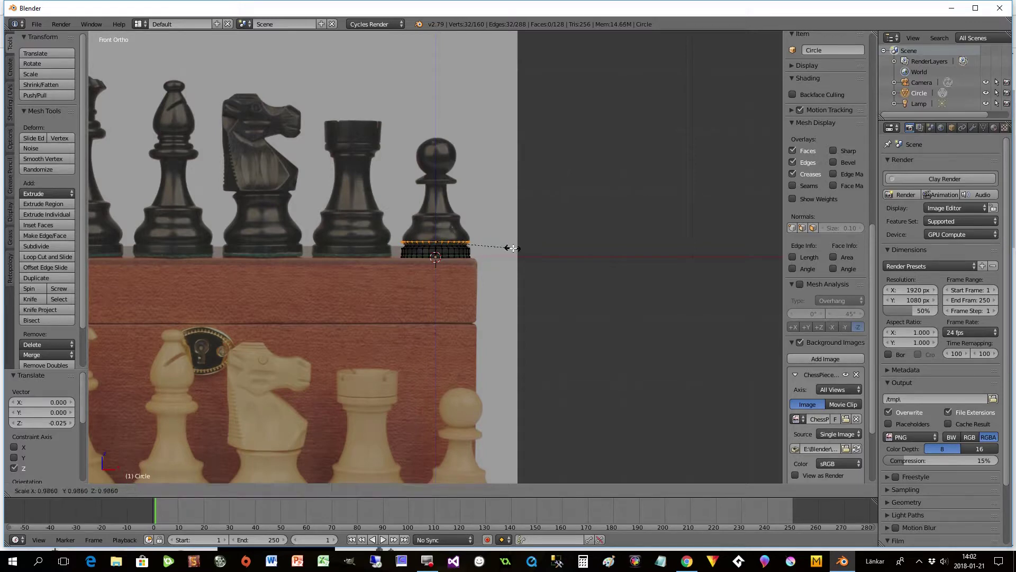
{"action": "left_click", "coordinate": [512, 248]}
Extrude the ring up along Z by about 0.076 and again by about 0.118, scaling the last ring by about 0.839.
{"action": "key", "text": "e"}
{"action": "key", "text": "z"}
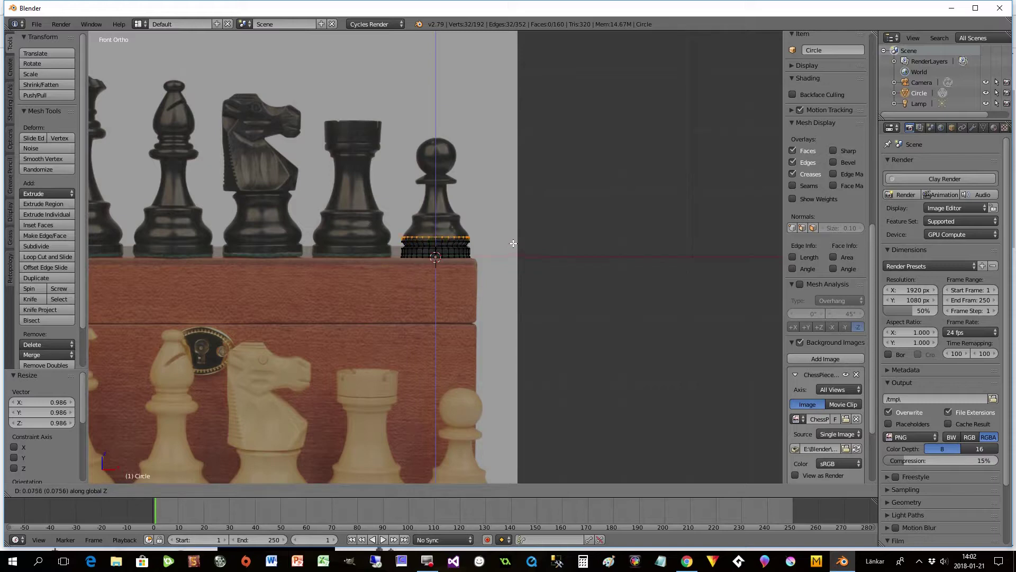
{"action": "left_click", "coordinate": [513, 243]}
{"action": "key", "text": "e"}
{"action": "key", "text": "z"}
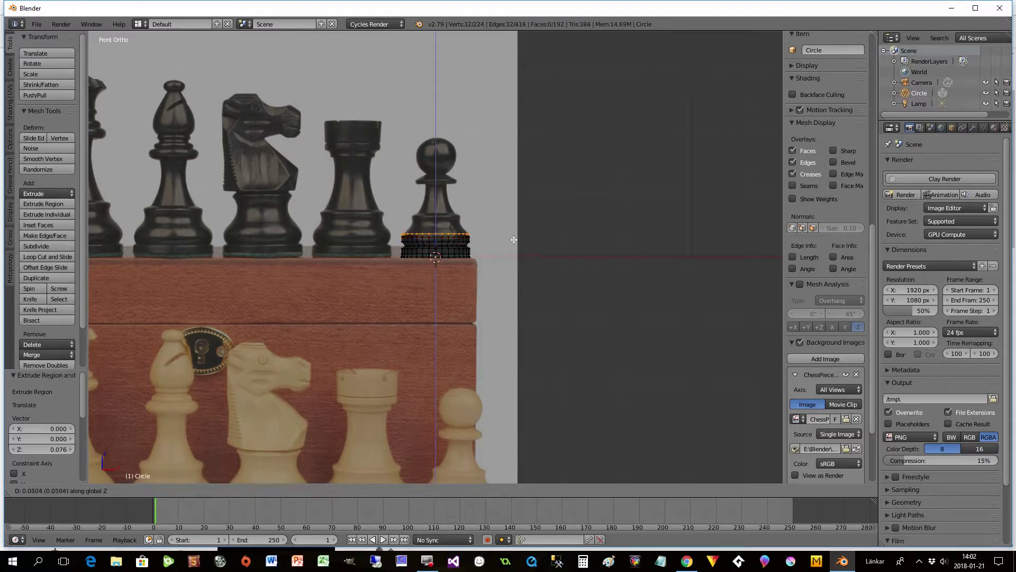
{"action": "left_click", "coordinate": [513, 238]}
{"action": "key", "text": "s"}
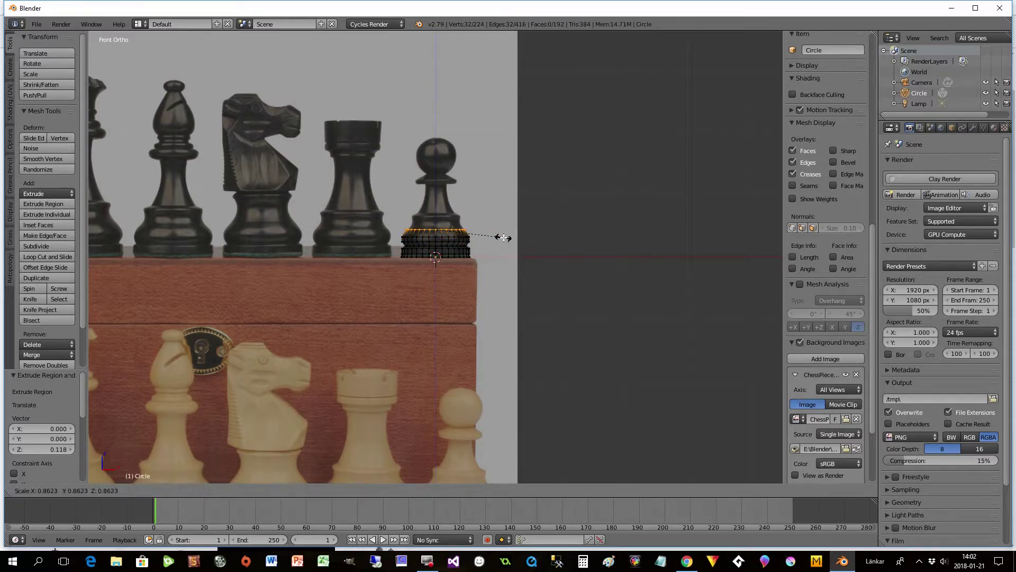
{"action": "left_click", "coordinate": [503, 235]}
Extrude the ring about 0.101 up along Z and scale the new ring by about 0.840 along the base's shoulder.
{"action": "key", "text": "e"}
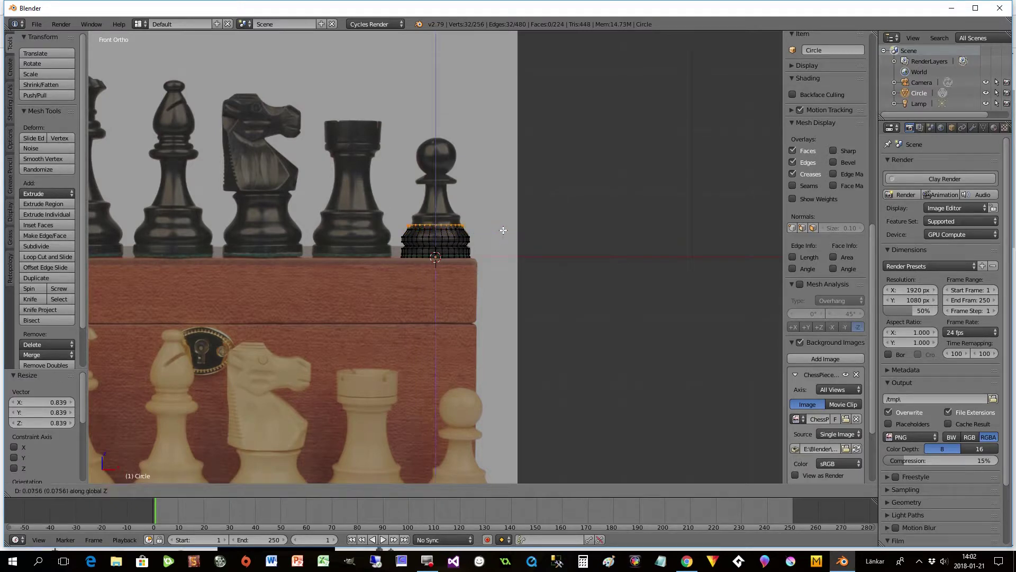
{"action": "left_click", "coordinate": [504, 228]}
{"action": "key", "text": "s"}
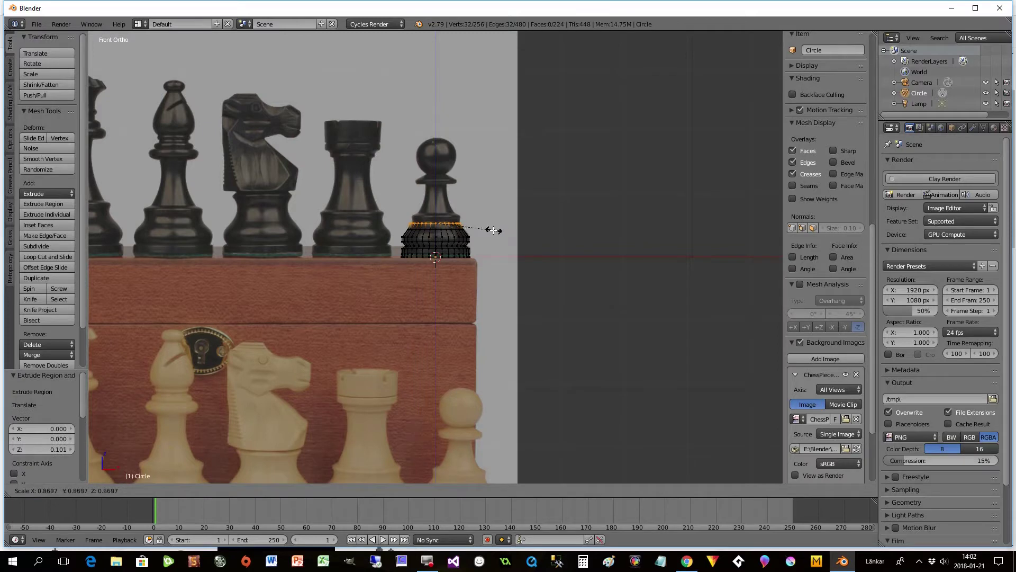
{"action": "left_click", "coordinate": [492, 231]}
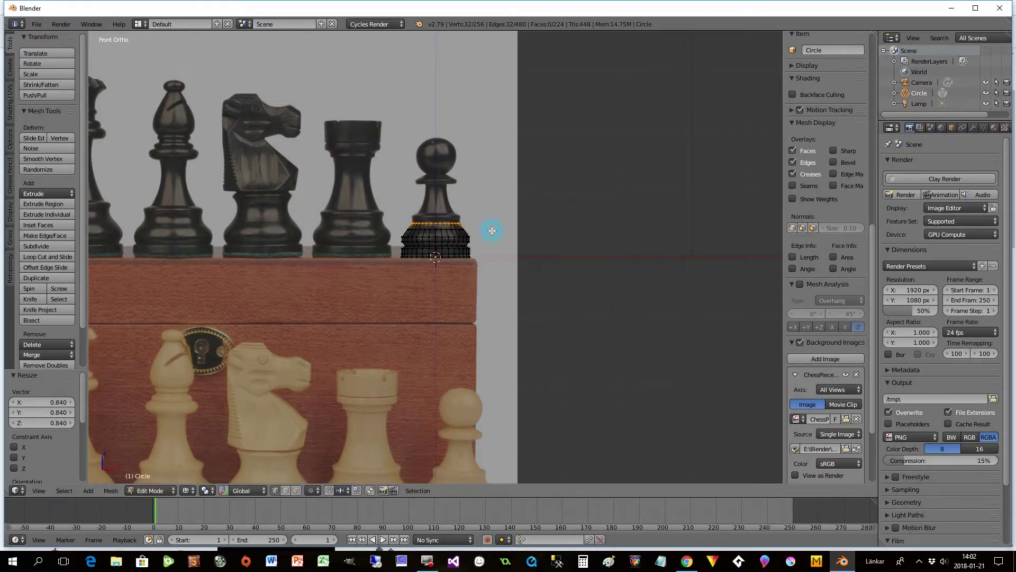
Extrude the ring about 0.059 up along Z and scale it by about 1.073 to match the base's upper rim.
{"action": "key", "text": "e"}
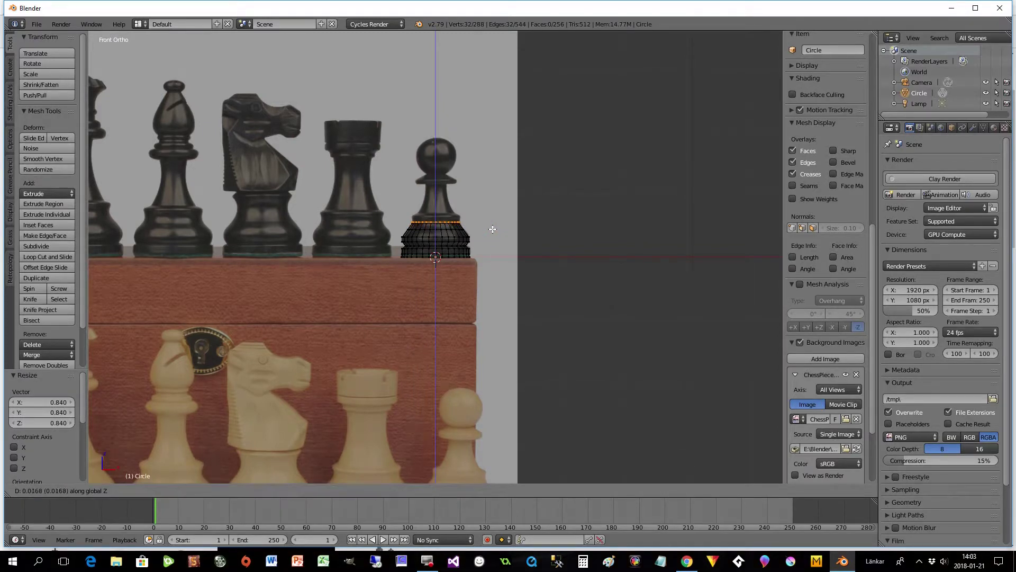
{"action": "left_click", "coordinate": [493, 226]}
{"action": "key", "text": "s"}
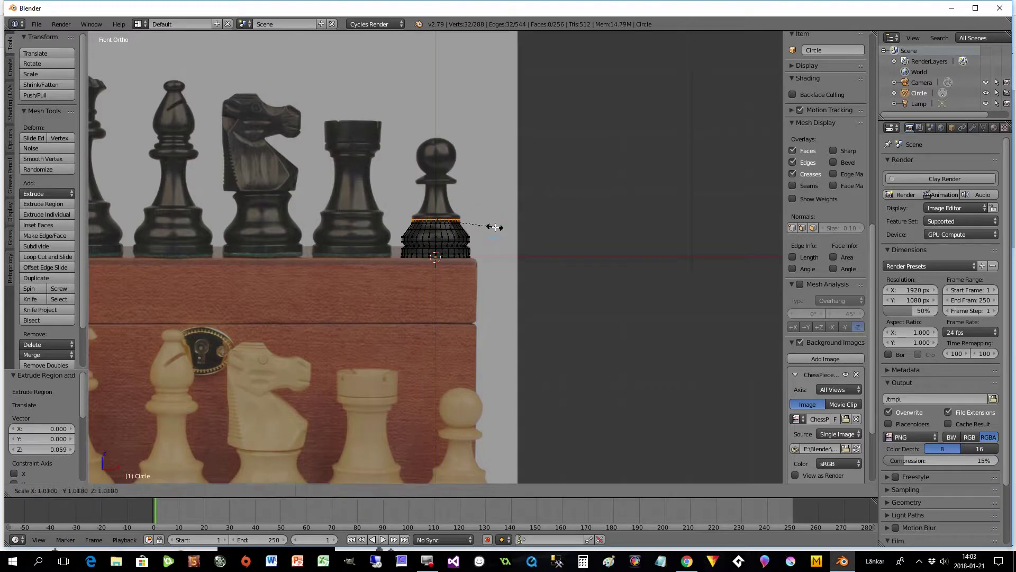
{"action": "left_click", "coordinate": [498, 227]}
Extrude the ring twice up along Z at the base's upper rim, by about 0.050 the first time.
{"action": "key", "text": "e"}
{"action": "key", "text": "z"}
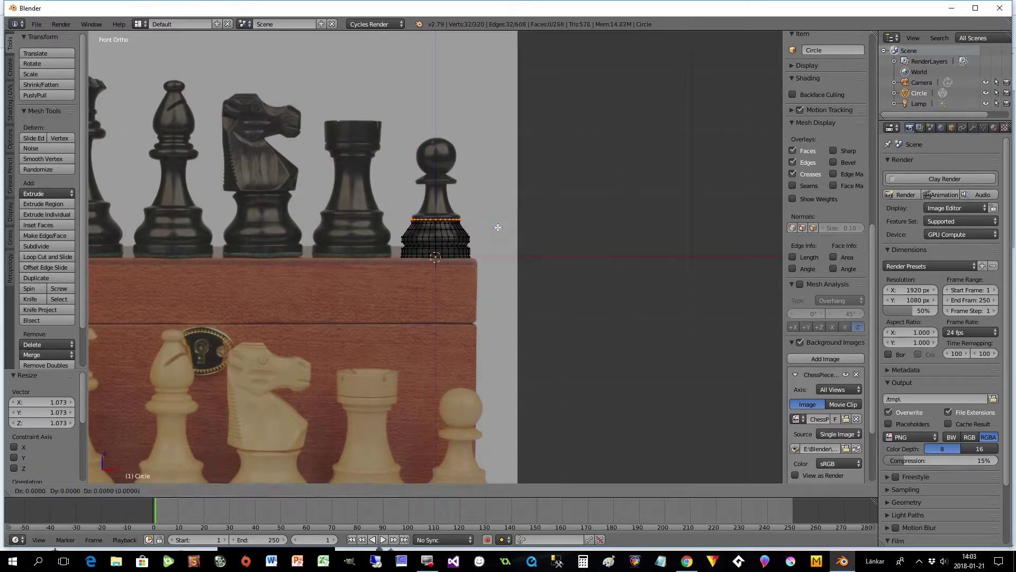
{"action": "left_click", "coordinate": [498, 225]}
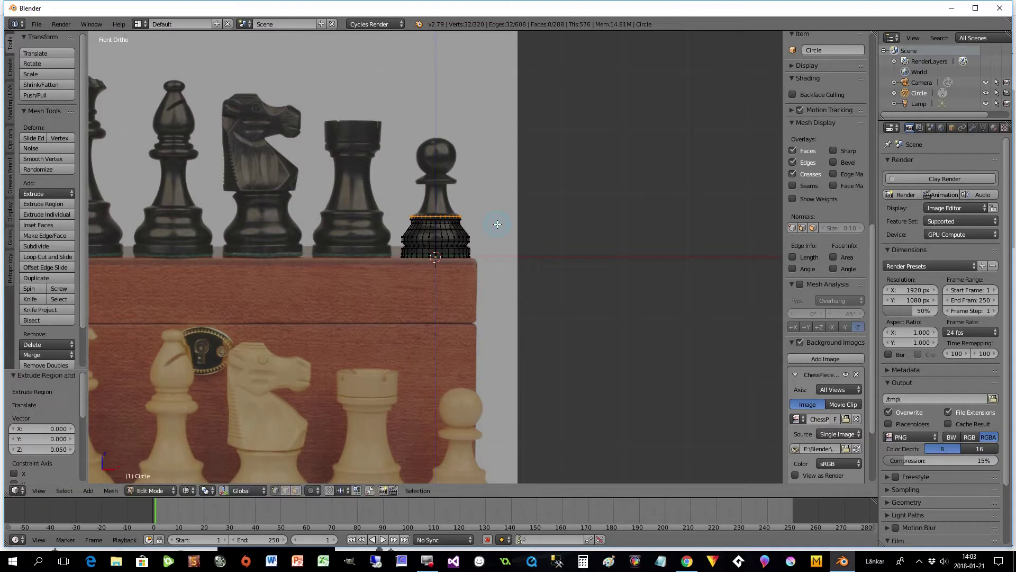
{"action": "key", "text": "e"}
{"action": "key", "text": "z"}
{"action": "left_click", "coordinate": [498, 221]}
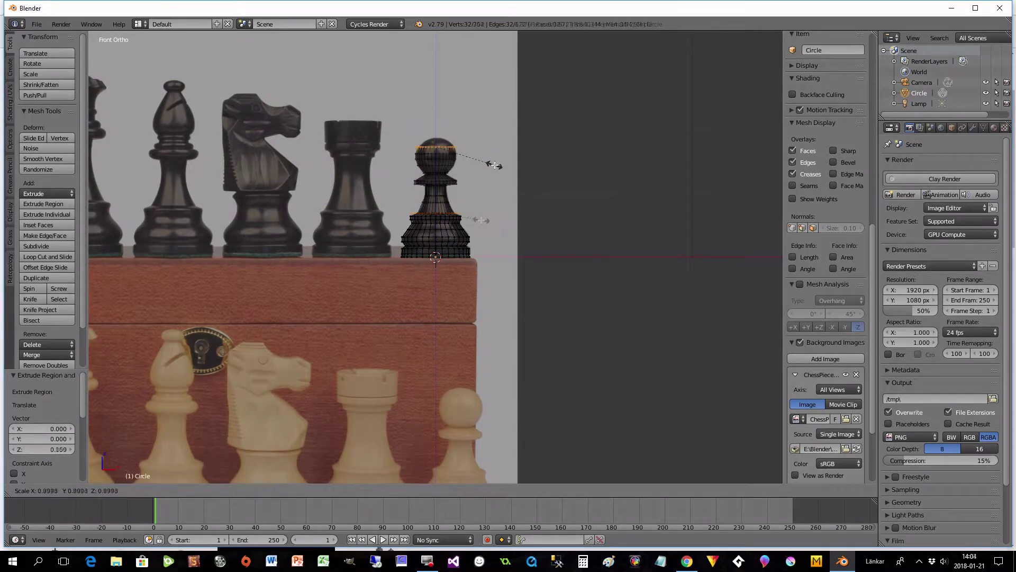
Scale the upper head ring by about 0.875, then extrude it about 0.101 up along Z and shrink the new ring to the head's outline.
{"action": "key", "text": "s"}
{"action": "left_click", "coordinate": [493, 164]}
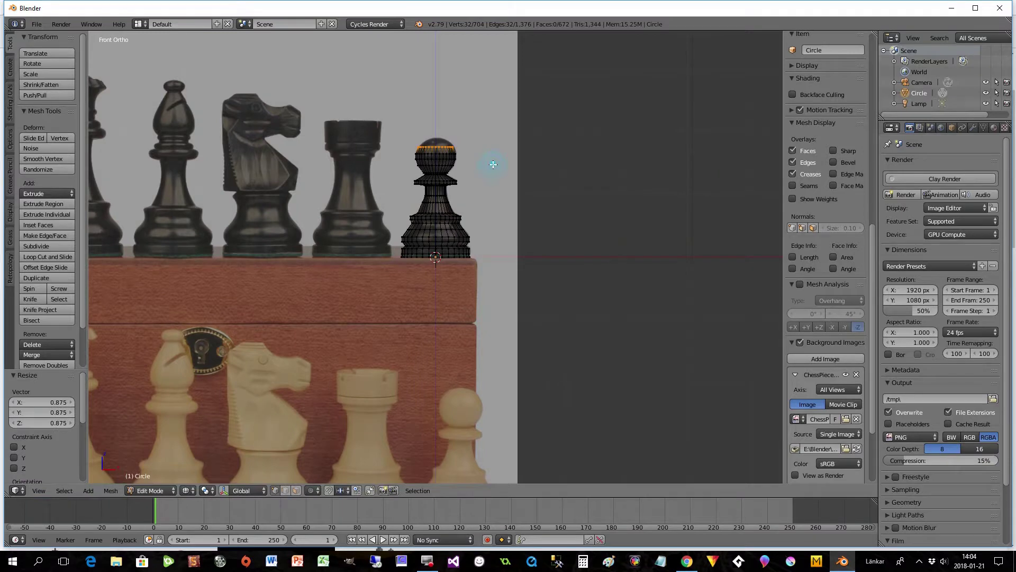
{"action": "key", "text": "e"}
{"action": "key", "text": "z"}
{"action": "left_click", "coordinate": [494, 158]}
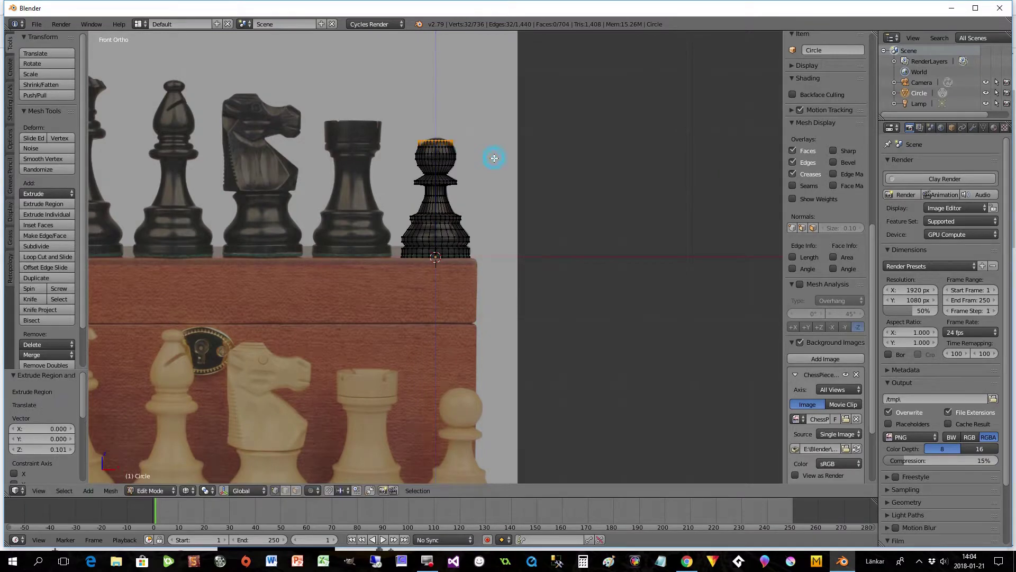
{"action": "key", "text": "s"}
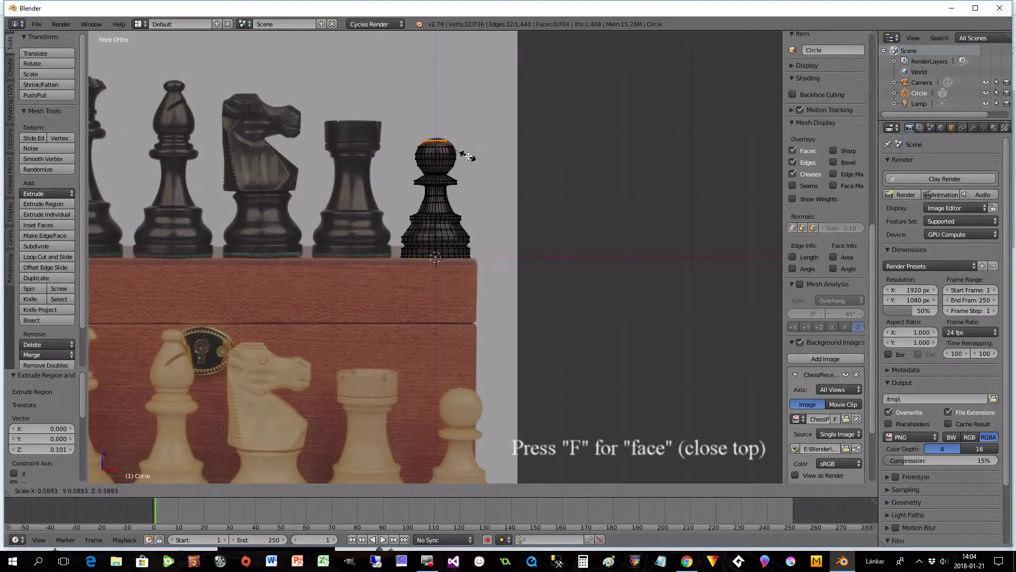
{"action": "left_click", "coordinate": [473, 157]}
Extrude the topmost head ring about 0.042 up along Z and scale the new ring by about 0.532.
{"action": "key", "text": "e"}
{"action": "key", "text": "z"}
{"action": "left_click", "coordinate": [473, 154]}
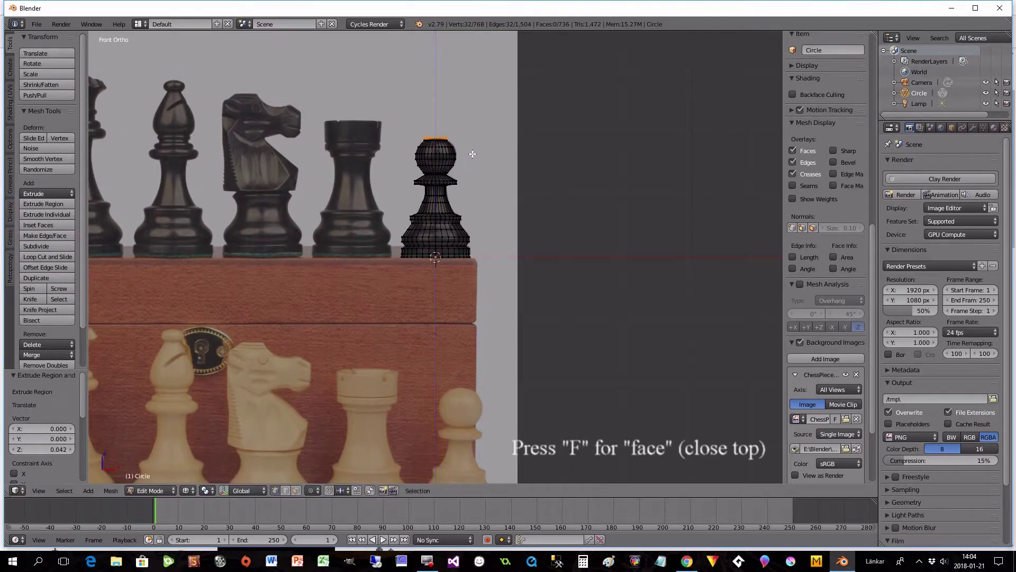
{"action": "key", "text": "s"}
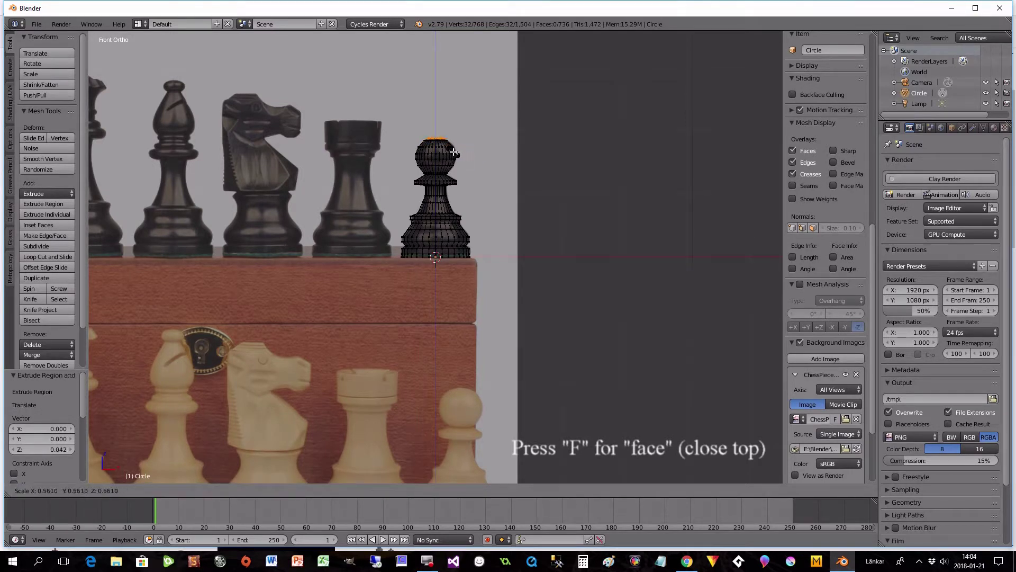
{"action": "left_click", "coordinate": [453, 152]}
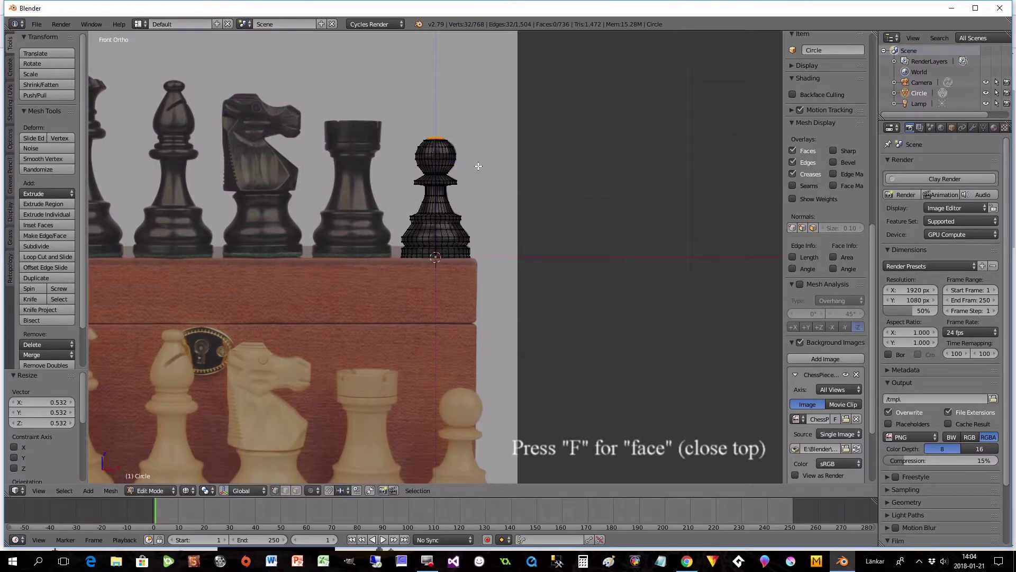
Close the top of the pawn's head with a face and return to solid display.
{"action": "key", "text": "f"}
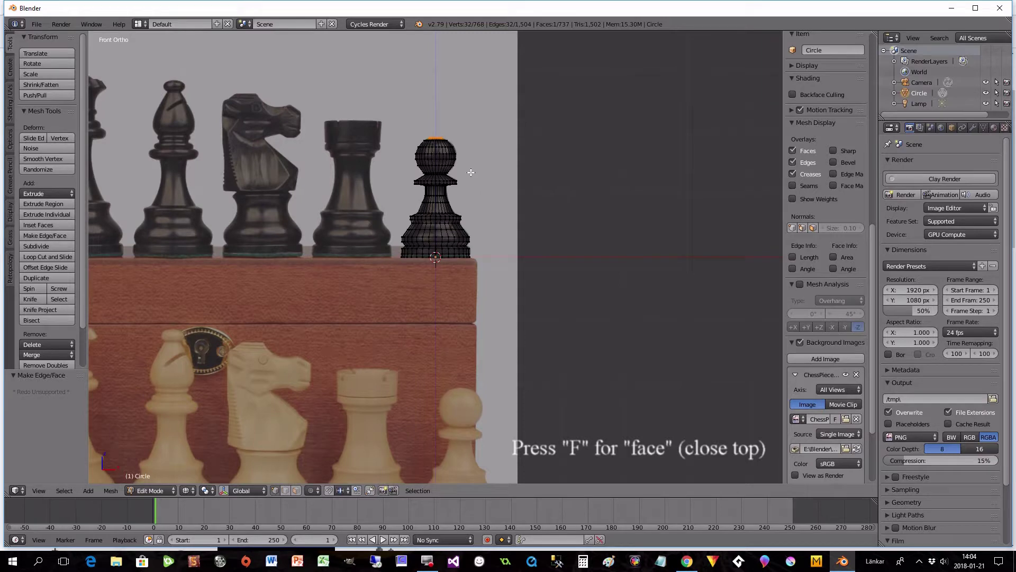
{"action": "key", "text": "z"}
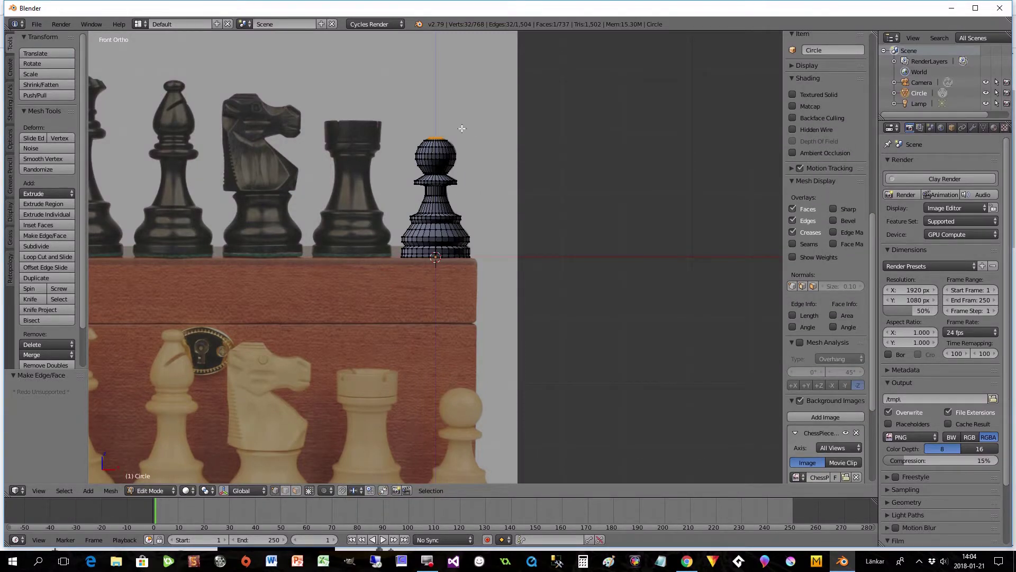
Flip the normals of the entire pawn mesh and clear the selection.
{"action": "key", "text": "a"}
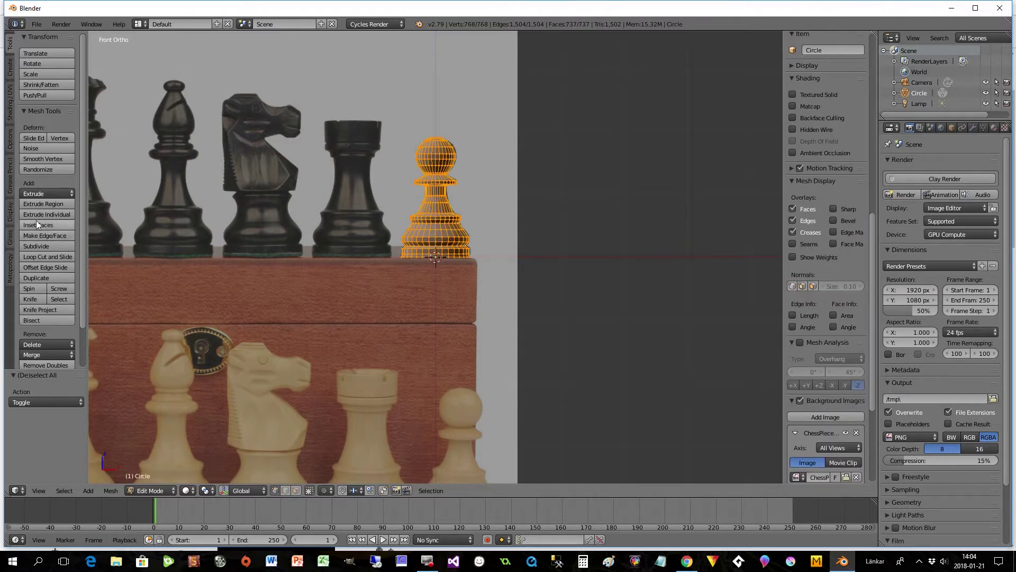
{"action": "left_click", "coordinate": [10, 100]}
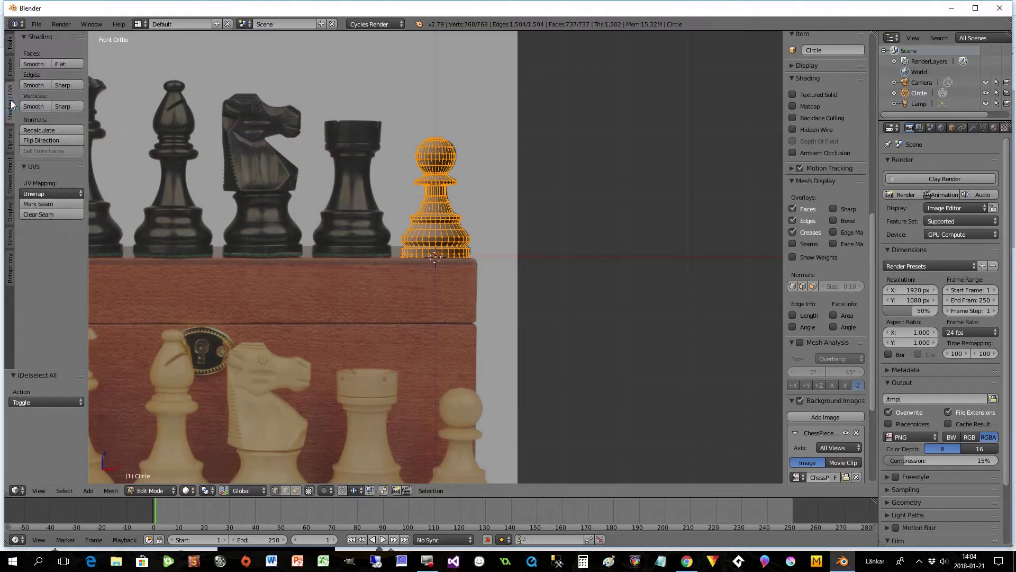
{"action": "left_click", "coordinate": [37, 140]}
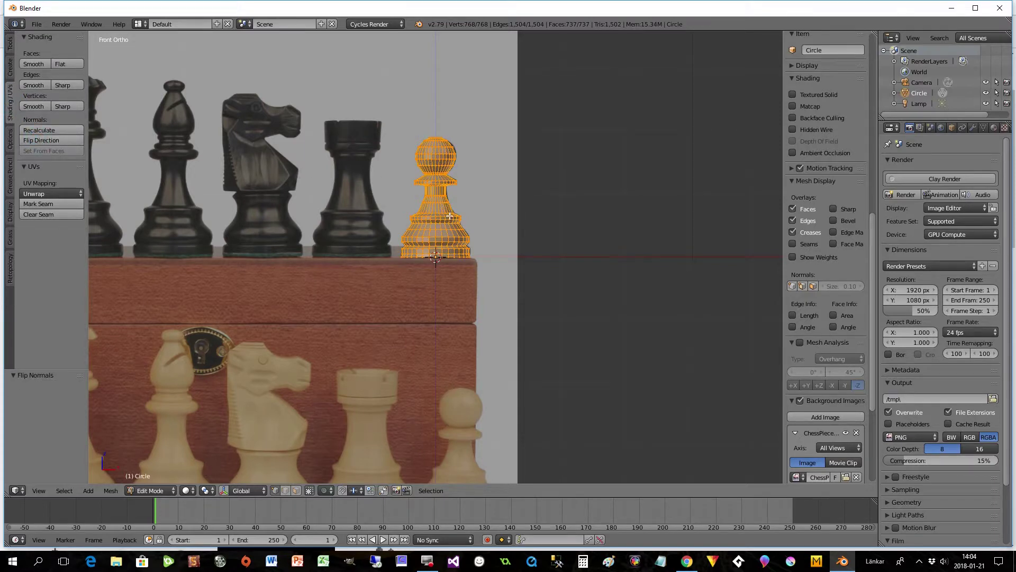
{"action": "key", "text": "a"}
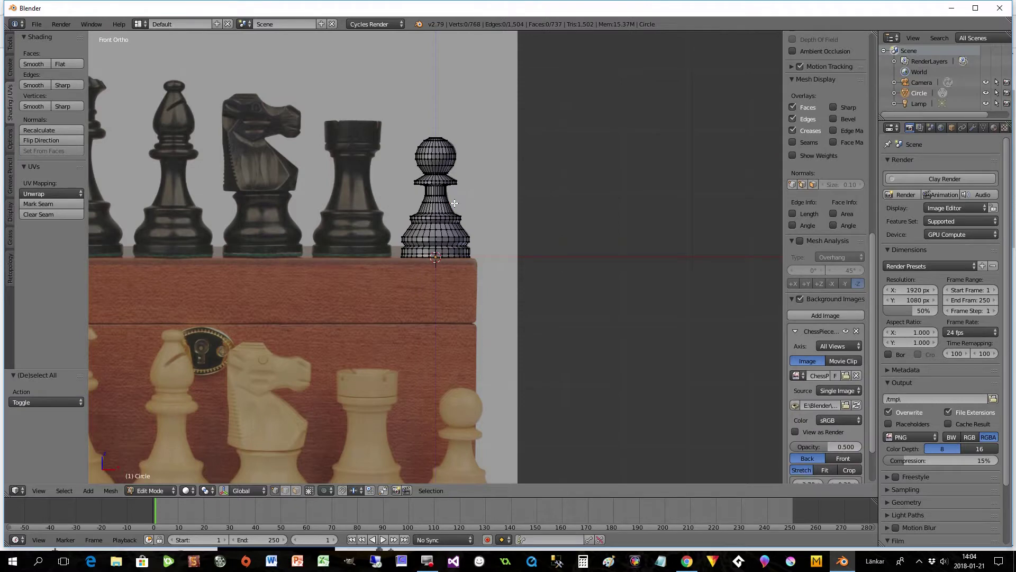
Add a Subdivision Surface modifier to the pawn in Object Mode and apply smooth shading.
{"action": "key", "text": "Tab"}
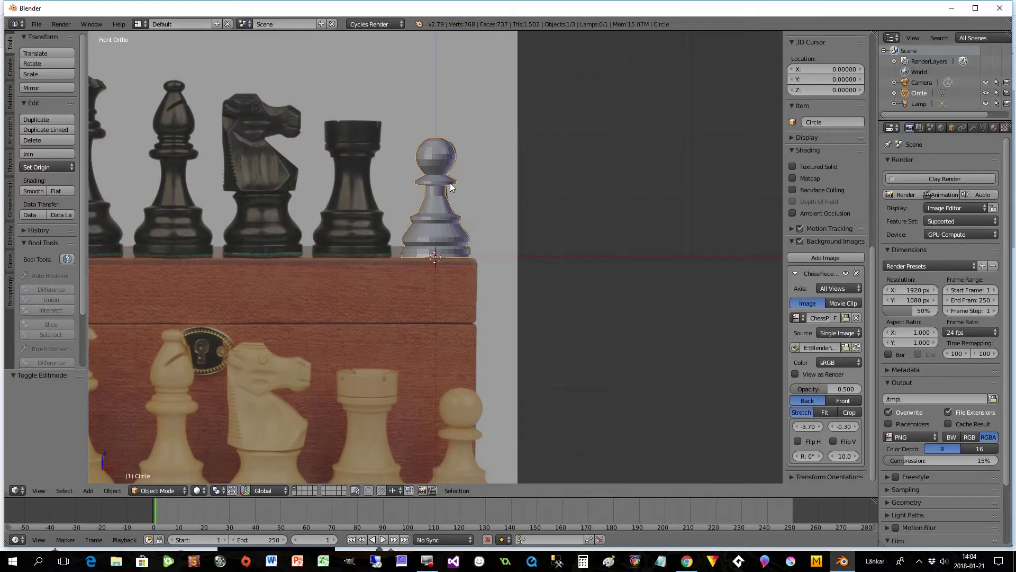
{"action": "left_click", "coordinate": [973, 128]}
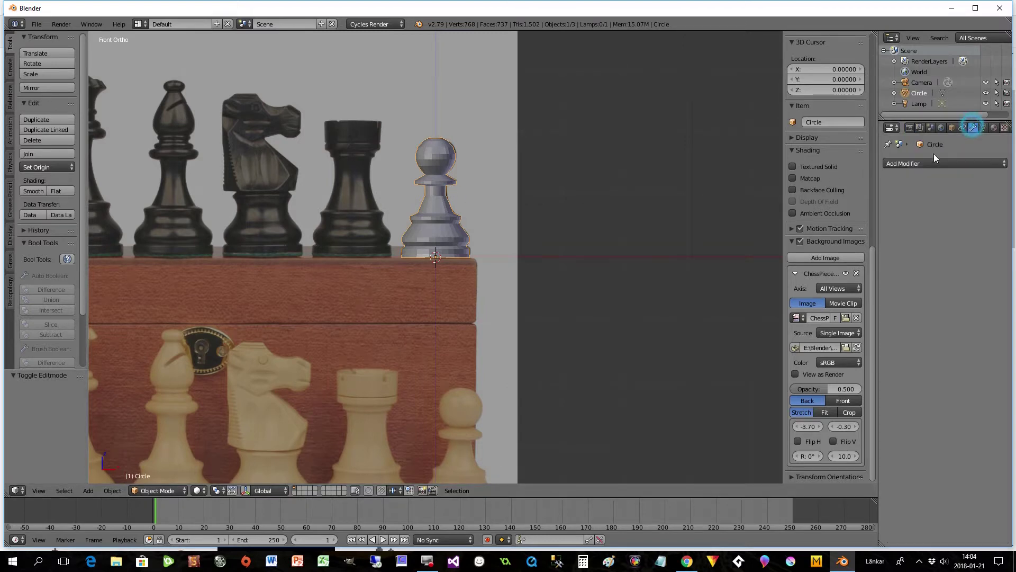
{"action": "left_click", "coordinate": [932, 163]}
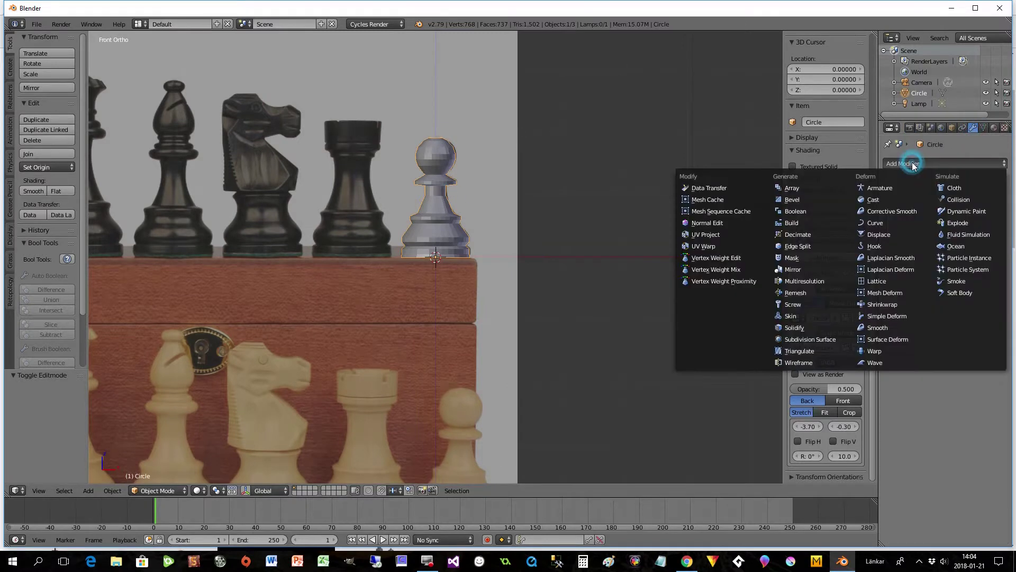
{"action": "left_click", "coordinate": [801, 338]}
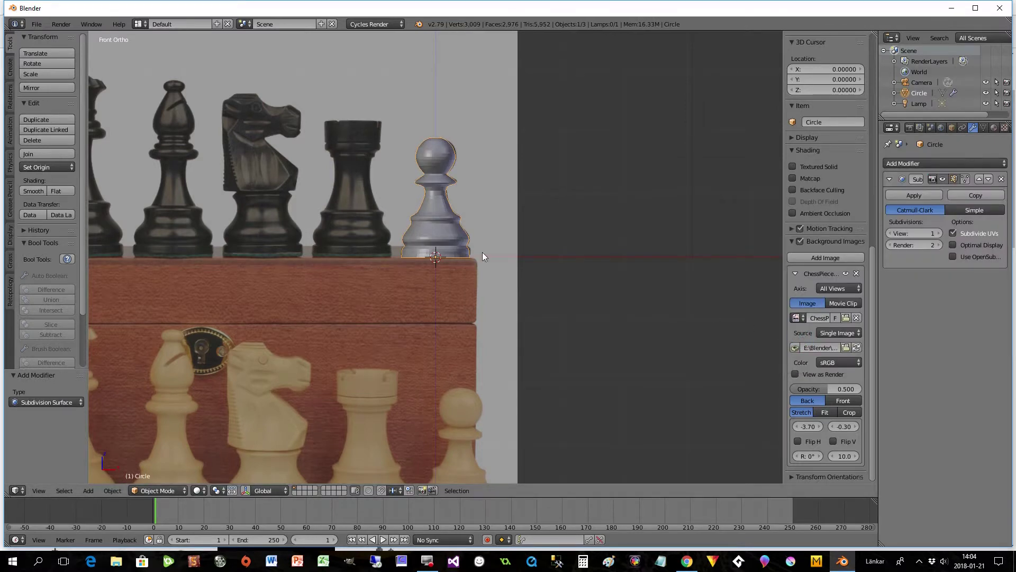
{"action": "left_click", "coordinate": [35, 191]}
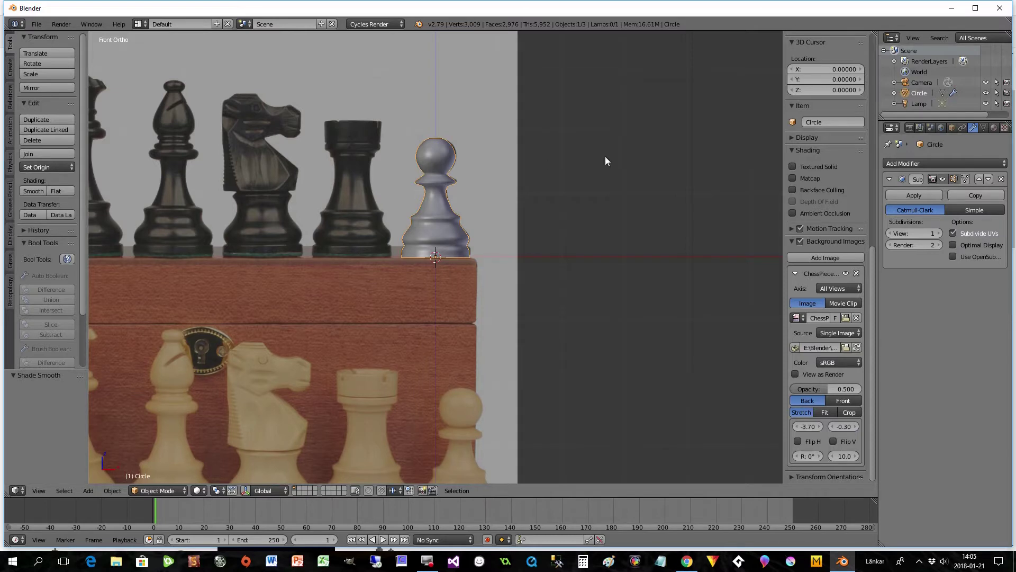
Rename the Circle object as Pawn and hide it from the viewport.
{"action": "double_click", "coordinate": [913, 91]}
{"action": "type", "text": "Pawn"}
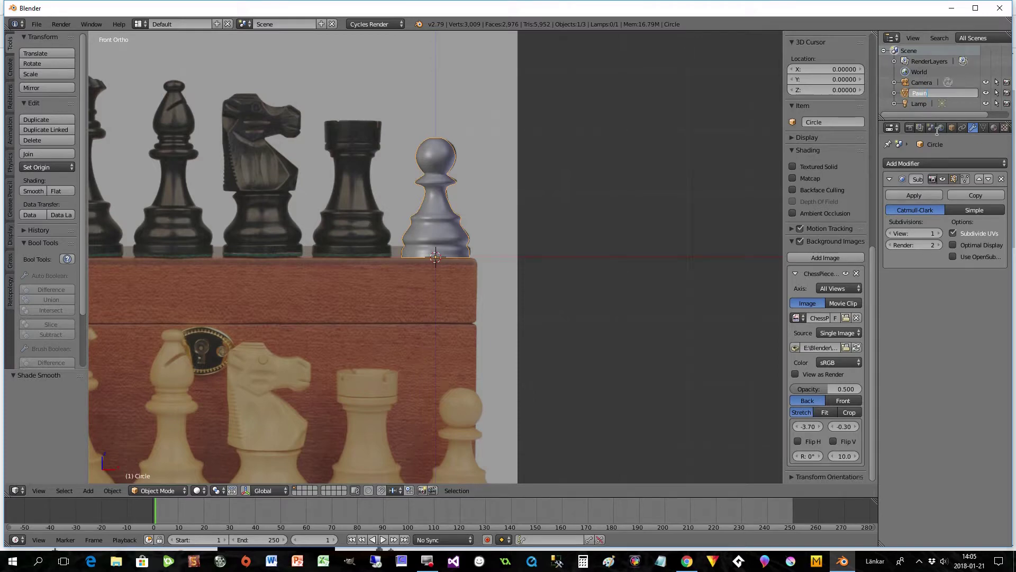
{"action": "key", "text": "Return"}
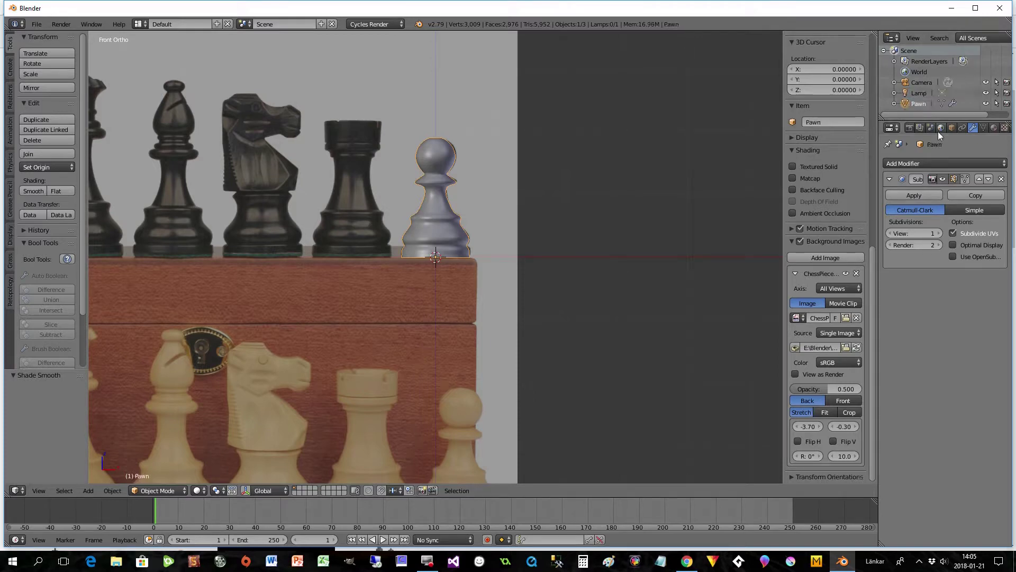
{"action": "left_click", "coordinate": [986, 104]}
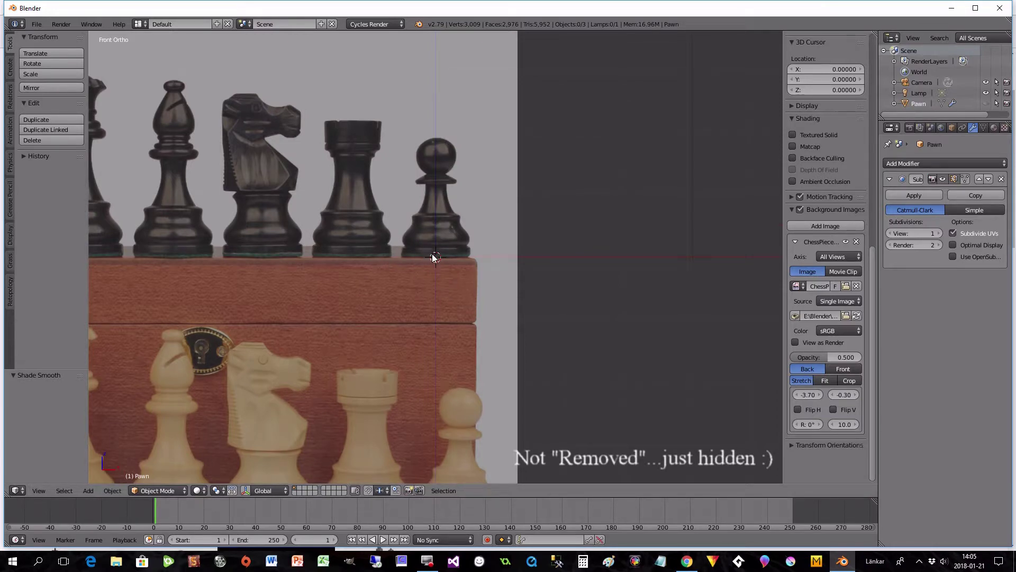
Add a new mesh circle at the origin and shift the background image horizontally to centre the black king over it.
{"action": "key", "text": "shift+a"}
{"action": "mouse_move", "coordinate": [432, 253]}
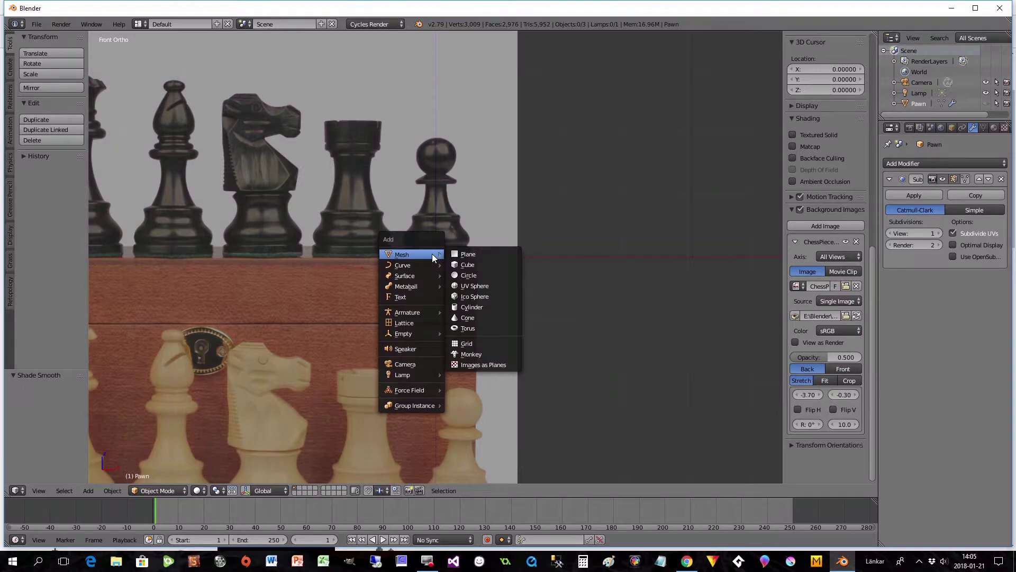
{"action": "left_click", "coordinate": [462, 275]}
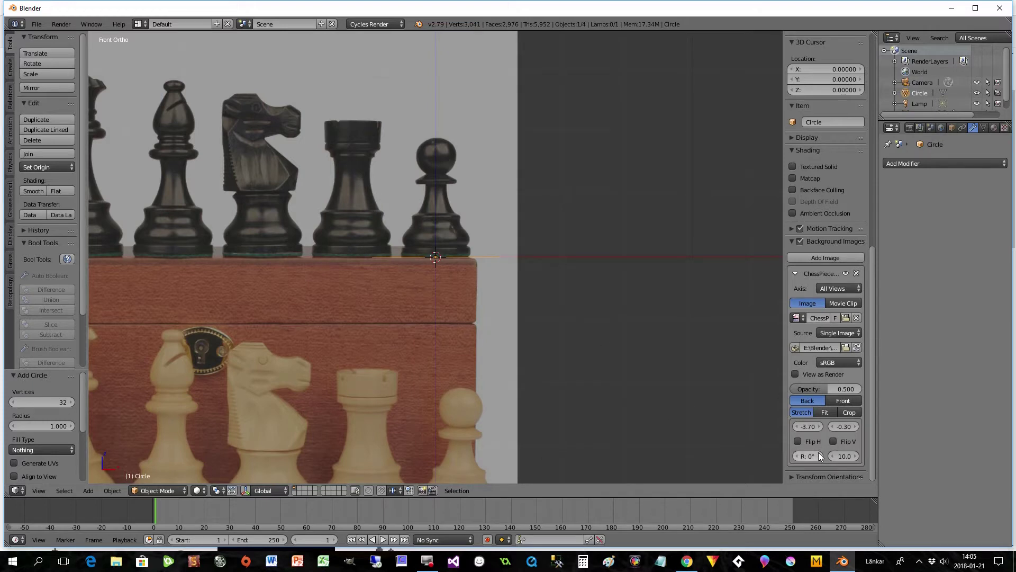
{"action": "left_click_drag", "start_coordinate": [805, 427], "coordinate": [943, 427]}
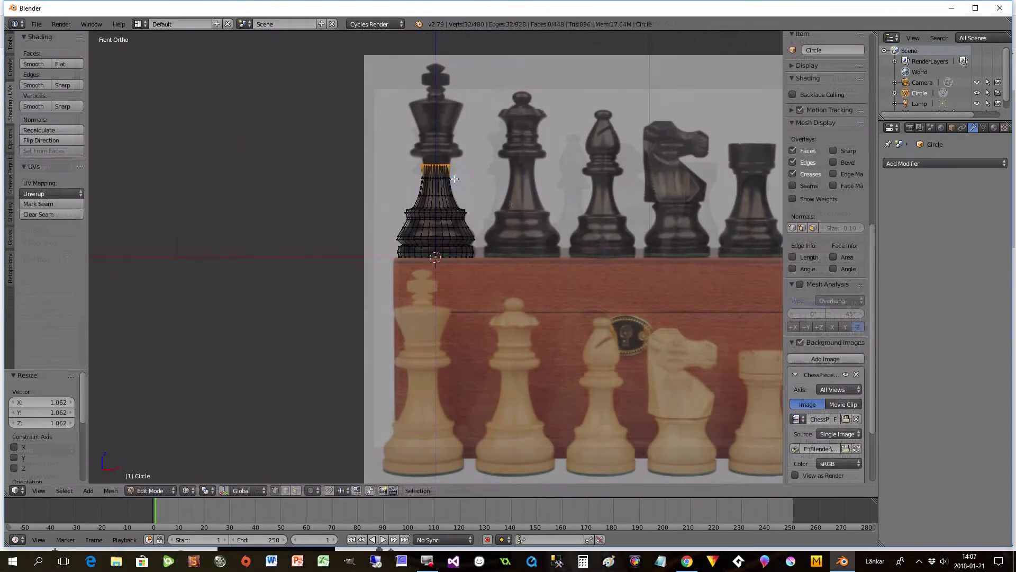
Extrude the top ring of the king's stem about 0.141 up along Z to the collar's underside.
{"action": "key", "text": "e"}
{"action": "key", "text": "z"}
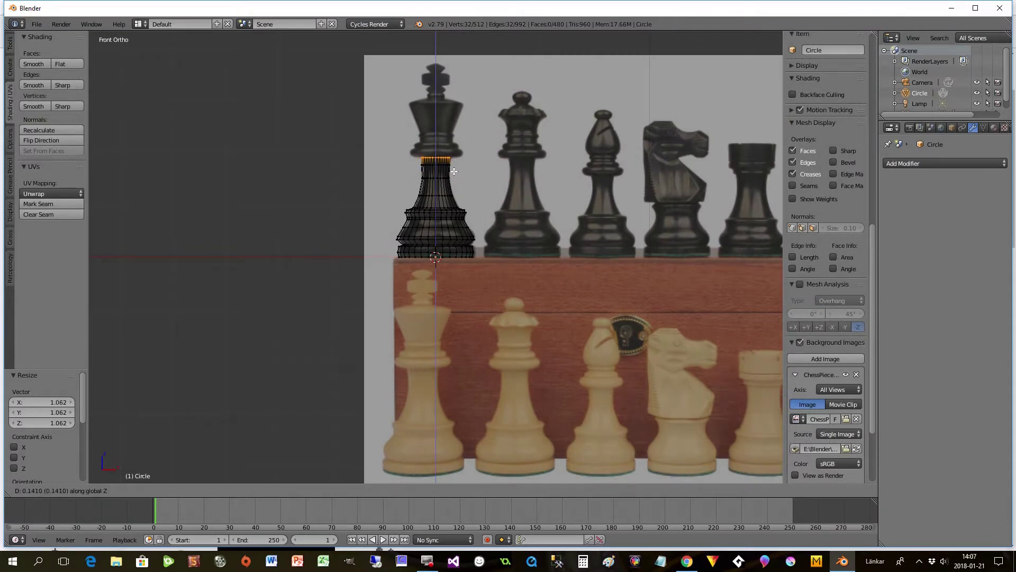
{"action": "left_click", "coordinate": [454, 171]}
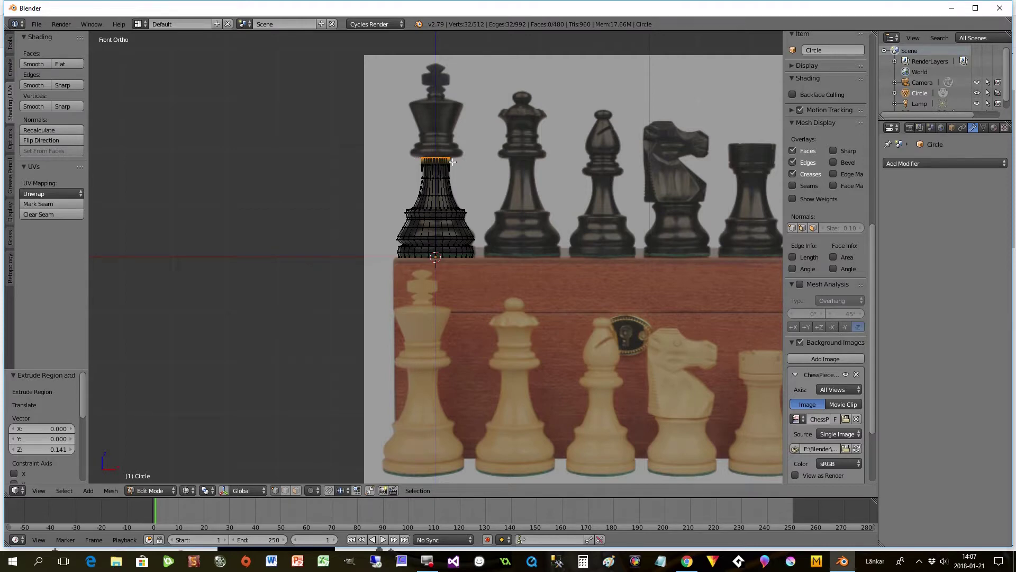
Extrude a new ring at the stem's top, raise it about 0.040 along Z and scale it by about 1.839 to the collar's width.
{"action": "key", "text": "e"}
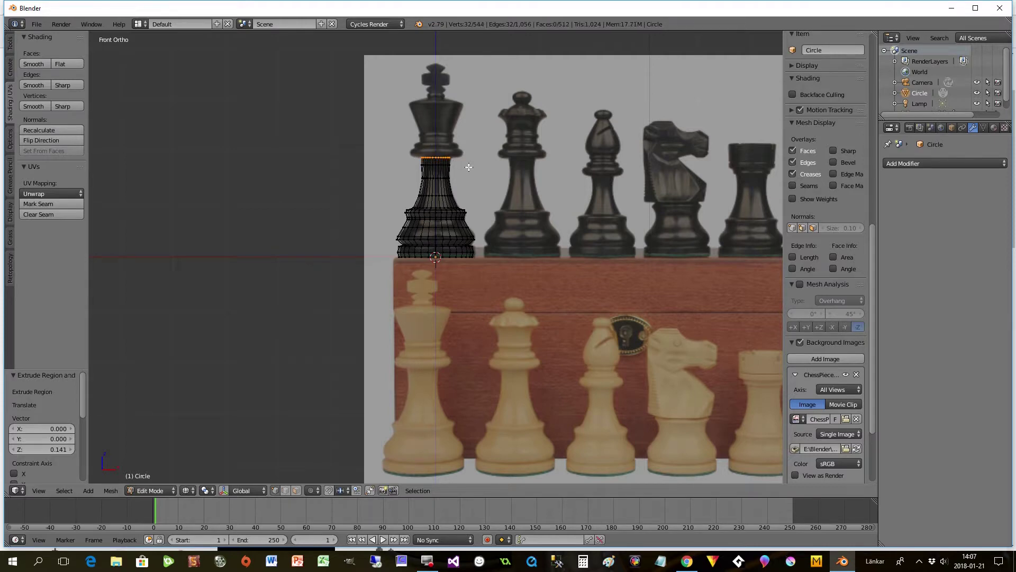
{"action": "key", "text": "g"}
{"action": "key", "text": "z"}
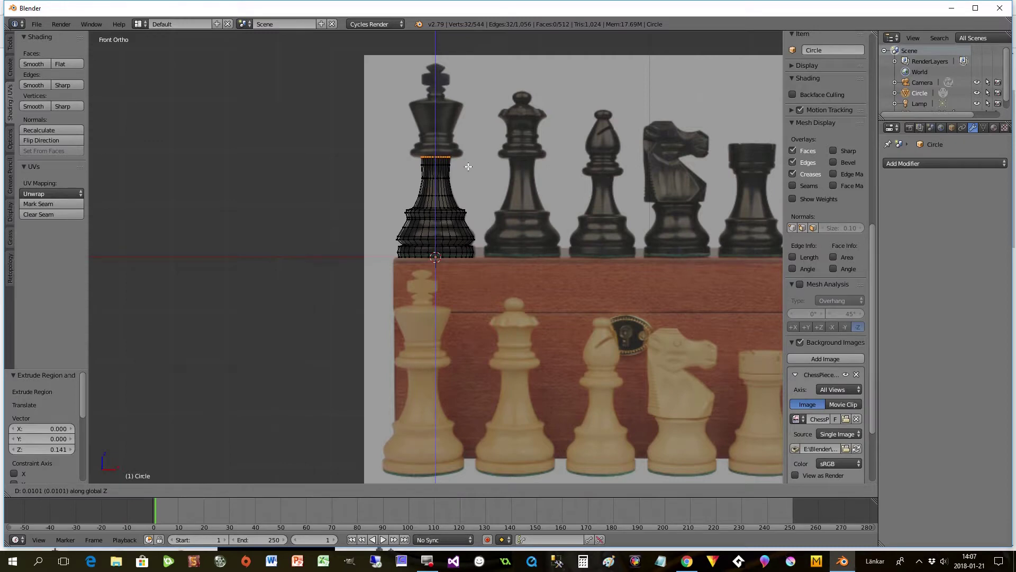
{"action": "left_click", "coordinate": [465, 164]}
{"action": "key", "text": "s"}
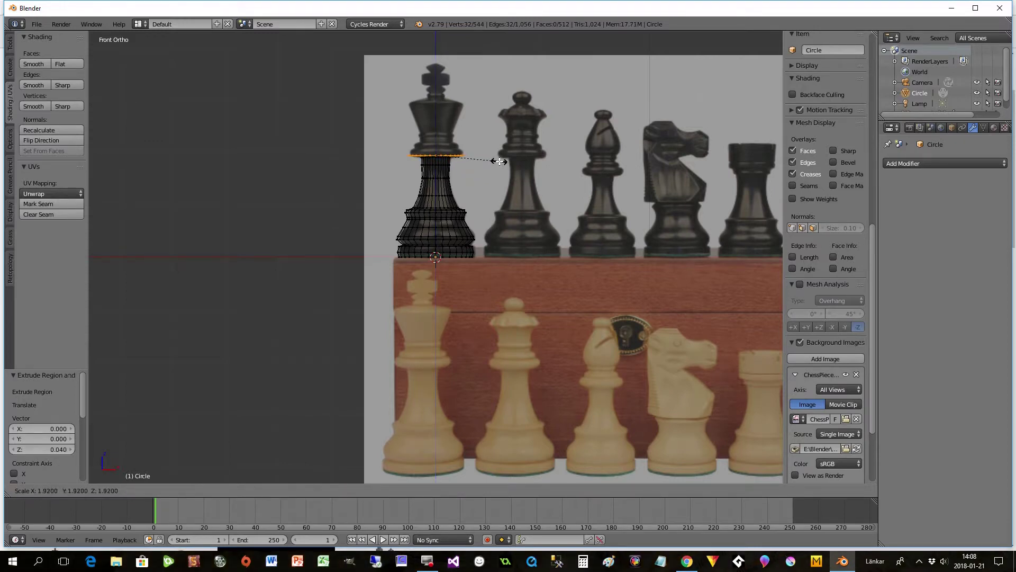
{"action": "left_click", "coordinate": [496, 160]}
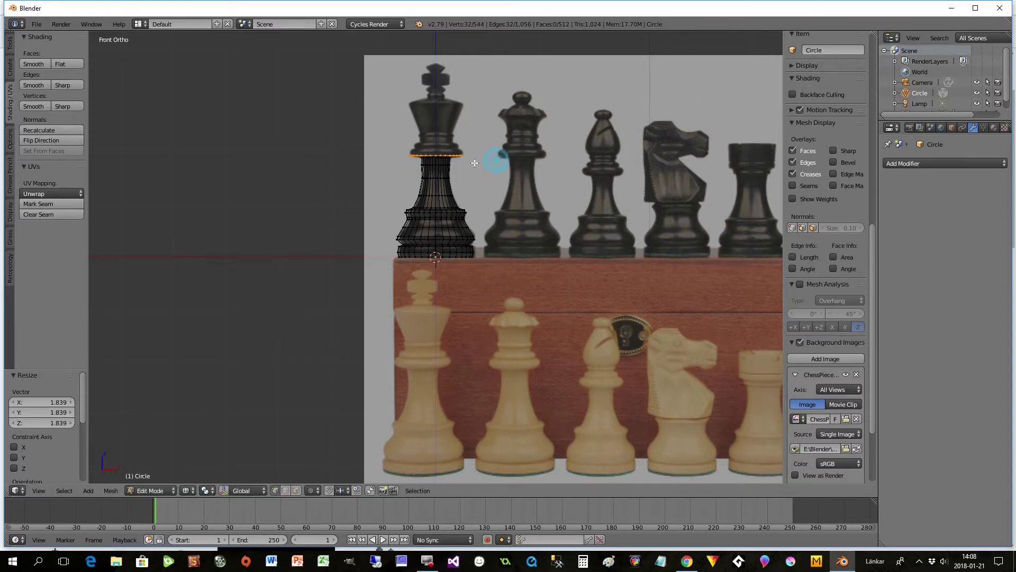
Extrude the wide collar ring about 0.040 up along Z and scale the new ring by about 1.038.
{"action": "key", "text": "e"}
{"action": "key", "text": "z"}
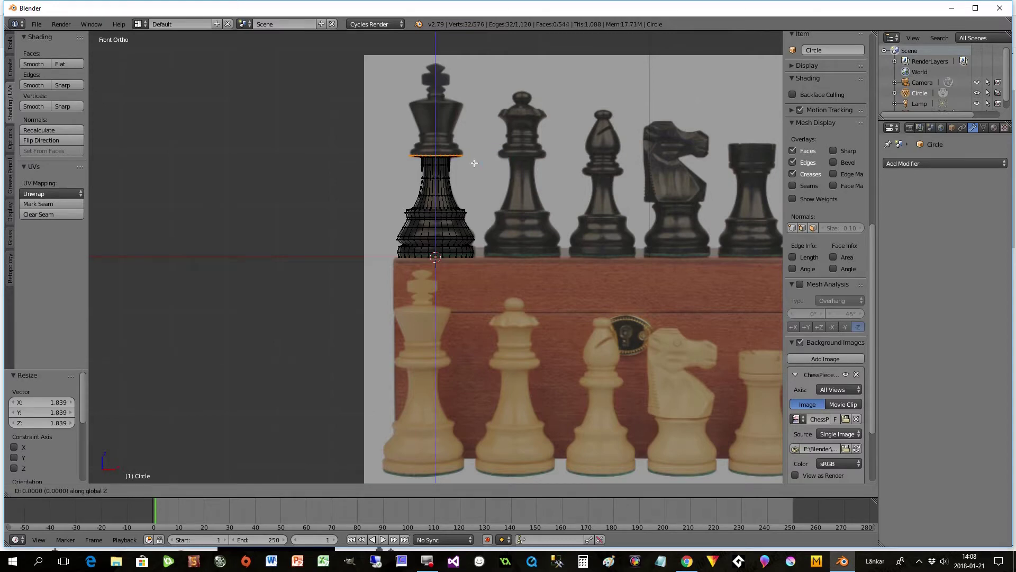
{"action": "left_click", "coordinate": [476, 161]}
{"action": "key", "text": "s"}
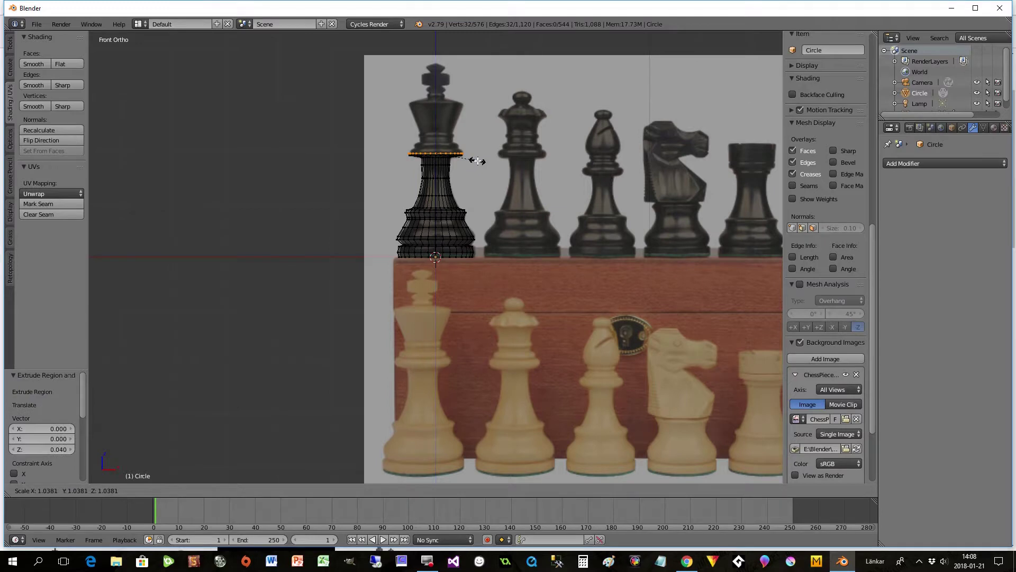
{"action": "left_click", "coordinate": [477, 161]}
Extrude the collar's edge up along Z twice, the second time about 0.050, and scale the topmost ring by about 0.762.
{"action": "key", "text": "e"}
{"action": "key", "text": "z"}
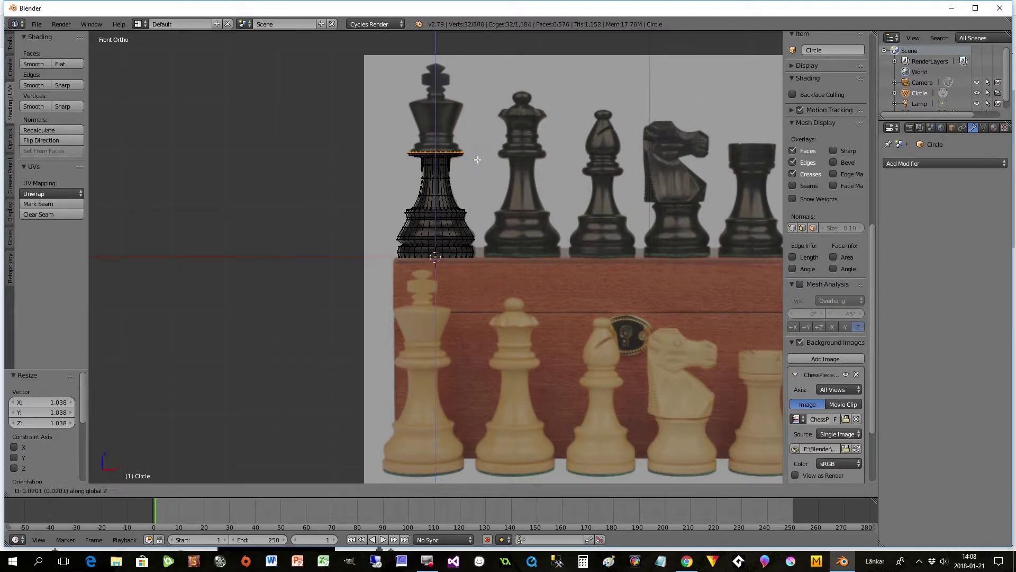
{"action": "left_click", "coordinate": [477, 158]}
{"action": "key", "text": "e"}
{"action": "key", "text": "z"}
{"action": "left_click", "coordinate": [477, 155]}
{"action": "key", "text": "s"}
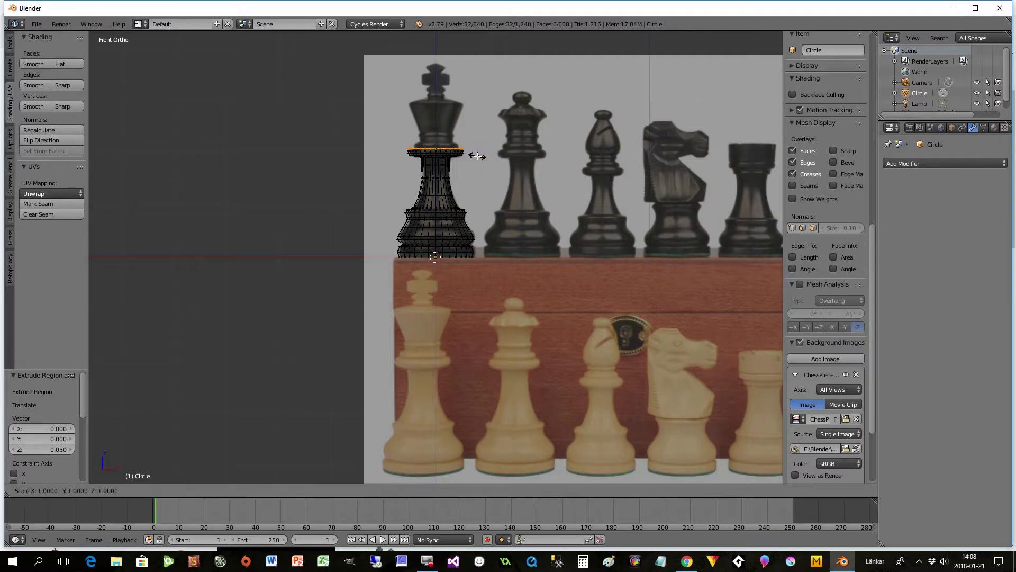
{"action": "left_click", "coordinate": [469, 150]}
Extrude the collar's narrowed top ring up along Z and scale the new ring to the king's outline.
{"action": "key", "text": "e"}
{"action": "key", "text": "z"}
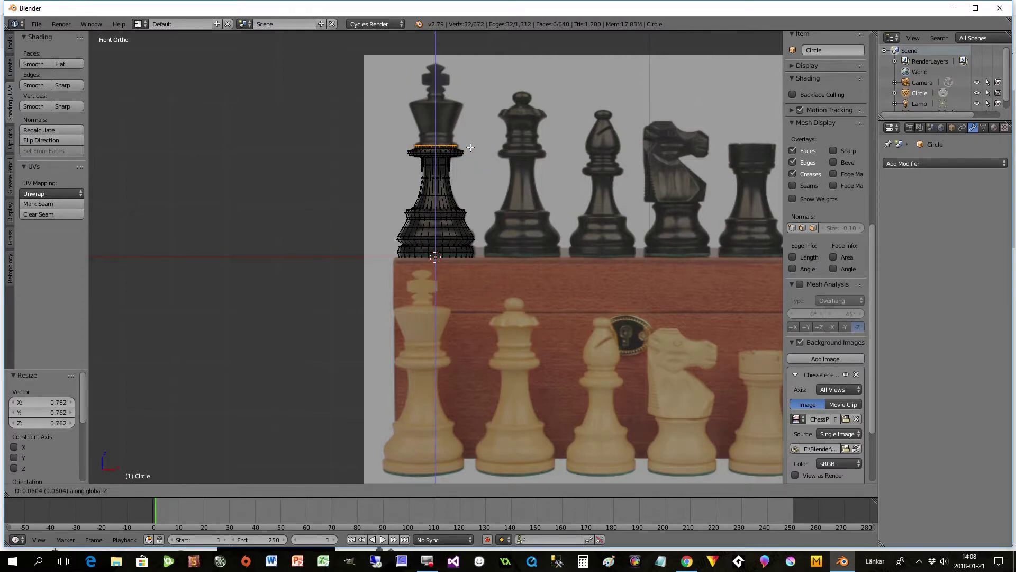
{"action": "left_click", "coordinate": [471, 147]}
{"action": "key", "text": "s"}
{"action": "left_click", "coordinate": [473, 148]}
Extrude the ring above the king's collar about 0.050 up along Z and scale the new ring to the outline.
{"action": "key", "text": "e"}
{"action": "key", "text": "z"}
{"action": "left_click", "coordinate": [472, 145]}
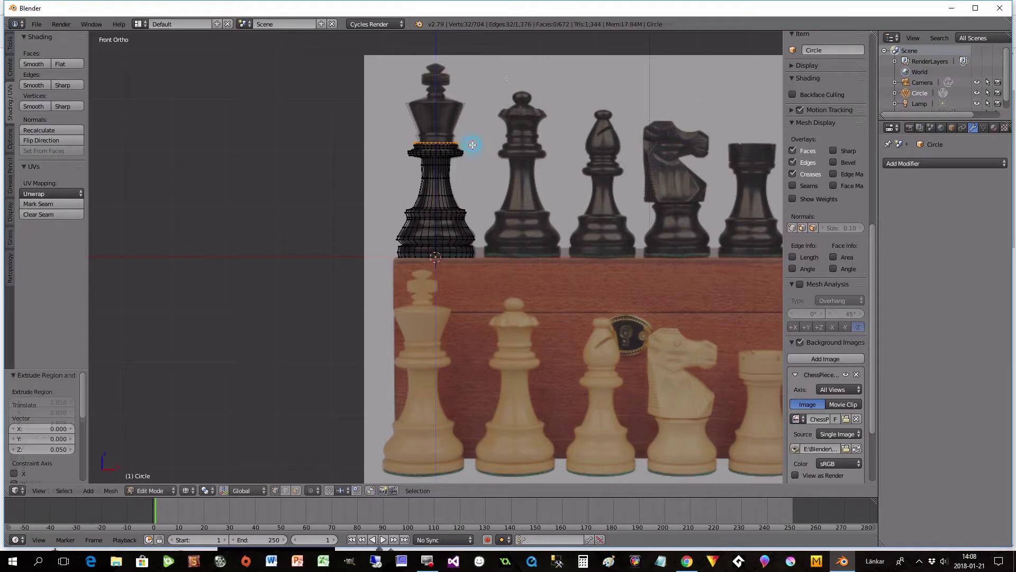
{"action": "key", "text": "s"}
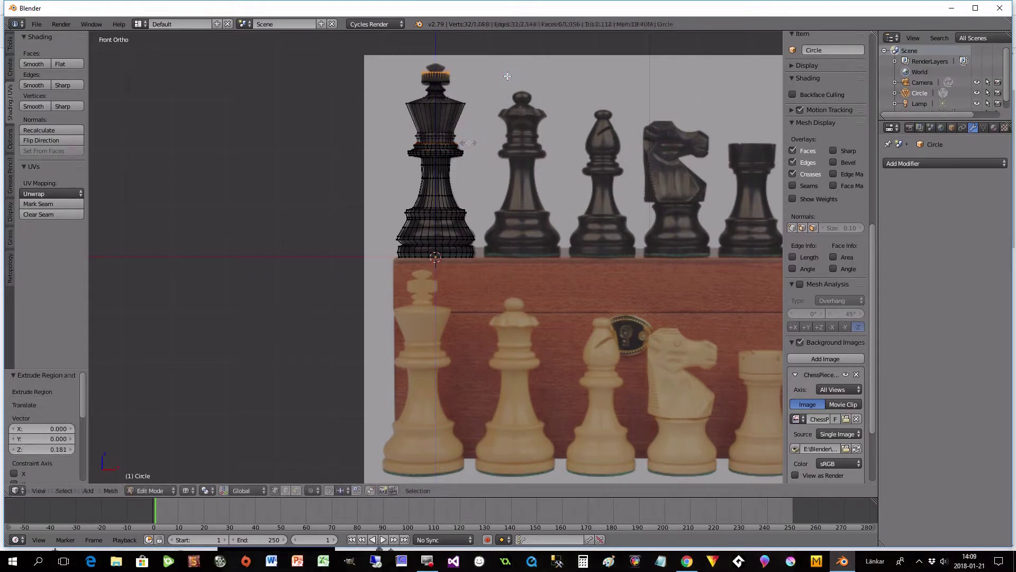
Extrude the top ring of the king's crown block about 0.010 up along Z and scale the new ring by about 0.431.
{"action": "key", "text": "e"}
{"action": "key", "text": "z"}
{"action": "left_click", "coordinate": [507, 76]}
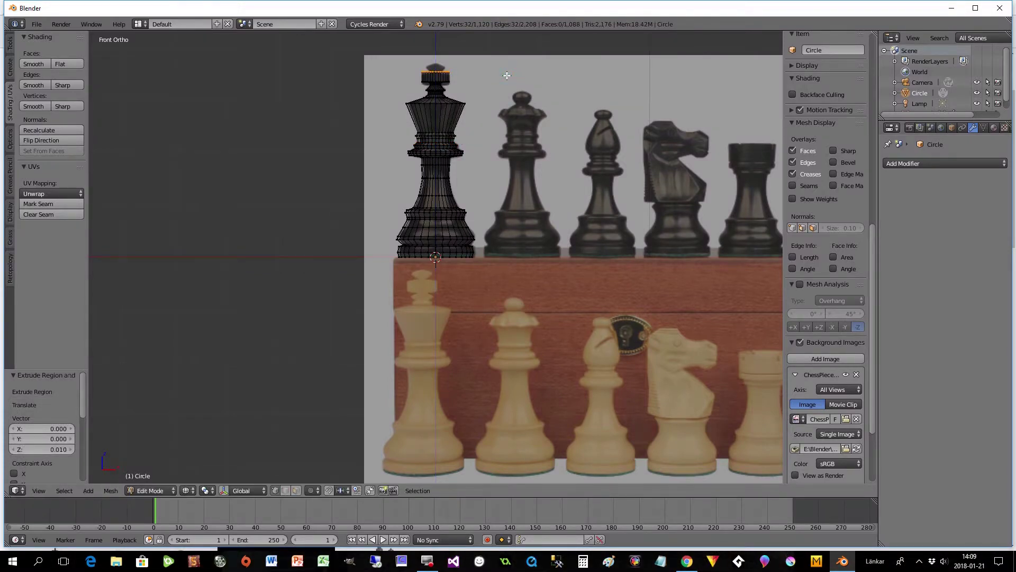
{"action": "key", "text": "s"}
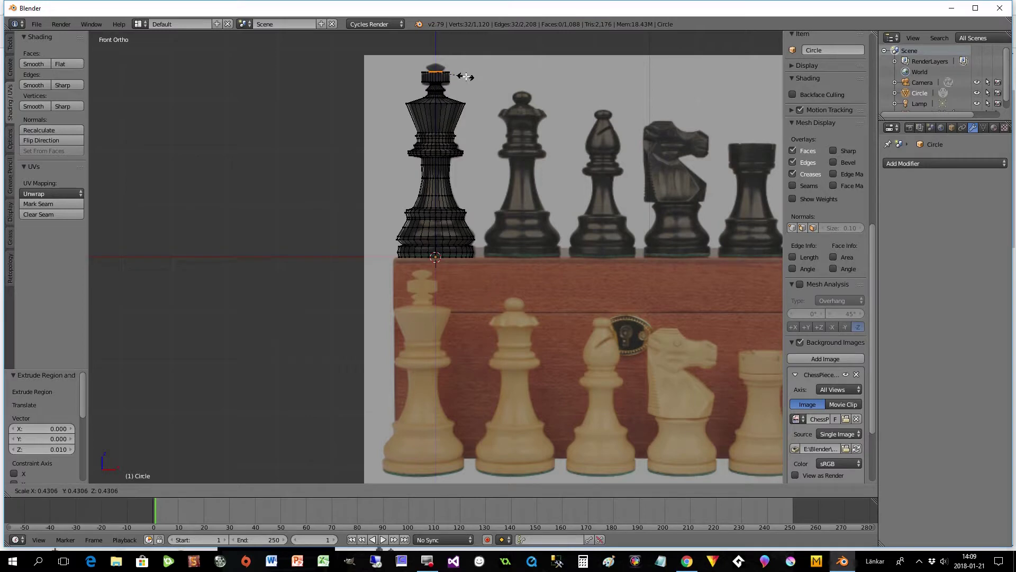
{"action": "left_click", "coordinate": [466, 77]}
Extrude the narrowed crown ring about 0.091 up along Z and scale the new ring by about 1.43 for the finial.
{"action": "key", "text": "e"}
{"action": "key", "text": "z"}
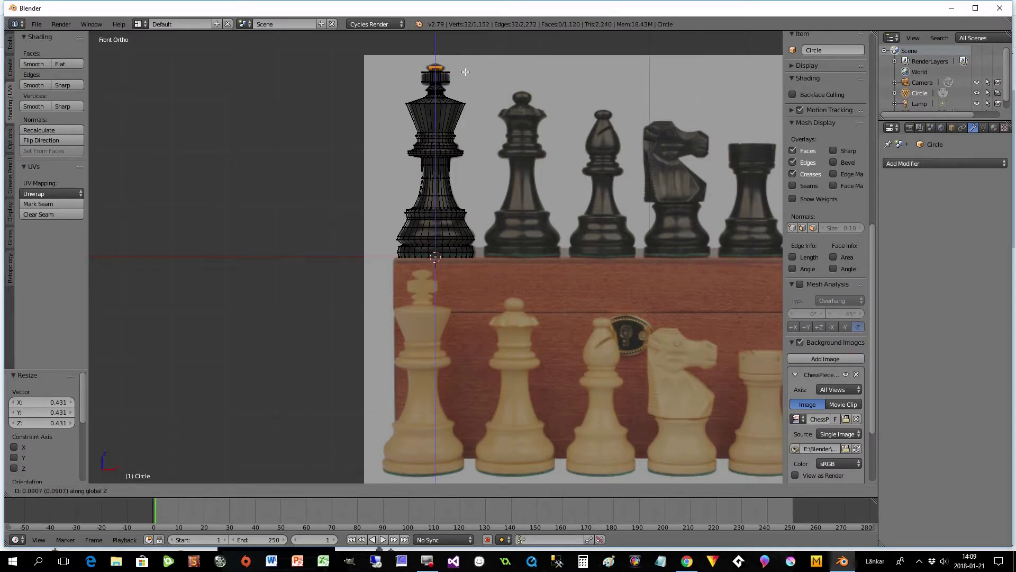
{"action": "left_click", "coordinate": [468, 74]}
{"action": "key", "text": "s"}
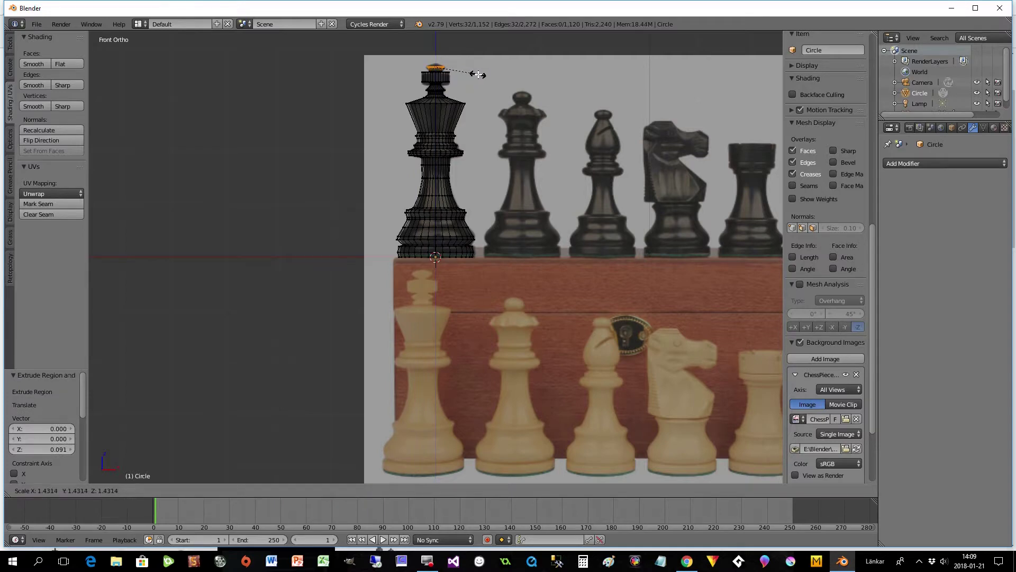
{"action": "left_click", "coordinate": [479, 74]}
Extrude the finial ring about 0.071 up along Z, scale it by about 0.345 and close it with a face.
{"action": "key", "text": "e"}
{"action": "key", "text": "z"}
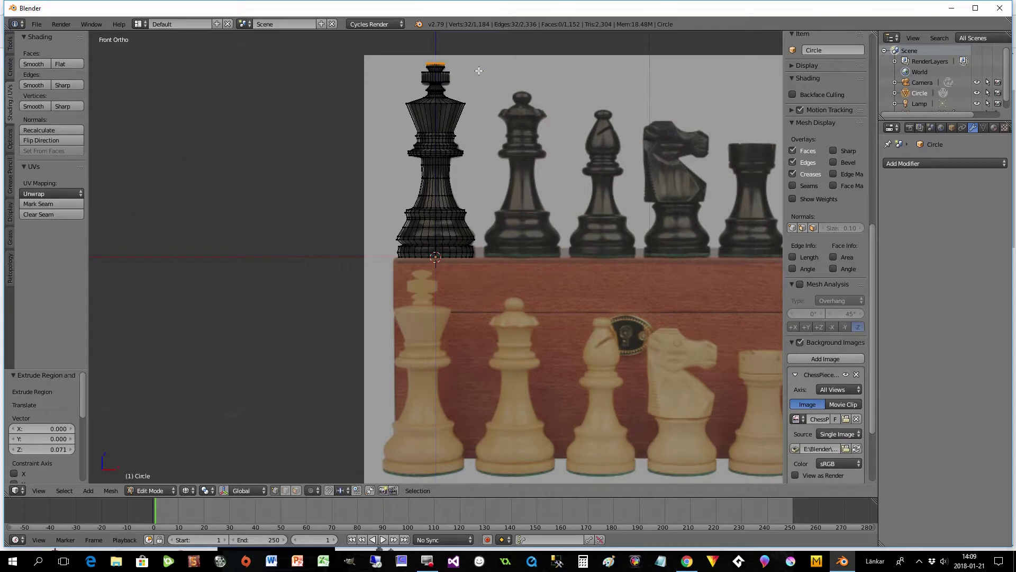
{"action": "key", "text": "s"}
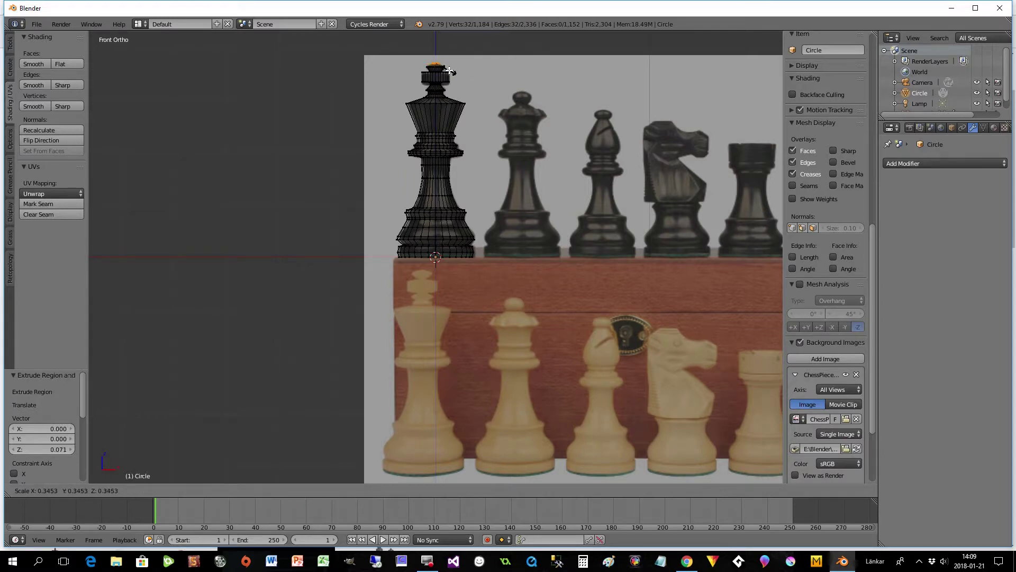
{"action": "left_click", "coordinate": [449, 70]}
{"action": "key", "text": "f"}
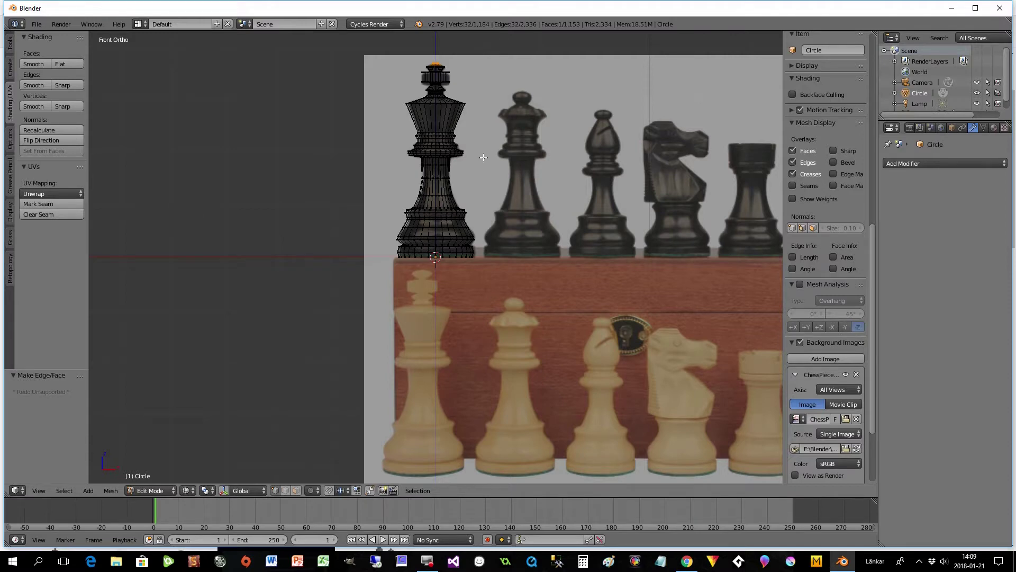
Return to solid display, flip the normals of the entire king mesh and clear the selection.
{"action": "key", "text": "z"}
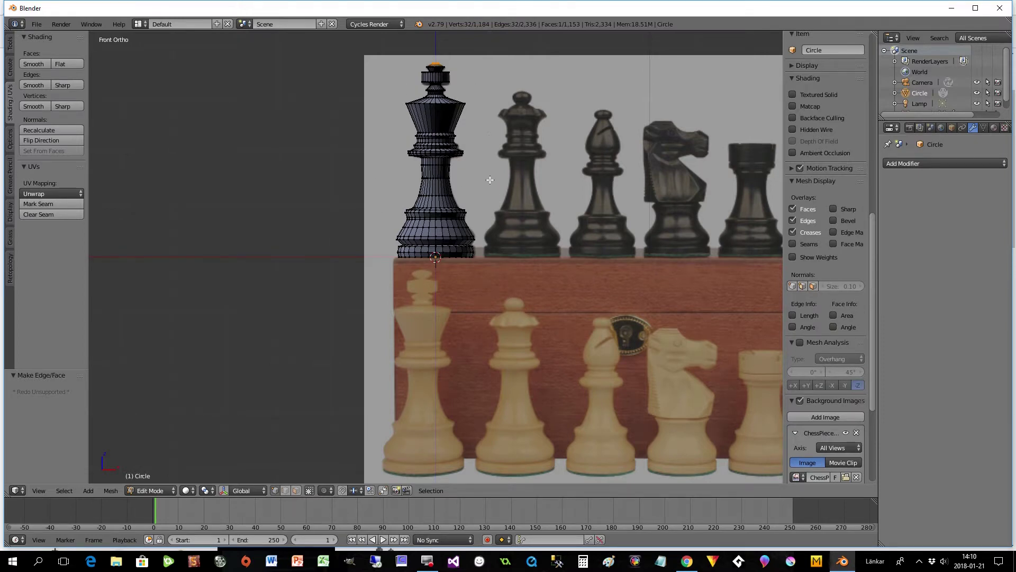
{"action": "key", "text": "a"}
{"action": "key", "text": "a"}
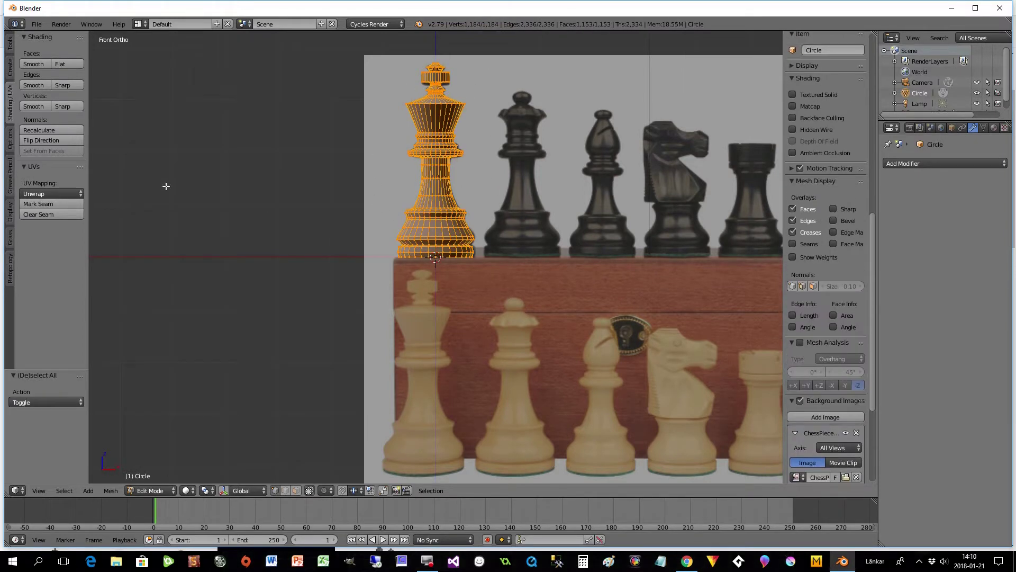
{"action": "left_click", "coordinate": [36, 139]}
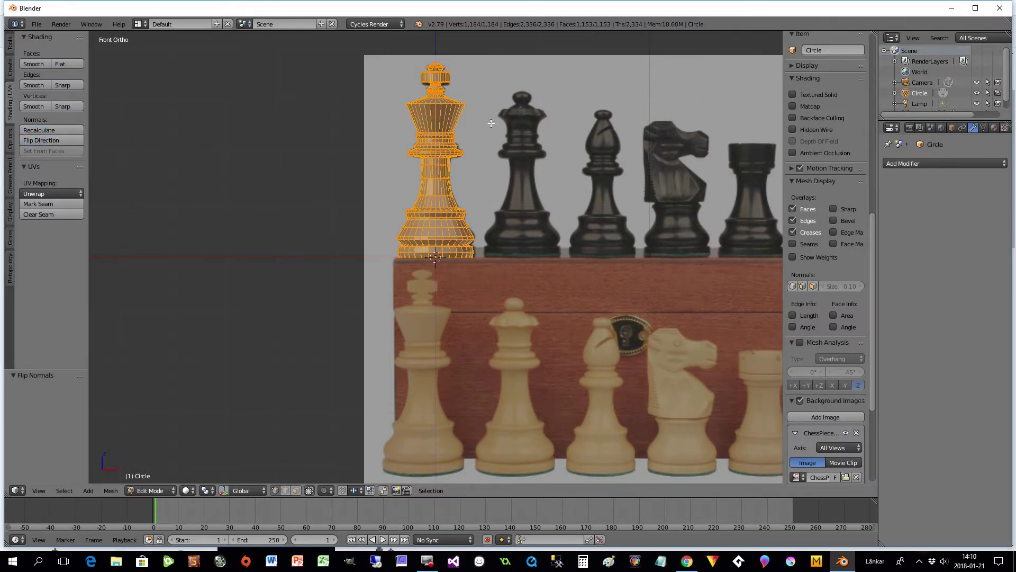
{"action": "key", "text": "a"}
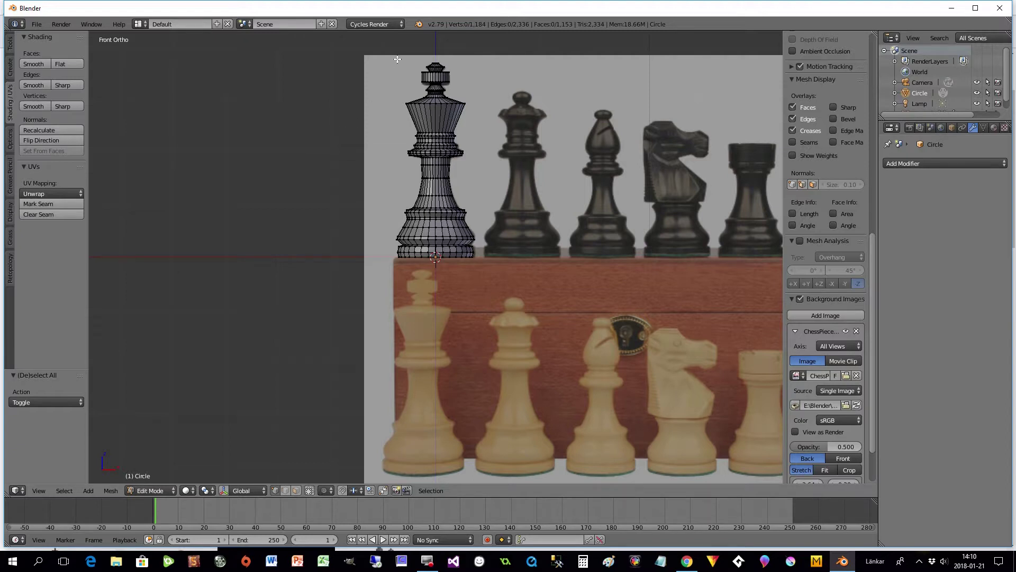
Box-select the faces of the king's finial in face mode and scale them by about 0.206 along the X axis.
{"action": "key", "text": "b"}
{"action": "key", "text": "Escape"}
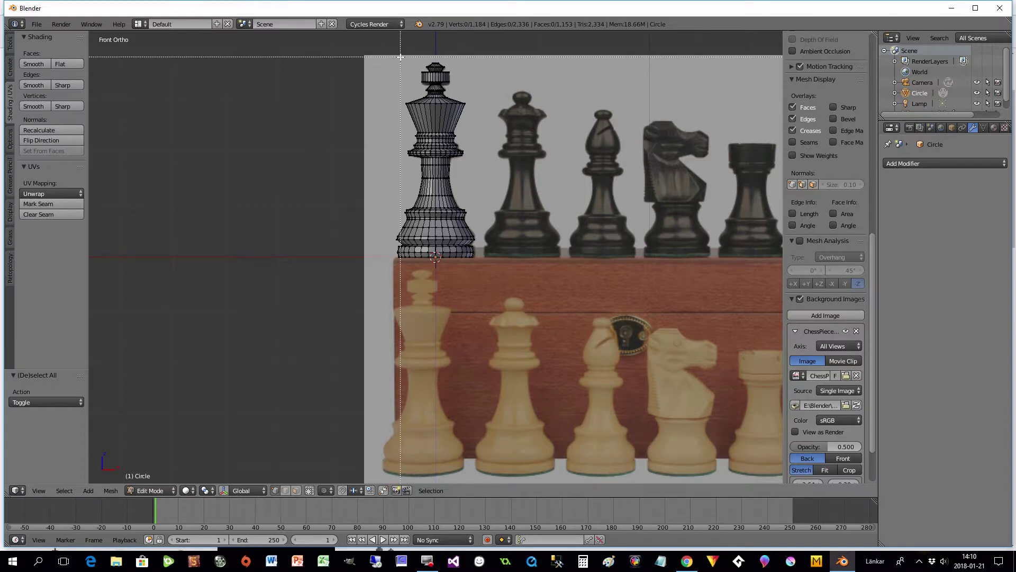
{"action": "left_click", "coordinate": [297, 491]}
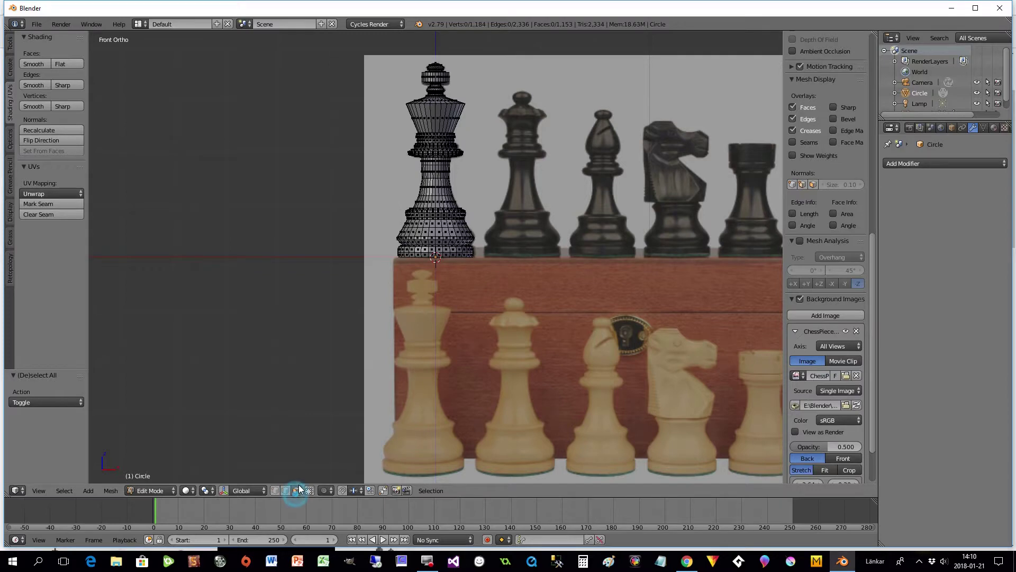
{"action": "key", "text": "b"}
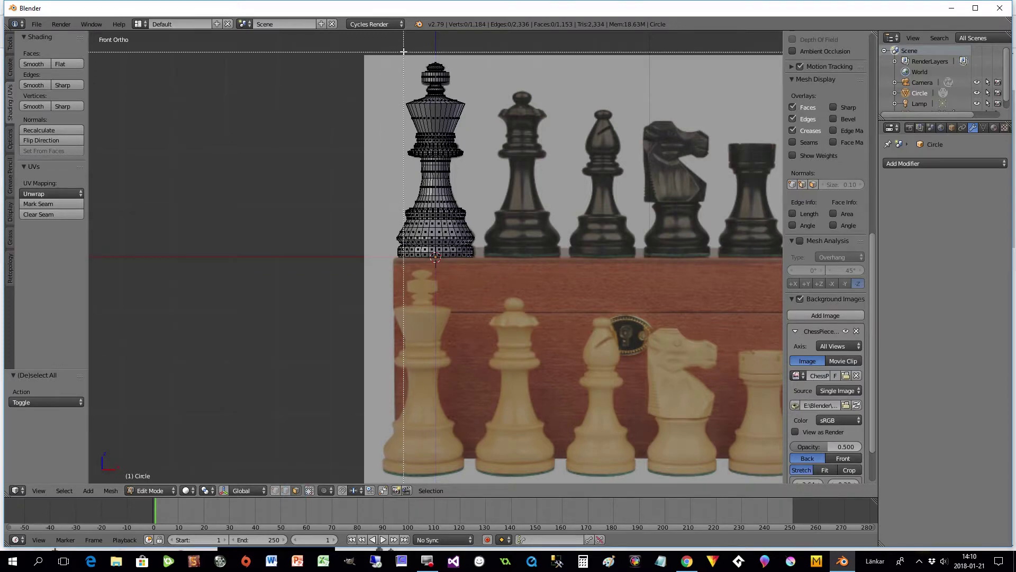
{"action": "left_click_drag", "start_coordinate": [398, 59], "coordinate": [472, 80]}
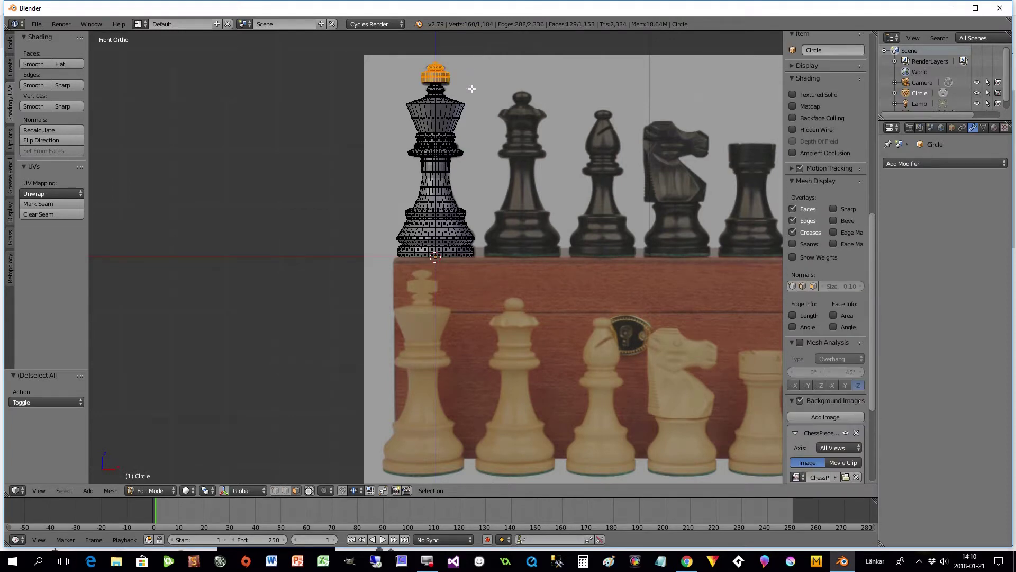
{"action": "middle_click_drag", "start_coordinate": [483, 155], "coordinate": [388, 210]}
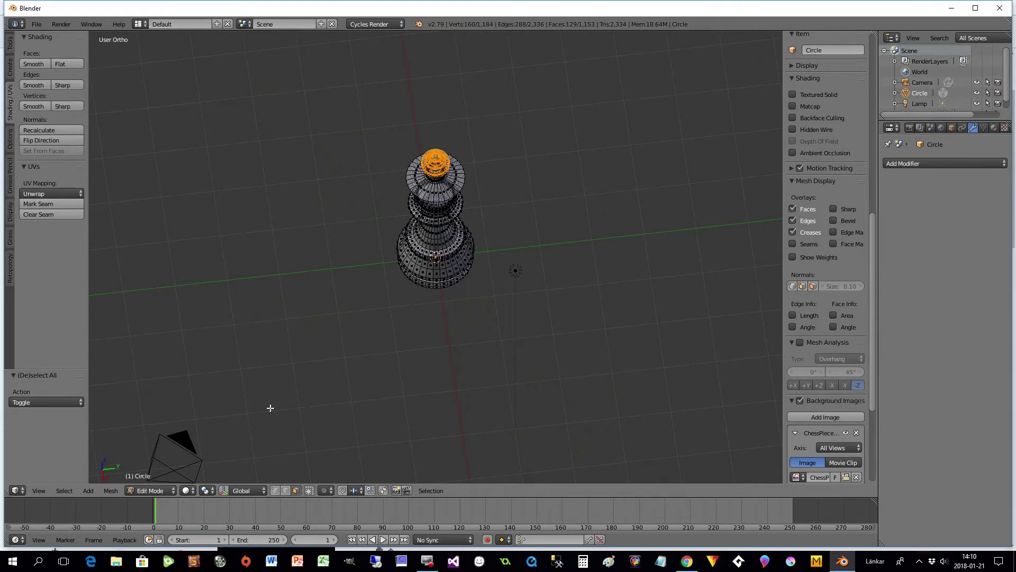
{"action": "key", "text": "s"}
{"action": "key", "text": "x"}
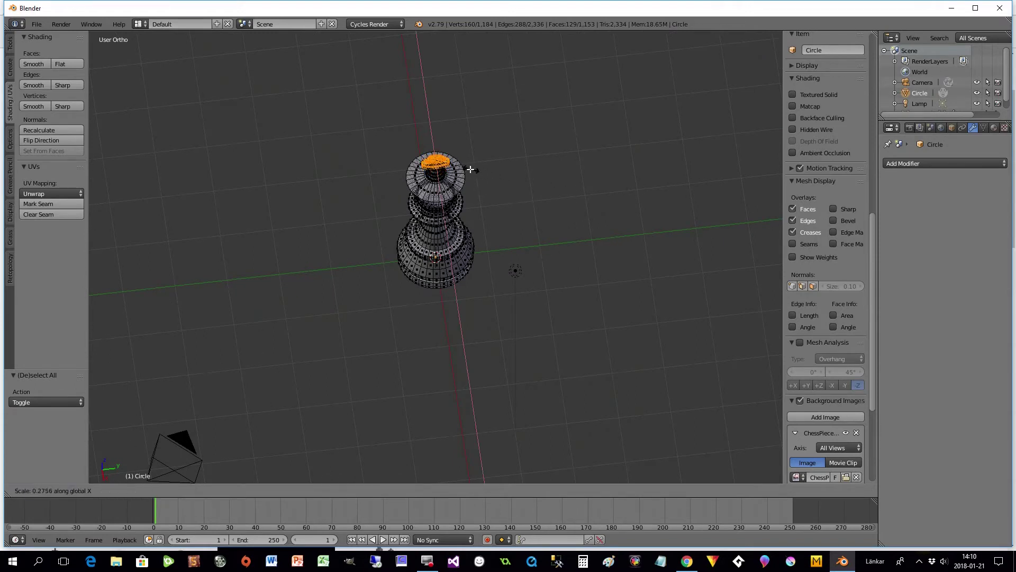
{"action": "left_click", "coordinate": [466, 168]}
{"action": "middle_click_drag", "start_coordinate": [483, 205], "coordinate": [495, 147]}
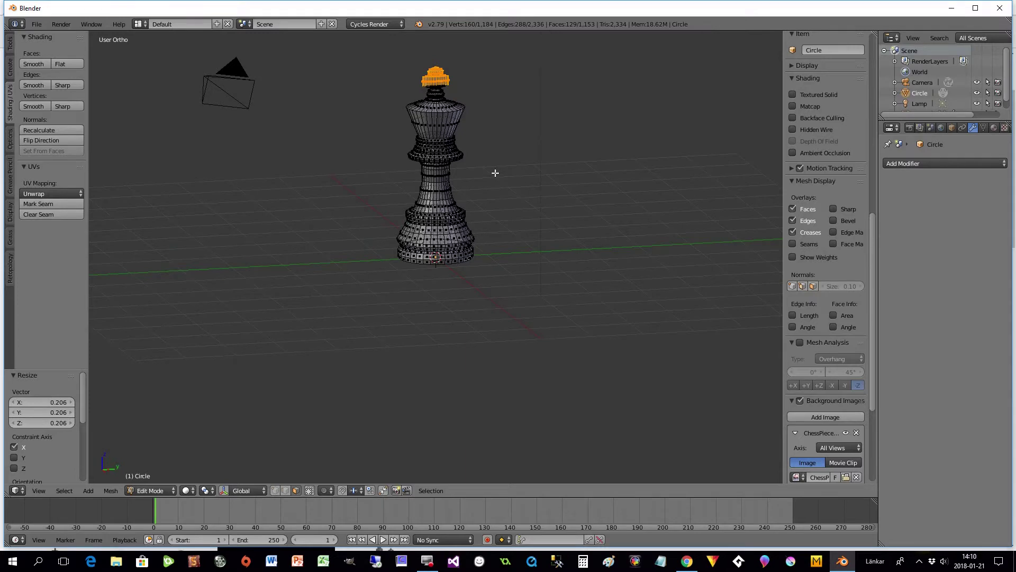
Add a Subdivision Surface modifier to the king in Object Mode, apply smooth shading and set the view subdivisions to 2.
{"action": "key", "text": "Tab"}
{"action": "mouse_move", "coordinate": [493, 163]}
{"action": "middle_mouse_down"}
{"action": "mouse_move", "coordinate": [618, 163]}
{"action": "mouse_move", "coordinate": [508, 170]}
{"action": "middle_mouse_up"}
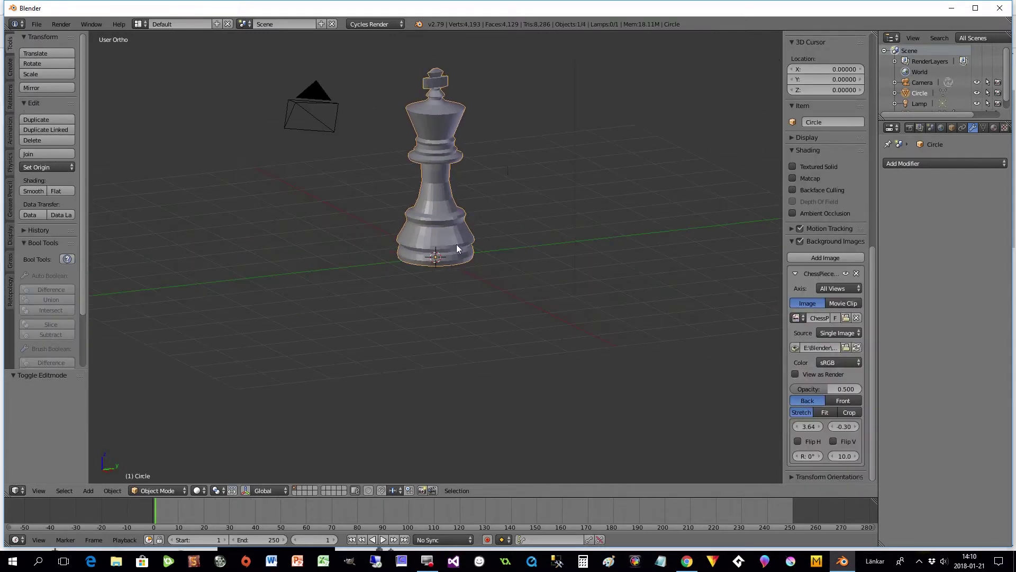
{"action": "left_click", "coordinate": [890, 164]}
{"action": "left_click", "coordinate": [813, 339]}
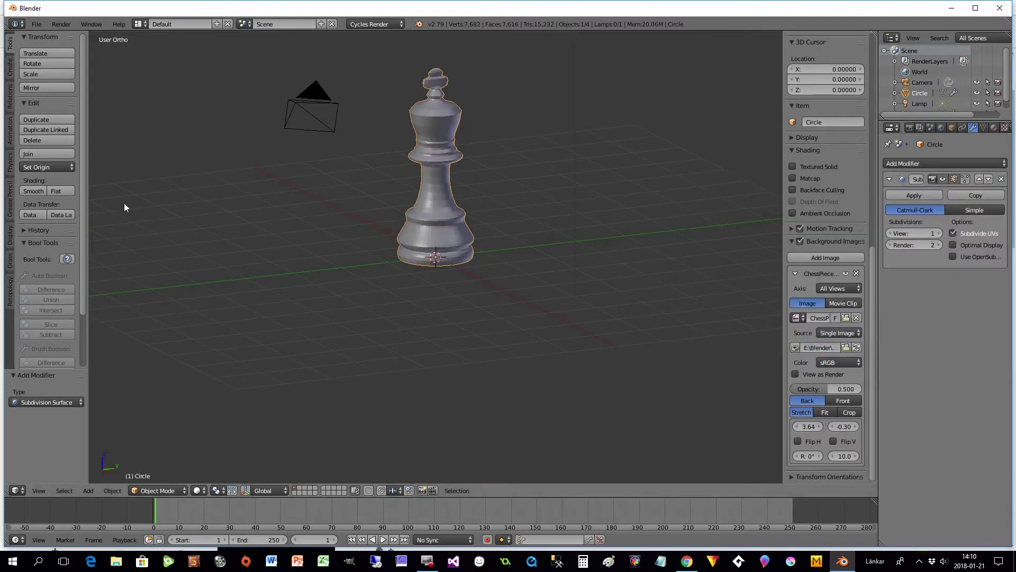
{"action": "left_click", "coordinate": [33, 190]}
{"action": "mouse_move", "coordinate": [471, 206]}
{"action": "middle_mouse_down"}
{"action": "mouse_move", "coordinate": [523, 199]}
{"action": "mouse_move", "coordinate": [477, 204]}
{"action": "middle_mouse_up"}
{"action": "left_click", "coordinate": [938, 233]}
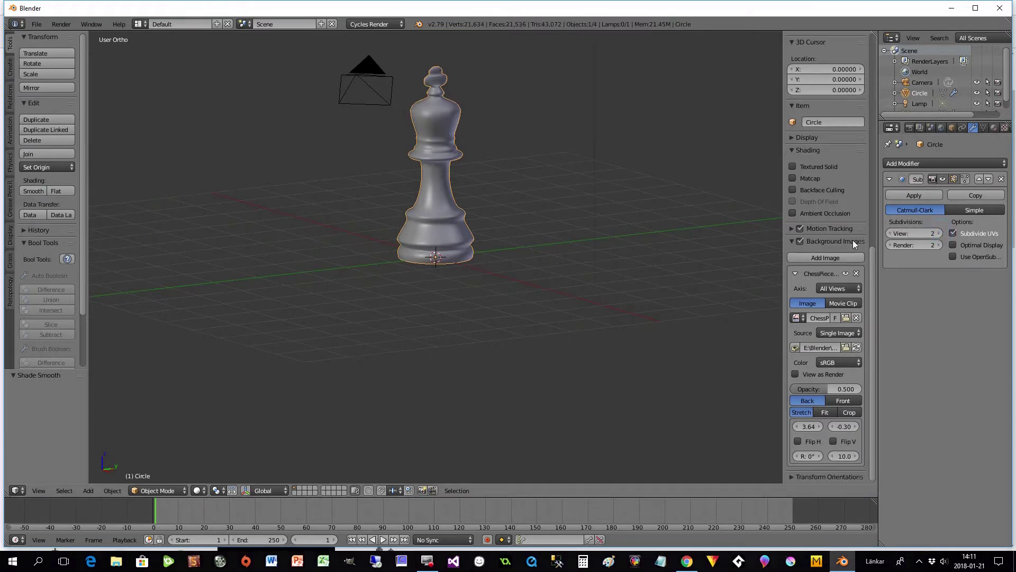
Select the open edge loop at the bottom of the king's base and fill it with a face.
{"action": "middle_click_drag", "start_coordinate": [614, 210], "coordinate": [532, 149]}
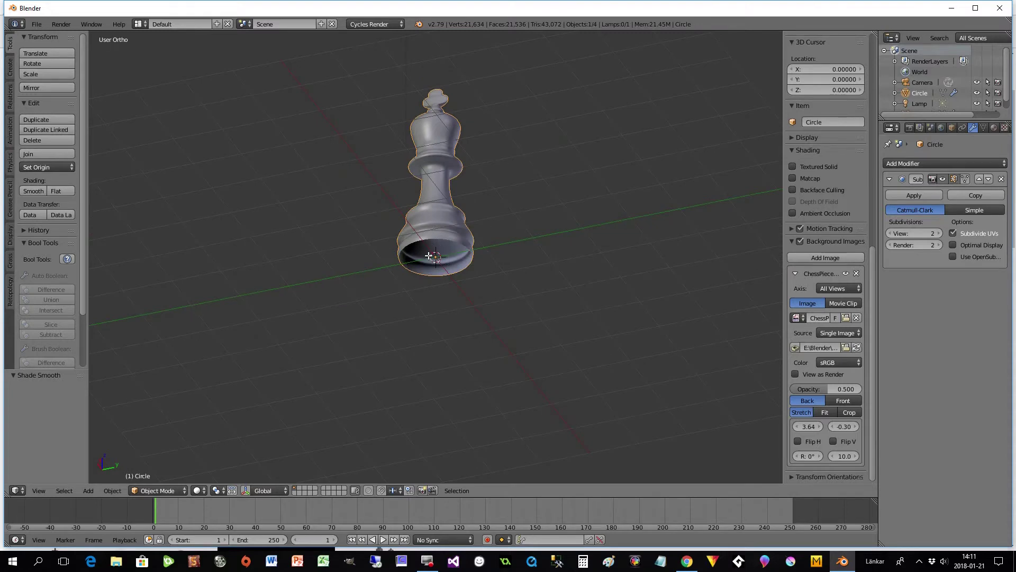
{"action": "key", "text": "Tab"}
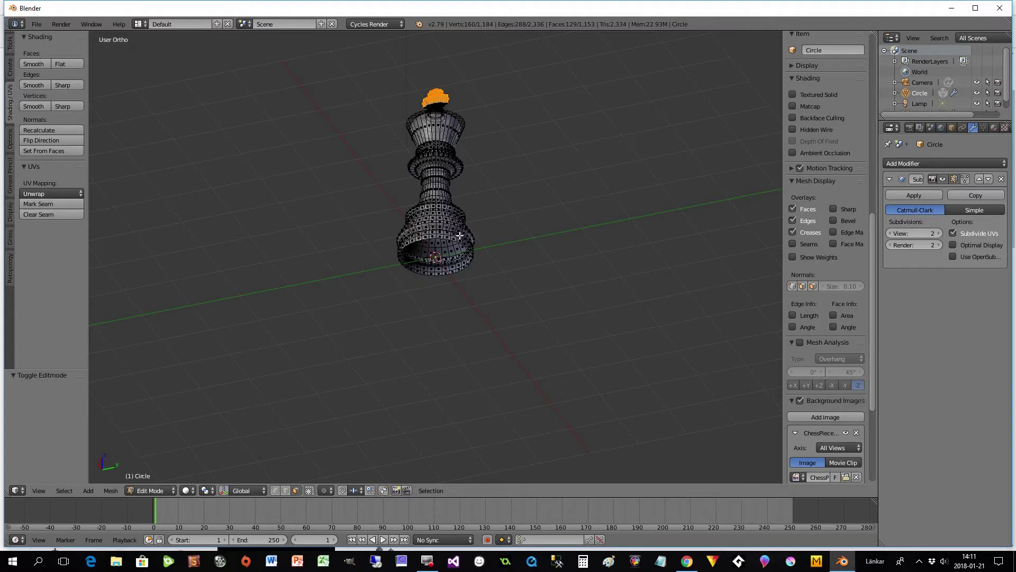
{"action": "left_click", "coordinate": [286, 491]}
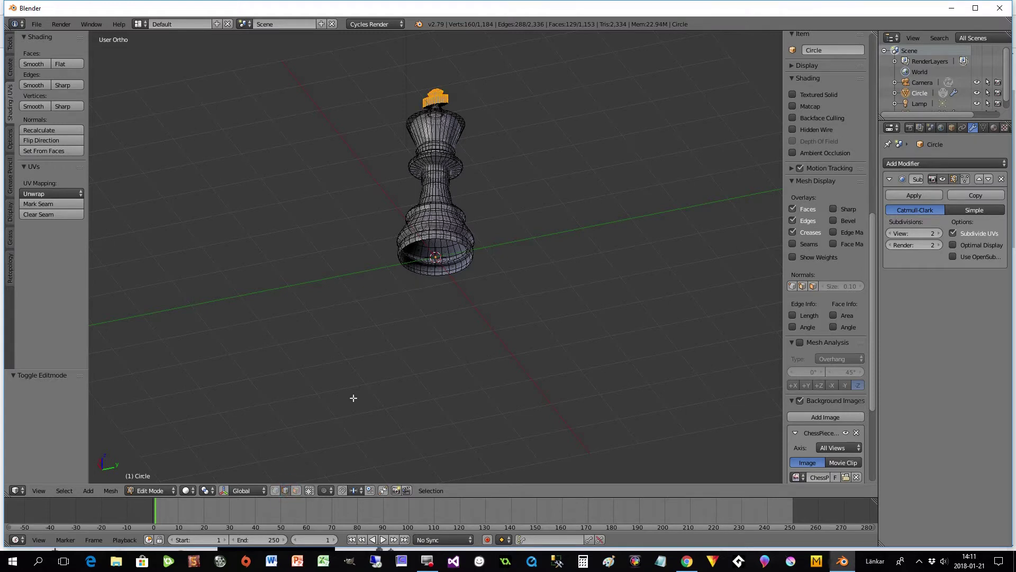
{"action": "right_click", "coordinate": [447, 237], "text": "alt"}
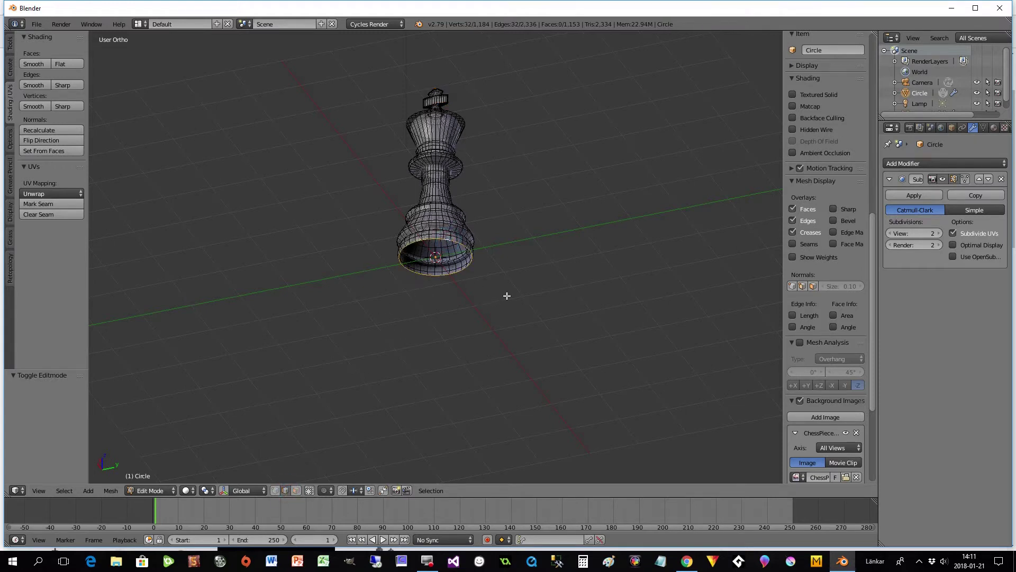
{"action": "key", "text": "f"}
{"action": "key", "text": "Tab"}
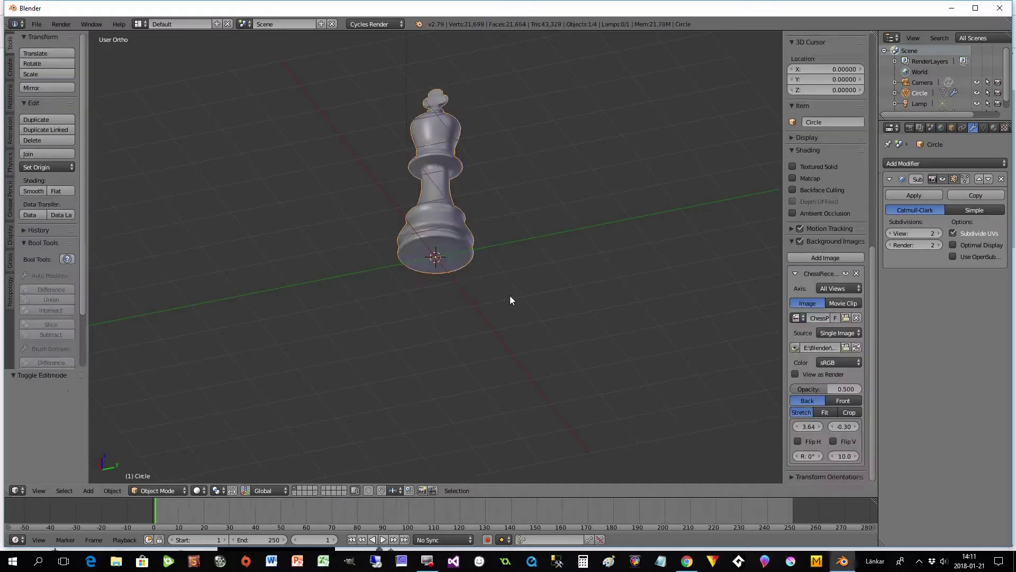
{"action": "middle_click_drag", "start_coordinate": [661, 179], "coordinate": [672, 223]}
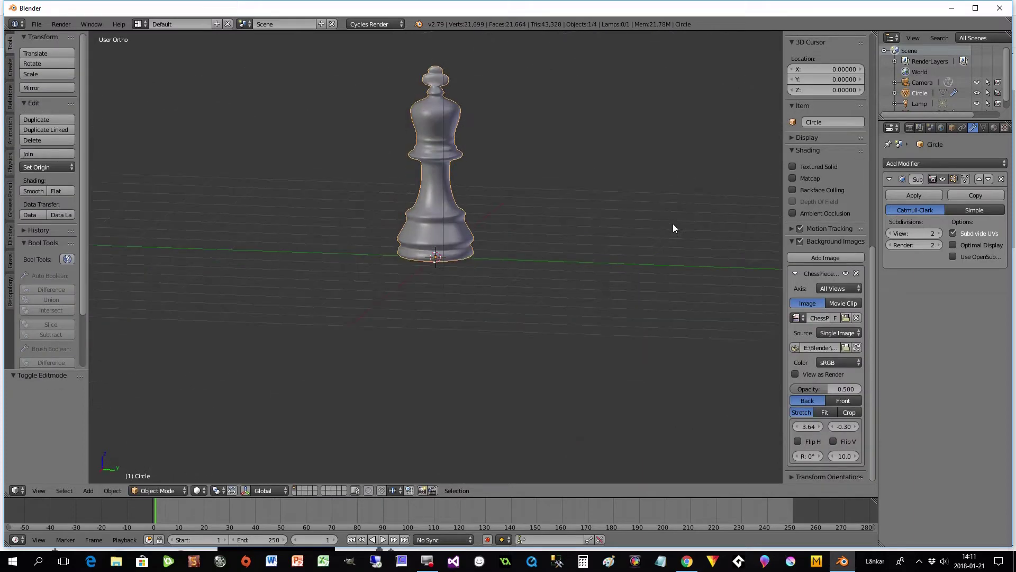
Rename the finished piece's object to King and hide it in the viewport.
{"action": "double_click", "coordinate": [926, 93]}
{"action": "type", "text": "King"}
{"action": "key", "text": "Return"}
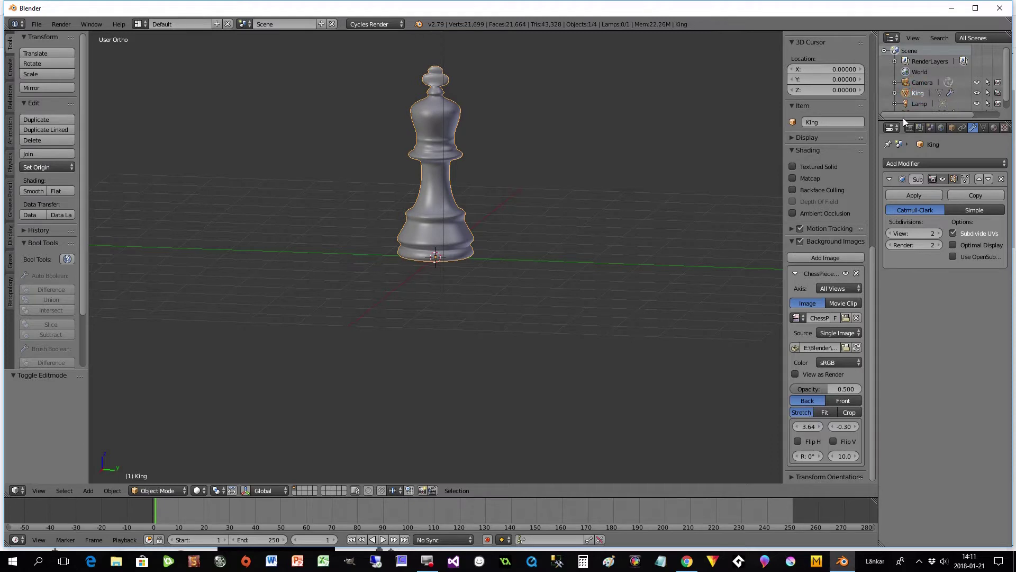
{"action": "left_click", "coordinate": [977, 93]}
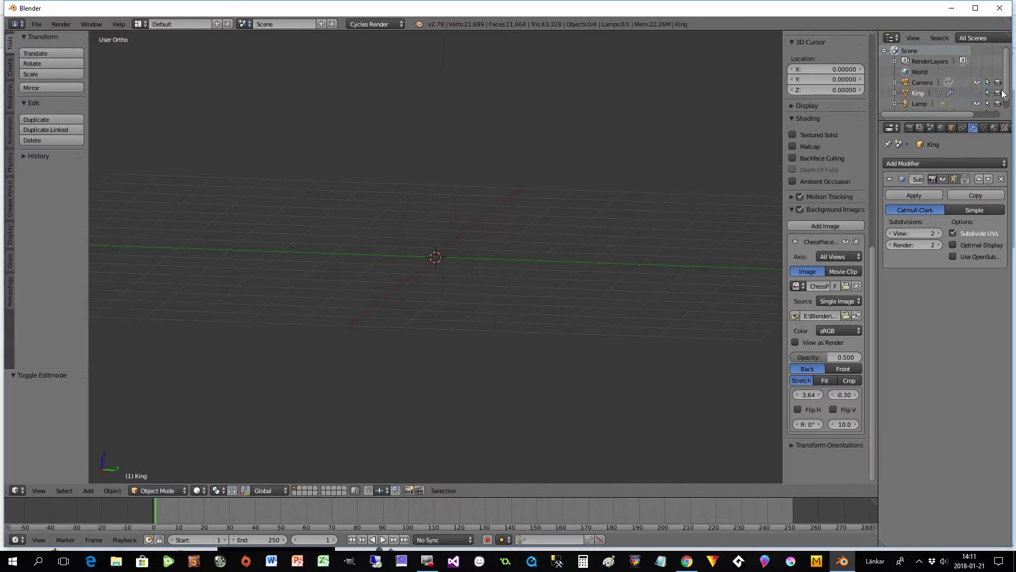
Unhide the Pawn object and fill the open edge loop at the bottom of its base with a face.
{"action": "scroll", "coordinate": [1002, 95], "scroll_direction": "down", "scroll_amount": 1}
{"action": "left_click", "coordinate": [906, 104]}
{"action": "left_click", "coordinate": [977, 104]}
{"action": "middle_click_drag", "start_coordinate": [413, 275], "coordinate": [441, 215]}
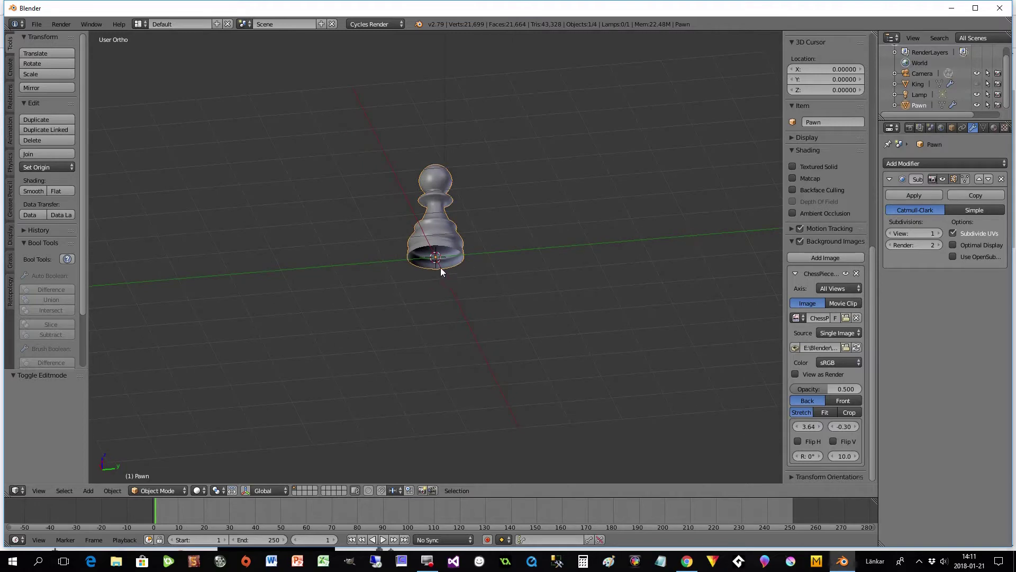
{"action": "key", "text": "Tab"}
{"action": "middle_click_drag", "start_coordinate": [438, 267], "coordinate": [440, 284]}
{"action": "scroll", "coordinate": [457, 258], "scroll_direction": "up", "scroll_amount": 2}
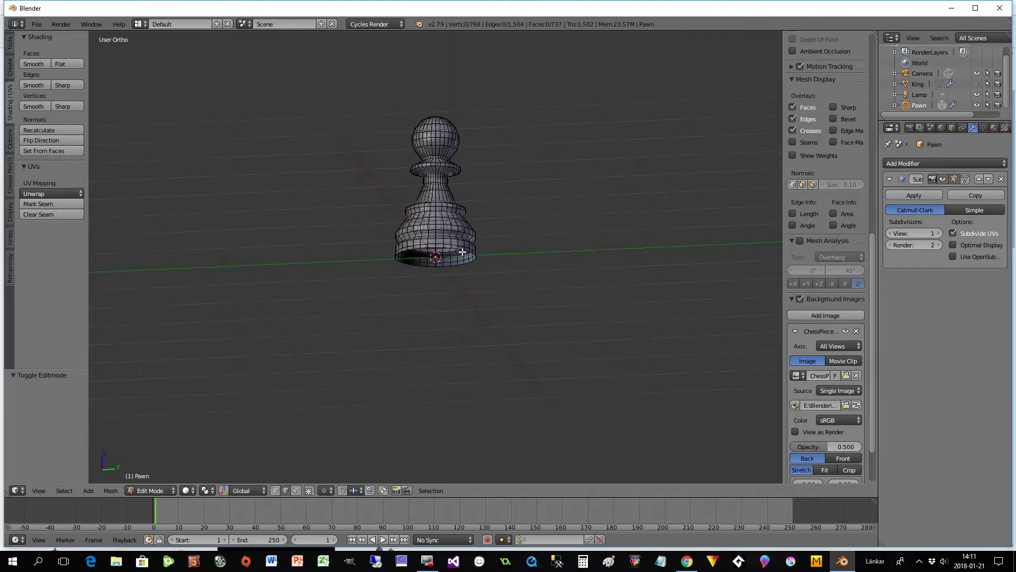
{"action": "right_click", "coordinate": [458, 254], "text": "alt"}
{"action": "key", "text": "f"}
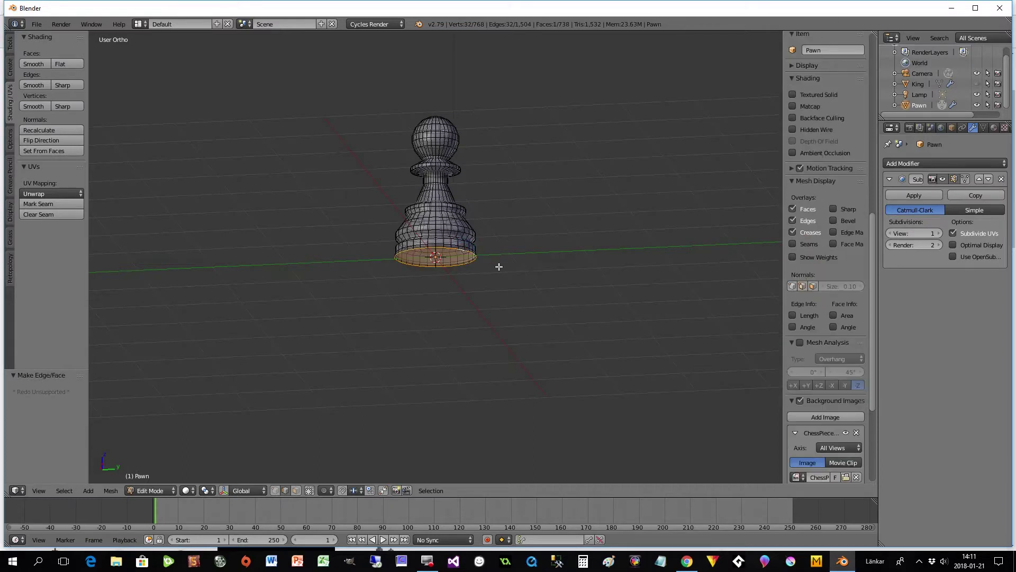
{"action": "key", "text": "Tab"}
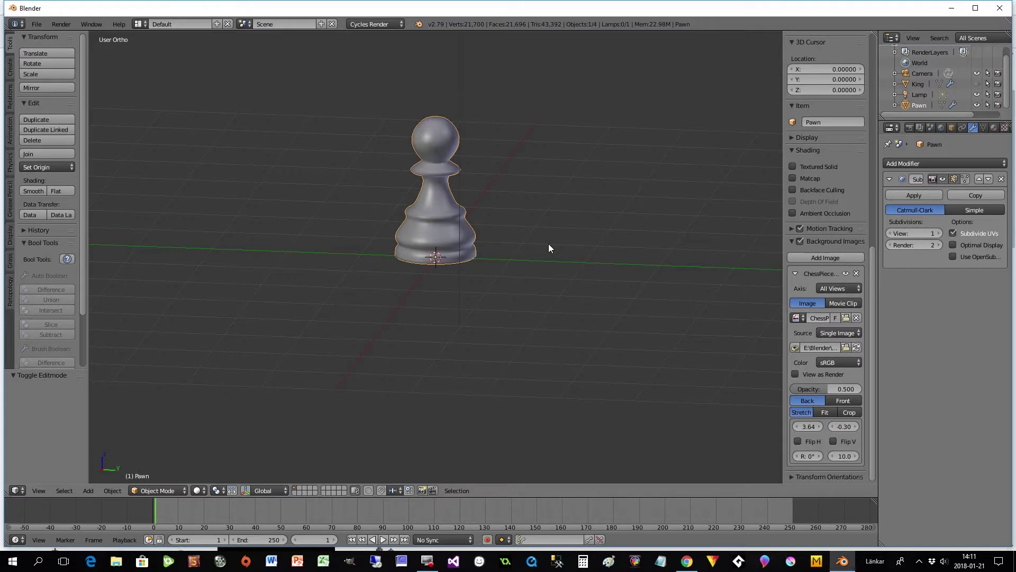
Unhide the King object so both chess pieces are shown in the viewport.
{"action": "left_click", "coordinate": [977, 83]}
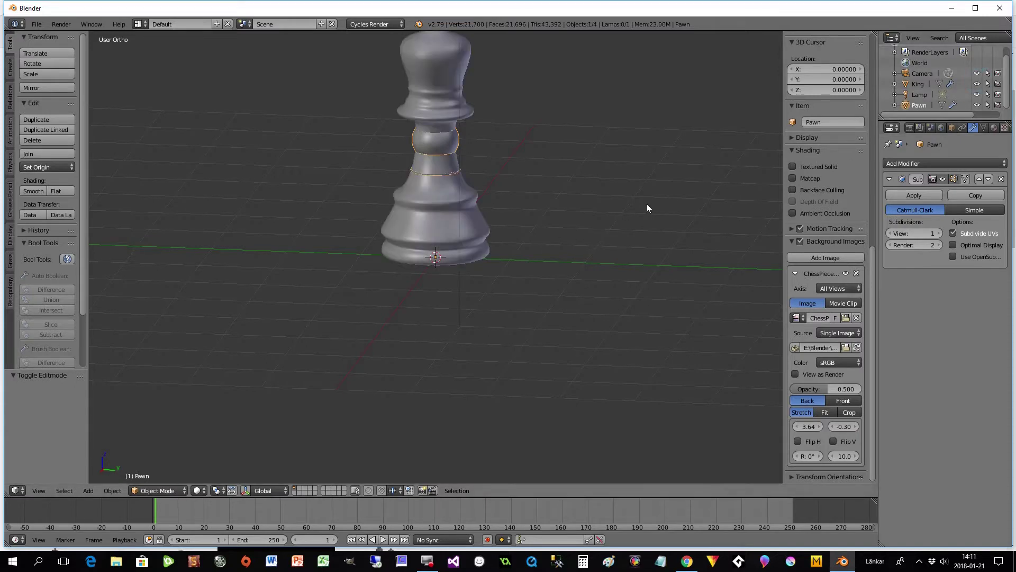
{"action": "scroll", "coordinate": [539, 250], "scroll_direction": "down", "scroll_amount": 2}
{"action": "mouse_move", "coordinate": [529, 240]}
{"action": "middle_mouse_down"}
{"action": "mouse_move", "coordinate": [537, 189]}
{"action": "mouse_move", "coordinate": [536, 242]}
{"action": "middle_mouse_up"}
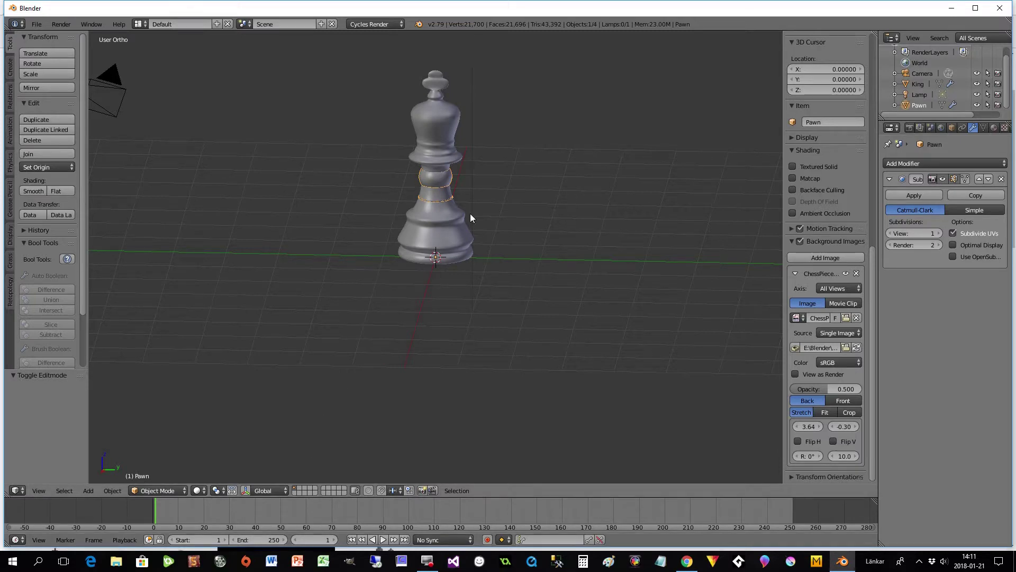
Switch the visible scene layer between the first and second layers to inspect their contents, ending on the first.
{"action": "left_click", "coordinate": [299, 488]}
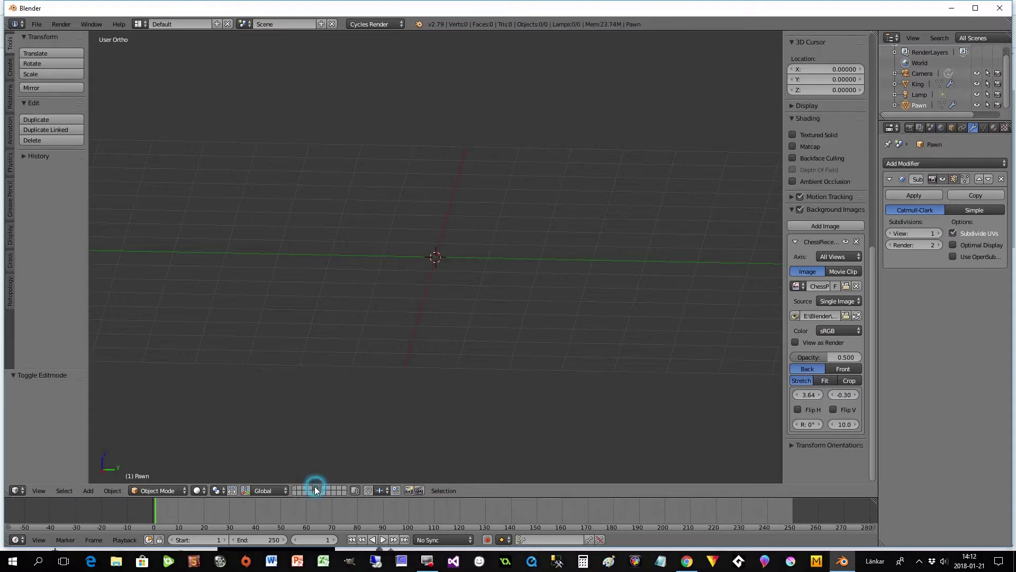
{"action": "left_click", "coordinate": [295, 488]}
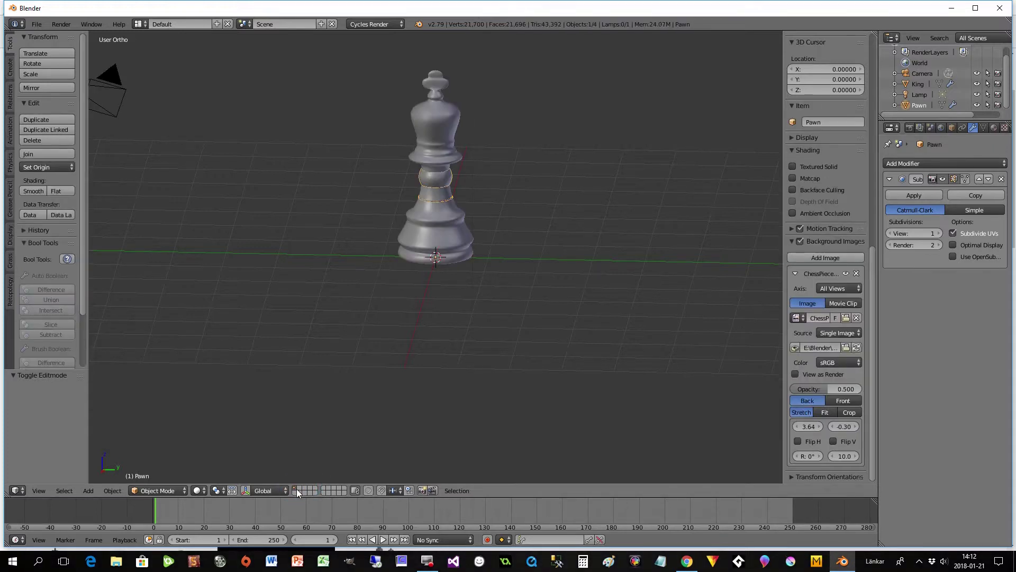
{"action": "left_click", "coordinate": [300, 489]}
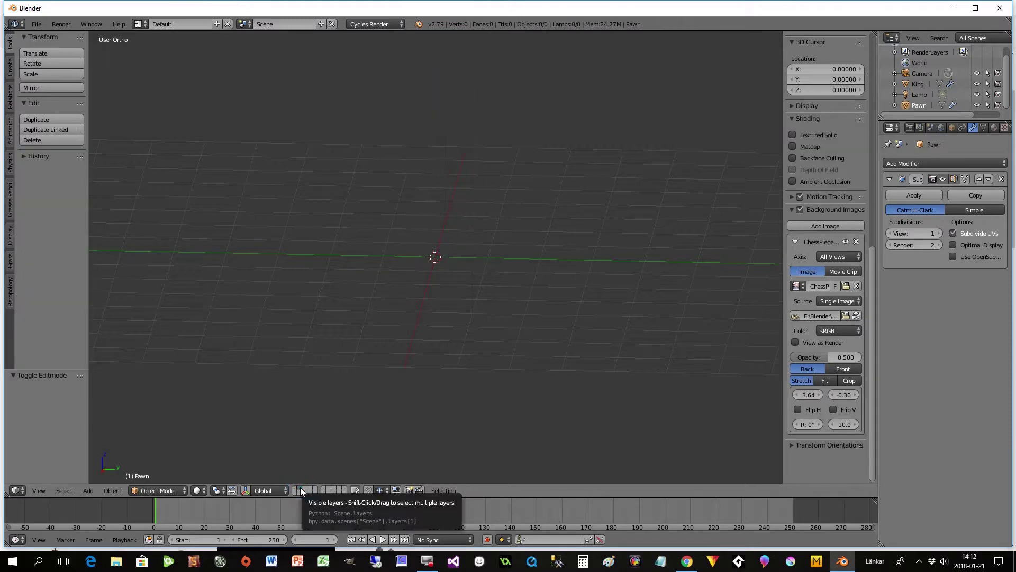
{"action": "left_click", "coordinate": [295, 489]}
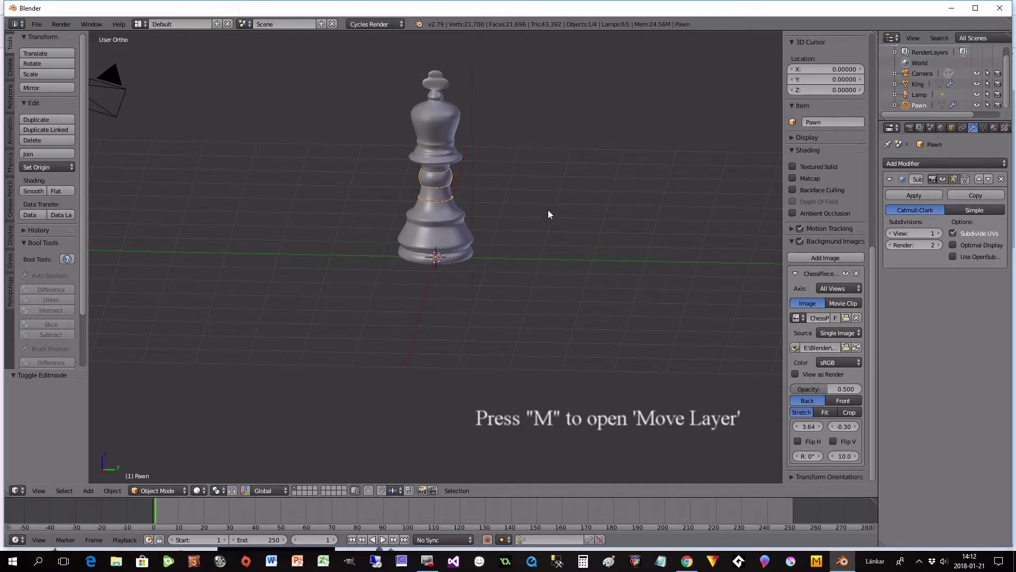
Move the pawn to the second layer and check the contents of the first and second layers.
{"action": "key", "text": "m"}
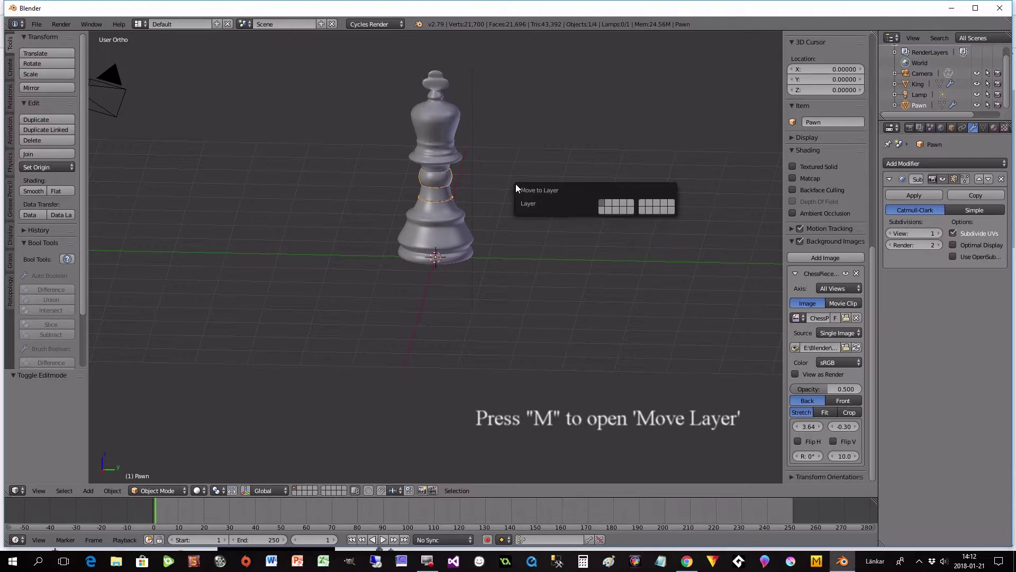
{"action": "left_click", "coordinate": [611, 205]}
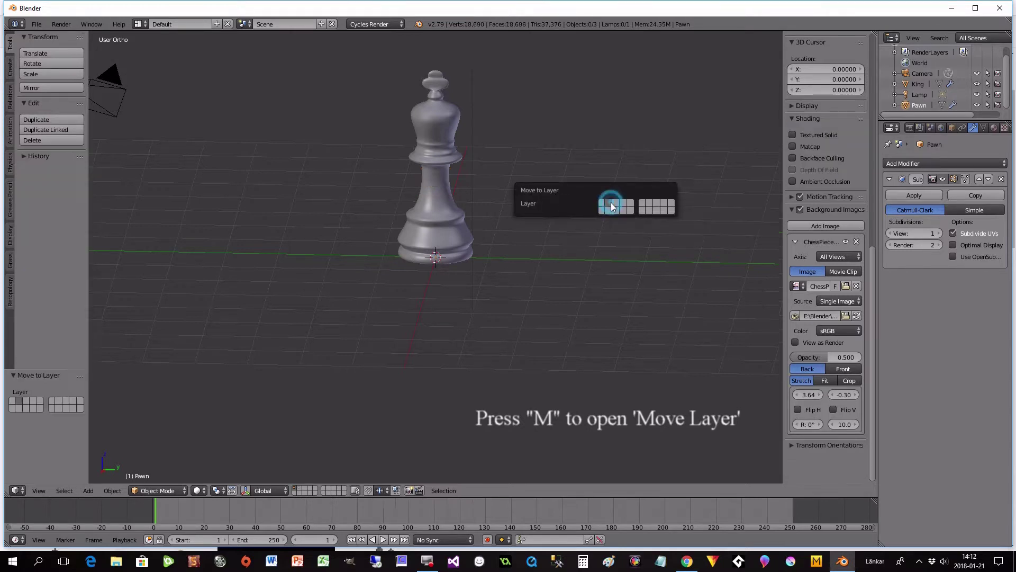
{"action": "left_click", "coordinate": [298, 489]}
{"action": "left_click", "coordinate": [295, 488]}
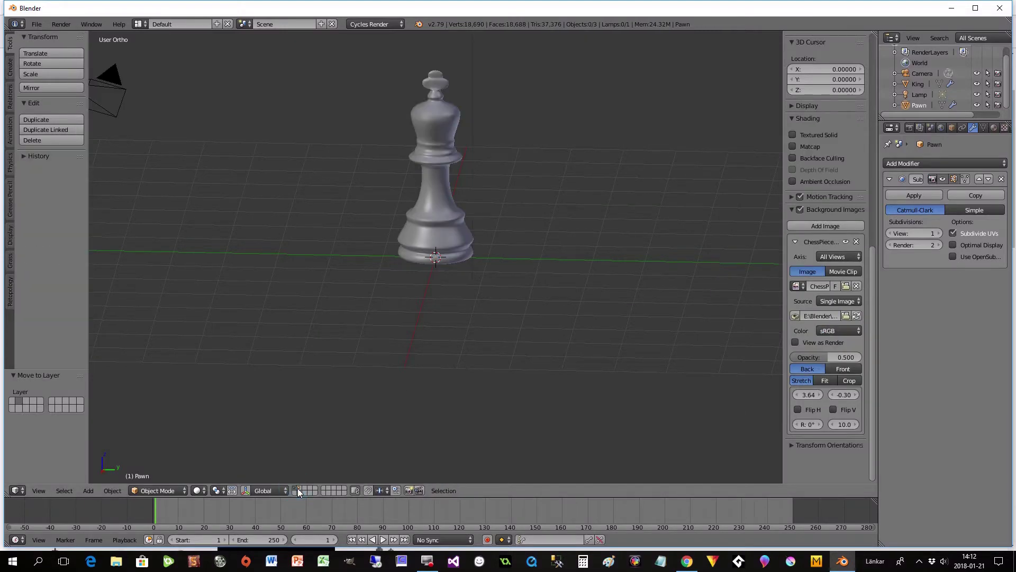
{"action": "left_click", "coordinate": [300, 489]}
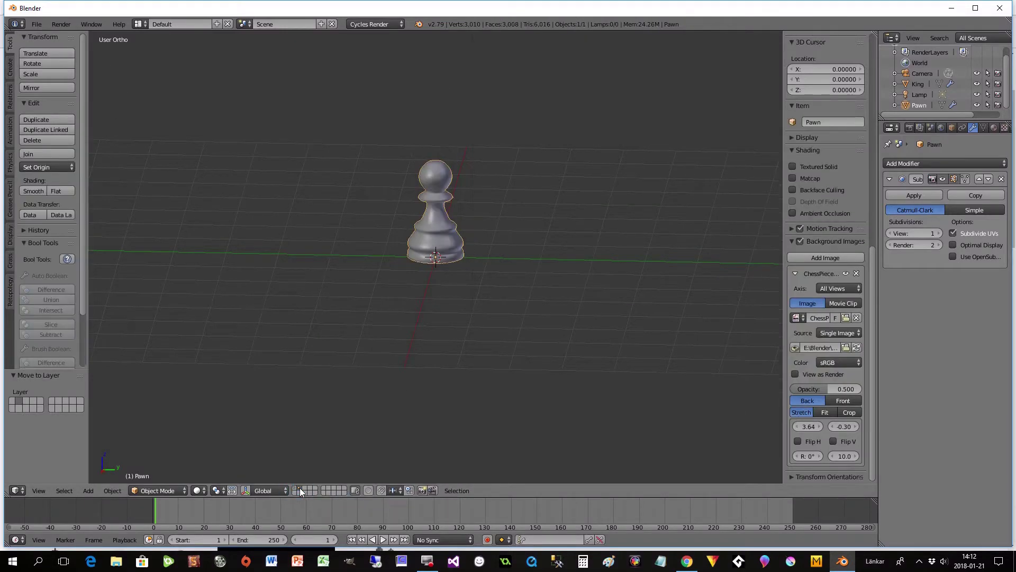
{"action": "left_click", "coordinate": [297, 489]}
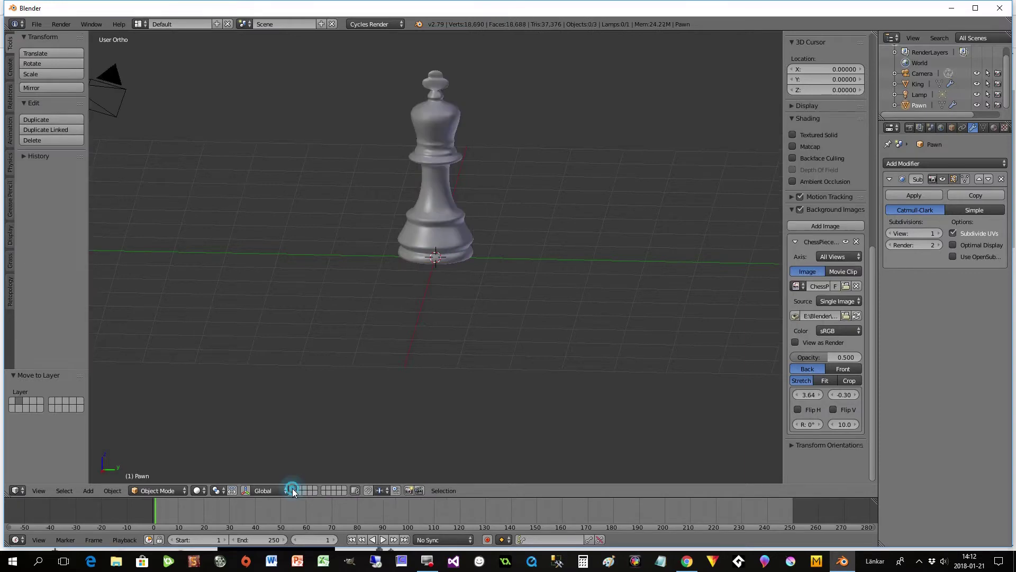
Move the king to the third layer, check the second and third layers, and show the first layer again.
{"action": "right_click", "coordinate": [422, 251]}
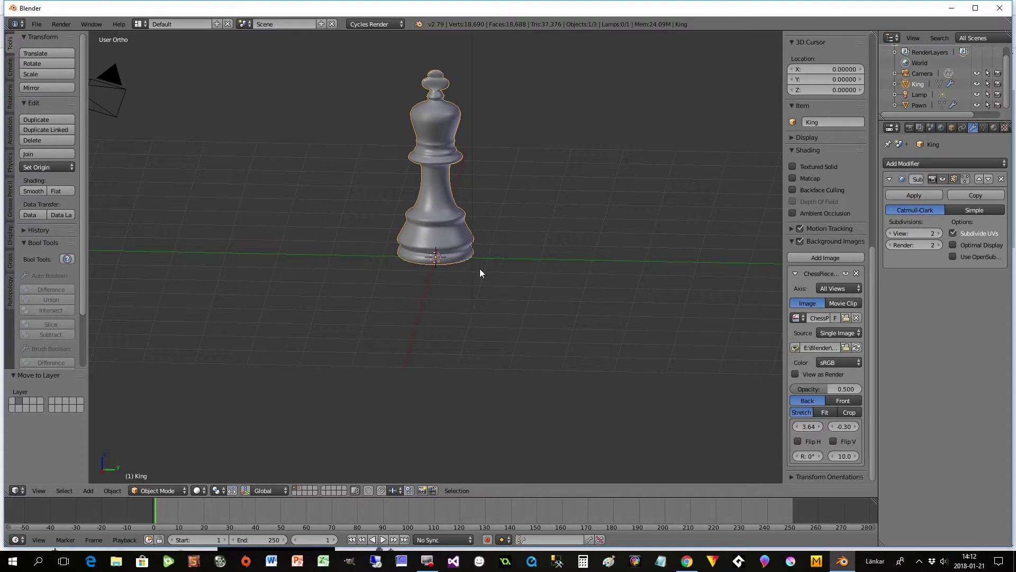
{"action": "key", "text": "m"}
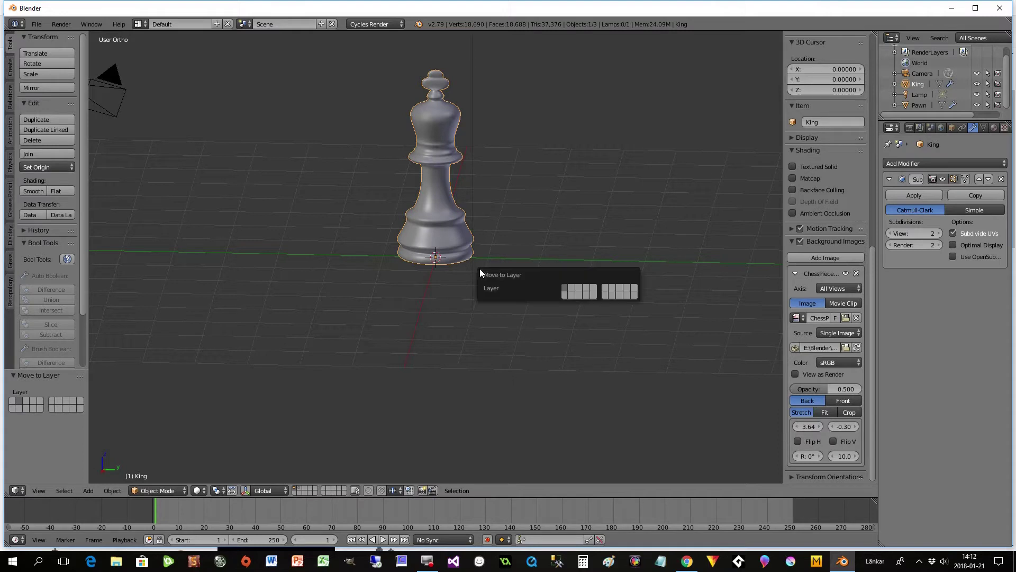
{"action": "left_click", "coordinate": [579, 286]}
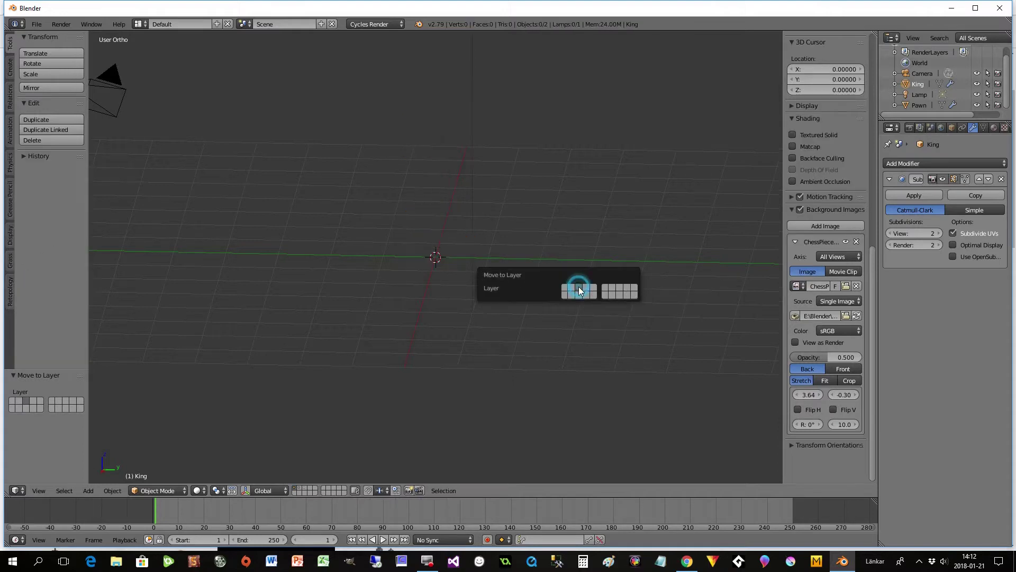
{"action": "left_click", "coordinate": [299, 489]}
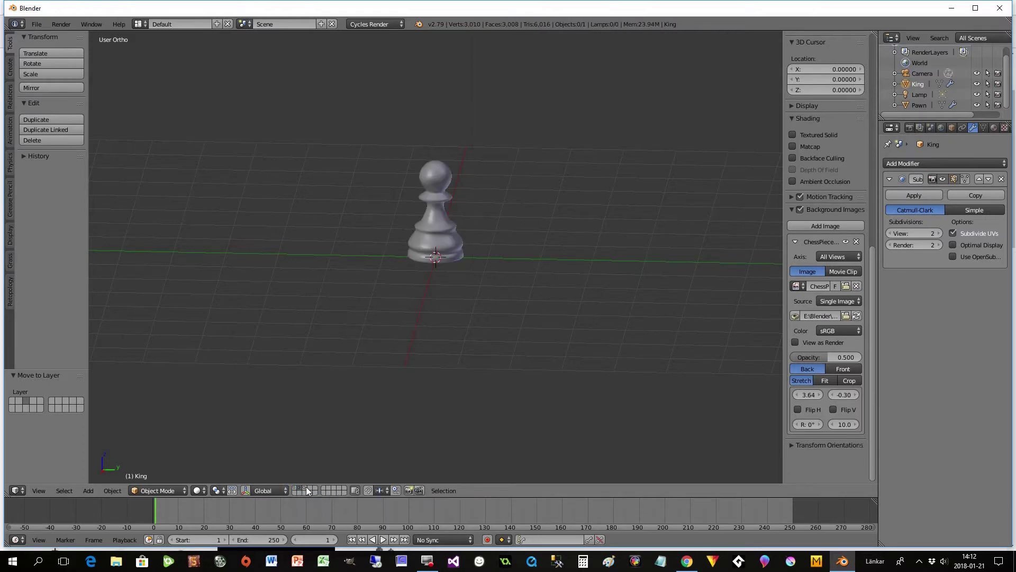
{"action": "left_click", "coordinate": [307, 490]}
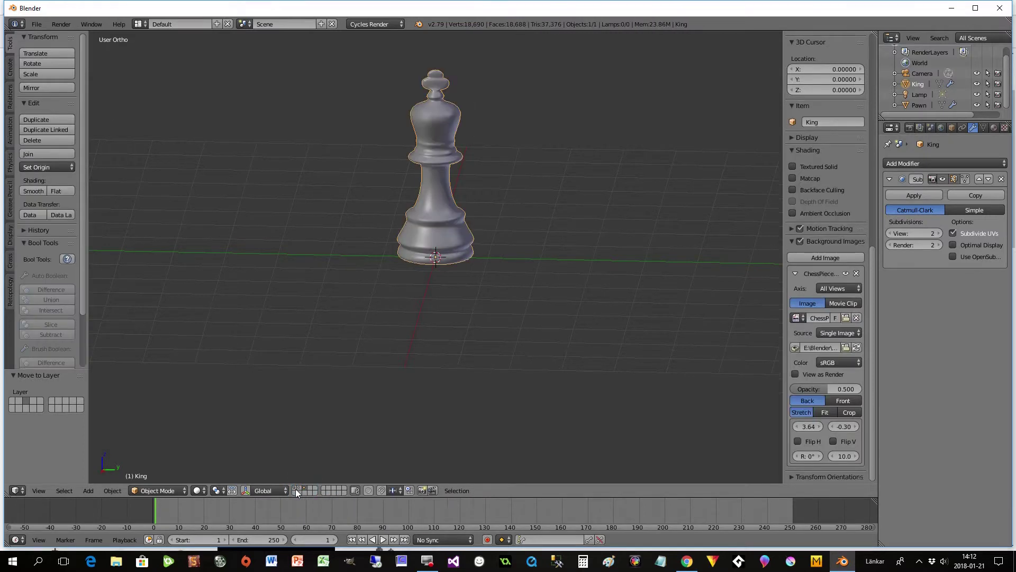
{"action": "left_click", "coordinate": [295, 492]}
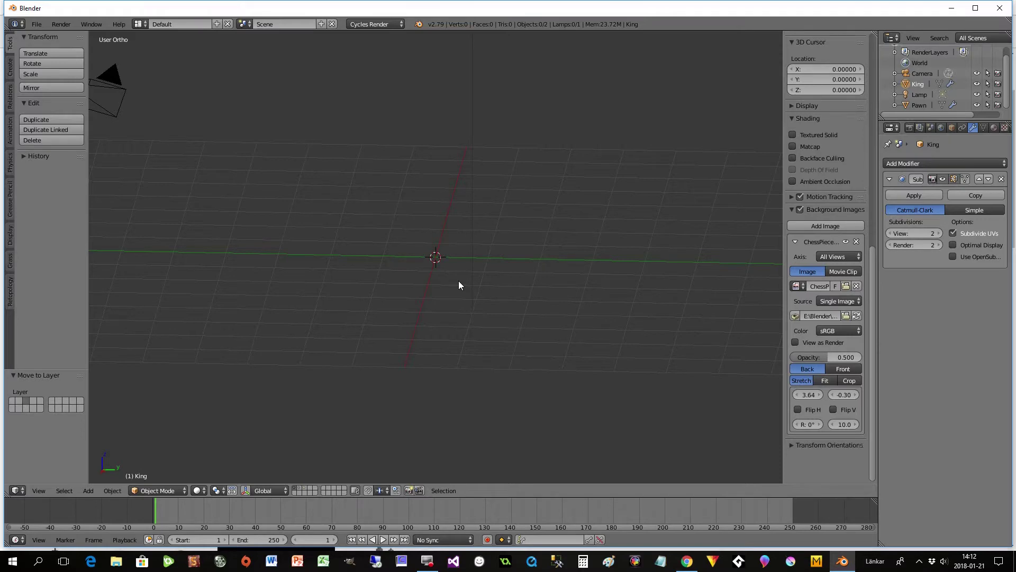
Add a plane at the origin on the first layer and scale it by 10.
{"action": "key", "text": "shift+a"}
{"action": "mouse_move", "coordinate": [459, 282]}
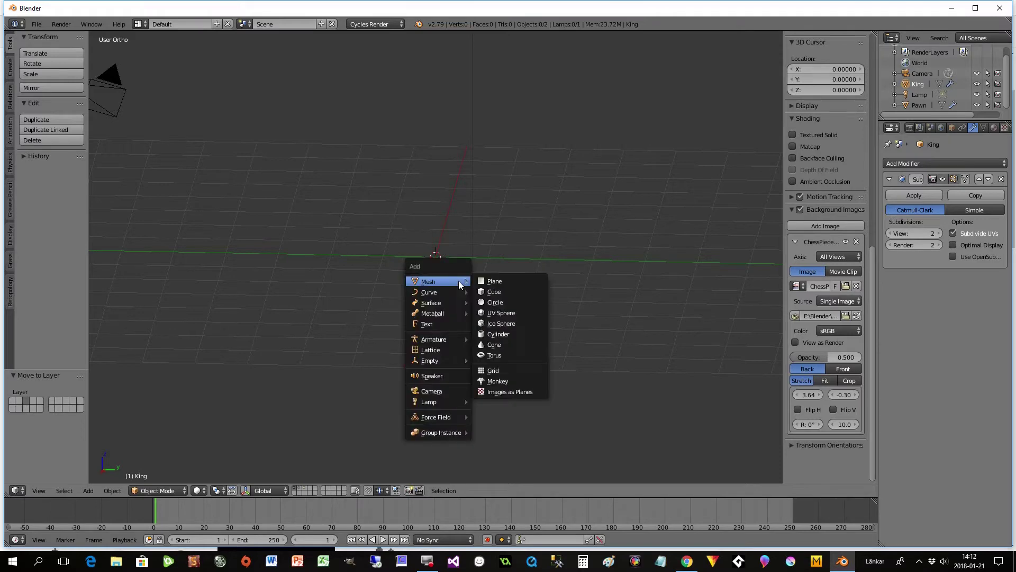
{"action": "left_click", "coordinate": [489, 281]}
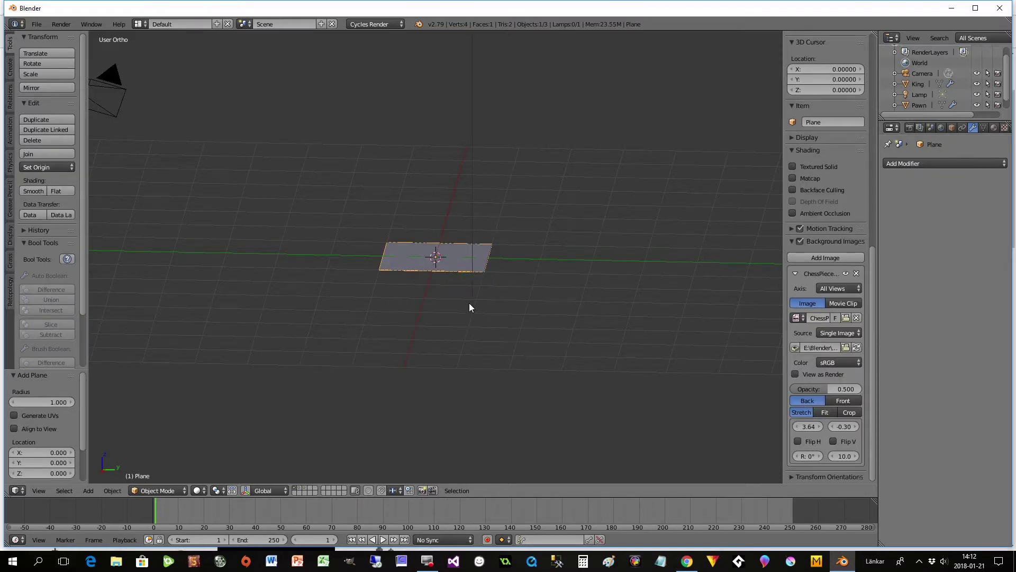
{"action": "type", "text": "s10"}
{"action": "key", "text": "Return"}
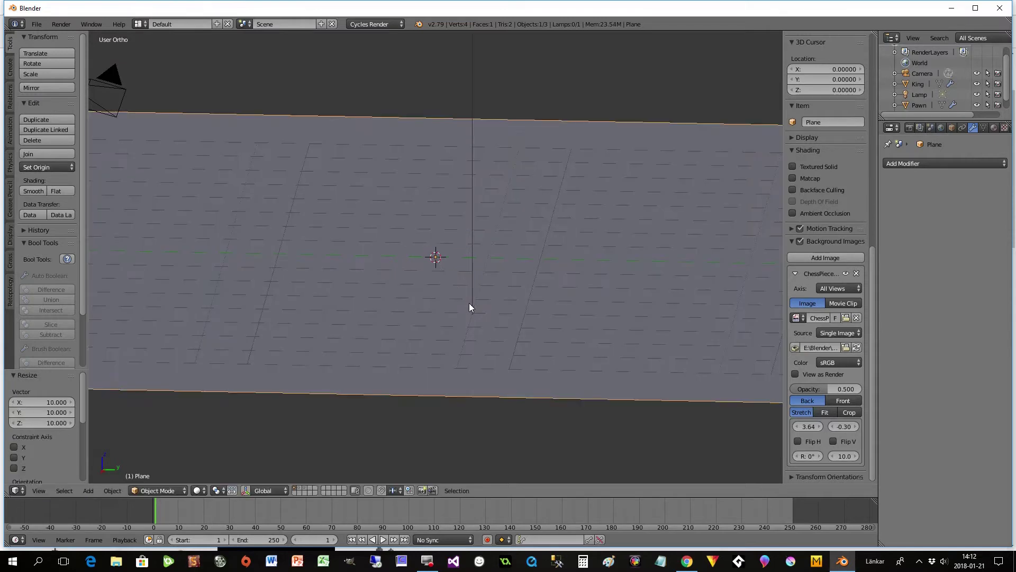
Apply the scale transform of the enlarged plane.
{"action": "left_click", "coordinate": [113, 490]}
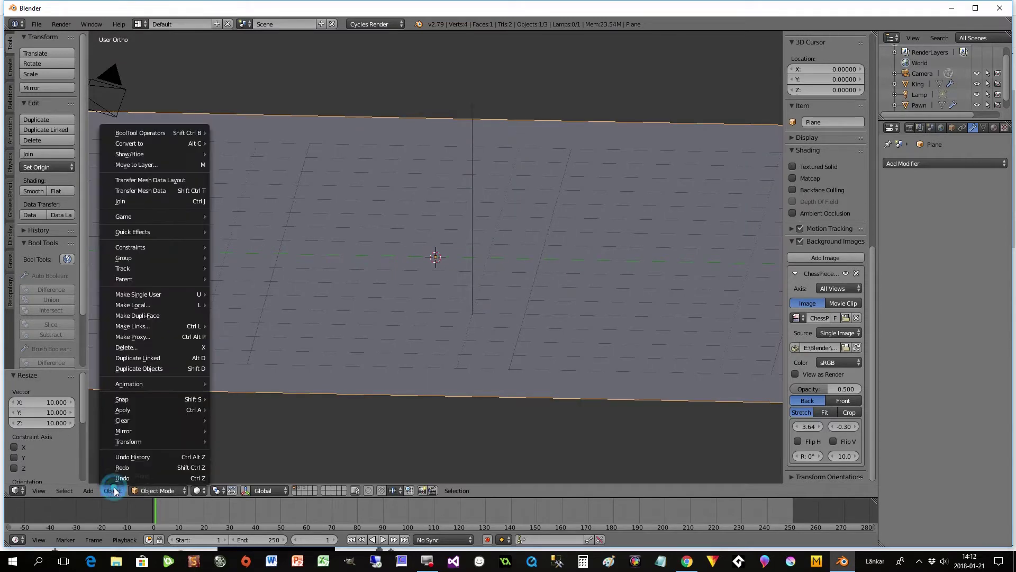
{"action": "mouse_move", "coordinate": [137, 400]}
{"action": "mouse_move", "coordinate": [177, 407]}
{"action": "left_click", "coordinate": [236, 304]}
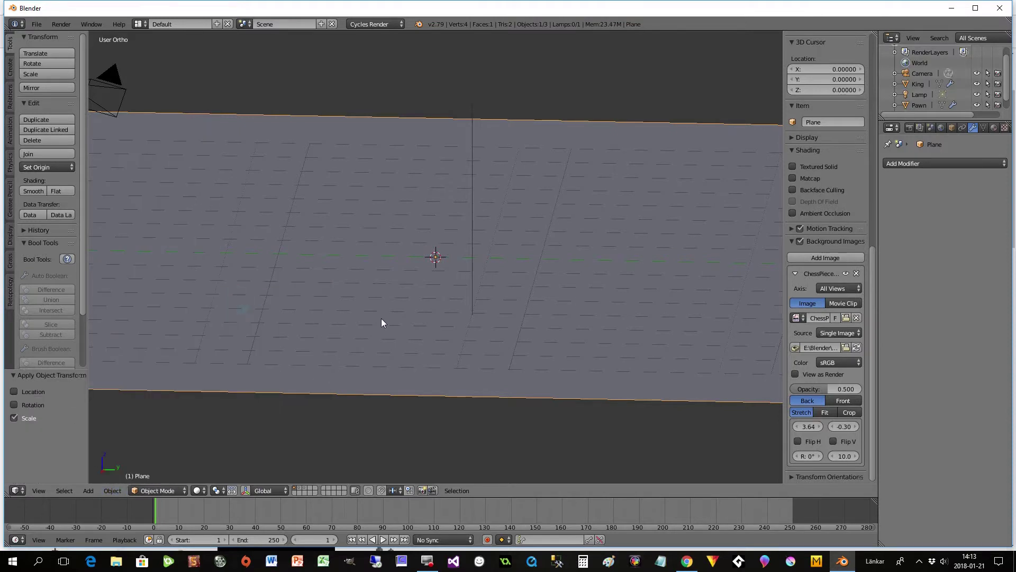
Switch the viewport to perspective and add a Solidify modifier to the plane with a thickness of 0.0480.
{"action": "scroll", "coordinate": [381, 320], "scroll_direction": "down", "scroll_amount": 3}
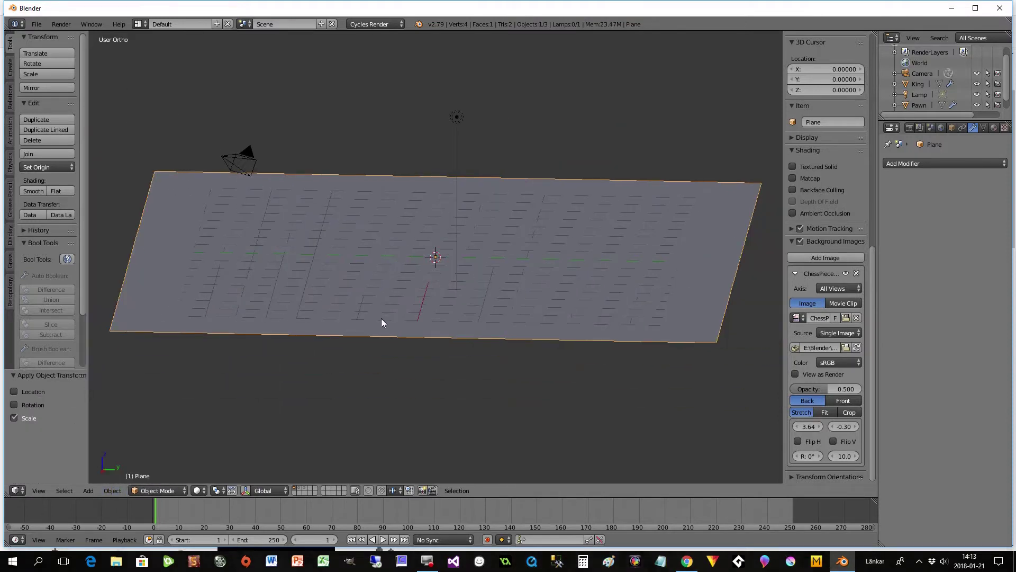
{"action": "scroll", "coordinate": [380, 320], "scroll_direction": "up", "scroll_amount": 1}
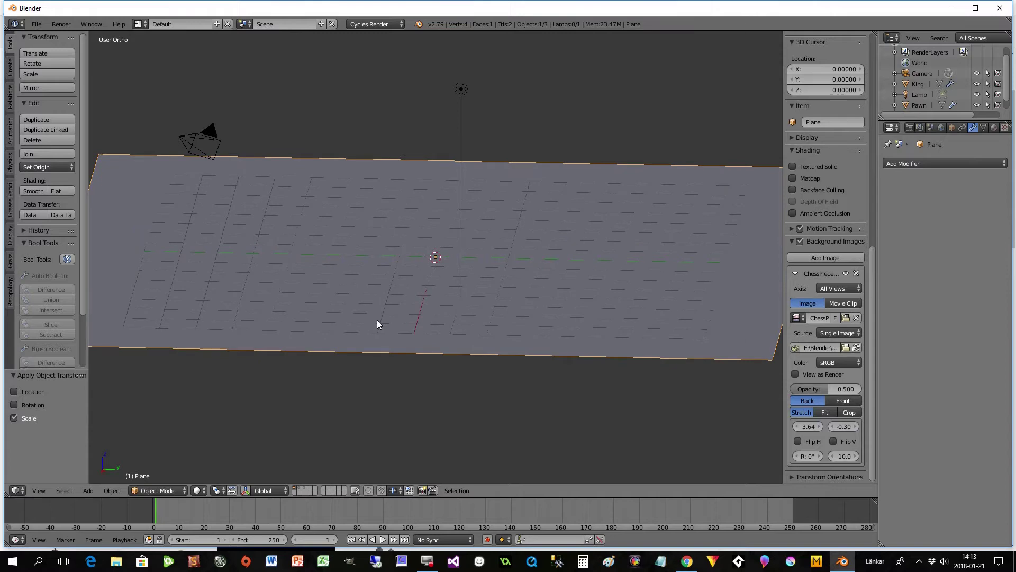
{"action": "key", "text": "KP_5"}
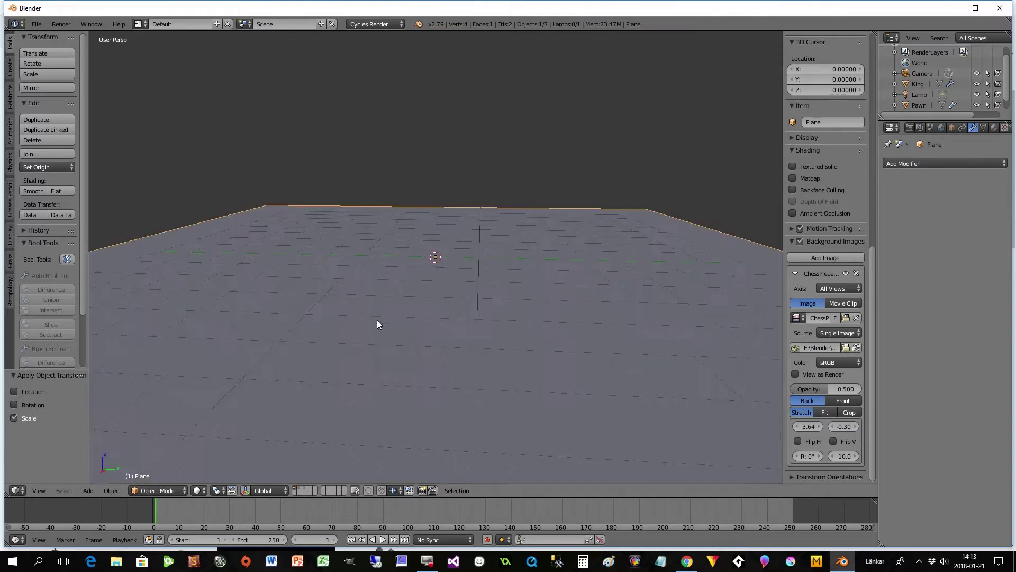
{"action": "scroll", "coordinate": [377, 320], "scroll_direction": "down", "scroll_amount": 4}
{"action": "middle_click_drag", "start_coordinate": [377, 319], "coordinate": [460, 298]}
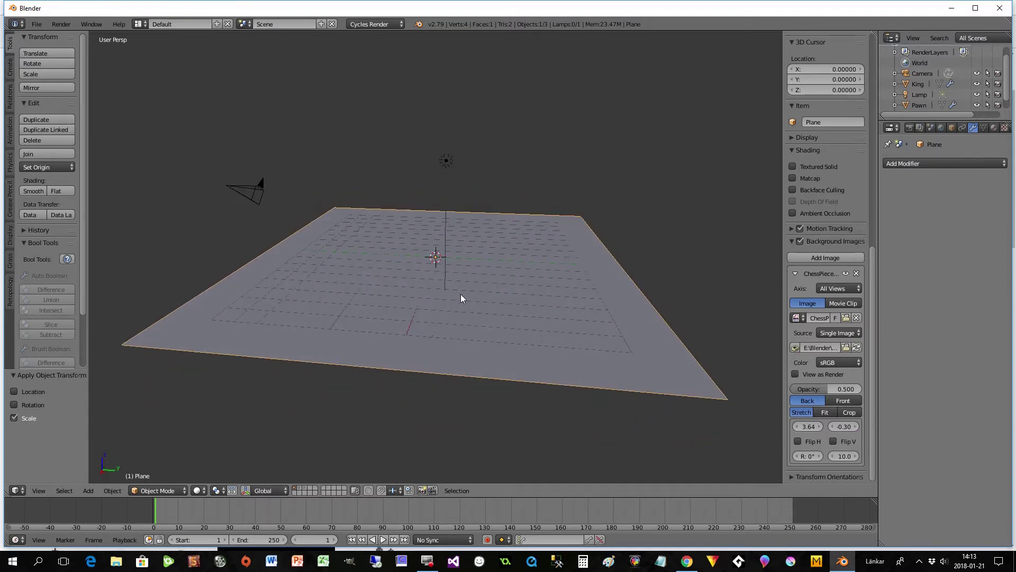
{"action": "left_click", "coordinate": [900, 163]}
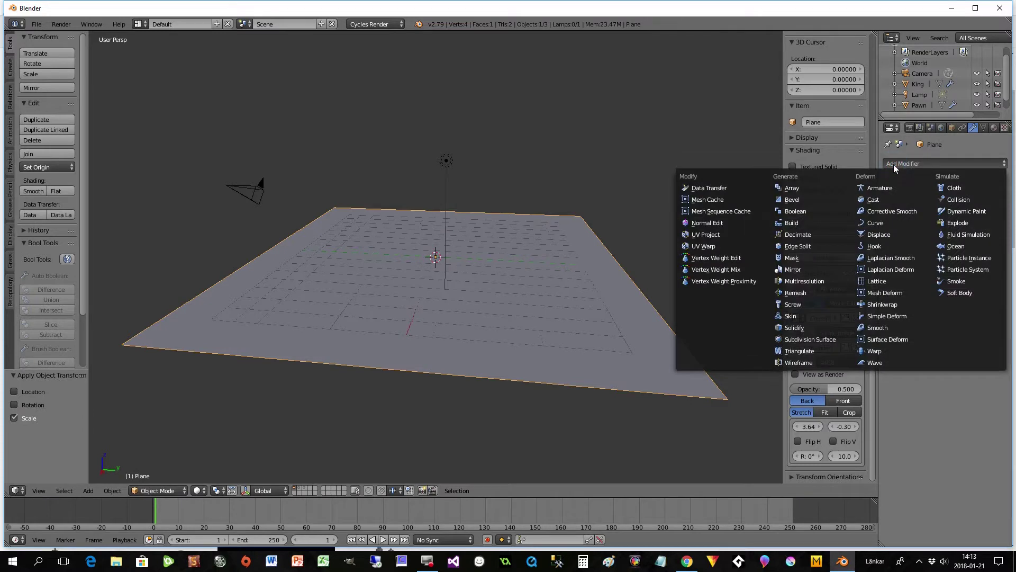
{"action": "left_click", "coordinate": [798, 328]}
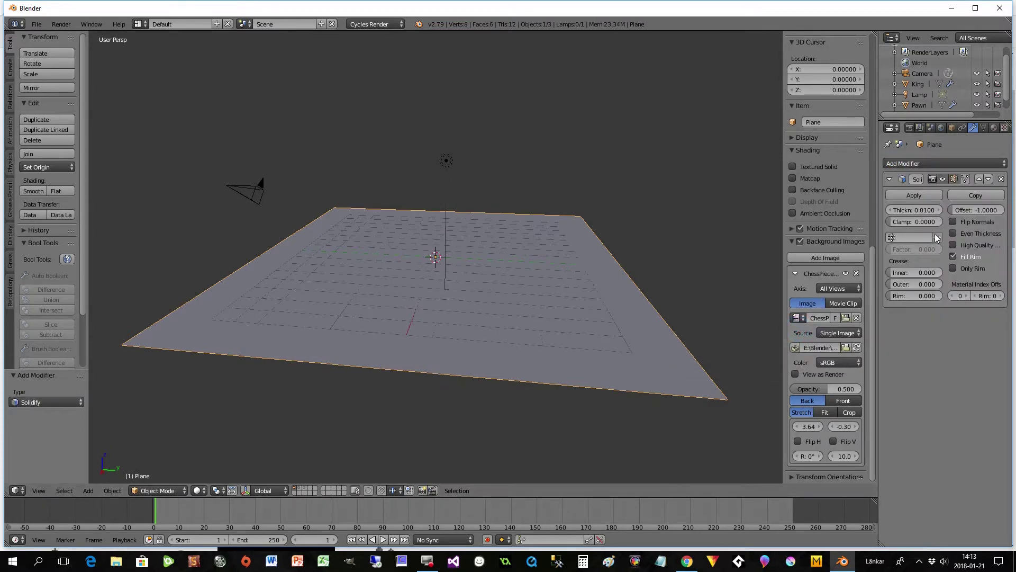
{"action": "left_click", "coordinate": [939, 211]}
{"action": "left_click", "coordinate": [940, 210]}
{"action": "left_click_drag", "start_coordinate": [939, 209], "coordinate": [964, 209]}
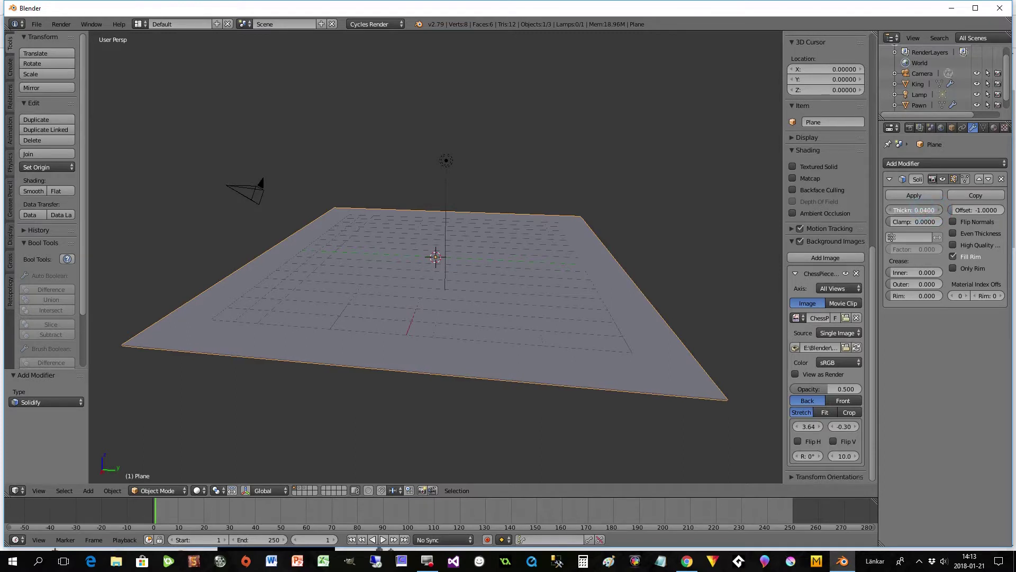
Add a Bevel modifier to the solidified plane and set its segments to 2.
{"action": "mouse_move", "coordinate": [635, 377]}
{"action": "middle_mouse_down"}
{"action": "mouse_move", "coordinate": [613, 350]}
{"action": "mouse_move", "coordinate": [634, 388]}
{"action": "middle_mouse_up"}
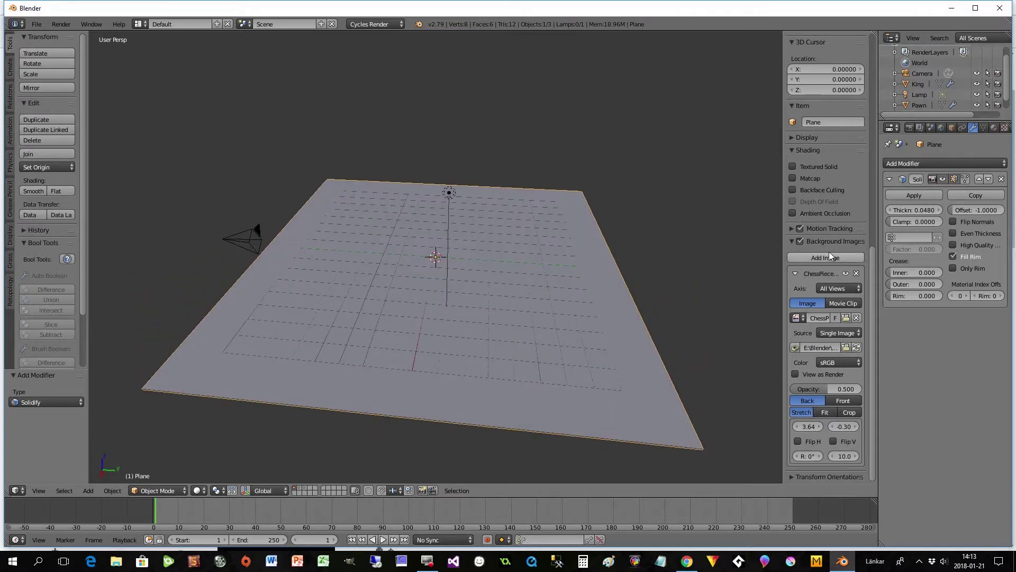
{"action": "left_click", "coordinate": [911, 163]}
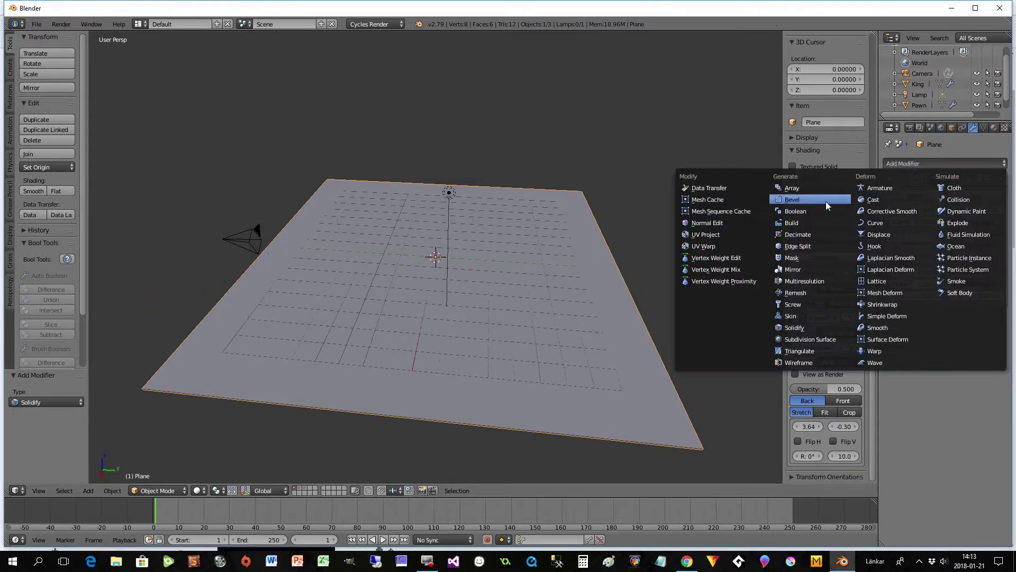
{"action": "left_click", "coordinate": [808, 201]}
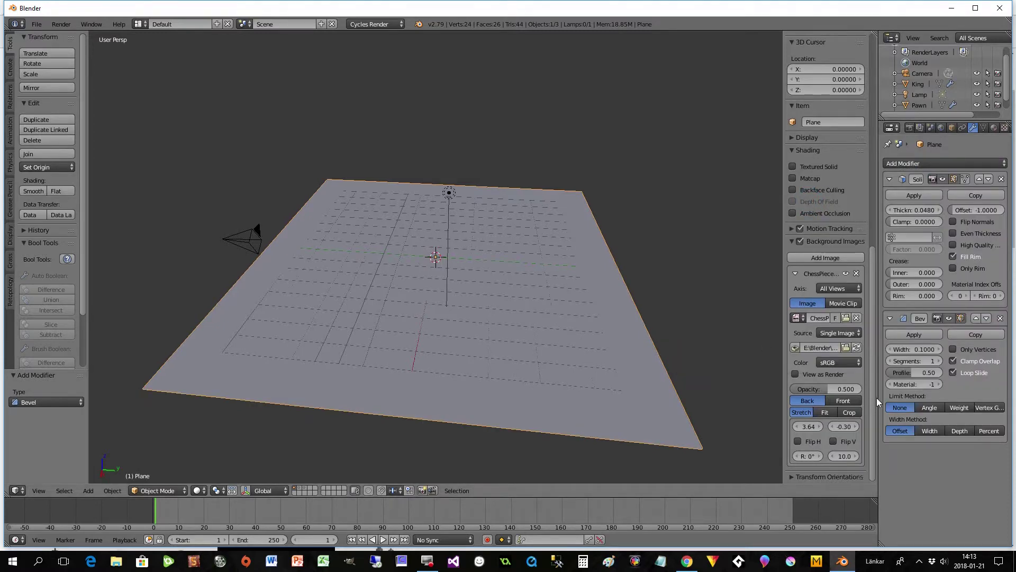
{"action": "left_click", "coordinate": [939, 360]}
Add a second plane at the origin and scale it by 12.
{"action": "mouse_move", "coordinate": [668, 395]}
{"action": "middle_mouse_down"}
{"action": "mouse_move", "coordinate": [649, 357]}
{"action": "mouse_move", "coordinate": [673, 402]}
{"action": "middle_mouse_up"}
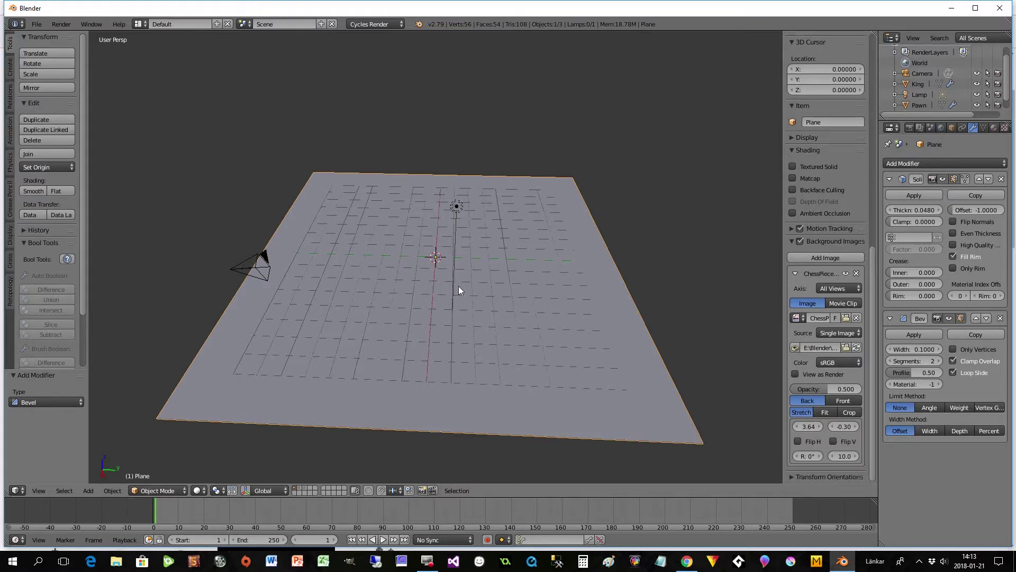
{"action": "key", "text": "shift+a"}
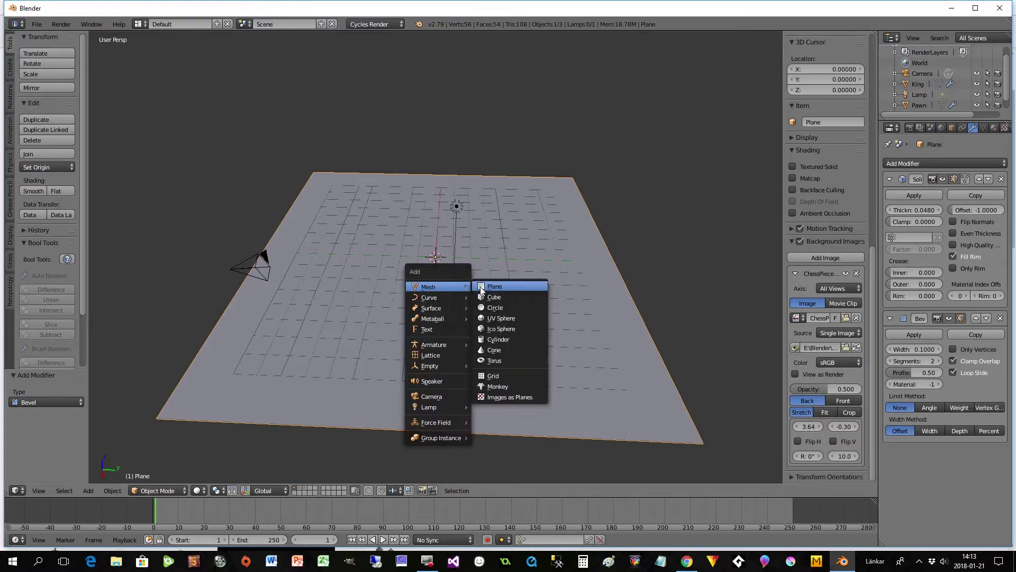
{"action": "left_click", "coordinate": [480, 285]}
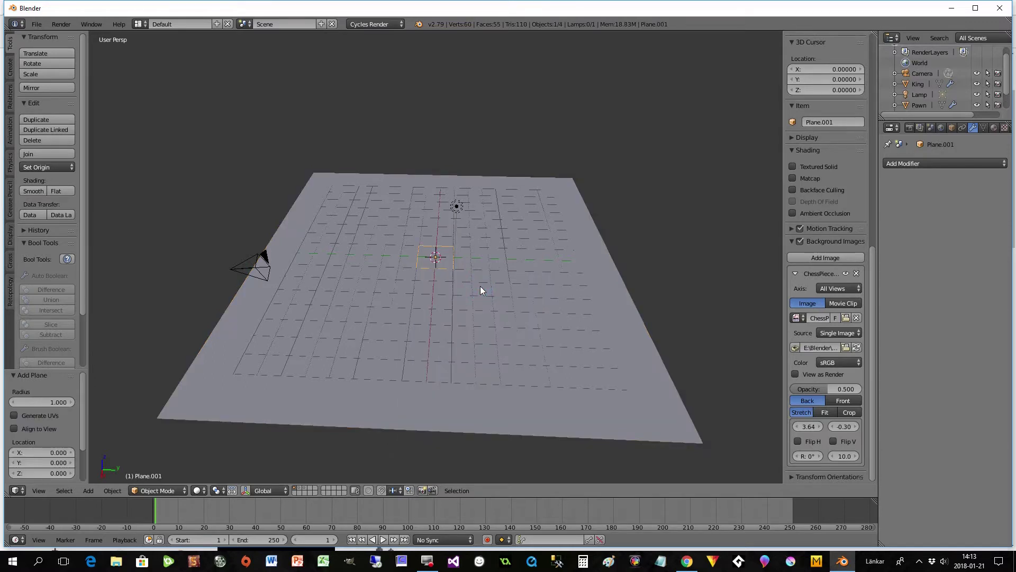
{"action": "type", "text": "s12"}
{"action": "left_click", "coordinate": [481, 289]}
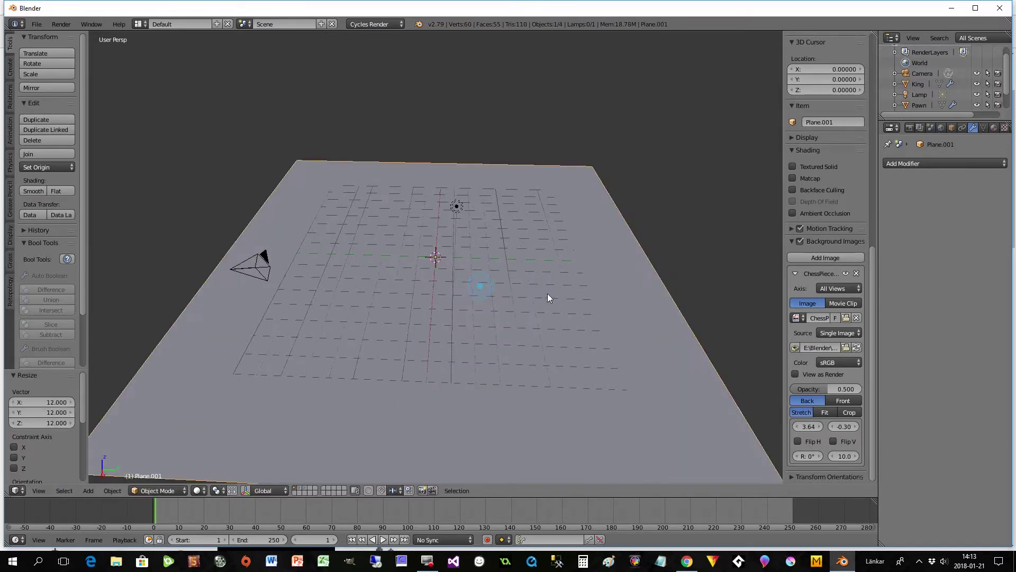
Move the larger second plane down about 0.03 along the Z axis, under the bevelled plane.
{"action": "middle_click_drag", "start_coordinate": [536, 357], "coordinate": [479, 304]}
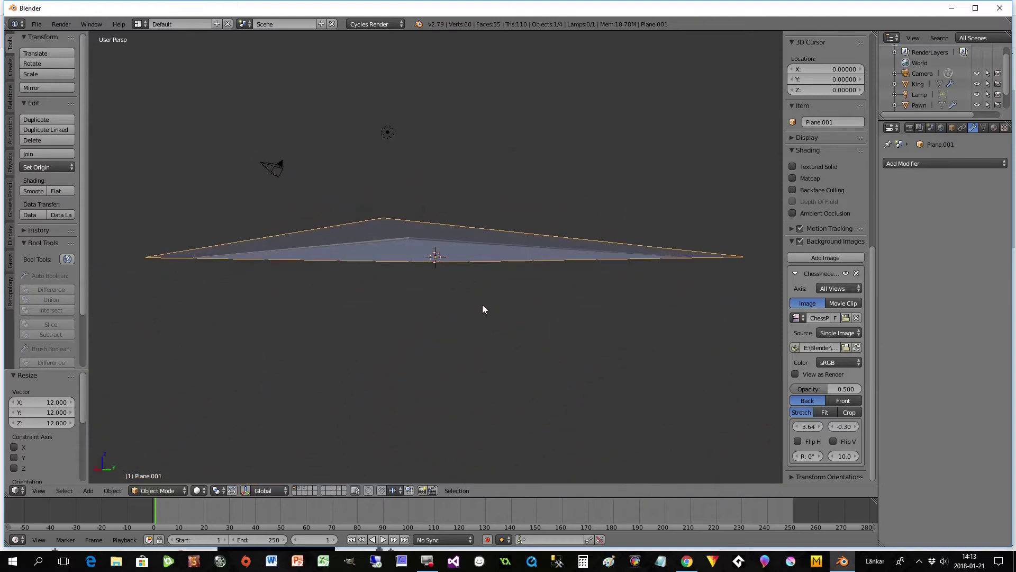
{"action": "key", "text": "g"}
{"action": "key", "text": "z"}
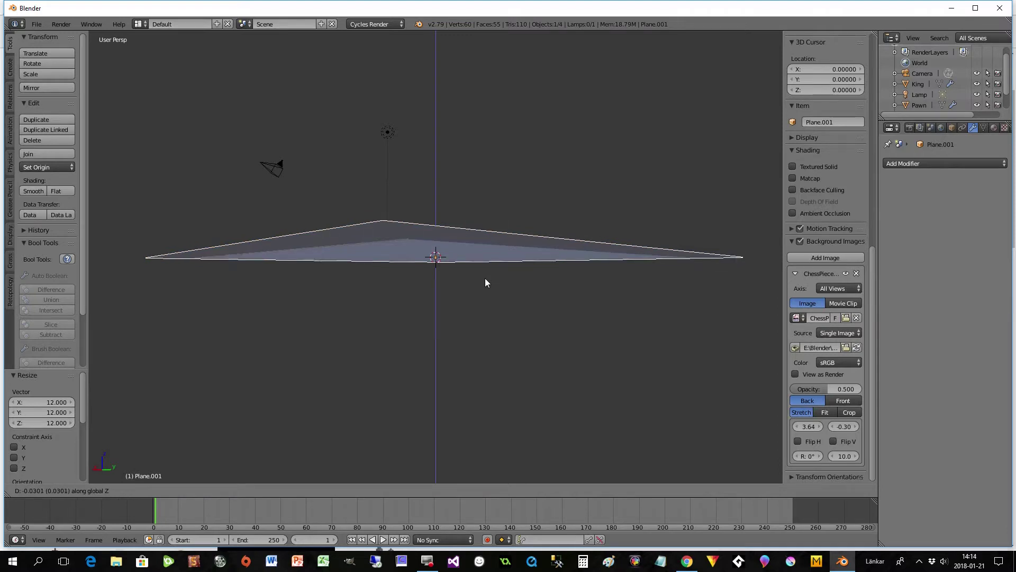
{"action": "left_click", "coordinate": [485, 278]}
{"action": "middle_click_drag", "start_coordinate": [485, 278], "coordinate": [487, 292]}
{"action": "middle_click_drag", "start_coordinate": [421, 362], "coordinate": [627, 353]}
{"action": "middle_click_drag", "start_coordinate": [524, 370], "coordinate": [561, 372]}
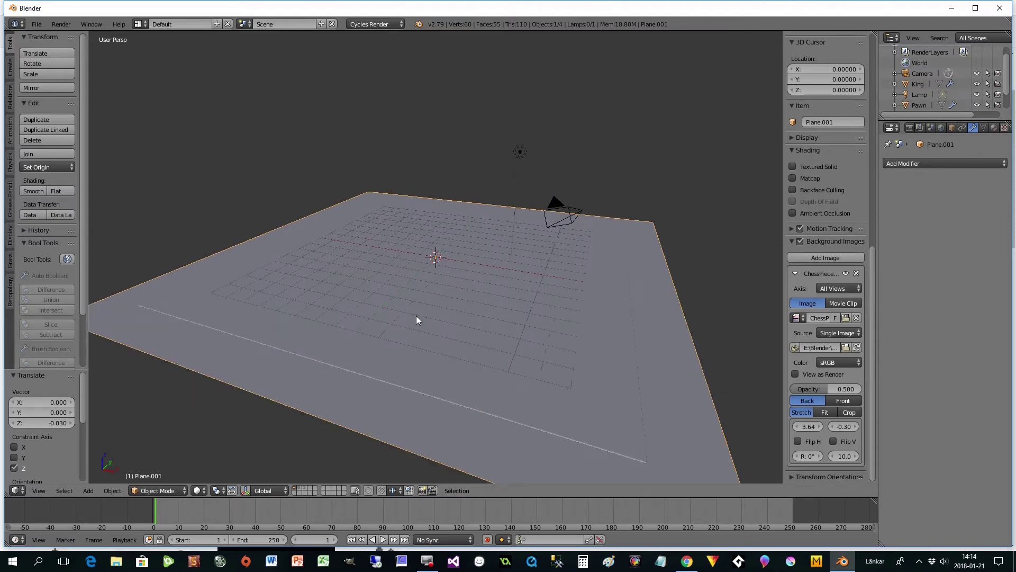
{"action": "middle_click_drag", "start_coordinate": [416, 330], "coordinate": [427, 332]}
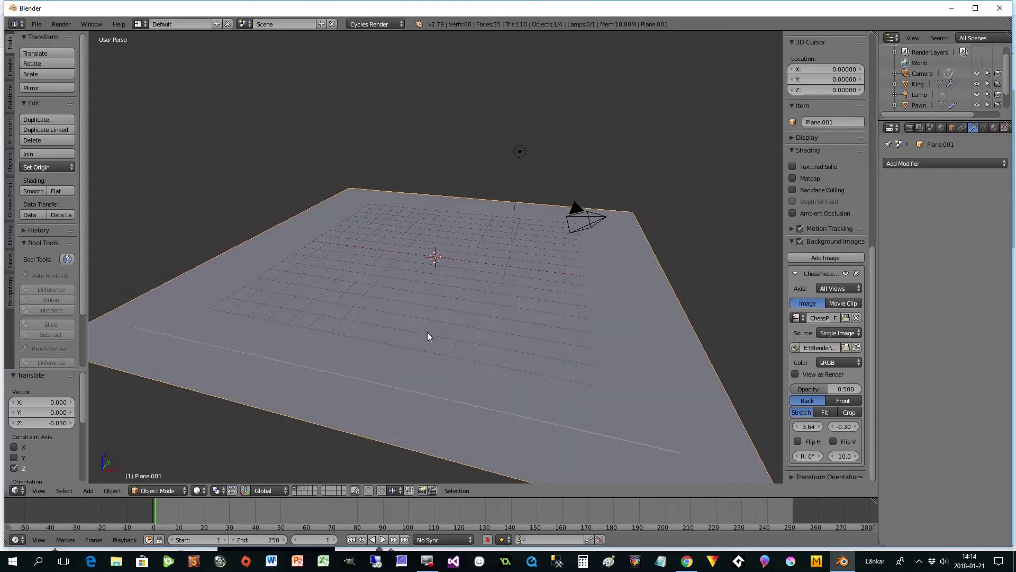
Show the king's layer and add a UV sphere at the origin.
{"action": "left_click", "coordinate": [300, 491]}
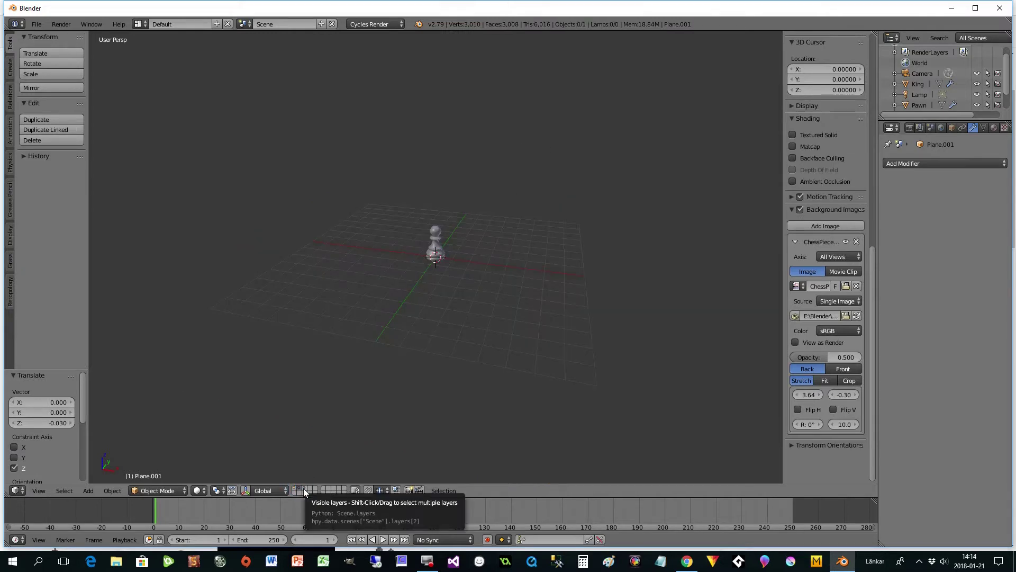
{"action": "left_click", "coordinate": [304, 488]}
{"action": "scroll", "coordinate": [449, 260], "scroll_direction": "up", "scroll_amount": 4}
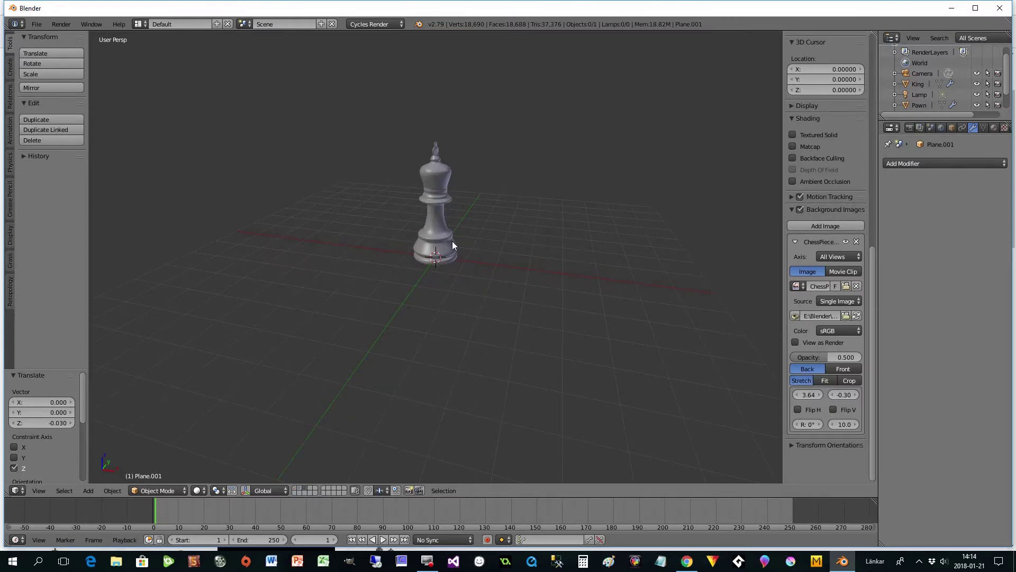
{"action": "key", "text": "shift+a"}
{"action": "mouse_move", "coordinate": [456, 250]}
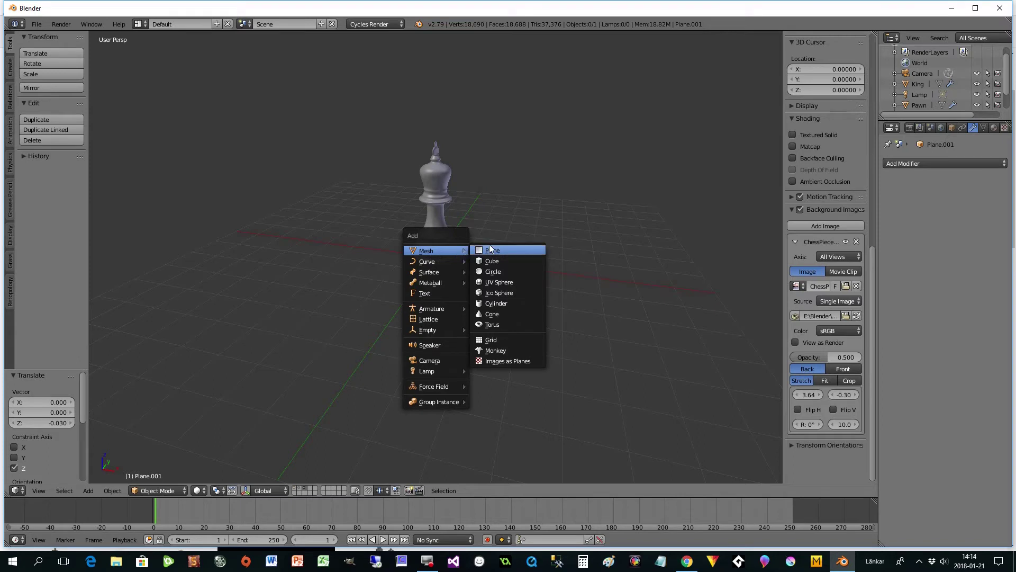
{"action": "left_click", "coordinate": [501, 284]}
Move the new UV sphere up about 1.43 along the Z axis.
{"action": "middle_click_drag", "start_coordinate": [503, 311], "coordinate": [511, 295]}
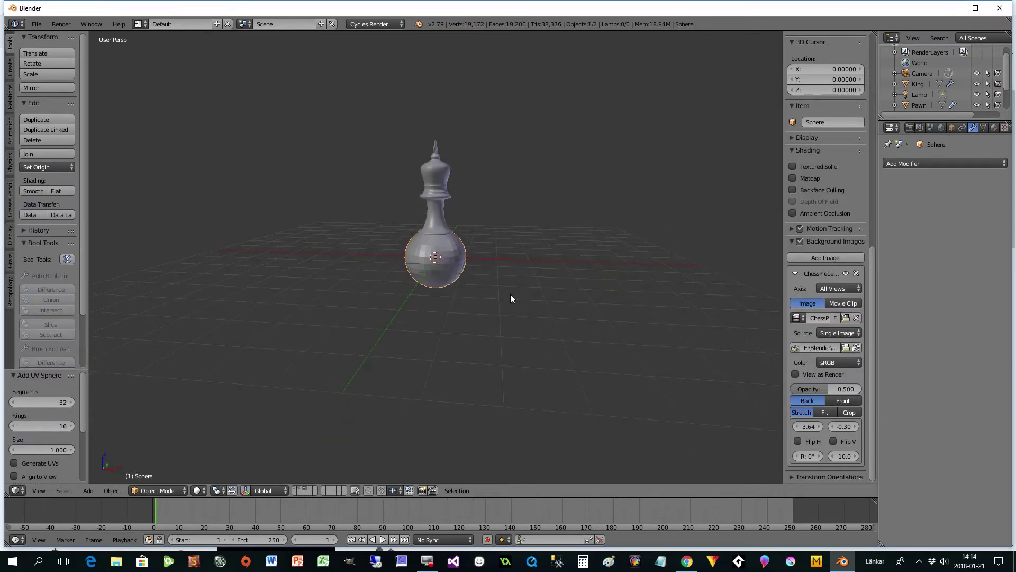
{"action": "key", "text": "g"}
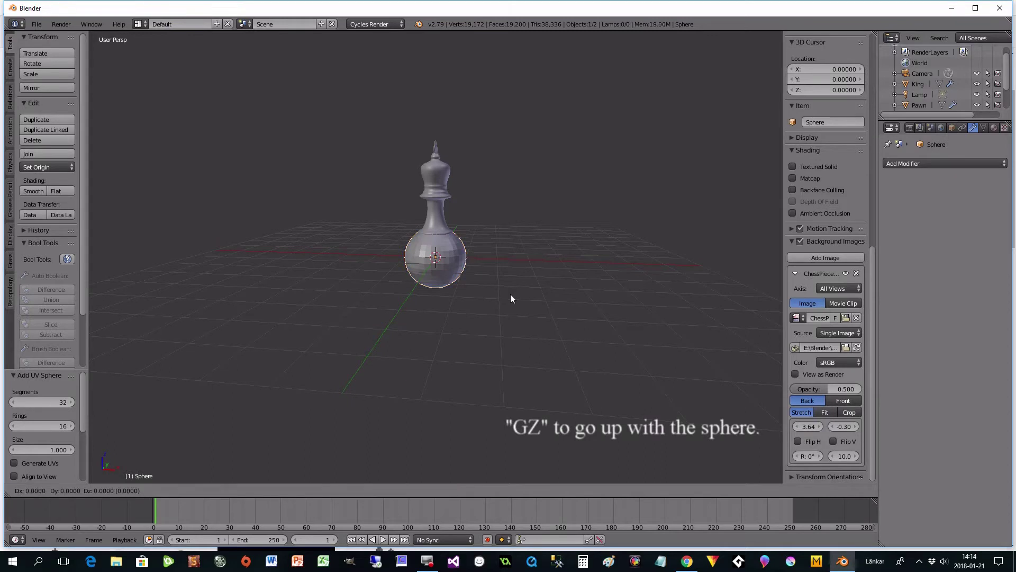
{"action": "key", "text": "z"}
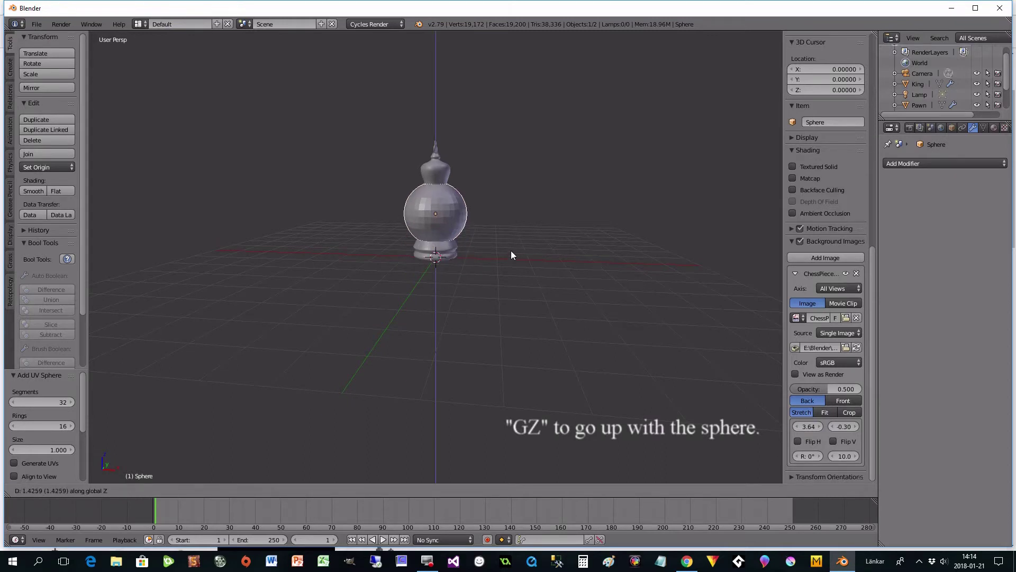
{"action": "left_click", "coordinate": [510, 252]}
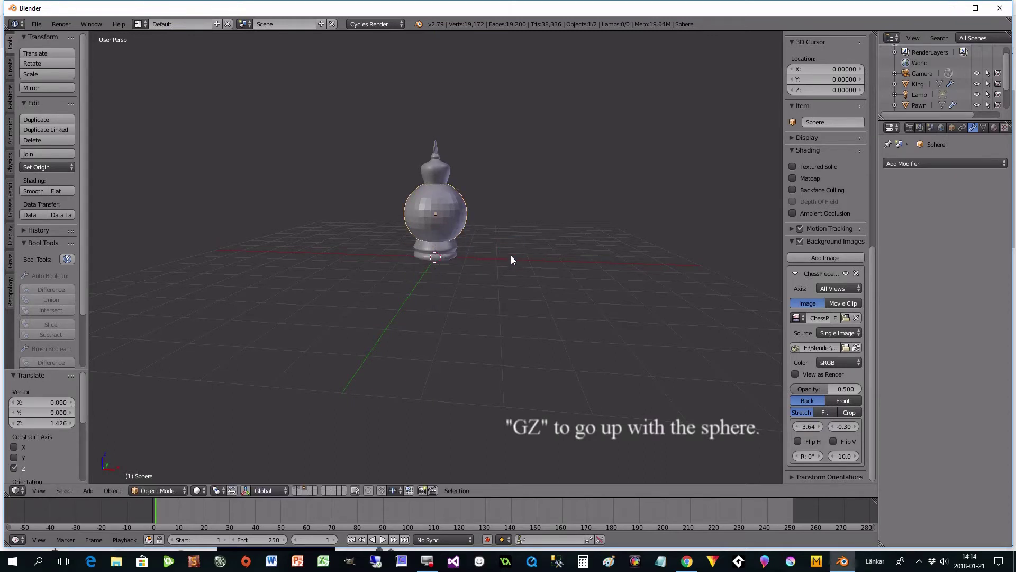
Scale the sphere up uniformly to about 2.85, roughly 5.7 units across, so it encloses the king.
{"action": "key", "text": "s"}
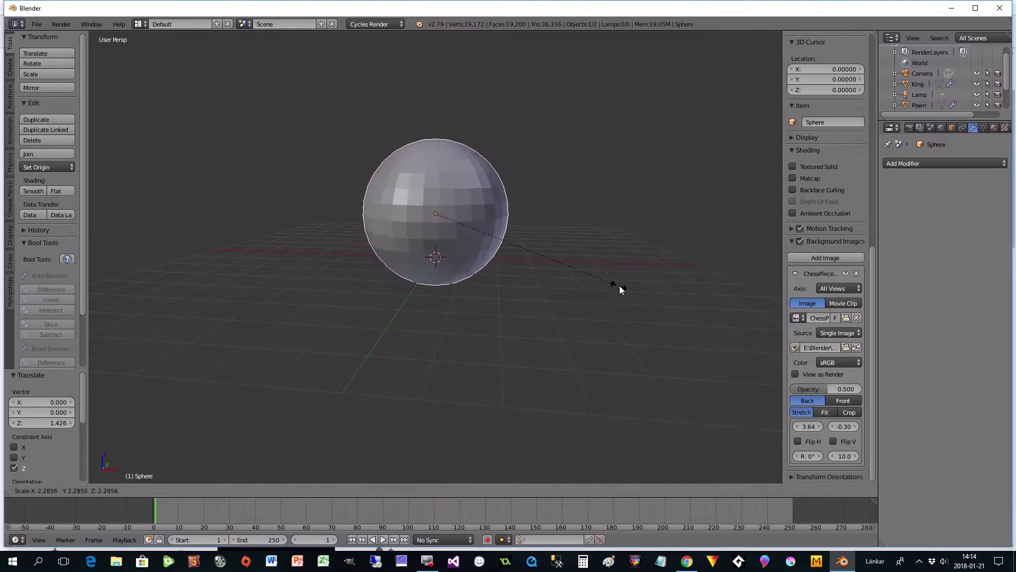
{"action": "left_click", "coordinate": [655, 295]}
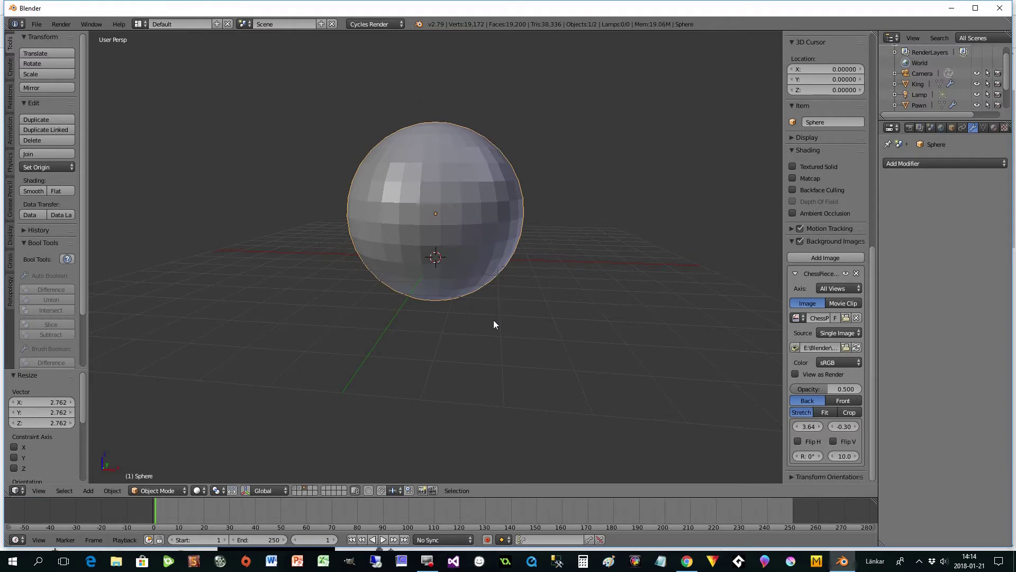
{"action": "left_click_drag", "start_coordinate": [870, 263], "coordinate": [880, 68]}
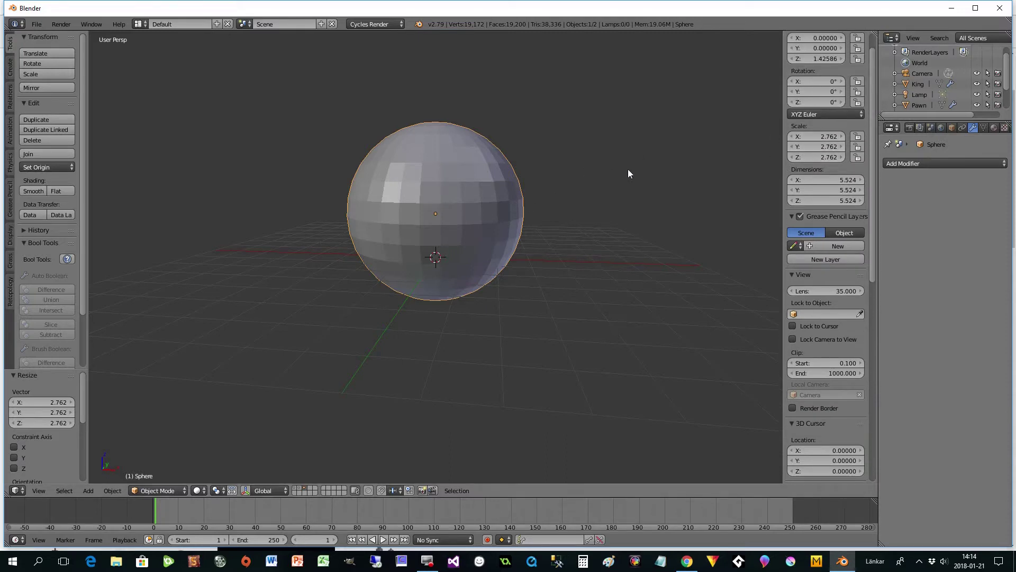
{"action": "key", "text": "s"}
{"action": "left_click", "coordinate": [586, 222]}
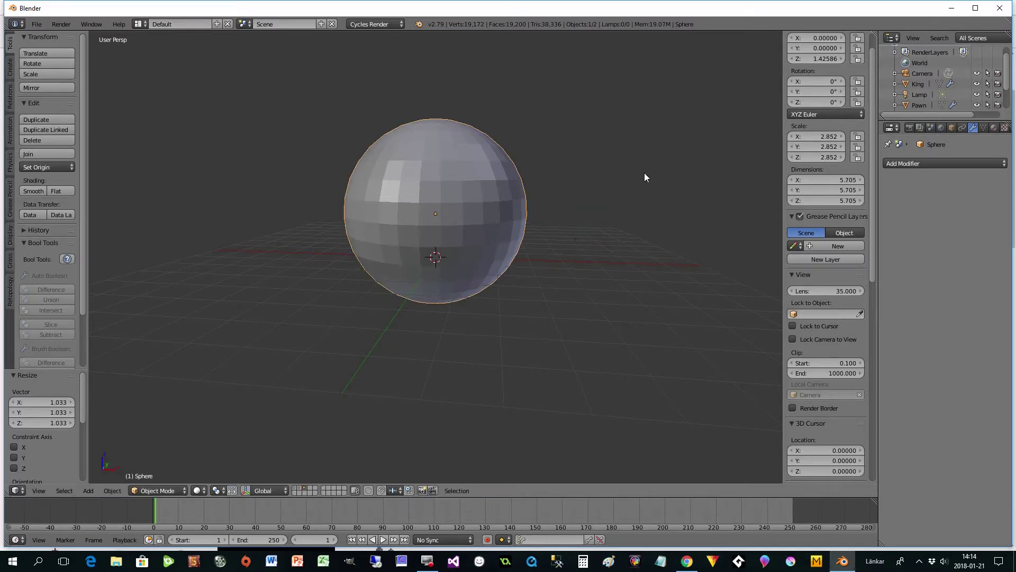
Apply the sphere's scale.
{"action": "left_click", "coordinate": [112, 491]}
{"action": "mouse_move", "coordinate": [119, 411]}
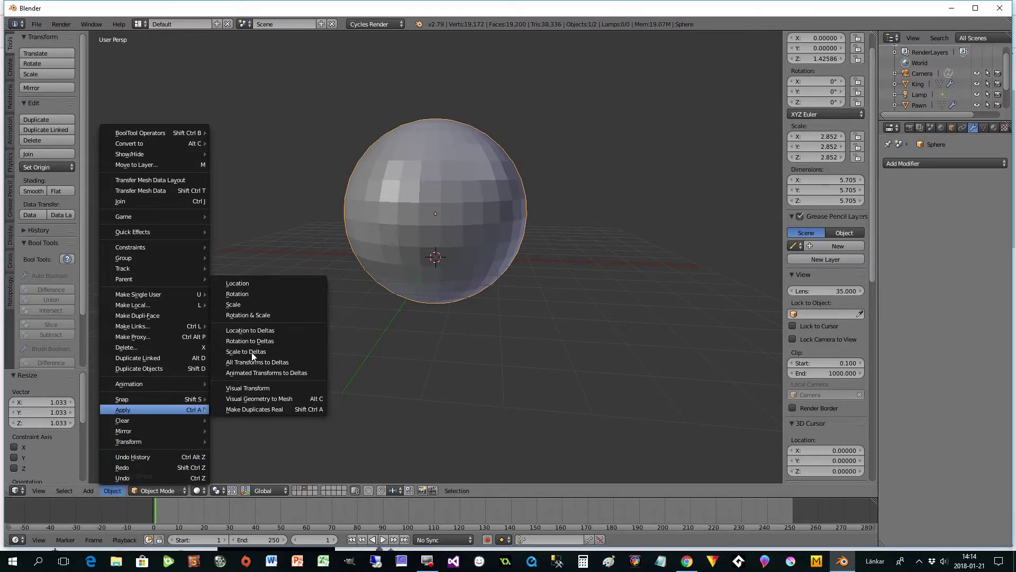
{"action": "left_click", "coordinate": [249, 305]}
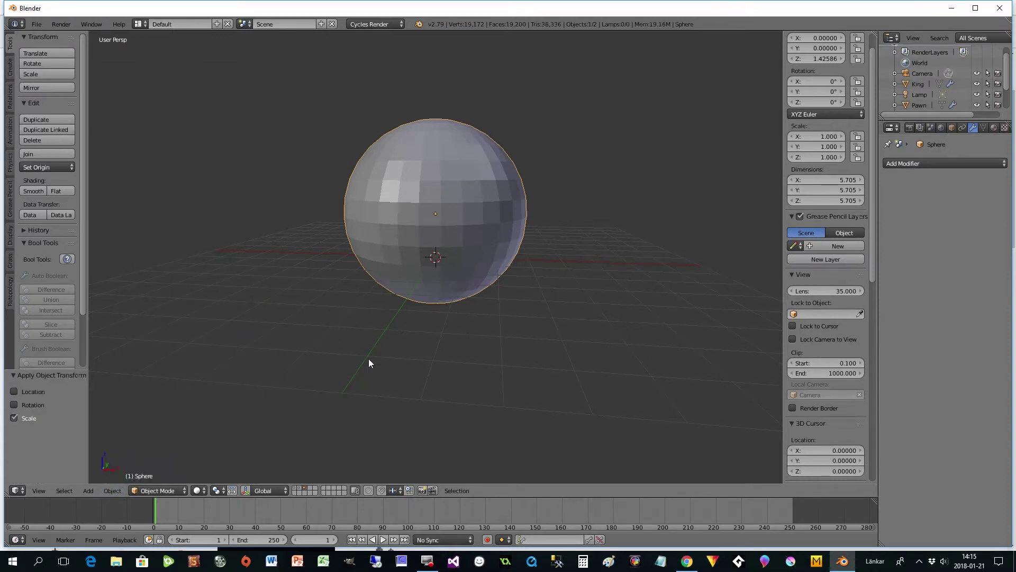
Edit the sphere's mesh in front orthographic view and delete the faces of its upper half.
{"action": "key", "text": "Tab"}
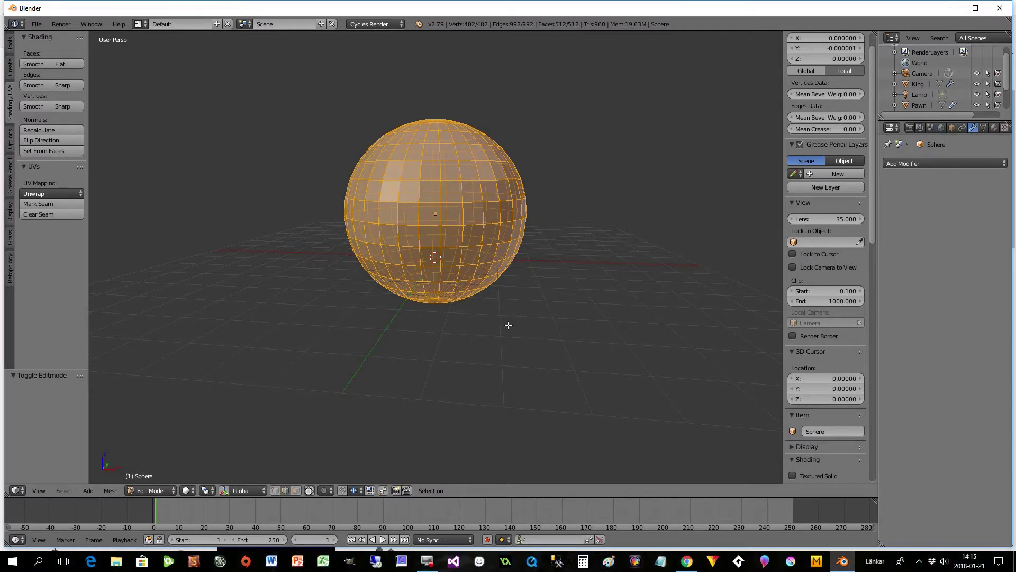
{"action": "key", "text": "KP_5"}
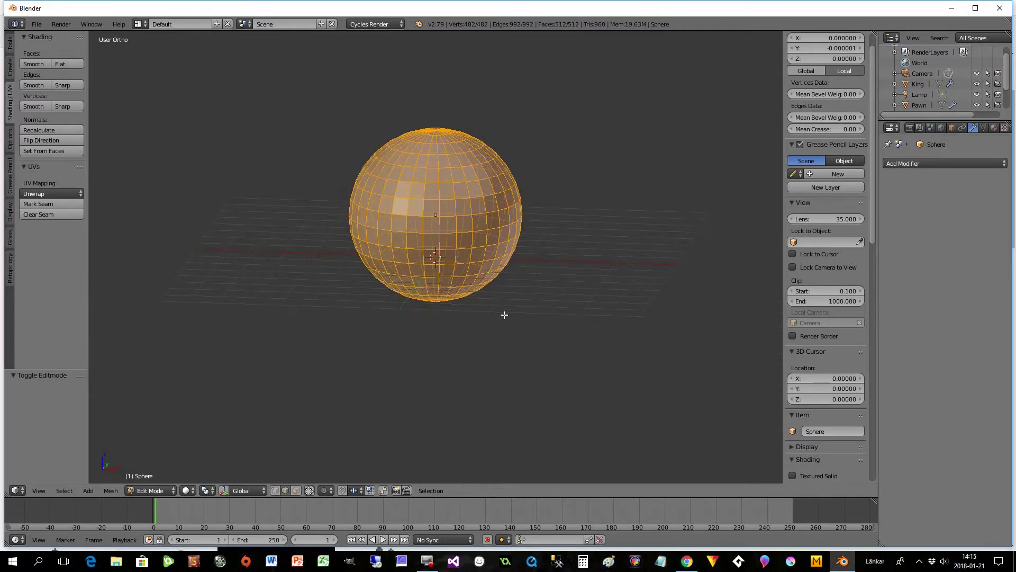
{"action": "left_click", "coordinate": [38, 490]}
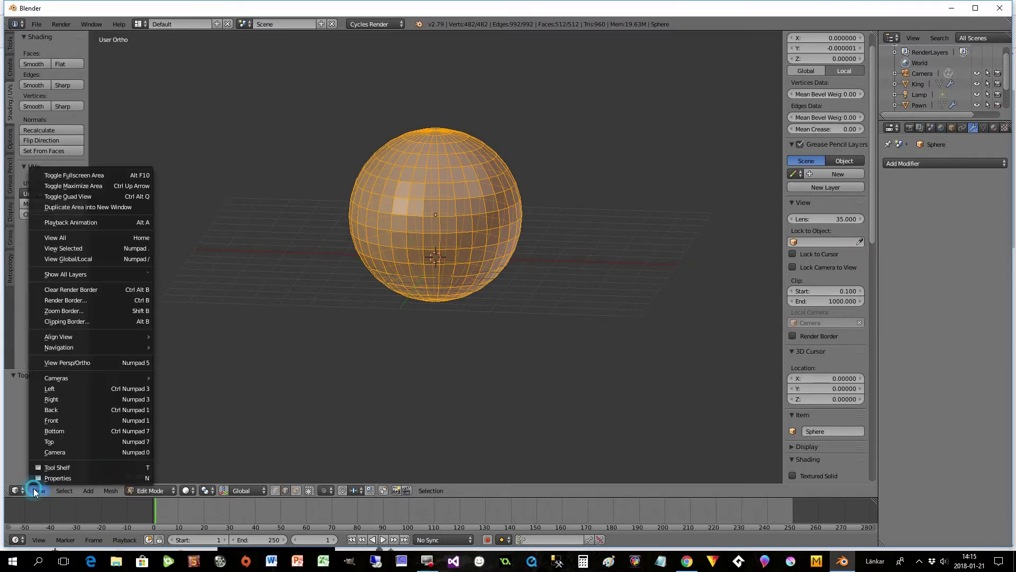
{"action": "left_click", "coordinate": [69, 416]}
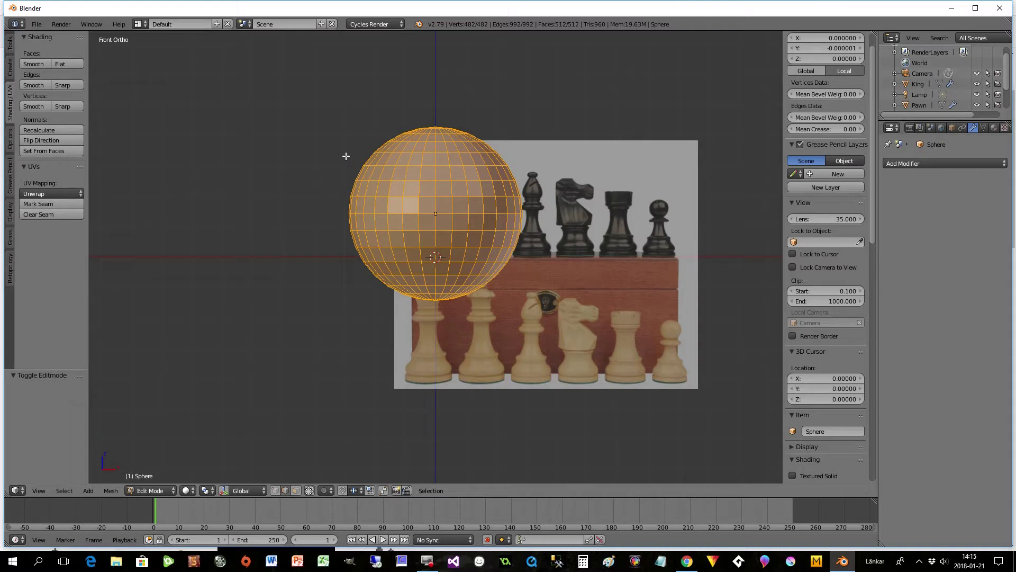
{"action": "key", "text": "a"}
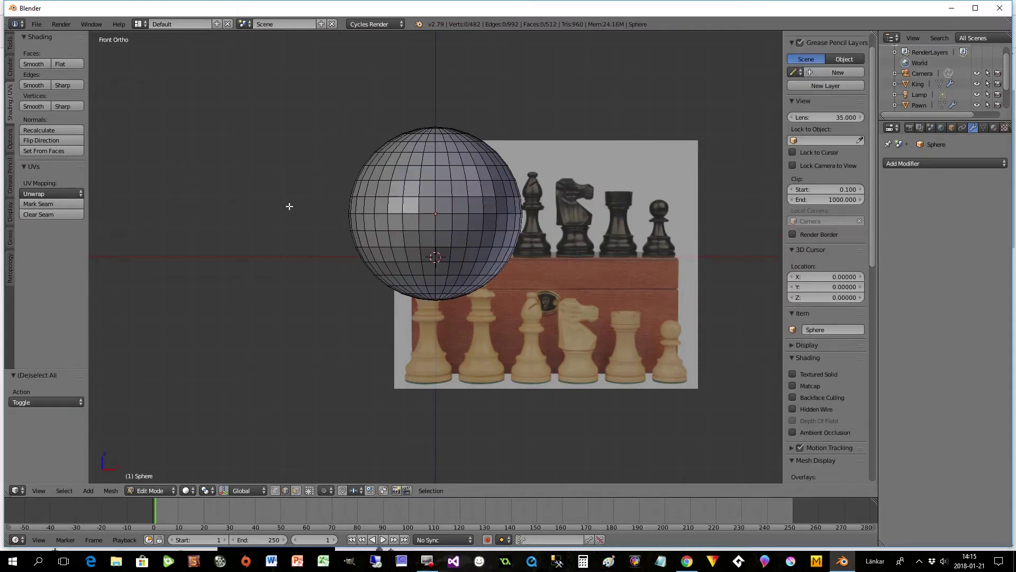
{"action": "left_click", "coordinate": [295, 490]}
{"action": "key", "text": "b"}
{"action": "left_click_drag", "start_coordinate": [296, 94], "coordinate": [589, 211]}
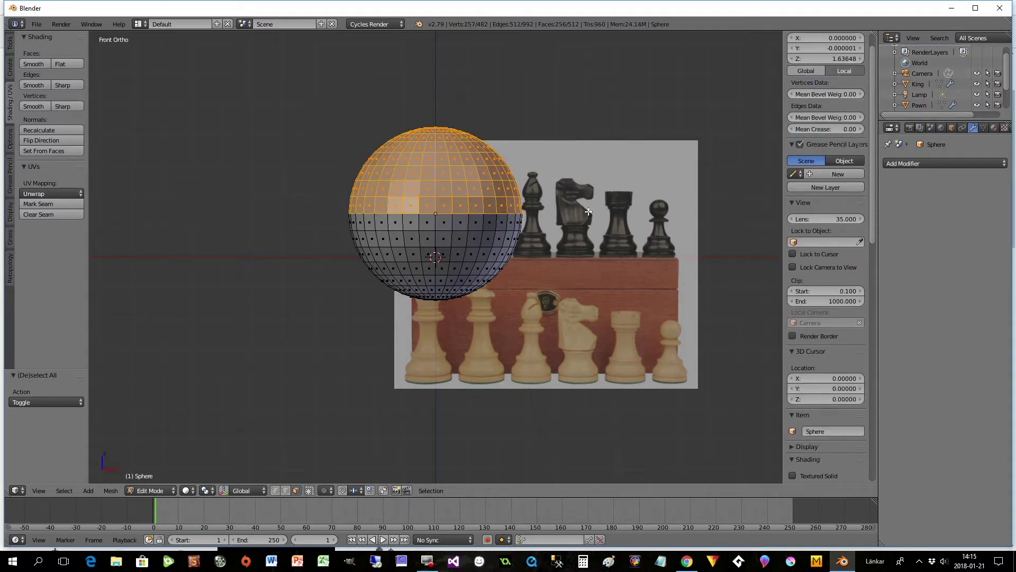
{"action": "key", "text": "x"}
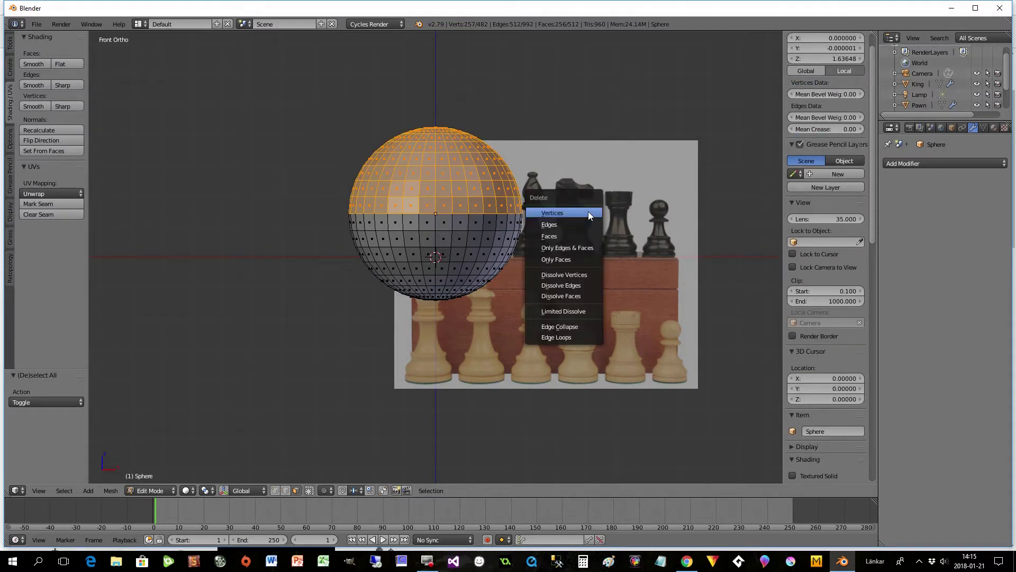
{"action": "left_click", "coordinate": [555, 236]}
Extrude the half-sphere's open edge loop about 0.24 up along Z and scale it outward by about 1.06.
{"action": "middle_click_drag", "start_coordinate": [446, 260], "coordinate": [499, 238]}
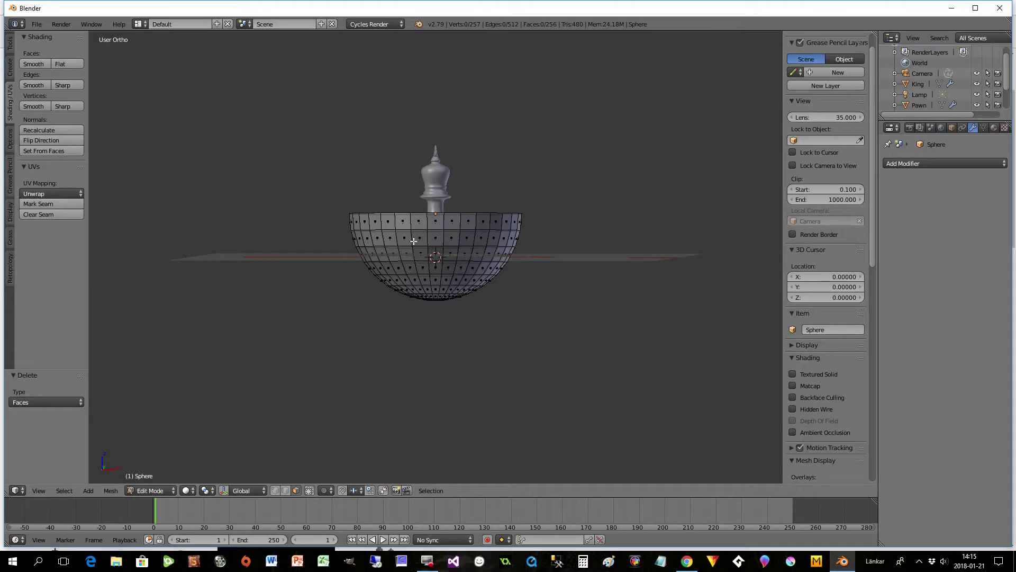
{"action": "middle_click_drag", "start_coordinate": [509, 290], "coordinate": [467, 318]}
{"action": "middle_click_drag", "start_coordinate": [437, 265], "coordinate": [449, 281]}
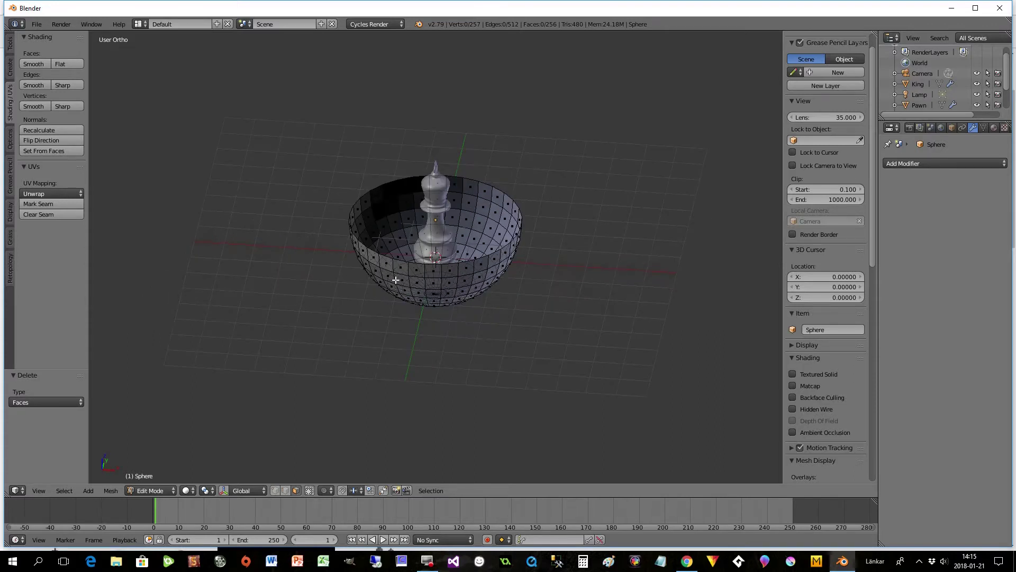
{"action": "left_click", "coordinate": [282, 491]}
{"action": "left_click", "coordinate": [310, 490]}
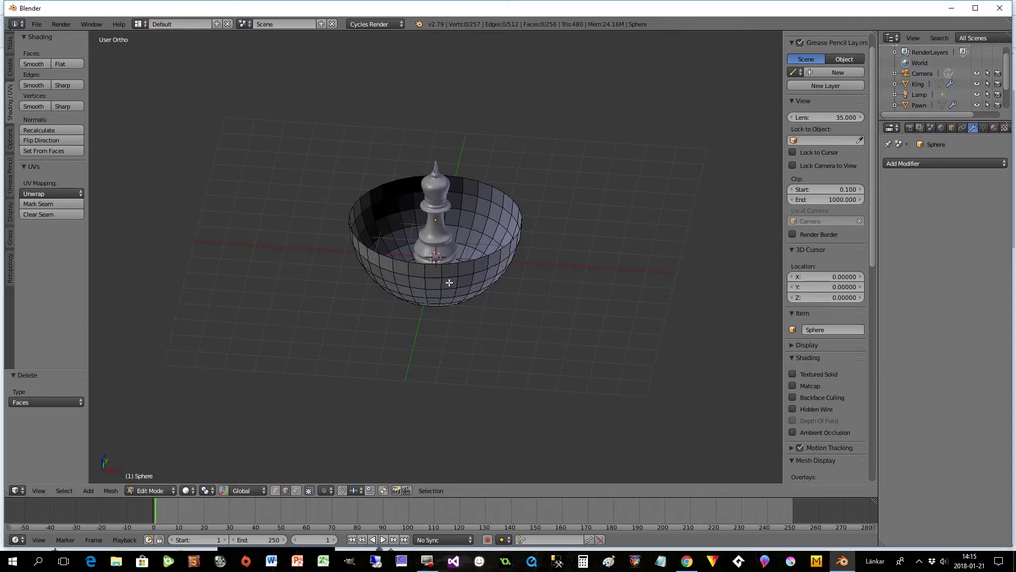
{"action": "right_click", "coordinate": [484, 256], "text": "alt"}
{"action": "key", "text": "e"}
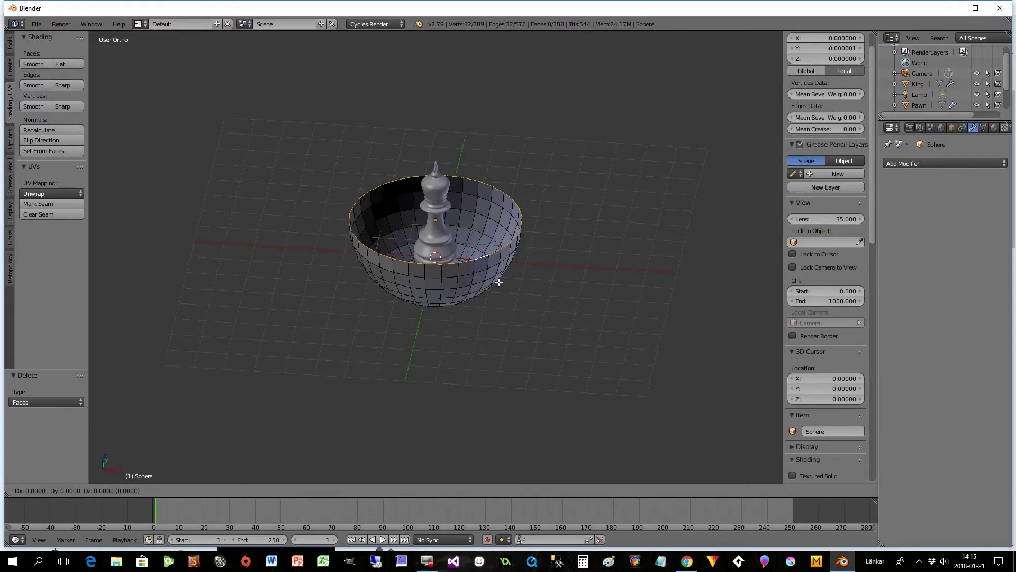
{"action": "key", "text": "z"}
{"action": "left_click", "coordinate": [495, 278]}
{"action": "key", "text": "s"}
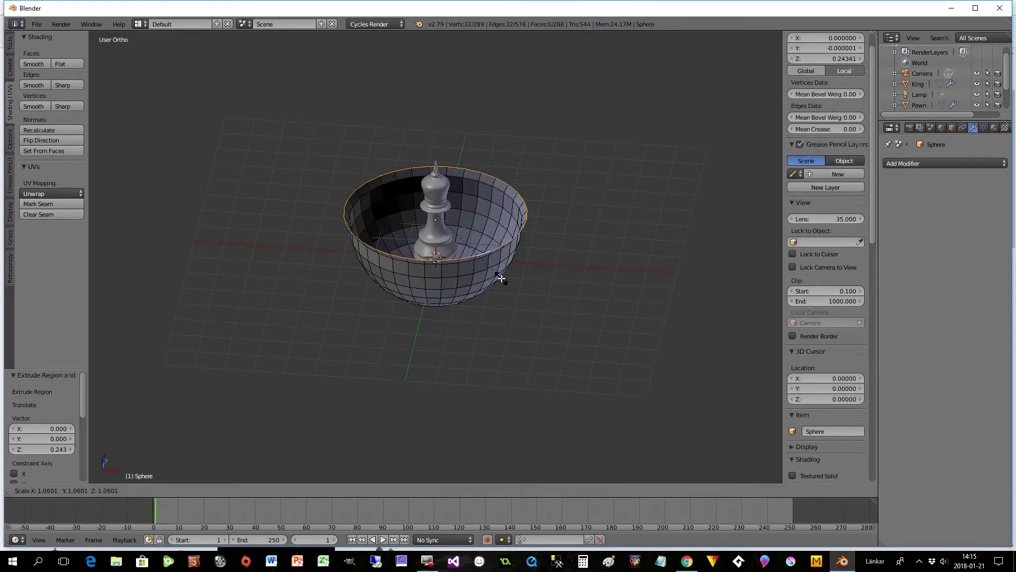
{"action": "left_click", "coordinate": [501, 279]}
Extrude the bowl's rim another 0.2 or so up along Z and flare it outward by about 1.11.
{"action": "key", "text": "e"}
{"action": "key", "text": "z"}
{"action": "left_click", "coordinate": [500, 276]}
{"action": "key", "text": "s"}
{"action": "left_click", "coordinate": [507, 280]}
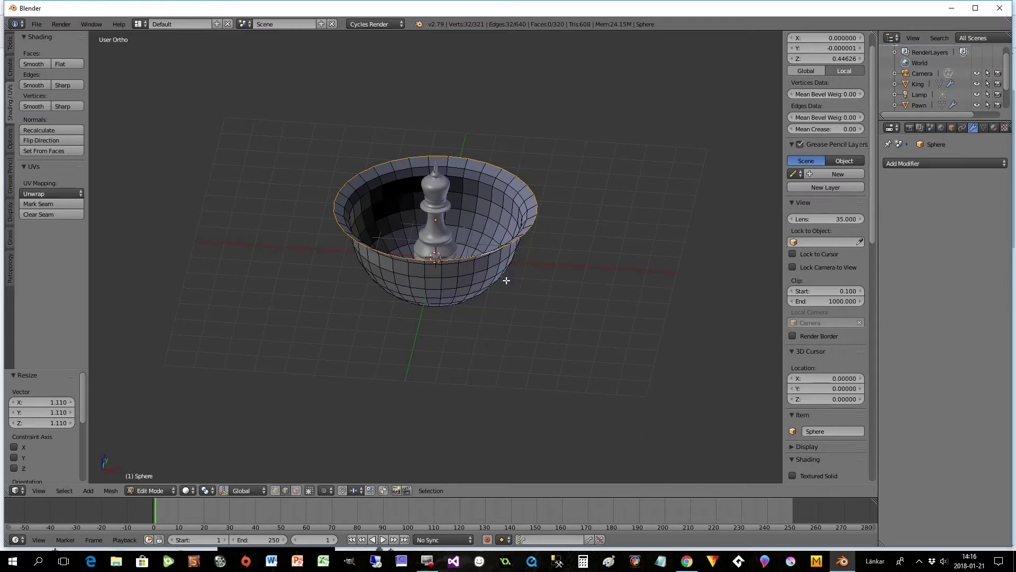
Lower the bowl's outer rim loop about 0.12 along the Z axis.
{"action": "key", "text": "g"}
{"action": "key", "text": "z"}
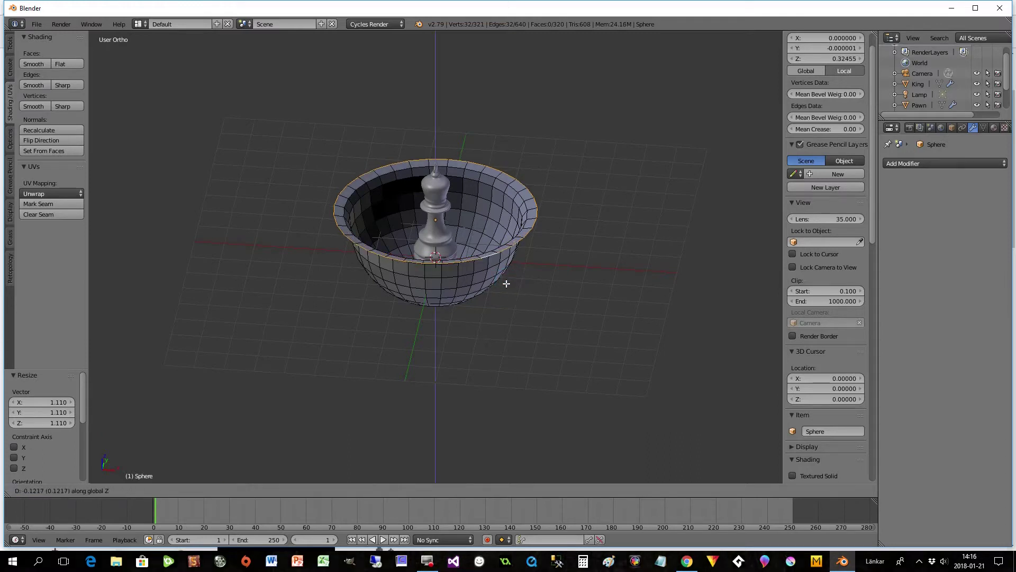
{"action": "left_click", "coordinate": [506, 283]}
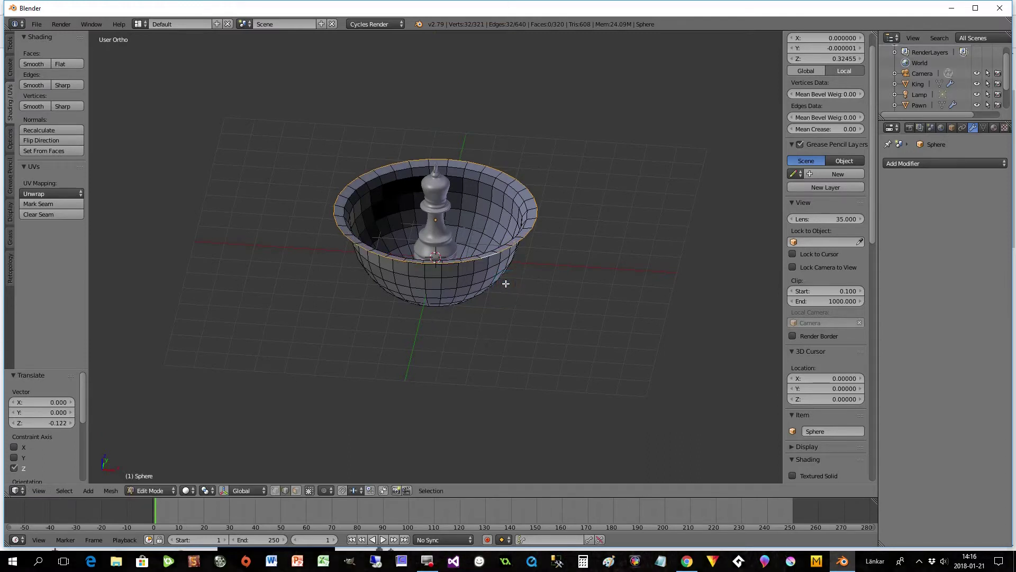
Extrude the outer rim about 0.33 down along Z and scale the new edge loop by about 1.03.
{"action": "key", "text": "e"}
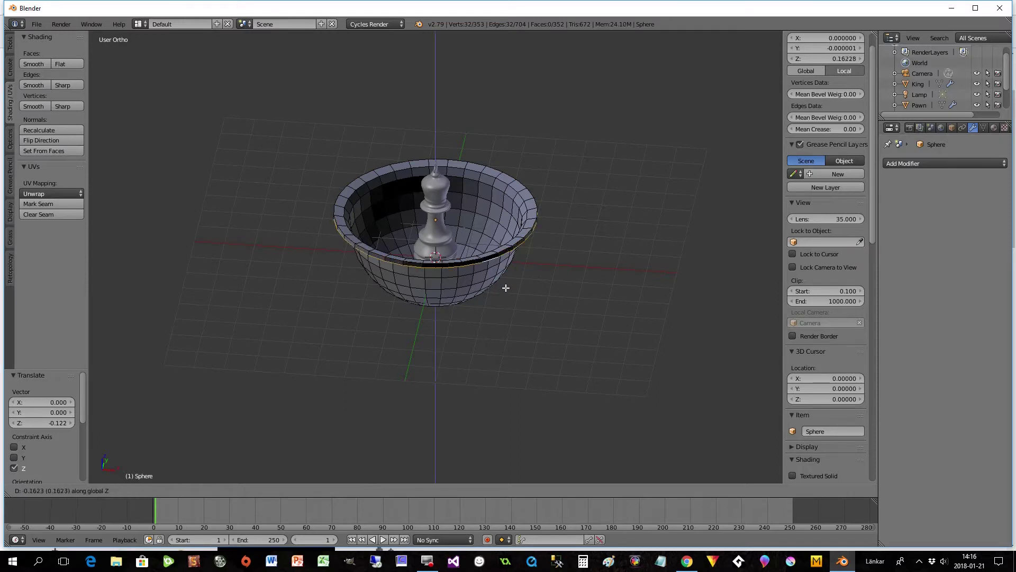
{"action": "left_click", "coordinate": [505, 291]}
{"action": "key", "text": "s"}
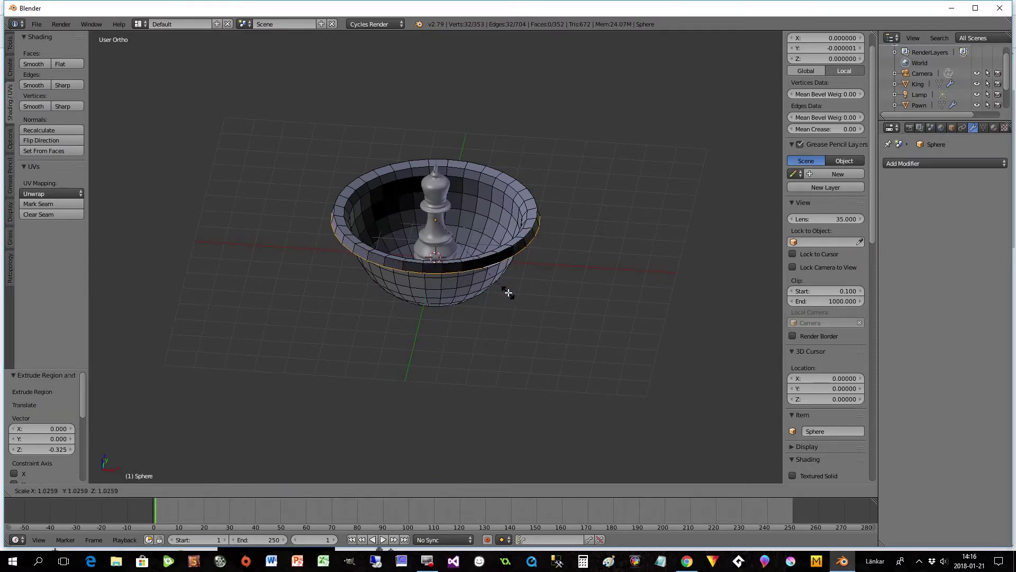
{"action": "left_click", "coordinate": [508, 292]}
Select the bowl's face loops from the second ring below the rim down to the base.
{"action": "middle_click_drag", "start_coordinate": [503, 301], "coordinate": [497, 258]}
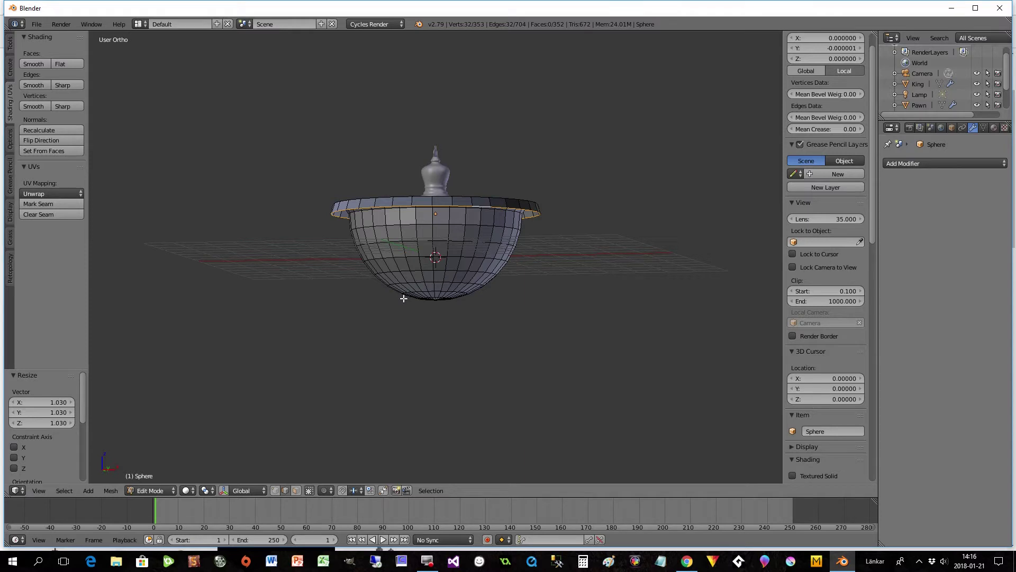
{"action": "left_click", "coordinate": [296, 490]}
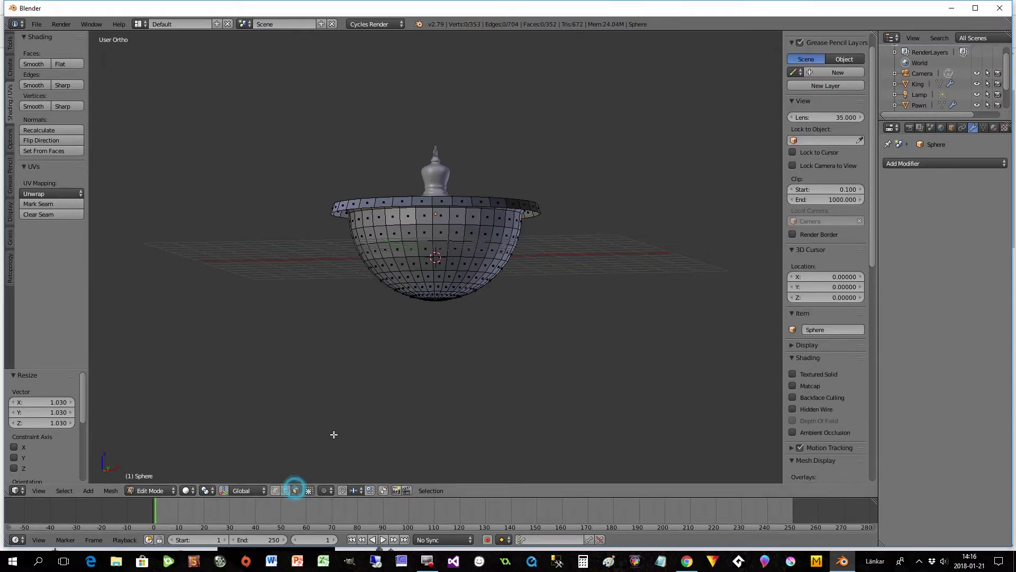
{"action": "middle_click_drag", "start_coordinate": [462, 270], "coordinate": [454, 273]}
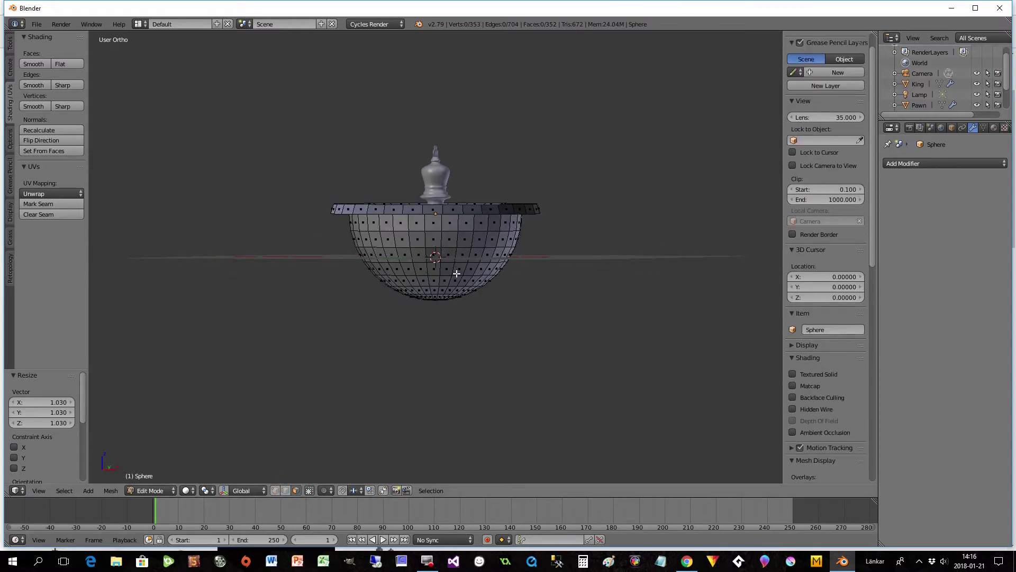
{"action": "right_click", "coordinate": [442, 241], "text": "alt"}
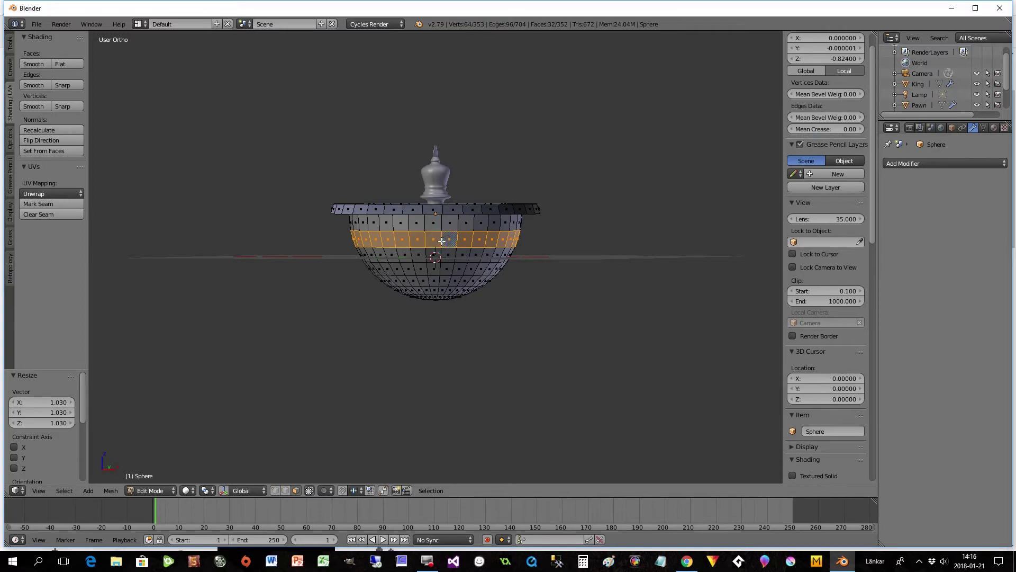
{"action": "right_click", "coordinate": [438, 252], "text": "alt+shift"}
{"action": "right_click", "coordinate": [442, 265], "text": "alt+shift"}
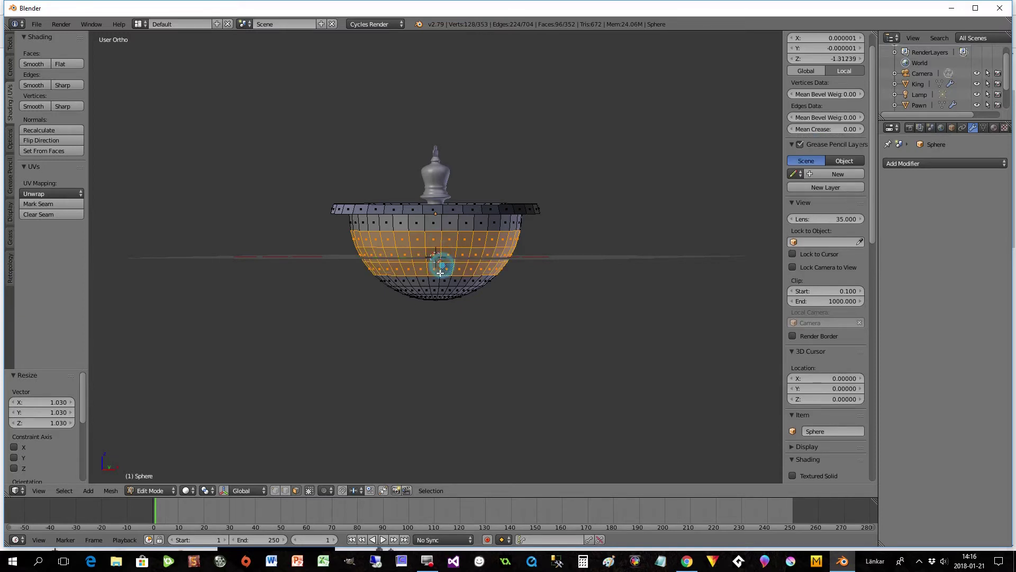
{"action": "right_click", "coordinate": [434, 280], "text": "alt+shift"}
{"action": "right_click", "coordinate": [437, 299], "text": "alt+shift"}
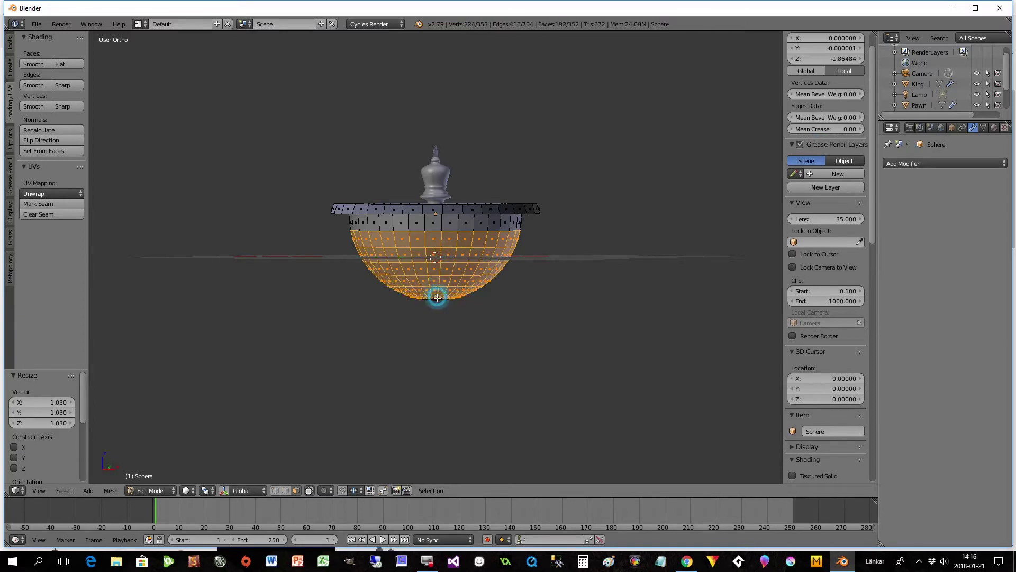
Box-select the remaining faces around the bowl's base, including the hidden ones, to add them to the selection.
{"action": "key", "text": "b"}
{"action": "left_click_drag", "start_coordinate": [363, 278], "coordinate": [499, 347]}
{"action": "middle_click_drag", "start_coordinate": [482, 363], "coordinate": [433, 392]}
{"action": "left_click", "coordinate": [309, 490]}
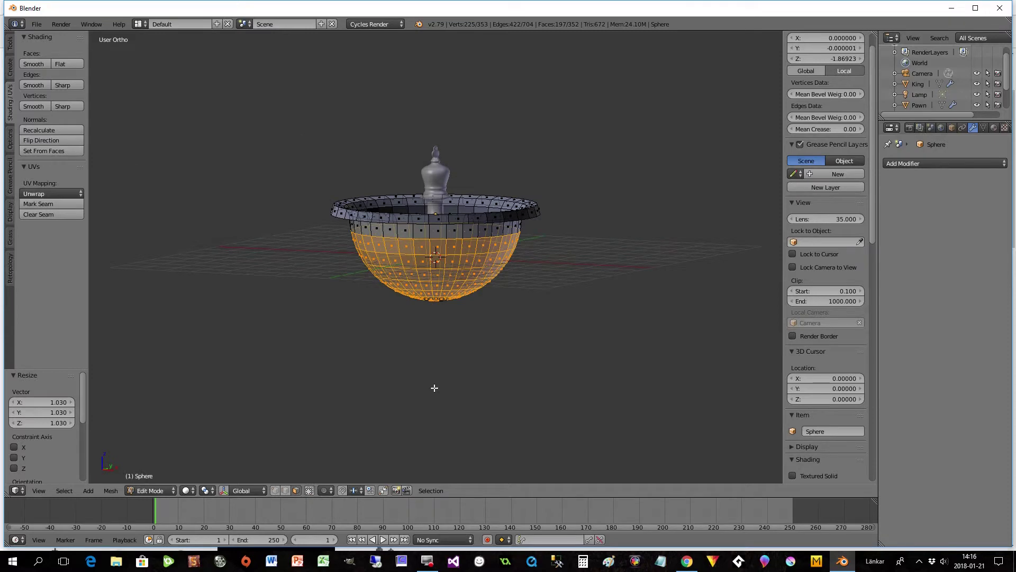
{"action": "key", "text": "b"}
{"action": "left_click_drag", "start_coordinate": [379, 277], "coordinate": [517, 333]}
{"action": "middle_click_drag", "start_coordinate": [490, 366], "coordinate": [333, 364]}
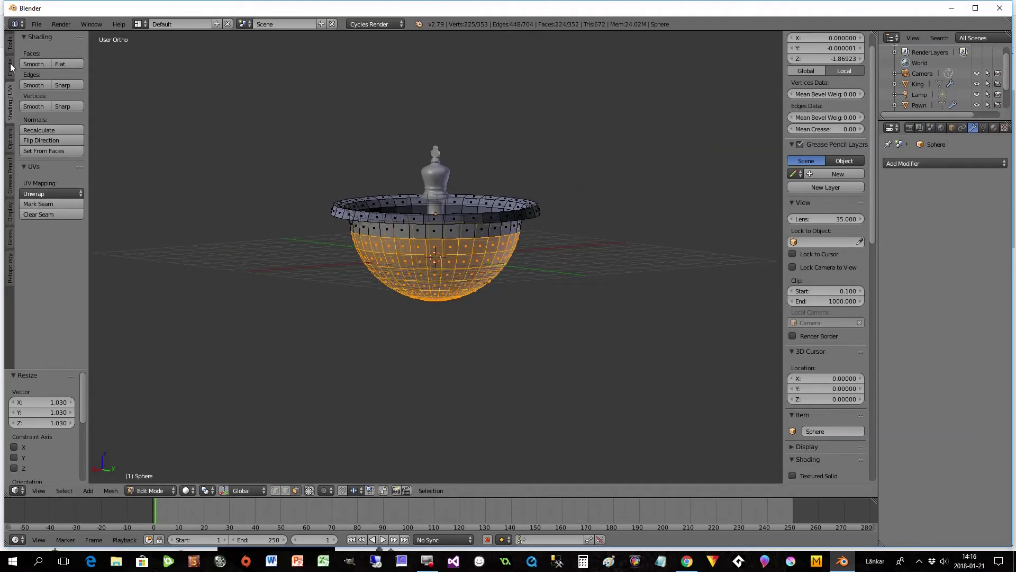
Flatten the selected lower faces of the bowl into one plane with the LoopTools Flatten operation.
{"action": "left_click", "coordinate": [10, 43]}
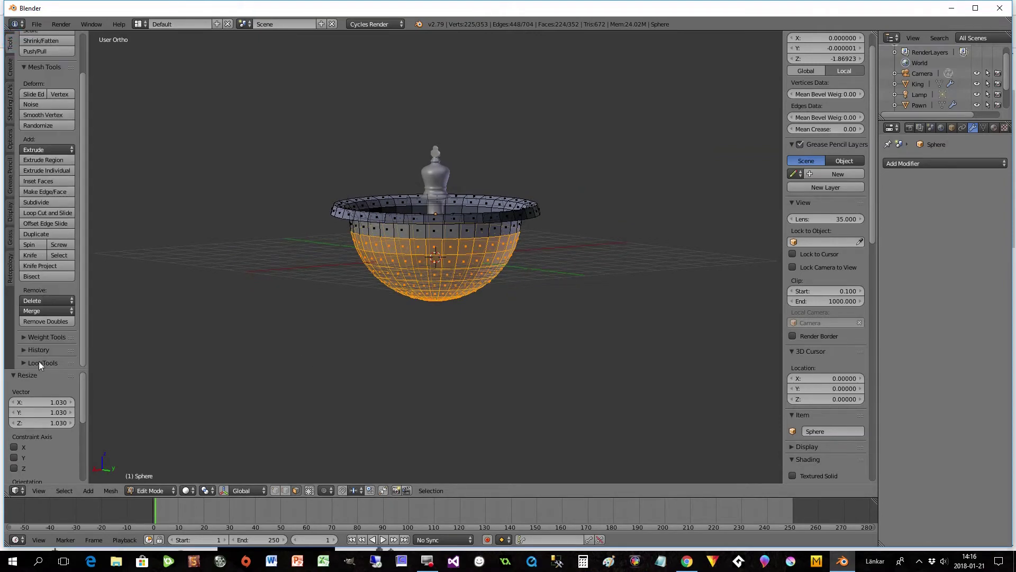
{"action": "left_click", "coordinate": [22, 362]}
{"action": "left_click_drag", "start_coordinate": [85, 294], "coordinate": [93, 370]}
{"action": "left_click", "coordinate": [43, 318]}
Raise the flattened faces about 1.71 along the Z axis to form a shallow tray floor.
{"action": "mouse_move", "coordinate": [457, 321]}
{"action": "middle_mouse_down"}
{"action": "mouse_move", "coordinate": [437, 306]}
{"action": "mouse_move", "coordinate": [444, 316]}
{"action": "middle_mouse_up"}
{"action": "key", "text": "g"}
{"action": "key", "text": "z"}
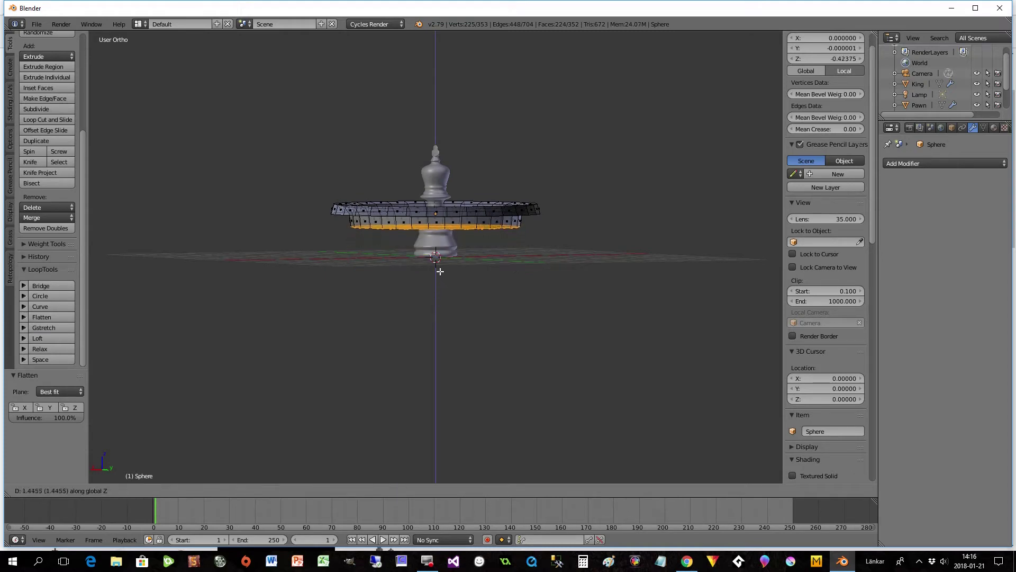
{"action": "left_click", "coordinate": [441, 263]}
{"action": "middle_click_drag", "start_coordinate": [443, 261], "coordinate": [435, 308]}
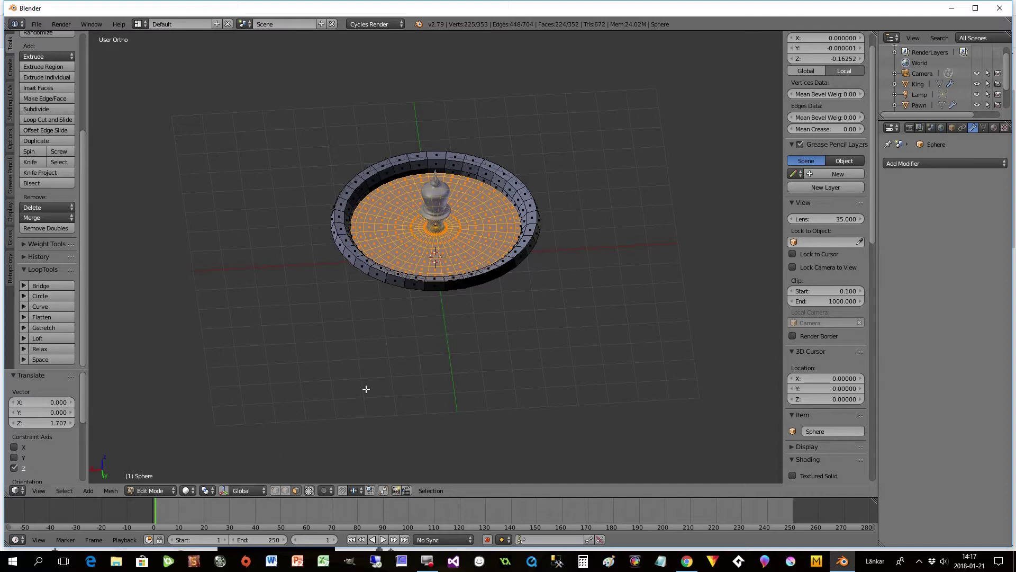
Return to Object Mode and create a new material named Mirror on the tray.
{"action": "key", "text": "Tab"}
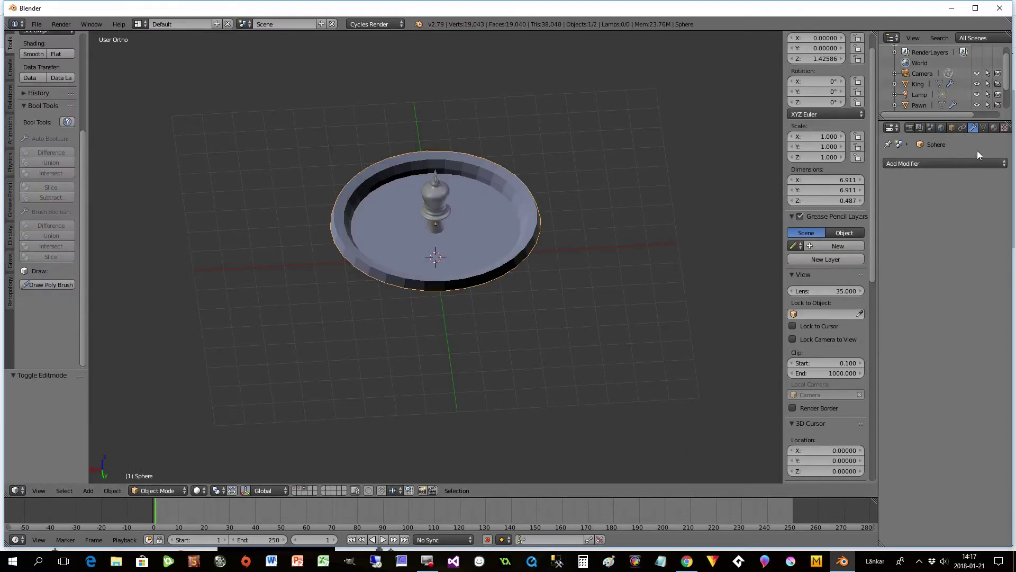
{"action": "left_click", "coordinate": [994, 129]}
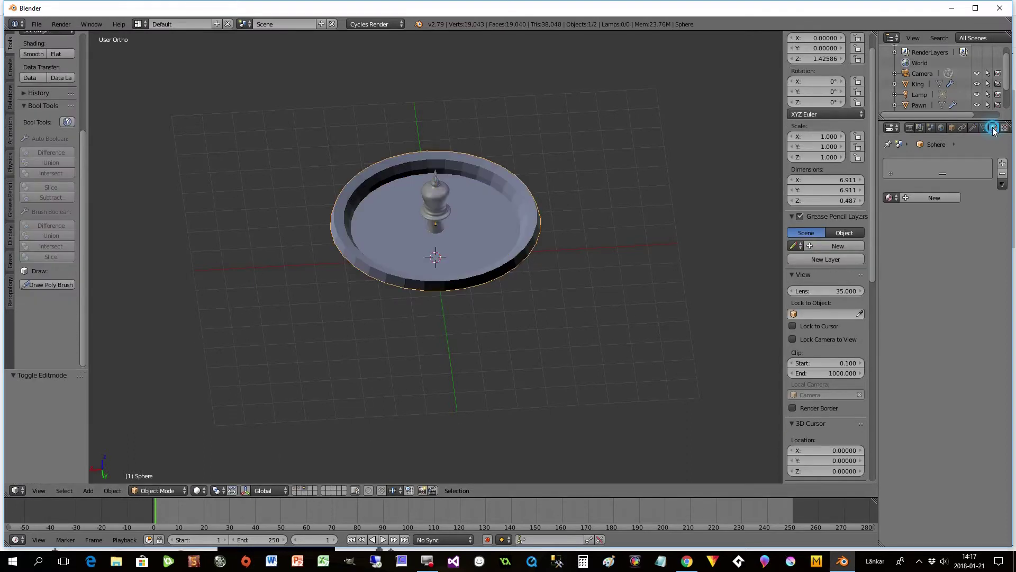
{"action": "left_click", "coordinate": [918, 197]}
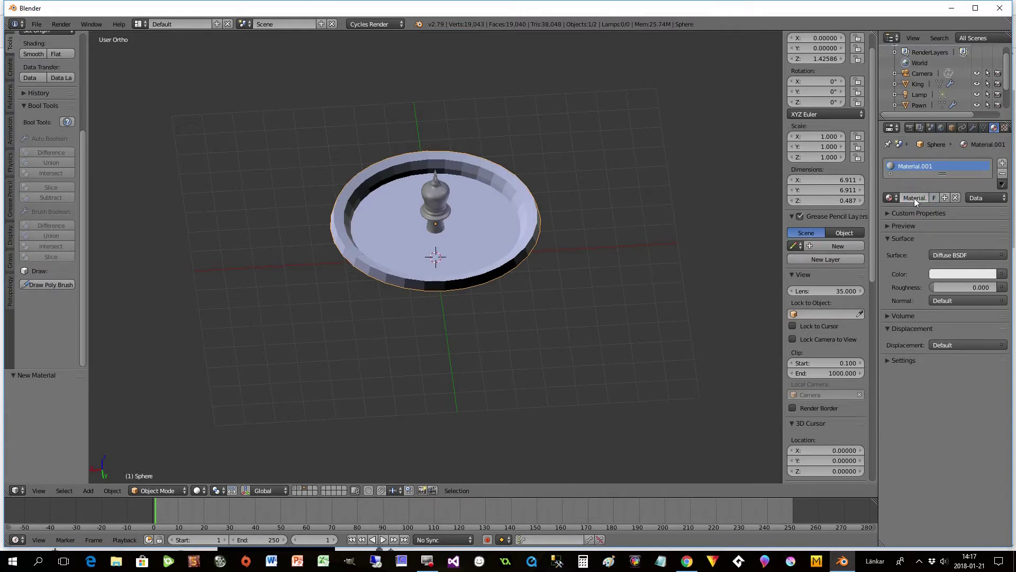
{"action": "left_click", "coordinate": [908, 197]}
{"action": "left_click_drag", "start_coordinate": [926, 197], "coordinate": [823, 196]}
{"action": "type", "text": "Mirror"}
{"action": "key", "text": "Return"}
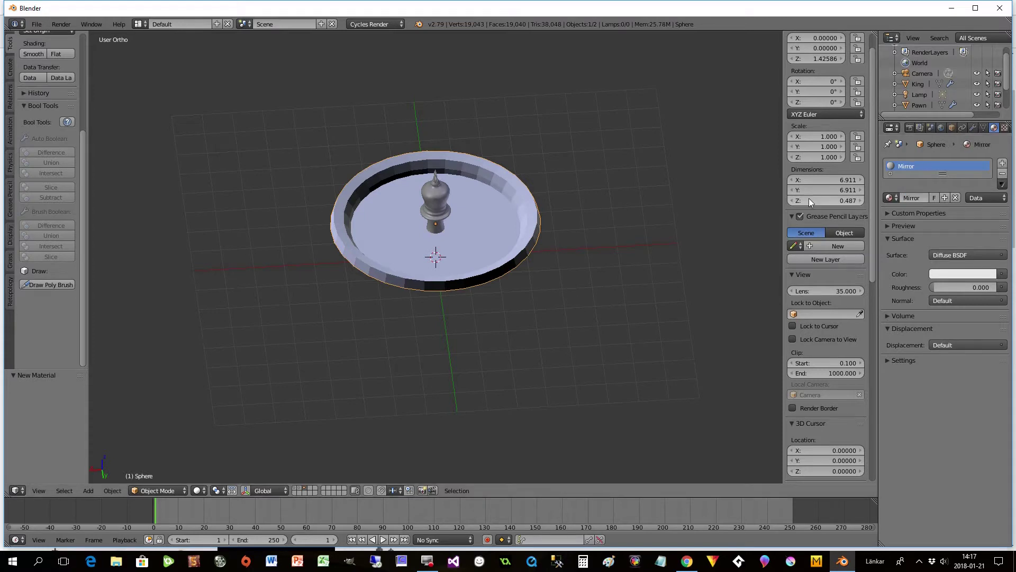
Give the Mirror material a Glossy BSDF surface with a pure white color.
{"action": "left_click", "coordinate": [945, 255]}
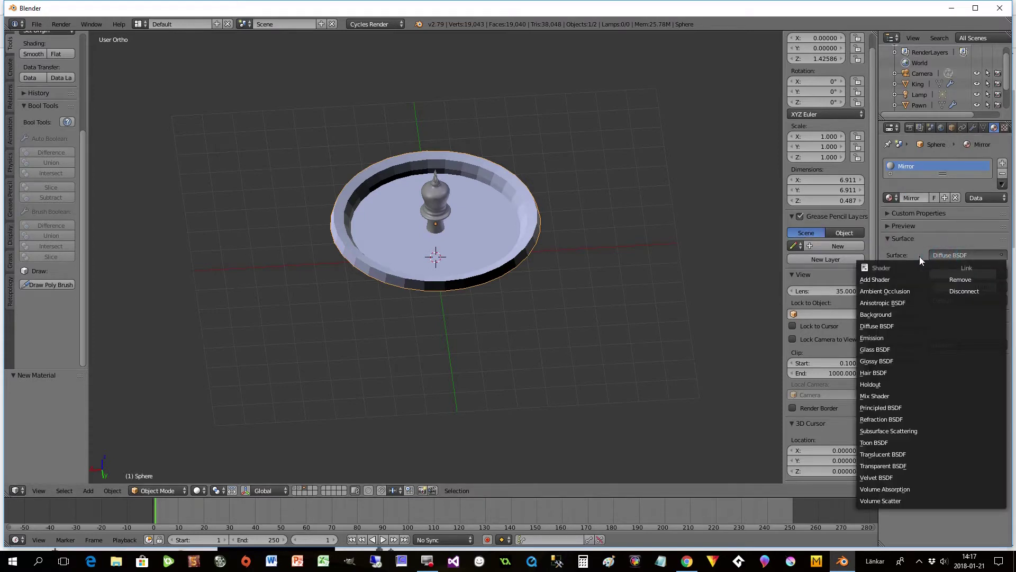
{"action": "left_click", "coordinate": [877, 360]}
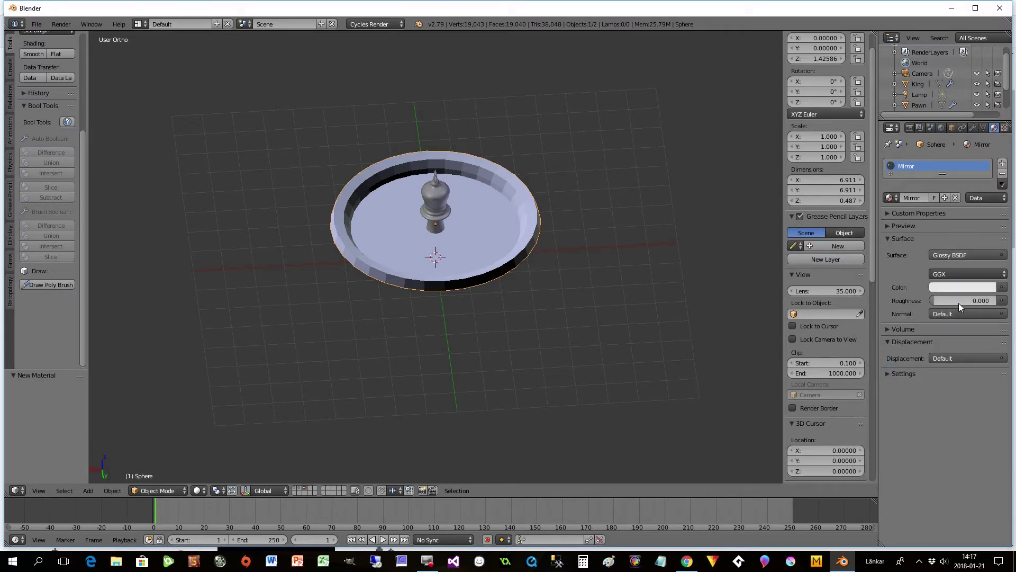
{"action": "left_click", "coordinate": [976, 288]}
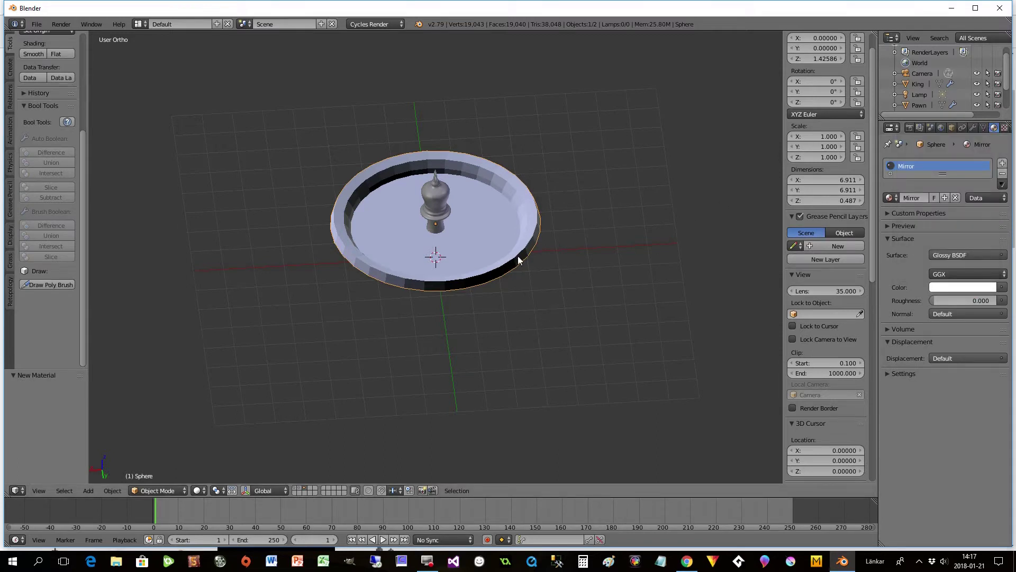
Add a second material slot to the tray with a new material named Wood.
{"action": "left_click", "coordinate": [1004, 164]}
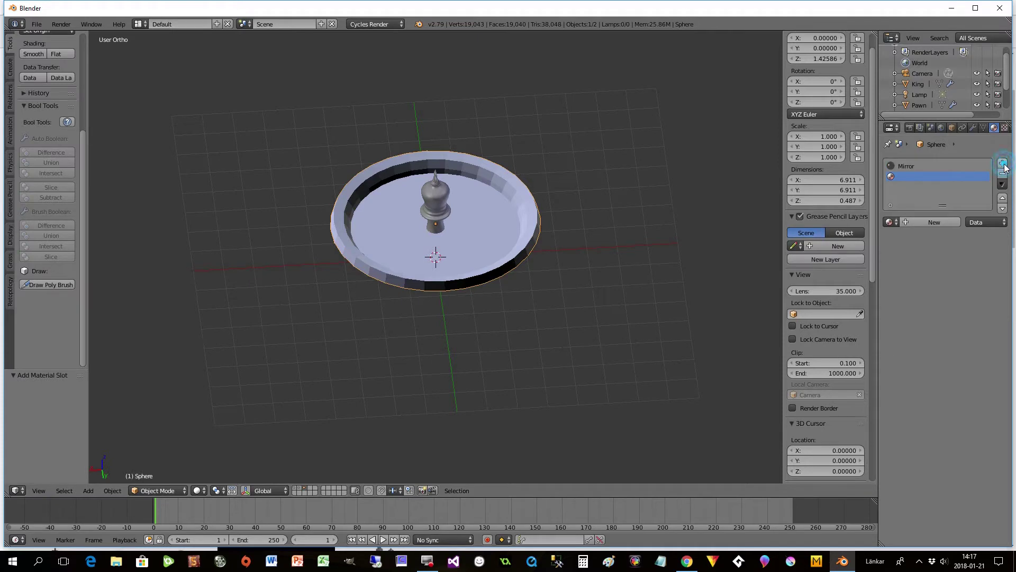
{"action": "left_click", "coordinate": [914, 222]}
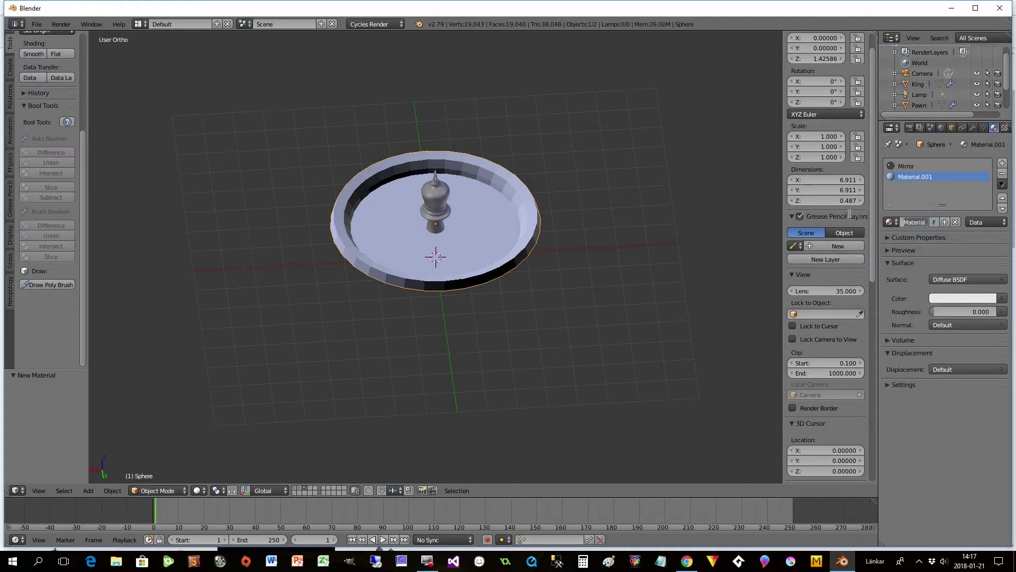
{"action": "type", "text": "Wood"}
{"action": "key", "text": "Return"}
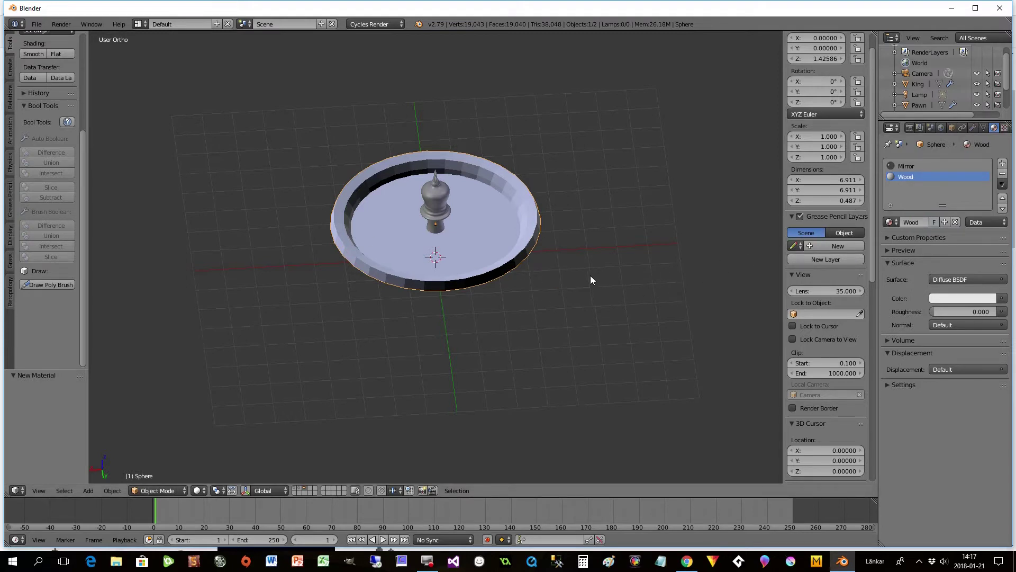
Enter Edit Mode and assign the Mirror material to the selected tray floor faces.
{"action": "key", "text": "Tab"}
{"action": "middle_click_drag", "start_coordinate": [540, 268], "coordinate": [522, 224]}
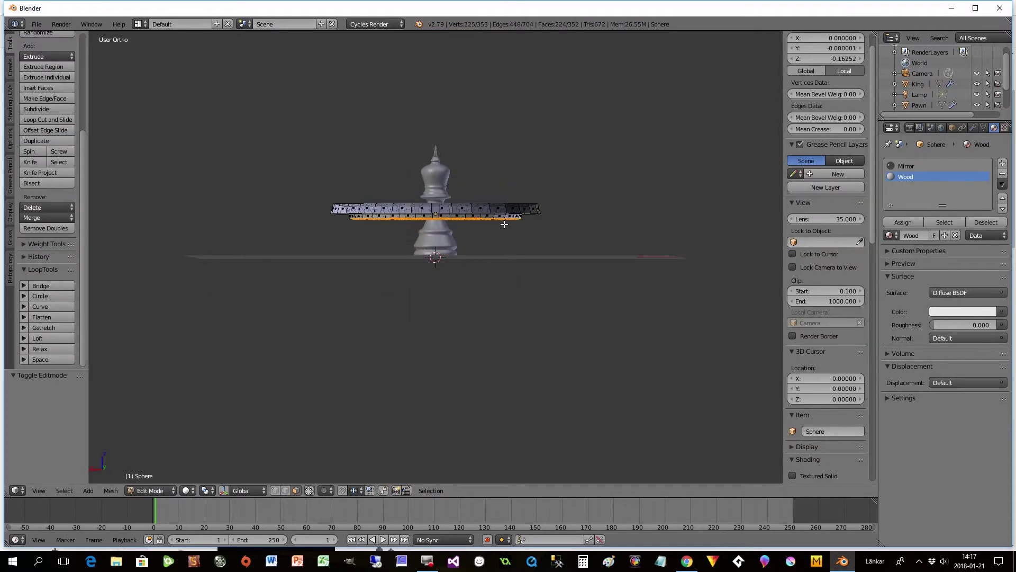
{"action": "scroll", "coordinate": [458, 231], "scroll_direction": "up", "scroll_amount": 1}
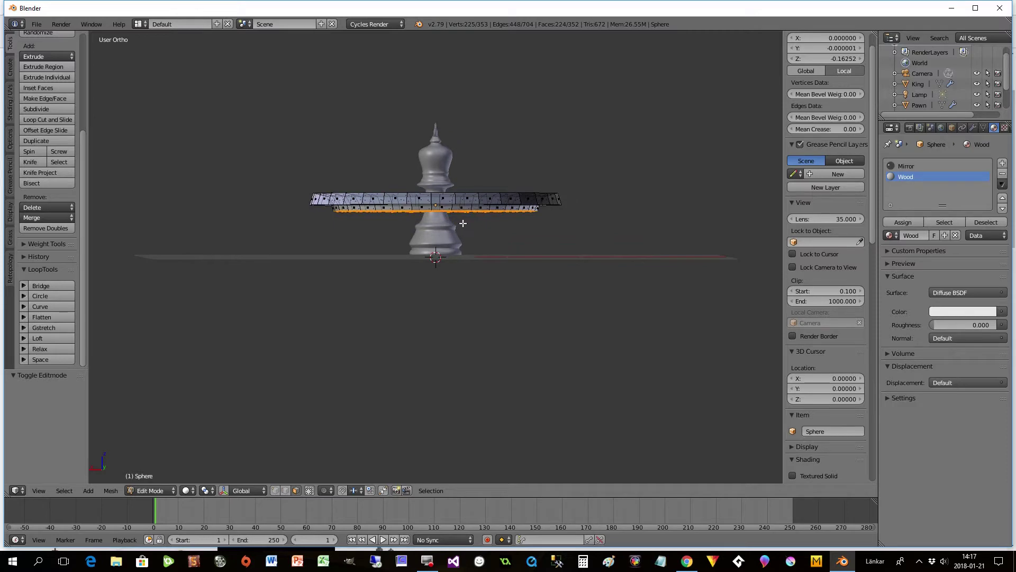
{"action": "middle_click_drag", "start_coordinate": [426, 283], "coordinate": [446, 304]}
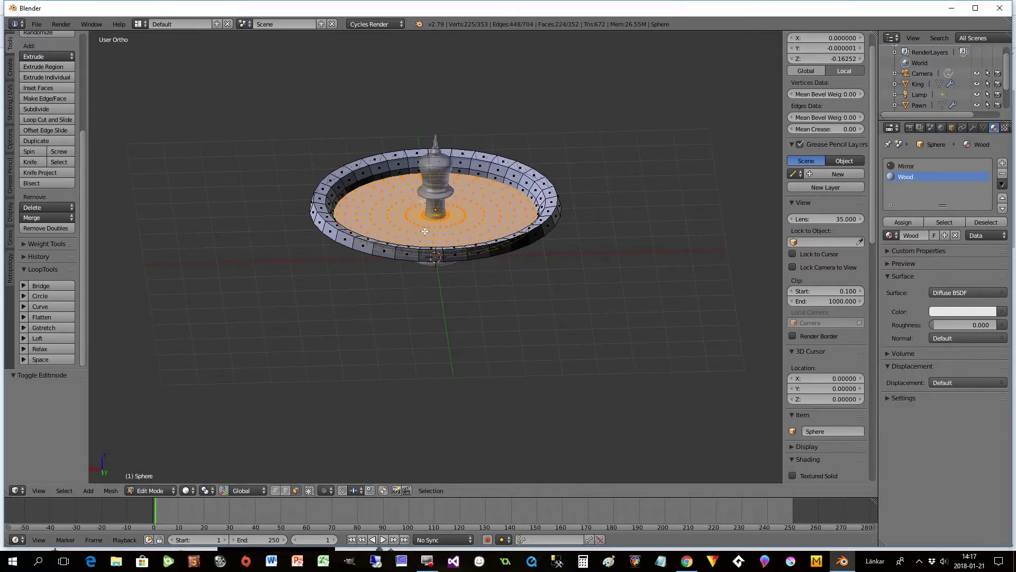
{"action": "left_click", "coordinate": [907, 166]}
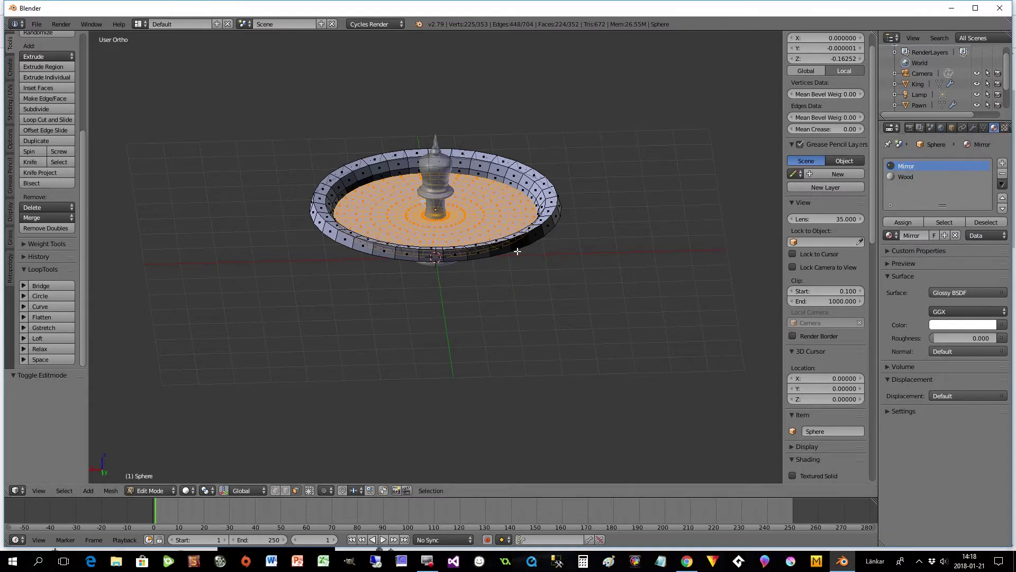
{"action": "left_click", "coordinate": [902, 222]}
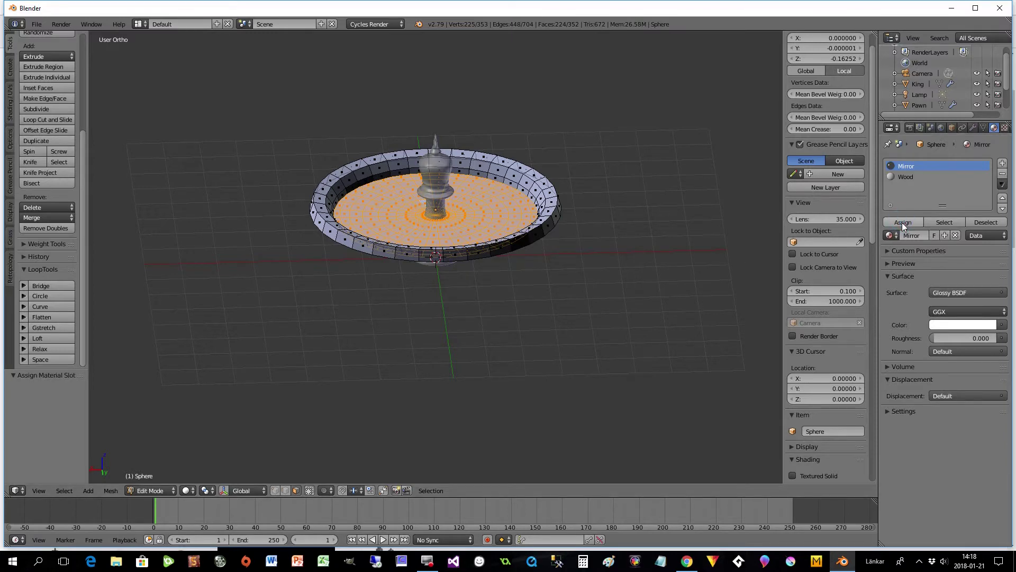
Extrude the outer rim's lower edge loop about 0.38 down along Z and scale it by about 0.97.
{"action": "middle_click_drag", "start_coordinate": [532, 316], "coordinate": [517, 293]}
{"action": "right_click", "coordinate": [543, 222], "text": "alt"}
{"action": "middle_click_drag", "start_coordinate": [546, 250], "coordinate": [555, 233]}
{"action": "key", "text": "z"}
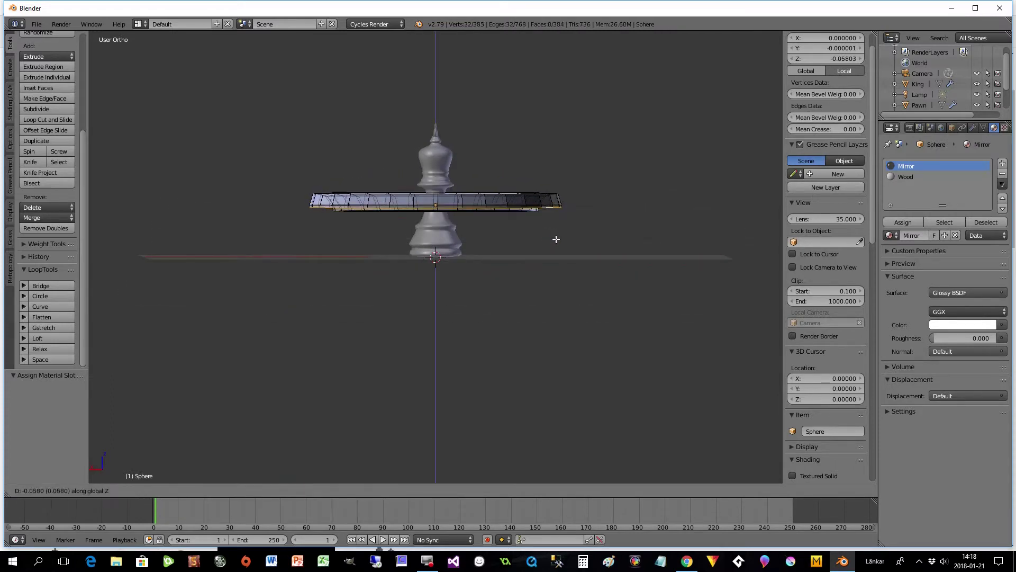
{"action": "left_click", "coordinate": [551, 245]}
{"action": "key", "text": "s"}
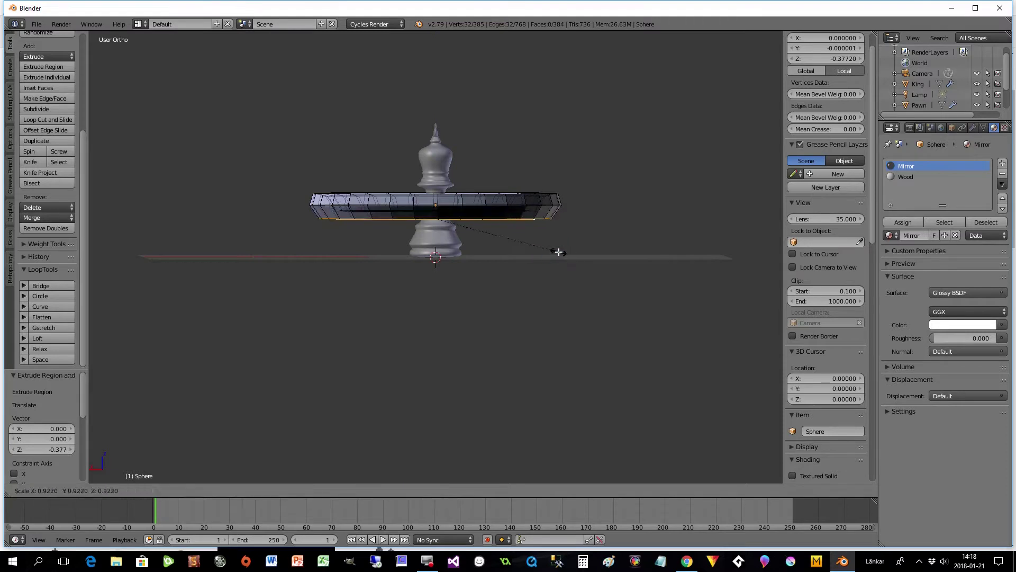
{"action": "left_click", "coordinate": [564, 259]}
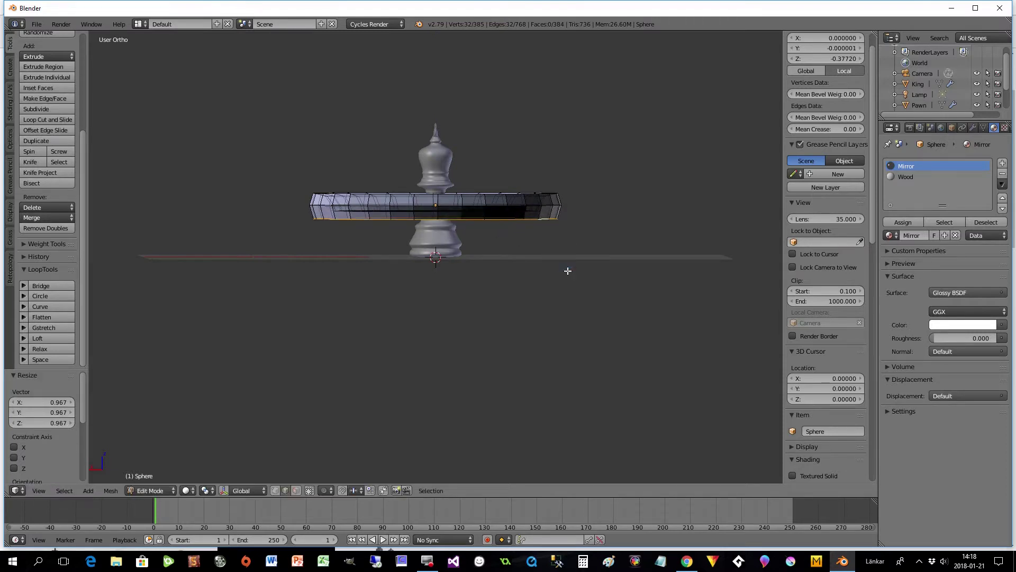
Extrude the lower loop about 0.22 further down along Z, scaled by about 0.88, and fill the tray's underside with a face.
{"action": "key", "text": "e"}
{"action": "key", "text": "z"}
{"action": "left_click", "coordinate": [570, 279]}
{"action": "key", "text": "s"}
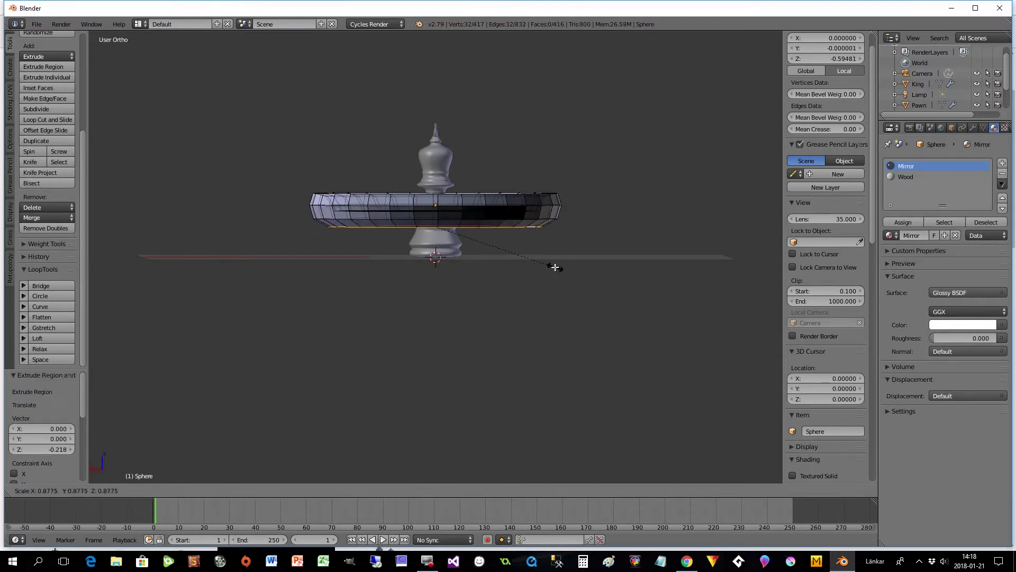
{"action": "left_click", "coordinate": [556, 265]}
{"action": "middle_click_drag", "start_coordinate": [555, 265], "coordinate": [552, 301]}
{"action": "key", "text": "f"}
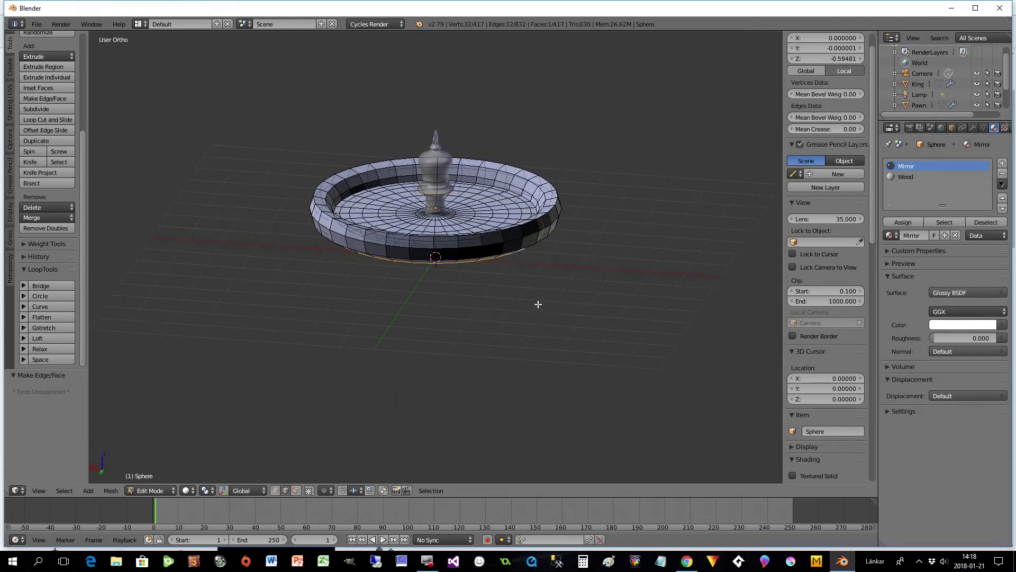
Select the whole tray mesh and try to deselect only the faces that use the Mirror material.
{"action": "key", "text": "a"}
{"action": "key", "text": "a"}
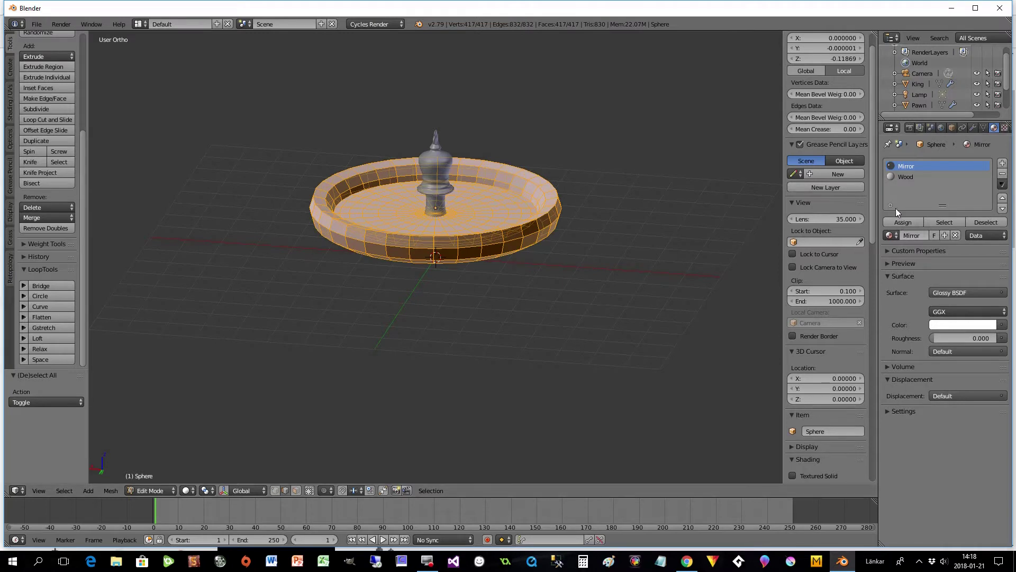
{"action": "left_click", "coordinate": [980, 222]}
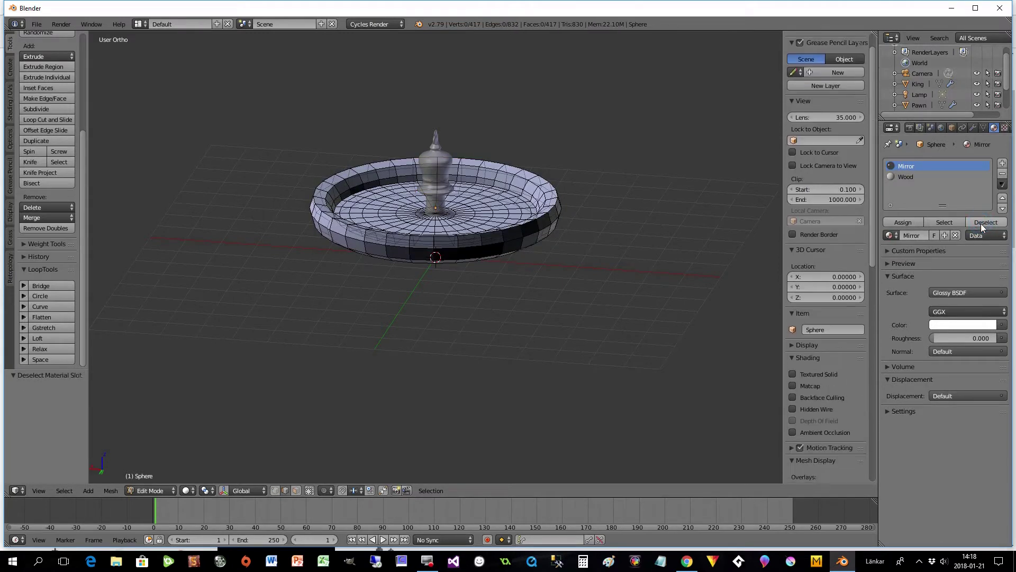
{"action": "middle_click_drag", "start_coordinate": [722, 232], "coordinate": [714, 250]}
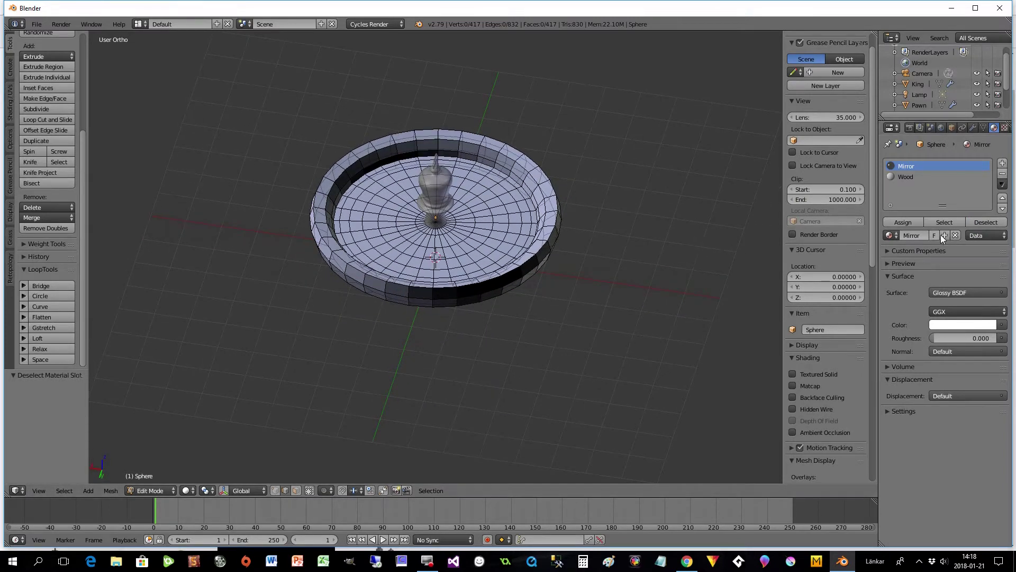
Select the whole tray mesh and assign the Wood material to it.
{"action": "key", "text": "a"}
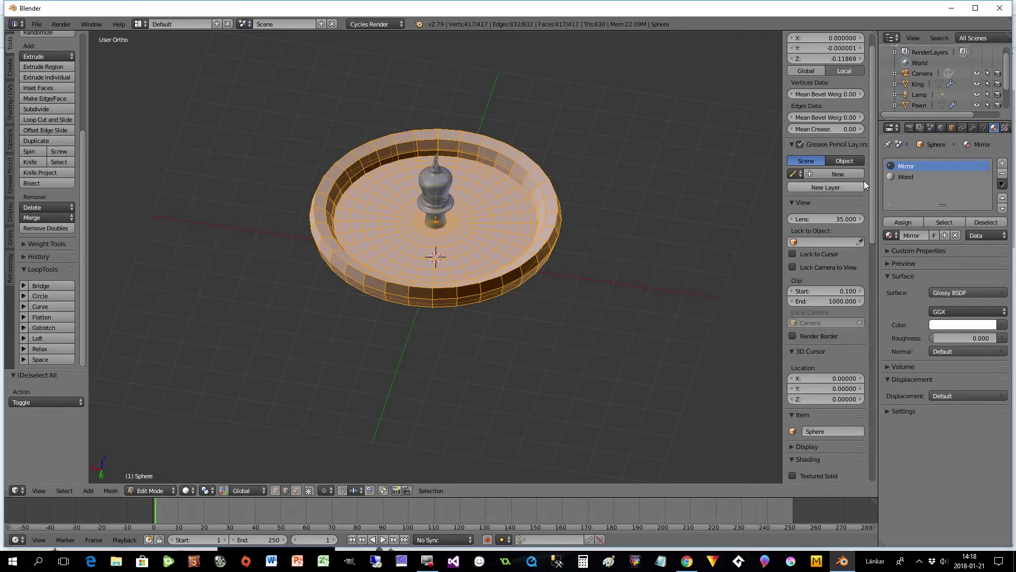
{"action": "left_click", "coordinate": [905, 177]}
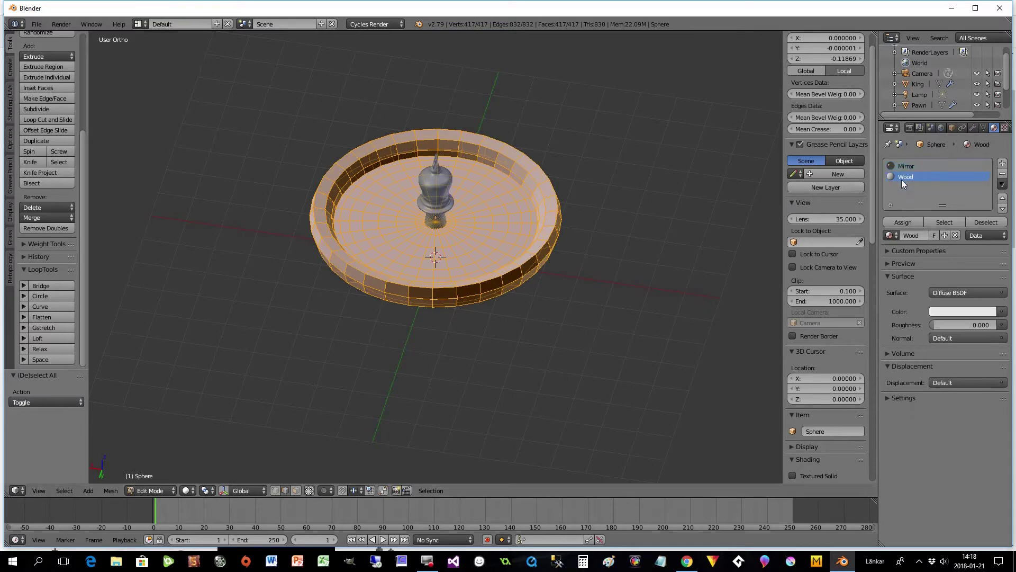
{"action": "left_click", "coordinate": [900, 221]}
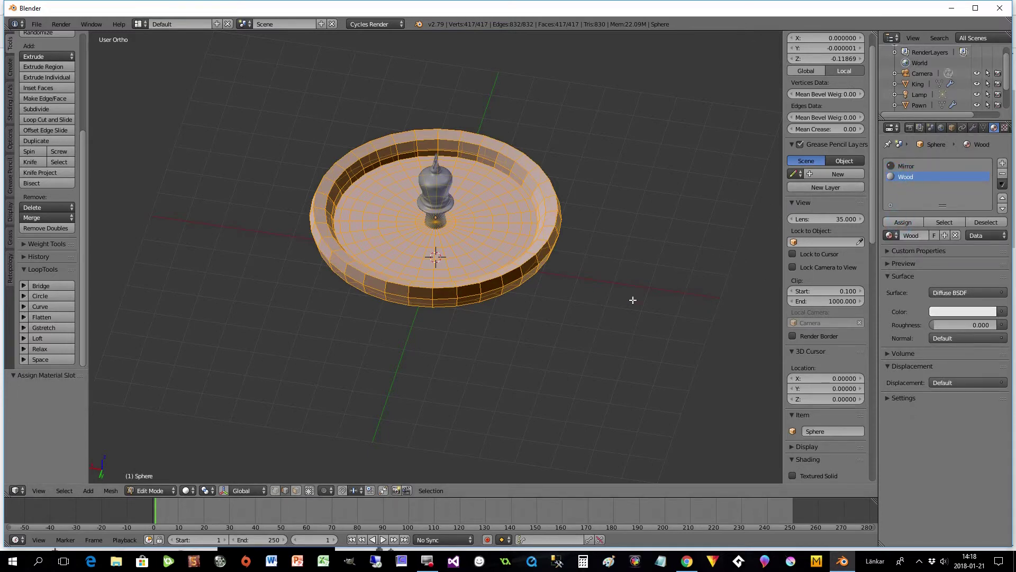
Limit selection to visible geometry, clear the selection and circle-select the tray floor's elements around the king.
{"action": "left_click", "coordinate": [310, 490]}
{"action": "middle_click_drag", "start_coordinate": [423, 207], "coordinate": [351, 214]}
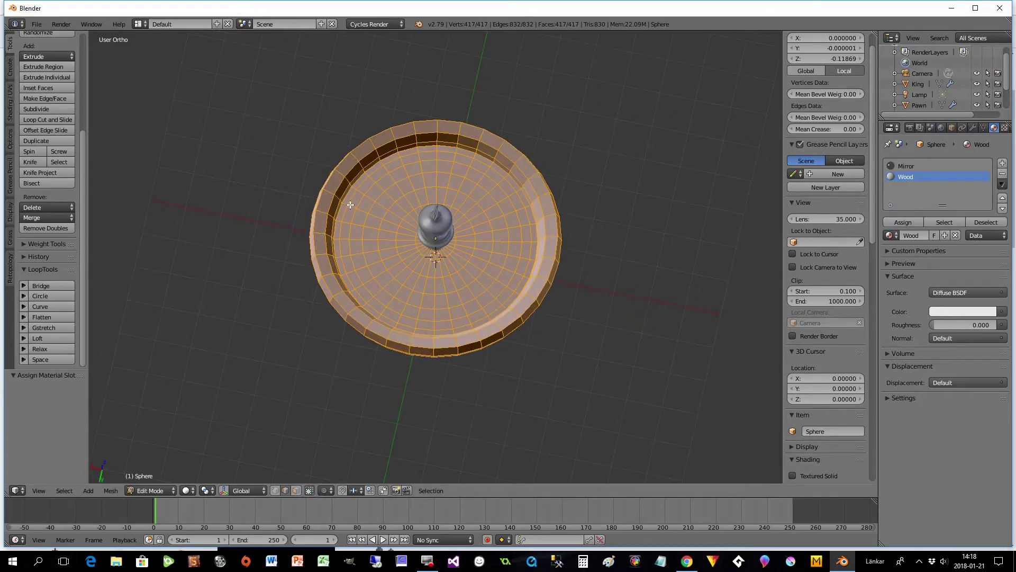
{"action": "key", "text": "a"}
{"action": "middle_click_drag", "start_coordinate": [491, 289], "coordinate": [490, 302]}
{"action": "key", "text": "c"}
{"action": "mouse_move", "coordinate": [447, 243]}
{"action": "left_mouse_down"}
{"action": "mouse_move", "coordinate": [432, 236]}
{"action": "mouse_move", "coordinate": [456, 245]}
{"action": "left_mouse_up"}
{"action": "right_click", "coordinate": [309, 439]}
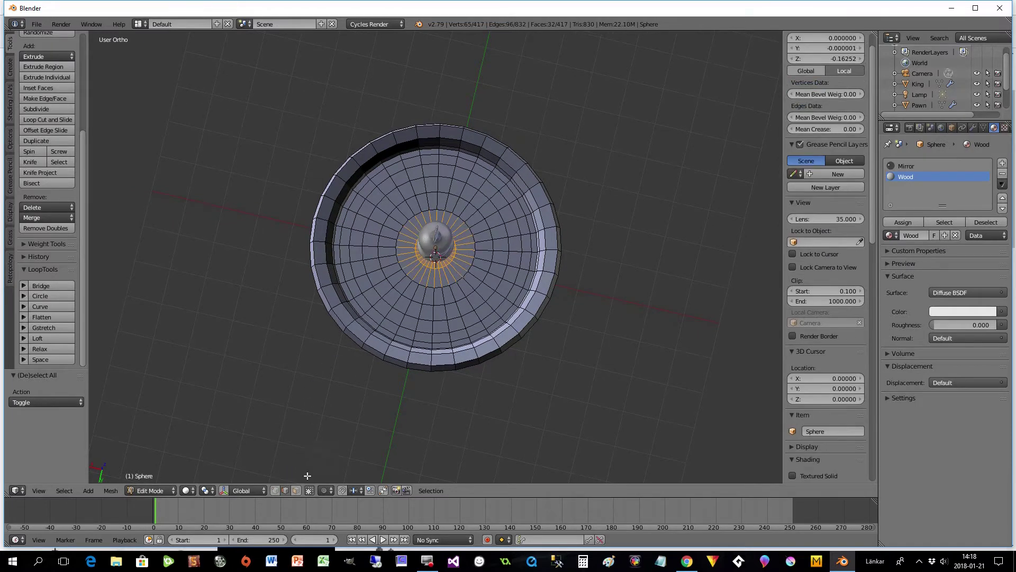
Switch to face selection, circle-select all faces of the tray floor and assign the Mirror material to them.
{"action": "left_click", "coordinate": [296, 490]}
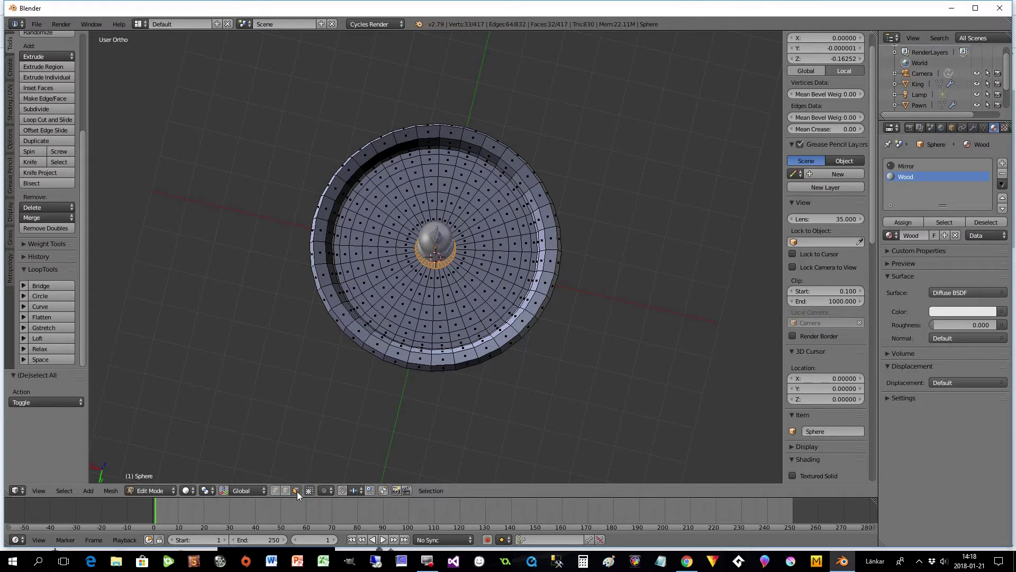
{"action": "key", "text": "c"}
{"action": "mouse_move", "coordinate": [473, 244]}
{"action": "left_mouse_down"}
{"action": "mouse_move", "coordinate": [464, 219]}
{"action": "mouse_move", "coordinate": [392, 296]}
{"action": "mouse_move", "coordinate": [423, 174]}
{"action": "mouse_move", "coordinate": [450, 170]}
{"action": "mouse_move", "coordinate": [483, 196]}
{"action": "mouse_move", "coordinate": [505, 236]}
{"action": "mouse_move", "coordinate": [508, 196]}
{"action": "mouse_move", "coordinate": [518, 225]}
{"action": "mouse_move", "coordinate": [455, 316]}
{"action": "mouse_move", "coordinate": [418, 323]}
{"action": "mouse_move", "coordinate": [363, 275]}
{"action": "mouse_move", "coordinate": [366, 222]}
{"action": "mouse_move", "coordinate": [405, 170]}
{"action": "mouse_move", "coordinate": [449, 159]}
{"action": "mouse_move", "coordinate": [509, 210]}
{"action": "mouse_move", "coordinate": [521, 277]}
{"action": "mouse_move", "coordinate": [477, 328]}
{"action": "mouse_move", "coordinate": [421, 335]}
{"action": "mouse_move", "coordinate": [377, 315]}
{"action": "mouse_move", "coordinate": [352, 252]}
{"action": "mouse_move", "coordinate": [364, 191]}
{"action": "mouse_move", "coordinate": [388, 208]}
{"action": "left_mouse_up"}
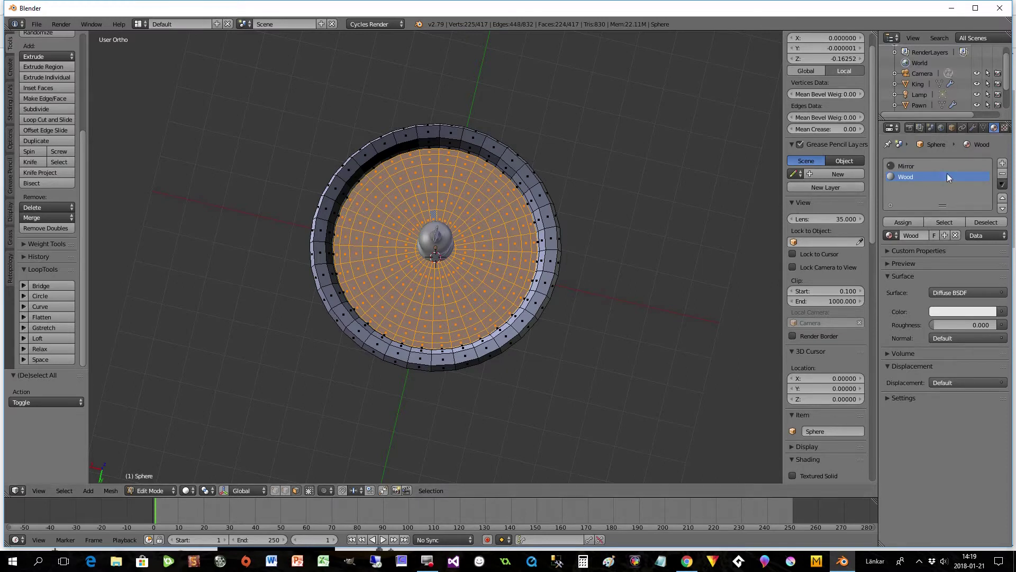
{"action": "left_click", "coordinate": [905, 166]}
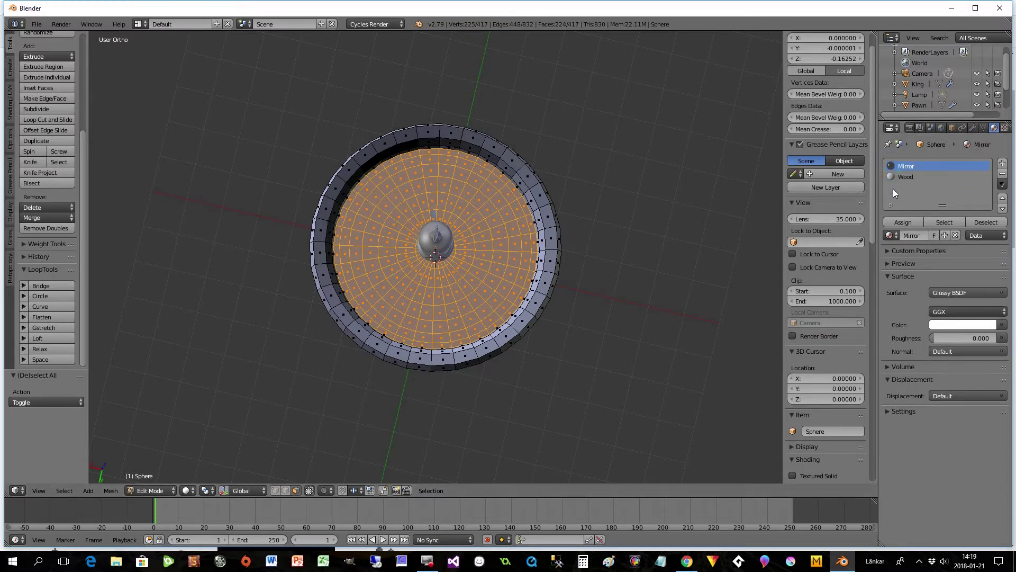
{"action": "left_click", "coordinate": [902, 222]}
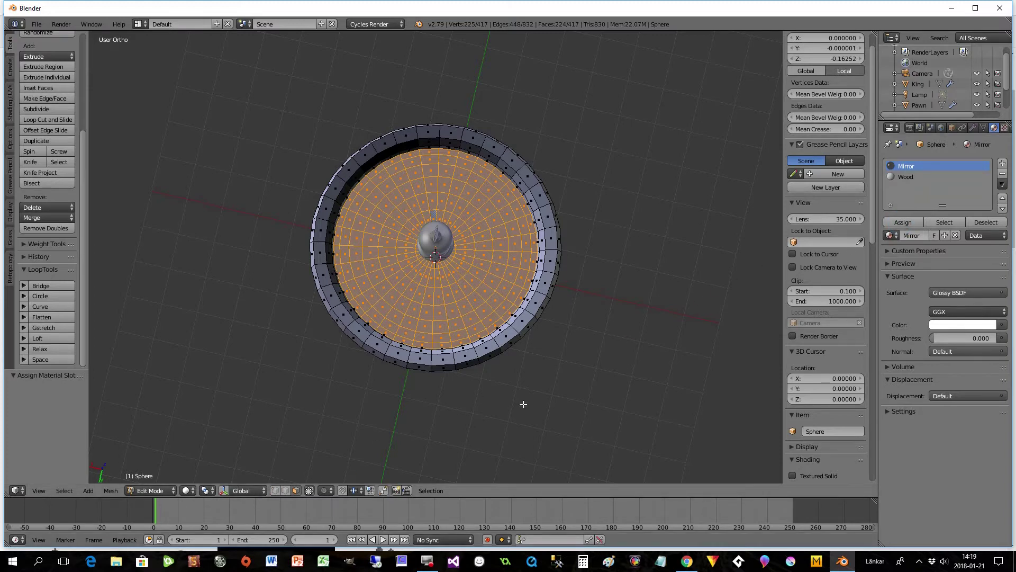
Preview the tray and king in rendered viewport shading and return to solid shading.
{"action": "left_click", "coordinate": [185, 491]}
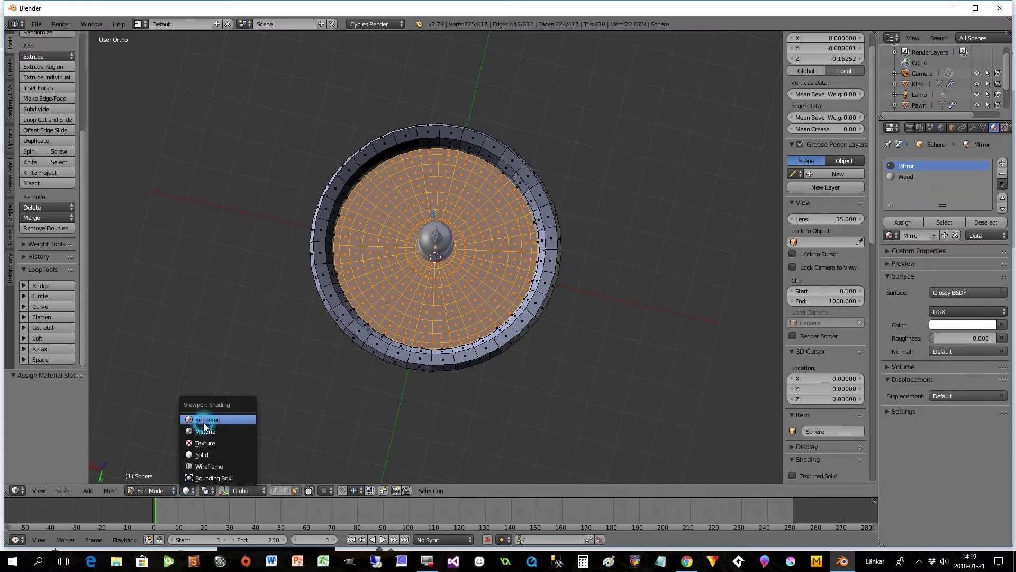
{"action": "left_click", "coordinate": [206, 419]}
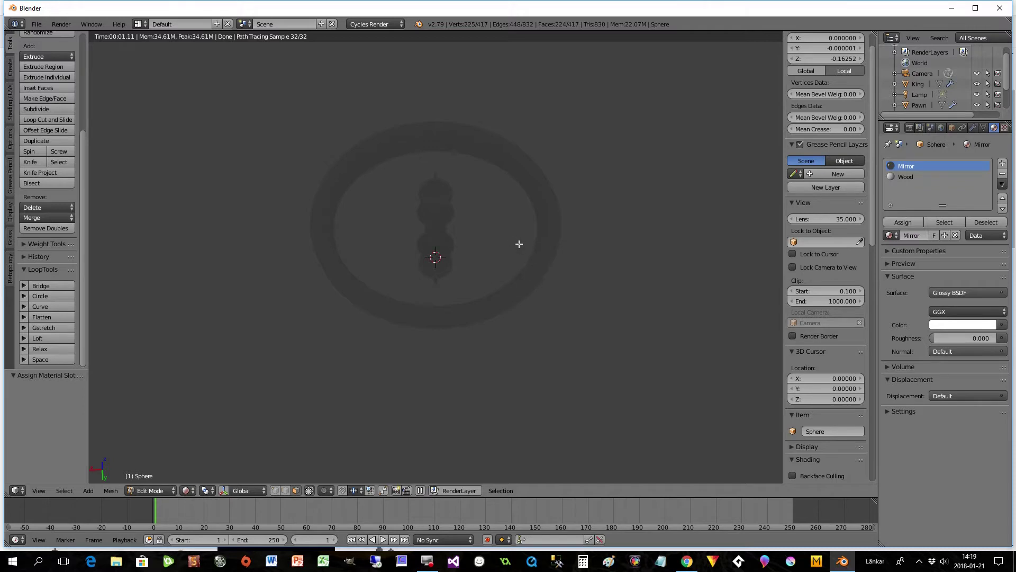
{"action": "left_click", "coordinate": [186, 490]}
{"action": "left_click", "coordinate": [207, 451]}
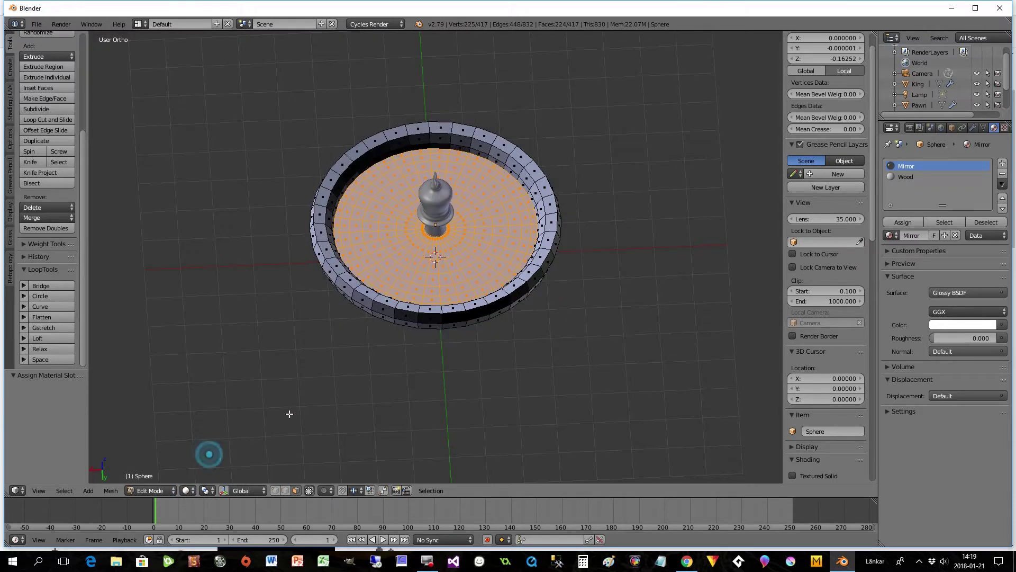
Leave mesh editing and show the layers holding the ground plane, camera and lamp together with the tray.
{"action": "key", "text": "Tab"}
{"action": "middle_click_drag", "start_coordinate": [487, 341], "coordinate": [479, 300]}
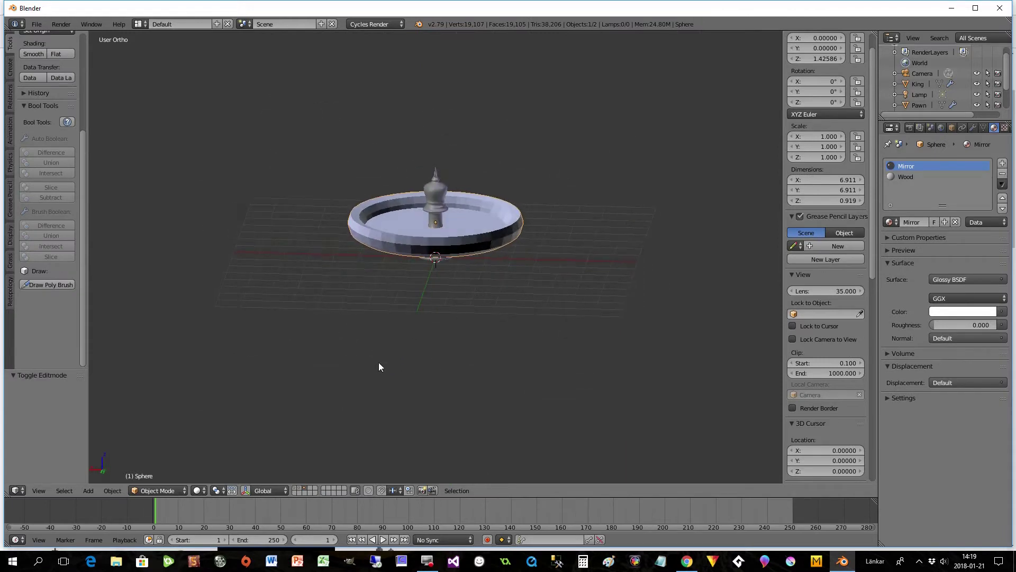
{"action": "left_click", "coordinate": [295, 489], "text": "shift"}
{"action": "left_click", "coordinate": [298, 490], "text": "shift"}
{"action": "middle_click_drag", "start_coordinate": [350, 413], "coordinate": [406, 309]}
{"action": "middle_click_drag", "start_coordinate": [416, 309], "coordinate": [423, 316]}
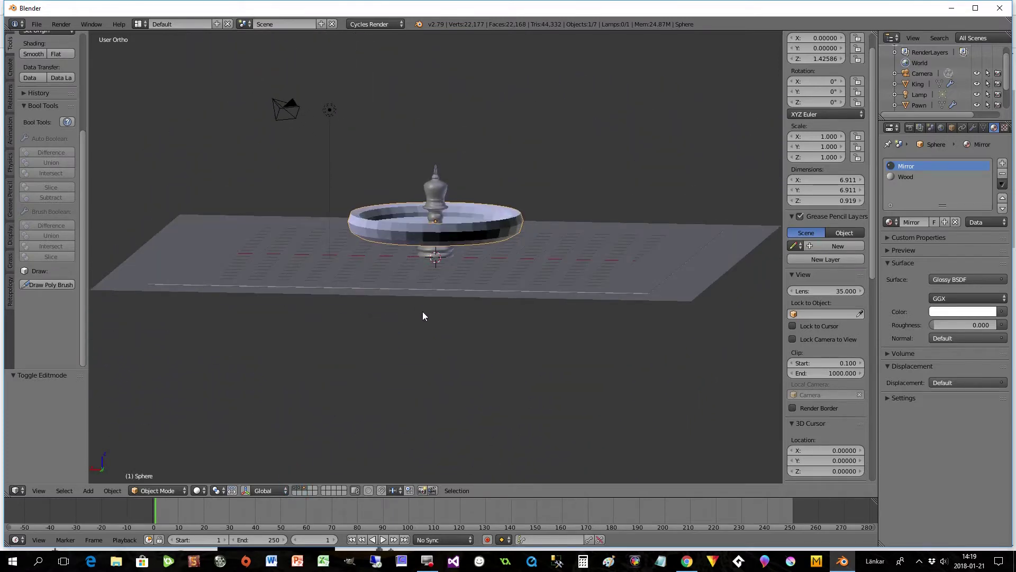
{"action": "mouse_move", "coordinate": [422, 316]}
{"action": "middle_mouse_down"}
{"action": "mouse_move", "coordinate": [408, 317]}
{"action": "mouse_move", "coordinate": [406, 333]}
{"action": "mouse_move", "coordinate": [428, 318]}
{"action": "middle_mouse_up"}
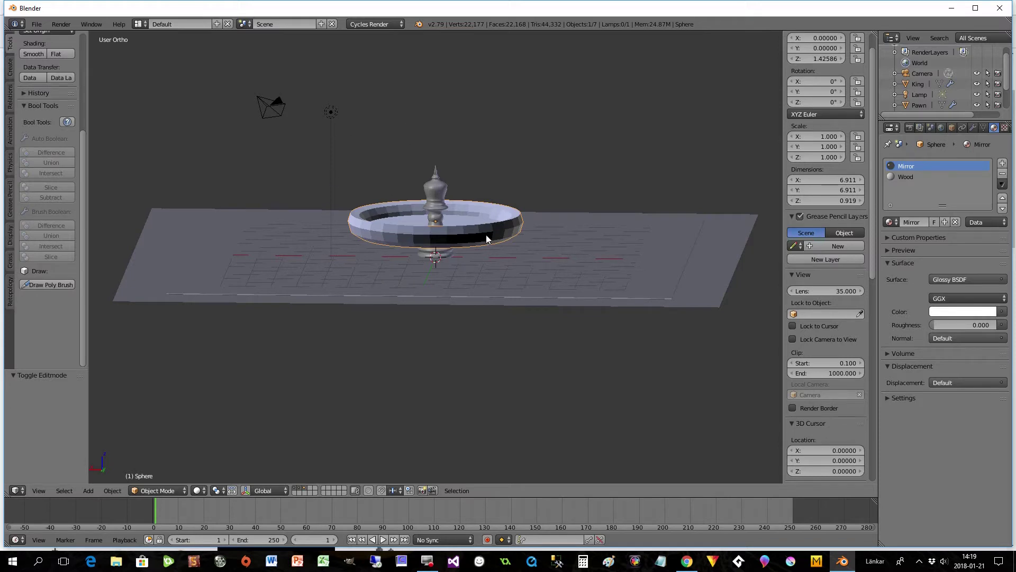
Rotate the mirror tray about -116° around the global Y axis so it stands tilted.
{"action": "key", "text": "r"}
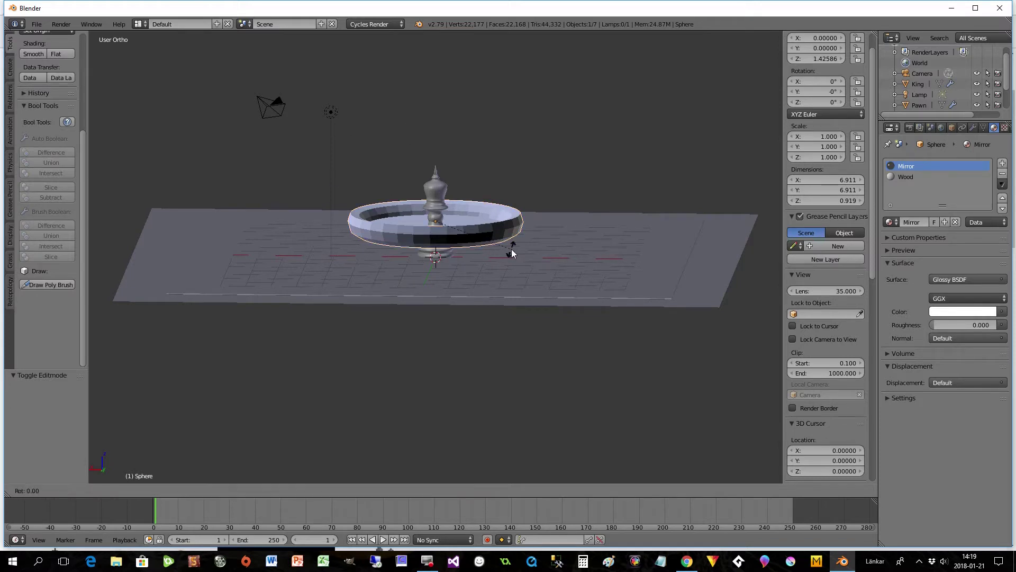
{"action": "key", "text": "y"}
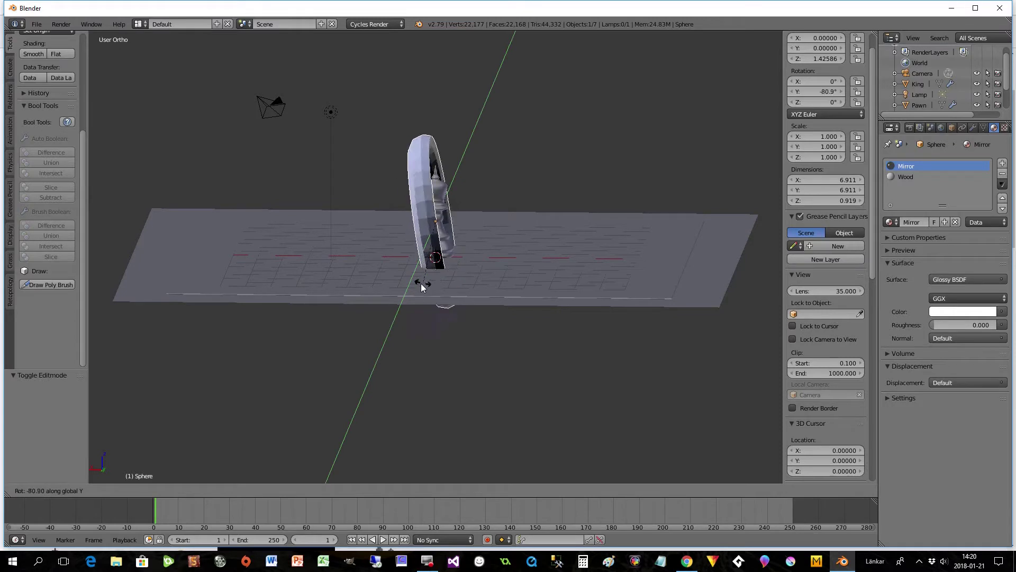
{"action": "left_click", "coordinate": [379, 274]}
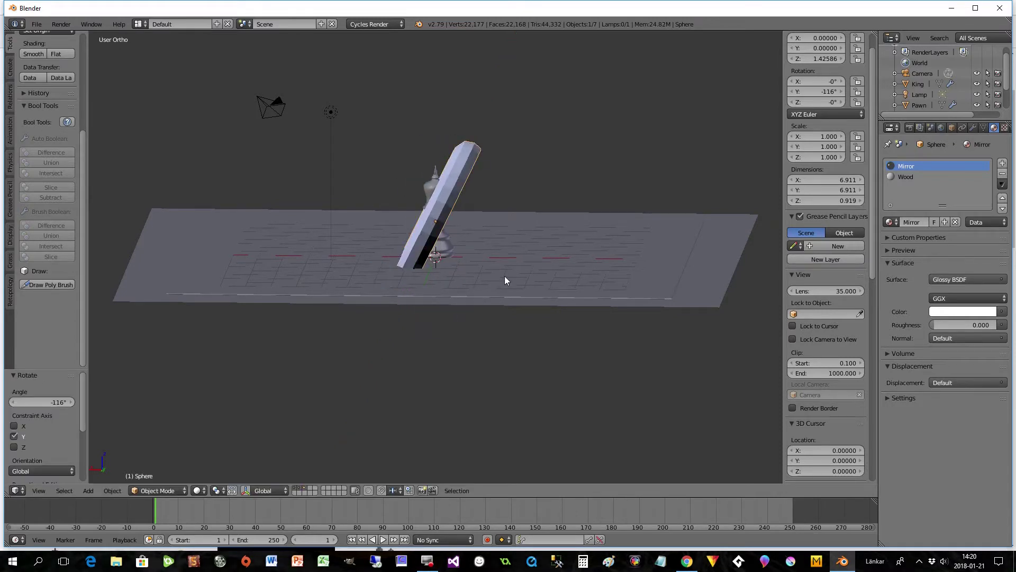
Move the tilted mirror about 2.75 units along global X and raise it about 2.12 units along Z.
{"action": "key", "text": "g"}
{"action": "key", "text": "x"}
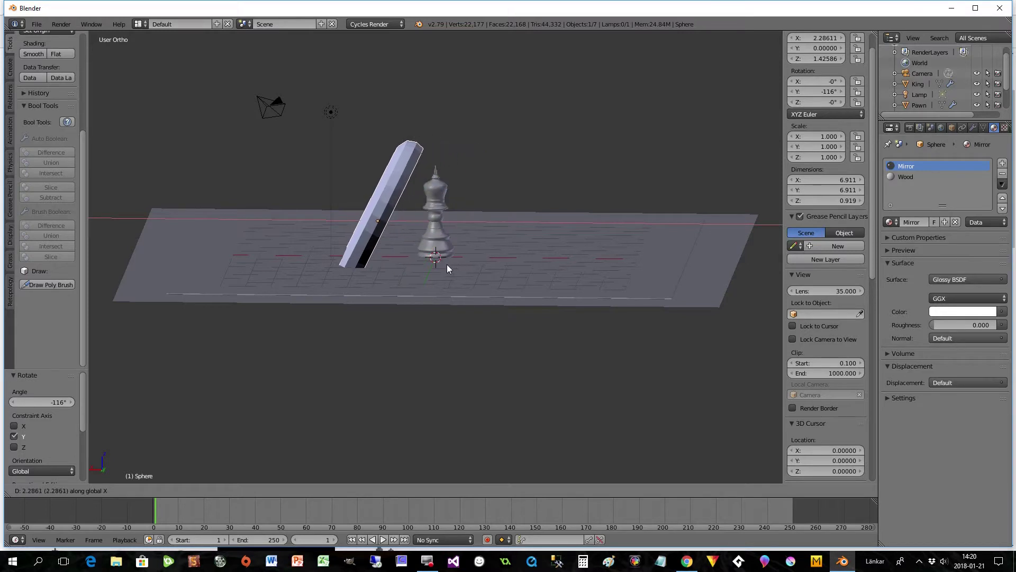
{"action": "left_click", "coordinate": [439, 266]}
{"action": "middle_click_drag", "start_coordinate": [459, 268], "coordinate": [407, 268]}
{"action": "key", "text": "g"}
{"action": "key", "text": "z"}
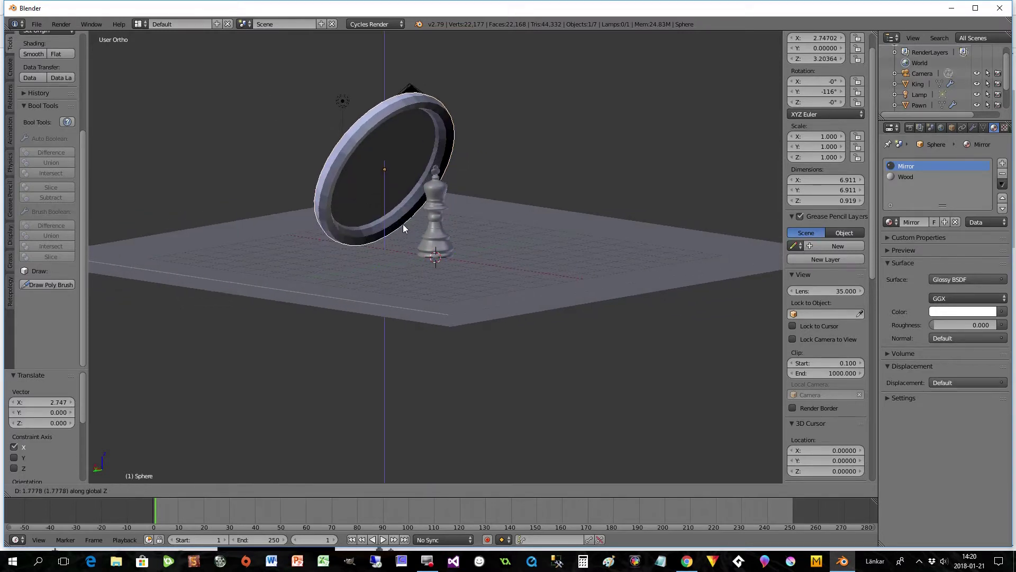
{"action": "left_click", "coordinate": [404, 215]}
{"action": "middle_click_drag", "start_coordinate": [437, 230], "coordinate": [360, 249]}
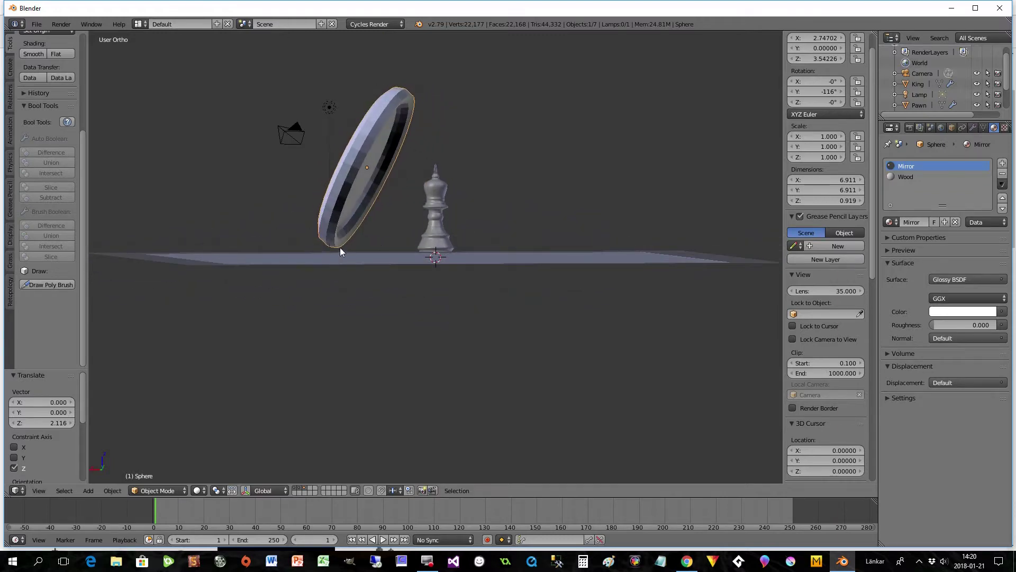
{"action": "middle_click_drag", "start_coordinate": [418, 268], "coordinate": [395, 290]}
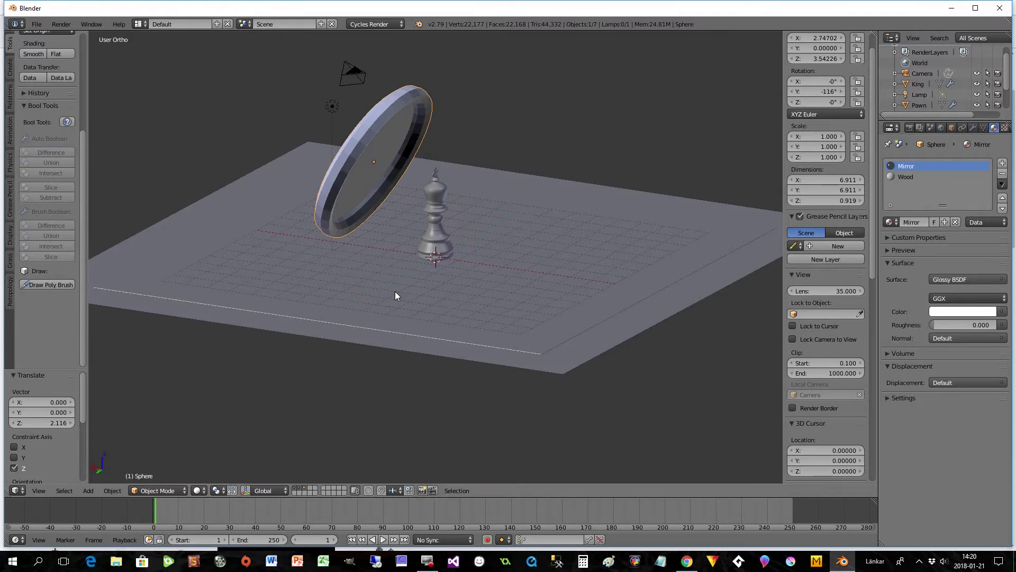
Enter Edit Mode on the tilted mirror's mesh.
{"action": "scroll", "coordinate": [411, 247], "scroll_direction": "up", "scroll_amount": 1}
{"action": "scroll", "coordinate": [411, 247], "scroll_direction": "down", "scroll_amount": 1}
{"action": "key", "text": "Tab"}
{"action": "middle_click_drag", "start_coordinate": [348, 162], "coordinate": [355, 194]}
{"action": "scroll", "coordinate": [353, 193], "scroll_direction": "up", "scroll_amount": 2}
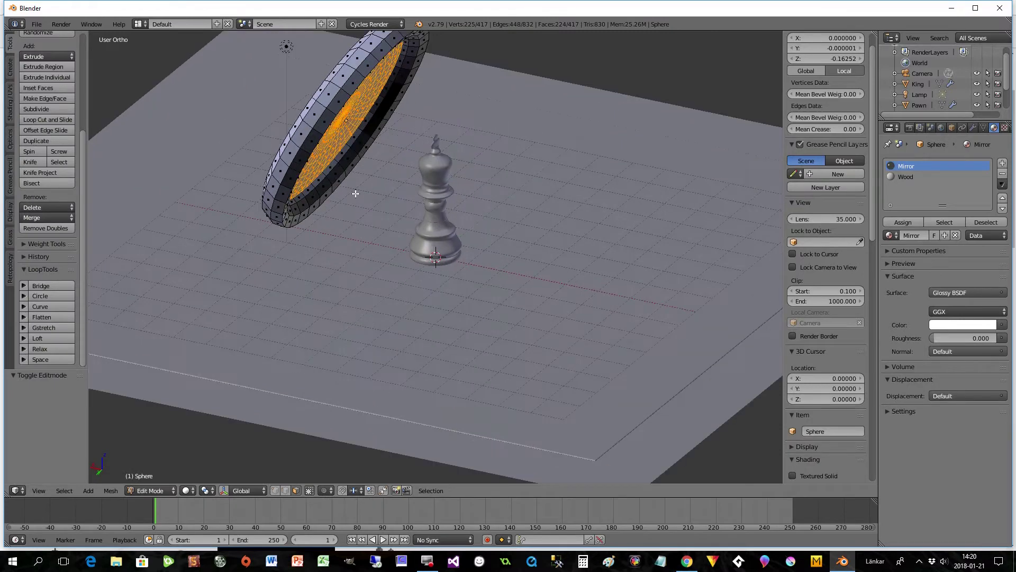
{"action": "scroll", "coordinate": [353, 193], "scroll_direction": "down", "scroll_amount": 1}
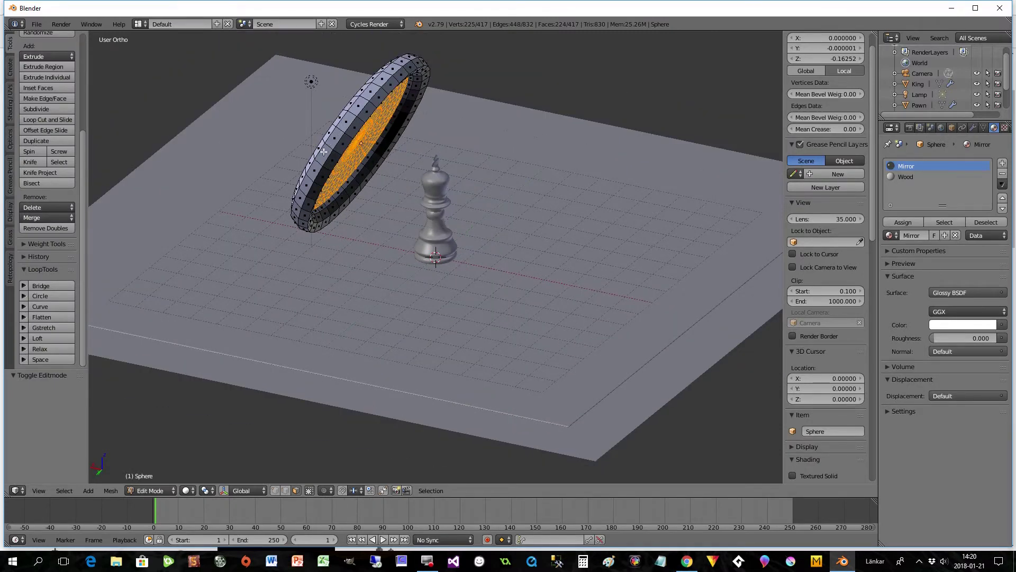
{"action": "key", "text": "ctrl+r"}
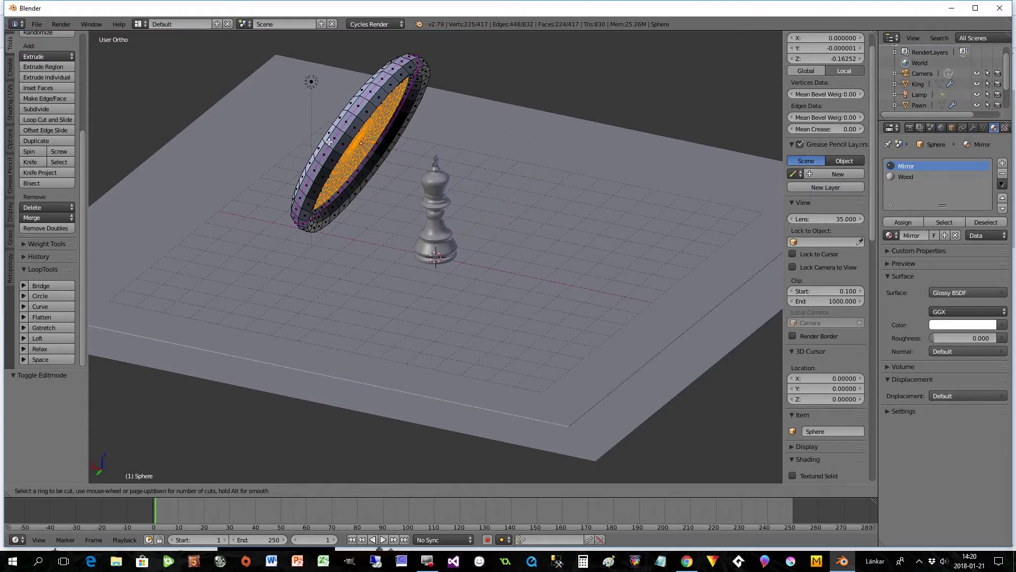
{"action": "key", "text": "3"}
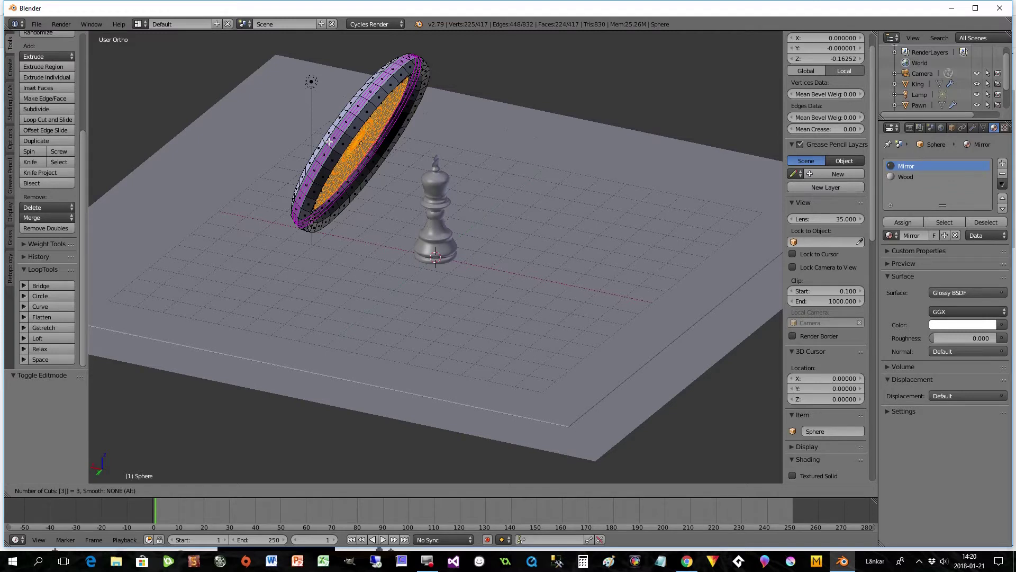
{"action": "key", "text": "Return"}
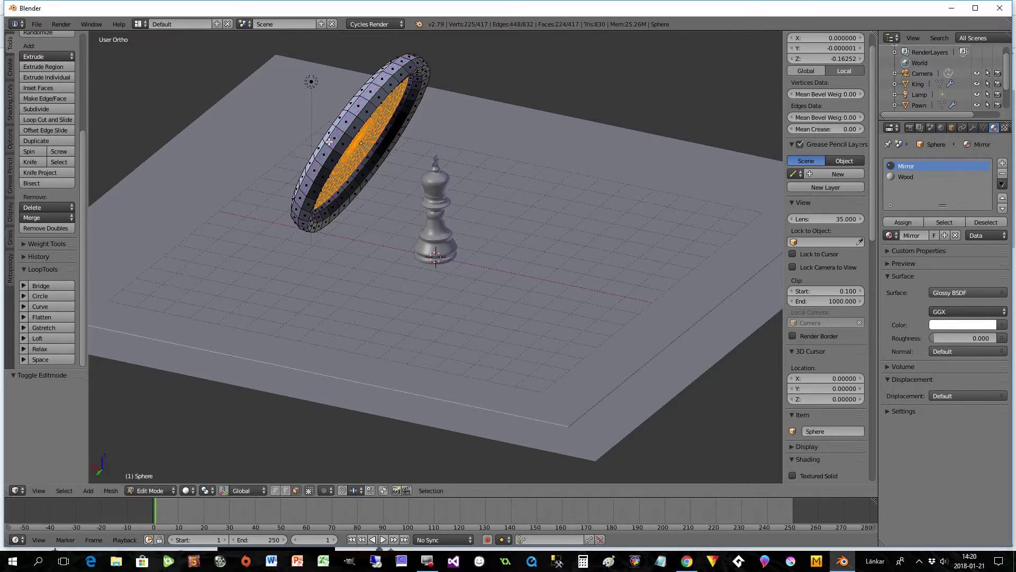
Add two evenly spaced loop cuts around the outer side of the mirror's frame.
{"action": "key", "text": "ctrl+r"}
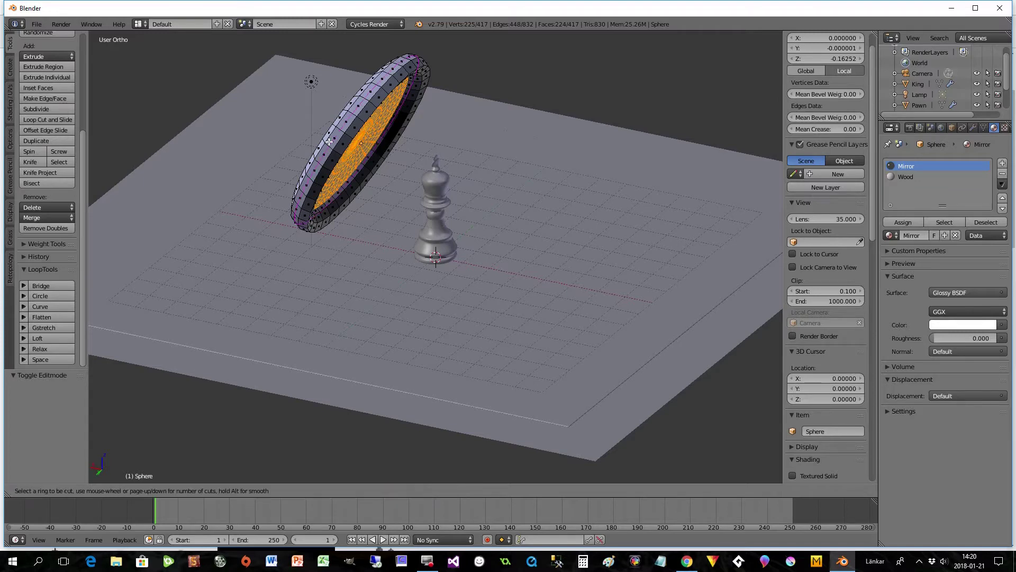
{"action": "left_click", "coordinate": [328, 142]}
{"action": "right_click", "coordinate": [329, 142]}
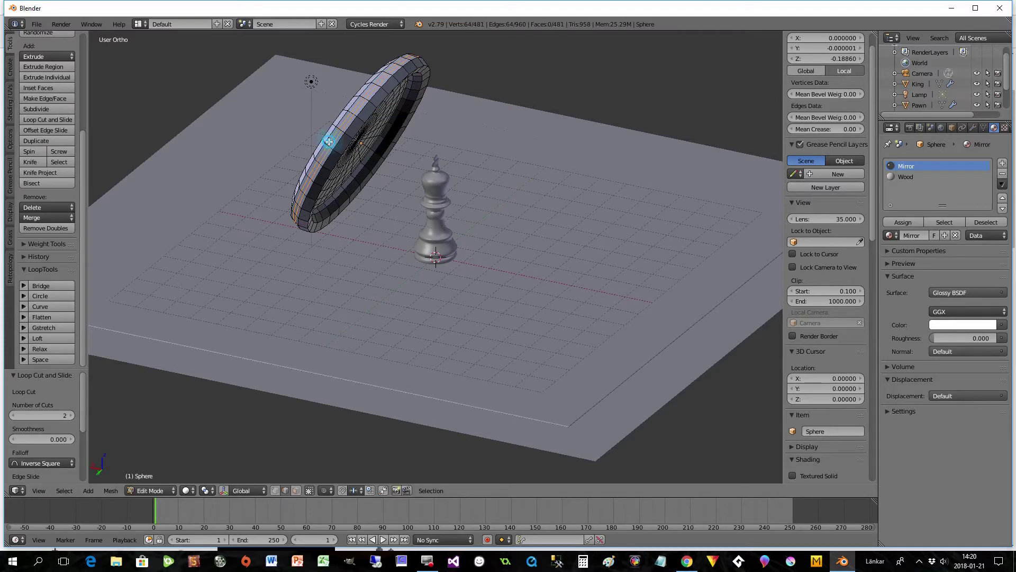
Switch to face selection and select the face loop between the two new cuts on the mirror's frame.
{"action": "left_click", "coordinate": [296, 492]}
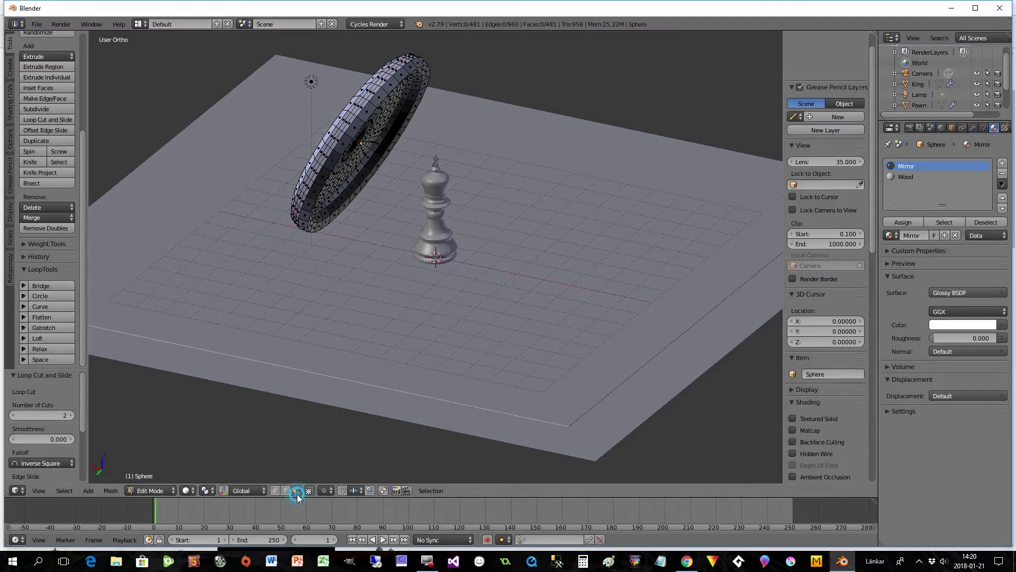
{"action": "scroll", "coordinate": [356, 201], "scroll_direction": "up", "scroll_amount": 1}
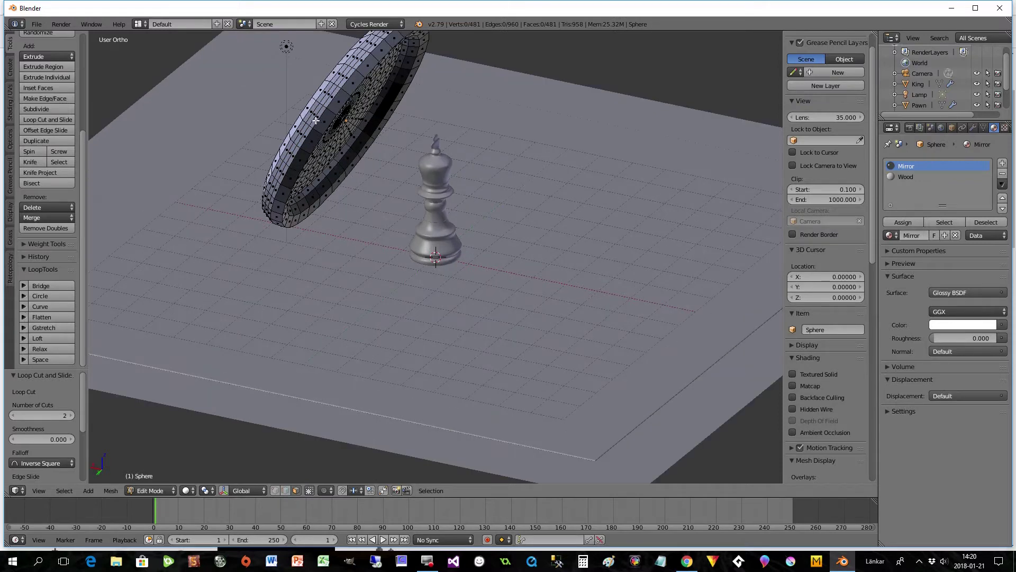
{"action": "scroll", "coordinate": [330, 125], "scroll_direction": "up", "scroll_amount": 2}
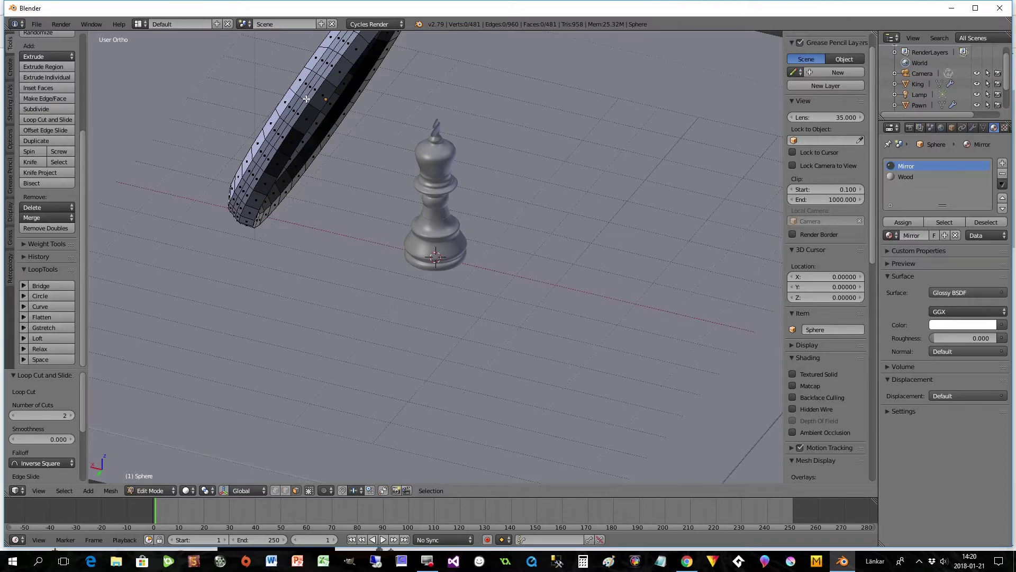
{"action": "right_click", "coordinate": [300, 98], "text": "alt"}
{"action": "mouse_move", "coordinate": [519, 211]}
{"action": "middle_mouse_down"}
{"action": "mouse_move", "coordinate": [532, 212]}
{"action": "mouse_move", "coordinate": [524, 206]}
{"action": "middle_mouse_up"}
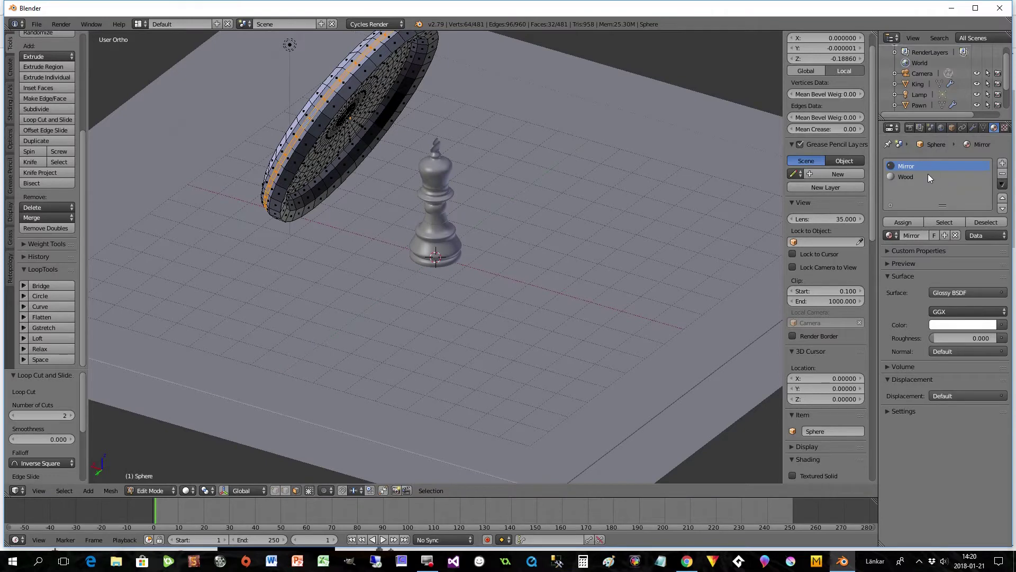
Add a new material slot to the mirror with a new material named Light.
{"action": "left_click", "coordinate": [1002, 163]}
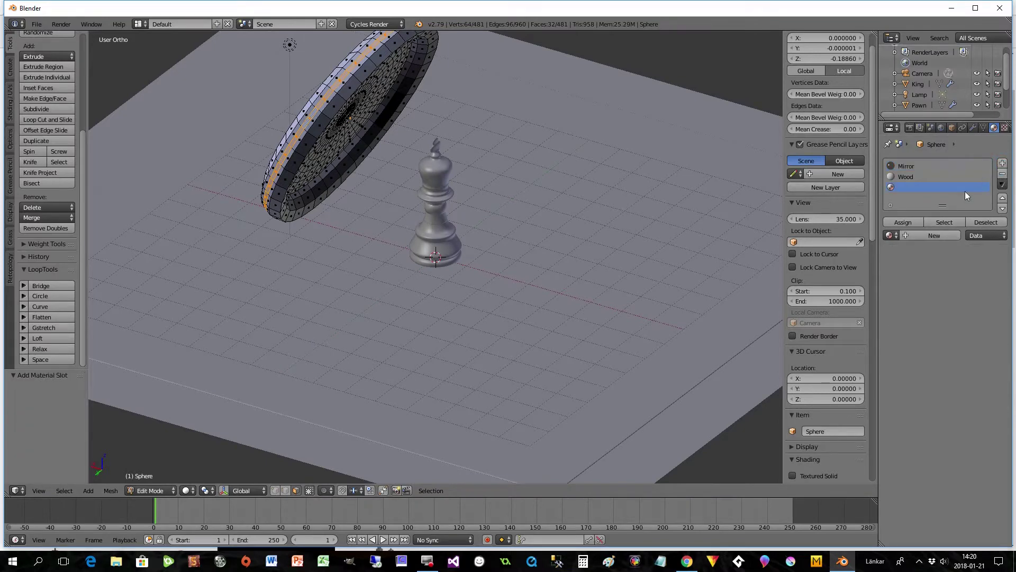
{"action": "left_click", "coordinate": [912, 234]}
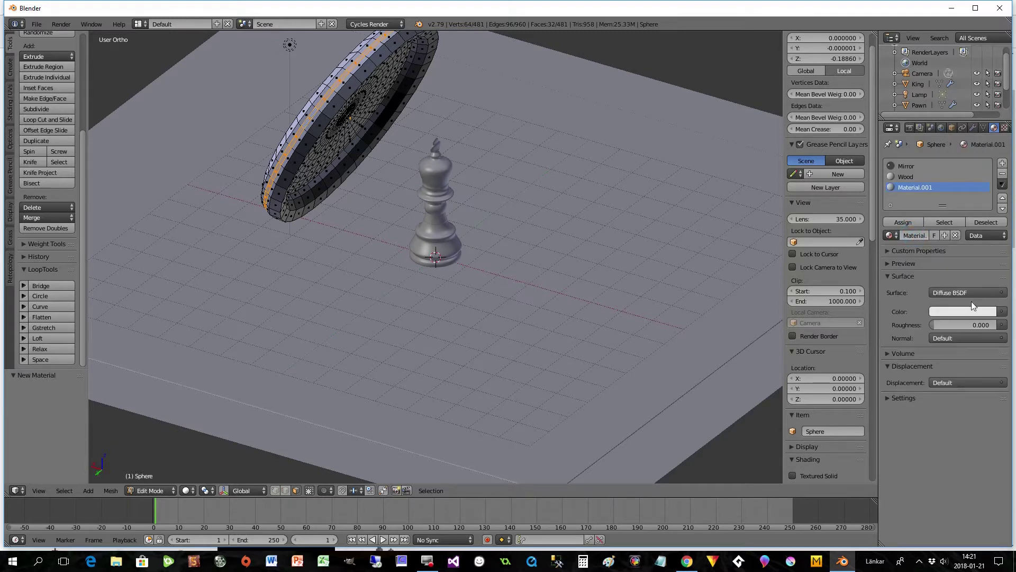
{"action": "left_click", "coordinate": [921, 241]}
{"action": "type", "text": "Ligh"}
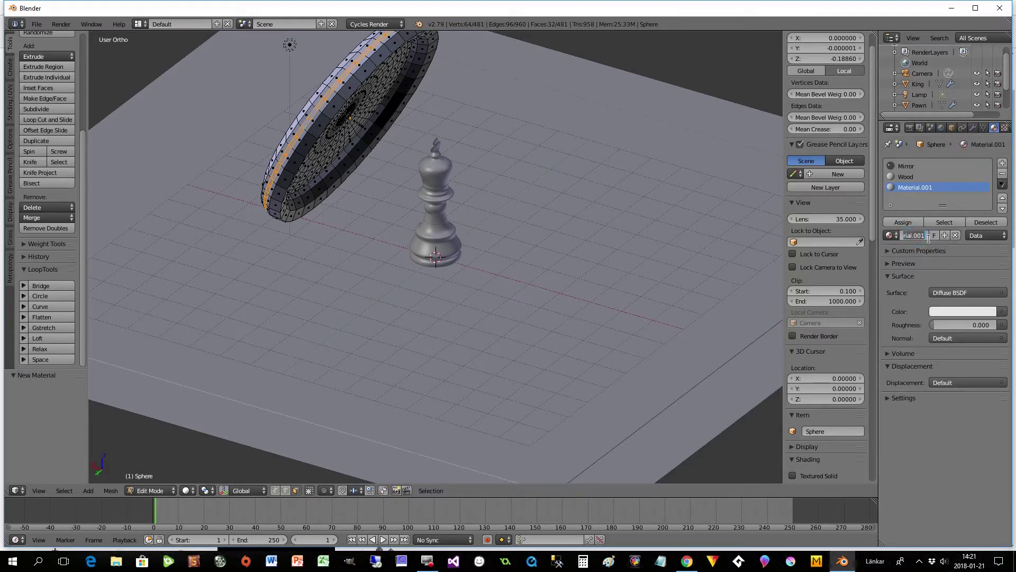
{"action": "type", "text": "t"}
{"action": "key", "text": "Return"}
Make the Light material an Emission shader with strength 6.9 and assign it to the selected face loop.
{"action": "left_click", "coordinate": [938, 292]}
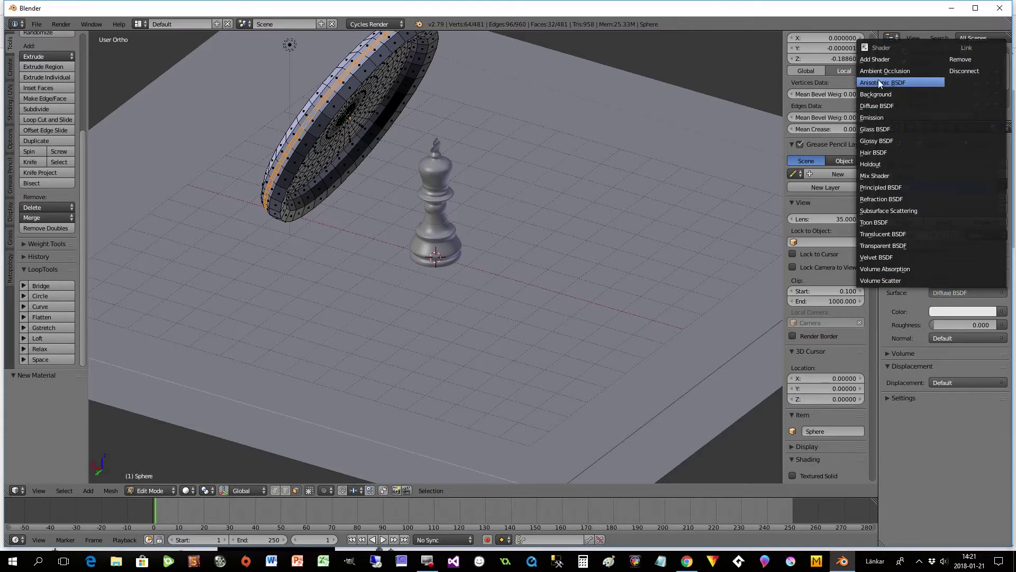
{"action": "left_click", "coordinate": [875, 117]}
{"action": "mouse_move", "coordinate": [955, 324]}
{"action": "left_mouse_down"}
{"action": "mouse_move", "coordinate": [985, 324]}
{"action": "mouse_move", "coordinate": [941, 325]}
{"action": "left_mouse_up"}
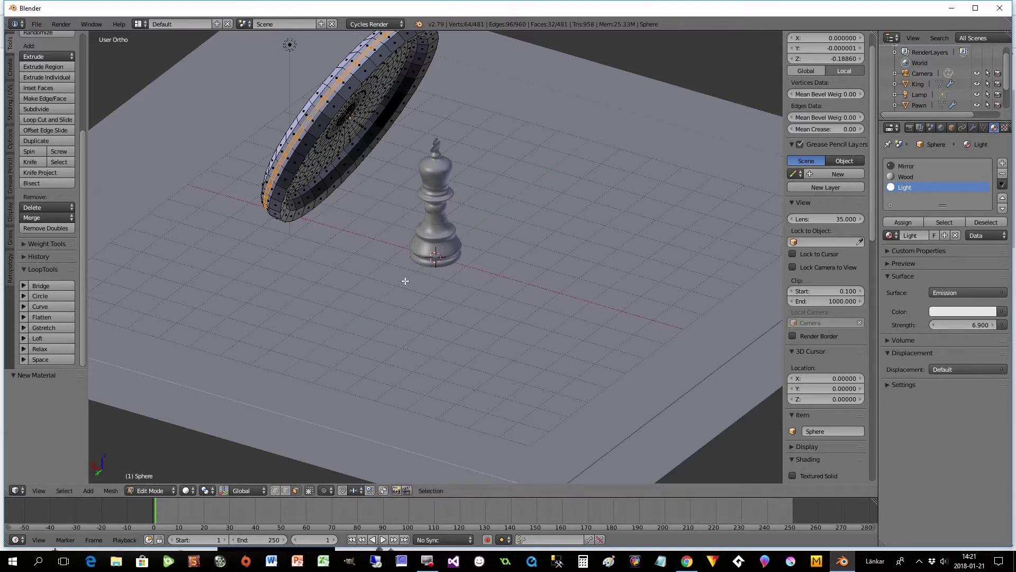
{"action": "left_click", "coordinate": [896, 222]}
Leave mesh editing, add a Subdivision Surface modifier with 2 view subdivisions to the mirror and shade it smooth.
{"action": "key", "text": "Tab"}
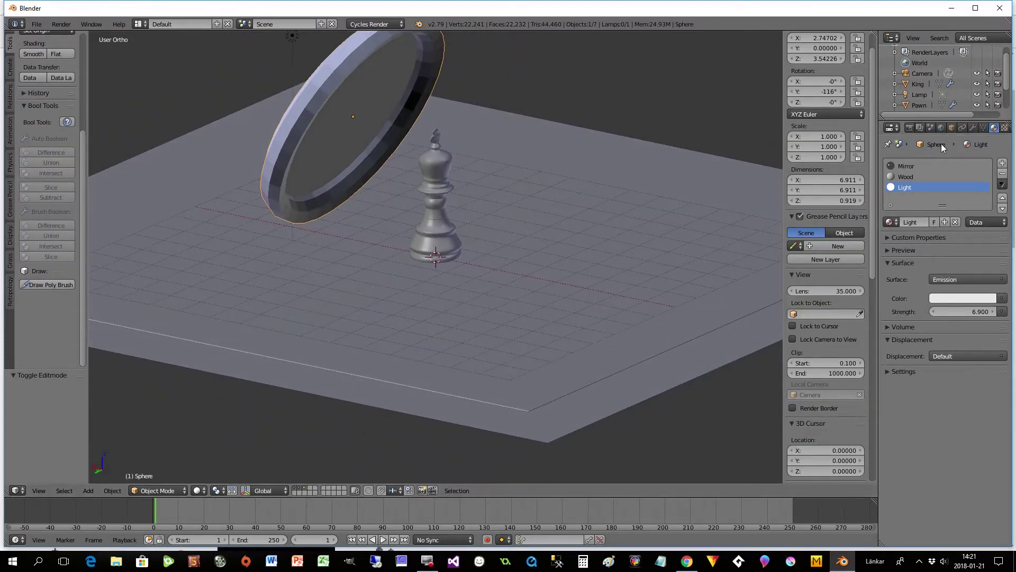
{"action": "left_click", "coordinate": [973, 128]}
{"action": "left_click", "coordinate": [905, 164]}
{"action": "left_click", "coordinate": [811, 339]}
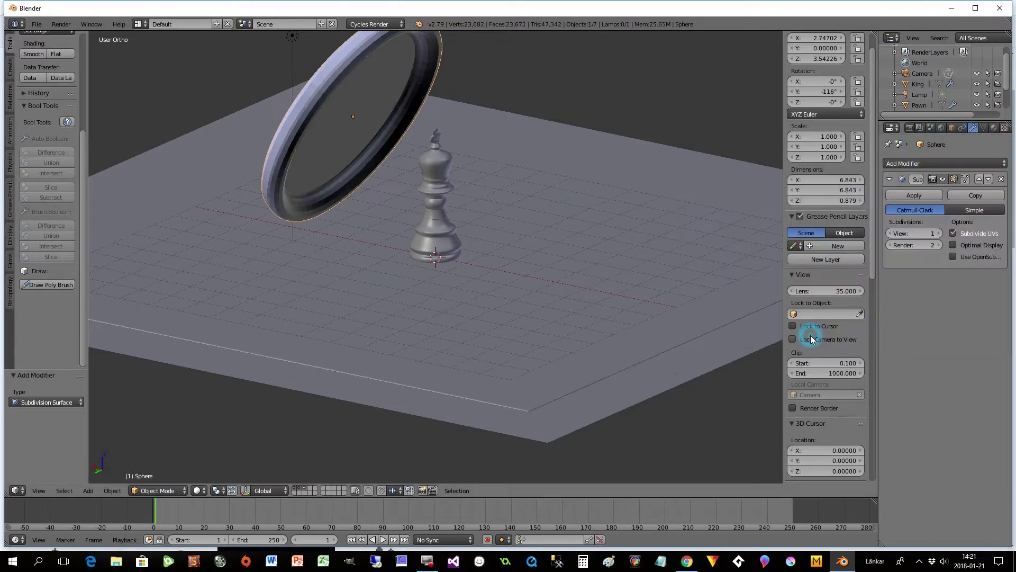
{"action": "left_click", "coordinate": [938, 233]}
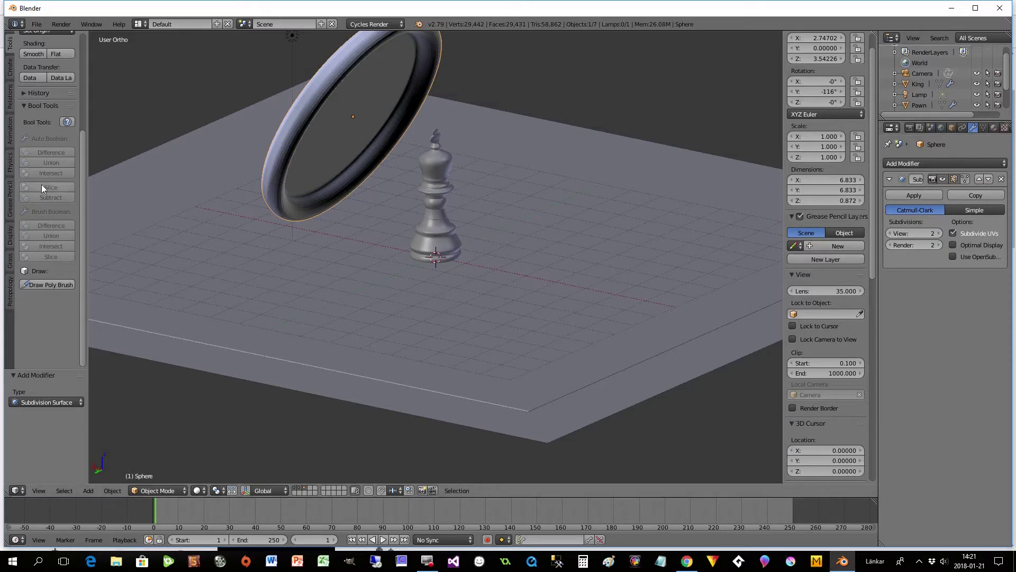
{"action": "left_click", "coordinate": [30, 55]}
{"action": "mouse_move", "coordinate": [287, 202]}
{"action": "middle_mouse_down"}
{"action": "mouse_move", "coordinate": [337, 199]}
{"action": "mouse_move", "coordinate": [338, 227]}
{"action": "mouse_move", "coordinate": [279, 209]}
{"action": "mouse_move", "coordinate": [295, 204]}
{"action": "middle_mouse_up"}
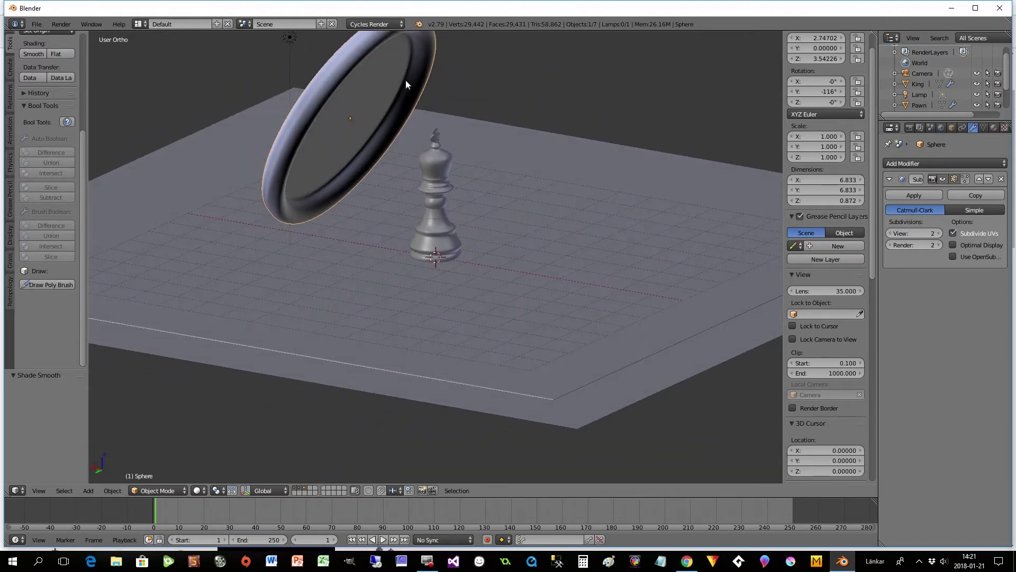
Recalculate the normals of the mirror's whole mesh and return to object mode.
{"action": "key", "text": "Tab"}
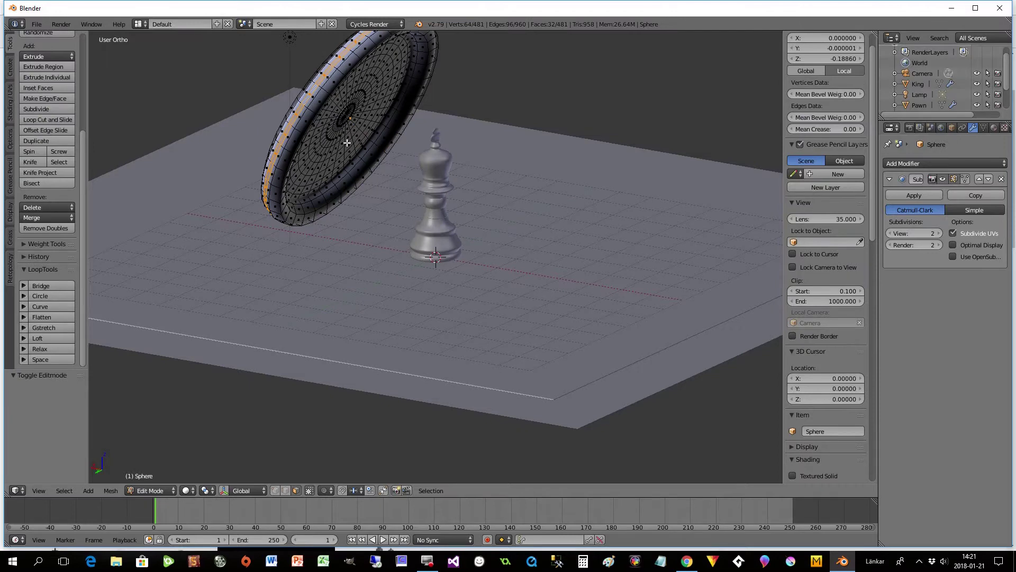
{"action": "key", "text": "a"}
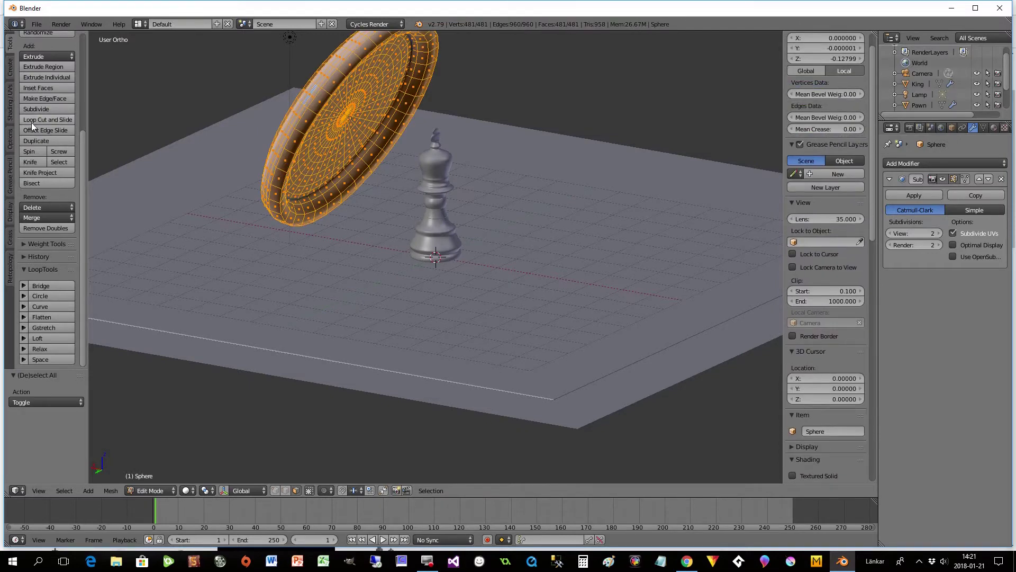
{"action": "left_click", "coordinate": [11, 105]}
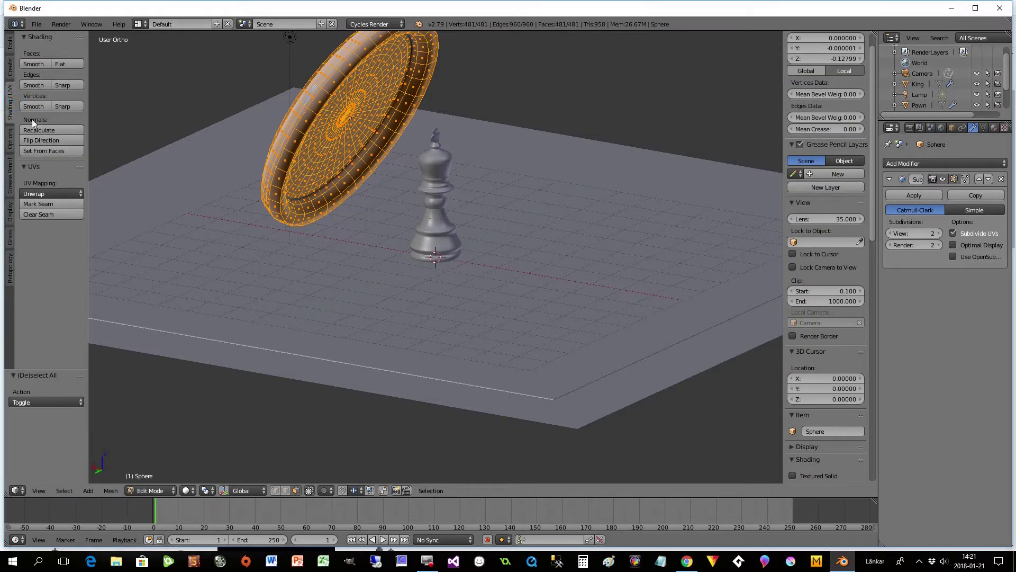
{"action": "left_click", "coordinate": [51, 131]}
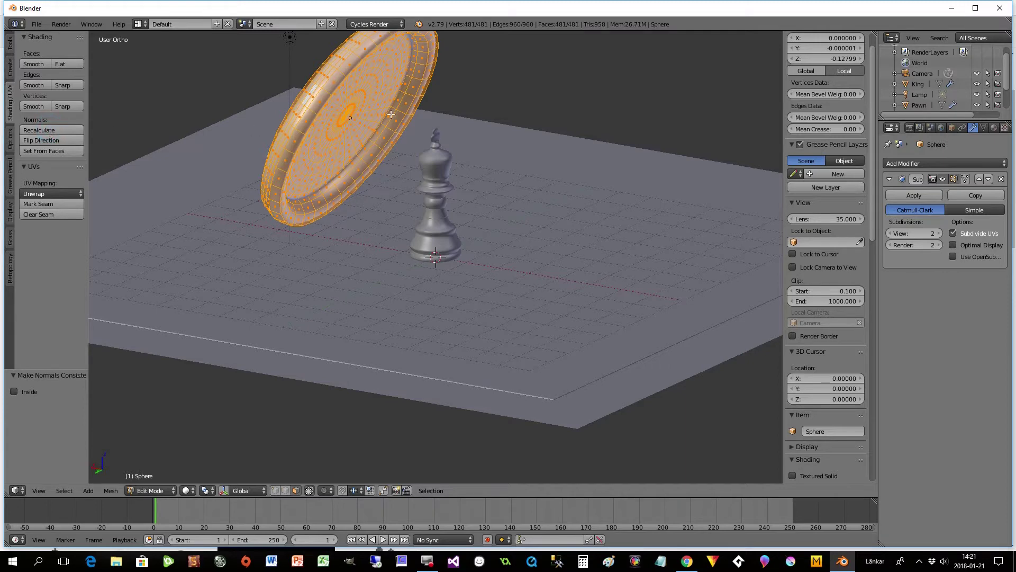
{"action": "key", "text": "Tab"}
{"action": "mouse_move", "coordinate": [364, 144]}
{"action": "middle_mouse_down"}
{"action": "mouse_move", "coordinate": [337, 141]}
{"action": "mouse_move", "coordinate": [376, 147]}
{"action": "middle_mouse_up"}
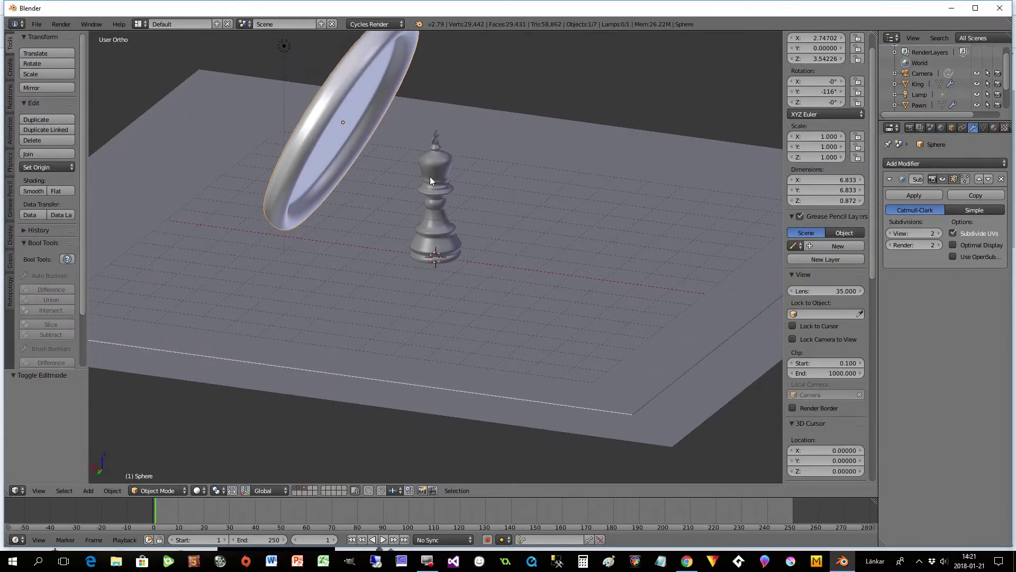
Switch to the camera view, lock the camera to the view and reframe it on the mirror and king.
{"action": "mouse_move", "coordinate": [430, 176]}
{"action": "middle_mouse_down"}
{"action": "mouse_move", "coordinate": [458, 184]}
{"action": "mouse_move", "coordinate": [443, 166]}
{"action": "middle_mouse_up"}
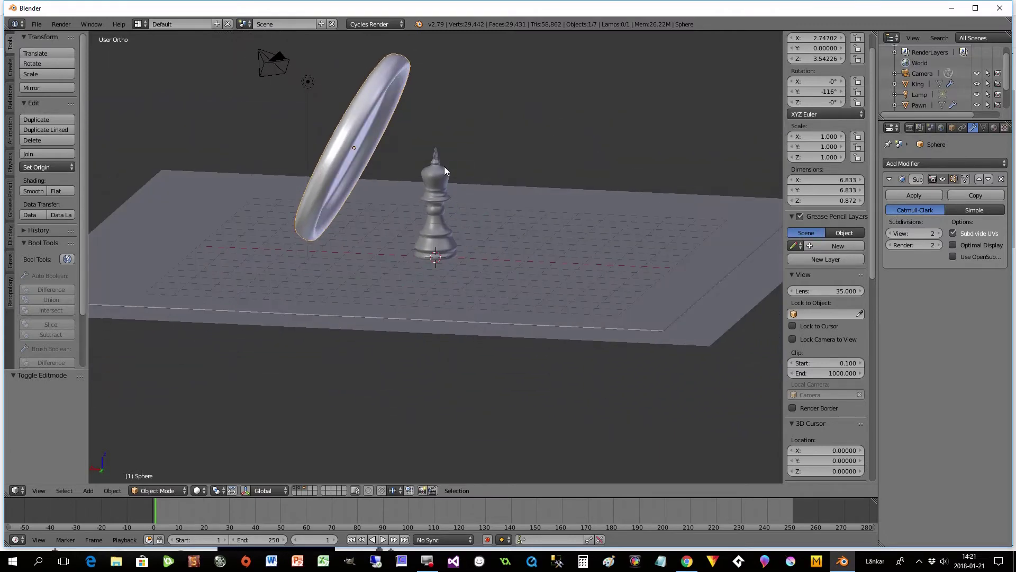
{"action": "left_click", "coordinate": [43, 490]}
{"action": "left_click", "coordinate": [55, 452]}
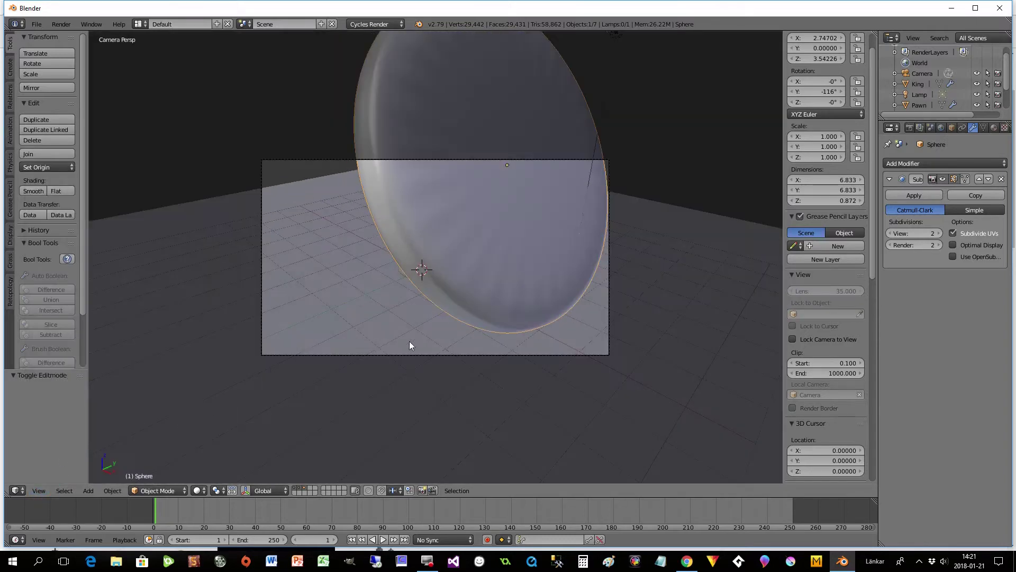
{"action": "left_click", "coordinate": [792, 340]}
{"action": "middle_click_drag", "start_coordinate": [721, 331], "coordinate": [503, 303]}
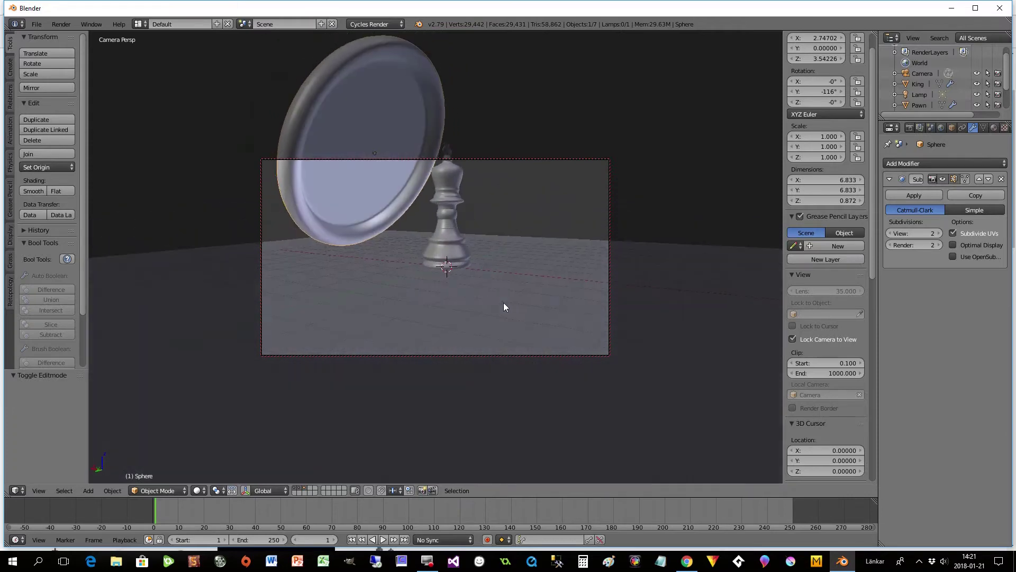
{"action": "middle_click_drag", "start_coordinate": [573, 295], "coordinate": [596, 369]}
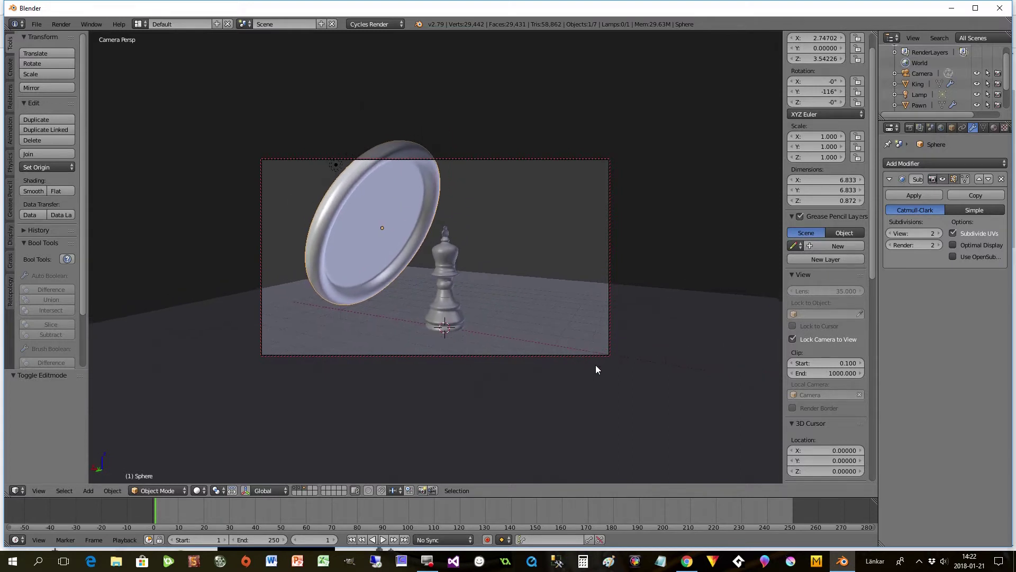
Delete the lamp from the scene.
{"action": "right_click", "coordinate": [336, 164]}
{"action": "key", "text": "x"}
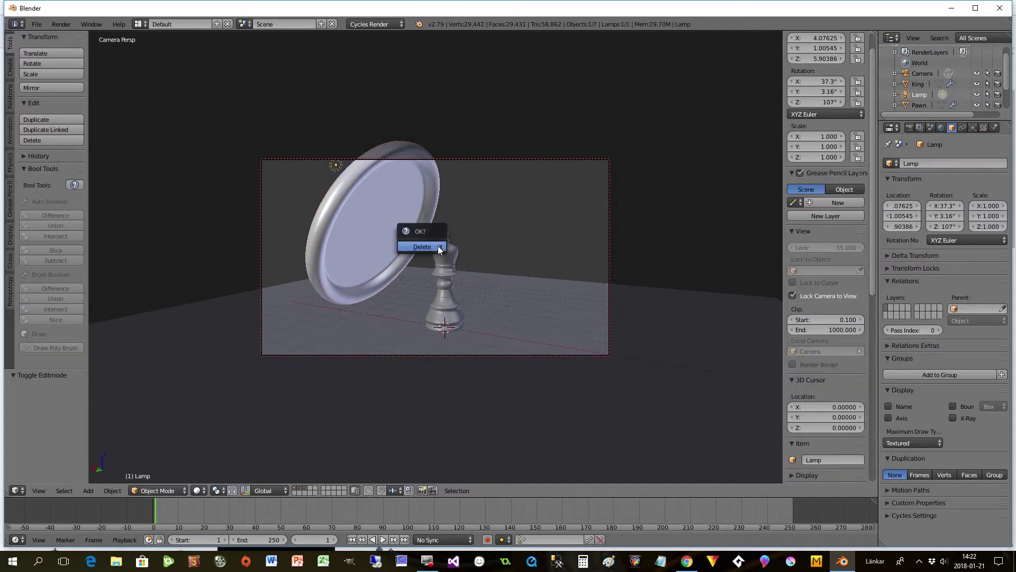
{"action": "left_click", "coordinate": [430, 245]}
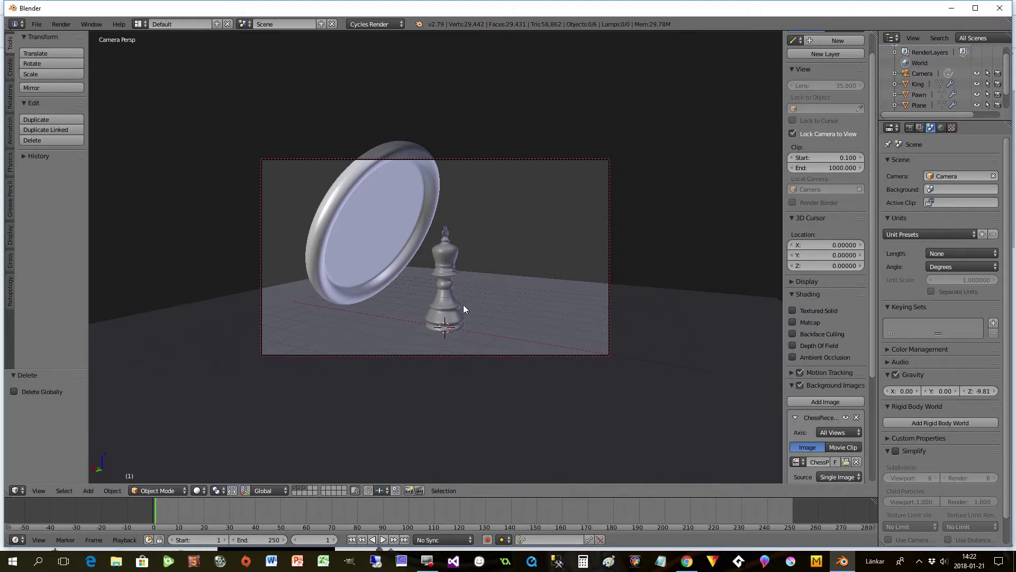
Add a UV sphere at the king's base and scale it up by about 8.89.
{"action": "key", "text": "shift+a"}
{"action": "mouse_move", "coordinate": [457, 300]}
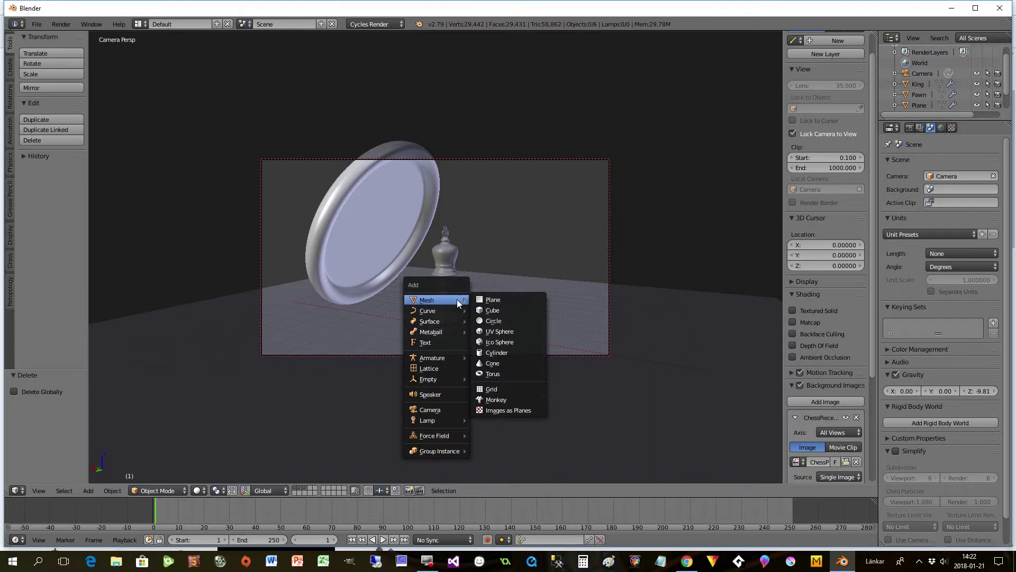
{"action": "left_click", "coordinate": [506, 331]}
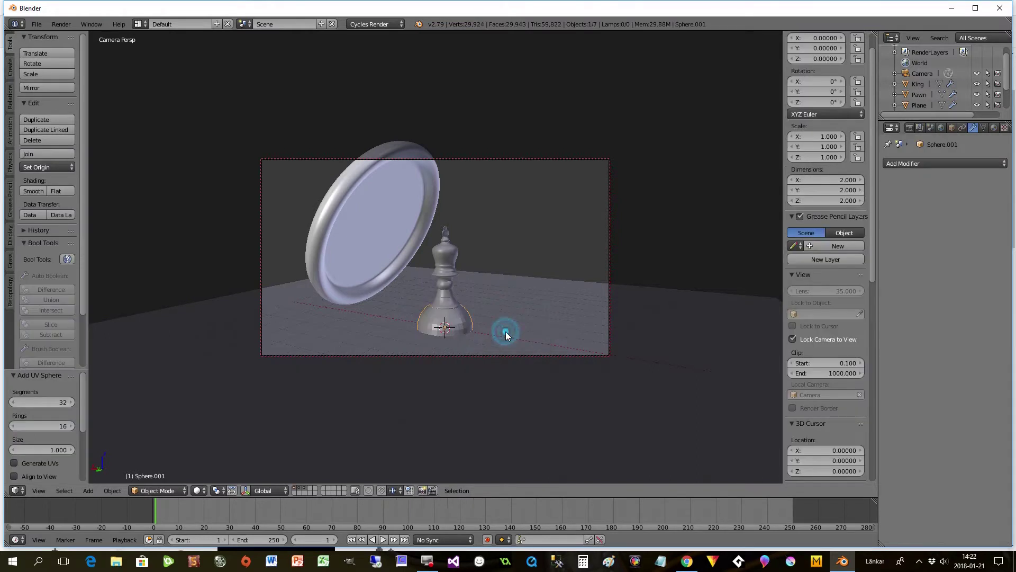
{"action": "key", "text": "s"}
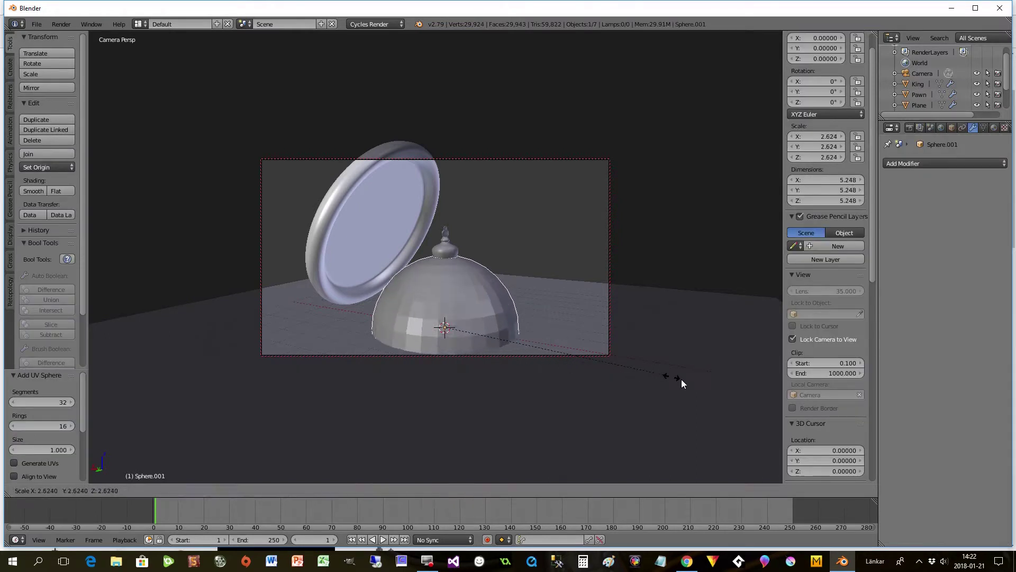
{"action": "left_click", "coordinate": [524, 398]}
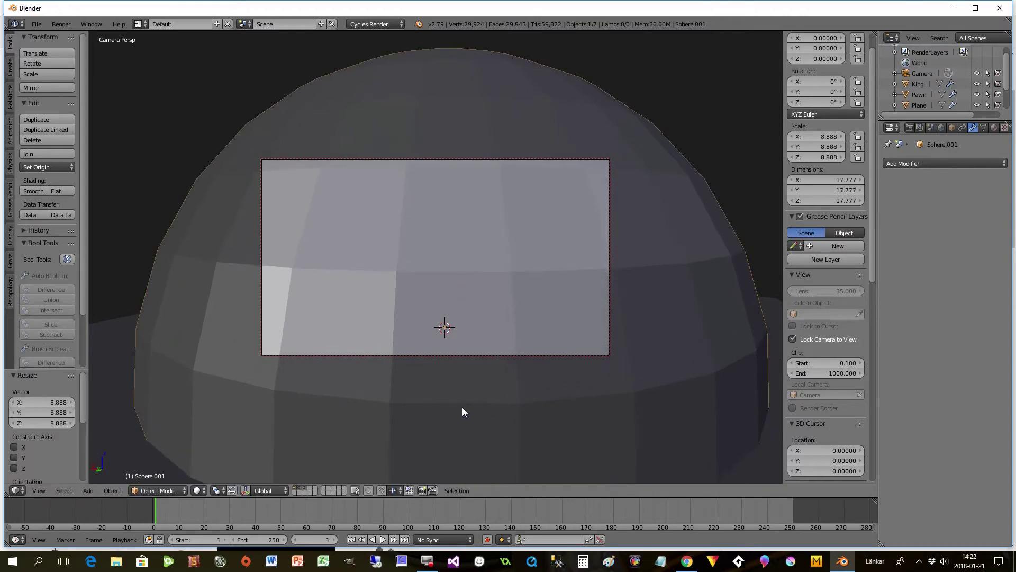
Apply the sphere's scale and raise it about 4.1 units along Z.
{"action": "left_click", "coordinate": [112, 490]}
{"action": "mouse_move", "coordinate": [127, 409]}
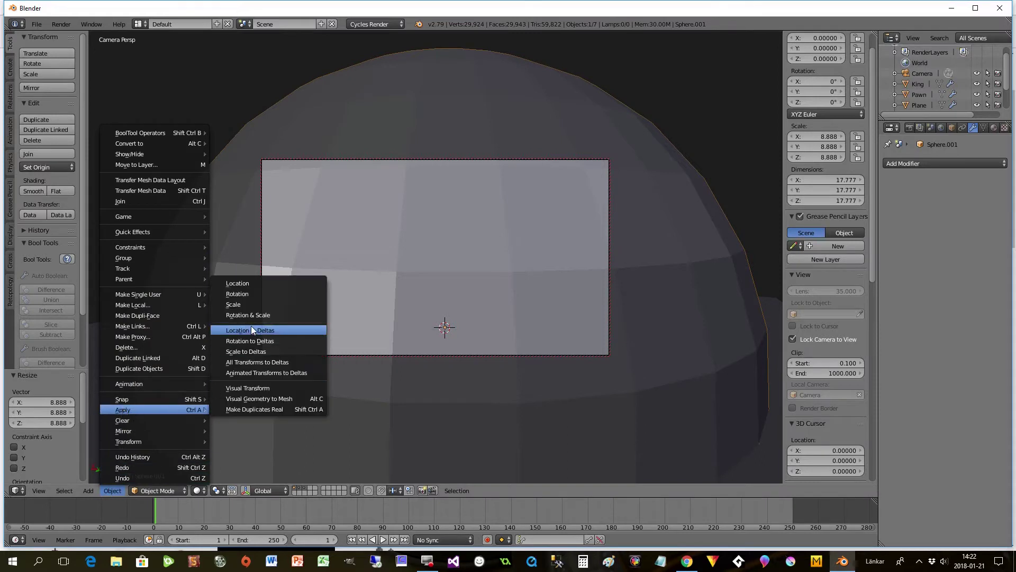
{"action": "left_click", "coordinate": [255, 304]}
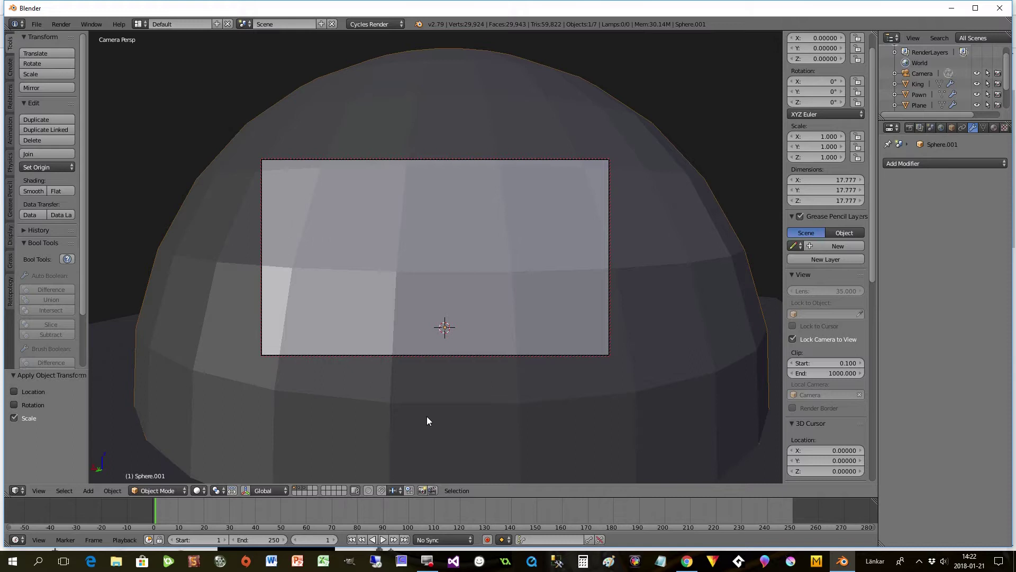
{"action": "key", "text": "g"}
{"action": "key", "text": "z"}
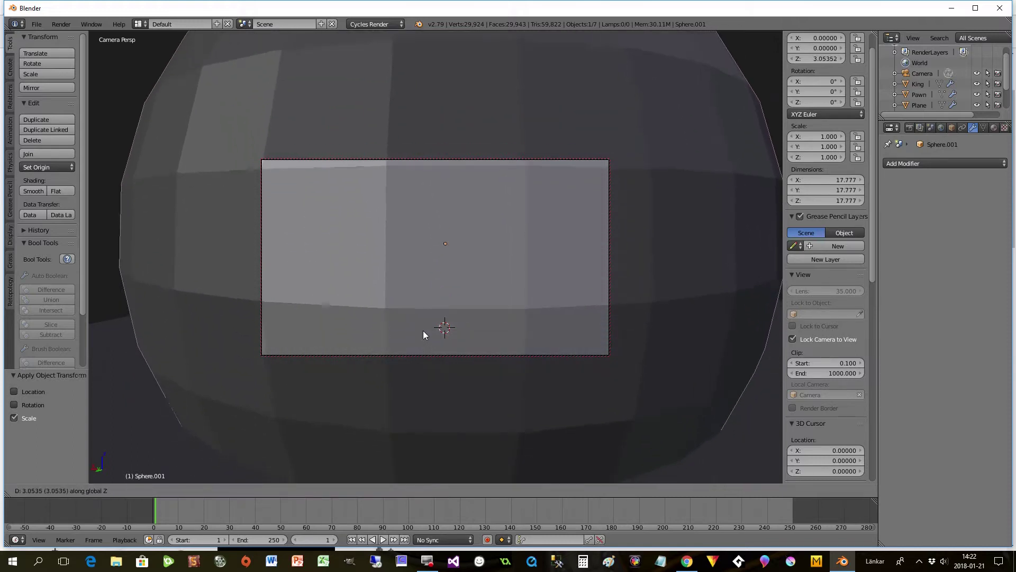
{"action": "left_click", "coordinate": [430, 303]}
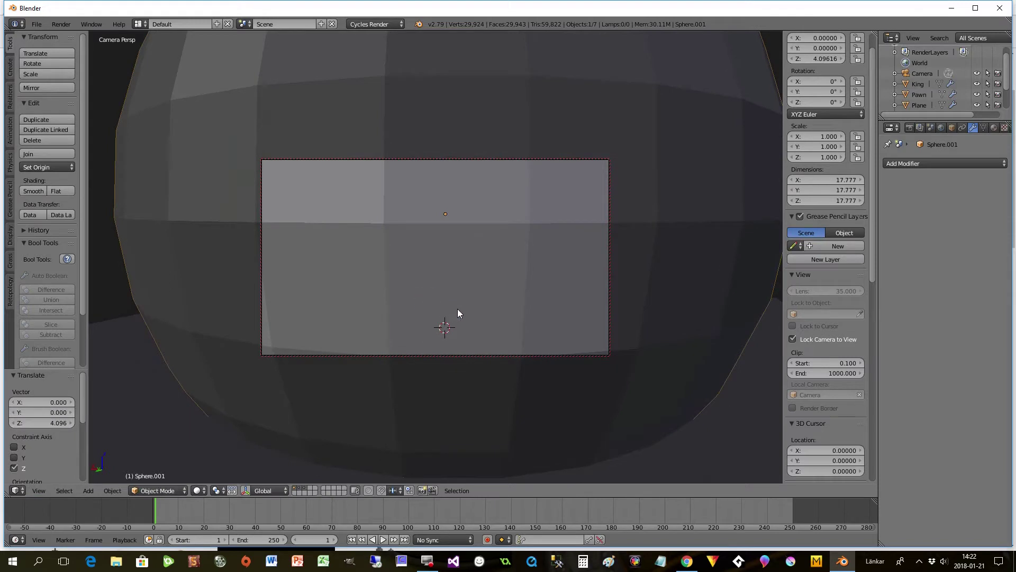
Unlock the camera from the view and open the sphere's mesh for editing in front orthographic view.
{"action": "left_click", "coordinate": [792, 339]}
{"action": "scroll", "coordinate": [650, 324], "scroll_direction": "down", "scroll_amount": 5}
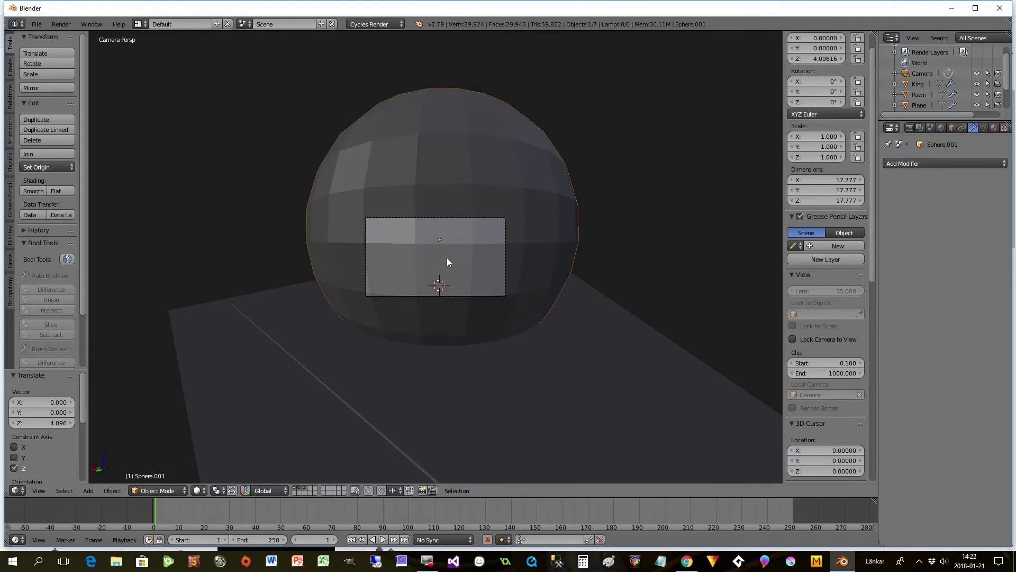
{"action": "key", "text": "Tab"}
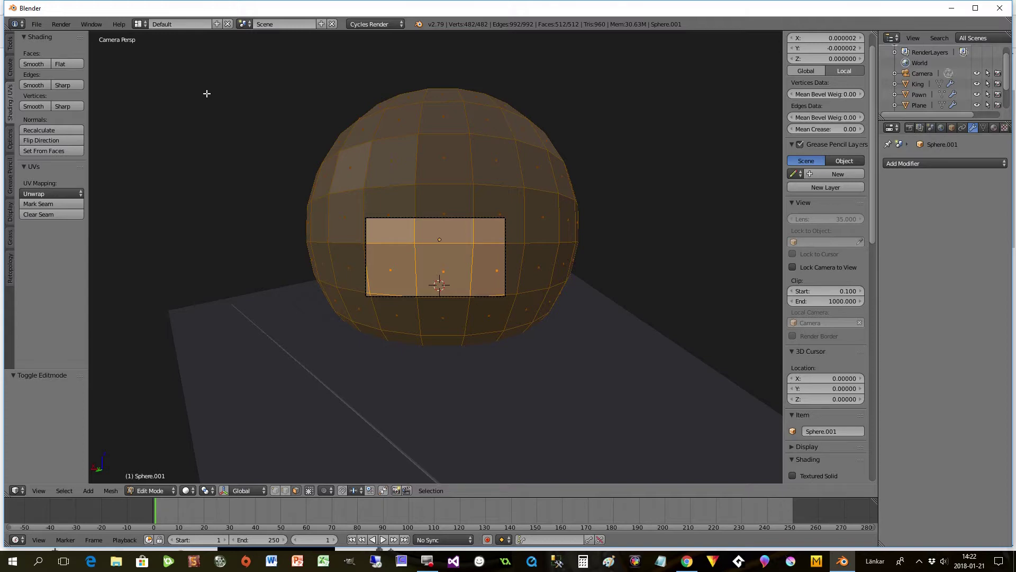
{"action": "key", "text": "KP_0"}
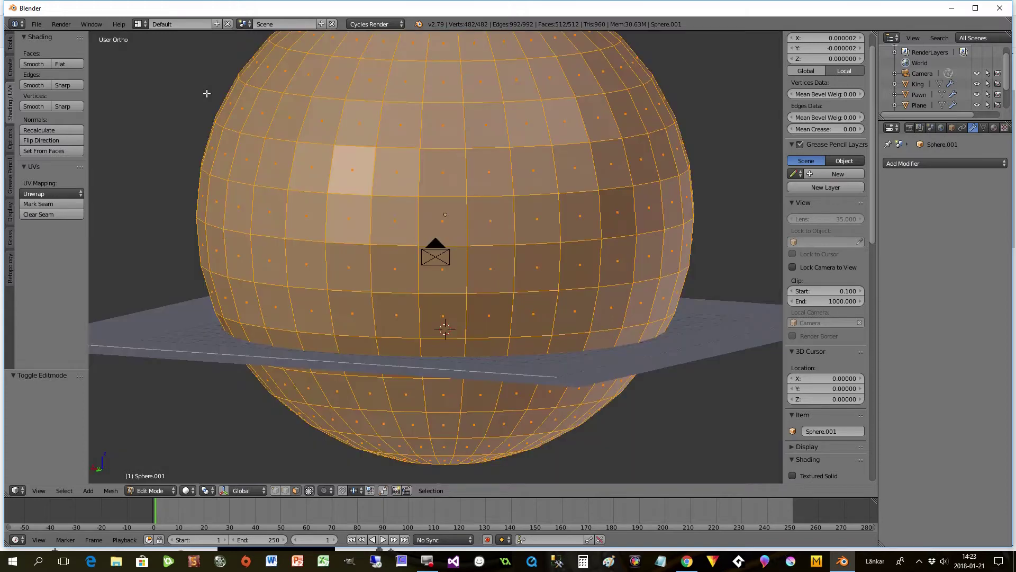
{"action": "key", "text": "KP_5"}
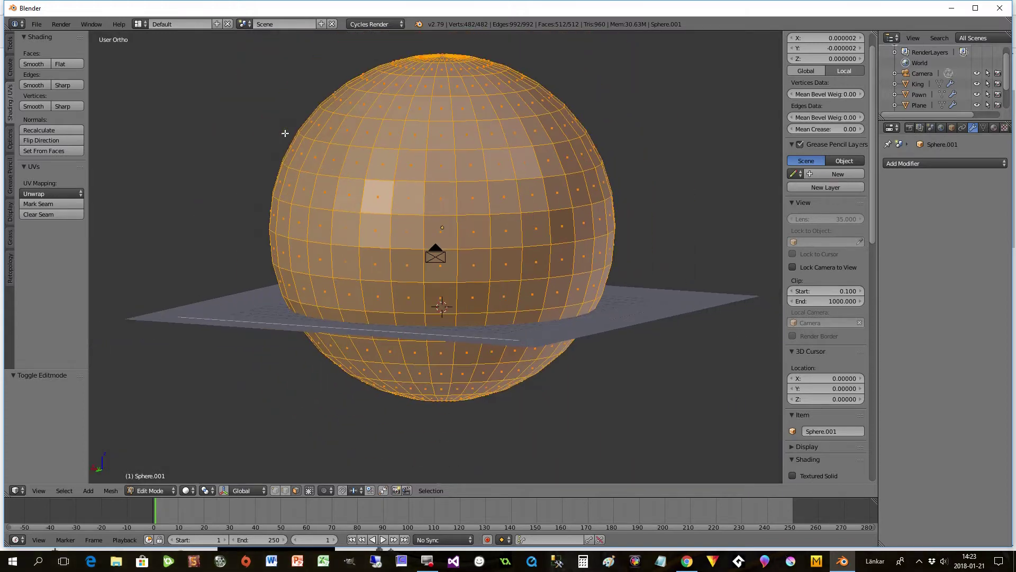
{"action": "left_click", "coordinate": [33, 490]}
{"action": "left_click", "coordinate": [64, 415]}
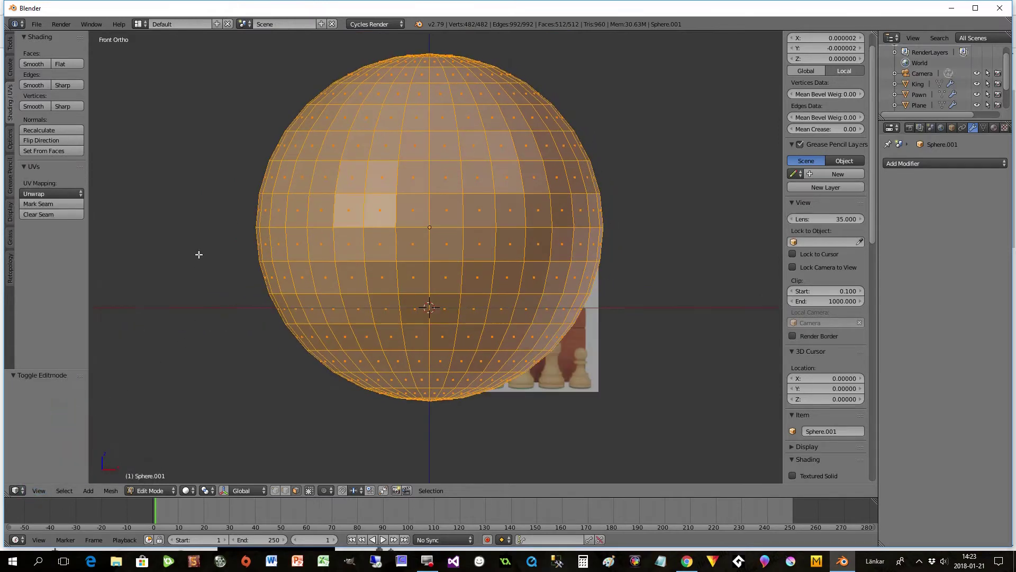
Select all faces of the sphere's upper half, front and back, and delete them.
{"action": "left_click", "coordinate": [309, 491]}
{"action": "key", "text": "a"}
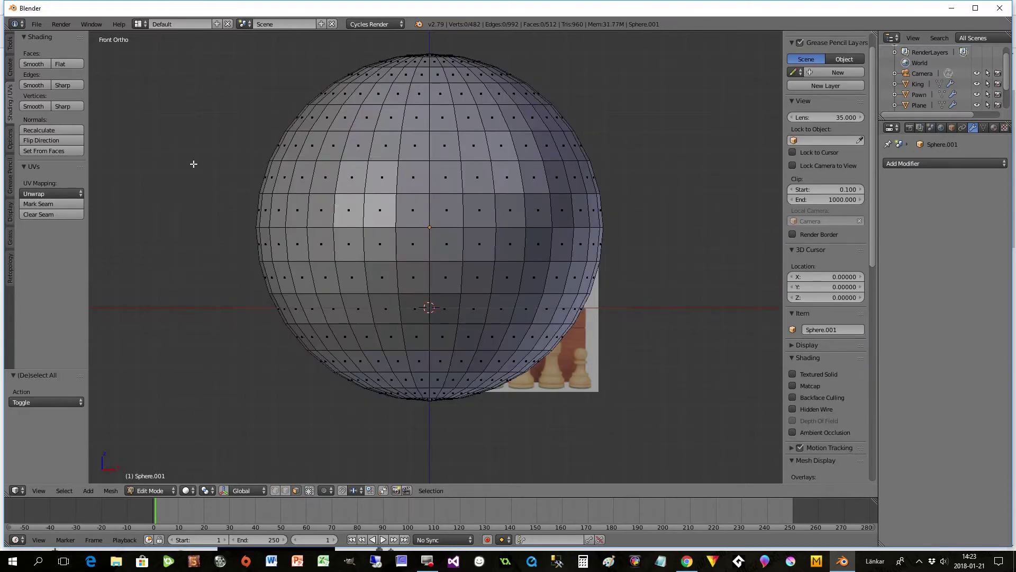
{"action": "key", "text": "b"}
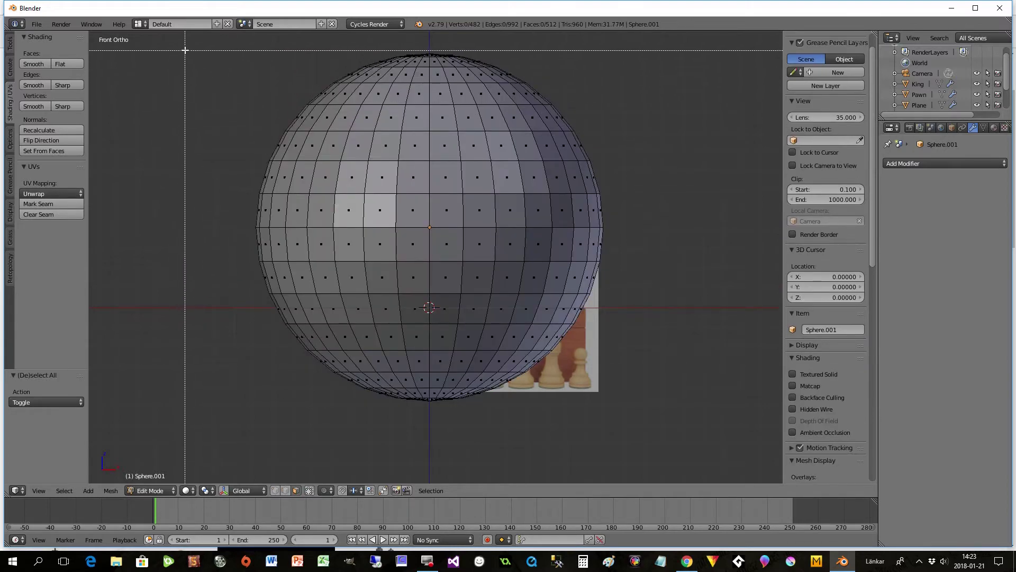
{"action": "left_click_drag", "start_coordinate": [182, 42], "coordinate": [680, 218]}
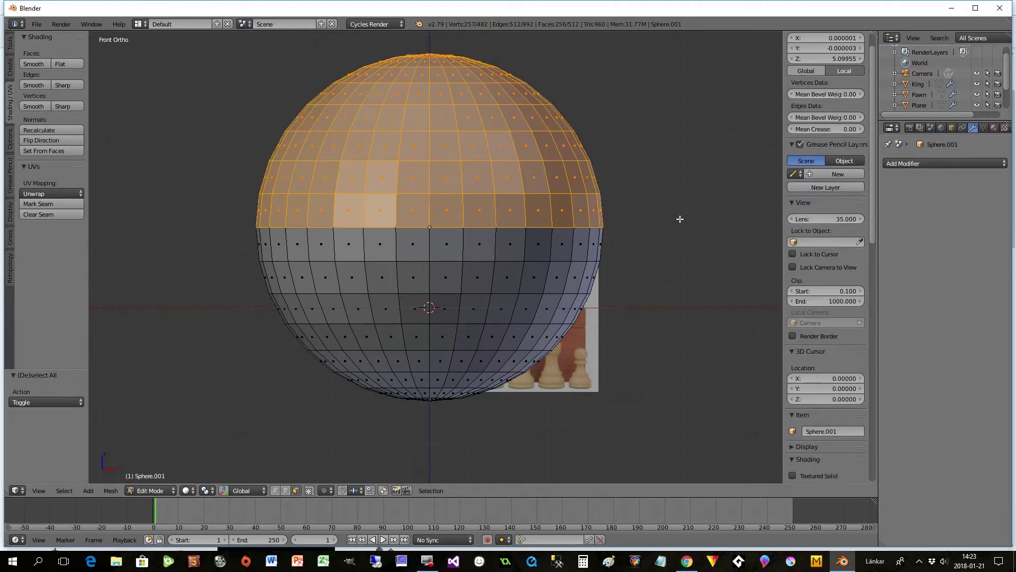
{"action": "key", "text": "x"}
{"action": "left_click", "coordinate": [647, 223]}
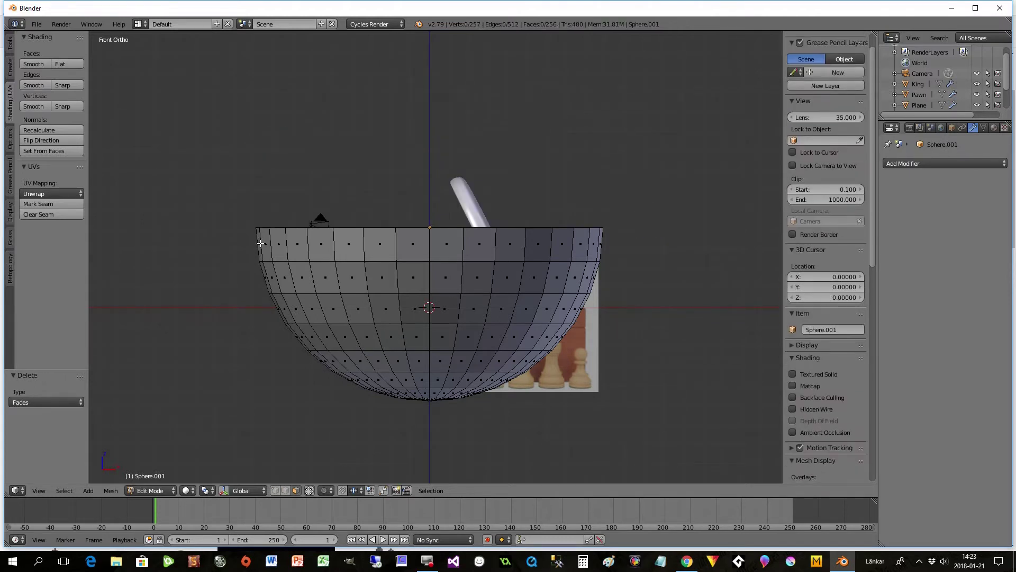
Flatten the remaining bowl to about 0.295 along Z and return to object mode in camera view.
{"action": "key", "text": "a"}
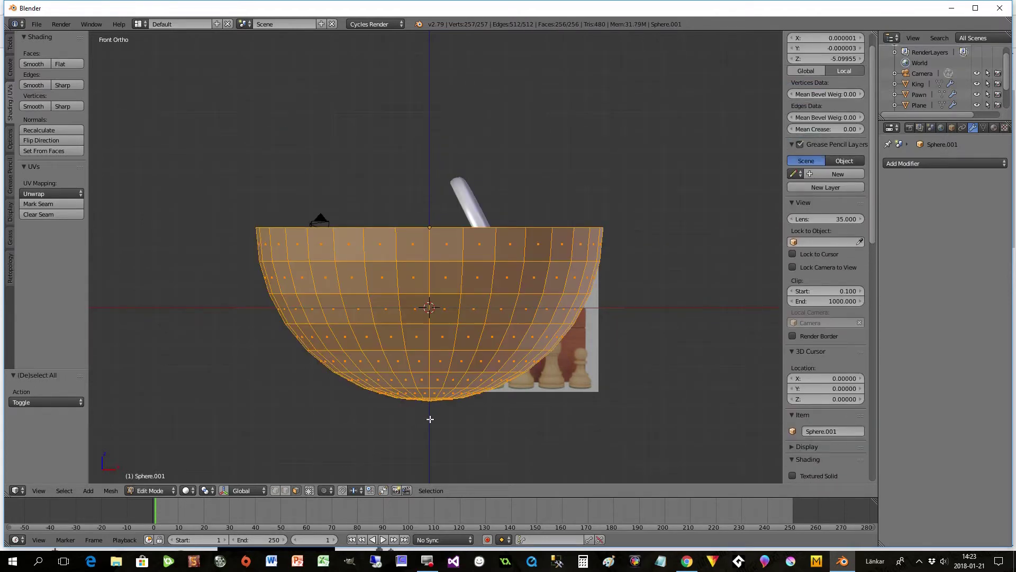
{"action": "key", "text": "s"}
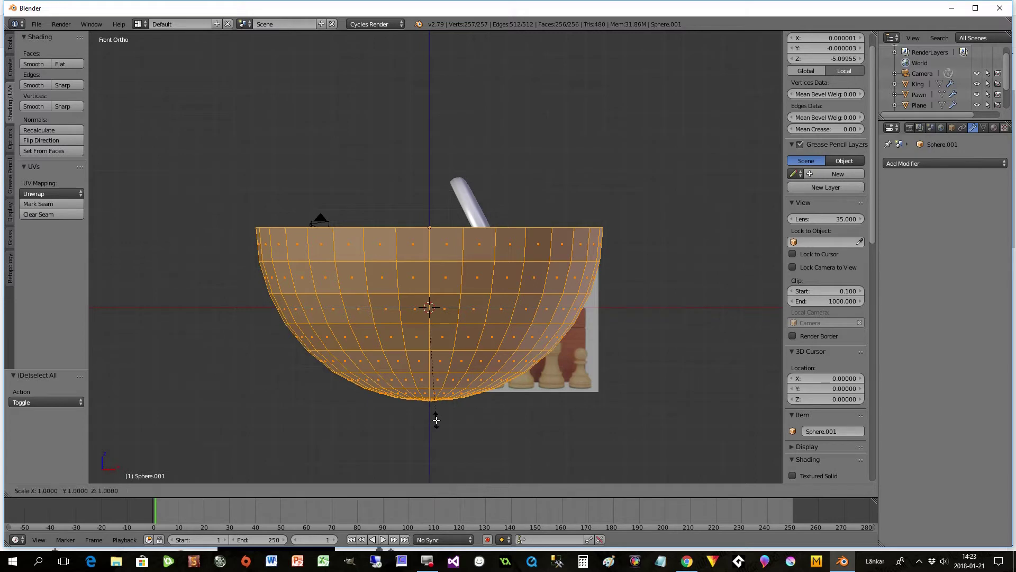
{"action": "key", "text": "z"}
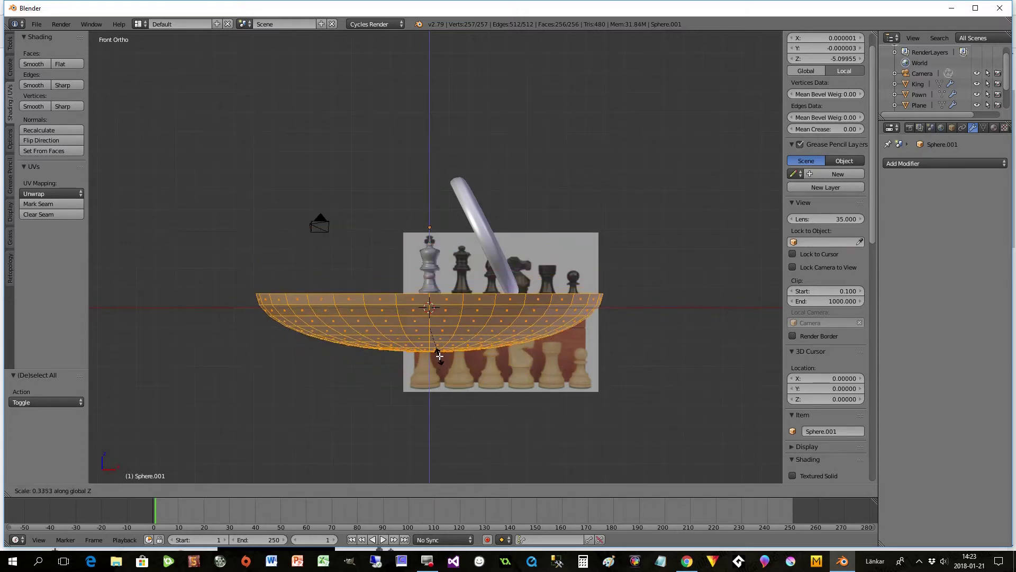
{"action": "left_click", "coordinate": [442, 354]}
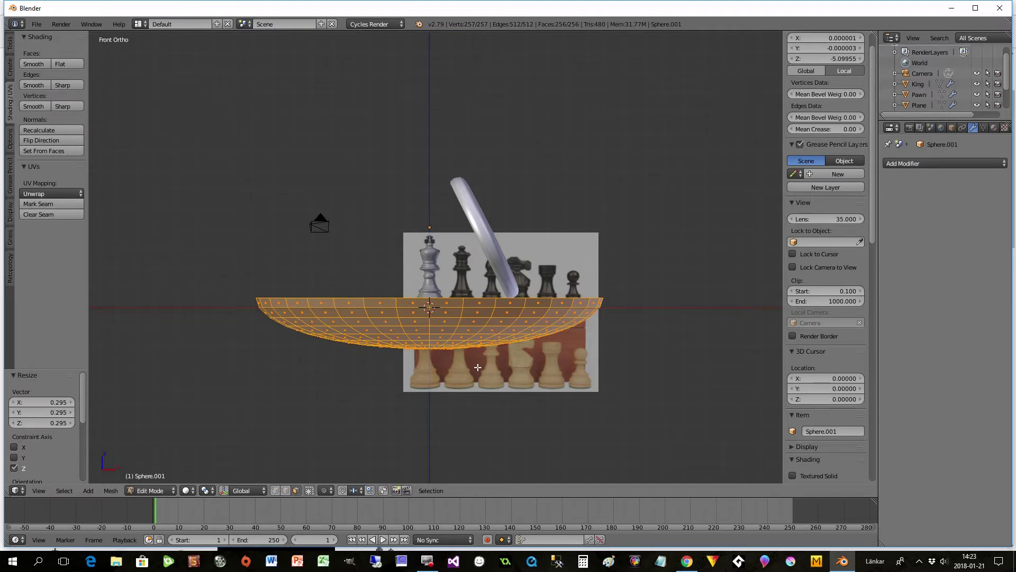
{"action": "key", "text": "Tab"}
{"action": "scroll", "coordinate": [478, 360], "scroll_direction": "down", "scroll_amount": 1}
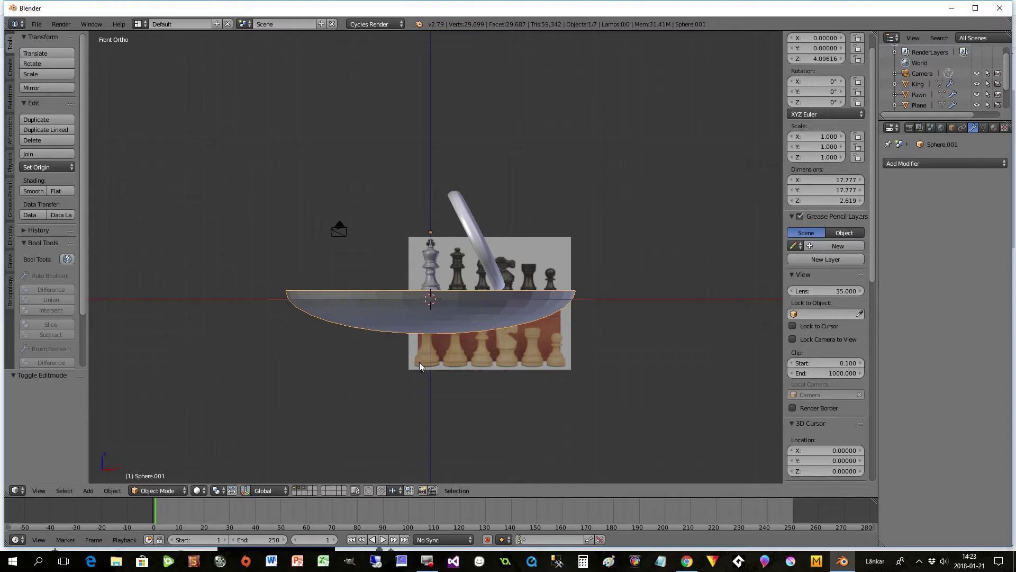
{"action": "left_click", "coordinate": [40, 490]}
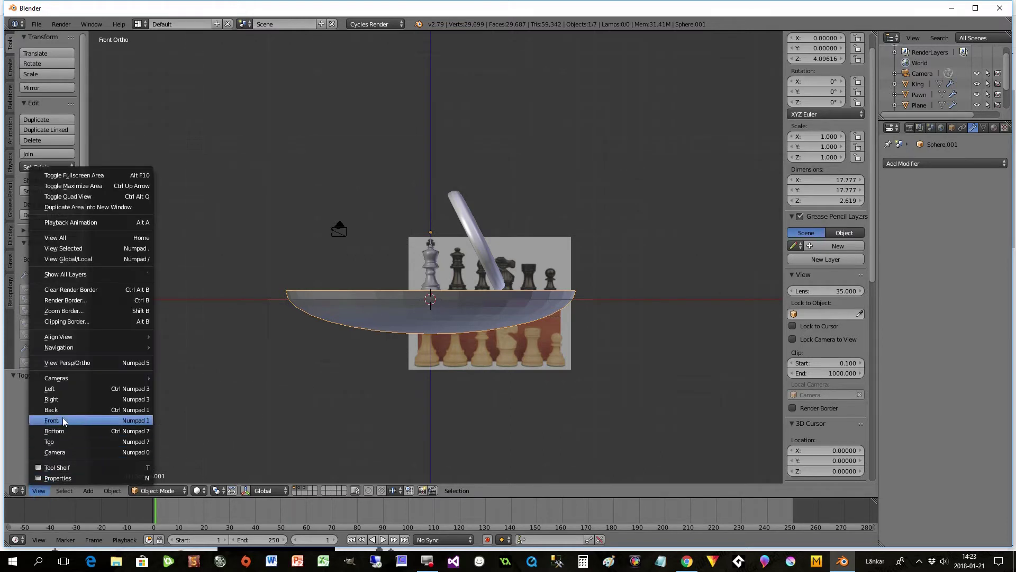
{"action": "left_click", "coordinate": [58, 452]}
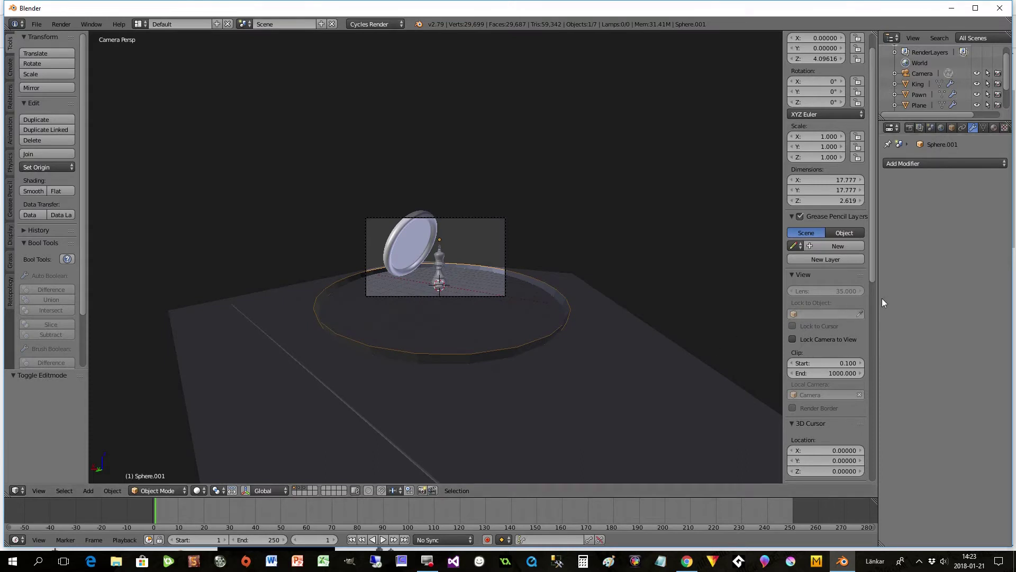
Tilt the bowl -110° about the global X axis as seen through the camera.
{"action": "key", "text": "KP_5"}
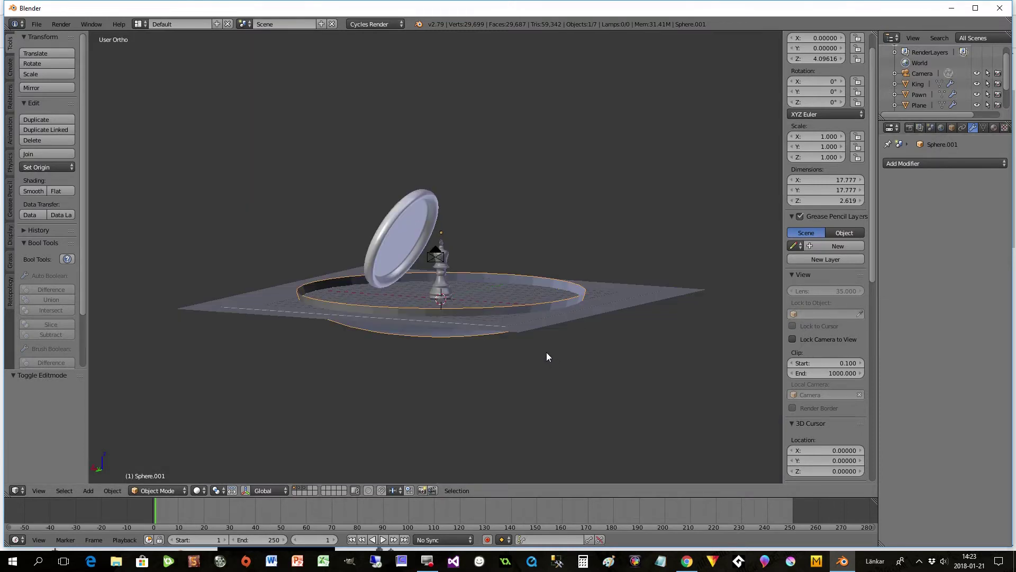
{"action": "left_click", "coordinate": [41, 490]}
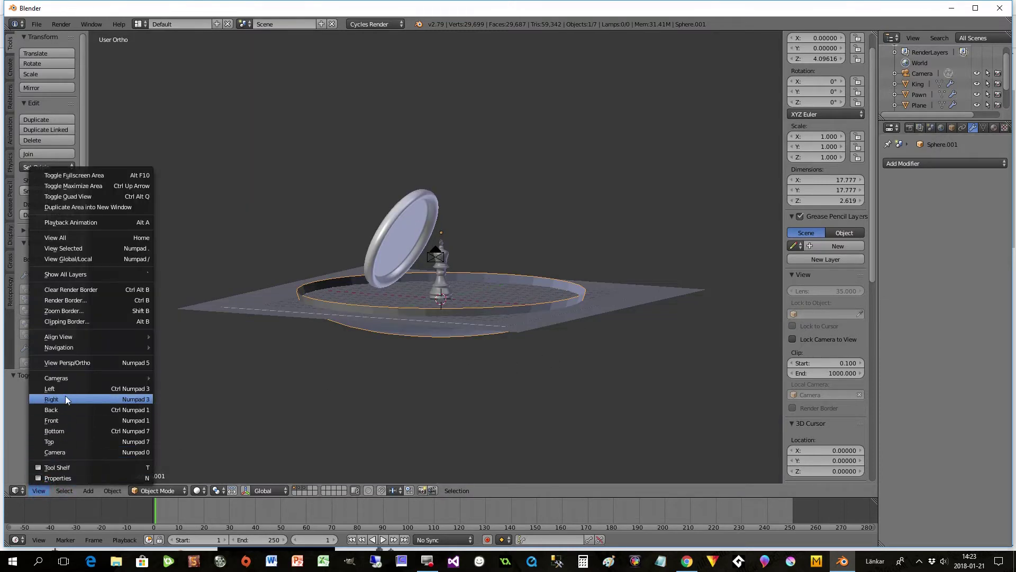
{"action": "left_click", "coordinate": [59, 453]}
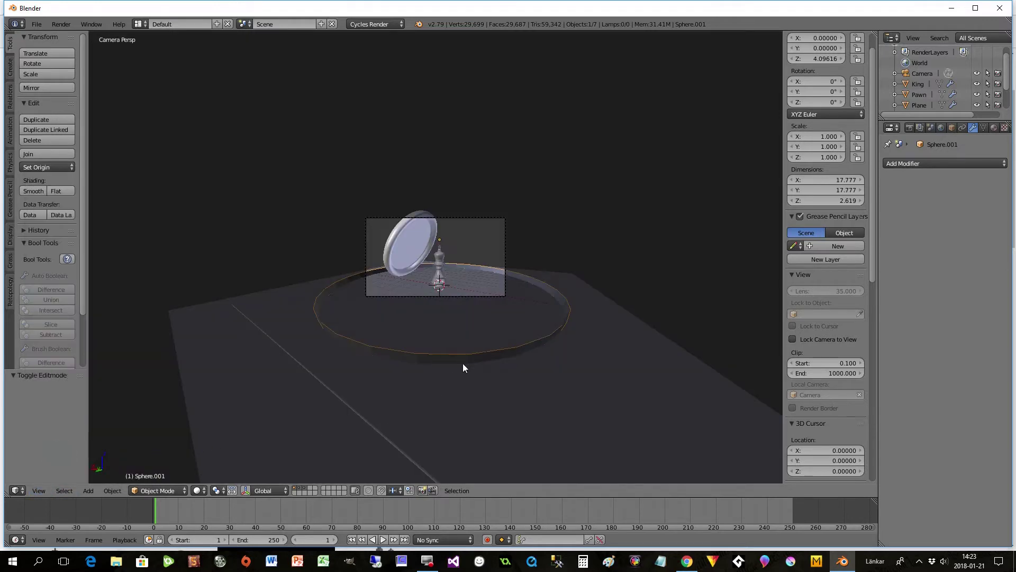
{"action": "key", "text": "r"}
{"action": "key", "text": "x"}
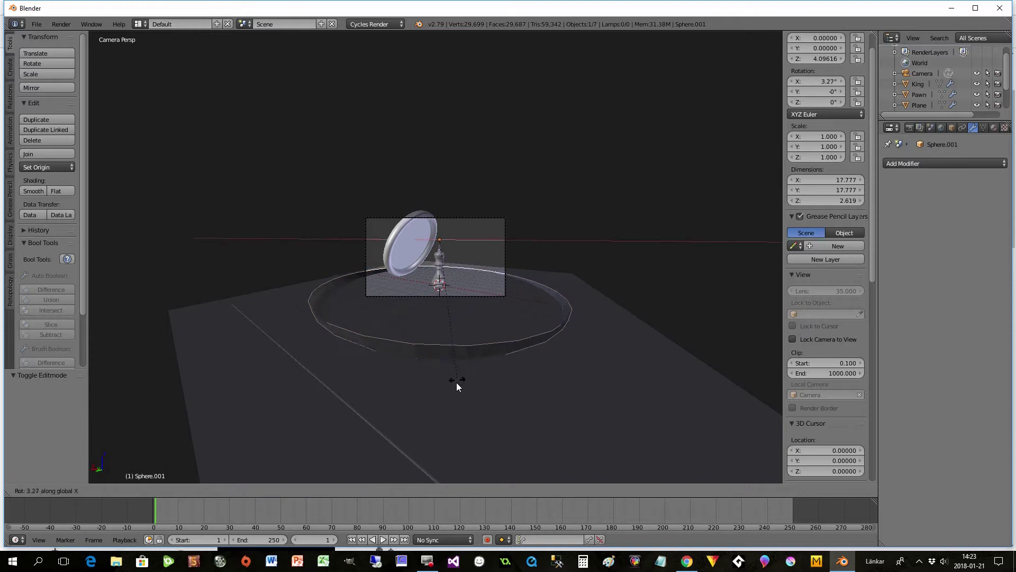
{"action": "left_click", "coordinate": [465, 228]}
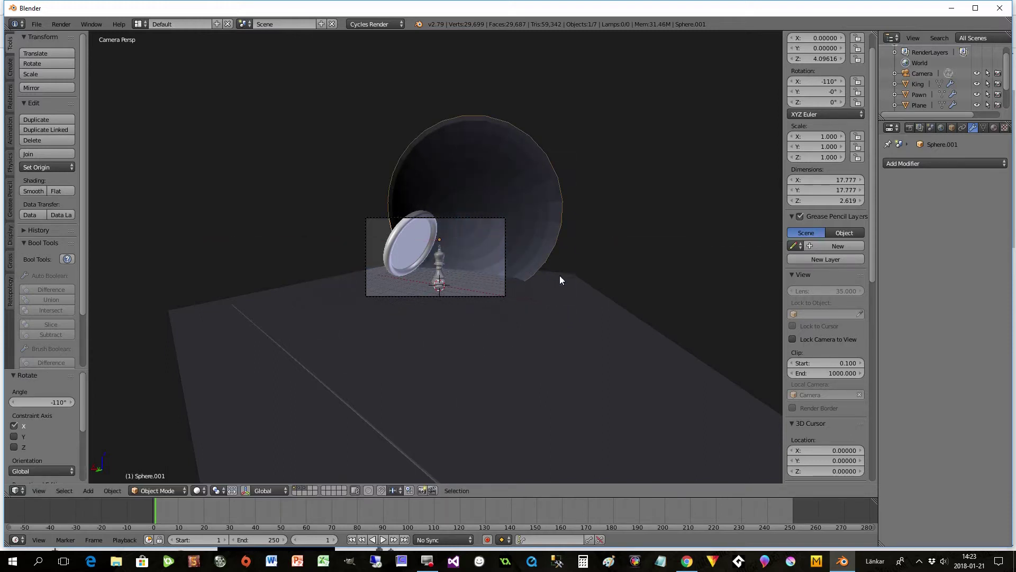
Turn the bowl 41.8° about the Z axis and reposition it behind the mirror and king in the camera frame.
{"action": "key", "text": "g"}
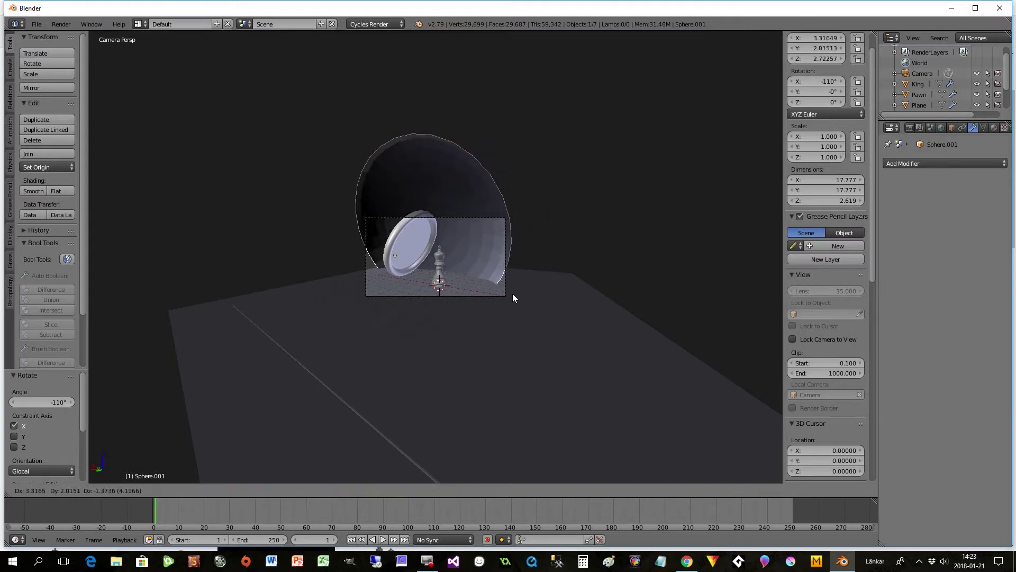
{"action": "left_click", "coordinate": [512, 298]}
{"action": "key", "text": "r"}
{"action": "key", "text": "z"}
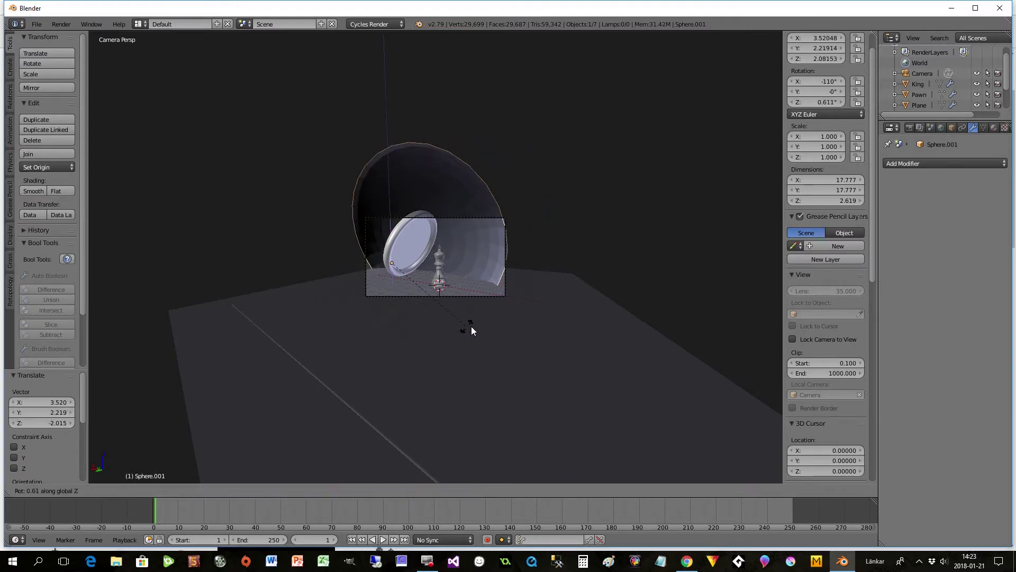
{"action": "left_click", "coordinate": [580, 259]}
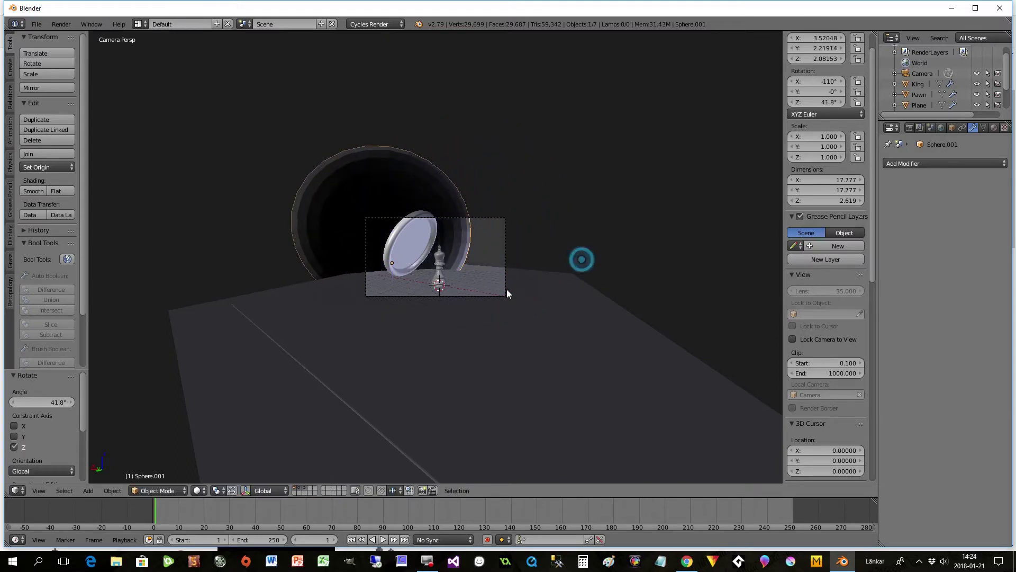
{"action": "key", "text": "g"}
{"action": "left_click", "coordinate": [520, 299]}
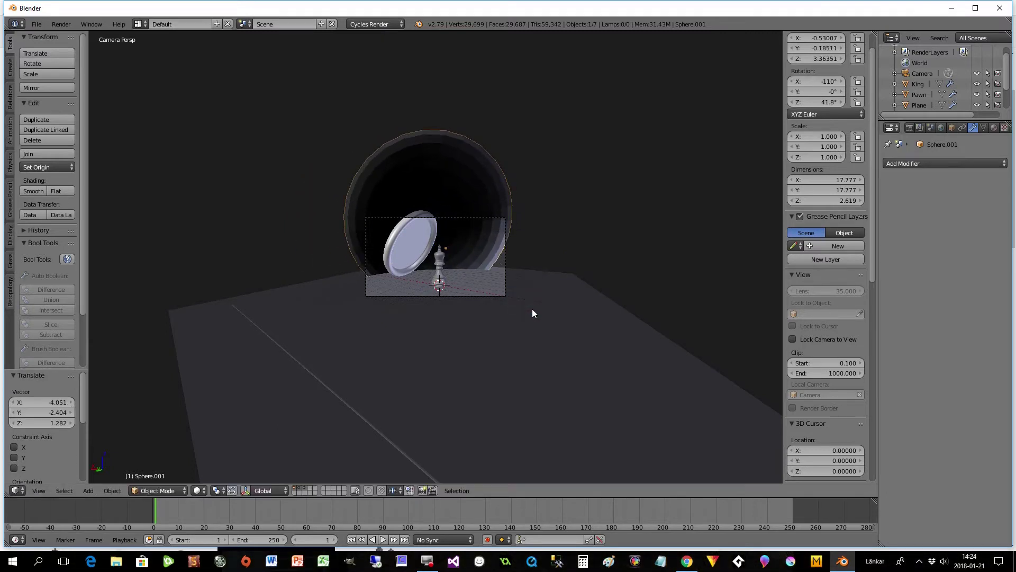
Scale the bowl up to about 1.561 and lower it 4 units along Z.
{"action": "key", "text": "s"}
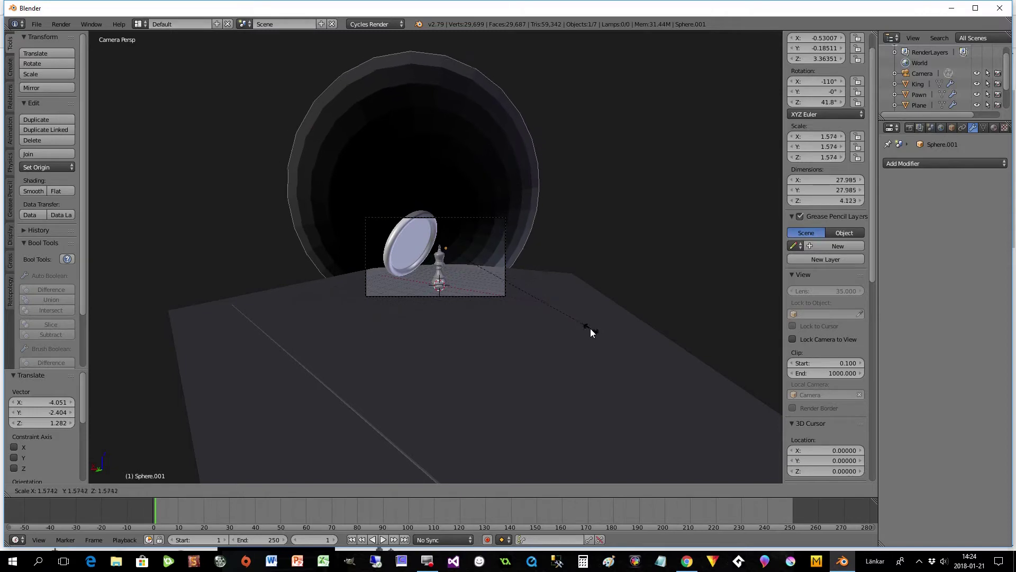
{"action": "left_click", "coordinate": [590, 329]}
{"action": "type", "text": "gz-4"}
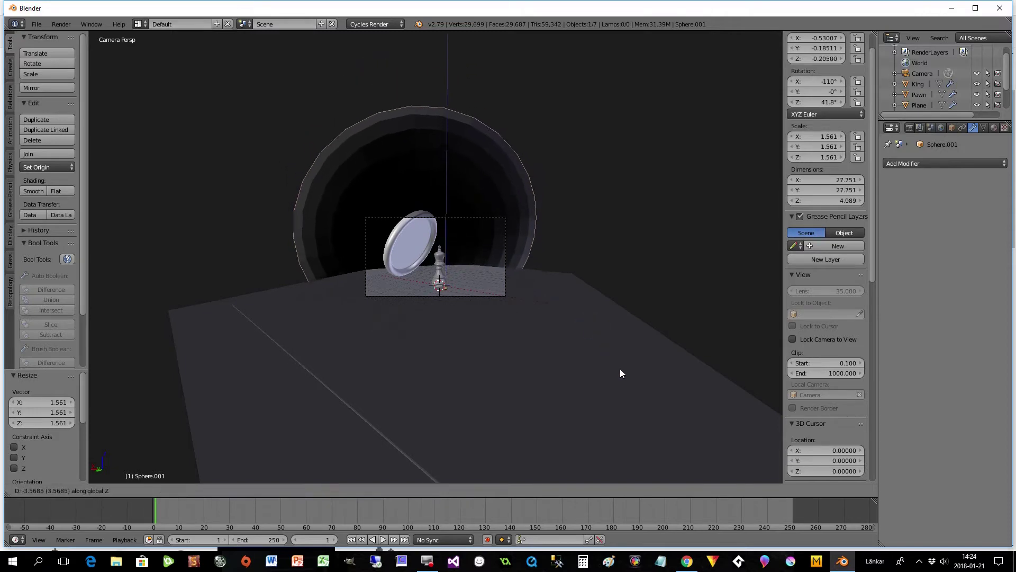
{"action": "left_click", "coordinate": [623, 375]}
Move the bowl away from the camera to the far edge of the ground plane, at about X 4.32, Y -7.36, Z 1.29.
{"action": "middle_click_drag", "start_coordinate": [582, 351], "coordinate": [469, 401]}
{"action": "scroll", "coordinate": [470, 401], "scroll_direction": "down", "scroll_amount": 2}
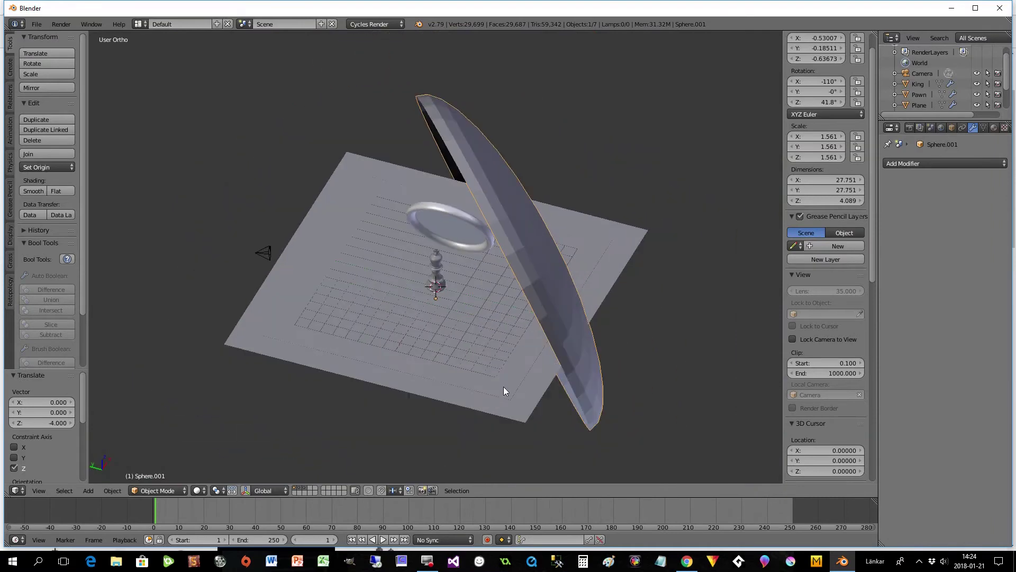
{"action": "key", "text": "g"}
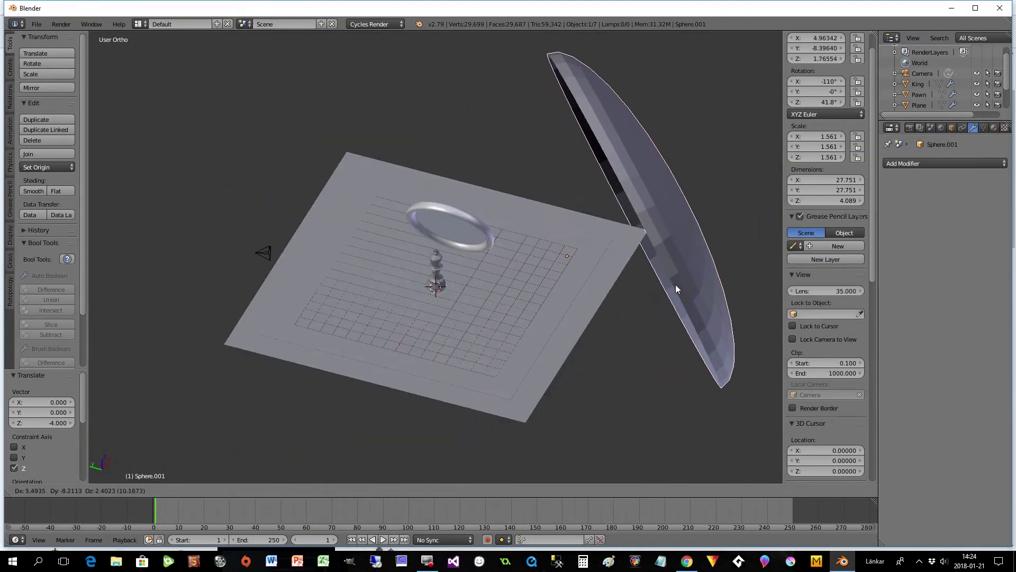
{"action": "left_click", "coordinate": [675, 284]}
{"action": "middle_click_drag", "start_coordinate": [657, 299], "coordinate": [620, 328]}
{"action": "key", "text": "g"}
{"action": "left_click", "coordinate": [604, 336]}
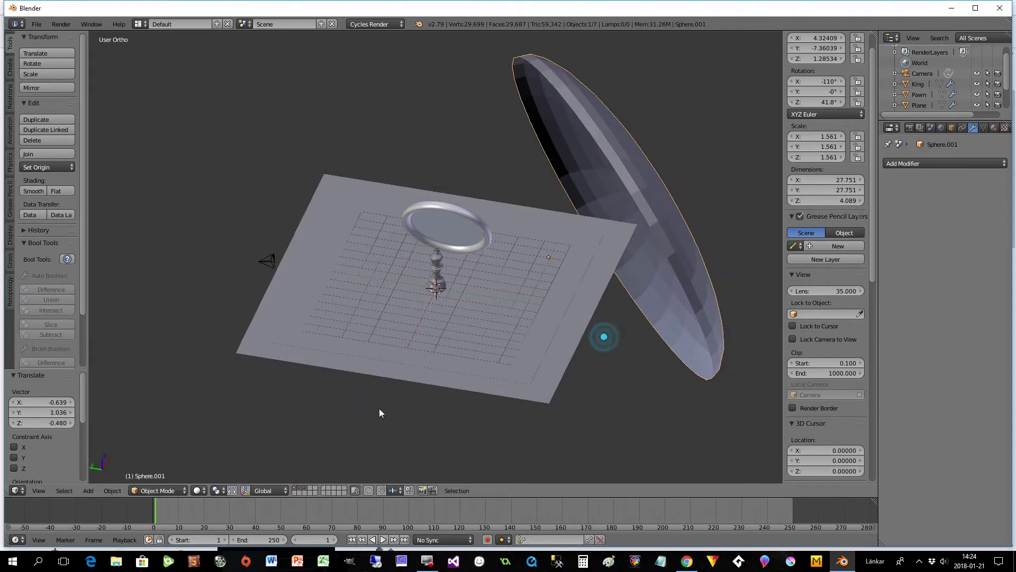
Enlarge the bowl uniformly to a scale of about 2.614 in camera view.
{"action": "left_click", "coordinate": [46, 490]}
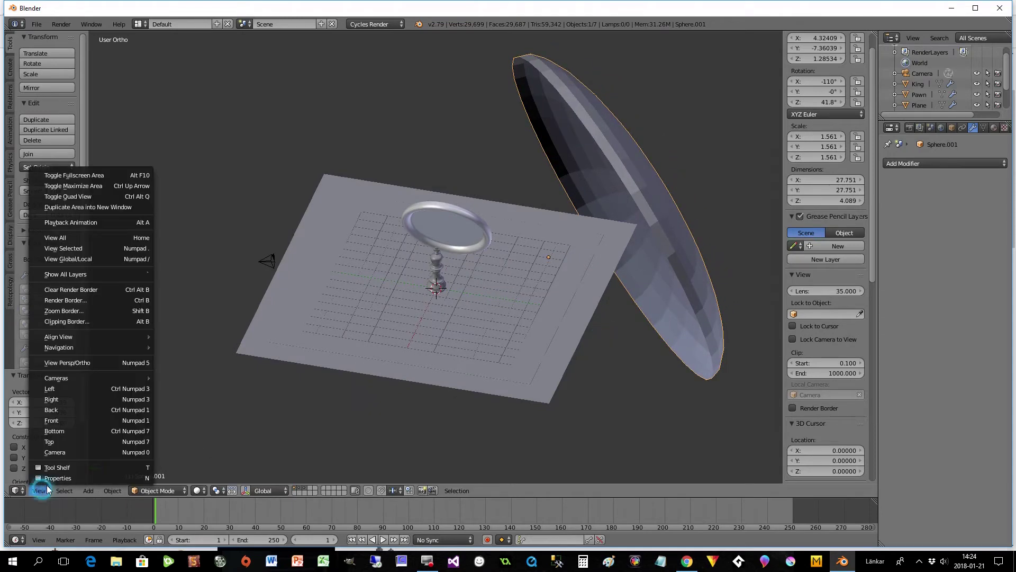
{"action": "left_click", "coordinate": [66, 446]}
{"action": "key", "text": "KP_0"}
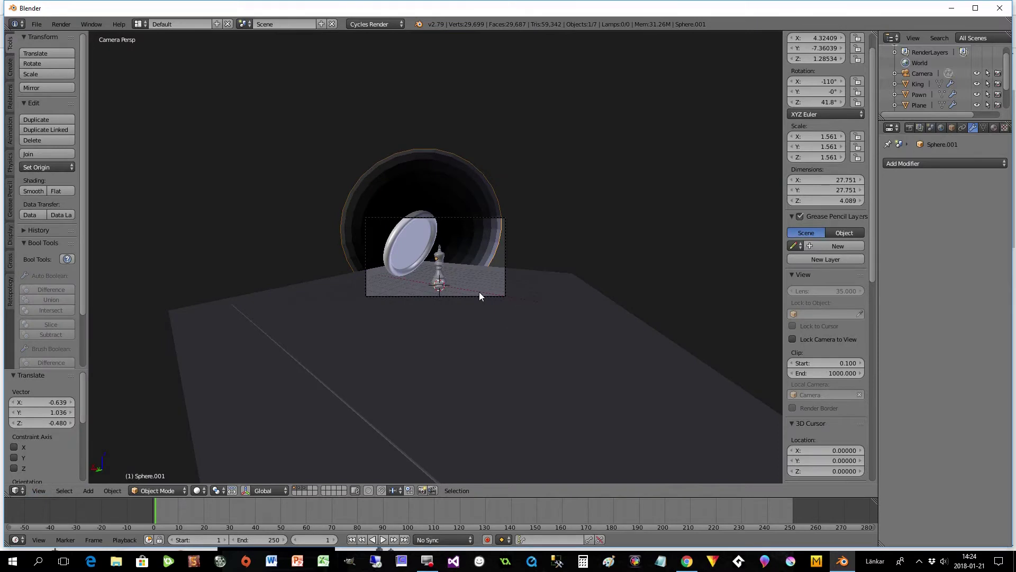
{"action": "key", "text": "s"}
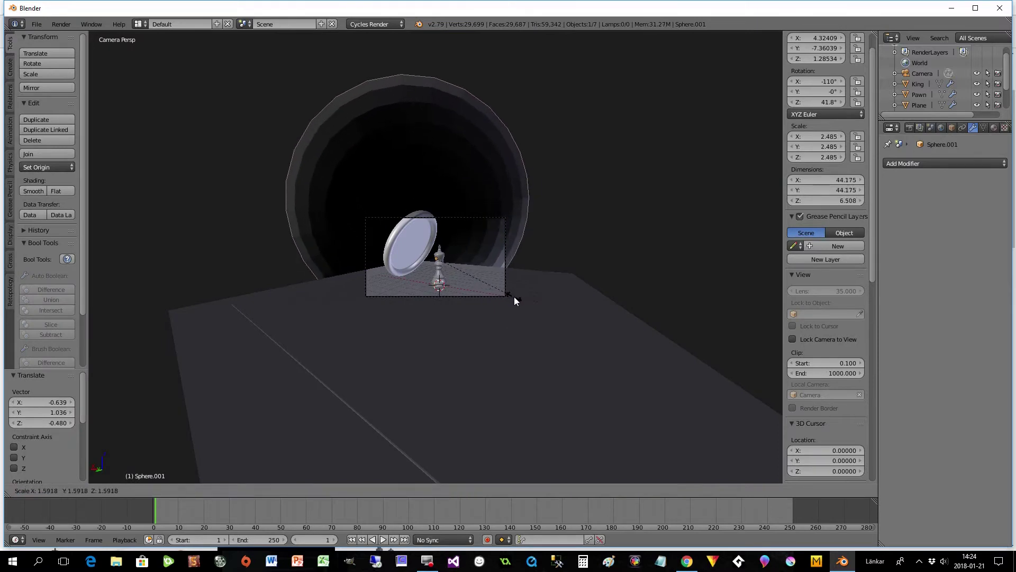
{"action": "left_click", "coordinate": [519, 298]}
Recentre the bowl behind the mirror and king, and lower it about 4.92 units along Z.
{"action": "key", "text": "g"}
{"action": "left_click", "coordinate": [529, 305]}
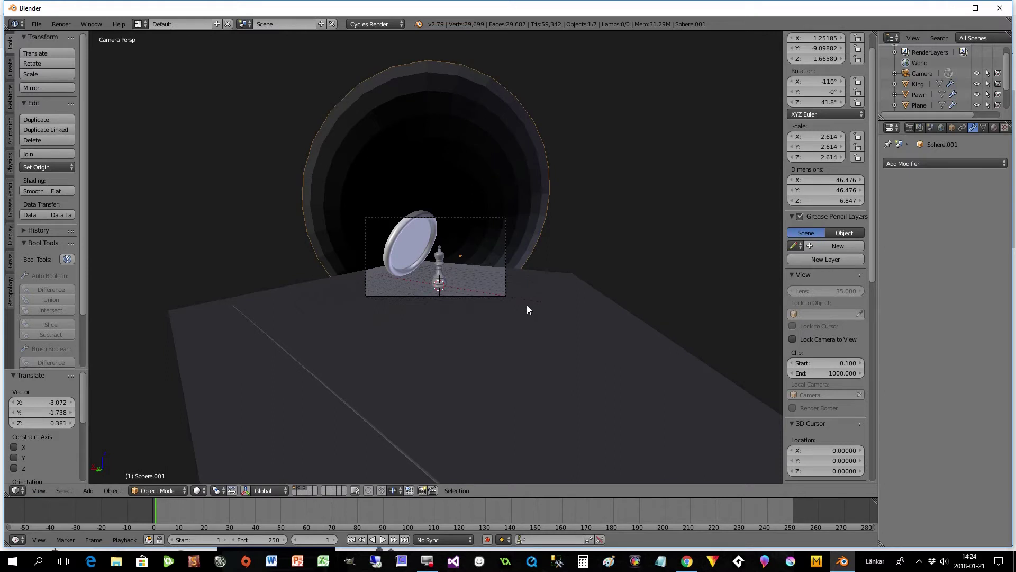
{"action": "key", "text": "g"}
{"action": "key", "text": "z"}
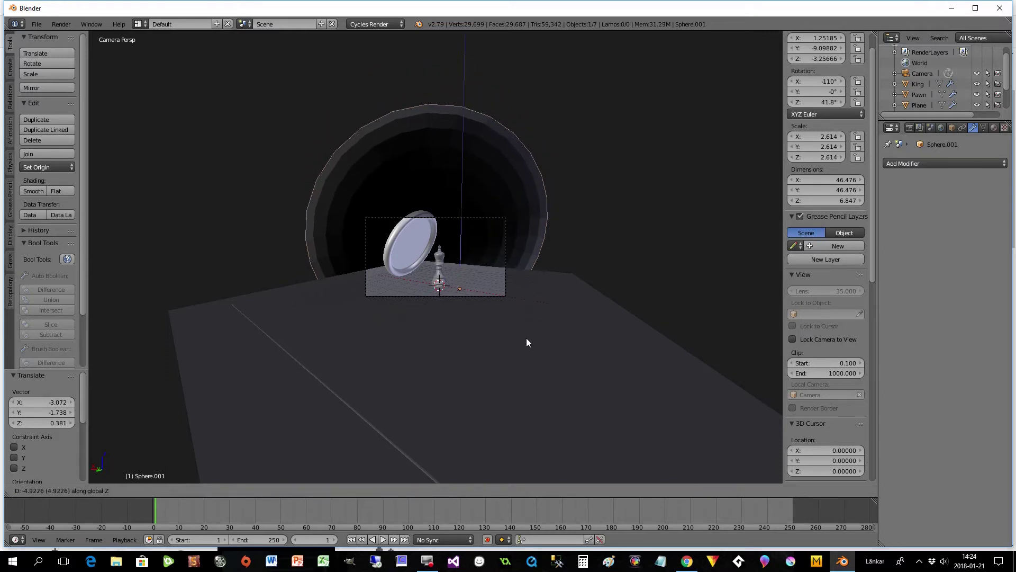
{"action": "left_click", "coordinate": [526, 339]}
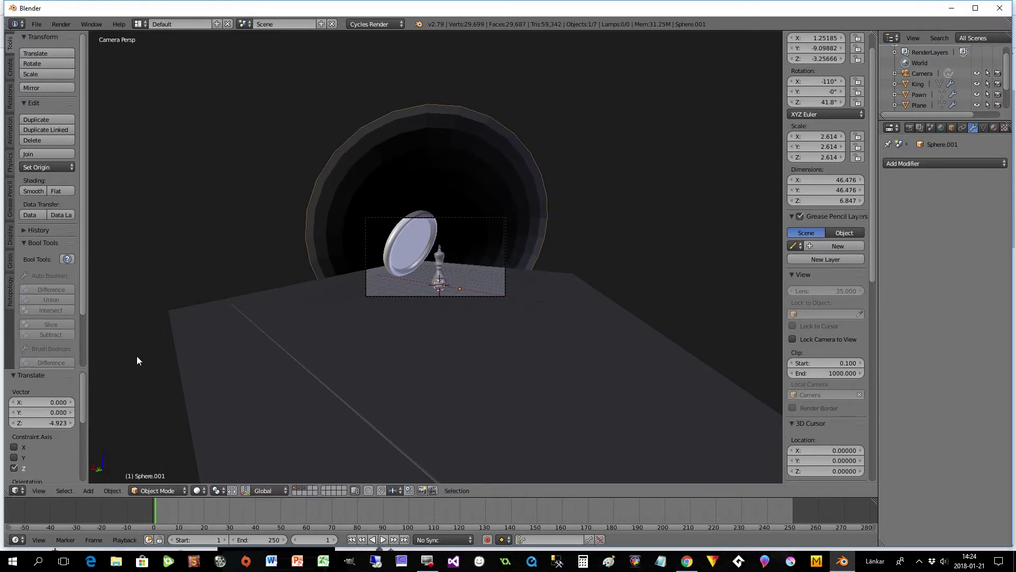
Add a Subdivision Surface modifier with 2 view subdivisions to the bowl and shade it smooth.
{"action": "left_click", "coordinate": [904, 167]}
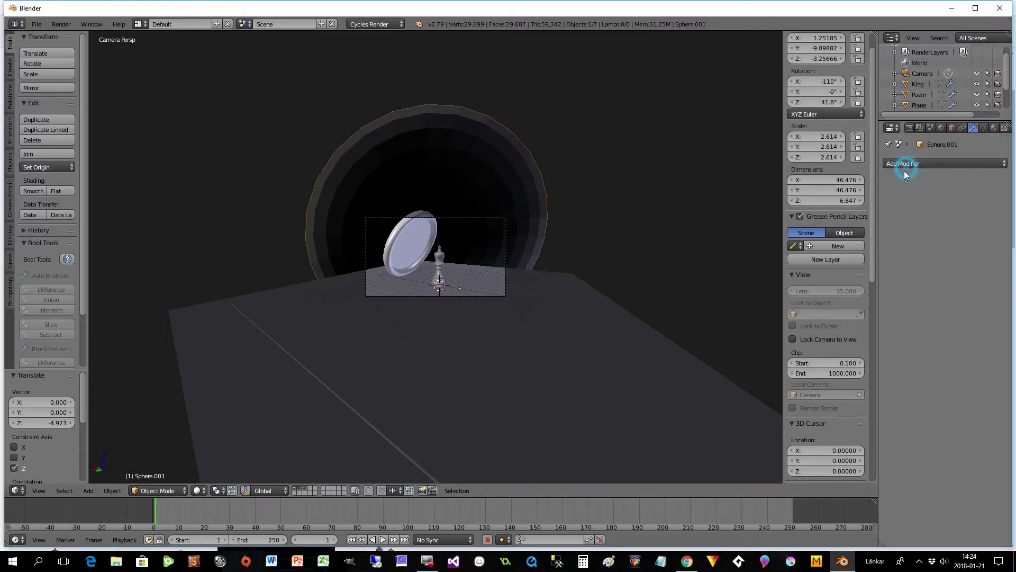
{"action": "left_click", "coordinate": [824, 337]}
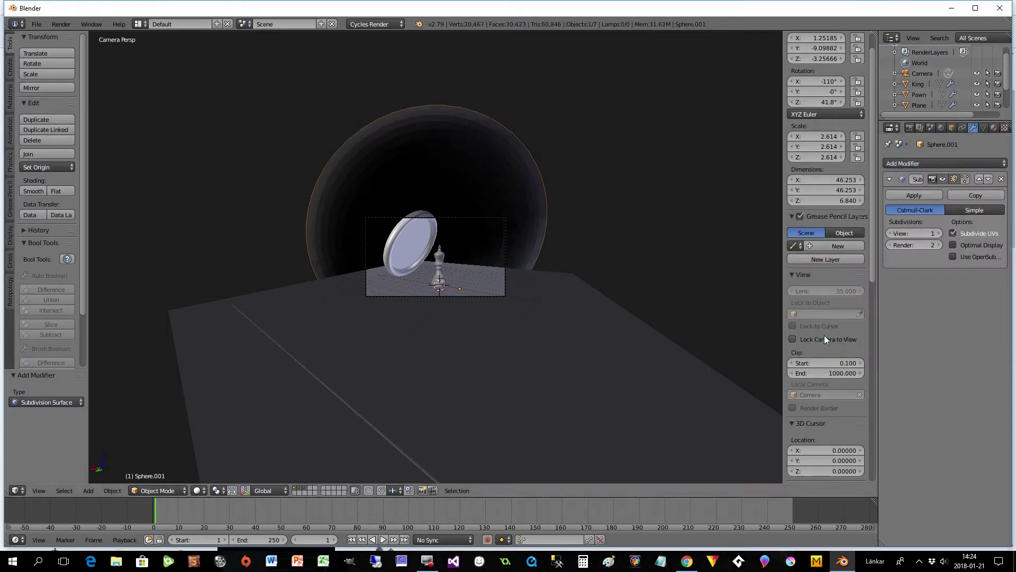
{"action": "left_click", "coordinate": [939, 233]}
{"action": "left_click", "coordinate": [33, 191]}
Recalculate the normals of the bowl's whole mesh in edit mode and return to object mode.
{"action": "scroll", "coordinate": [492, 281], "scroll_direction": "down", "scroll_amount": 1}
{"action": "mouse_move", "coordinate": [573, 279]}
{"action": "middle_mouse_down"}
{"action": "mouse_move", "coordinate": [519, 305]}
{"action": "mouse_move", "coordinate": [440, 304]}
{"action": "mouse_move", "coordinate": [513, 246]}
{"action": "mouse_move", "coordinate": [586, 265]}
{"action": "middle_mouse_up"}
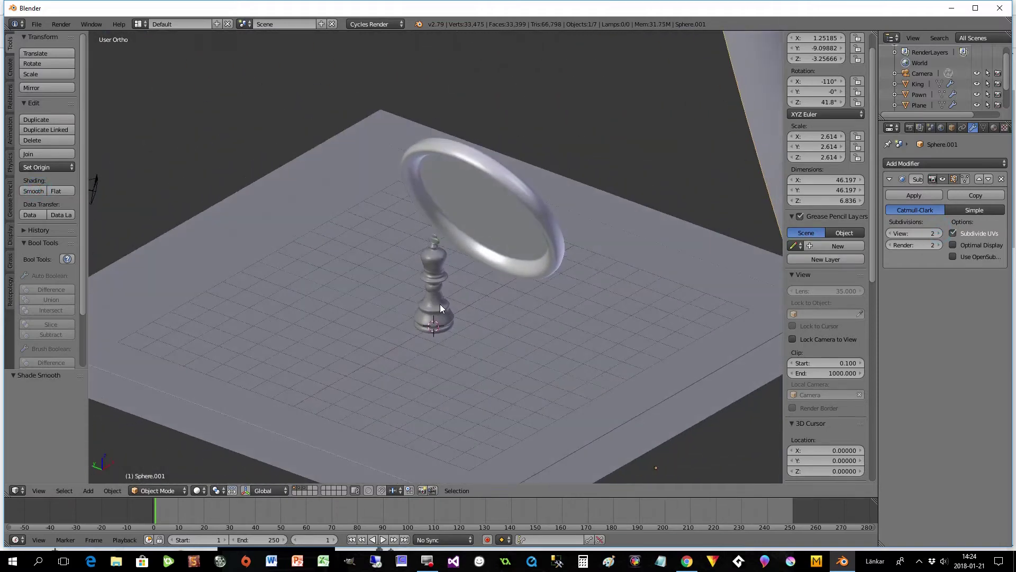
{"action": "scroll", "coordinate": [585, 265], "scroll_direction": "down", "scroll_amount": 1}
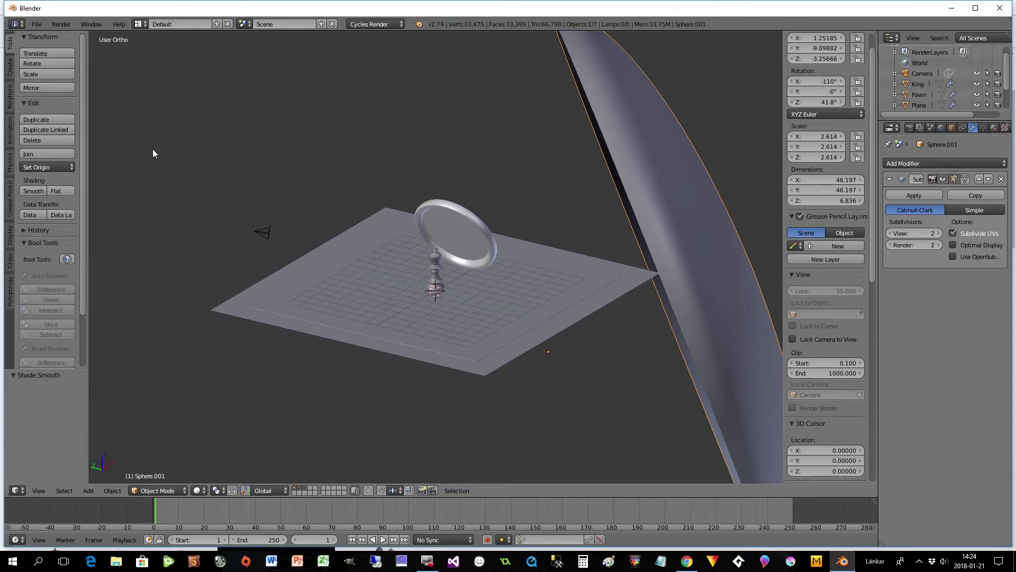
{"action": "key", "text": "Tab"}
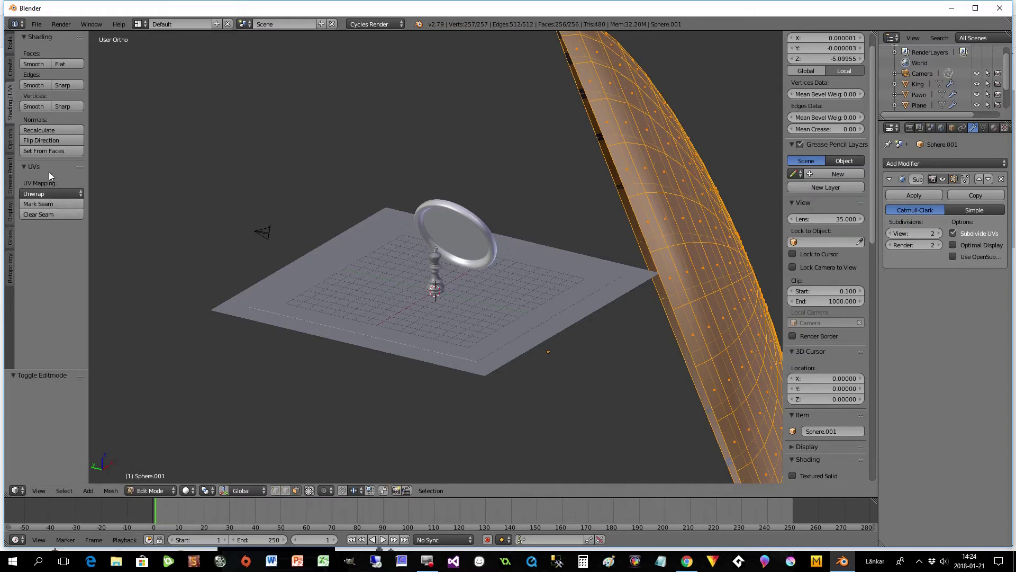
{"action": "left_click", "coordinate": [42, 131]}
{"action": "middle_click_drag", "start_coordinate": [530, 343], "coordinate": [604, 341]}
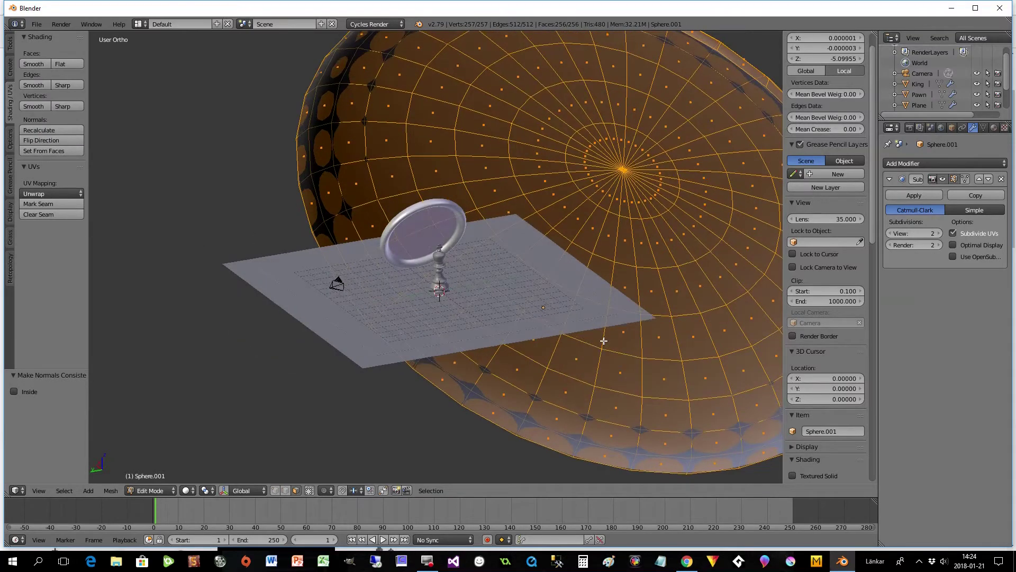
{"action": "scroll", "coordinate": [603, 341], "scroll_direction": "down", "scroll_amount": 1}
{"action": "key", "text": "Tab"}
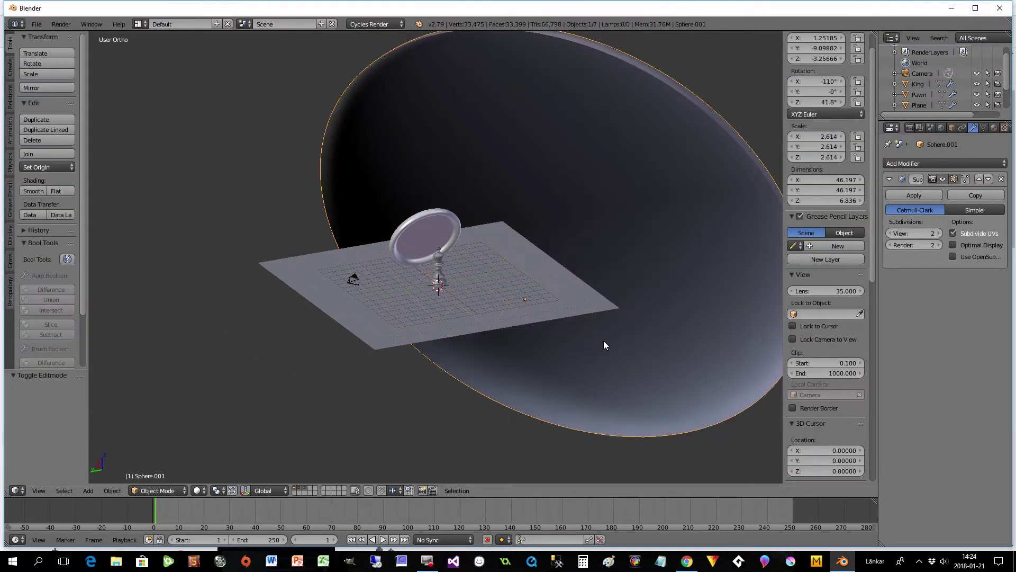
Give the bowl a new material with a Velvet BSDF surface.
{"action": "scroll", "coordinate": [604, 341], "scroll_direction": "down", "scroll_amount": 1}
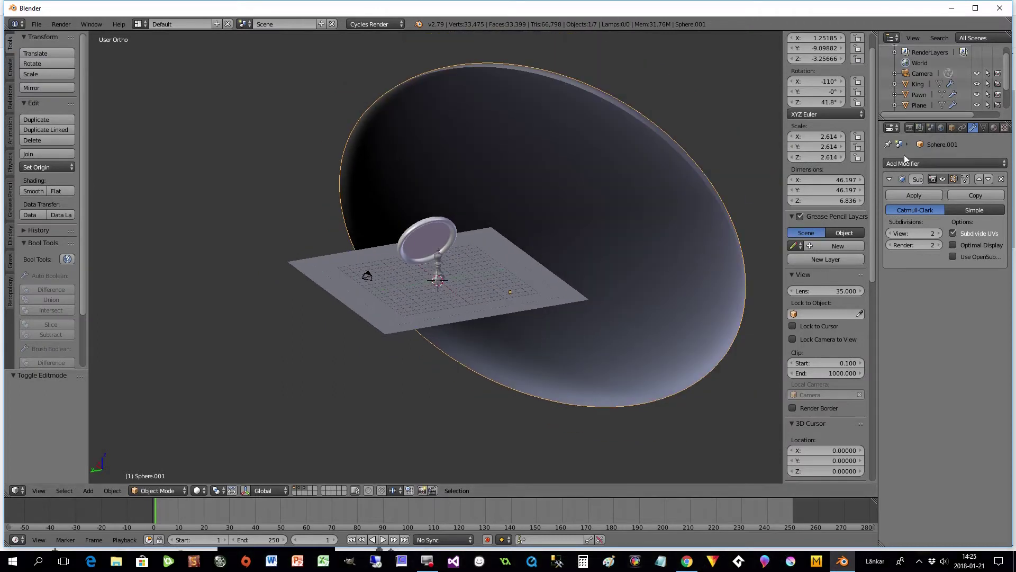
{"action": "left_click", "coordinate": [994, 127]}
{"action": "left_click", "coordinate": [923, 197]}
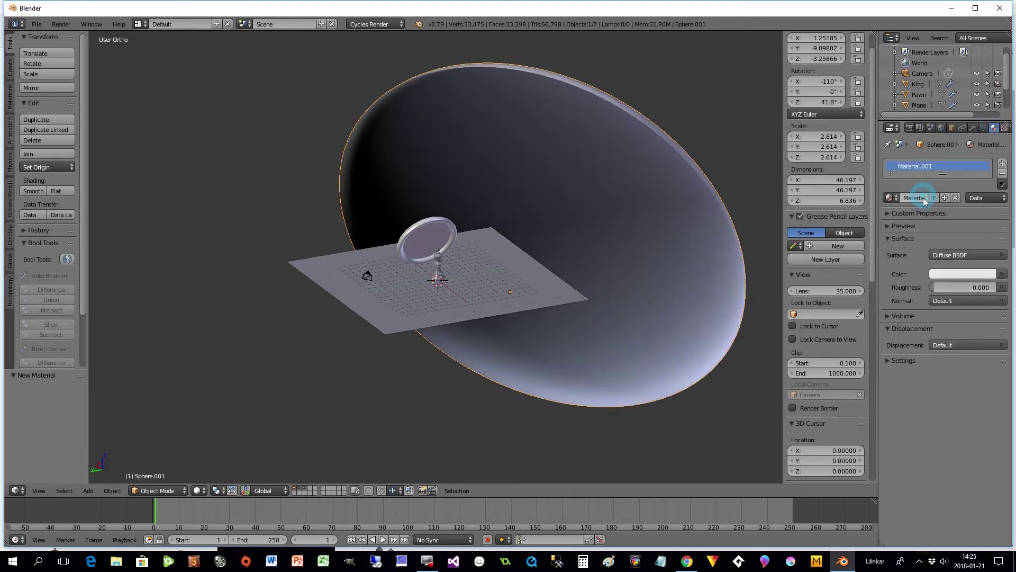
{"action": "left_click", "coordinate": [951, 255]}
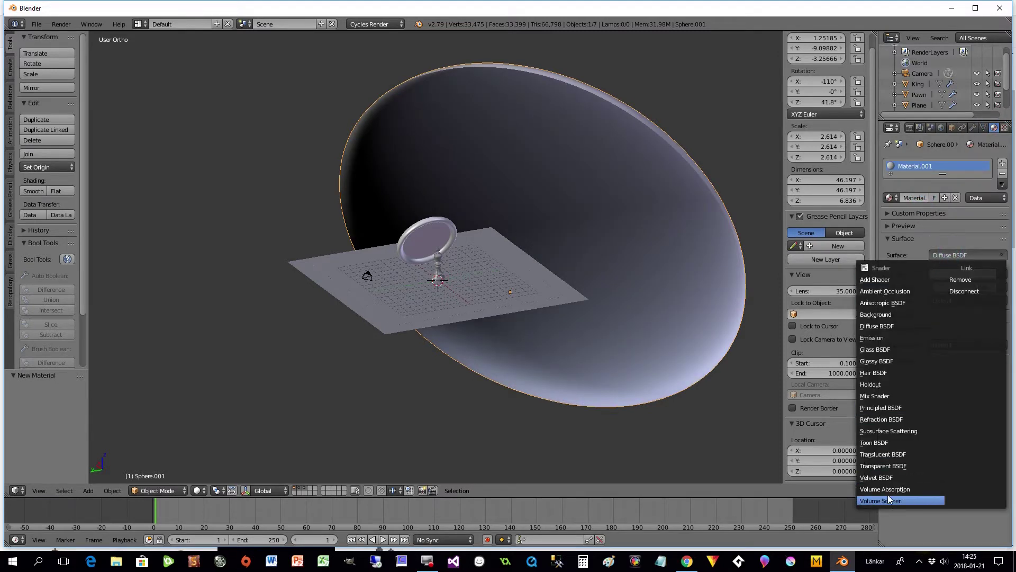
{"action": "left_click", "coordinate": [884, 478]}
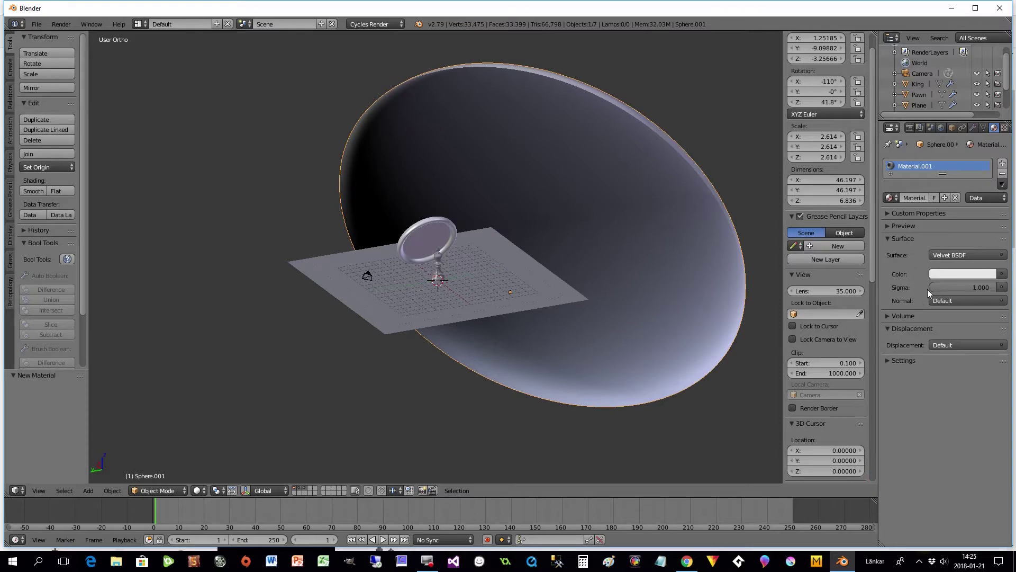
Look through the scene camera and enlarge the framed mirror and king.
{"action": "left_click", "coordinate": [38, 490]}
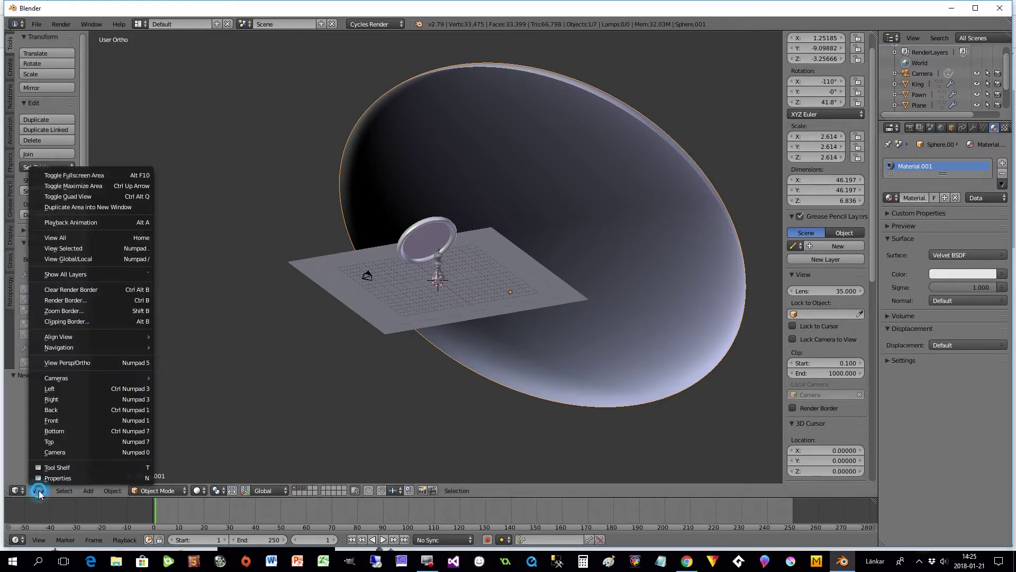
{"action": "left_click", "coordinate": [54, 453]}
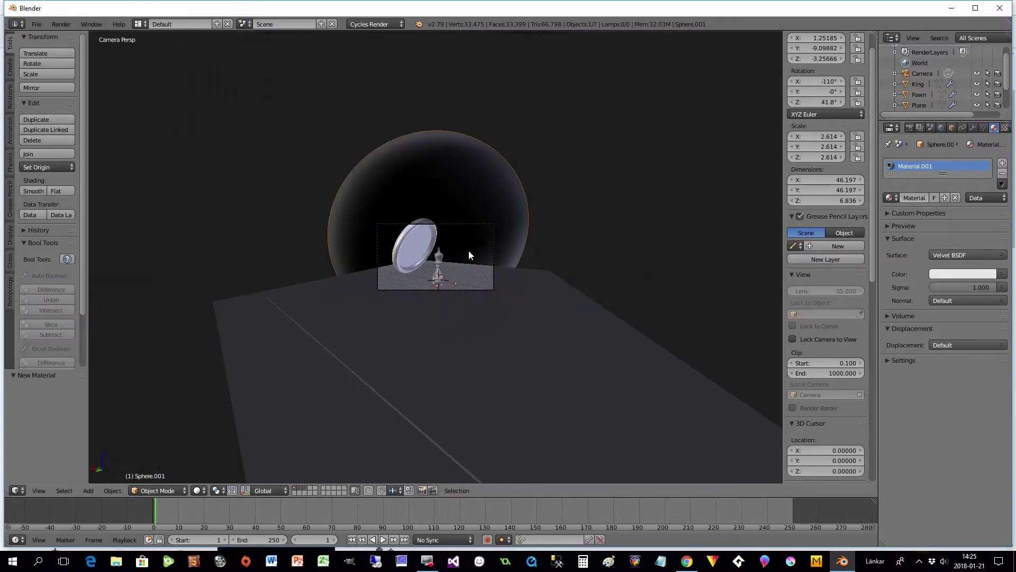
{"action": "scroll", "coordinate": [500, 312], "scroll_direction": "up", "scroll_amount": 3}
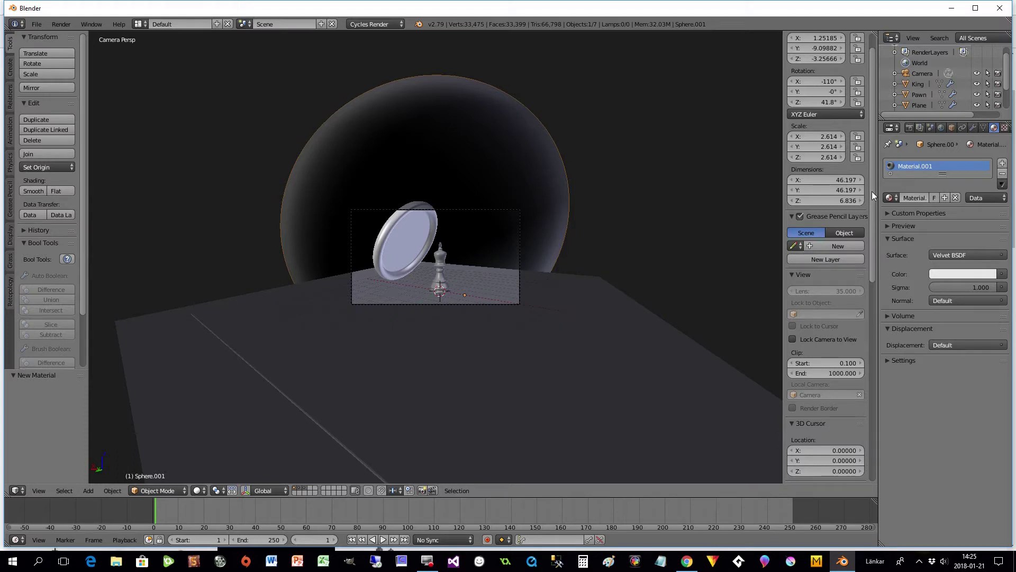
Set the world background colour to an Environment Texture using WinterForest_Ref.hdr from the Winter_Forest folder.
{"action": "left_click", "coordinate": [941, 128]}
{"action": "left_click", "coordinate": [960, 221]}
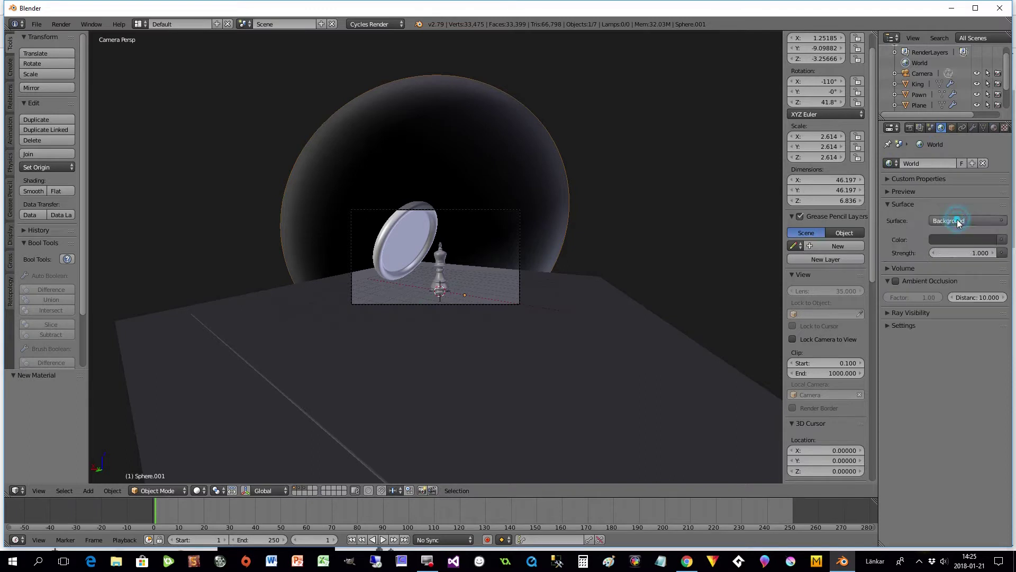
{"action": "left_click", "coordinate": [1001, 239]}
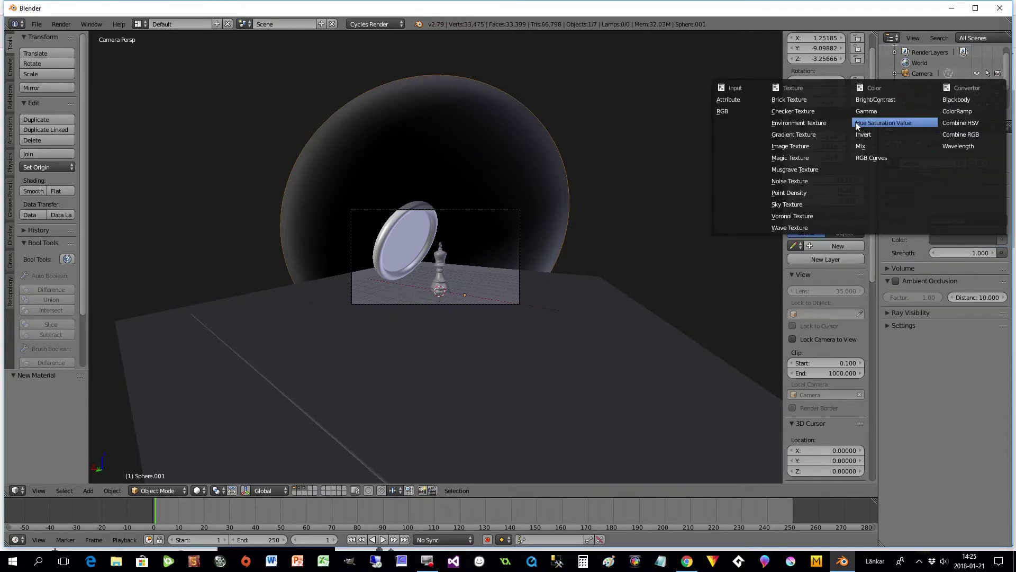
{"action": "left_click", "coordinate": [813, 122]}
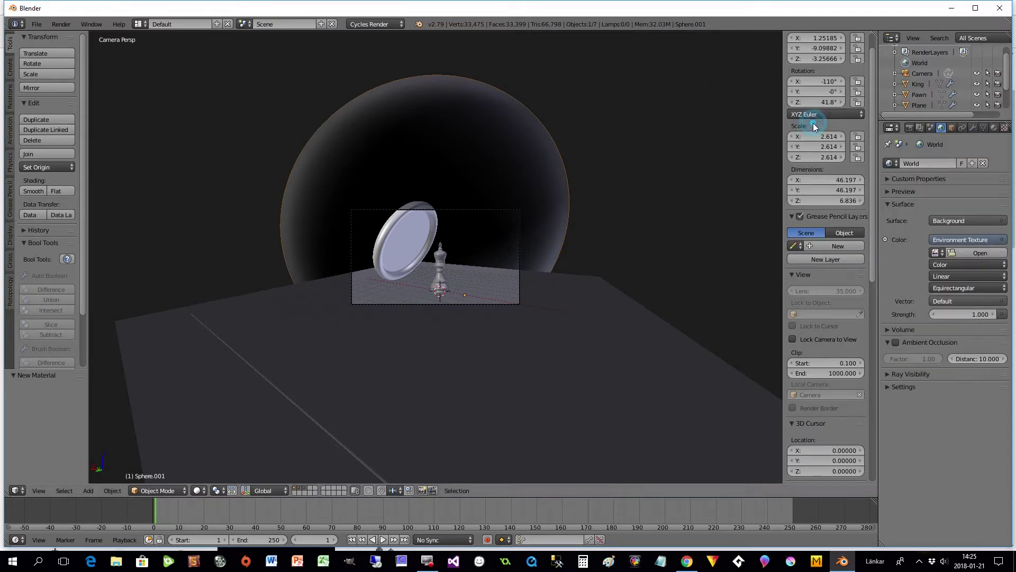
{"action": "left_click", "coordinate": [957, 253]}
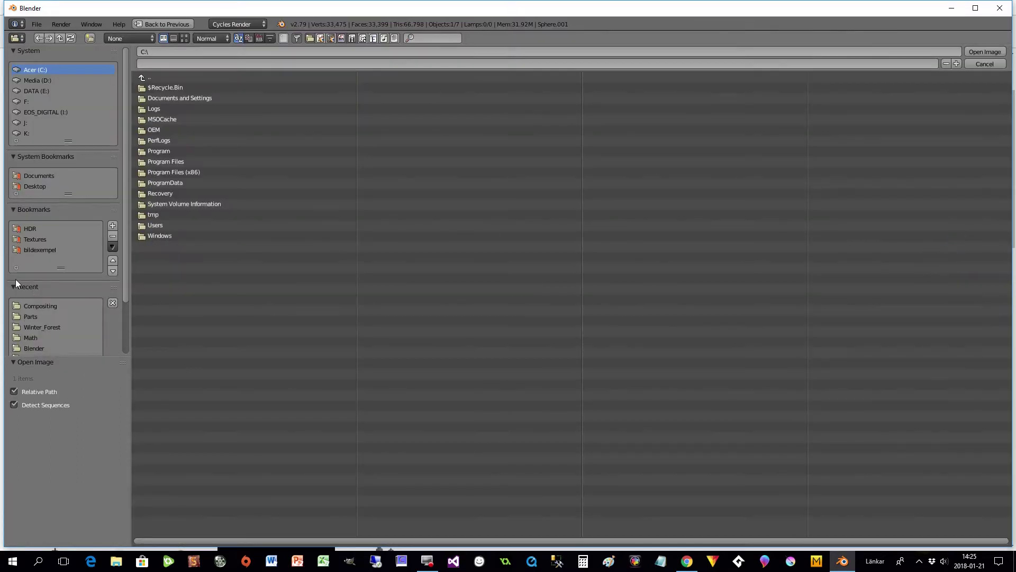
{"action": "left_click", "coordinate": [49, 327]}
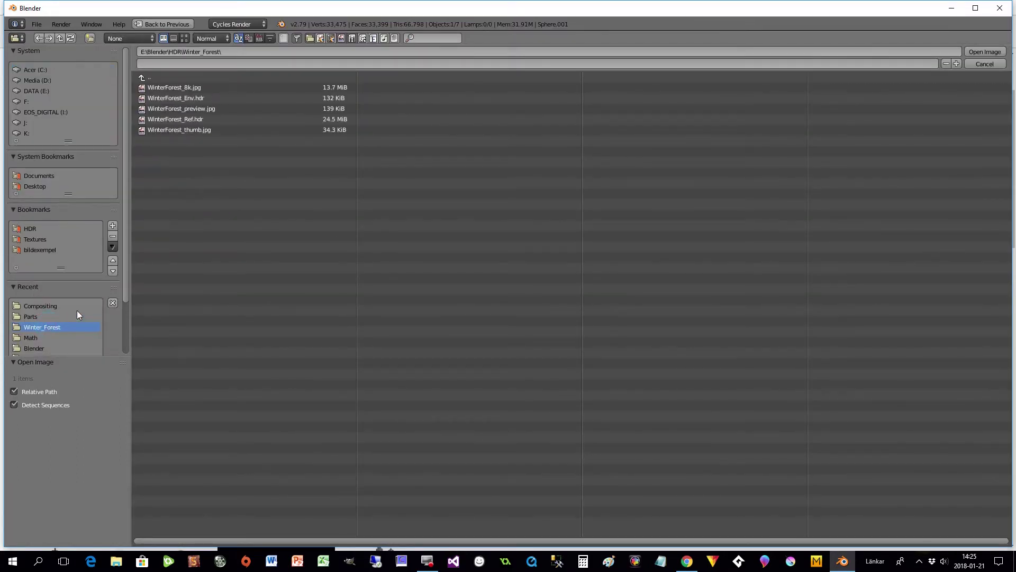
{"action": "left_click", "coordinate": [185, 38]}
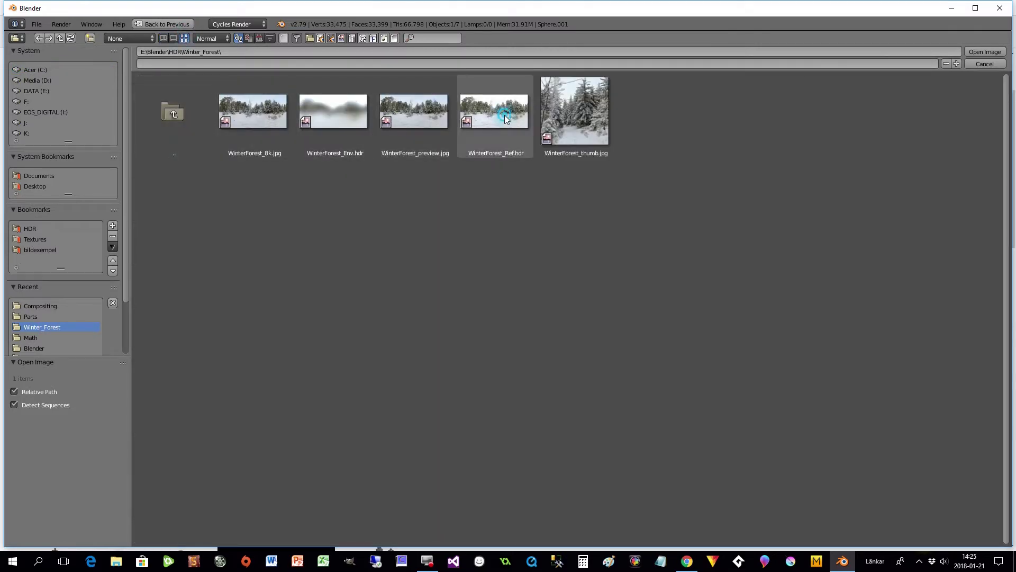
{"action": "double_click", "coordinate": [520, 119]}
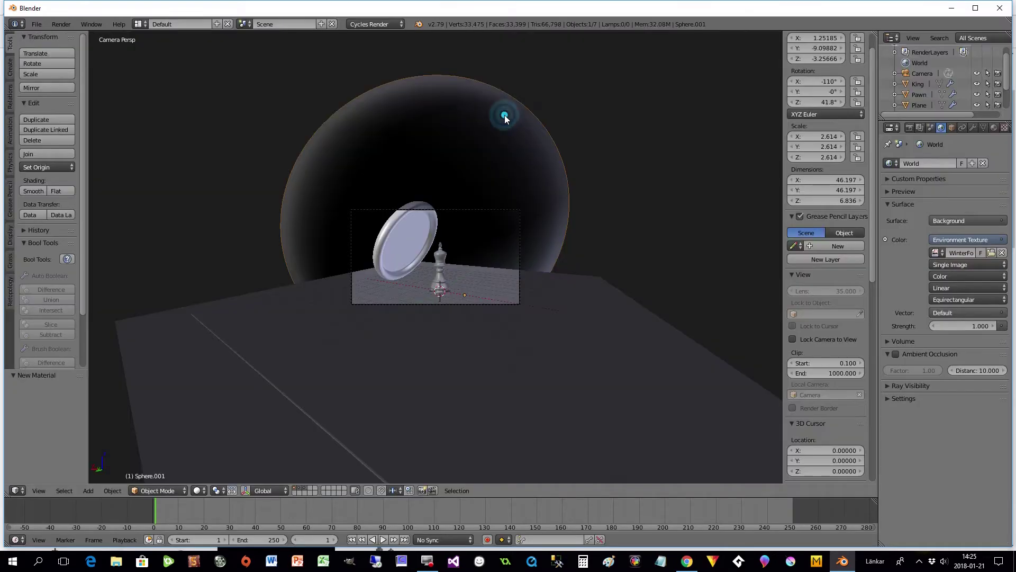
Preview the camera scene with Rendered viewport shading.
{"action": "left_click", "coordinate": [198, 491]}
{"action": "left_click", "coordinate": [223, 419]}
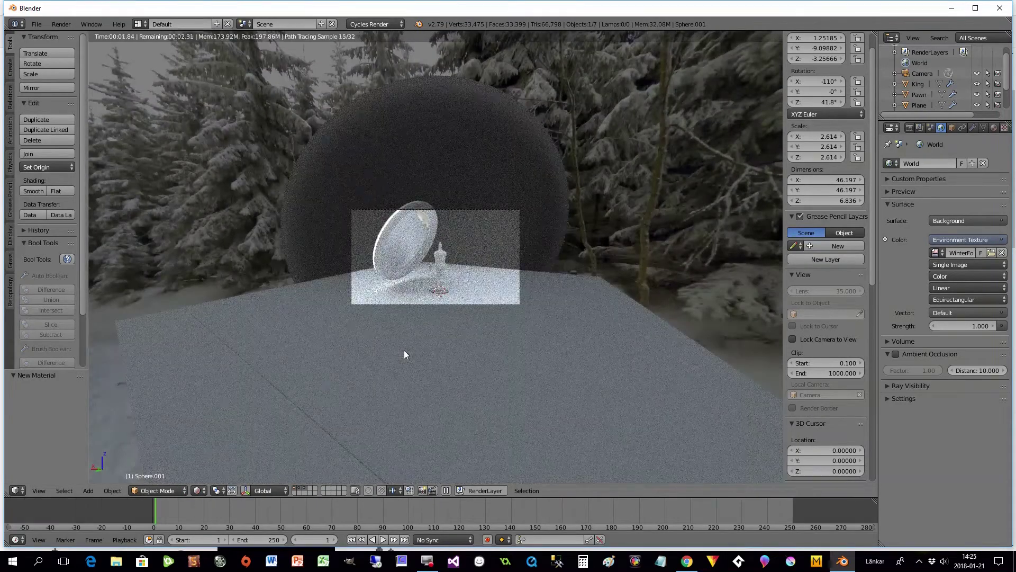
{"action": "scroll", "coordinate": [404, 354], "scroll_direction": "up", "scroll_amount": 3}
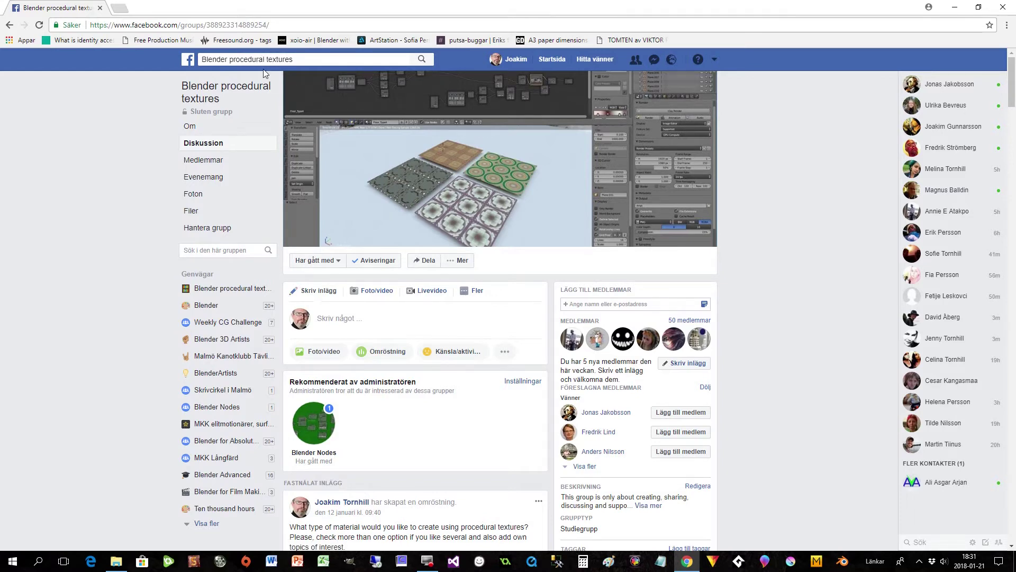
Switch to the Blender procedural textures group on Facebook and look for the Chess_Material.blend group file.
{"action": "scroll", "coordinate": [297, 129], "scroll_direction": "down", "scroll_amount": 3}
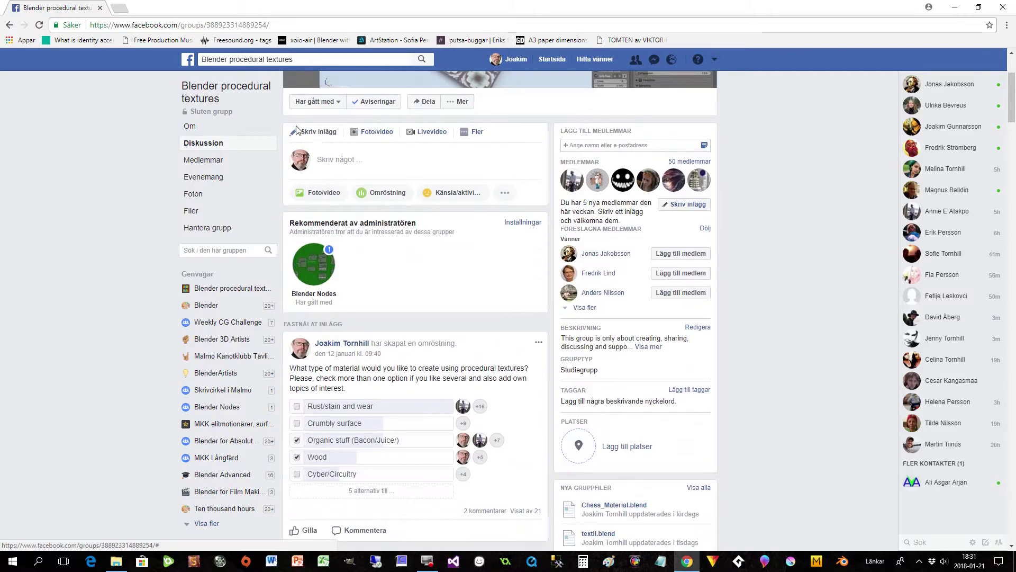
{"action": "scroll", "coordinate": [579, 175], "scroll_direction": "down", "scroll_amount": 8}
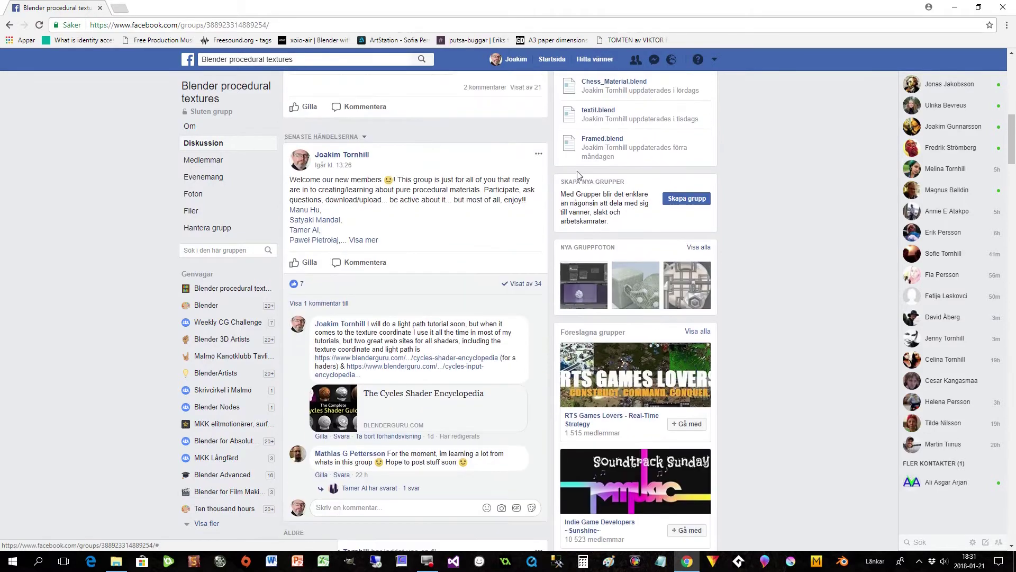
{"action": "scroll", "coordinate": [609, 170], "scroll_direction": "up", "scroll_amount": 1}
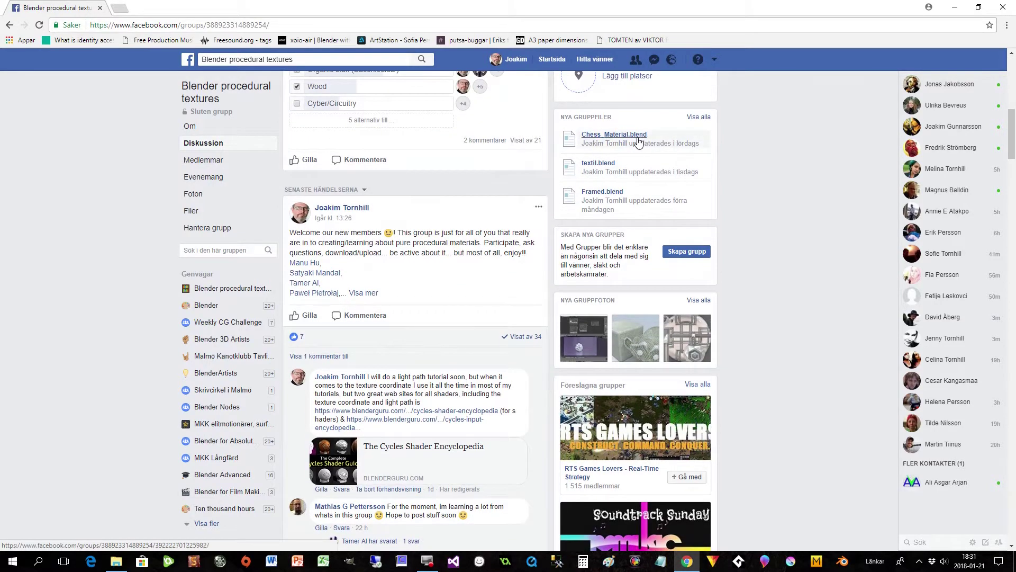
{"action": "scroll", "coordinate": [542, 200], "scroll_direction": "up", "scroll_amount": 10}
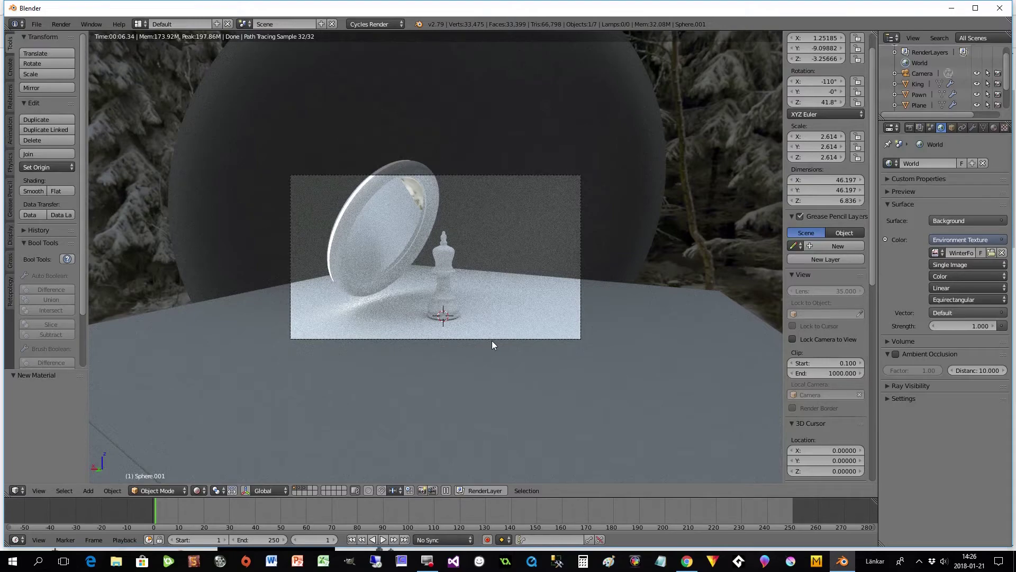
Append the Chess_Board, Chess_Piece, Mirror and Wood materials from chess.blend in the Compositing folder.
{"action": "scroll", "coordinate": [491, 341], "scroll_direction": "up", "scroll_amount": 1}
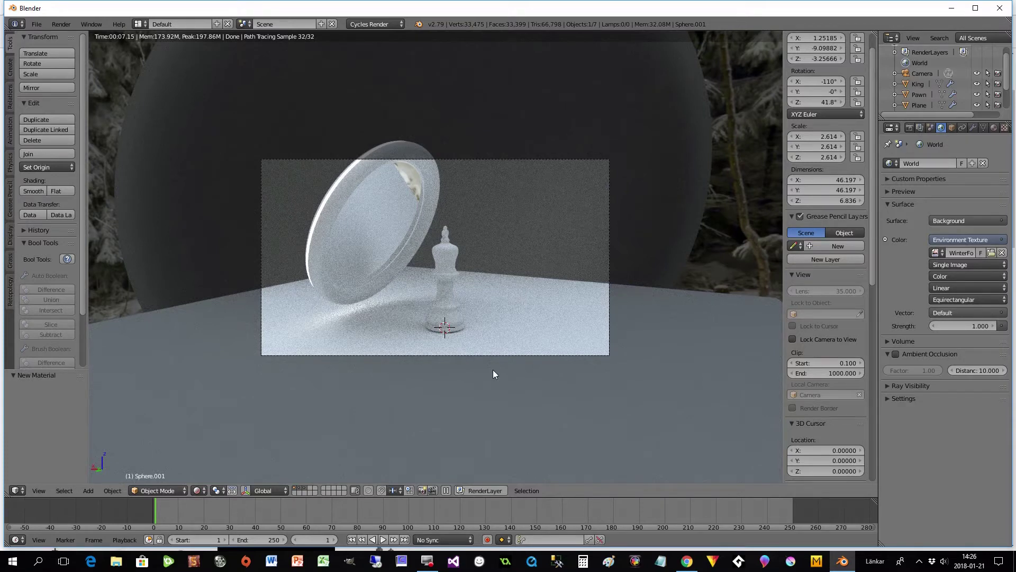
{"action": "left_click", "coordinate": [34, 25]}
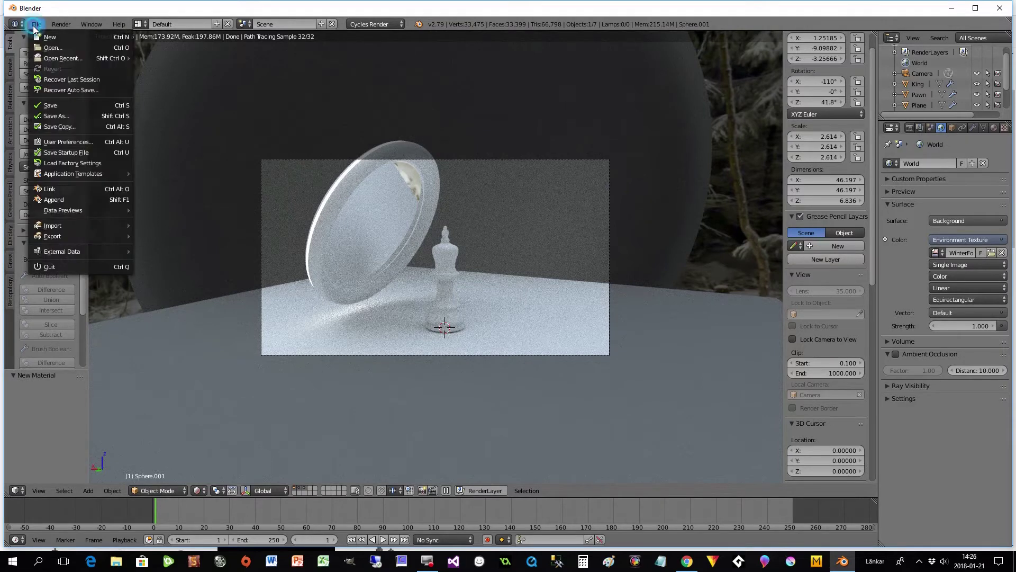
{"action": "left_click", "coordinate": [47, 199]}
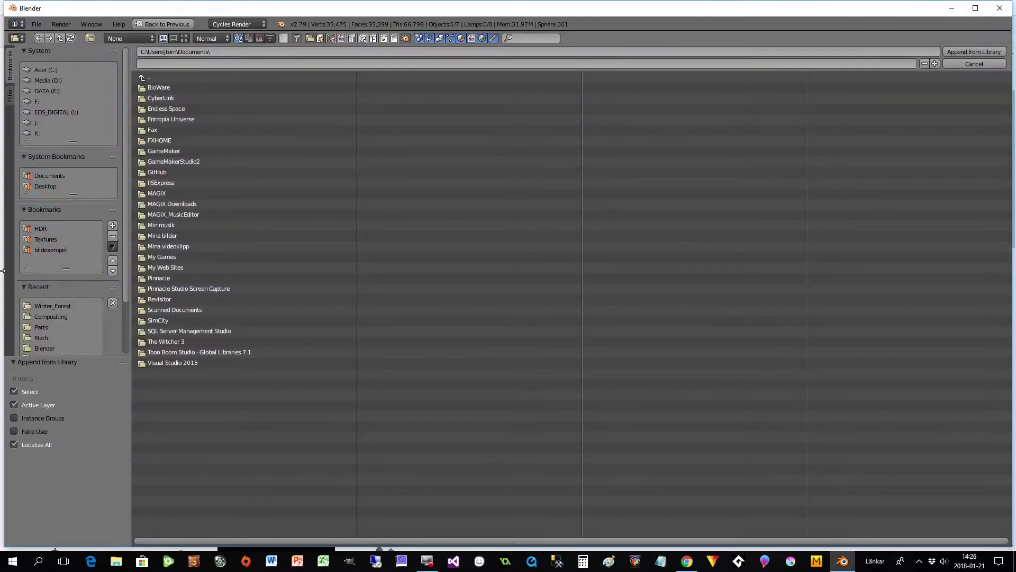
{"action": "left_click", "coordinate": [42, 317]}
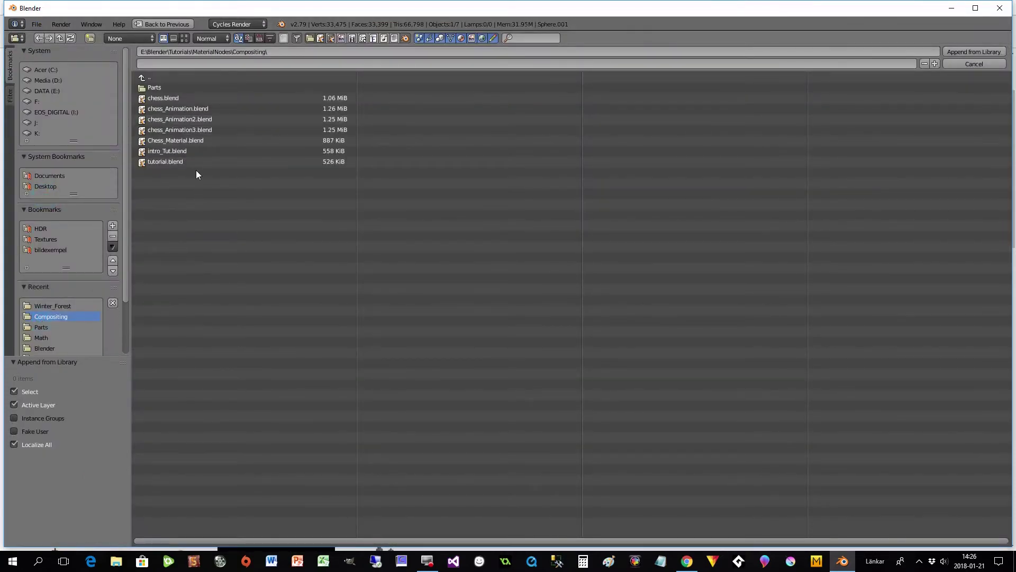
{"action": "left_click", "coordinate": [170, 99]}
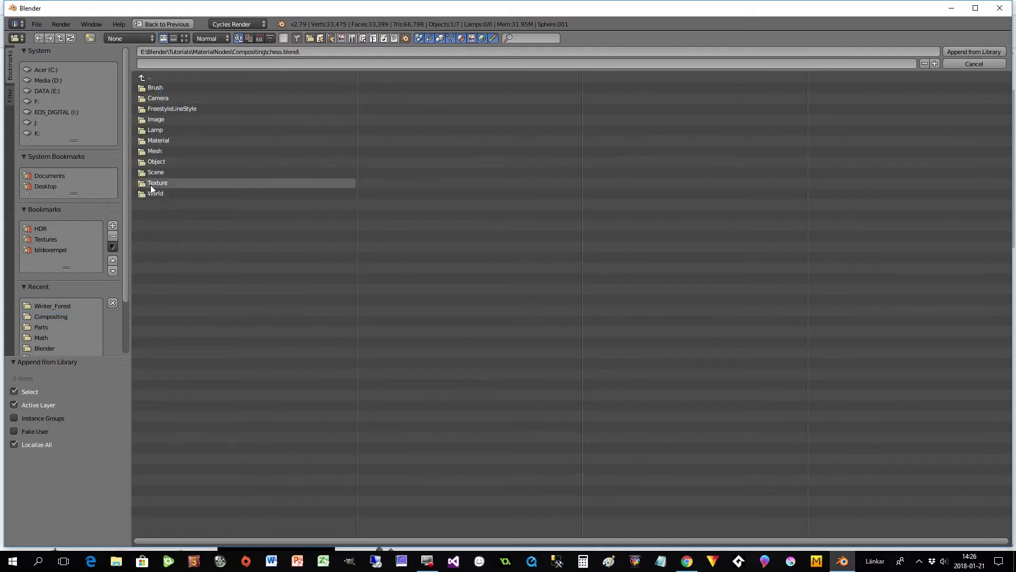
{"action": "left_click", "coordinate": [158, 139]}
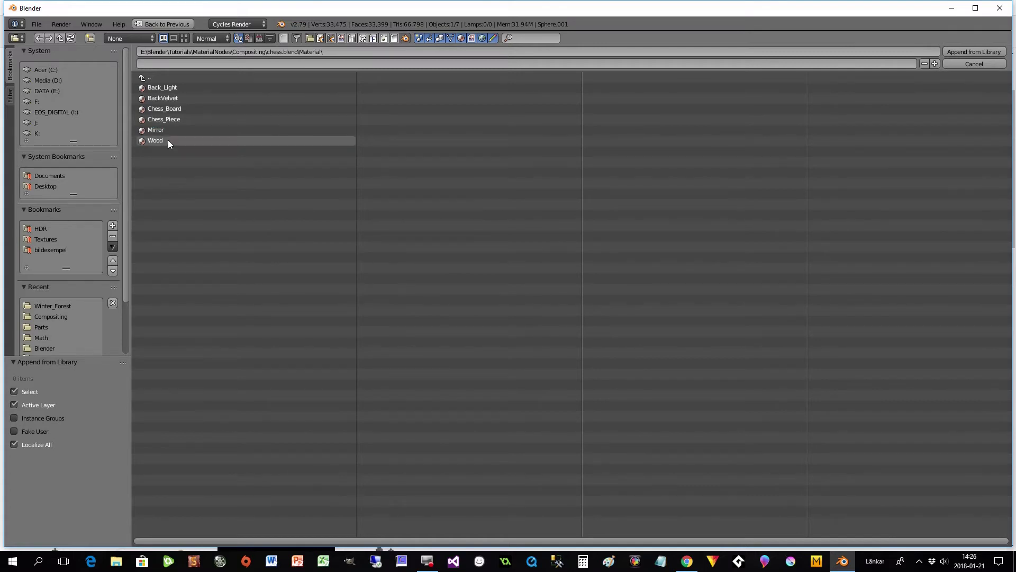
{"action": "left_click", "coordinate": [158, 130]}
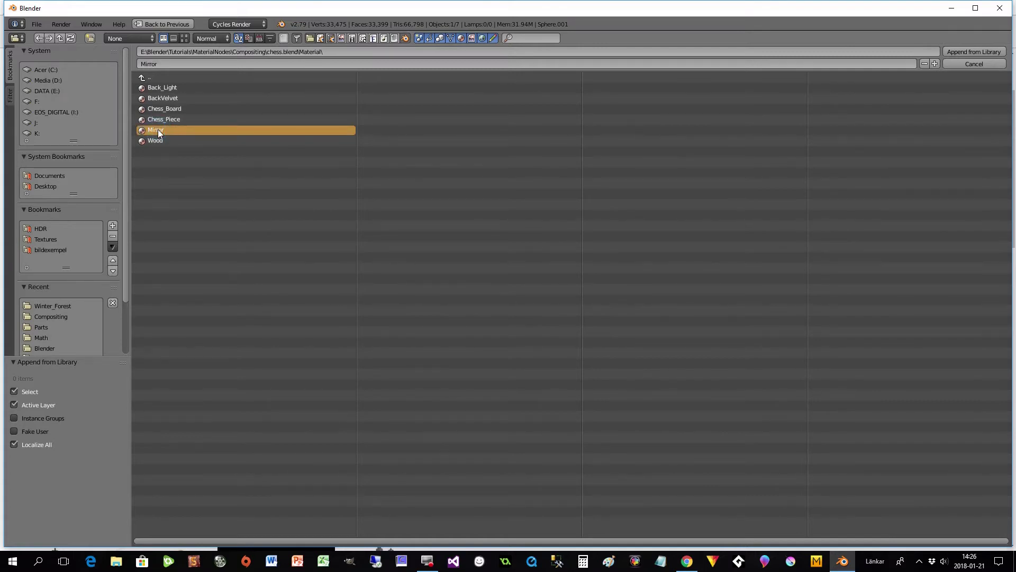
{"action": "left_click", "coordinate": [157, 142], "text": "shift"}
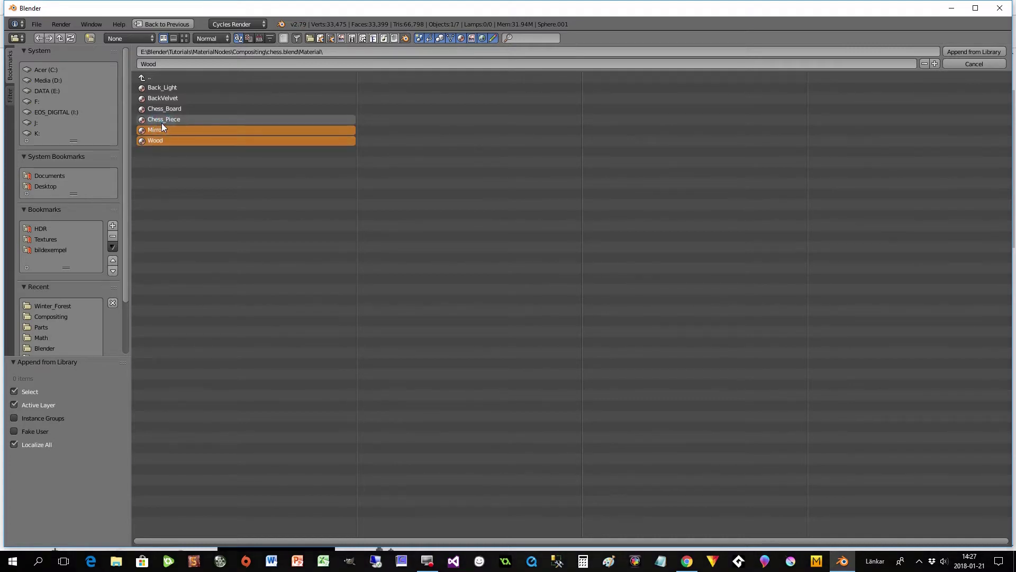
{"action": "left_click", "coordinate": [161, 119], "text": "shift"}
{"action": "left_click", "coordinate": [165, 110], "text": "shift"}
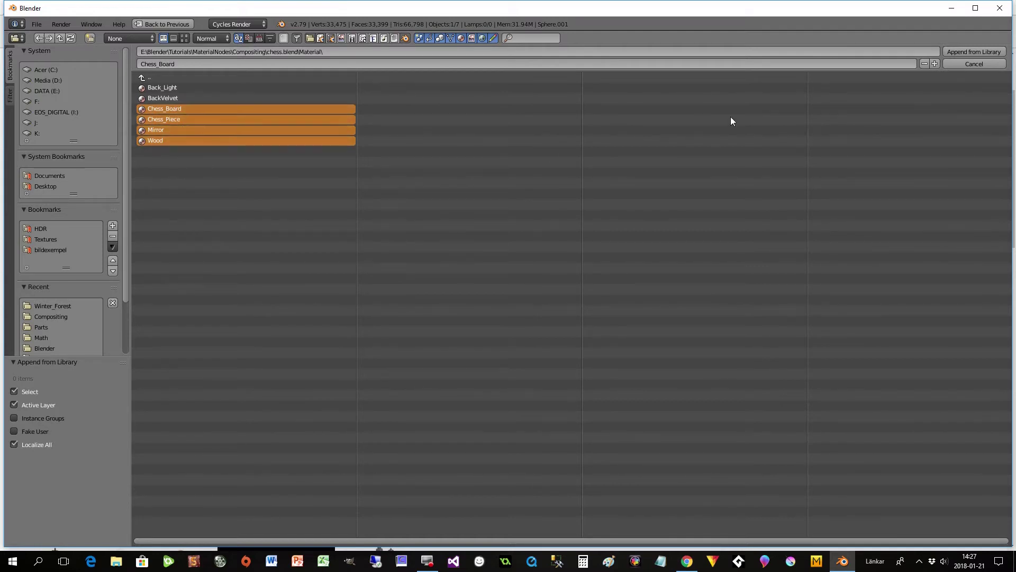
{"action": "left_click", "coordinate": [961, 51]}
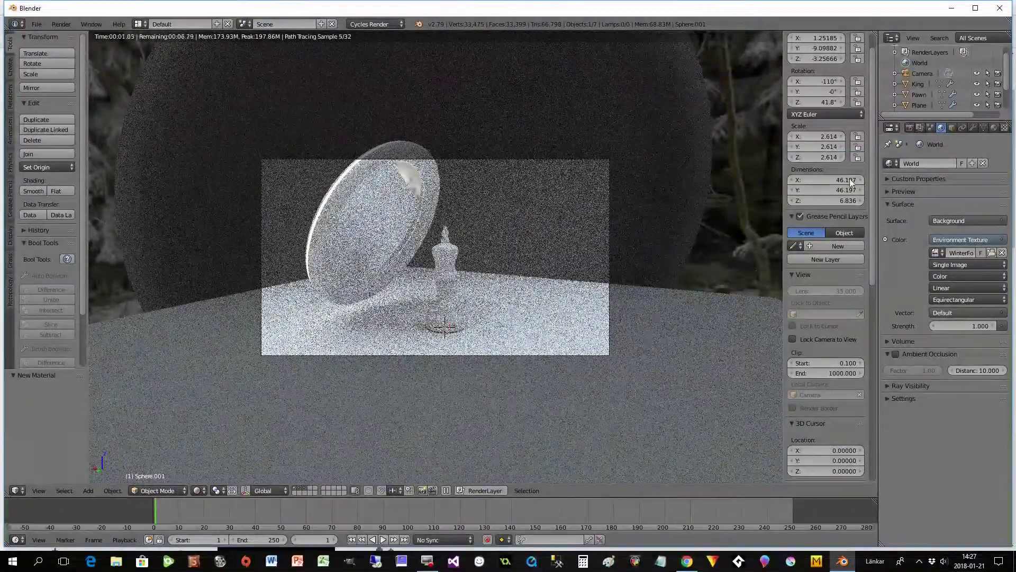
Split off a Node Editor above the 3D view and set the 3D view to Solid shading.
{"action": "mouse_move", "coordinate": [874, 32]}
{"action": "left_mouse_down"}
{"action": "mouse_move", "coordinate": [869, 64]}
{"action": "mouse_move", "coordinate": [860, 53]}
{"action": "mouse_move", "coordinate": [835, 285]}
{"action": "left_mouse_up"}
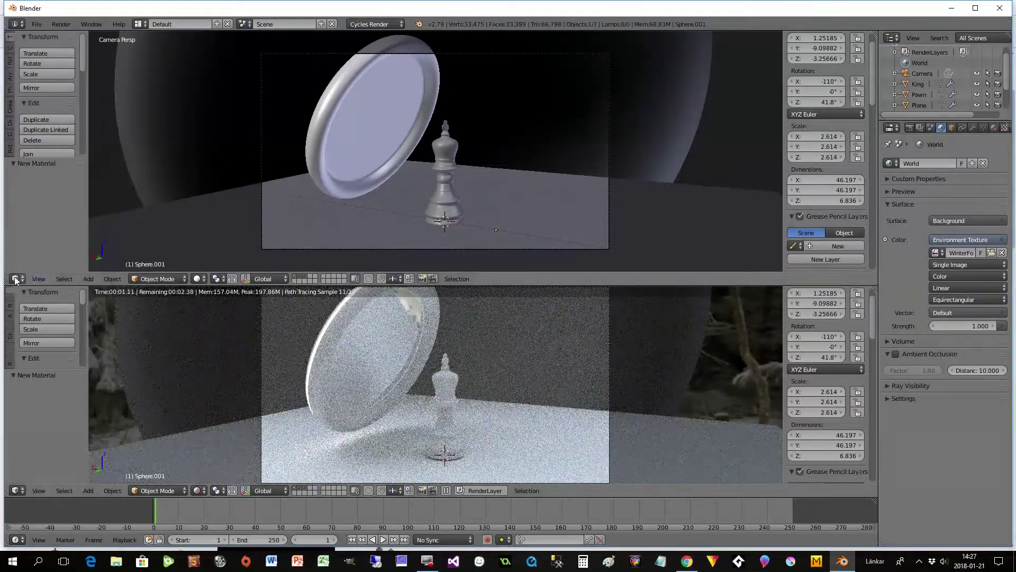
{"action": "left_click", "coordinate": [16, 279]}
{"action": "left_click", "coordinate": [37, 161]}
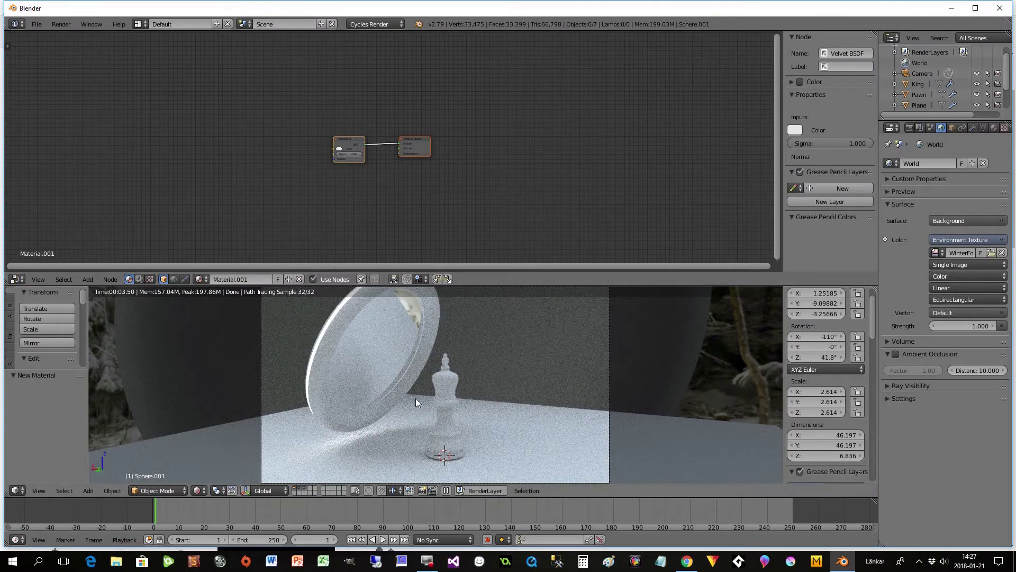
{"action": "left_click", "coordinate": [199, 490]}
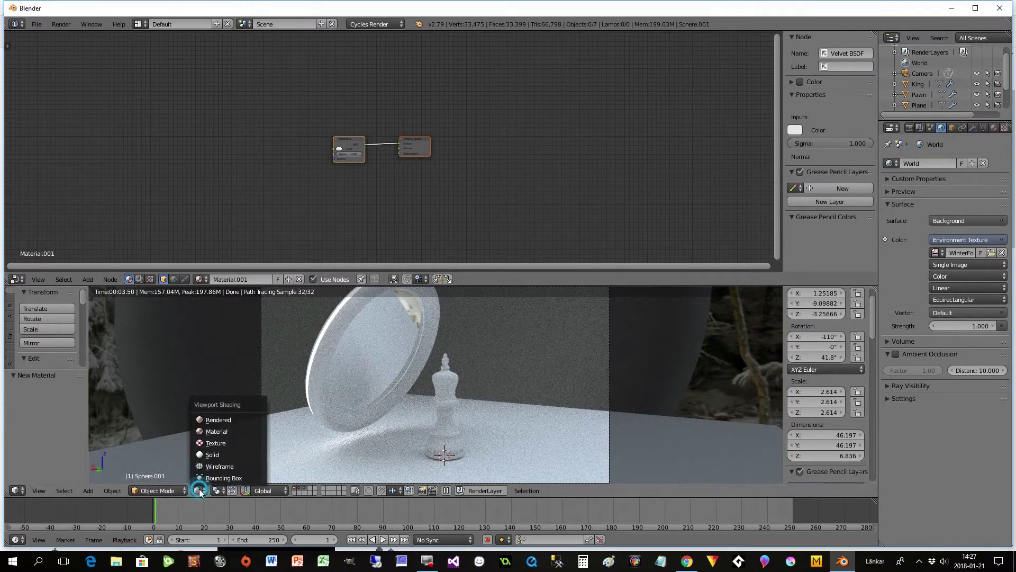
{"action": "left_click", "coordinate": [208, 454]}
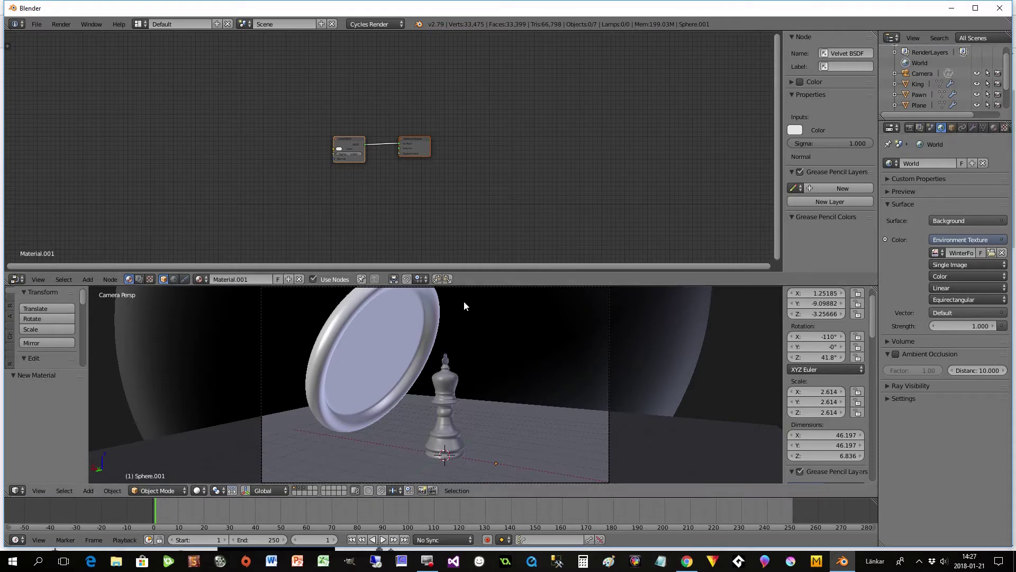
Assign the existing Chess_Piece material to the king.
{"action": "right_click", "coordinate": [449, 389]}
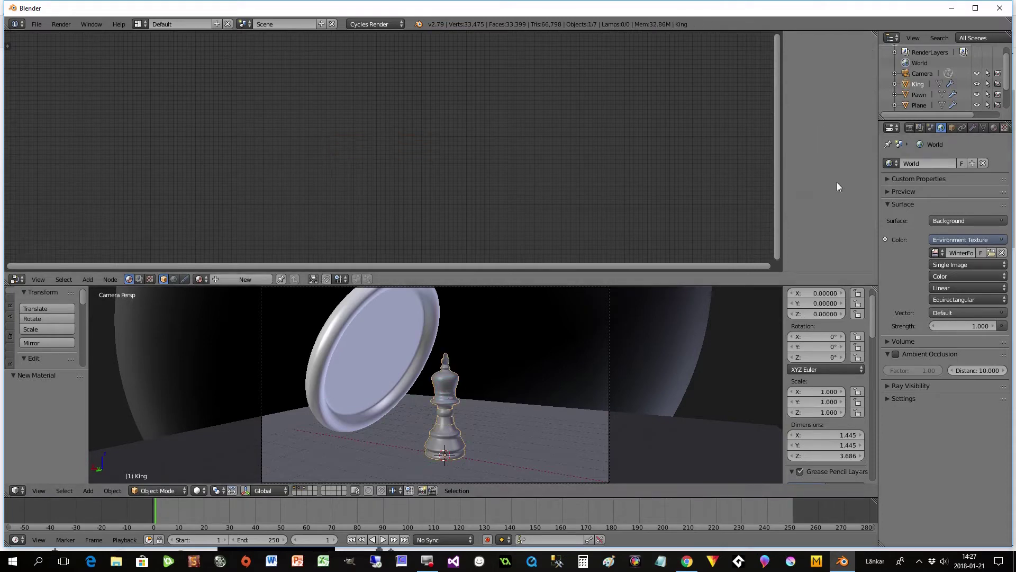
{"action": "left_click", "coordinate": [993, 127]}
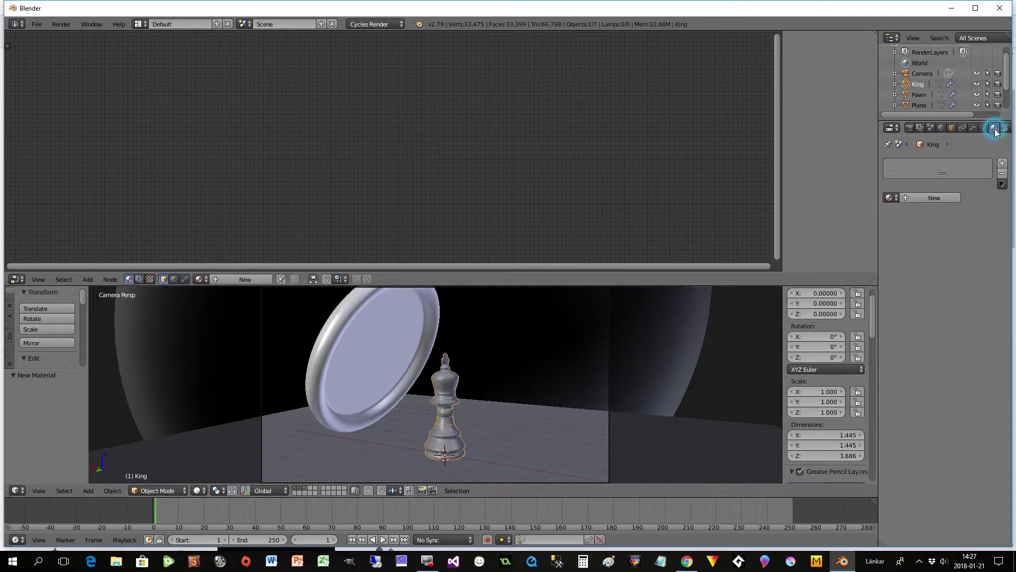
{"action": "left_click", "coordinate": [890, 198]}
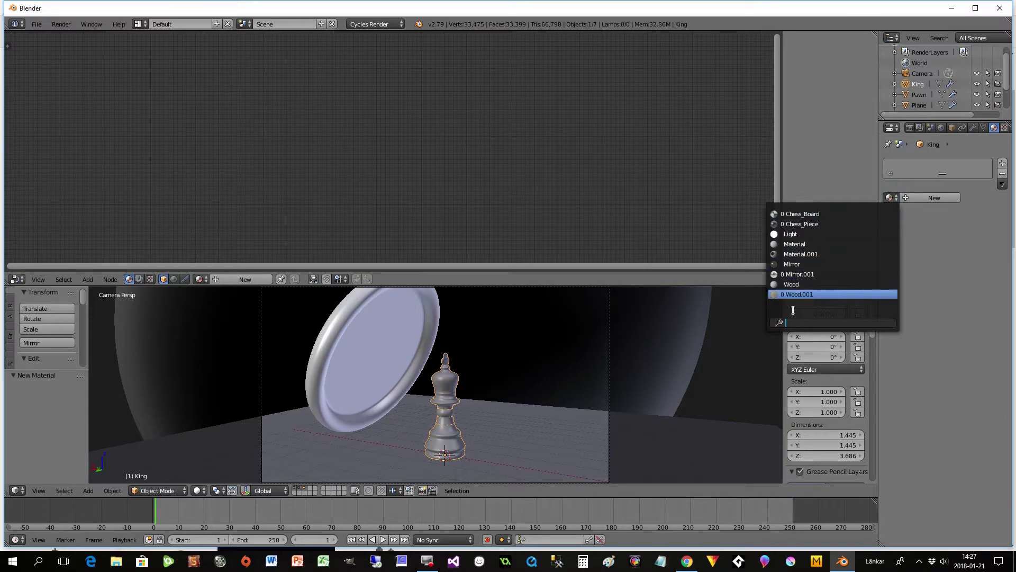
{"action": "left_click", "coordinate": [799, 223]}
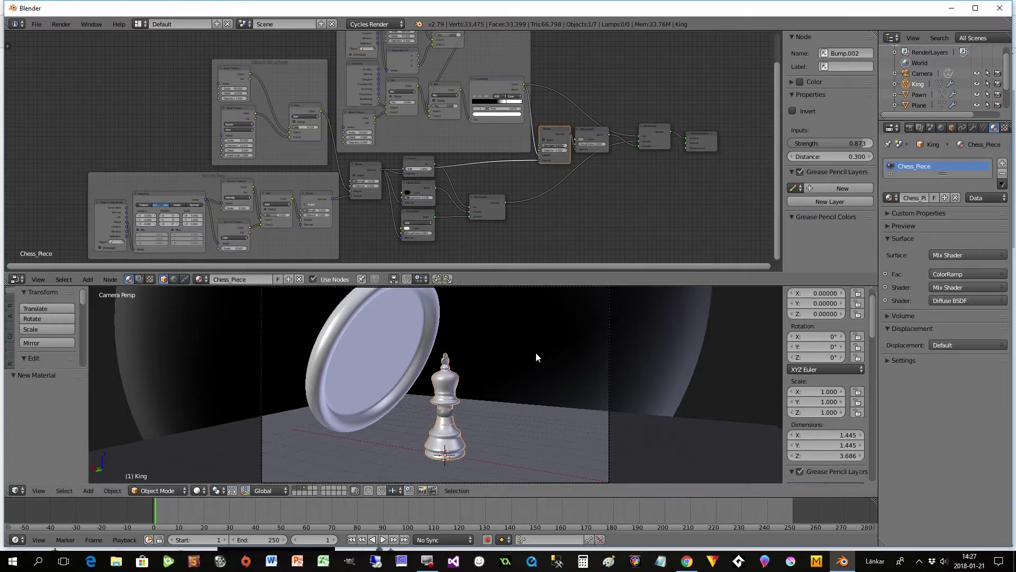
Show the second layer and assign the existing Chess_Piece material to the pawn.
{"action": "left_click", "coordinate": [301, 487]}
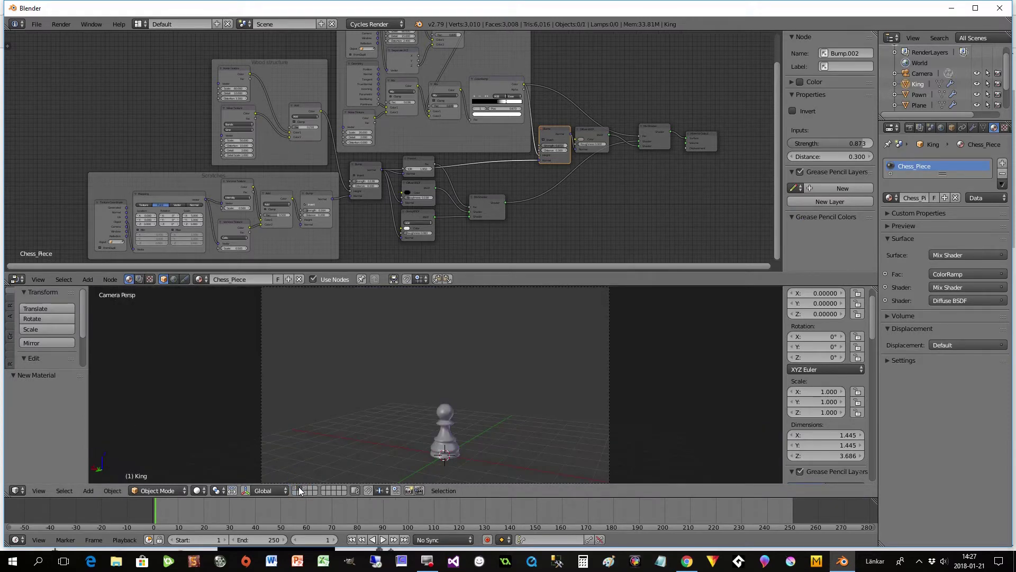
{"action": "right_click", "coordinate": [438, 433]}
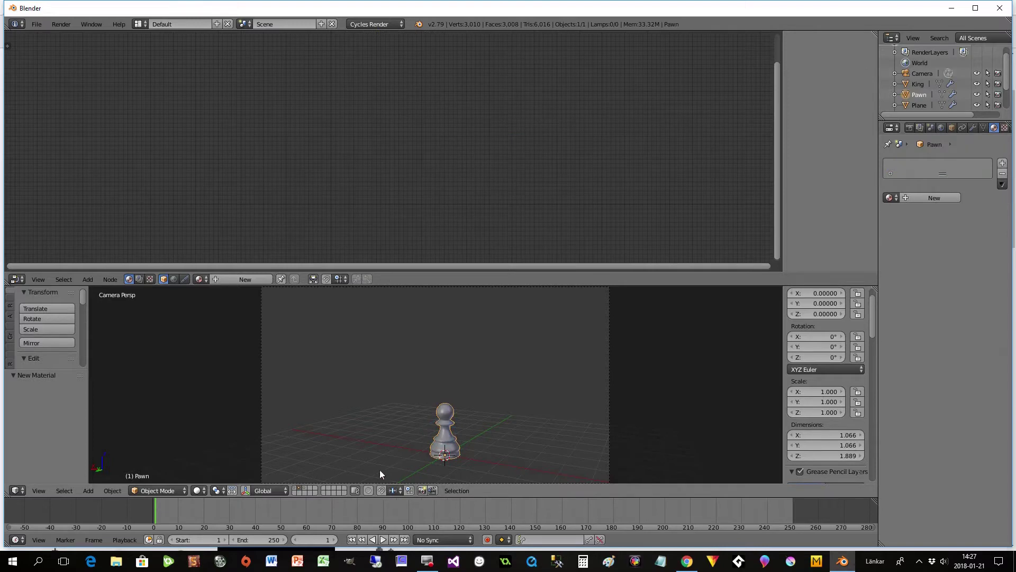
{"action": "left_click", "coordinate": [890, 197]}
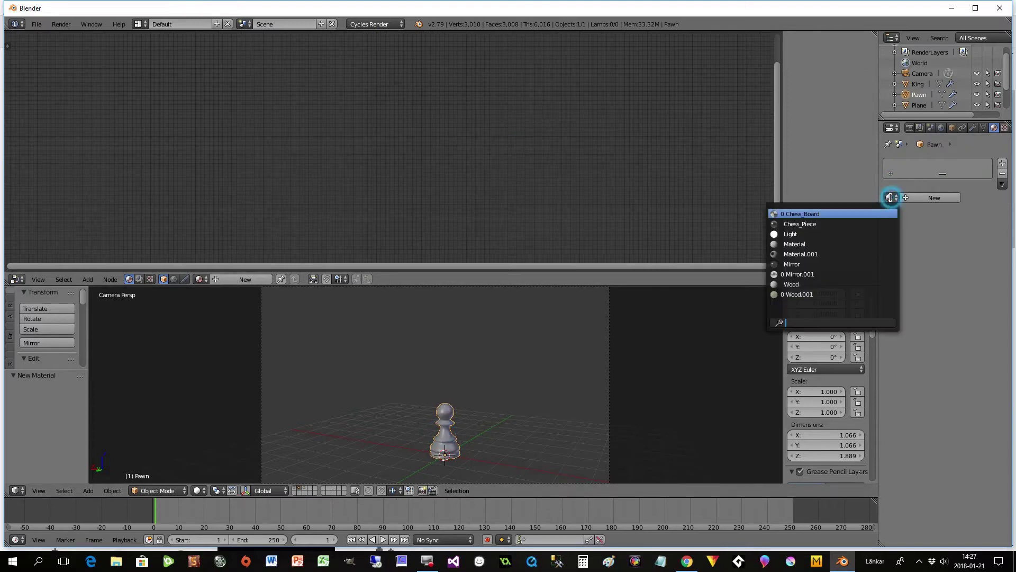
{"action": "left_click", "coordinate": [804, 224]}
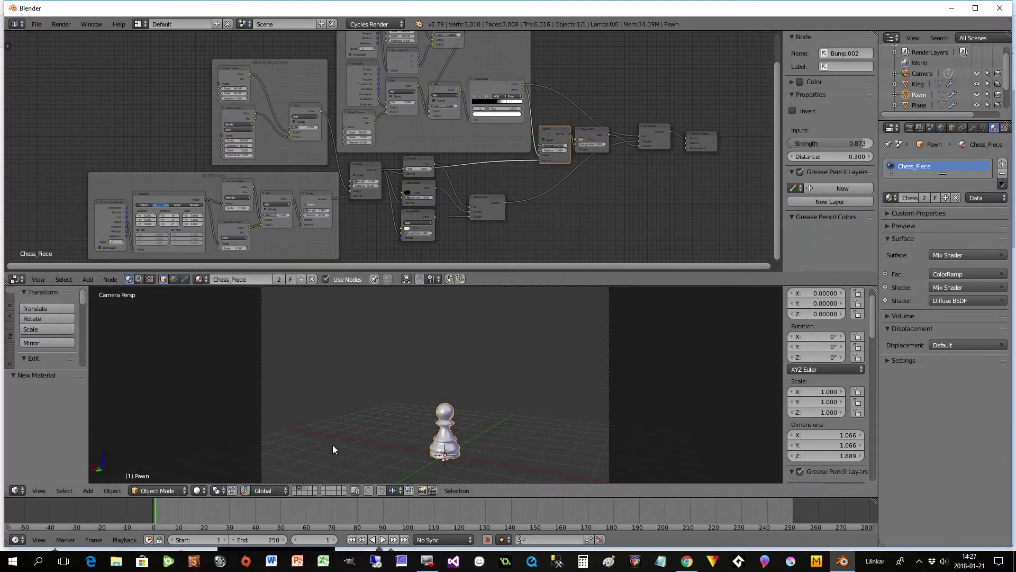
On the first layer, rename the board plane to Chess_Board and assign it the existing Chess_Board material.
{"action": "left_click", "coordinate": [296, 486]}
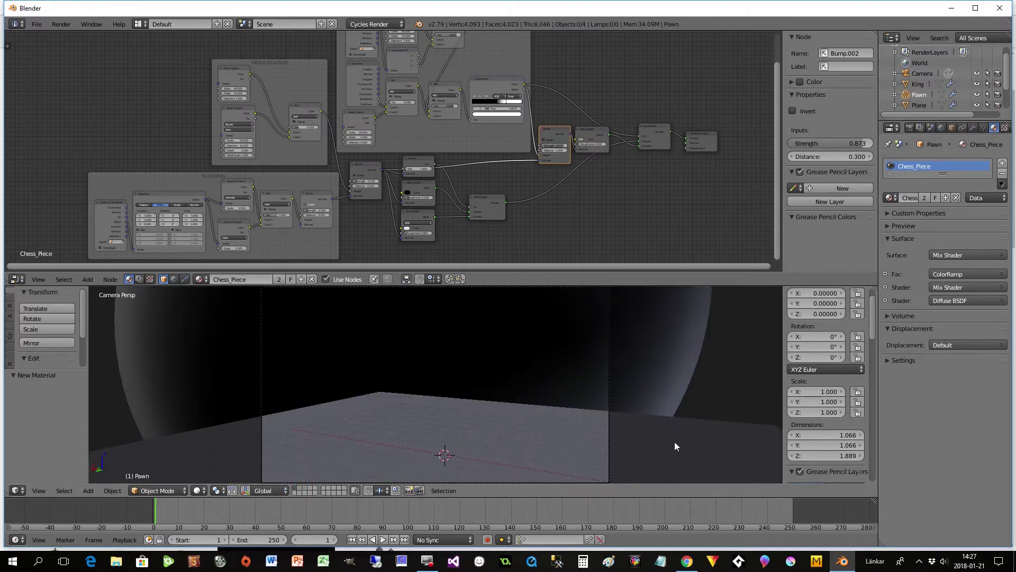
{"action": "right_click", "coordinate": [656, 450]}
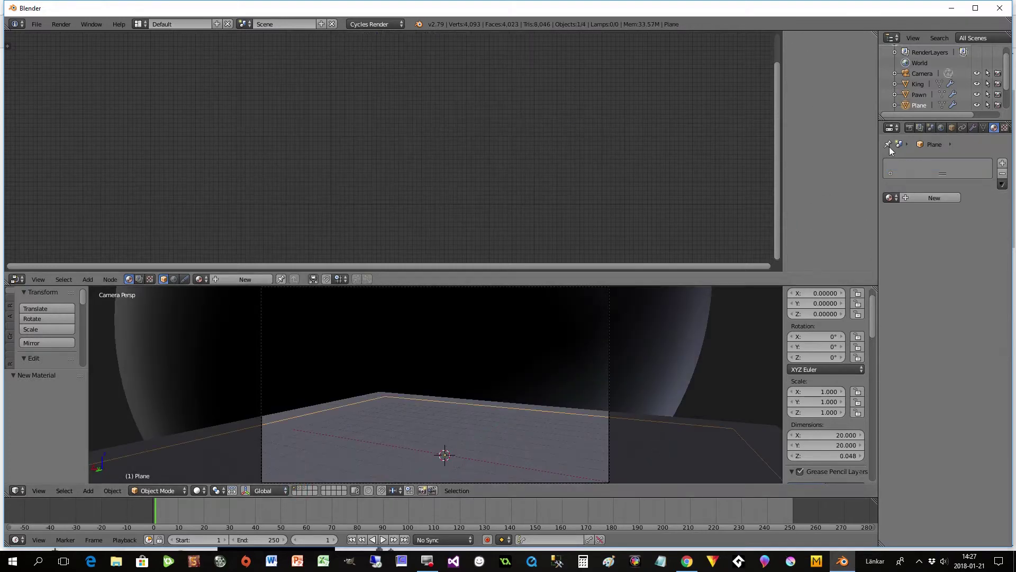
{"action": "double_click", "coordinate": [920, 105]}
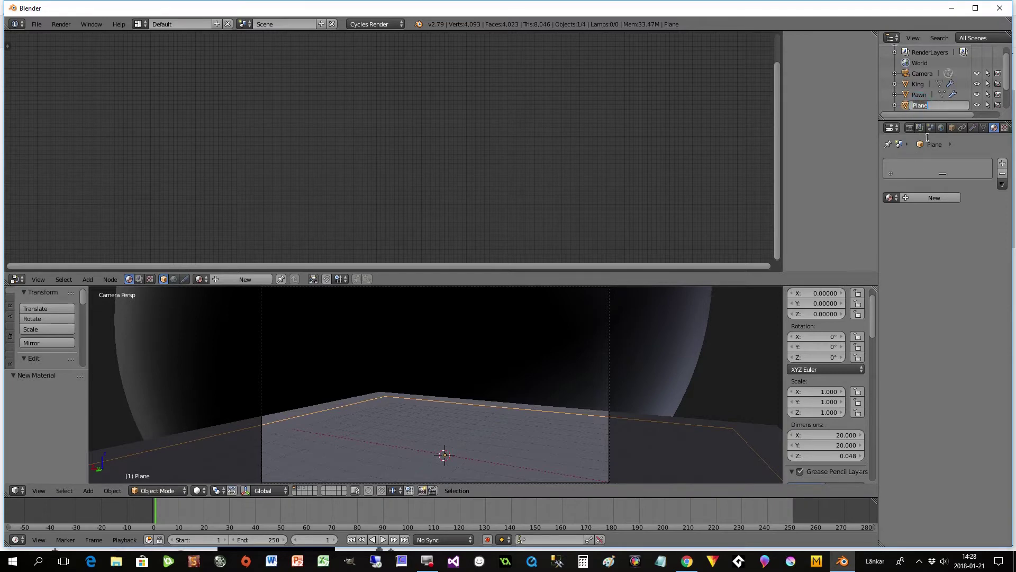
{"action": "type", "text": "Chess_Board"}
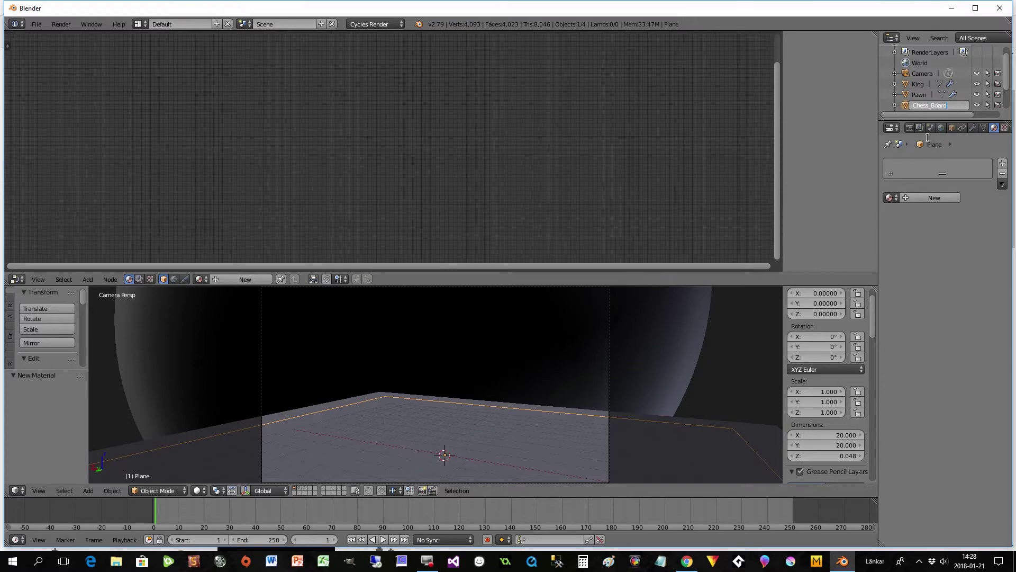
{"action": "key", "text": "Return"}
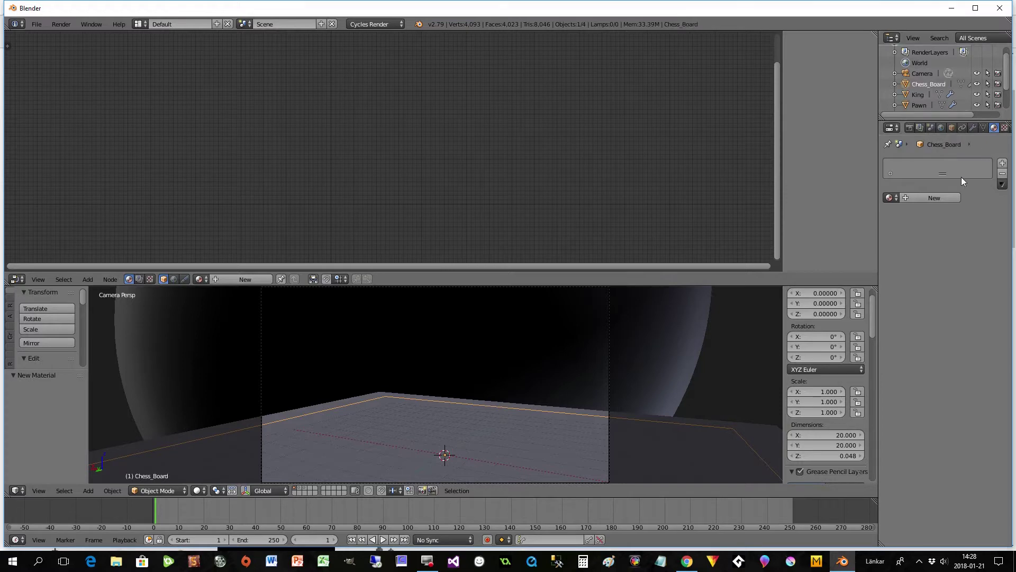
{"action": "left_click", "coordinate": [891, 197]}
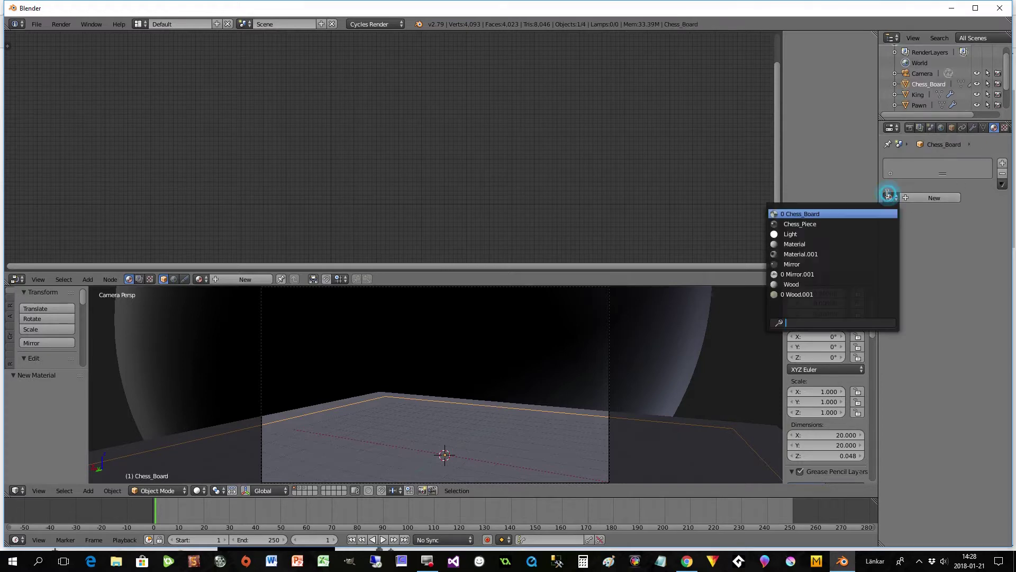
{"action": "left_click", "coordinate": [806, 212]}
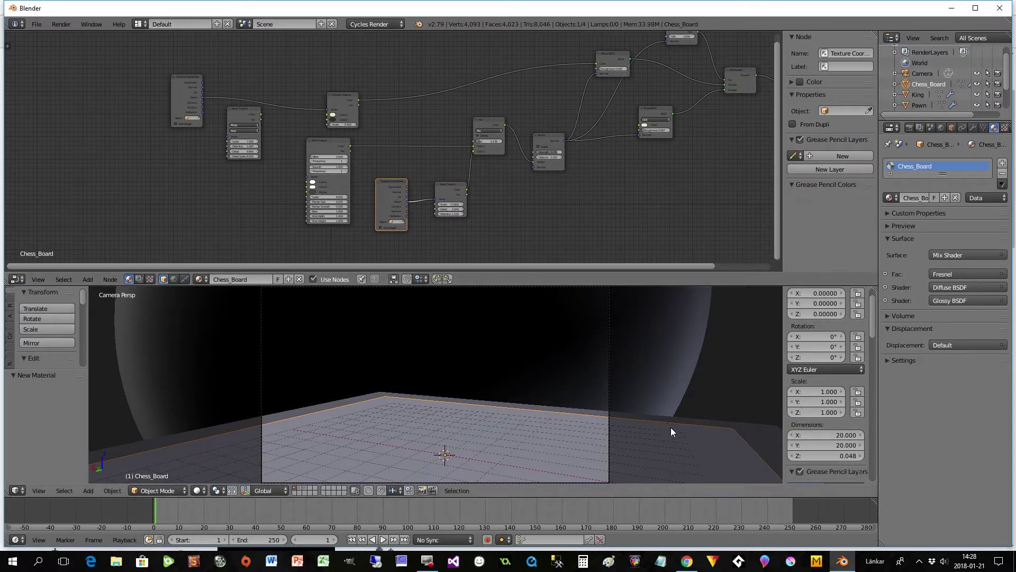
Rename the larger plane surrounding the board to Chess_Edges and assign it the existing Wood.001 material.
{"action": "right_click", "coordinate": [749, 431]}
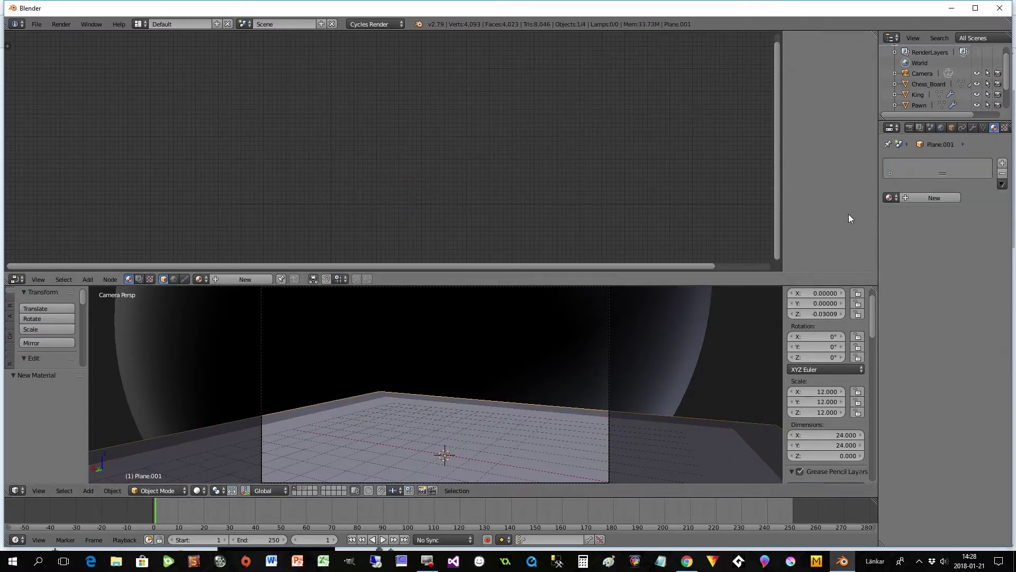
{"action": "scroll", "coordinate": [952, 79], "scroll_direction": "down", "scroll_amount": 3}
{"action": "double_click", "coordinate": [923, 84]}
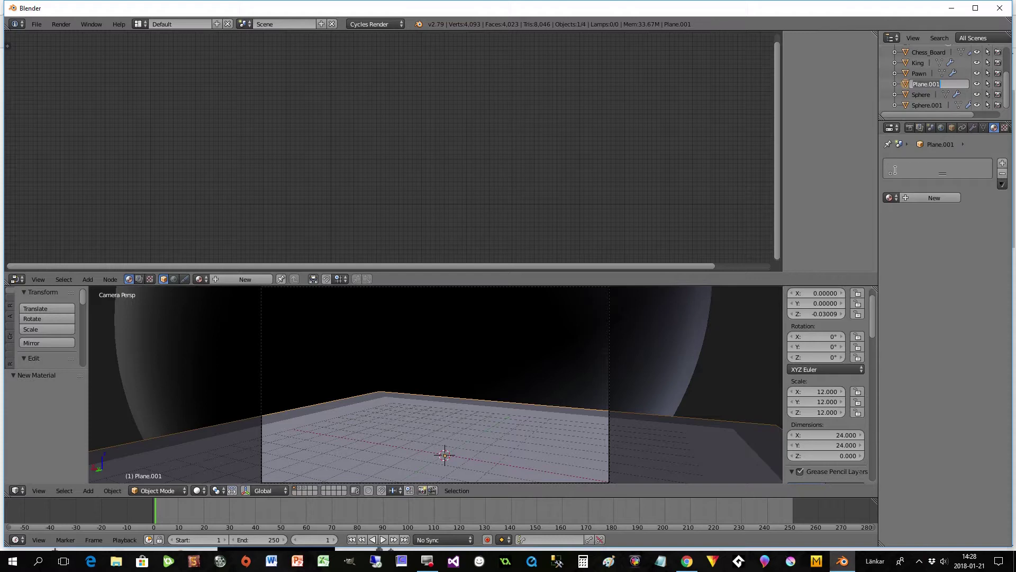
{"action": "type", "text": "Chess_Edges"}
{"action": "key", "text": "Return"}
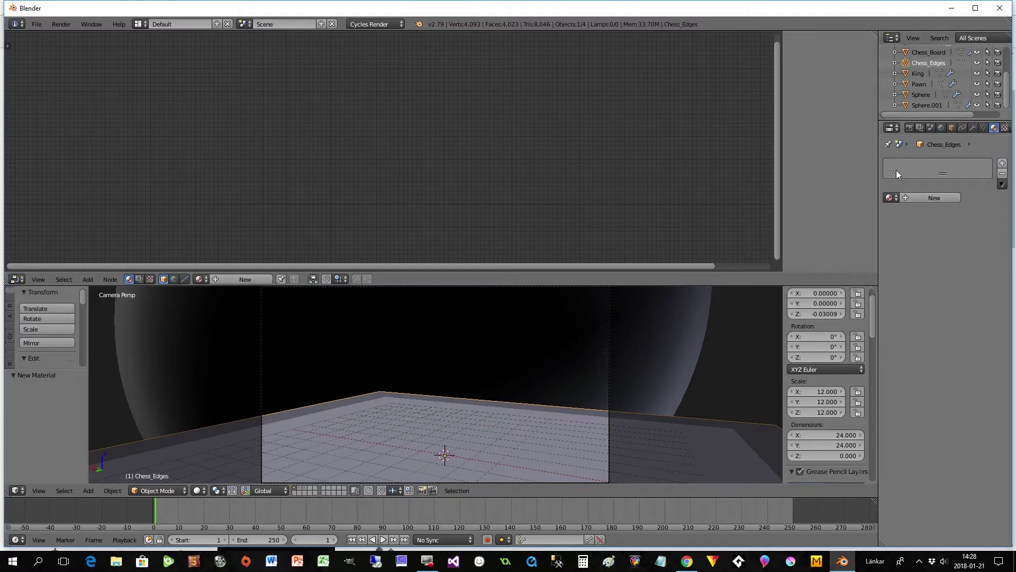
{"action": "left_click", "coordinate": [889, 198]}
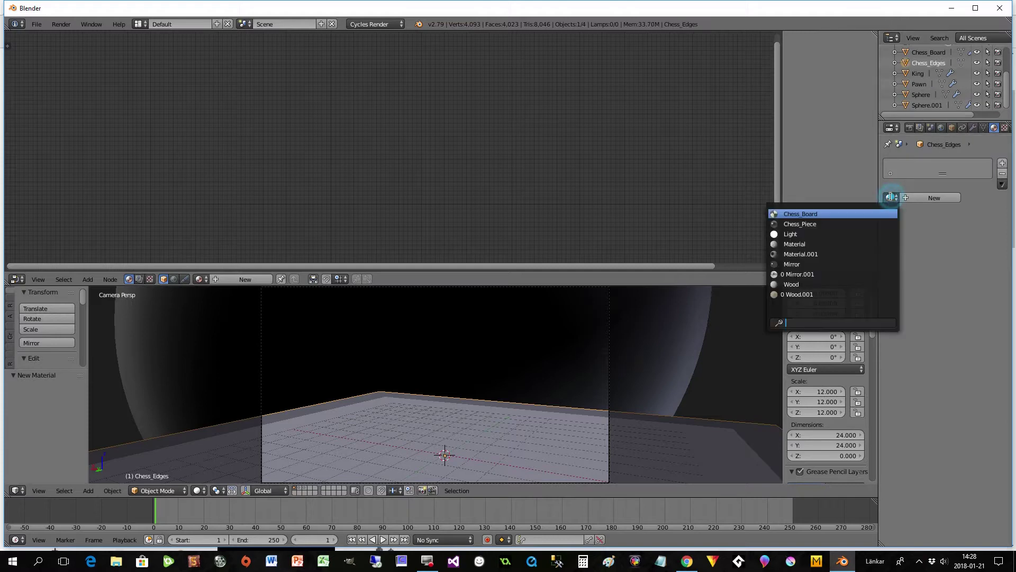
{"action": "left_click", "coordinate": [789, 293]}
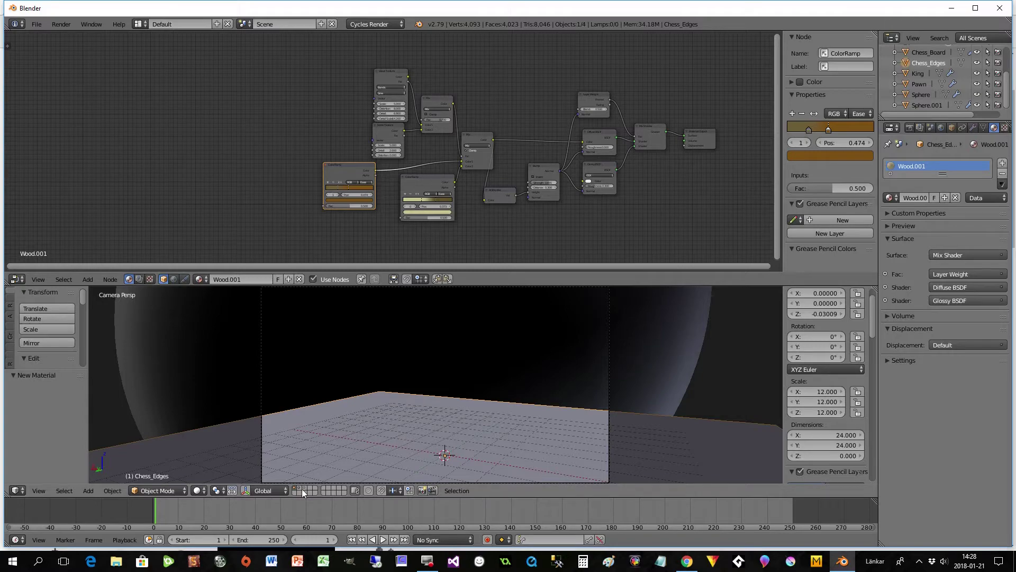
Preview the scene in Rendered shading with the king and mirror's third layer also shown, and return to Solid shading.
{"action": "left_click", "coordinate": [199, 490]}
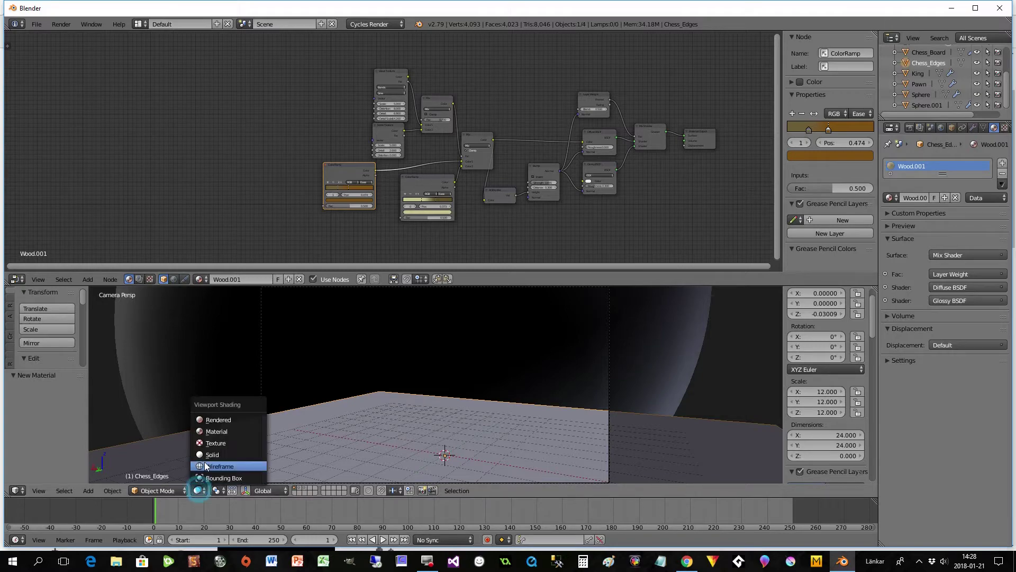
{"action": "left_click", "coordinate": [206, 419]}
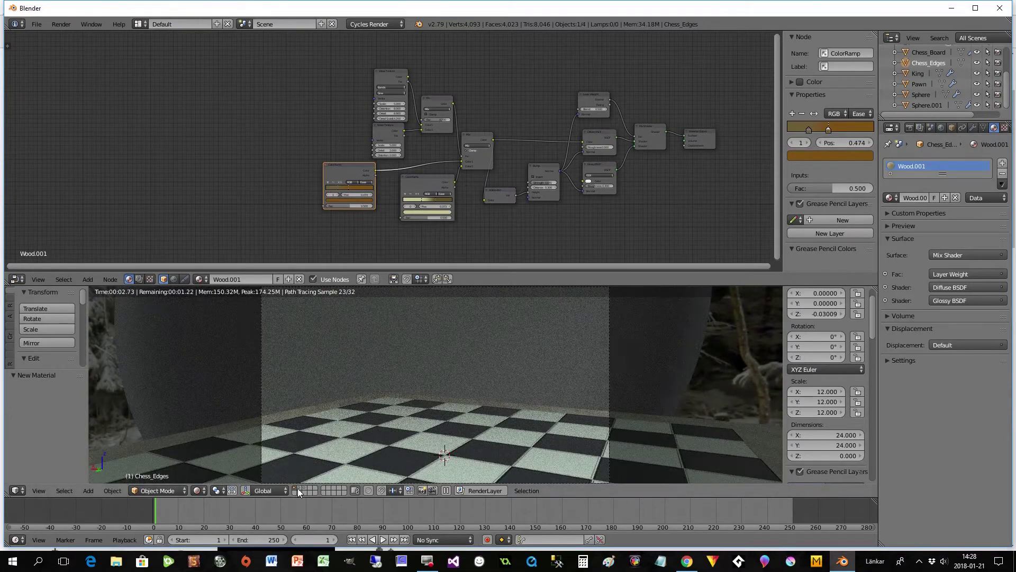
{"action": "left_click", "coordinate": [305, 488], "text": "shift"}
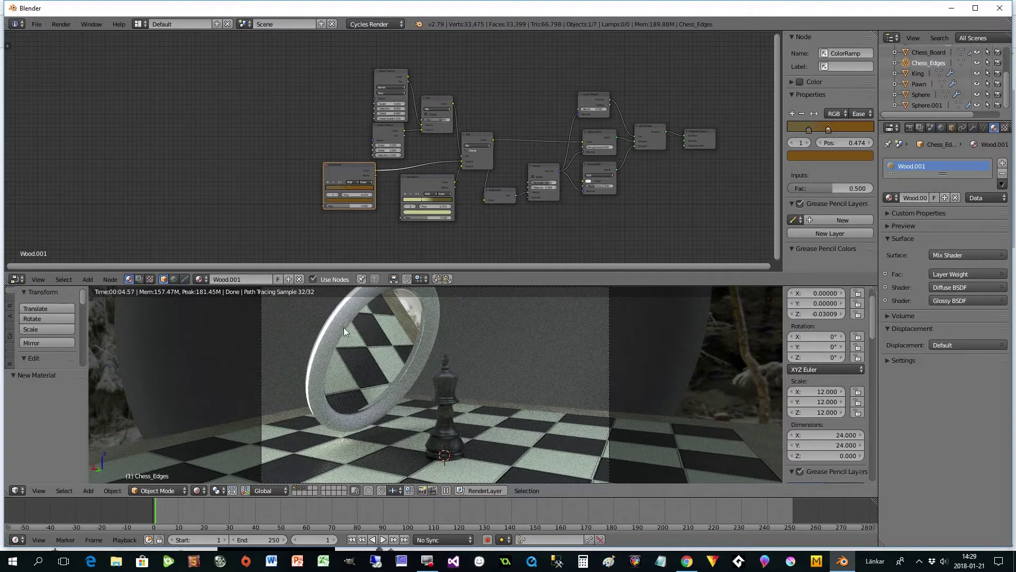
{"action": "left_click", "coordinate": [200, 490]}
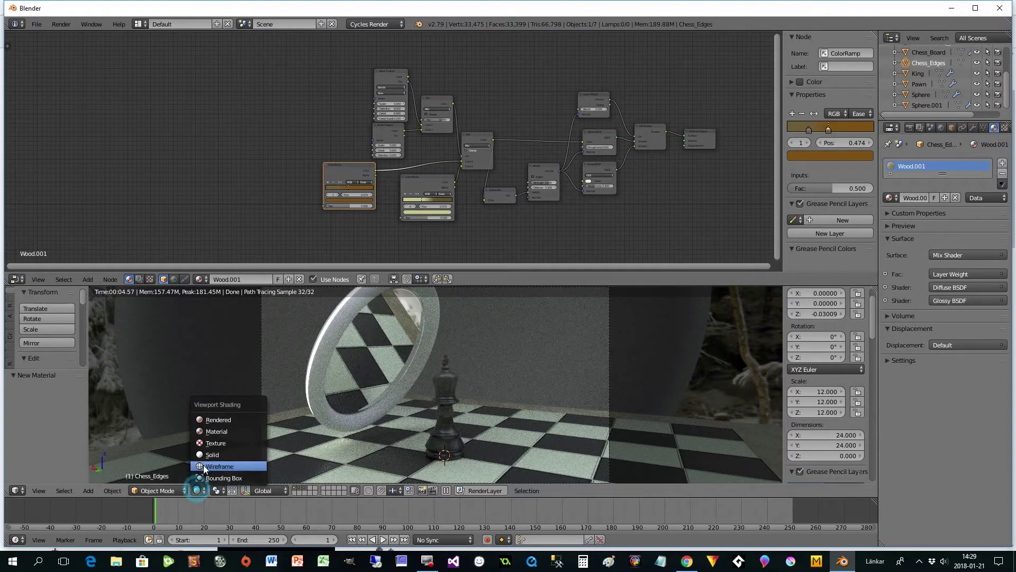
{"action": "left_click", "coordinate": [210, 455]}
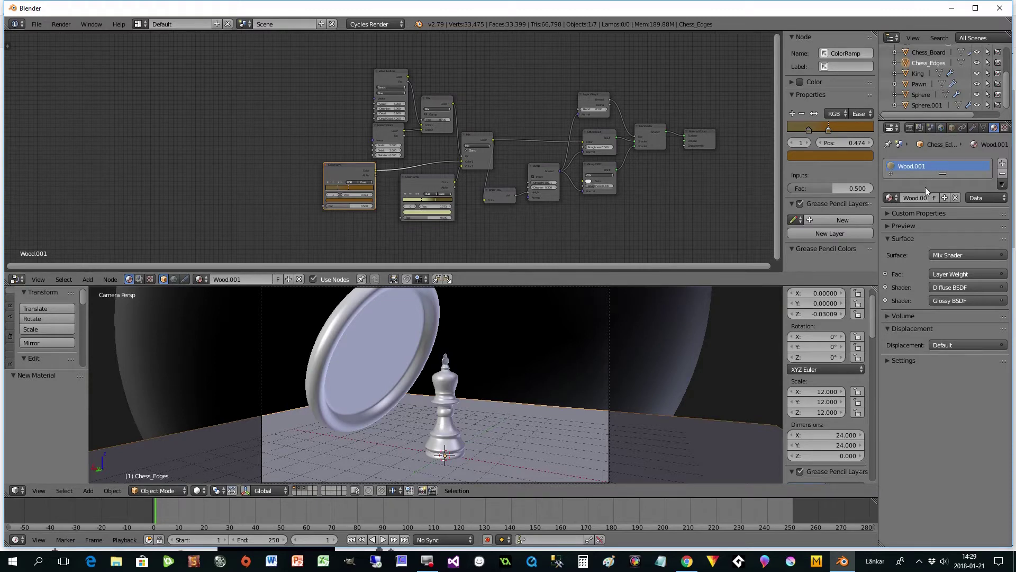
Remove the Wood slot from the round mirror object and add a new material slot using Wood.001.
{"action": "right_click", "coordinate": [318, 354]}
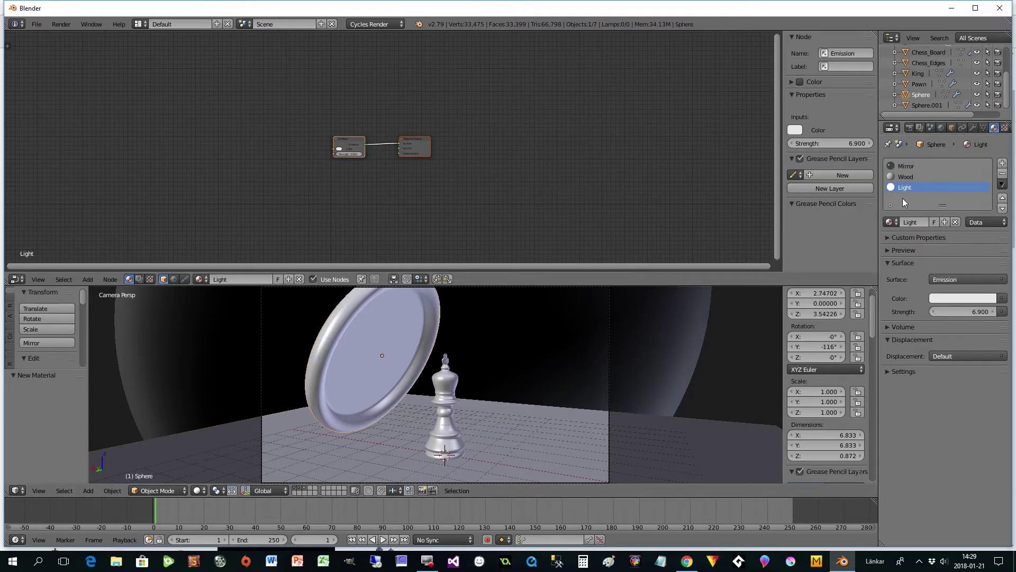
{"action": "left_click", "coordinate": [904, 177]}
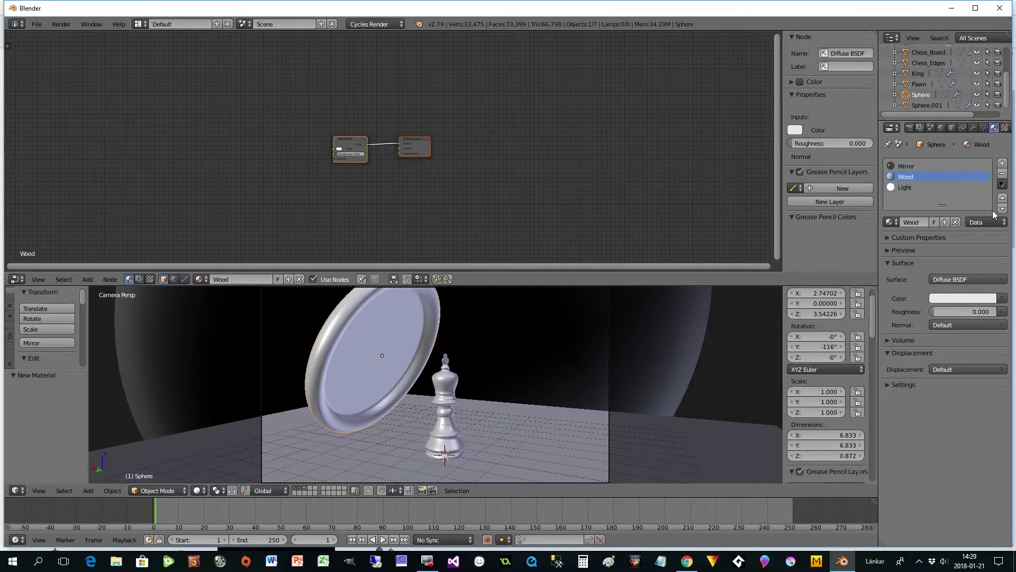
{"action": "left_click", "coordinate": [1003, 174]}
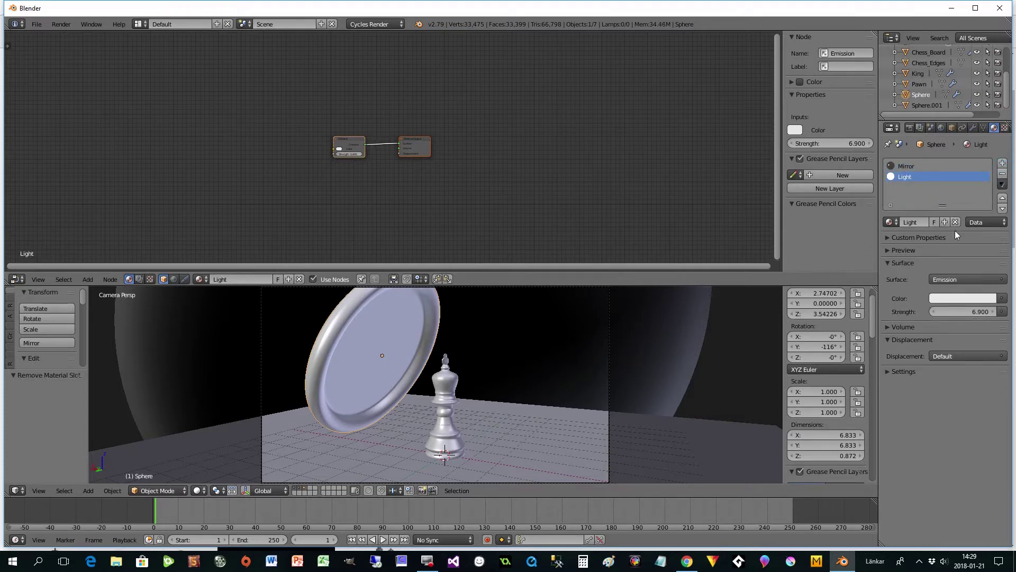
{"action": "left_click", "coordinate": [1002, 163]}
{"action": "left_click", "coordinate": [890, 221]}
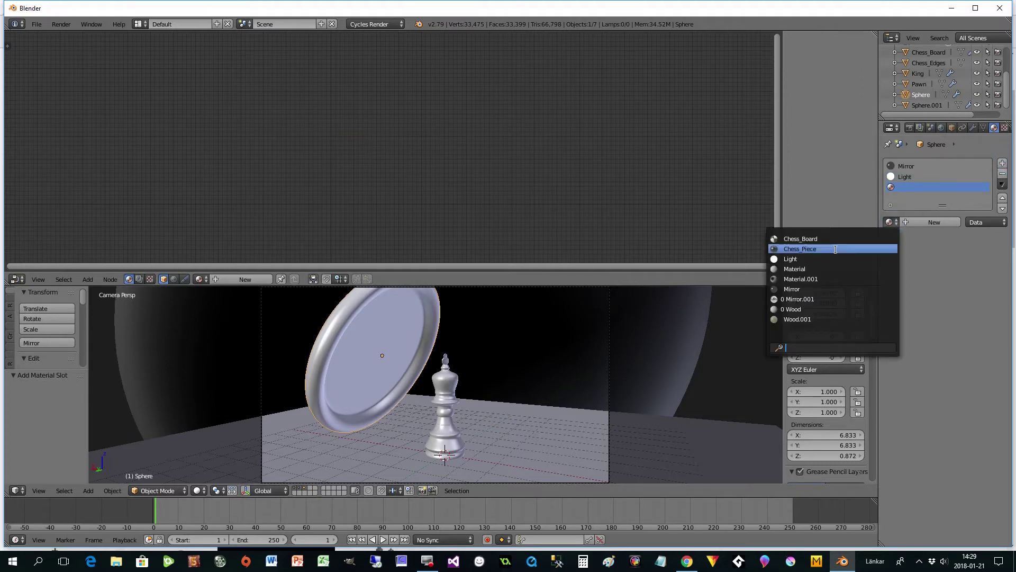
{"action": "left_click", "coordinate": [798, 320]}
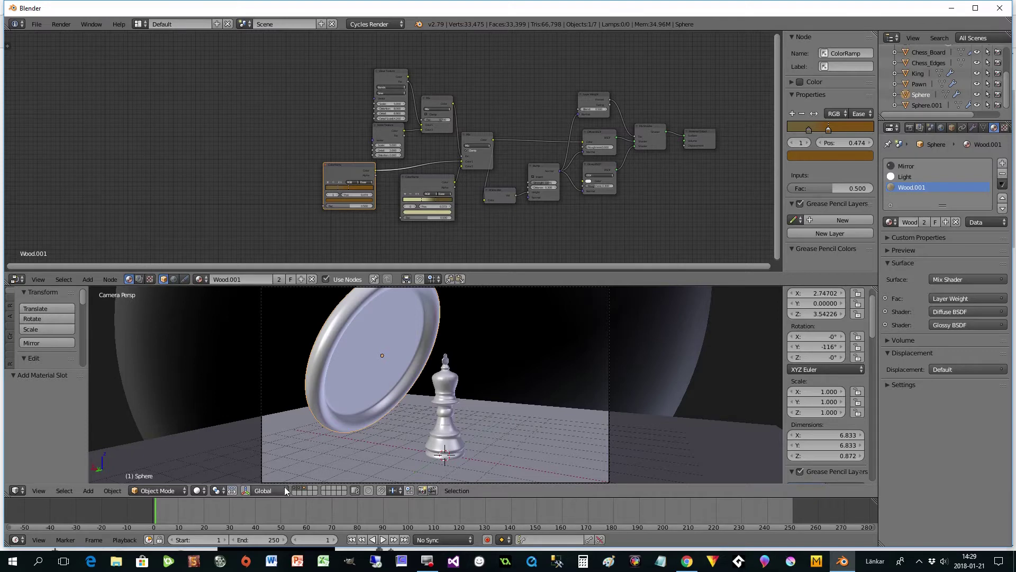
Enter Edit Mode on the mirror object and deselect the faces that use the Mirror material.
{"action": "key", "text": "Tab"}
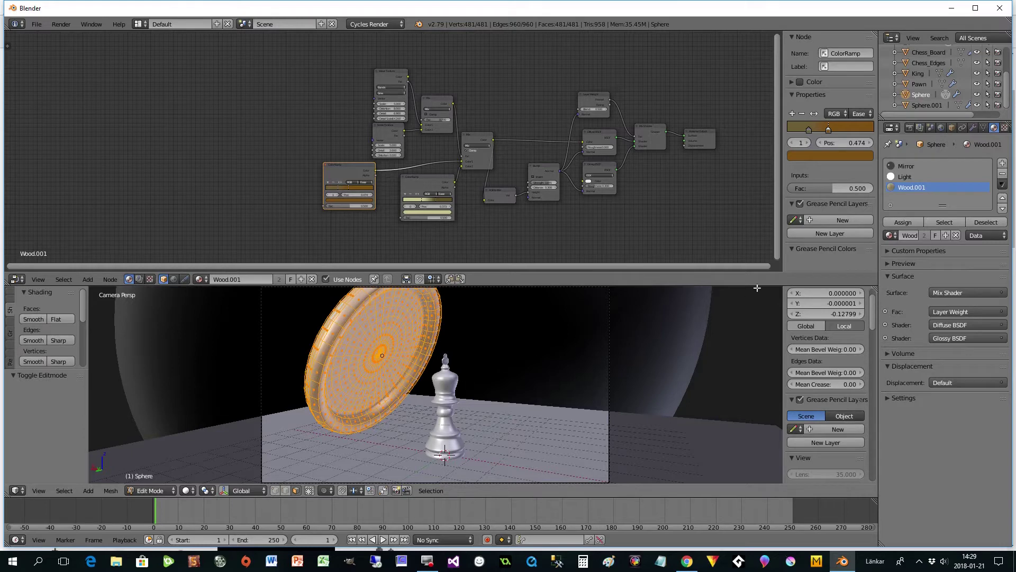
{"action": "left_click", "coordinate": [906, 166]}
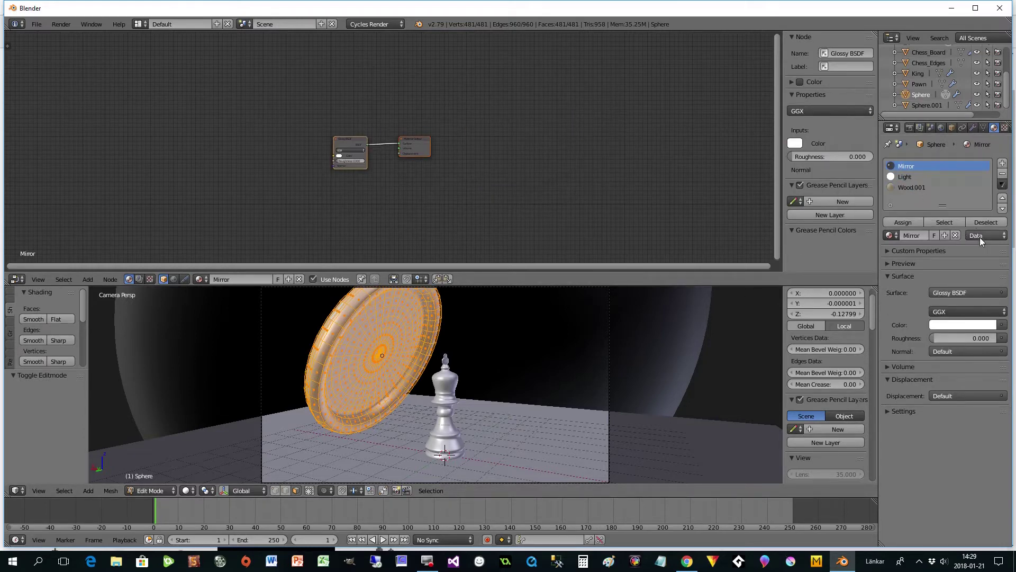
{"action": "left_click", "coordinate": [980, 222]}
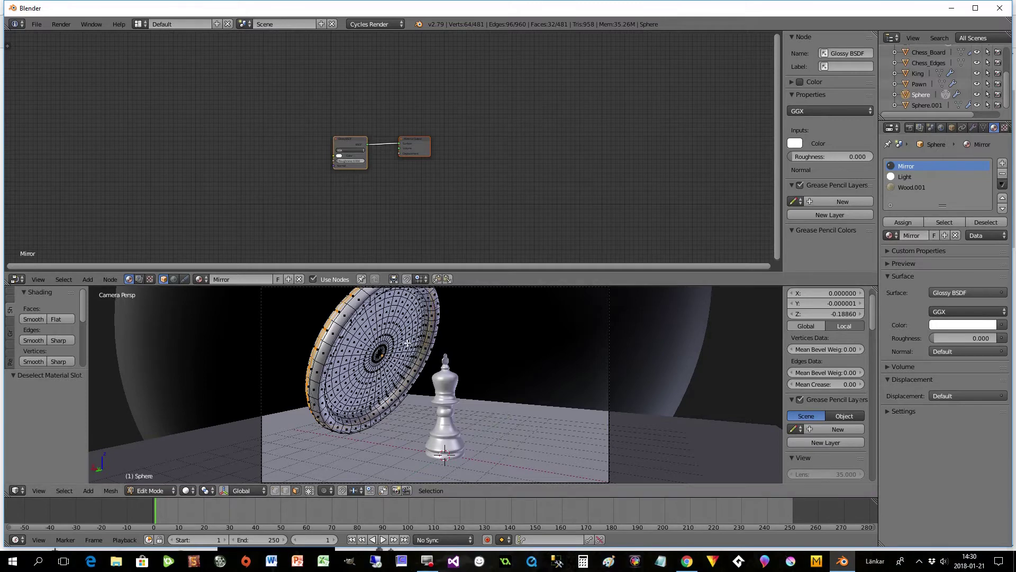
Select every face of the mirror object except those using the Light material, and assign Wood.001 to the selection.
{"action": "key", "text": "a"}
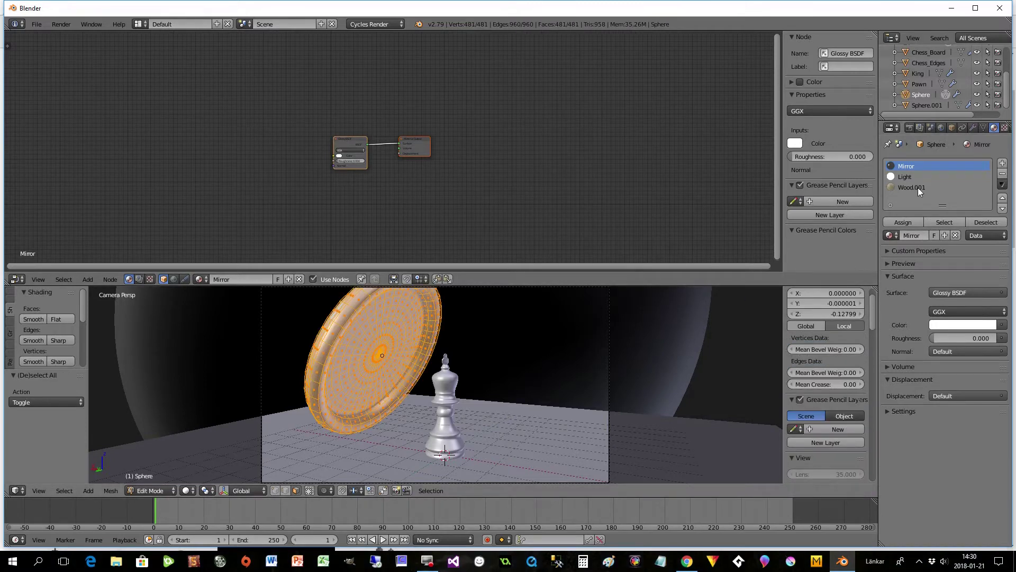
{"action": "left_click", "coordinate": [914, 187]}
{"action": "left_click", "coordinate": [908, 177]}
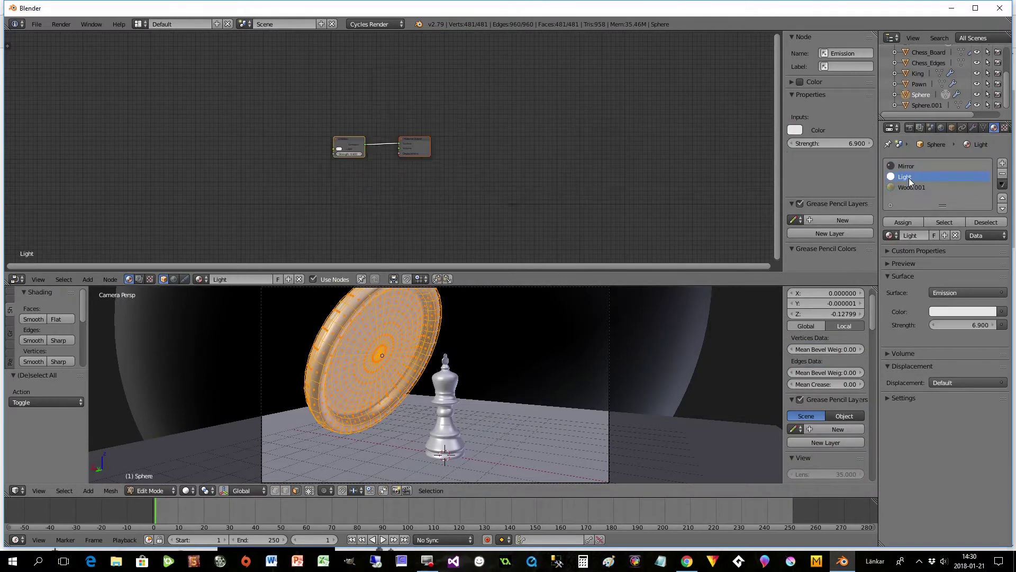
{"action": "left_click", "coordinate": [980, 222]}
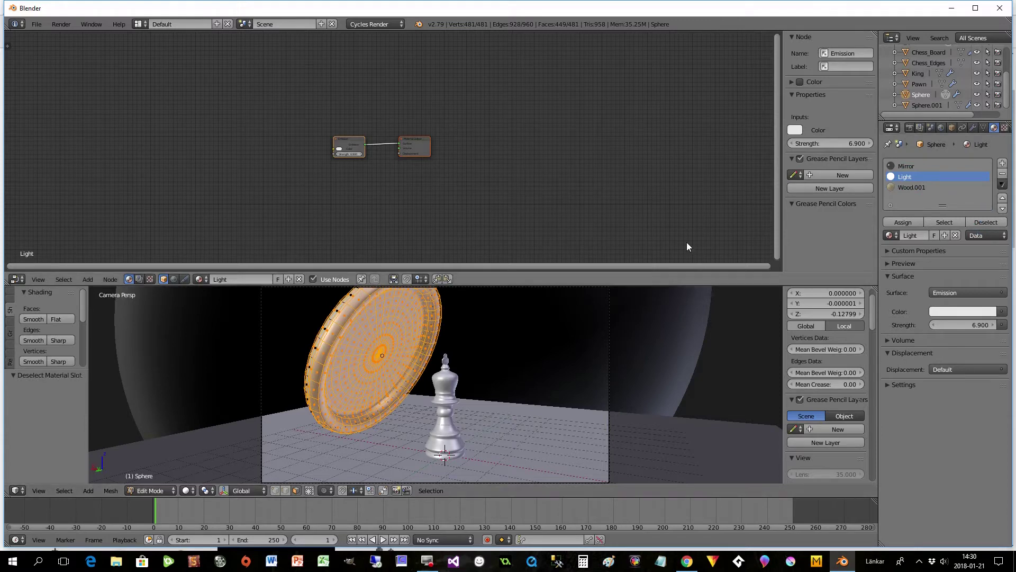
{"action": "left_click", "coordinate": [914, 188]}
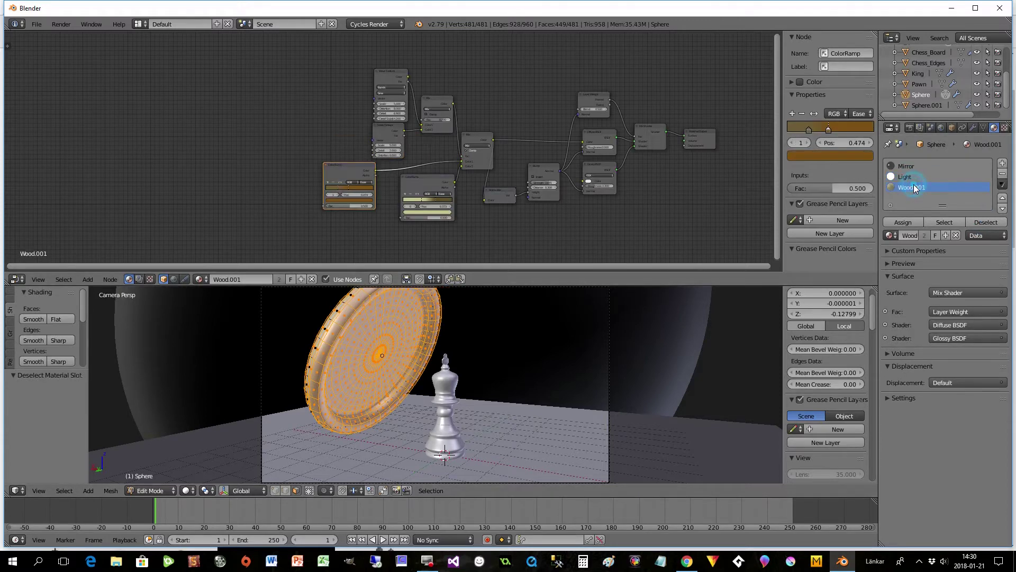
{"action": "left_click", "coordinate": [902, 221]}
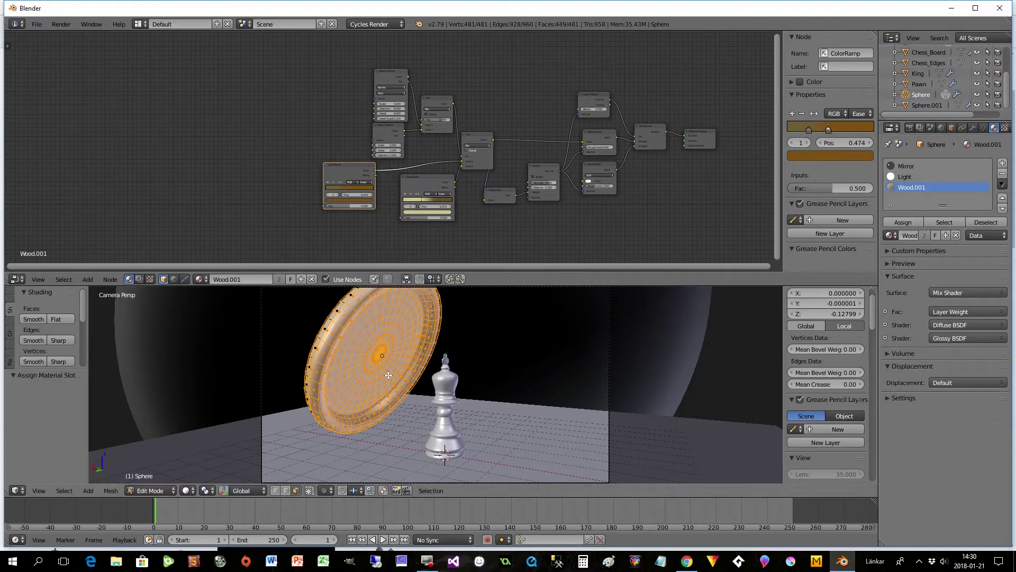
Deselect all faces and isolate the mirror object in local view, facing its inner disc.
{"action": "key", "text": "a"}
{"action": "middle_click_drag", "start_coordinate": [388, 376], "coordinate": [407, 379]}
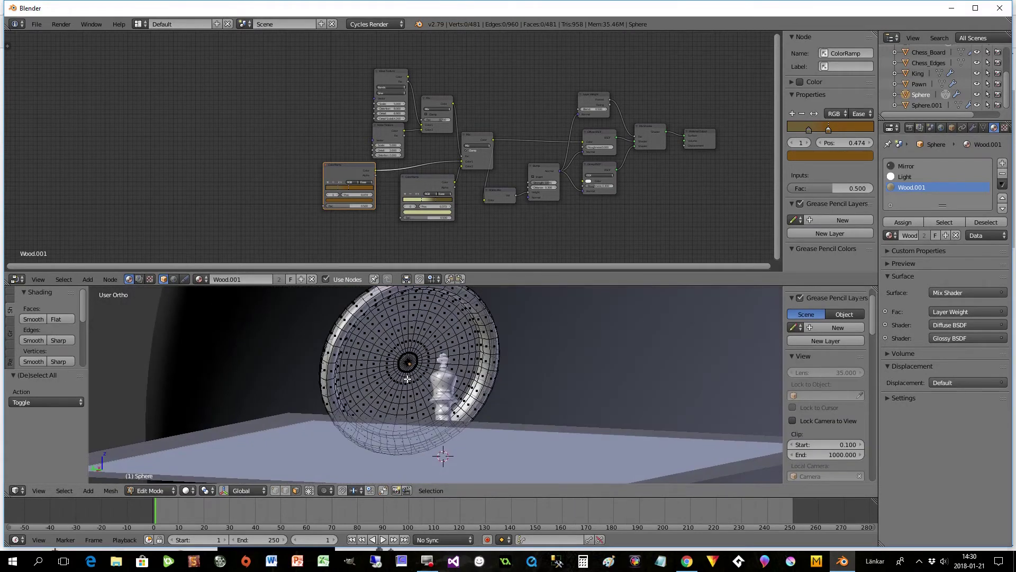
{"action": "scroll", "coordinate": [408, 379], "scroll_direction": "up", "scroll_amount": 2}
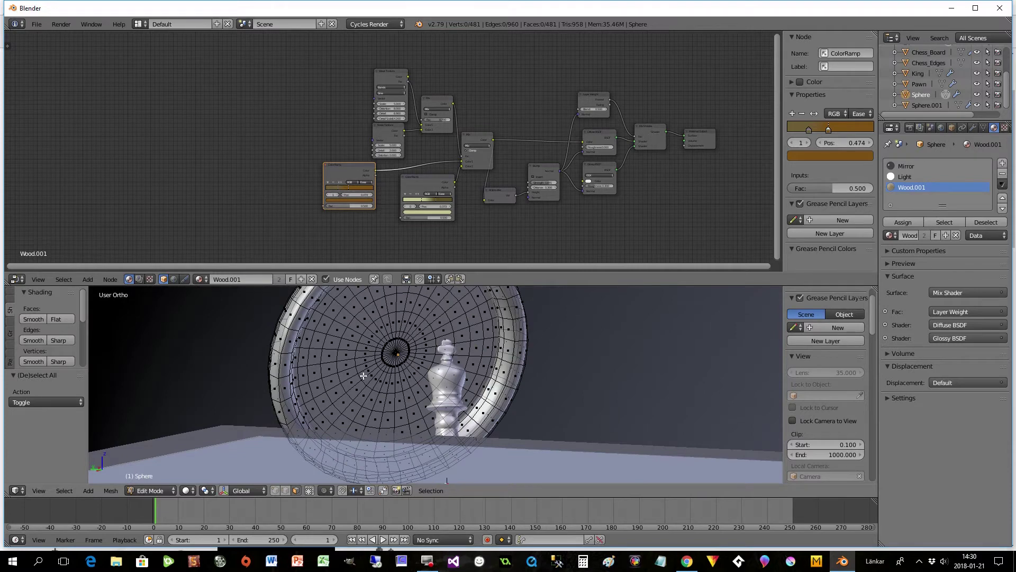
{"action": "key", "text": "c"}
{"action": "key", "text": "Escape"}
{"action": "middle_click_drag", "start_coordinate": [395, 370], "coordinate": [347, 408]}
{"action": "scroll", "coordinate": [396, 367], "scroll_direction": "down", "scroll_amount": 3}
{"action": "scroll", "coordinate": [483, 374], "scroll_direction": "up", "scroll_amount": 1}
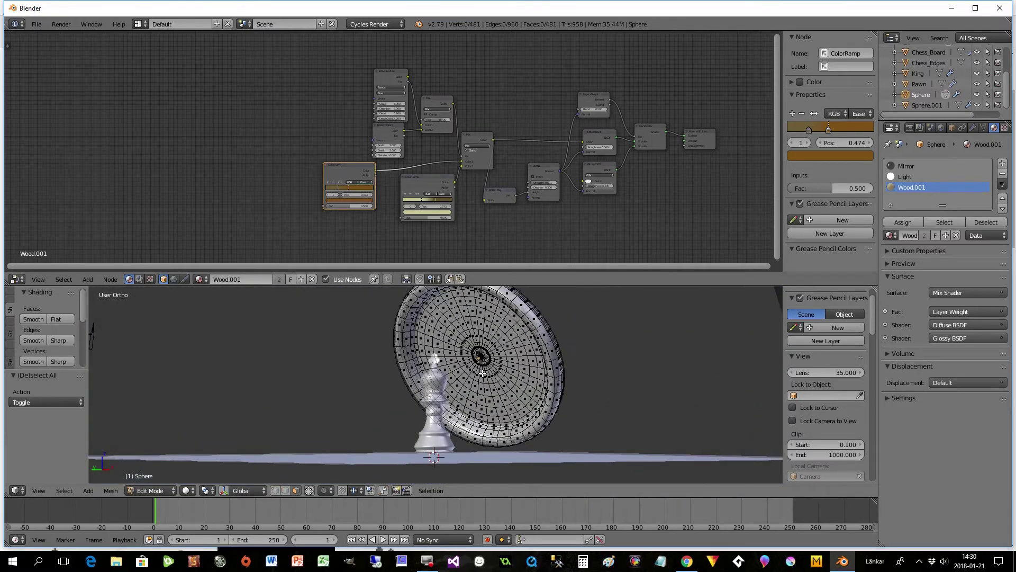
{"action": "middle_click_drag", "start_coordinate": [486, 372], "coordinate": [507, 365]}
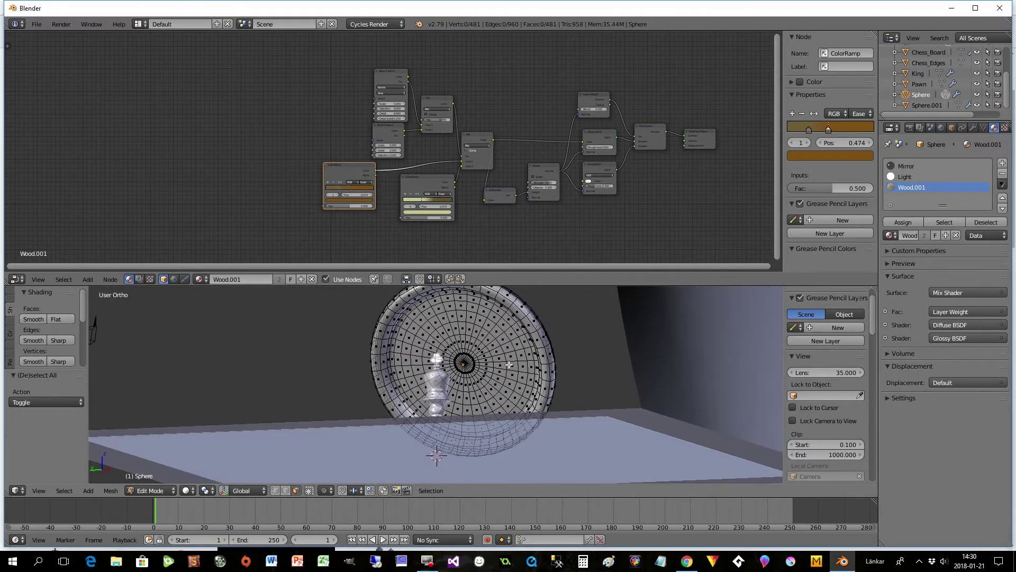
{"action": "left_click", "coordinate": [43, 490]}
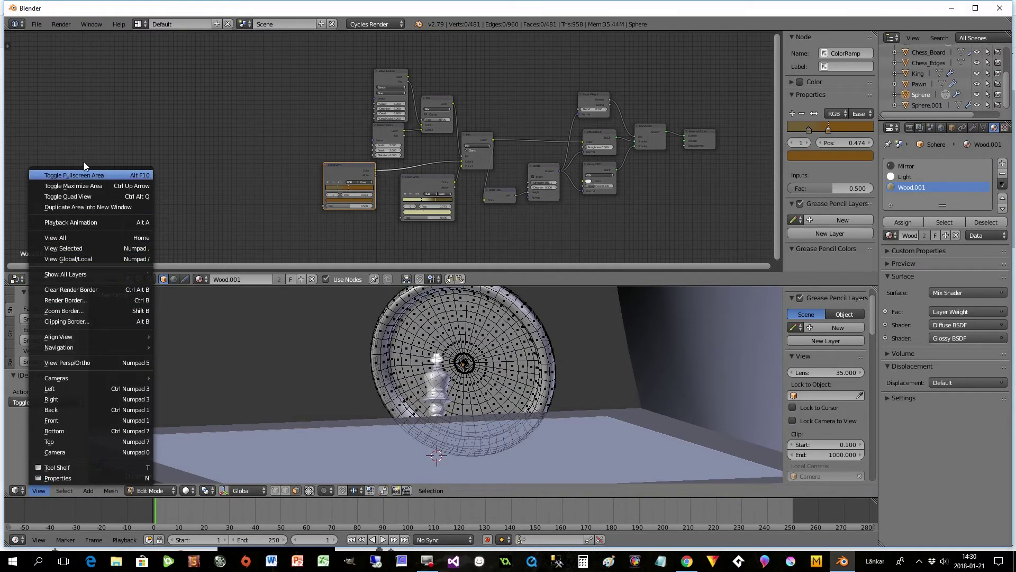
{"action": "left_click", "coordinate": [75, 262]}
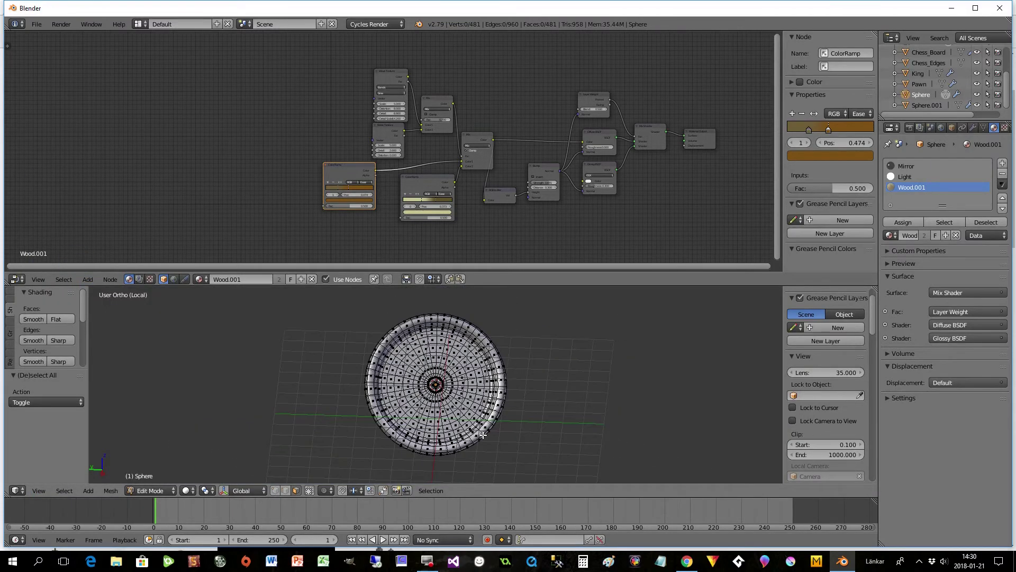
{"action": "scroll", "coordinate": [483, 434], "scroll_direction": "up", "scroll_amount": 2}
{"action": "scroll", "coordinate": [483, 435], "scroll_direction": "down", "scroll_amount": 1}
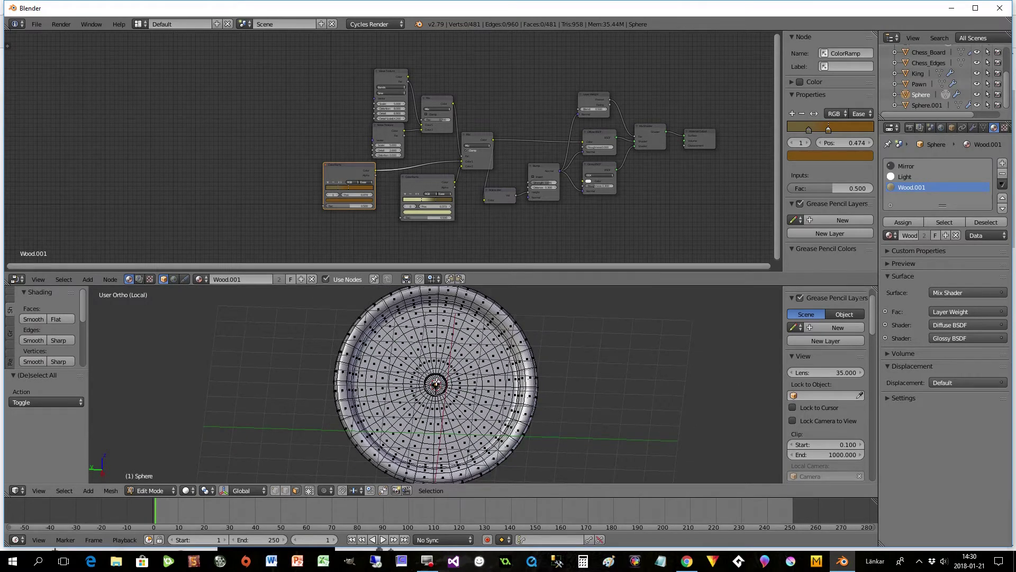
{"action": "mouse_move", "coordinate": [437, 382]}
{"action": "left_mouse_down"}
{"action": "mouse_move", "coordinate": [436, 370]}
{"action": "mouse_move", "coordinate": [464, 375]}
{"action": "mouse_move", "coordinate": [424, 350]}
{"action": "mouse_move", "coordinate": [418, 386]}
{"action": "mouse_move", "coordinate": [438, 315]}
{"action": "mouse_move", "coordinate": [486, 354]}
{"action": "mouse_move", "coordinate": [487, 378]}
{"action": "left_mouse_up"}
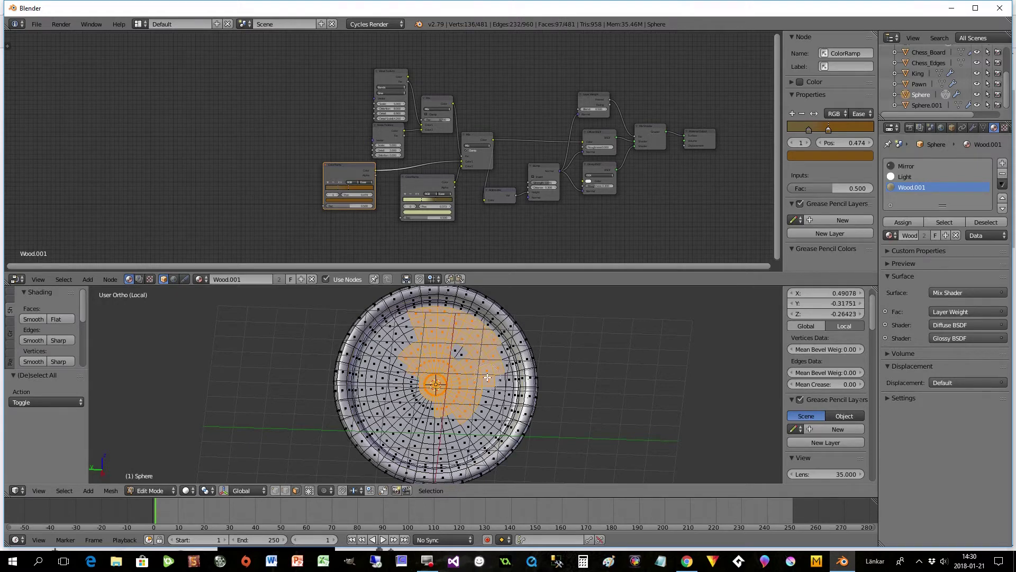
{"action": "right_click", "coordinate": [487, 377]}
{"action": "key", "text": "a"}
Circle-select all faces of the inner disc within the mirror's frame and assign the Mirror material to them.
{"action": "middle_click_drag", "start_coordinate": [564, 370], "coordinate": [468, 464]}
{"action": "left_click", "coordinate": [311, 491]}
{"action": "middle_click_drag", "start_coordinate": [376, 446], "coordinate": [493, 350]}
{"action": "key", "text": "c"}
{"action": "mouse_move", "coordinate": [456, 343]}
{"action": "left_mouse_down"}
{"action": "mouse_move", "coordinate": [426, 326]}
{"action": "mouse_move", "coordinate": [471, 331]}
{"action": "mouse_move", "coordinate": [485, 370]}
{"action": "mouse_move", "coordinate": [481, 338]}
{"action": "mouse_move", "coordinate": [500, 389]}
{"action": "mouse_move", "coordinate": [445, 439]}
{"action": "mouse_move", "coordinate": [390, 339]}
{"action": "mouse_move", "coordinate": [397, 315]}
{"action": "mouse_move", "coordinate": [380, 356]}
{"action": "mouse_move", "coordinate": [383, 347]}
{"action": "mouse_move", "coordinate": [364, 352]}
{"action": "mouse_move", "coordinate": [380, 356]}
{"action": "mouse_move", "coordinate": [376, 400]}
{"action": "mouse_move", "coordinate": [360, 400]}
{"action": "mouse_move", "coordinate": [377, 411]}
{"action": "mouse_move", "coordinate": [384, 446]}
{"action": "mouse_move", "coordinate": [442, 461]}
{"action": "mouse_move", "coordinate": [476, 432]}
{"action": "mouse_move", "coordinate": [493, 395]}
{"action": "mouse_move", "coordinate": [487, 423]}
{"action": "mouse_move", "coordinate": [496, 410]}
{"action": "mouse_move", "coordinate": [499, 368]}
{"action": "mouse_move", "coordinate": [476, 325]}
{"action": "mouse_move", "coordinate": [427, 318]}
{"action": "left_mouse_up"}
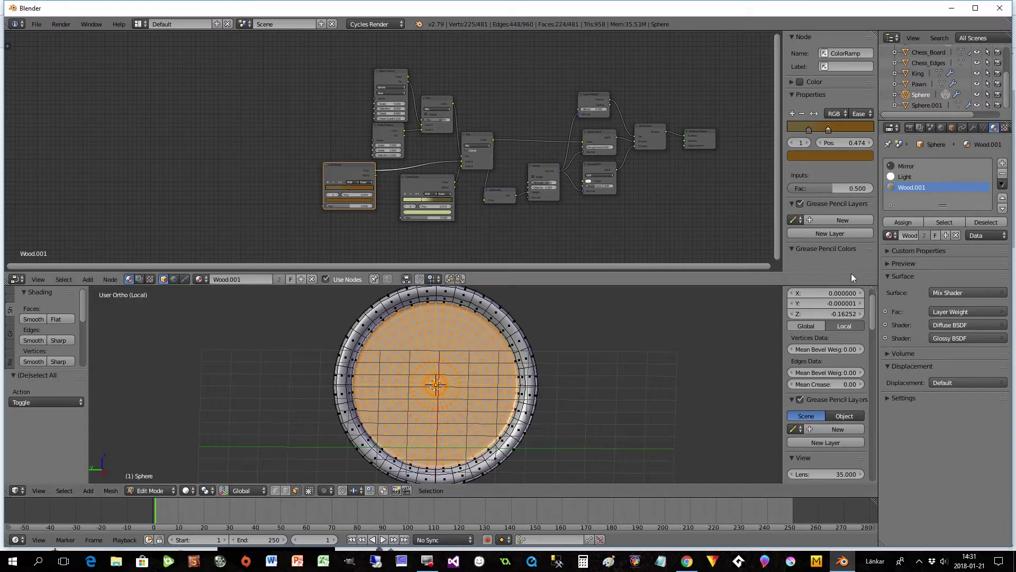
{"action": "left_click", "coordinate": [905, 166]}
{"action": "left_click", "coordinate": [901, 223]}
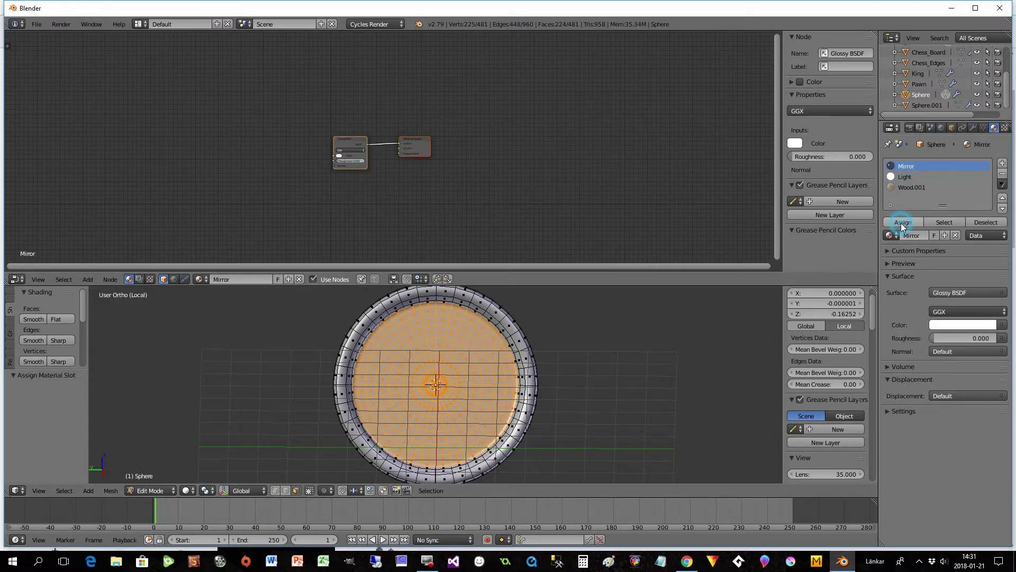
Preview the isolated mirror in Rendered shading from an angle, and return to Object Mode with Solid shading.
{"action": "left_click", "coordinate": [206, 490]}
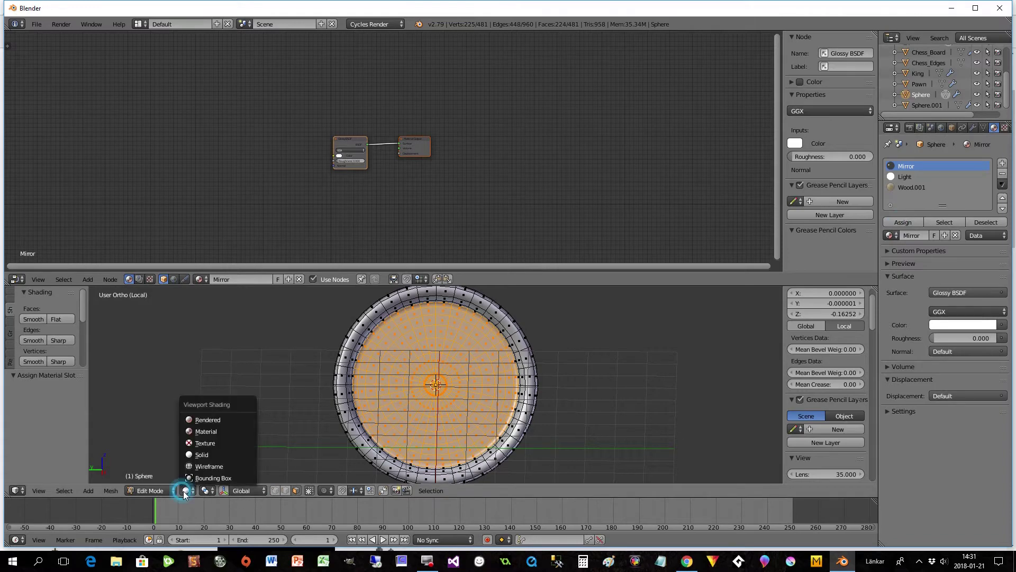
{"action": "left_click", "coordinate": [214, 430]}
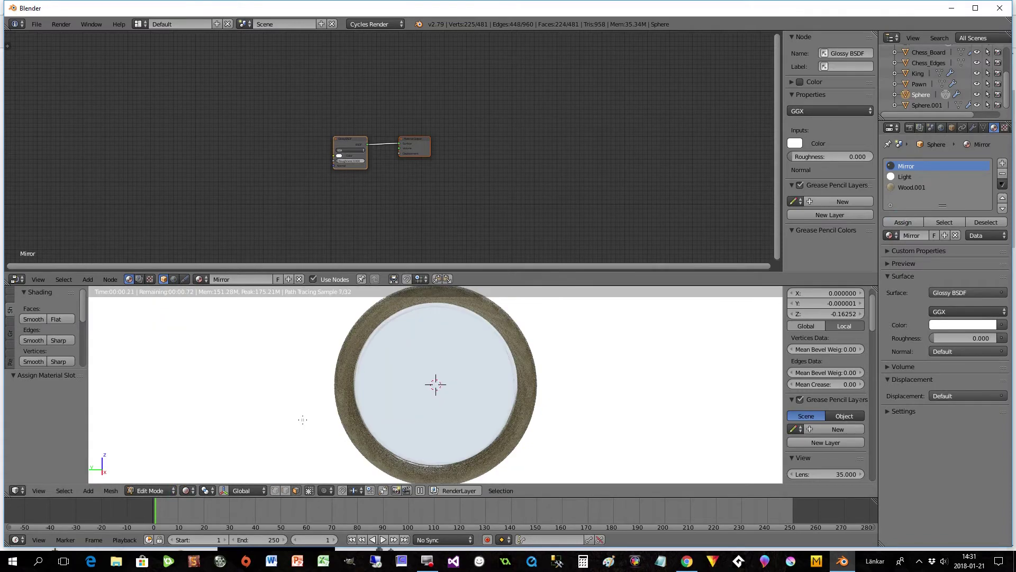
{"action": "middle_click_drag", "start_coordinate": [351, 426], "coordinate": [433, 444]}
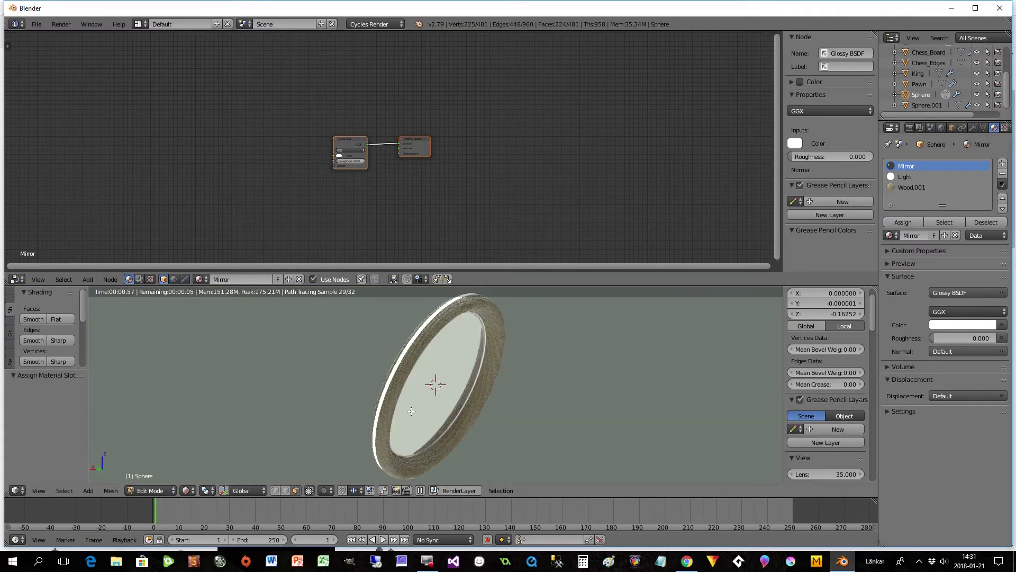
{"action": "middle_click_drag", "start_coordinate": [409, 394], "coordinate": [415, 397]}
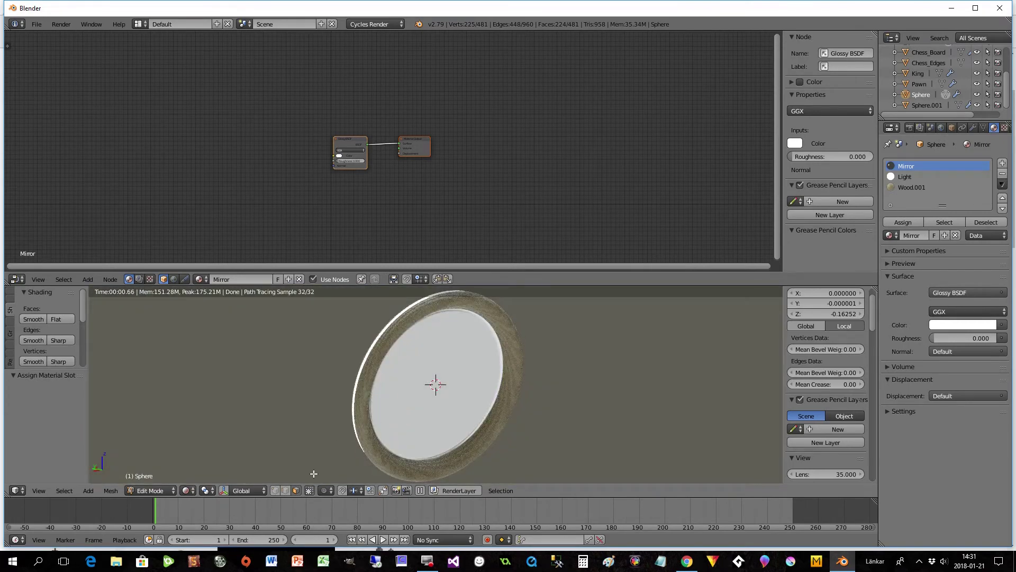
{"action": "key", "text": "Tab"}
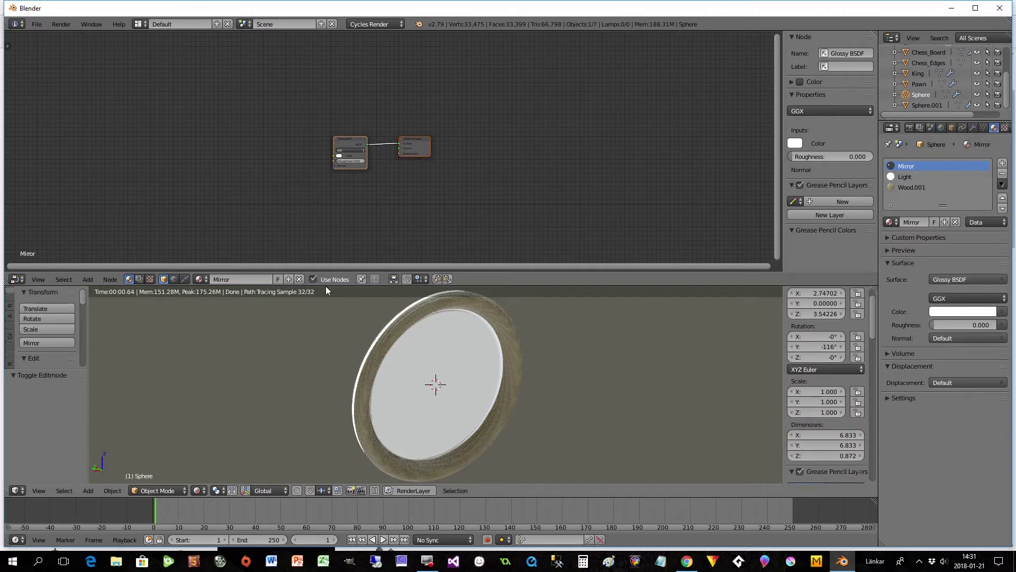
{"action": "left_click", "coordinate": [196, 490]}
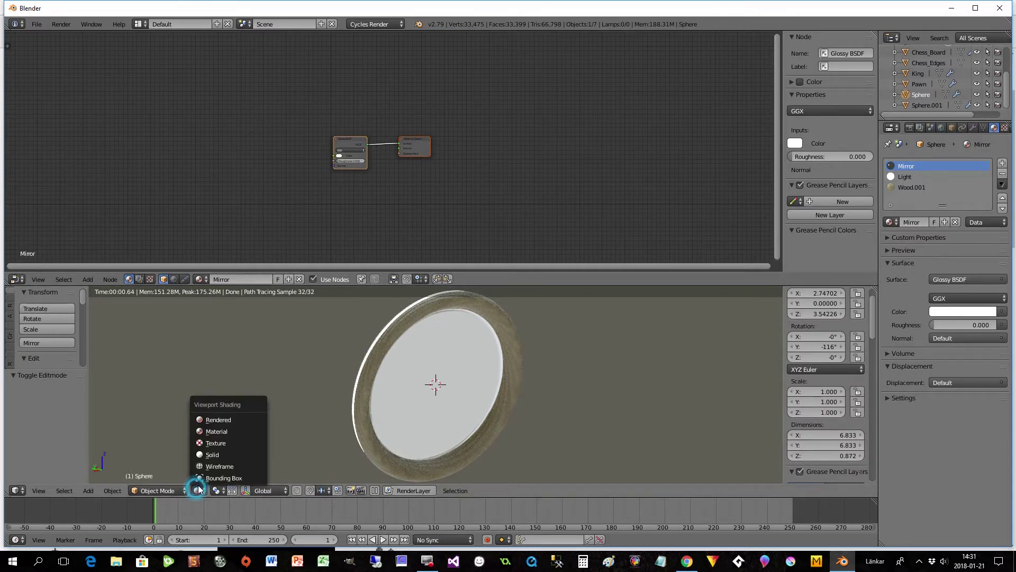
{"action": "left_click", "coordinate": [209, 452]}
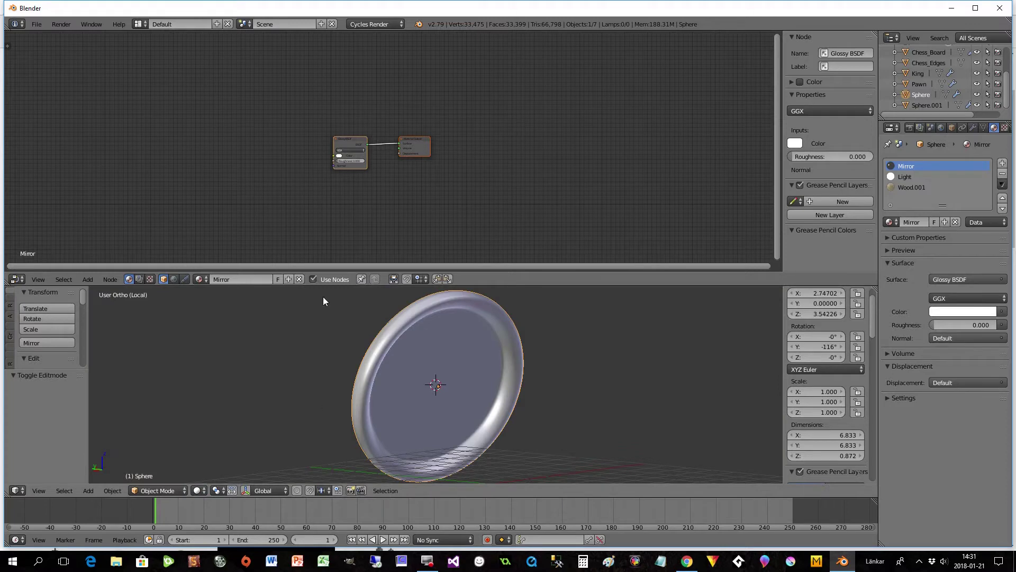
Exit local view to bring back the whole chess scene around the mirror.
{"action": "middle_click_drag", "start_coordinate": [413, 352], "coordinate": [418, 390]}
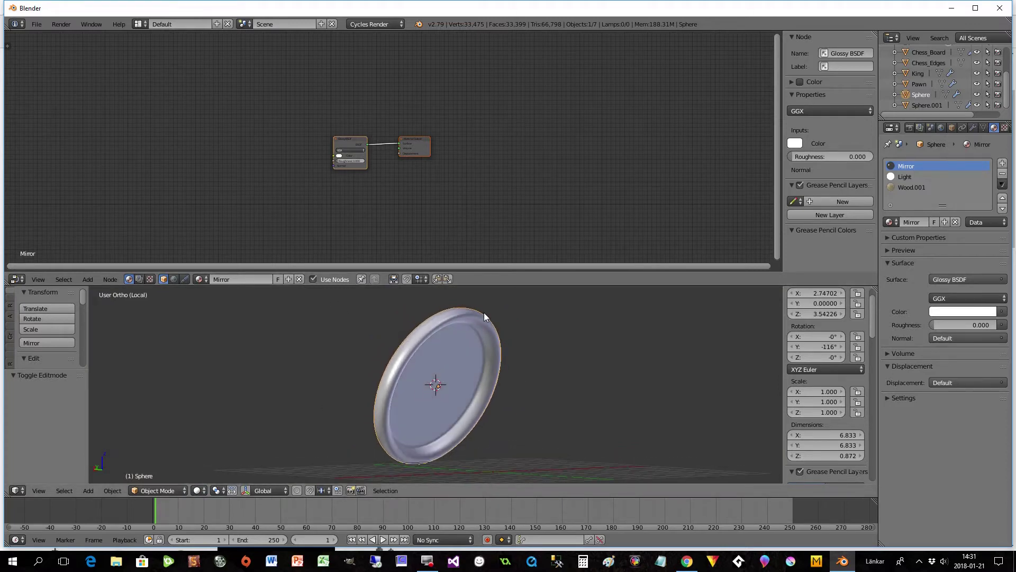
{"action": "left_click_drag", "start_coordinate": [784, 248], "coordinate": [803, 246]}
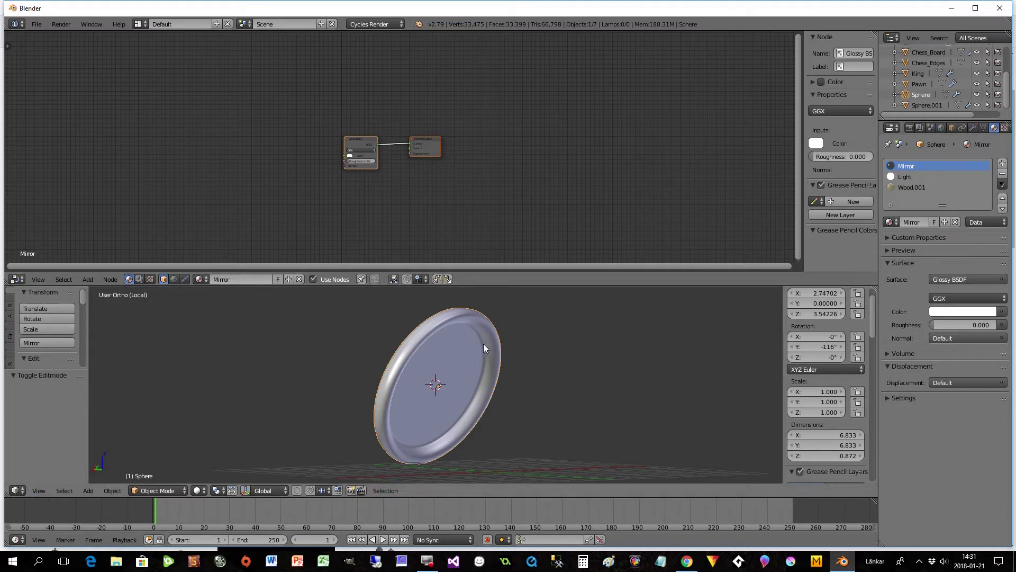
{"action": "left_click", "coordinate": [38, 490]}
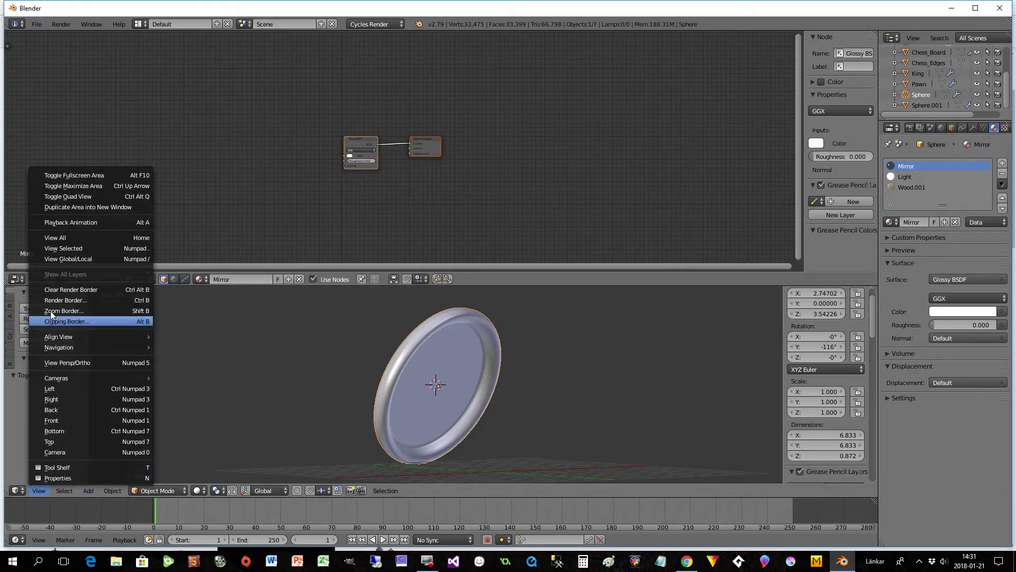
{"action": "left_click", "coordinate": [53, 258]}
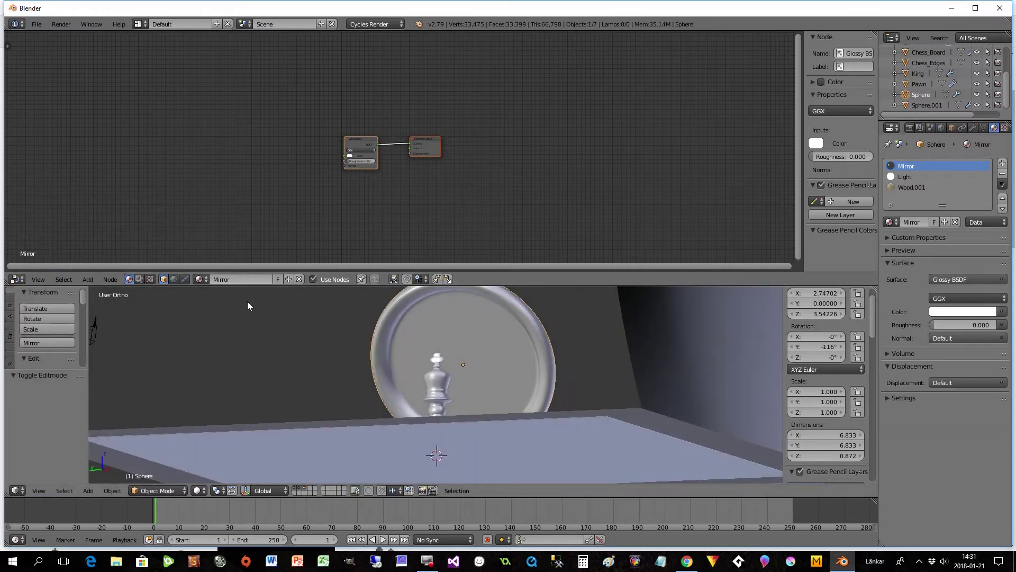
Preview the whole scene in Rendered shading, including through the camera, and return to Solid shading.
{"action": "scroll", "coordinate": [367, 403], "scroll_direction": "down", "scroll_amount": 2}
{"action": "middle_click_drag", "start_coordinate": [367, 403], "coordinate": [423, 436]}
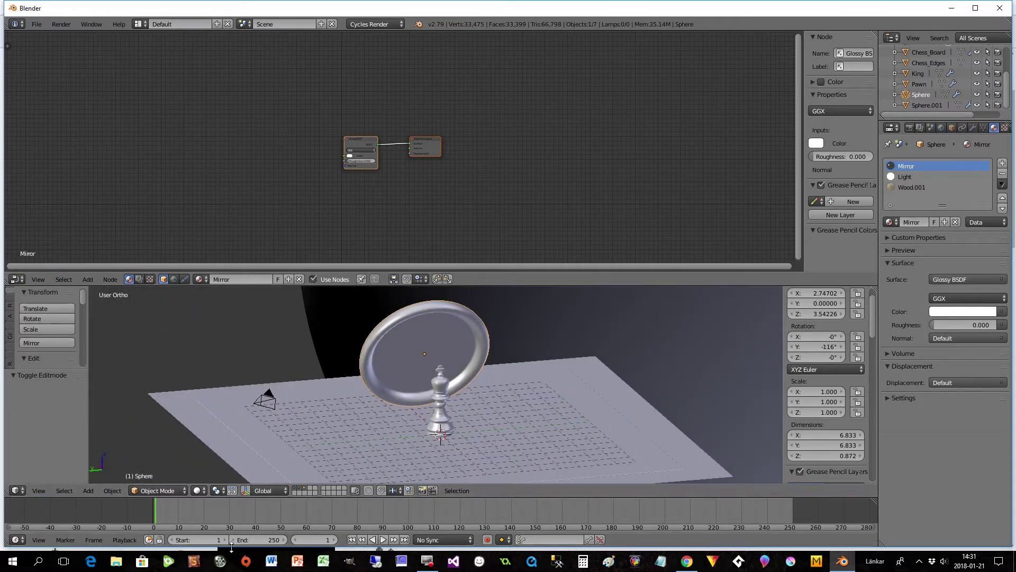
{"action": "left_click", "coordinate": [196, 487]}
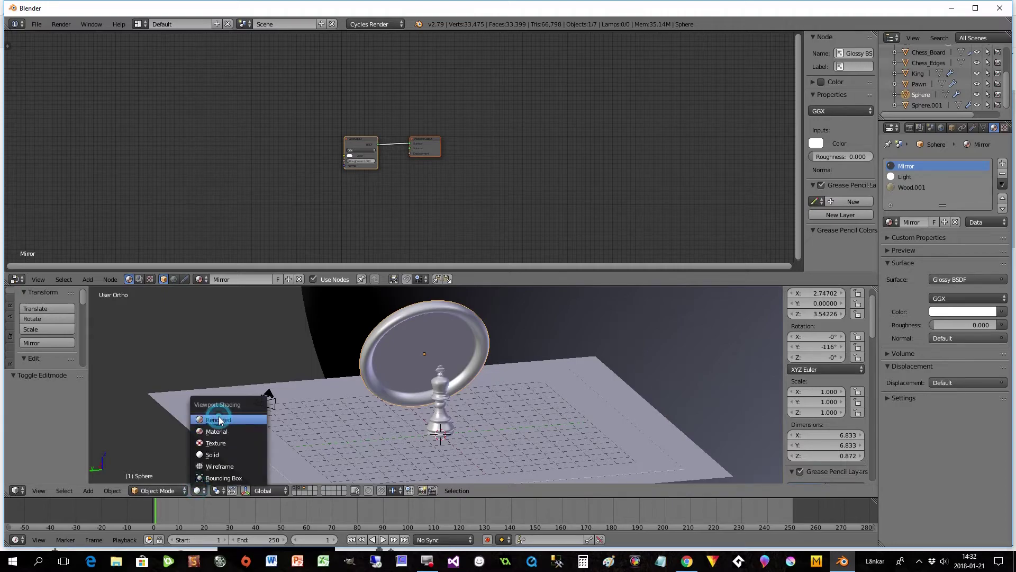
{"action": "left_click", "coordinate": [219, 419]}
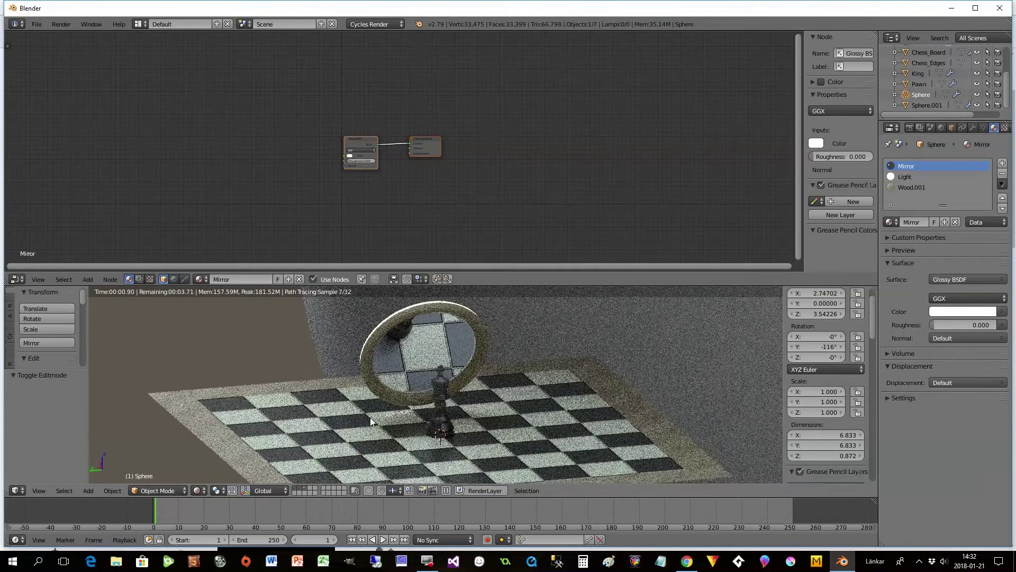
{"action": "middle_click_drag", "start_coordinate": [437, 439], "coordinate": [480, 434]}
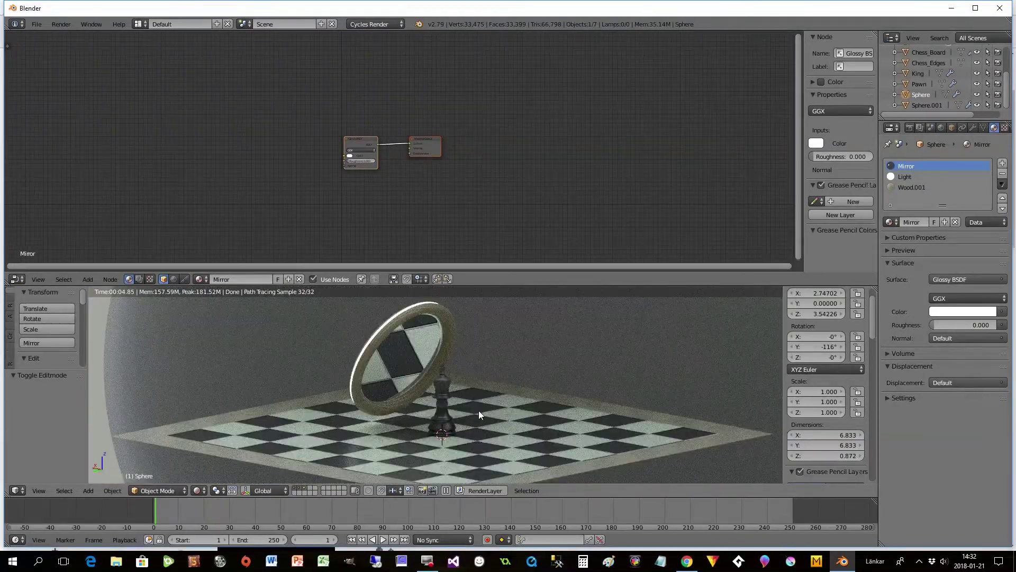
{"action": "left_click", "coordinate": [37, 491]}
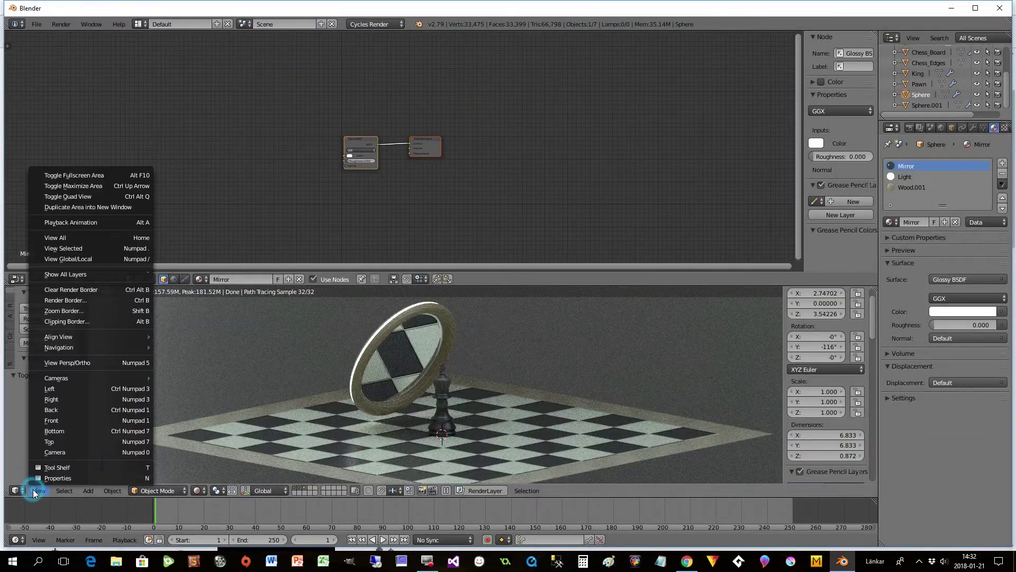
{"action": "left_click", "coordinate": [53, 452]}
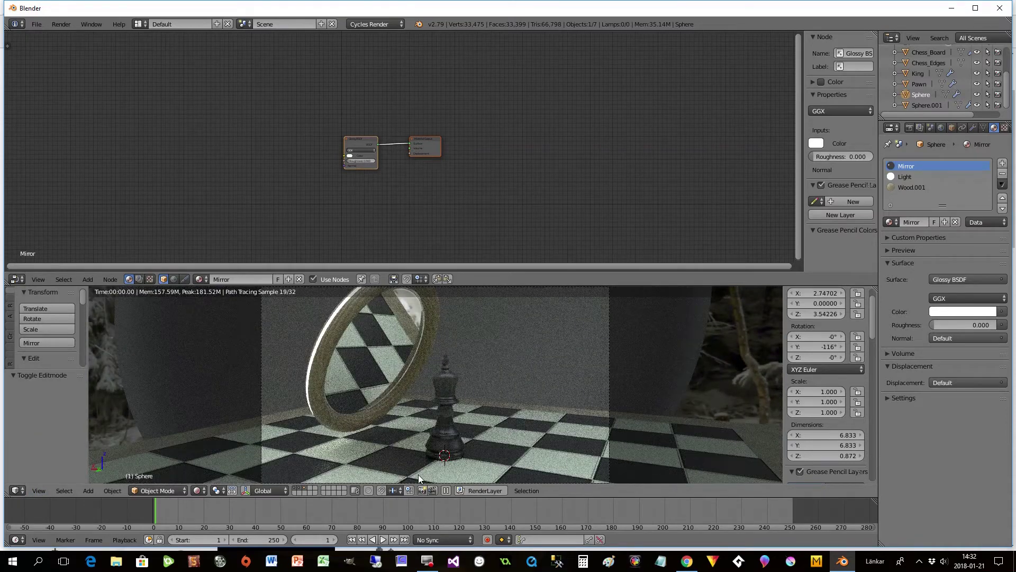
{"action": "left_click", "coordinate": [196, 492]}
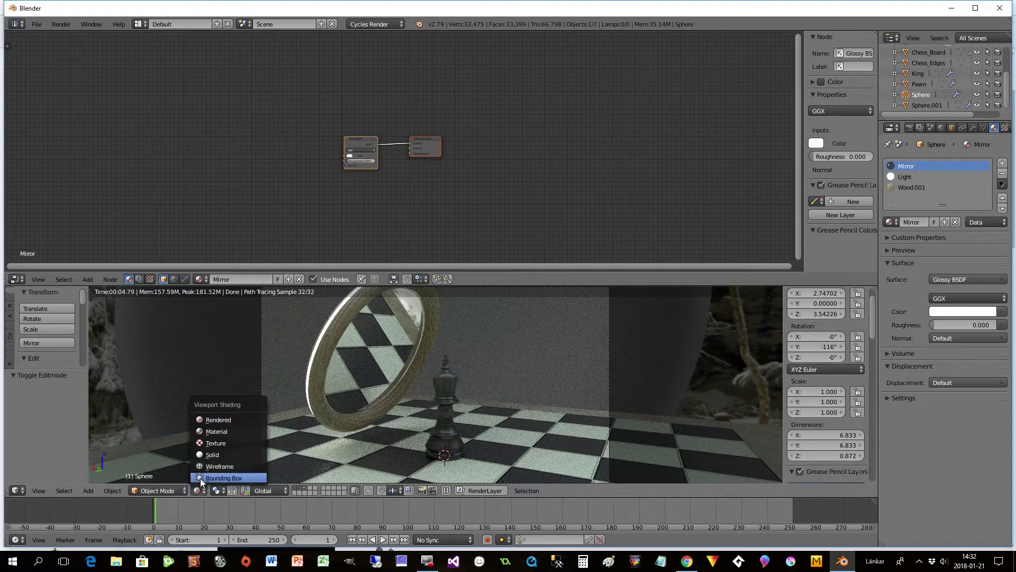
{"action": "left_click", "coordinate": [217, 454]}
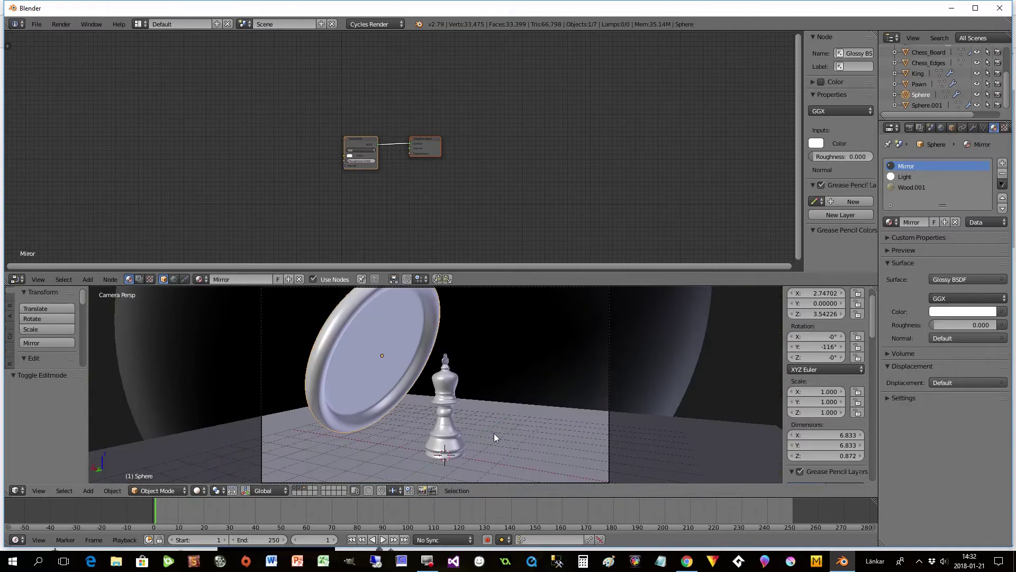
Add a plane mesh at the king's base and scale it up by about 3.55.
{"action": "key", "text": "shift+a"}
{"action": "mouse_move", "coordinate": [482, 381]}
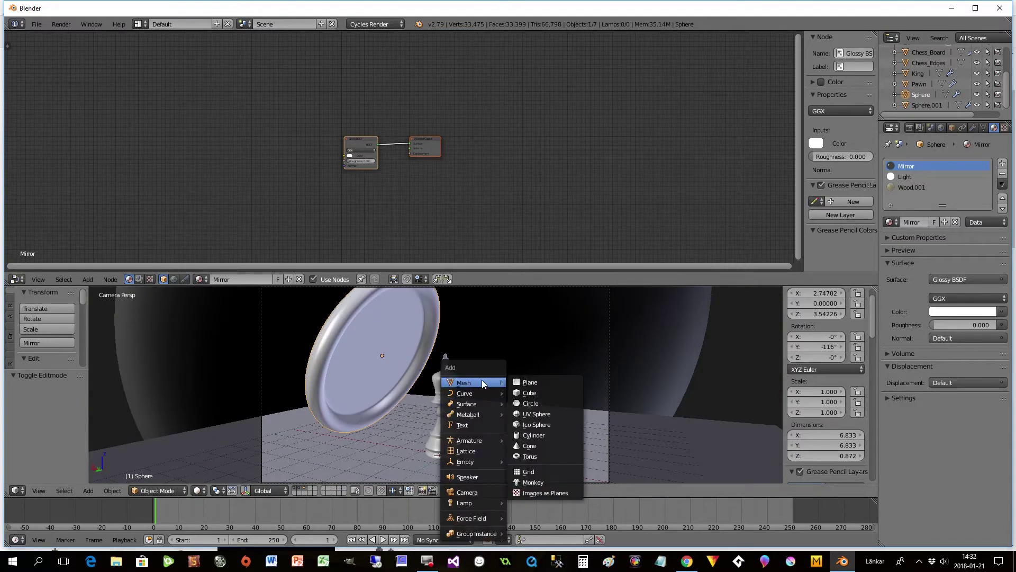
{"action": "left_click", "coordinate": [530, 382]}
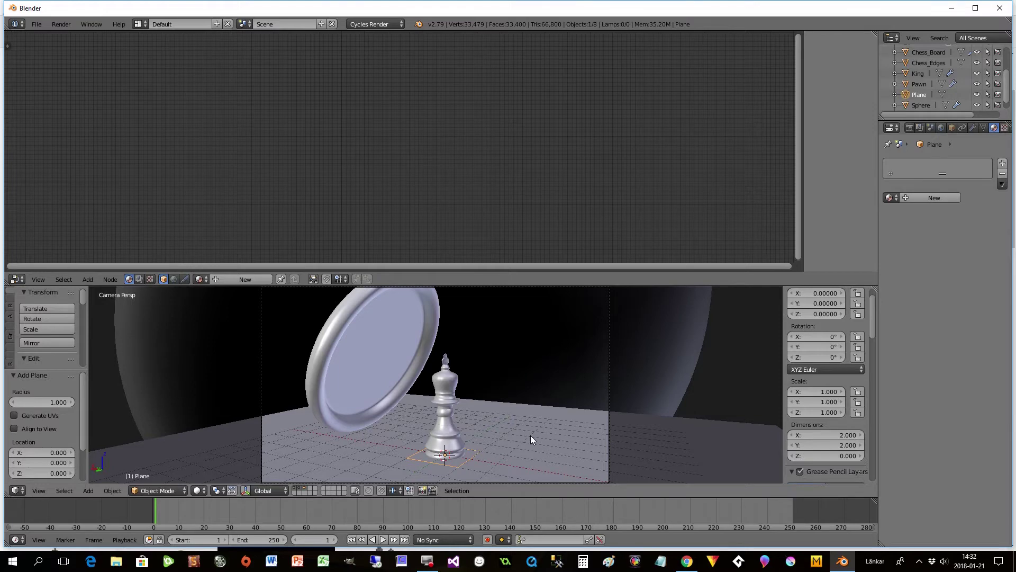
{"action": "key", "text": "s"}
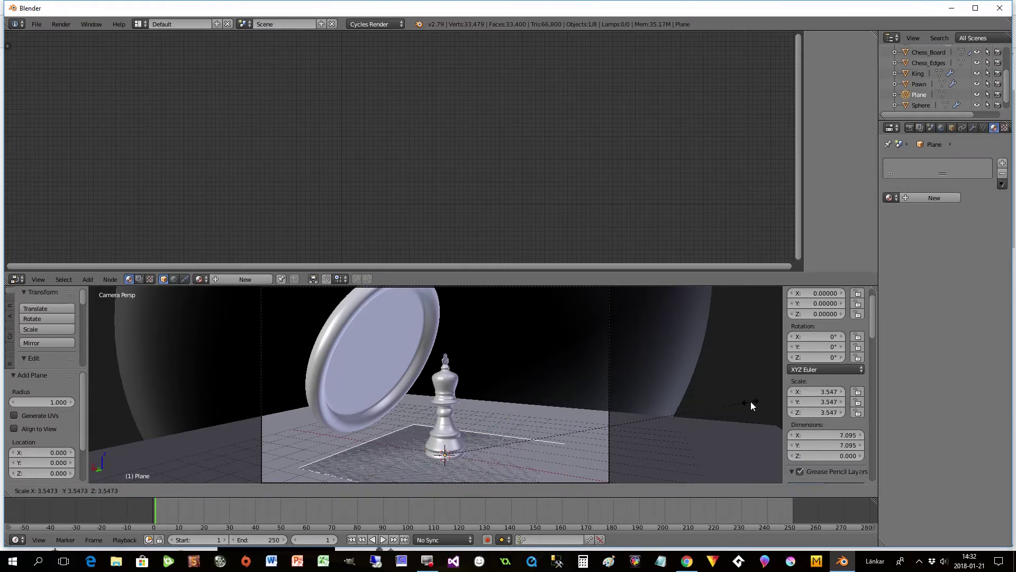
{"action": "left_click", "coordinate": [750, 402]}
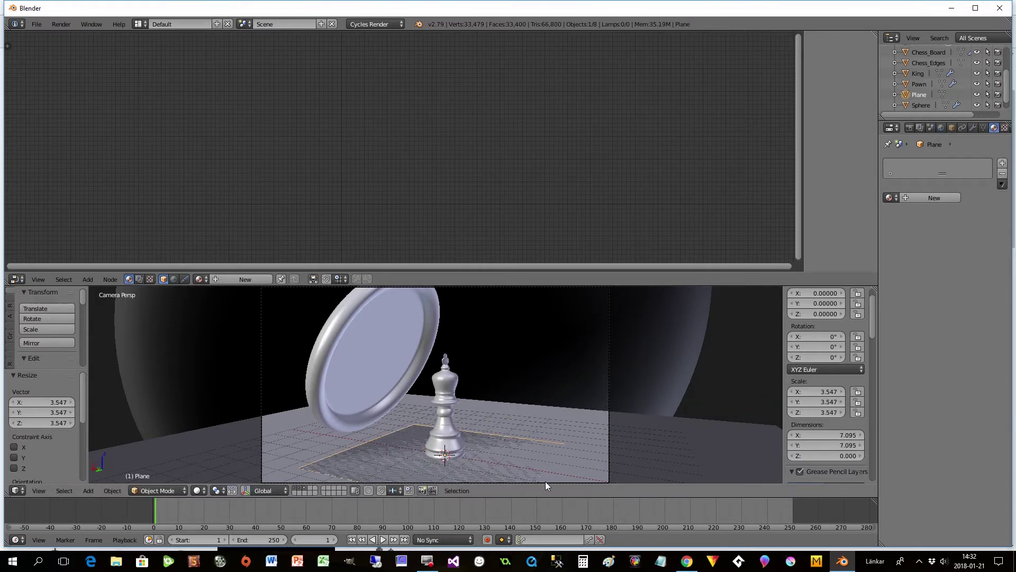
Raise the plane about 2.64 along Z and rotate it about -98° around the X axis.
{"action": "key", "text": "g"}
{"action": "key", "text": "z"}
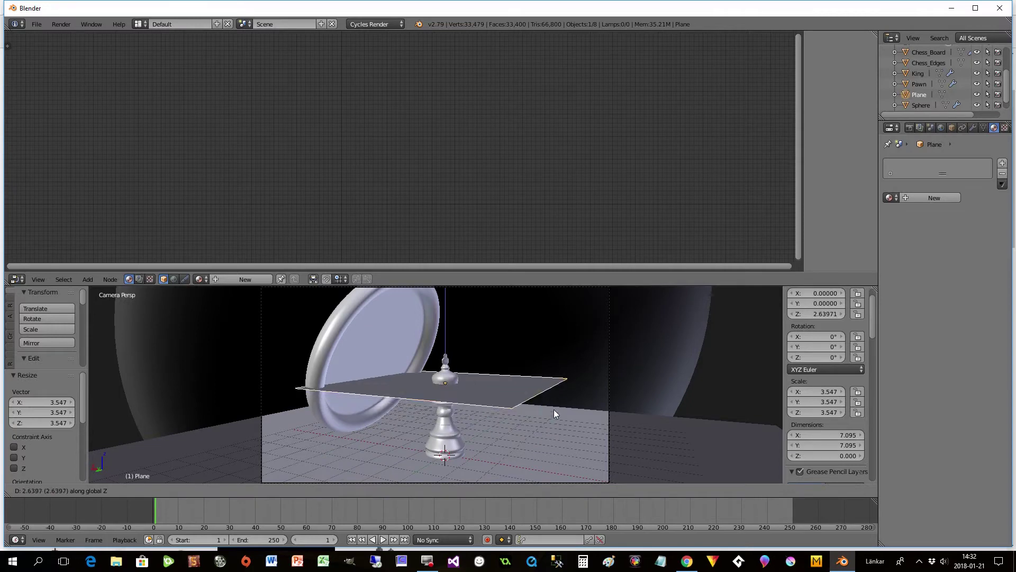
{"action": "left_click", "coordinate": [553, 408]}
{"action": "key", "text": "r"}
{"action": "key", "text": "x"}
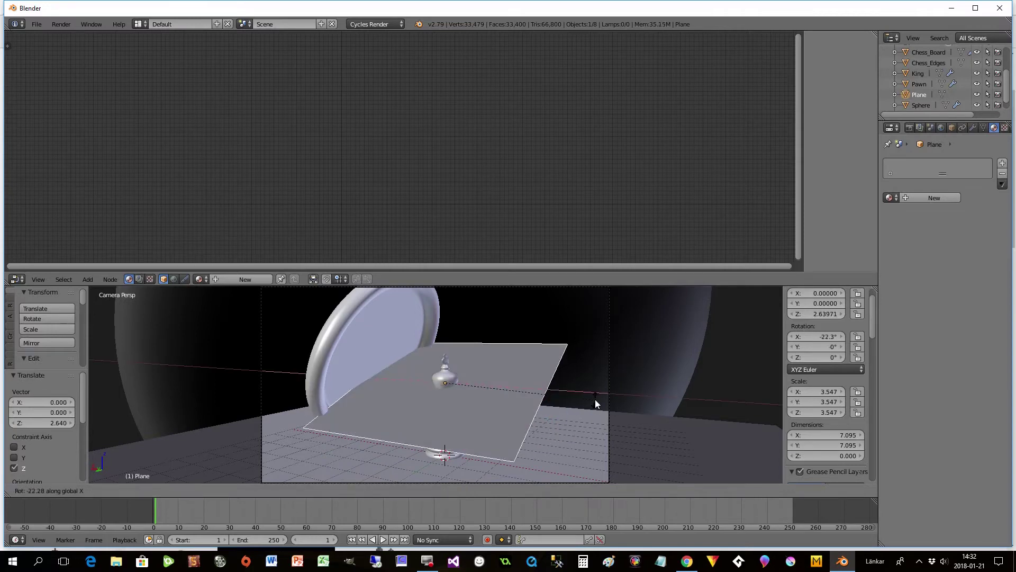
{"action": "left_click", "coordinate": [456, 352]}
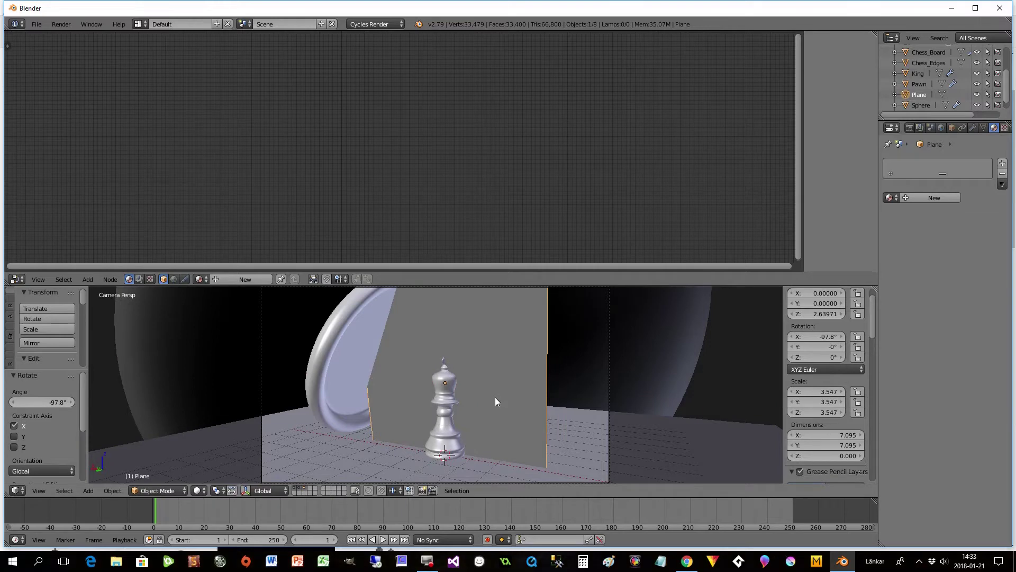
Move the plane about -5.98 along Y and about 4.06 along X, behind the mirror and the king.
{"action": "key", "text": "g"}
{"action": "key", "text": "y"}
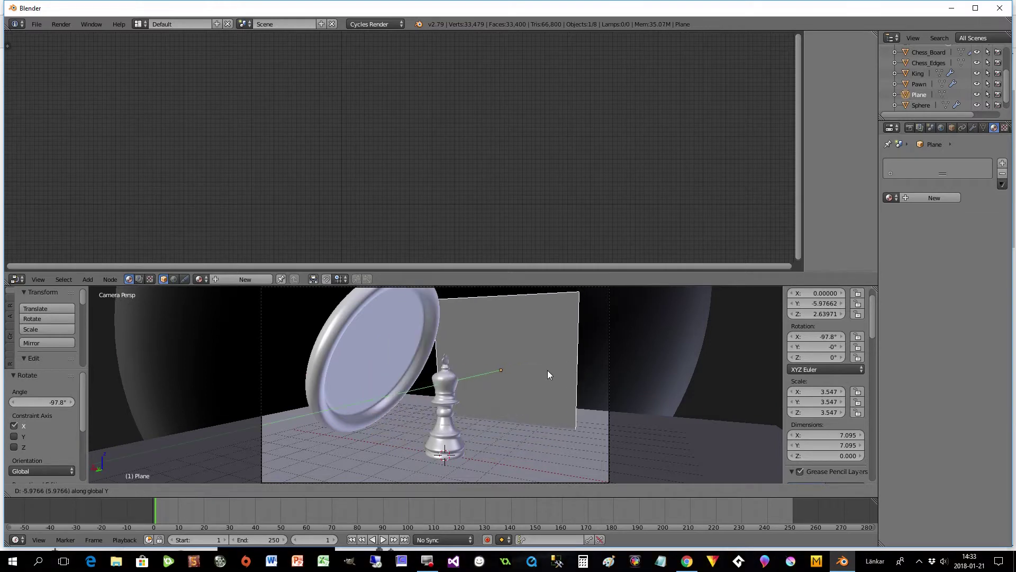
{"action": "left_click", "coordinate": [548, 375]}
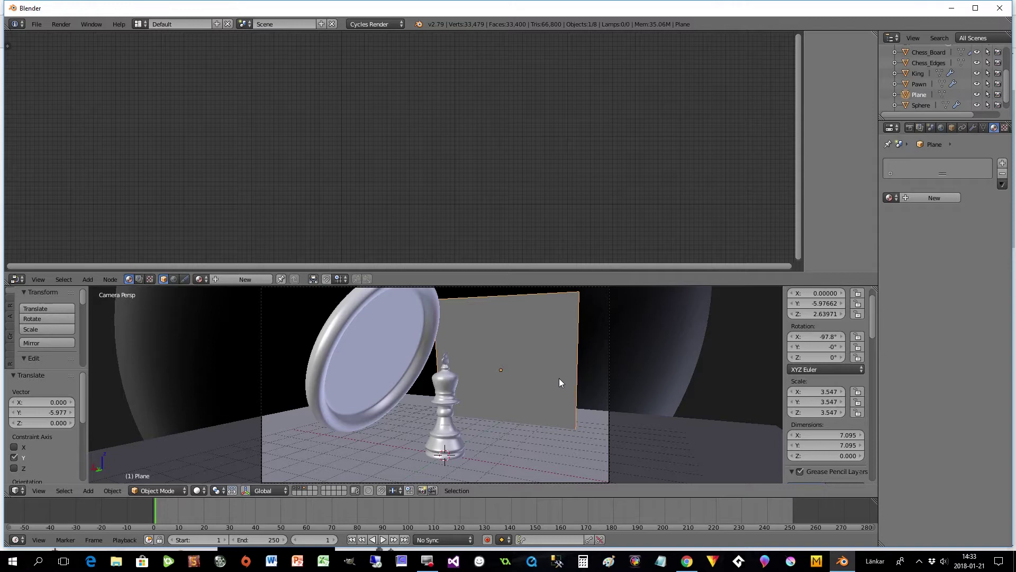
{"action": "key", "text": "g"}
{"action": "key", "text": "x"}
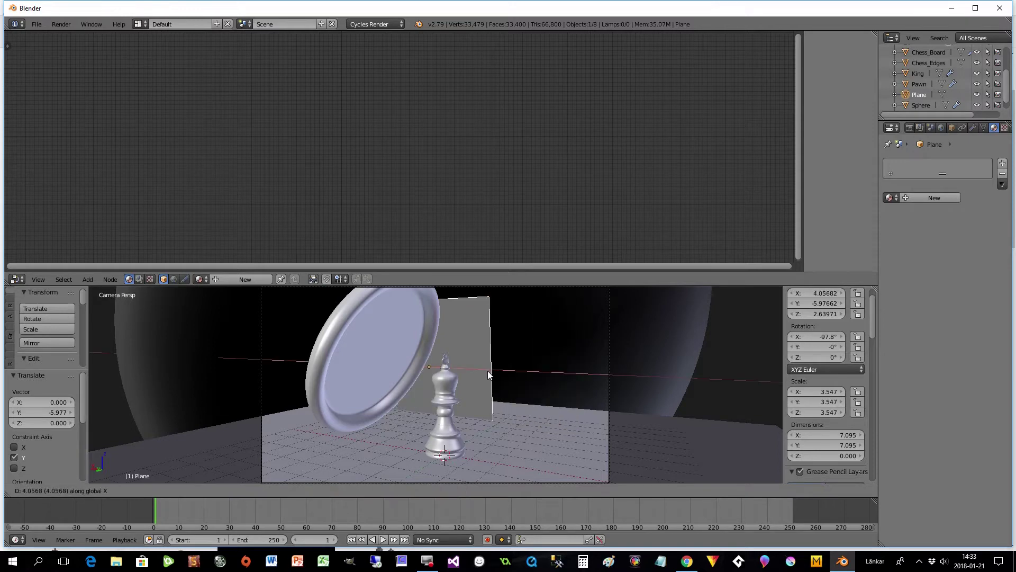
{"action": "left_click", "coordinate": [487, 370]}
Rotate the upright plane about 28° around the Z axis.
{"action": "key", "text": "r"}
{"action": "key", "text": "z"}
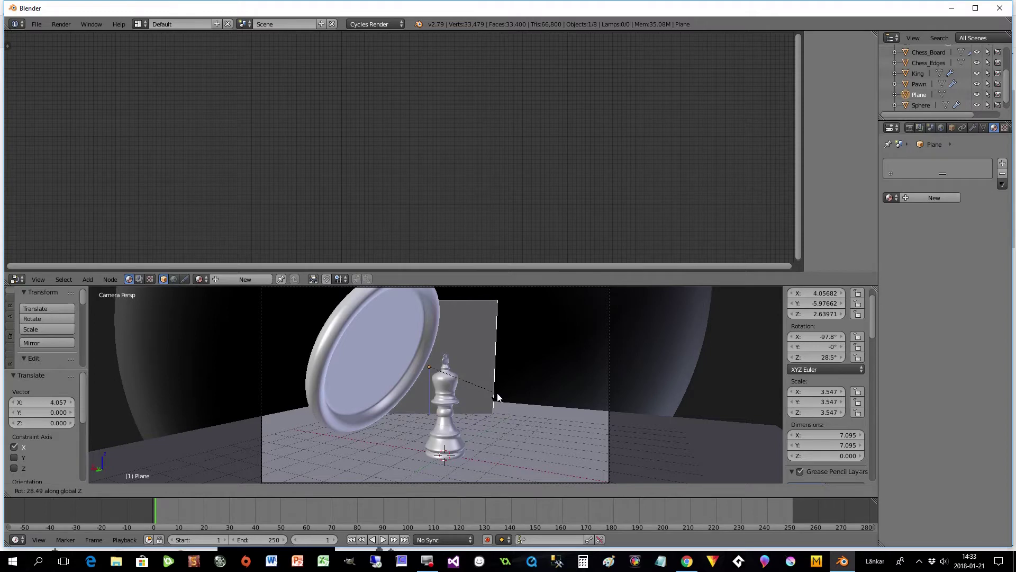
{"action": "left_click", "coordinate": [497, 397]}
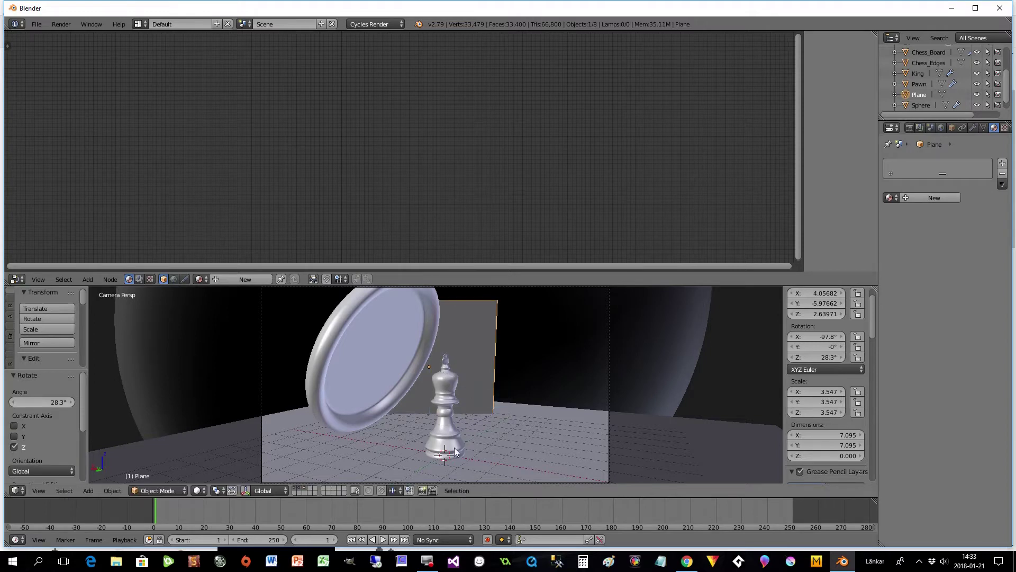
Turn off the plane's Camera ray visibility in its Cycles object settings.
{"action": "left_click", "coordinate": [951, 127]}
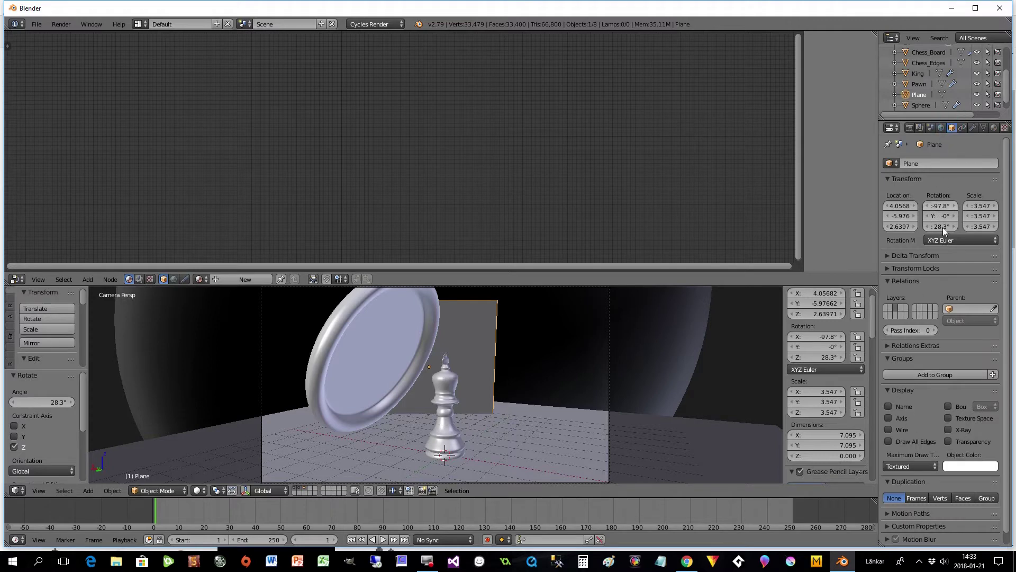
{"action": "scroll", "coordinate": [921, 405], "scroll_direction": "down", "scroll_amount": 1}
{"action": "left_click", "coordinate": [889, 539]}
{"action": "scroll", "coordinate": [890, 533], "scroll_direction": "down", "scroll_amount": 4}
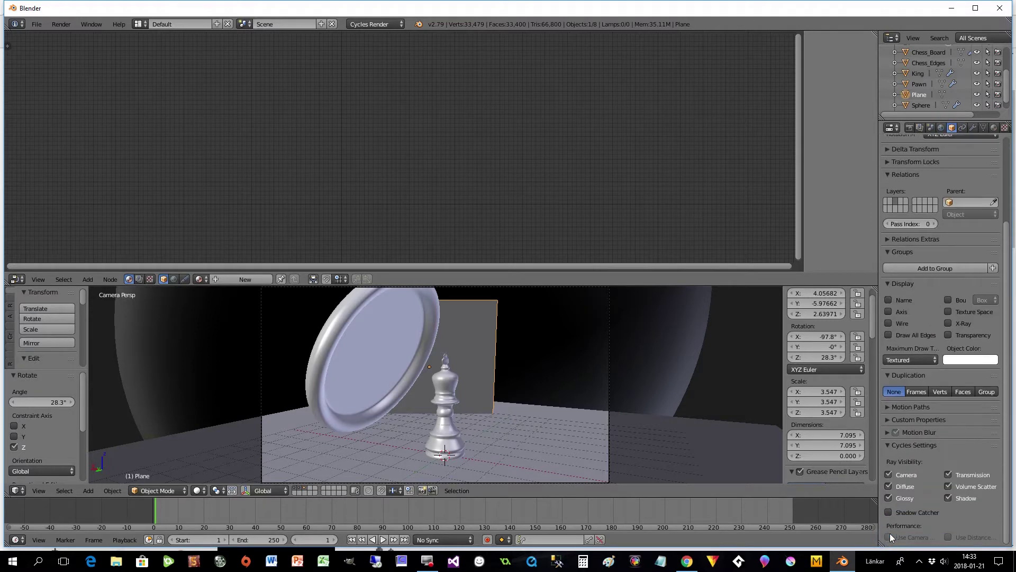
{"action": "left_click", "coordinate": [889, 474]}
{"action": "scroll", "coordinate": [923, 285], "scroll_direction": "up", "scroll_amount": 5}
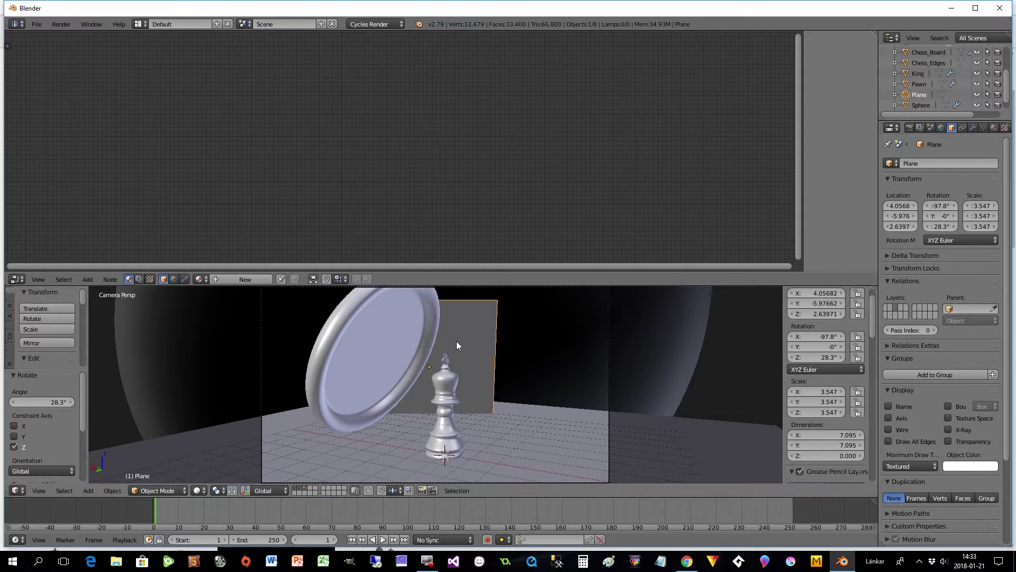
Assign the existing Light material to the plane.
{"action": "left_click", "coordinate": [993, 129]}
{"action": "left_click", "coordinate": [892, 198]}
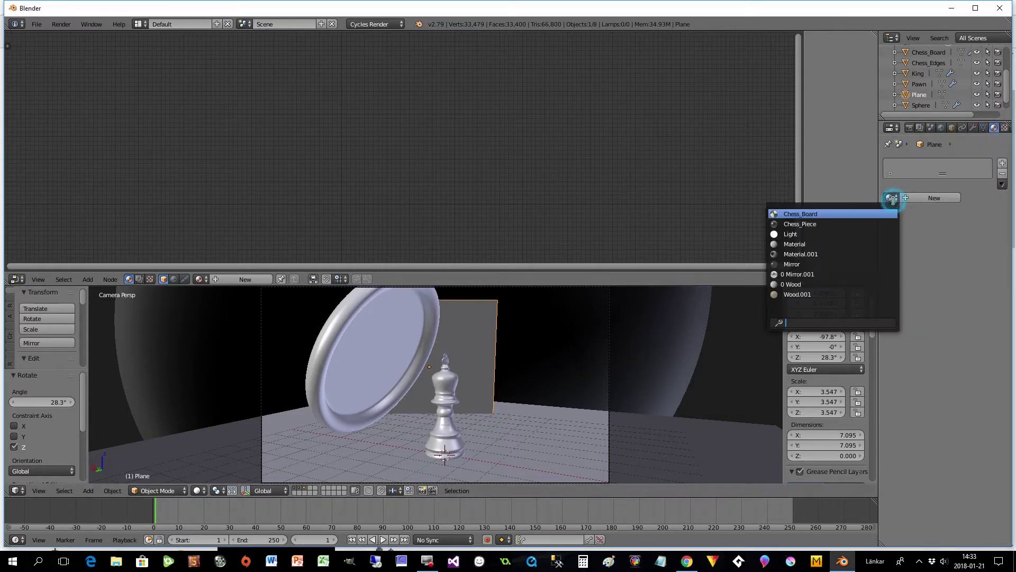
{"action": "left_click", "coordinate": [796, 233]}
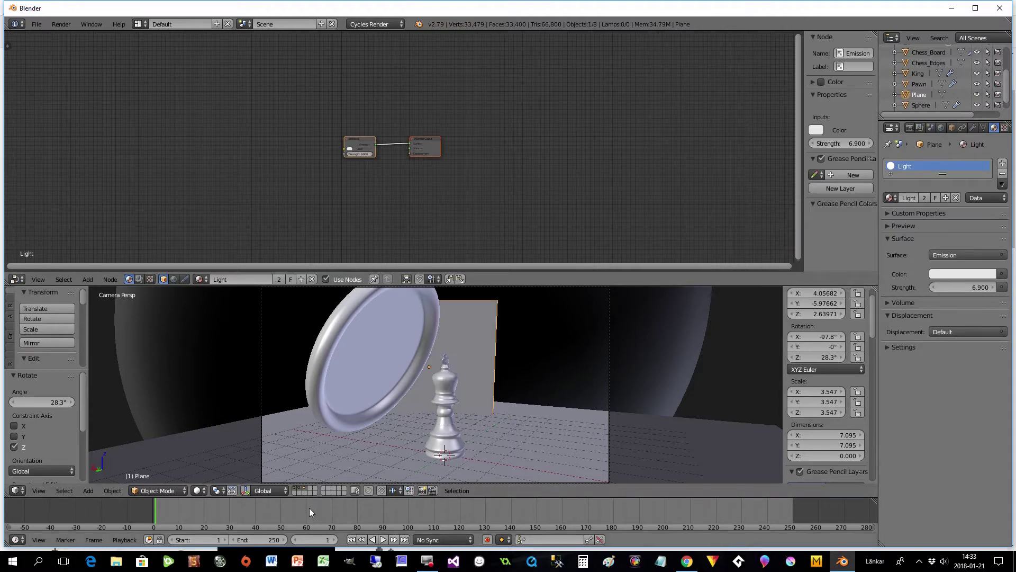
Preview the plane's lighting through the camera in Rendered shading, and return to Solid shading.
{"action": "left_click", "coordinate": [217, 495]}
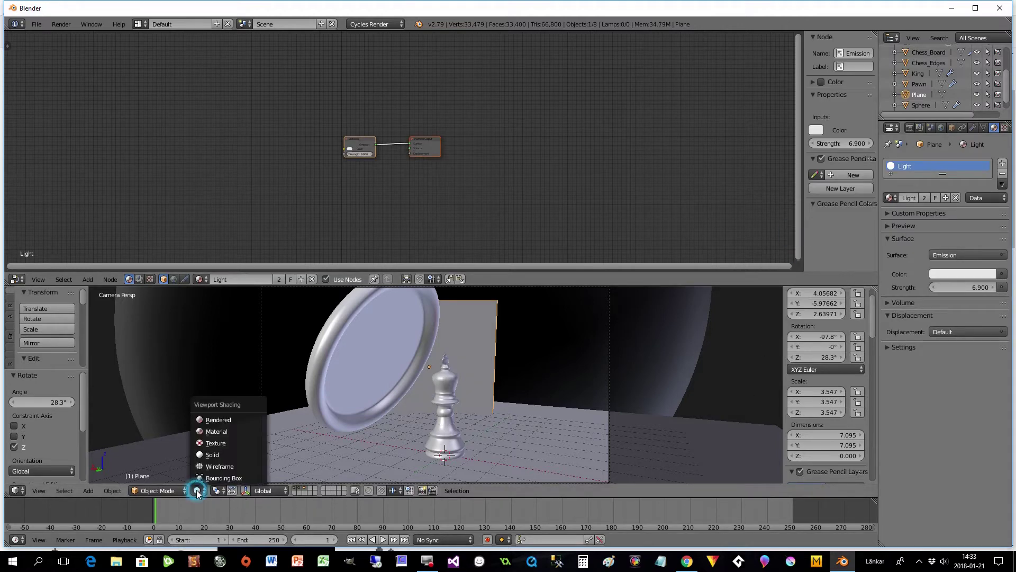
{"action": "left_click", "coordinate": [220, 422]}
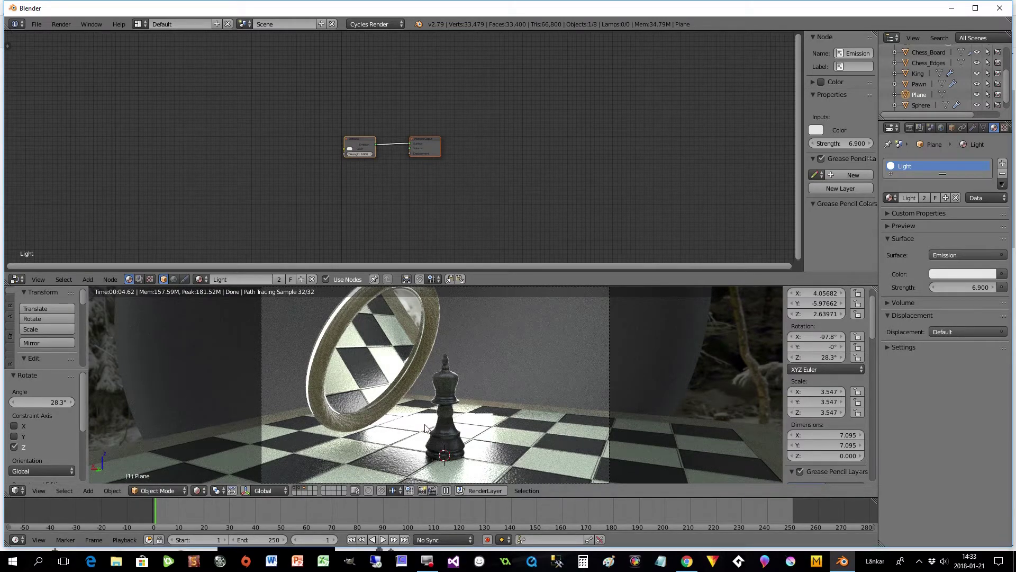
{"action": "left_click", "coordinate": [199, 490]}
{"action": "left_click", "coordinate": [214, 455]}
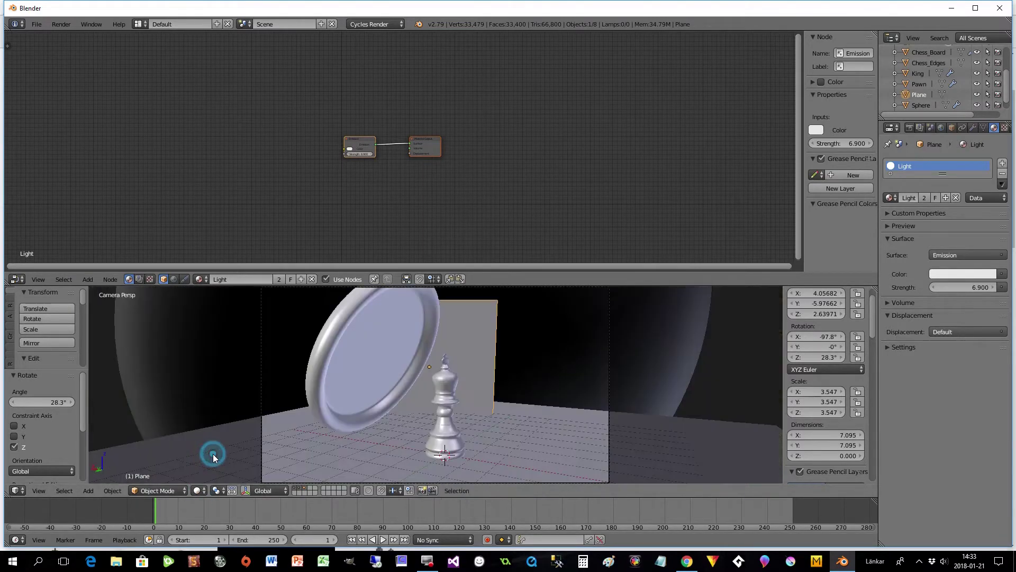
Add a Spot lamp at the king's base and raise it about 2.62 along Z.
{"action": "mouse_move", "coordinate": [492, 439]}
{"action": "middle_mouse_down"}
{"action": "mouse_move", "coordinate": [509, 442]}
{"action": "mouse_move", "coordinate": [483, 451]}
{"action": "middle_mouse_up"}
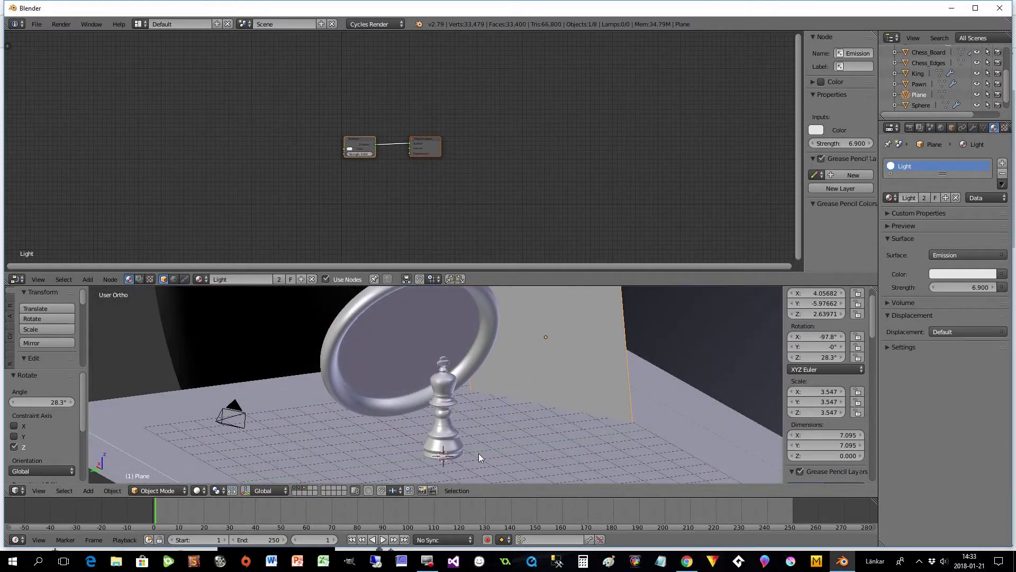
{"action": "key", "text": "shift+a"}
{"action": "mouse_move", "coordinate": [457, 383]}
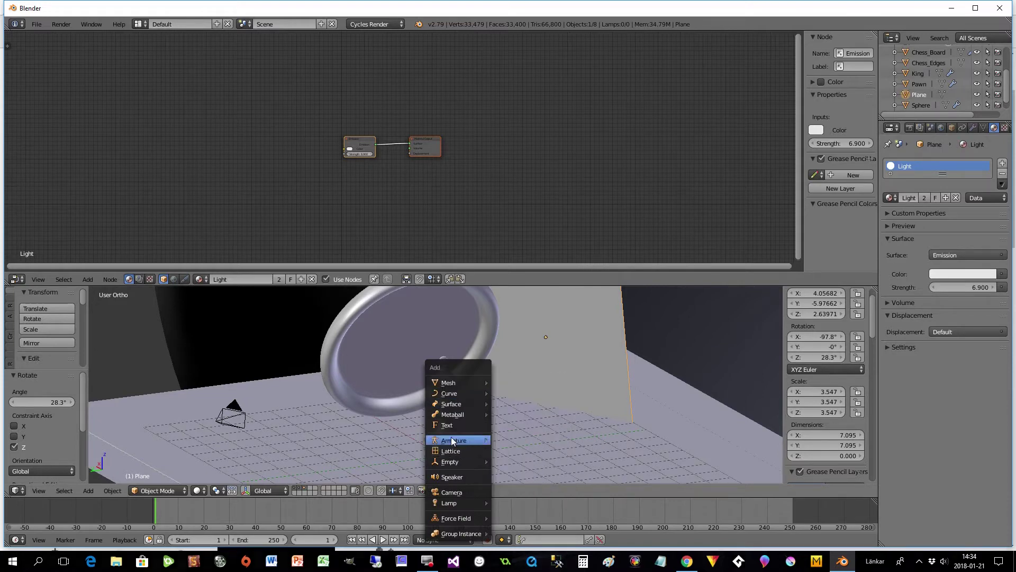
{"action": "mouse_move", "coordinate": [444, 502]}
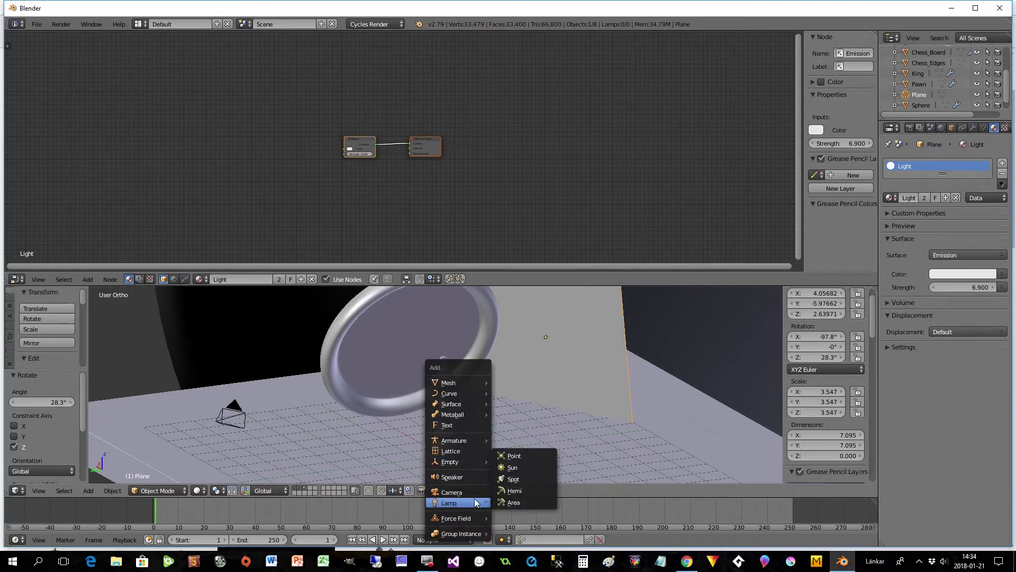
{"action": "left_click", "coordinate": [519, 478]}
{"action": "key", "text": "g"}
{"action": "key", "text": "z"}
{"action": "left_click", "coordinate": [527, 391]}
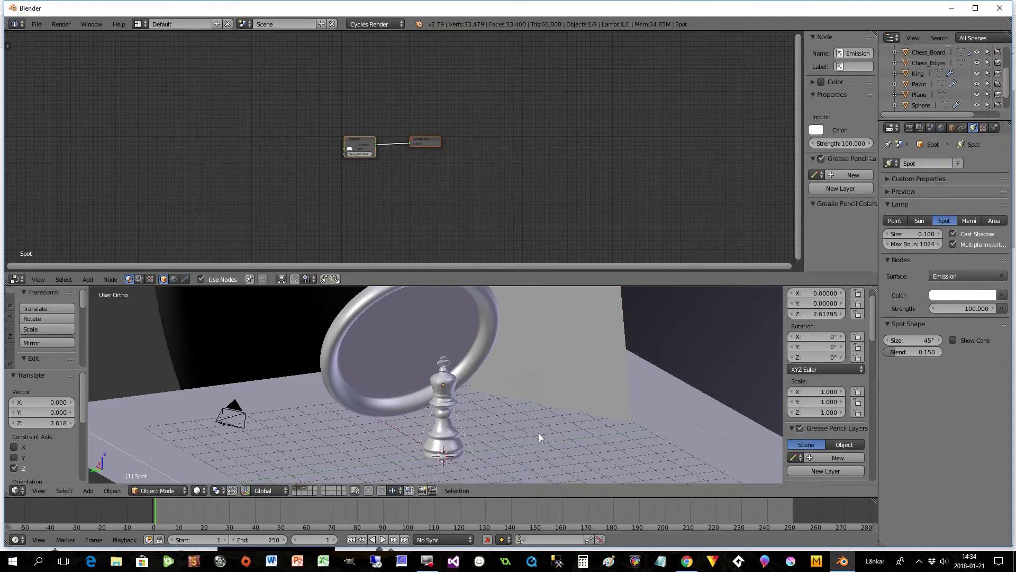
Rotate the spot lamp about -85° around the X axis, pointing its beam nearly horizontally.
{"action": "middle_click_drag", "start_coordinate": [538, 426], "coordinate": [534, 437]}
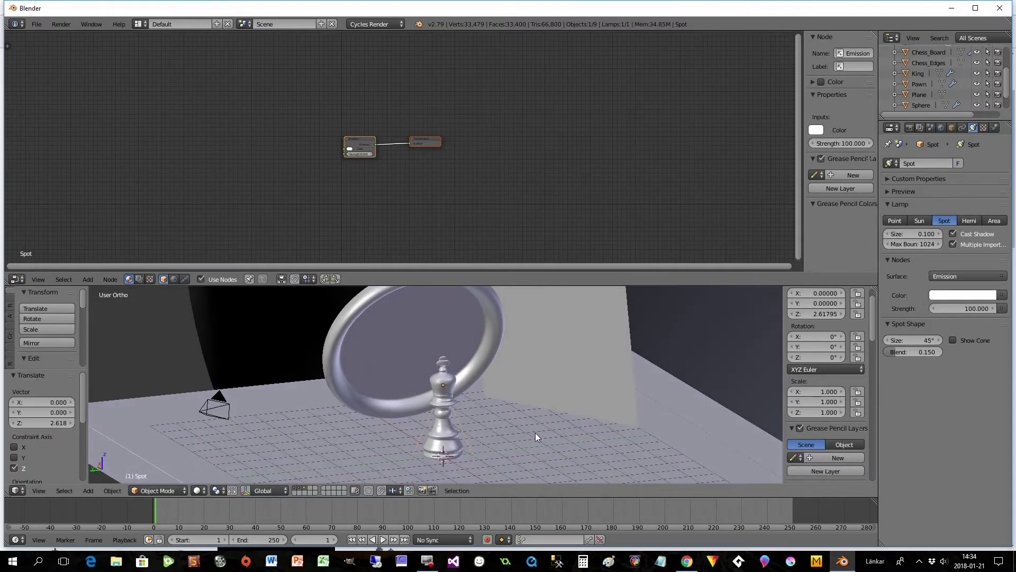
{"action": "key", "text": "g"}
{"action": "key", "text": "x"}
{"action": "key", "text": "Escape"}
{"action": "key", "text": "r"}
{"action": "key", "text": "x"}
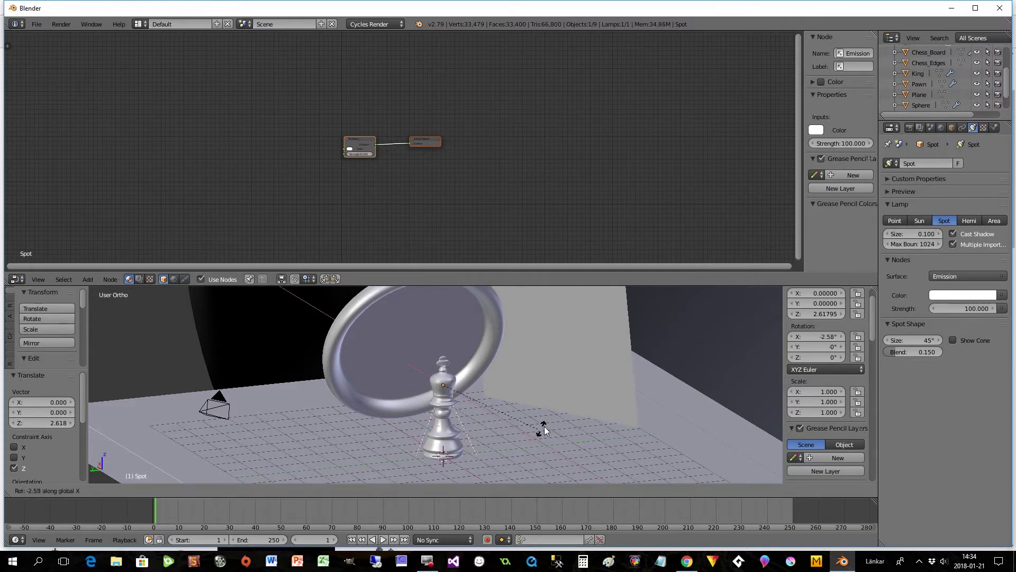
{"action": "left_click", "coordinate": [511, 471]}
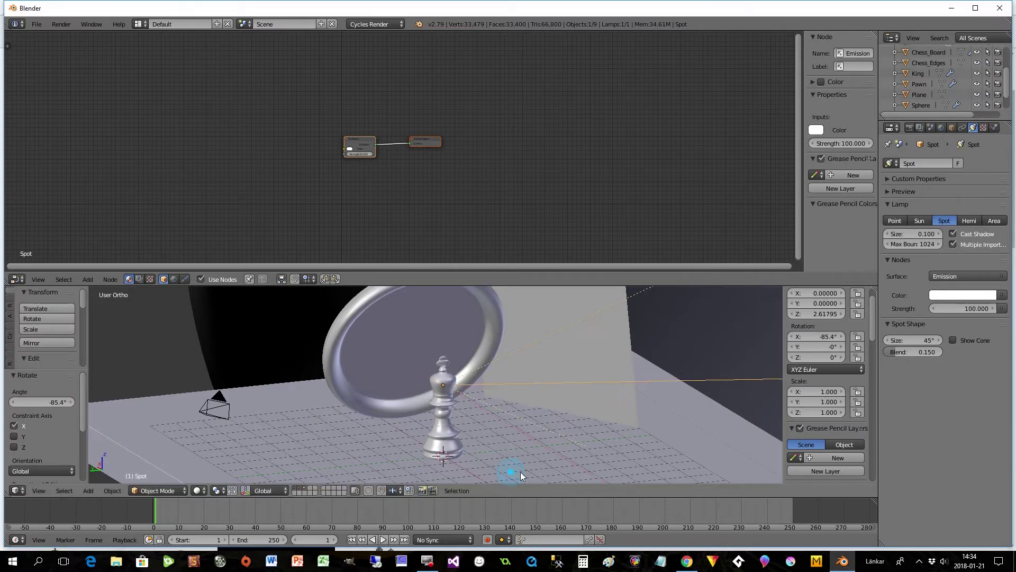
Move the spot lamp about 7.3 along the Y axis, away from the king.
{"action": "key", "text": "g"}
{"action": "key", "text": "y"}
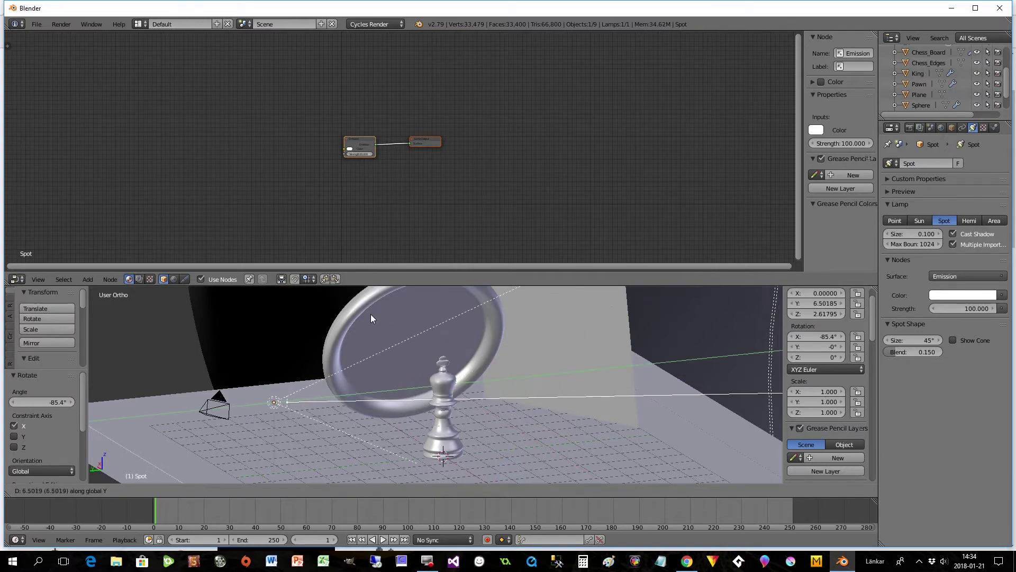
{"action": "left_click", "coordinate": [351, 320]}
Inspect the spot lamp's placement from another angle, and preview the scene through the camera in Rendered shading.
{"action": "middle_click_drag", "start_coordinate": [393, 395], "coordinate": [489, 419]}
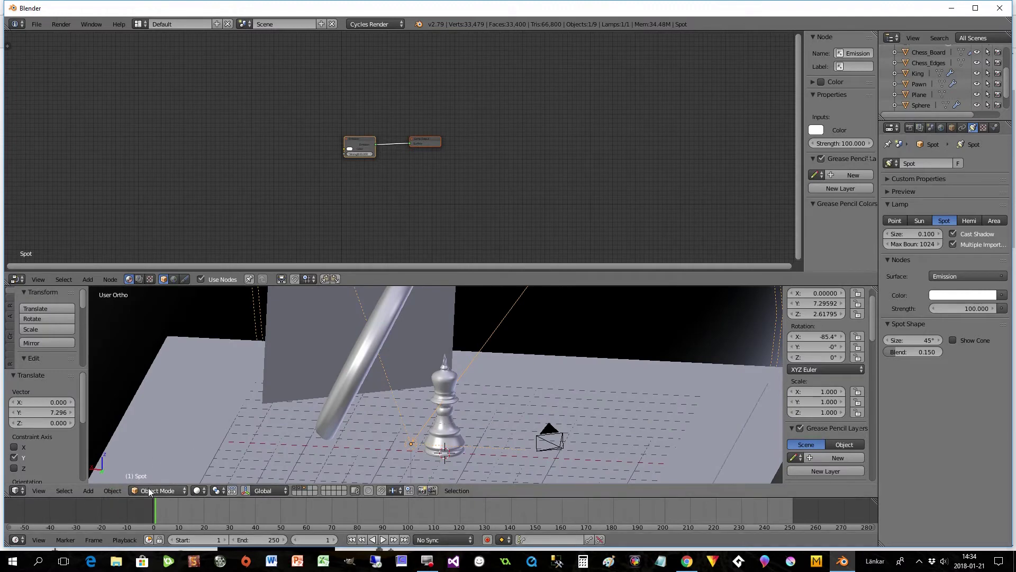
{"action": "left_click", "coordinate": [45, 494]}
{"action": "left_click", "coordinate": [54, 451]}
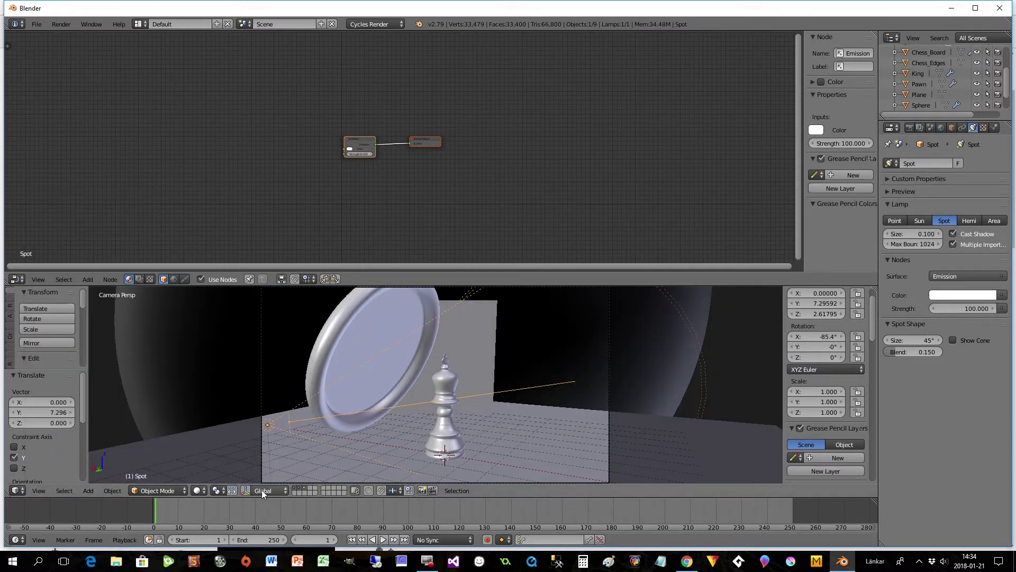
{"action": "left_click", "coordinate": [197, 493]}
{"action": "left_click", "coordinate": [218, 421]}
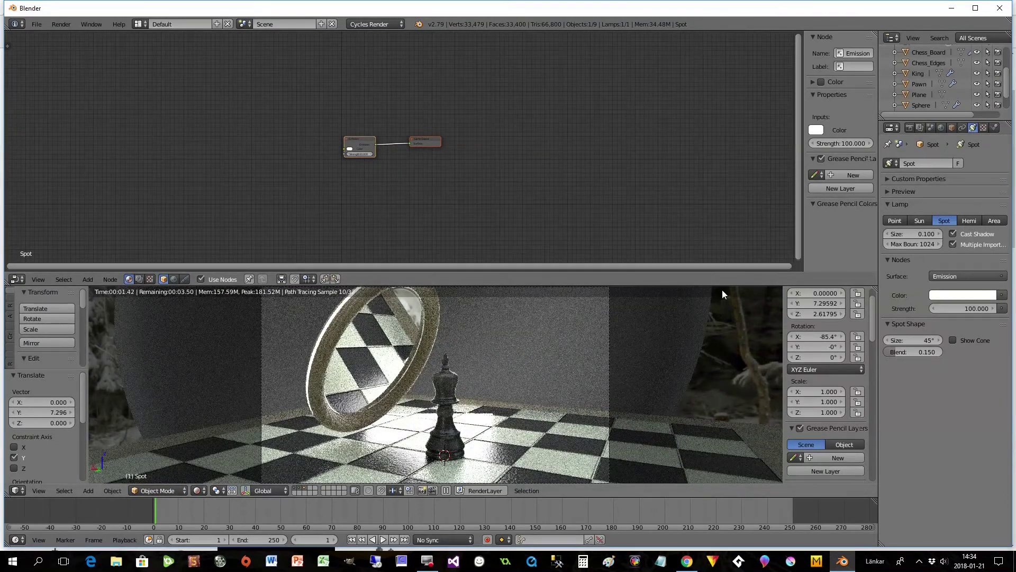
Set the spot lamp's emission strength to 300.
{"action": "left_click_drag", "start_coordinate": [1006, 76], "coordinate": [1006, 91]}
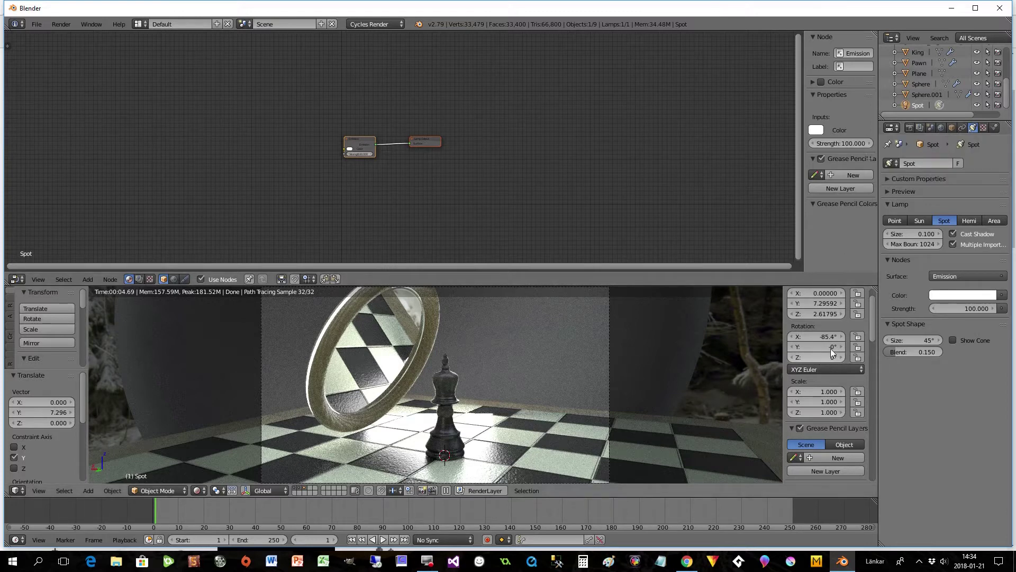
{"action": "left_click", "coordinate": [947, 308]}
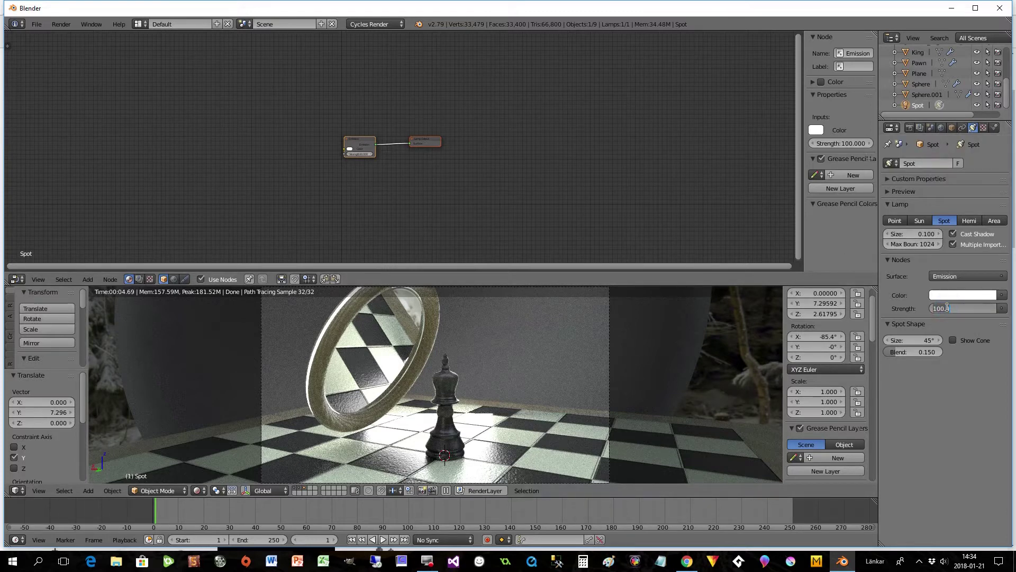
{"action": "type", "text": "300"}
{"action": "key", "text": "Return"}
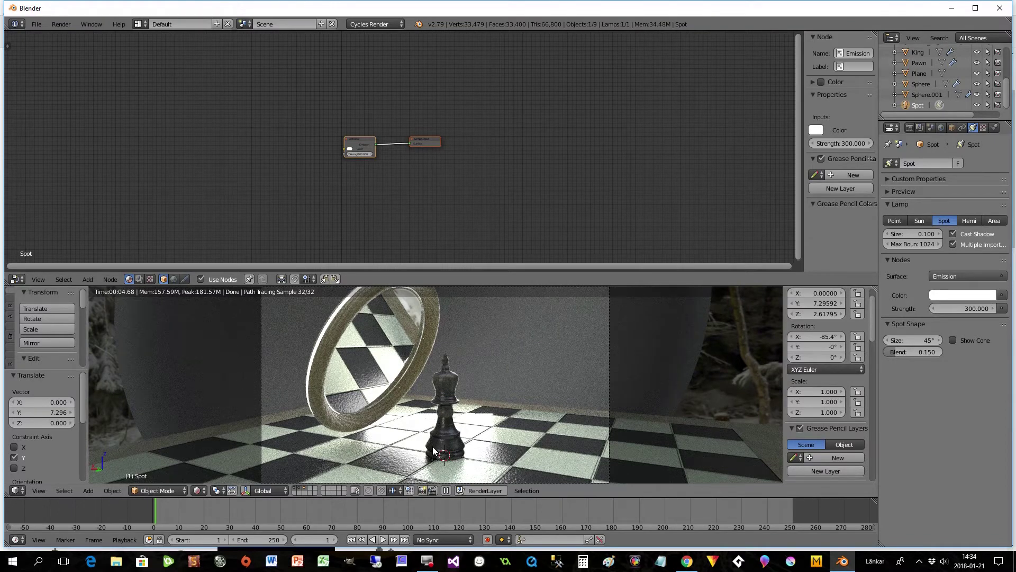
Set the spot lamp's emission strength to 400.
{"action": "left_click", "coordinate": [966, 308]}
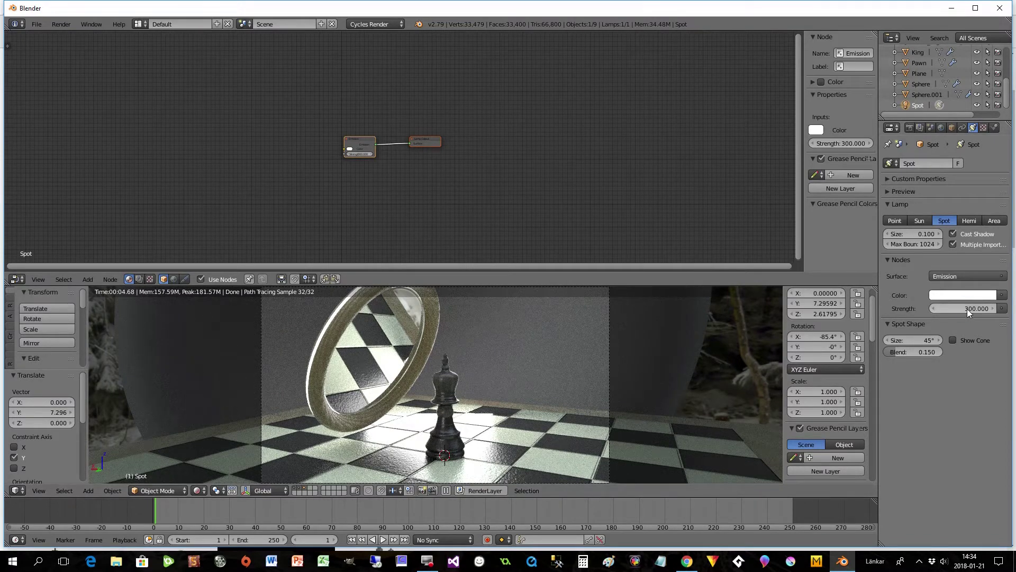
{"action": "type", "text": "400"}
{"action": "key", "text": "Return"}
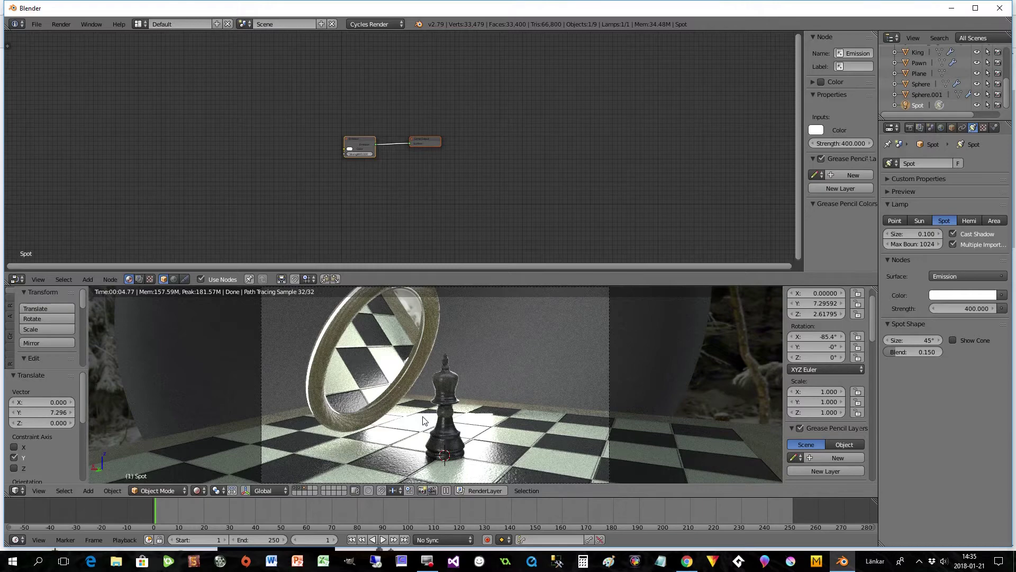
Save the scene as chess_tutorial.blend in the Compositing folder.
{"action": "left_click", "coordinate": [37, 25]}
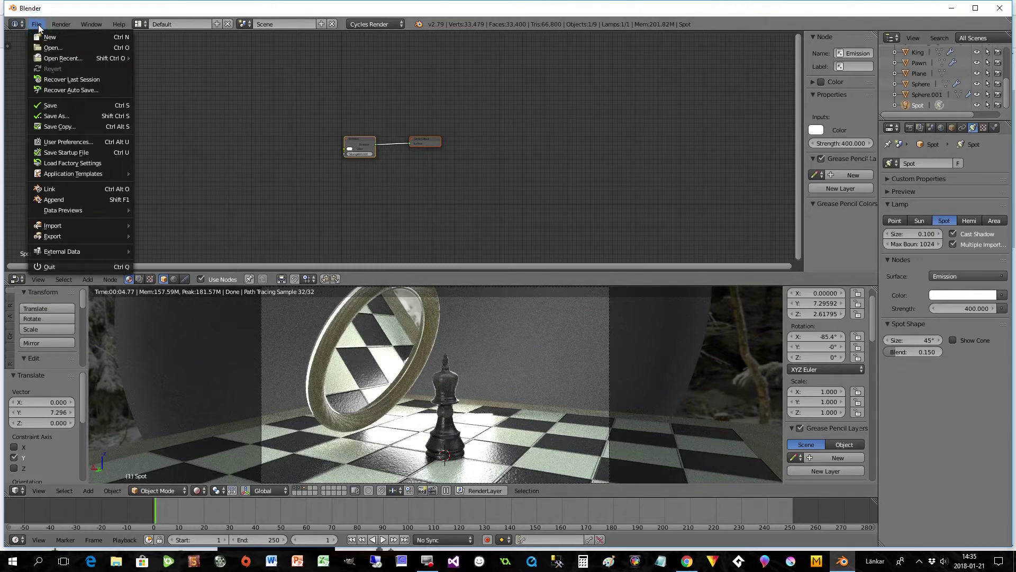
{"action": "left_click", "coordinate": [59, 106]}
{"action": "left_click", "coordinate": [160, 63]}
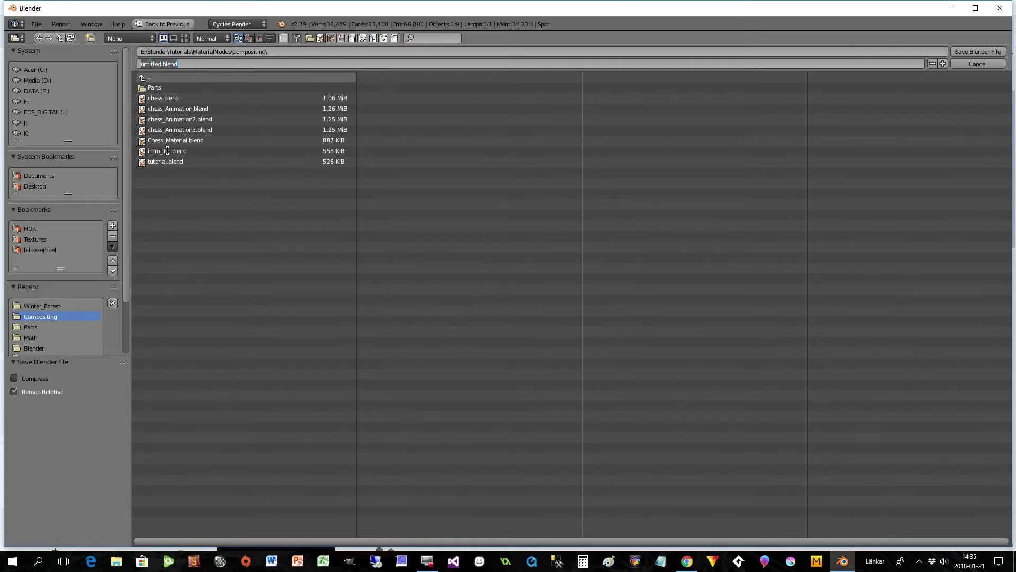
{"action": "left_click", "coordinate": [161, 63]}
{"action": "left_click_drag", "start_coordinate": [161, 64], "coordinate": [128, 67]}
{"action": "type", "text": "c"}
{"action": "left_click", "coordinate": [969, 52]}
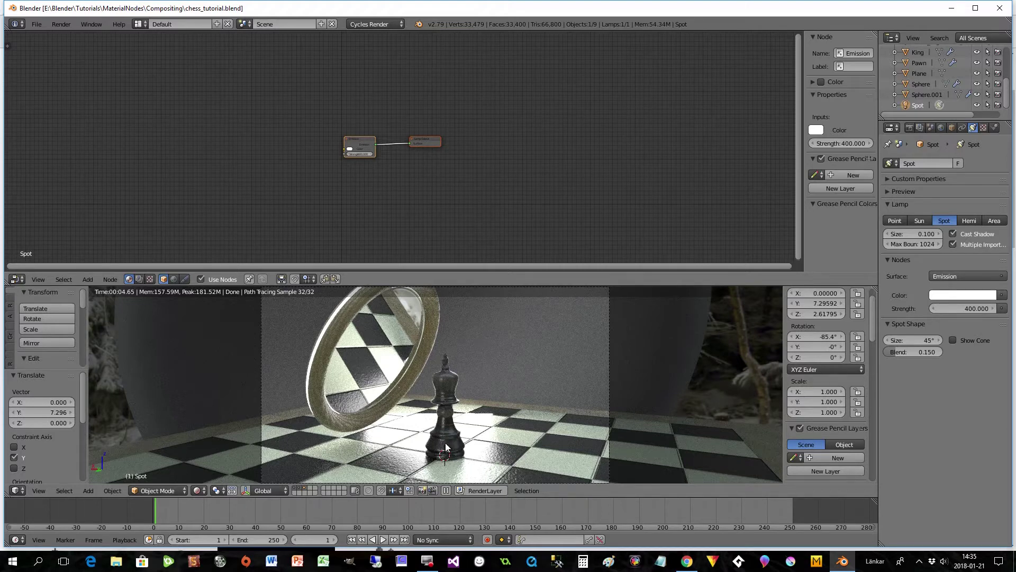
Switch the viewport to Solid shading and select the king to bring up its Chess_Piece material nodes.
{"action": "left_click", "coordinate": [206, 491]}
{"action": "left_click", "coordinate": [206, 453]}
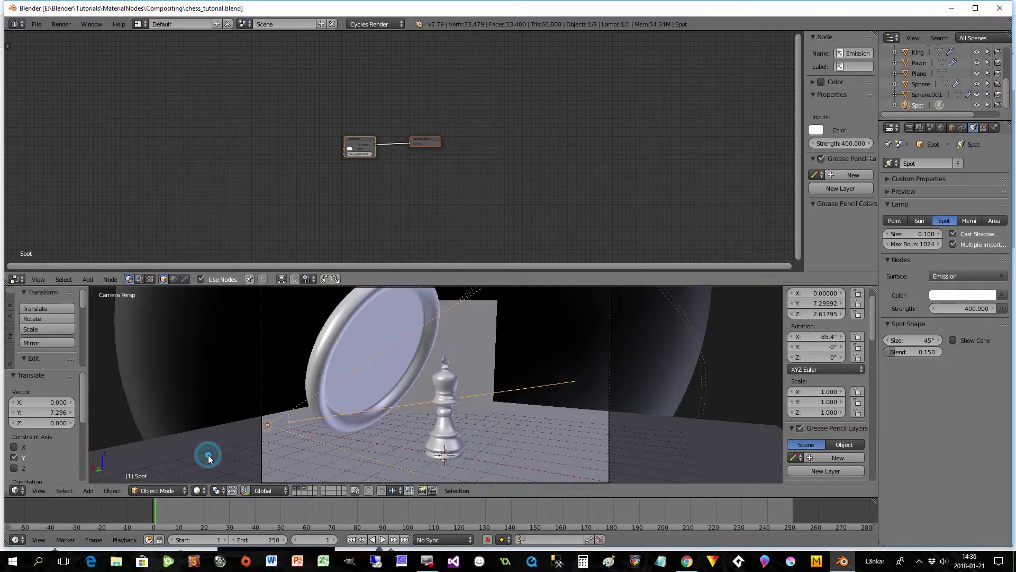
{"action": "right_click", "coordinate": [446, 439]}
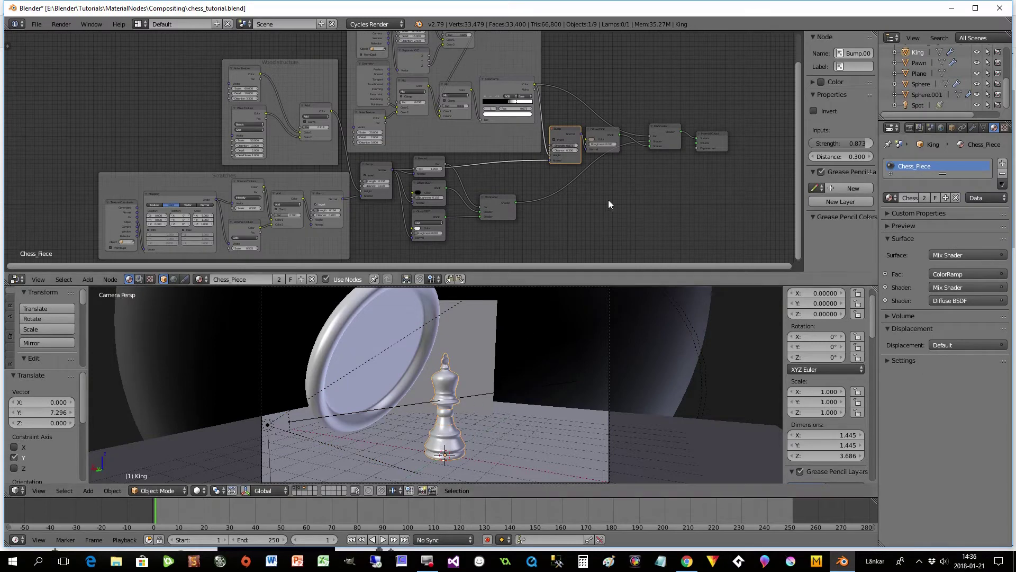
Examine the Noise Texture, Wave Texture and Add nodes in the Wood structure frame of the Chess_Piece material.
{"action": "scroll", "coordinate": [623, 194], "scroll_direction": "down", "scroll_amount": 2}
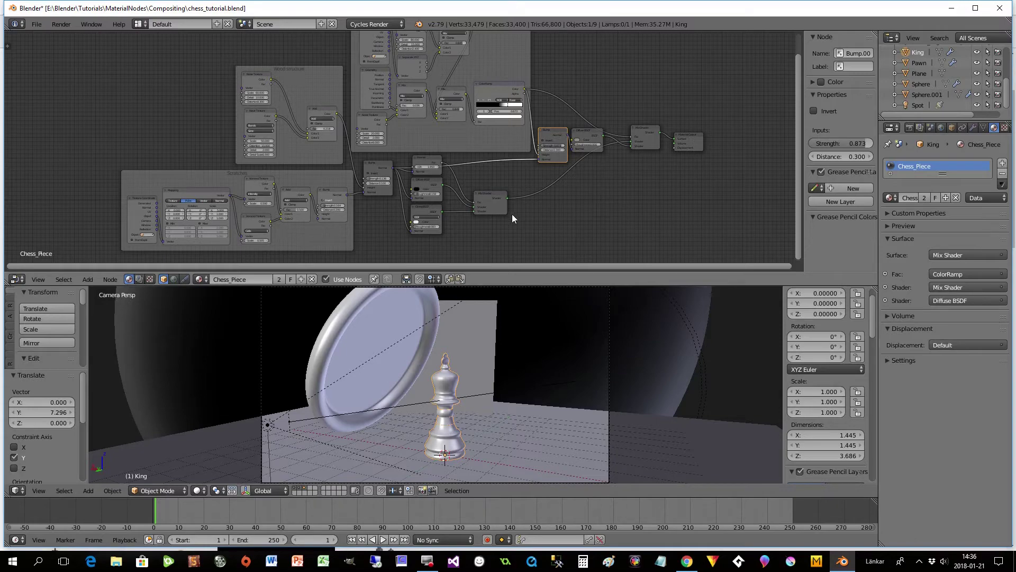
{"action": "scroll", "coordinate": [512, 215], "scroll_direction": "up", "scroll_amount": 1}
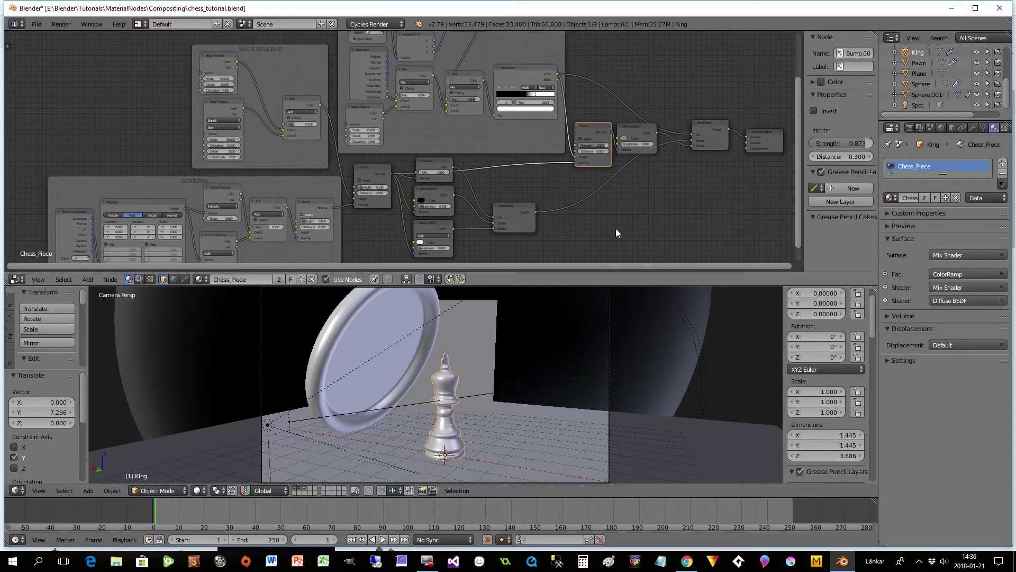
{"action": "scroll", "coordinate": [615, 229], "scroll_direction": "up", "scroll_amount": 1}
{"action": "scroll", "coordinate": [402, 239], "scroll_direction": "up", "scroll_amount": 2}
{"action": "middle_click_drag", "start_coordinate": [389, 244], "coordinate": [703, 241]}
{"action": "middle_click_drag", "start_coordinate": [698, 213], "coordinate": [741, 225]}
{"action": "scroll", "coordinate": [291, 203], "scroll_direction": "up", "scroll_amount": 1}
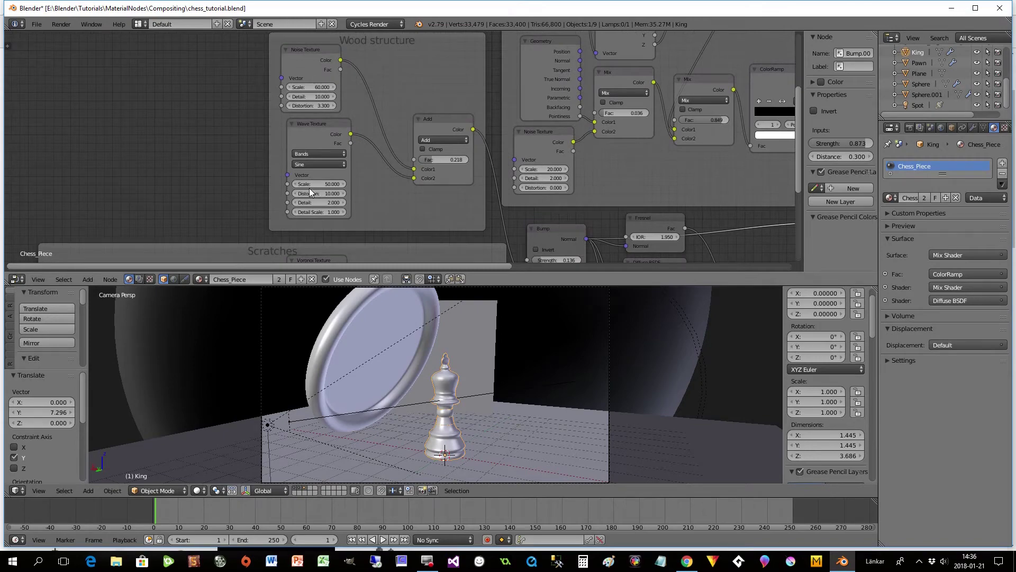
{"action": "middle_click_drag", "start_coordinate": [666, 229], "coordinate": [756, 160]}
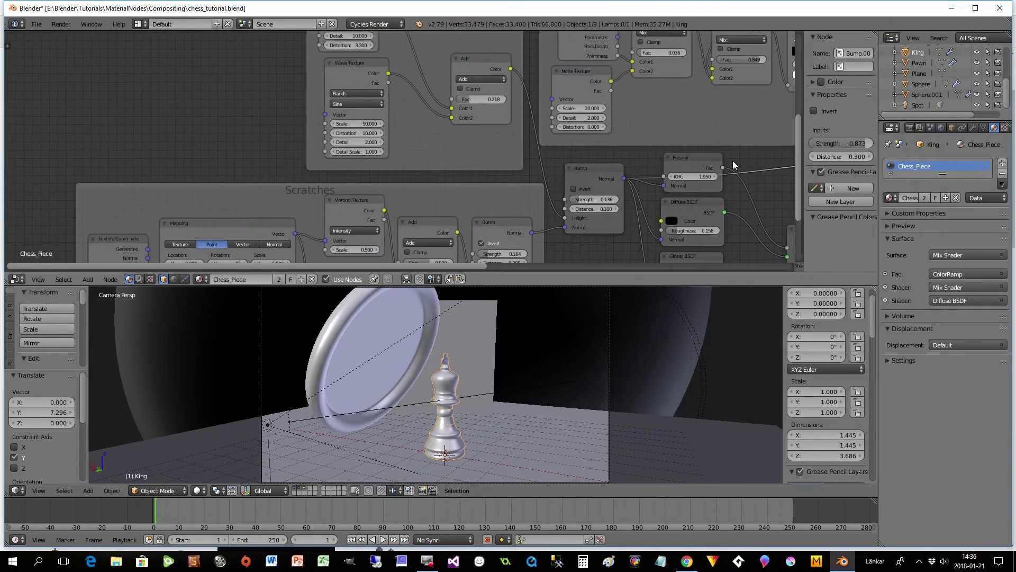
{"action": "middle_click_drag", "start_coordinate": [220, 119], "coordinate": [193, 209]}
{"action": "scroll", "coordinate": [204, 209], "scroll_direction": "up", "scroll_amount": 1}
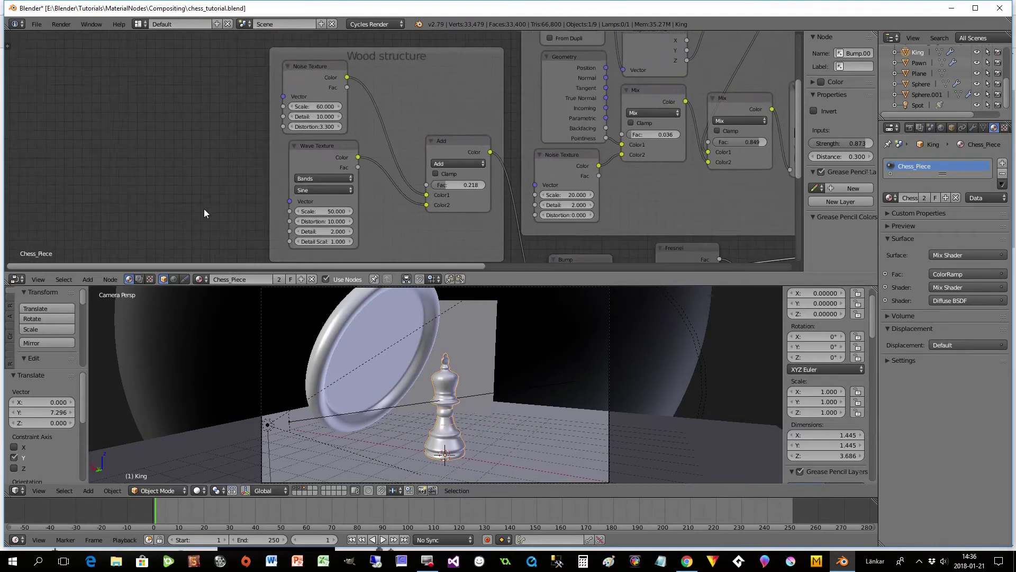
{"action": "scroll", "coordinate": [205, 209], "scroll_direction": "up", "scroll_amount": 1}
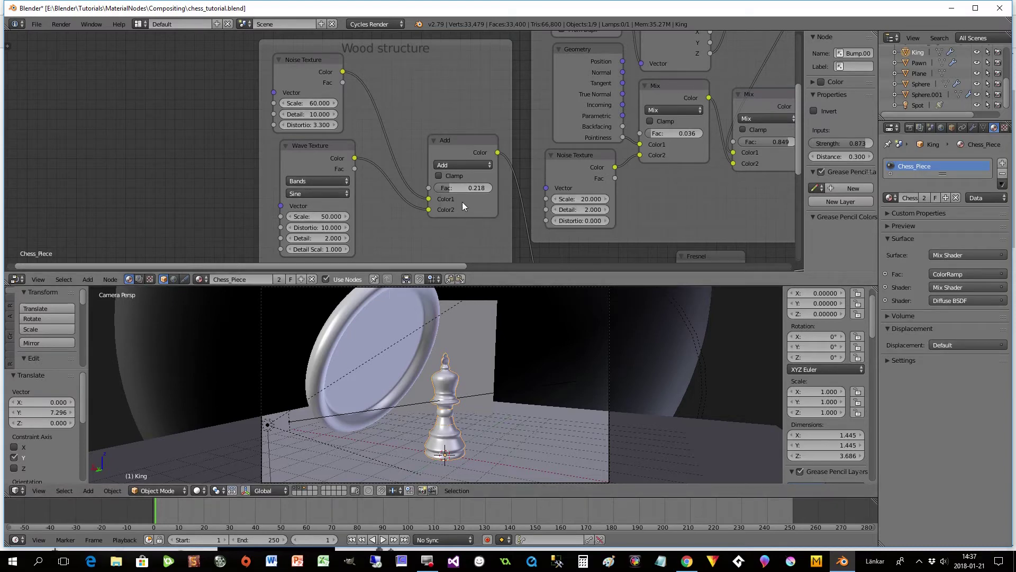
Examine how the Bump node feeds the Fresnel, Diffuse BSDF and Glossy BSDF nodes, and how the Mix Shader combines them.
{"action": "middle_click_drag", "start_coordinate": [482, 217], "coordinate": [371, 81]}
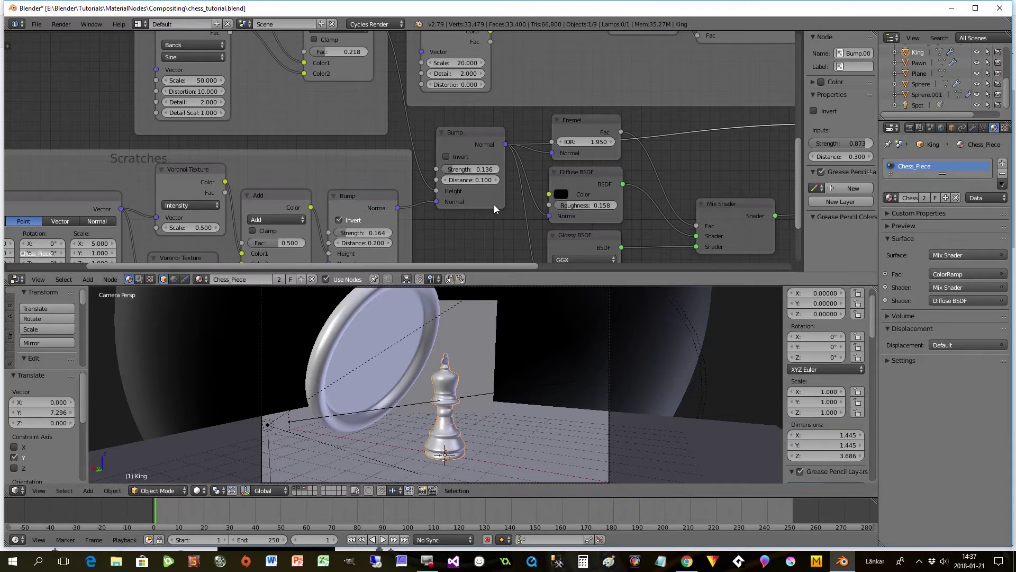
{"action": "scroll", "coordinate": [494, 204], "scroll_direction": "down", "scroll_amount": 2}
{"action": "middle_click_drag", "start_coordinate": [622, 243], "coordinate": [562, 187]}
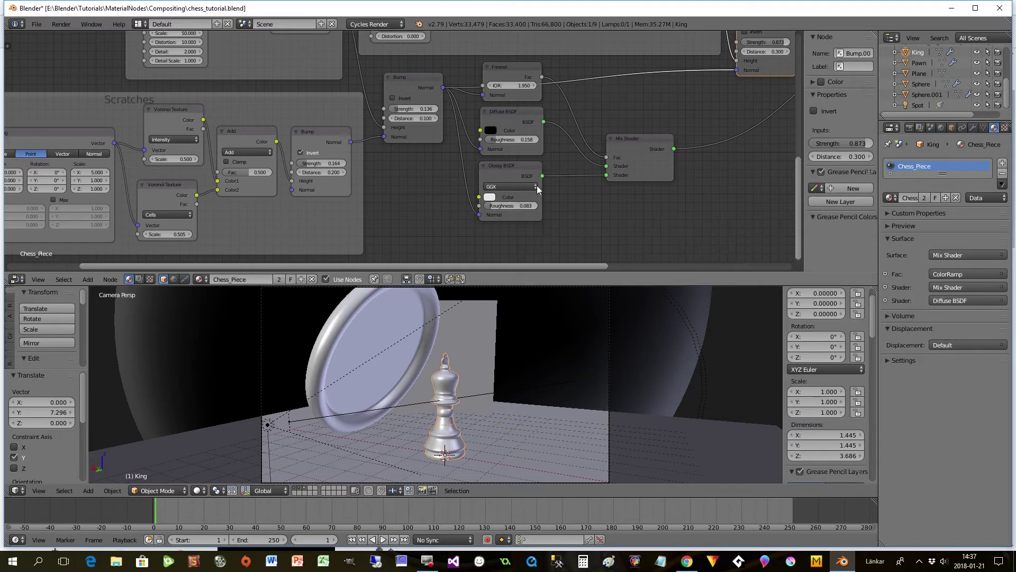
{"action": "middle_click_drag", "start_coordinate": [587, 211], "coordinate": [510, 241]}
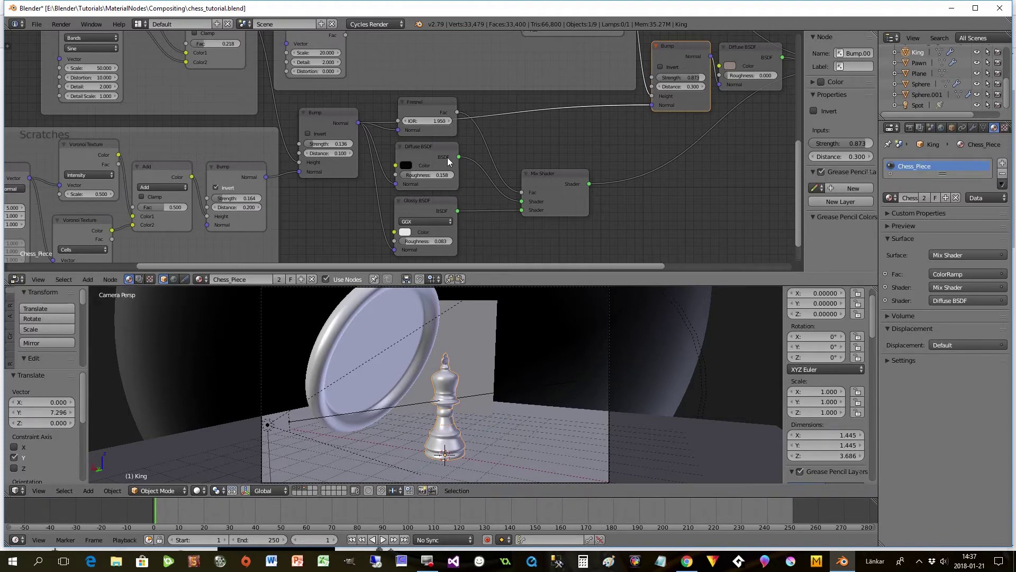
{"action": "middle_click_drag", "start_coordinate": [728, 187], "coordinate": [611, 237]}
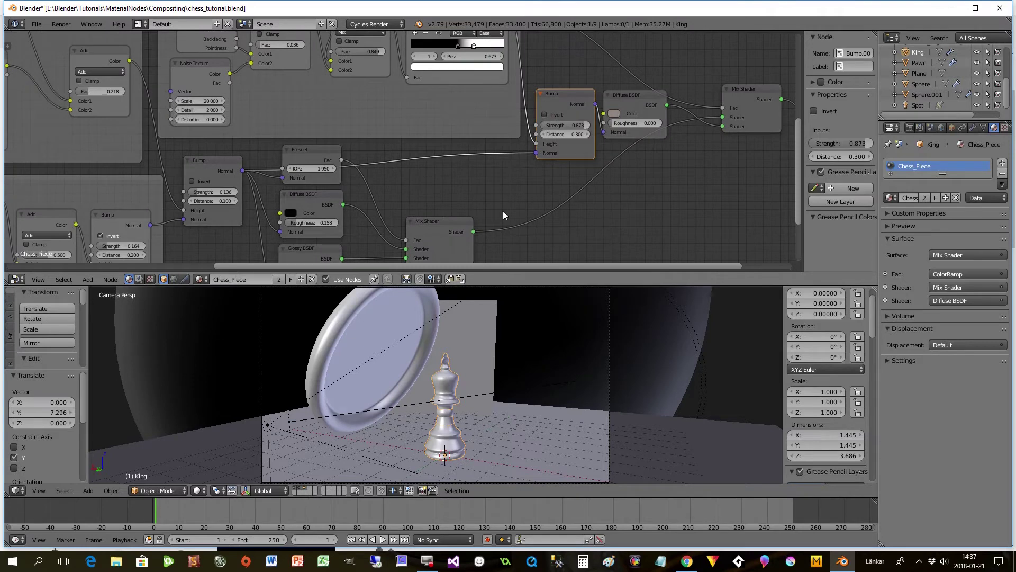
{"action": "middle_click_drag", "start_coordinate": [431, 202], "coordinate": [568, 154]}
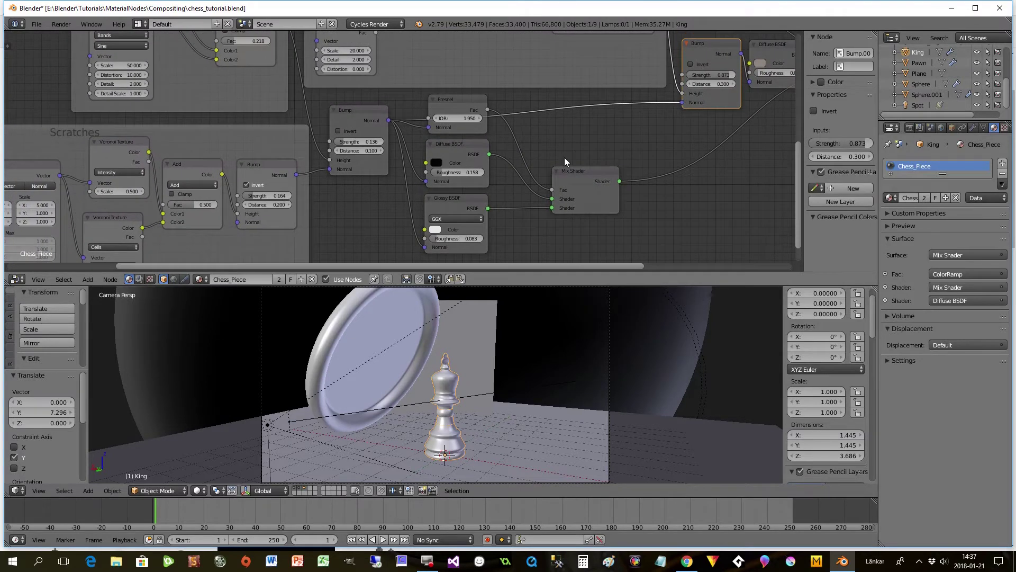
{"action": "middle_click_drag", "start_coordinate": [363, 215], "coordinate": [413, 245]}
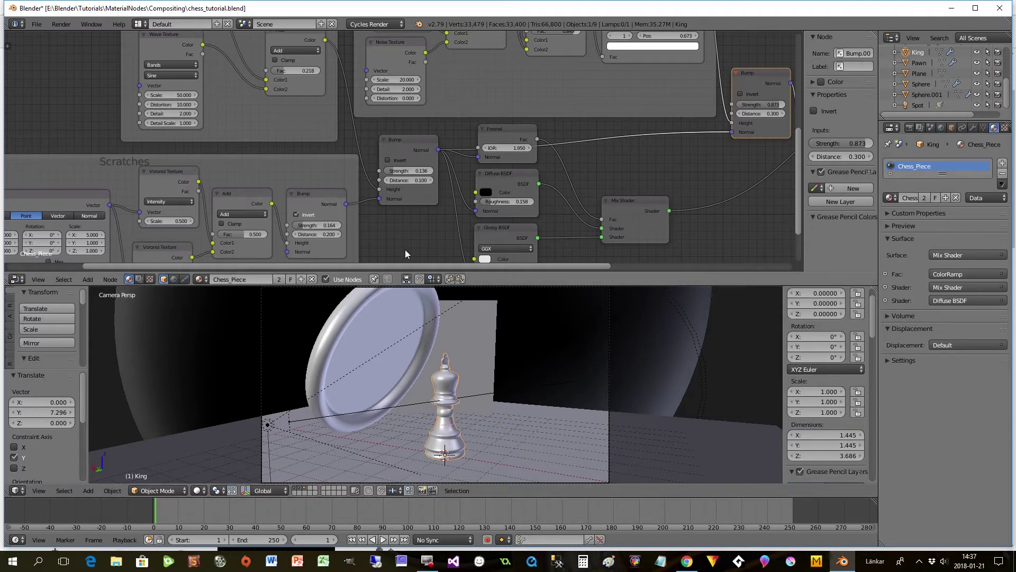
Preview the scene in Rendered shading with only the layer holding the king and mirror shown.
{"action": "left_click", "coordinate": [198, 490]}
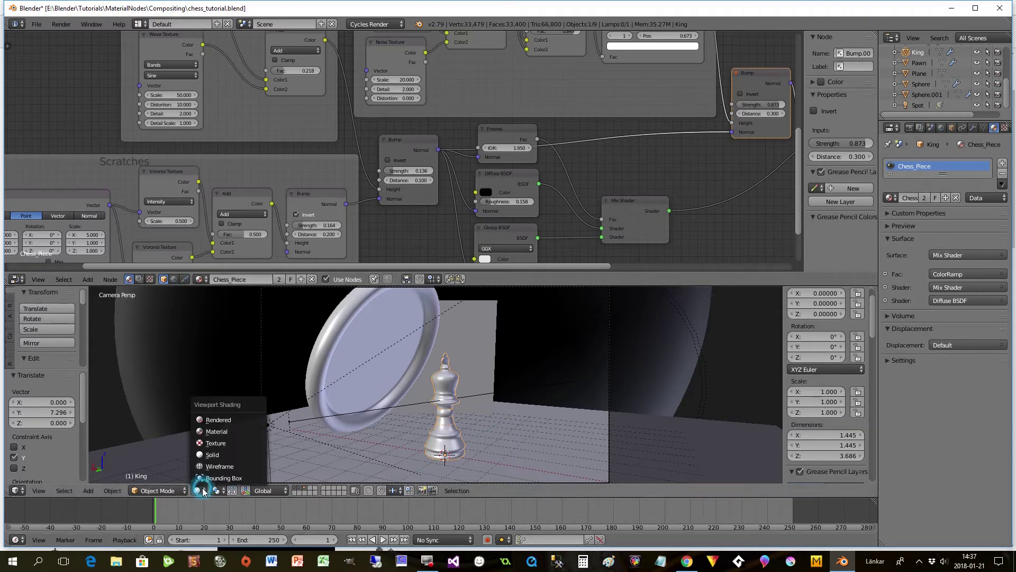
{"action": "left_click", "coordinate": [211, 421]}
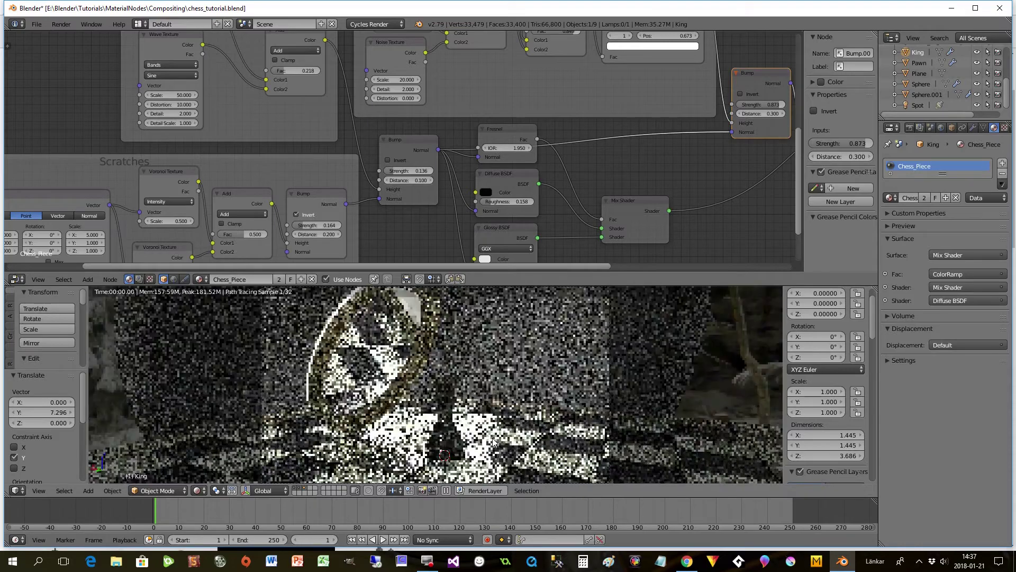
{"action": "left_click", "coordinate": [300, 490]}
{"action": "left_click", "coordinate": [305, 490]}
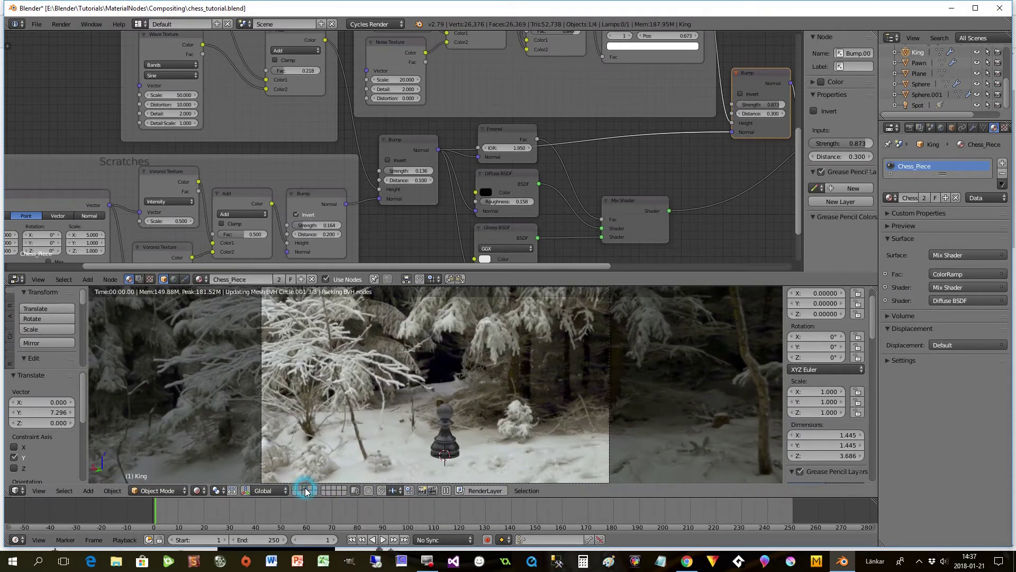
Inspect the king's rendered surface up close, from the upper body down to the base, in orthographic view.
{"action": "scroll", "coordinate": [528, 416], "scroll_direction": "up", "scroll_amount": 6}
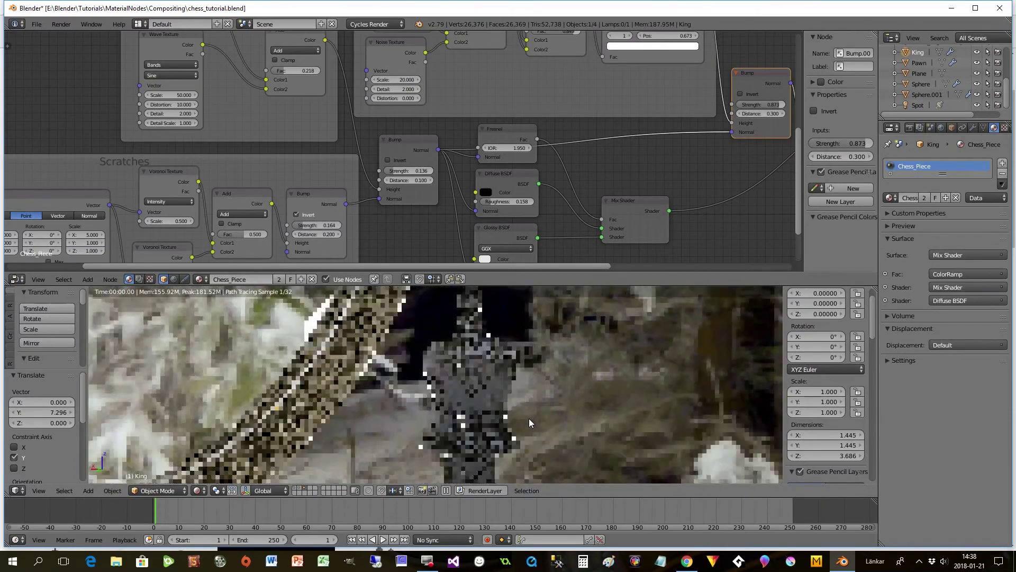
{"action": "scroll", "coordinate": [529, 418], "scroll_direction": "up", "scroll_amount": 1}
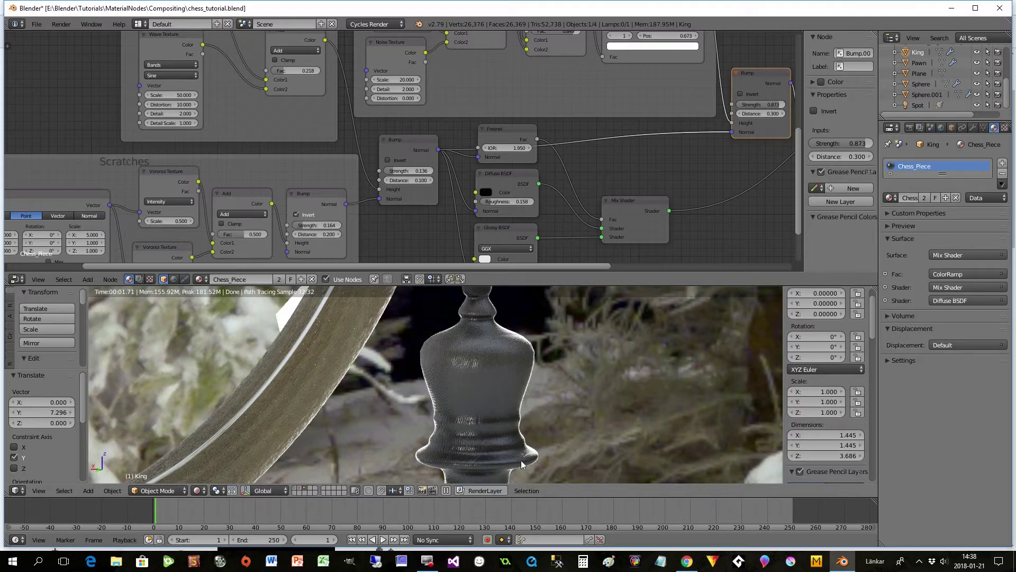
{"action": "middle_click_drag", "start_coordinate": [529, 453], "coordinate": [526, 391]}
{"action": "key", "text": "KP_5"}
{"action": "scroll", "coordinate": [479, 453], "scroll_direction": "up", "scroll_amount": 4}
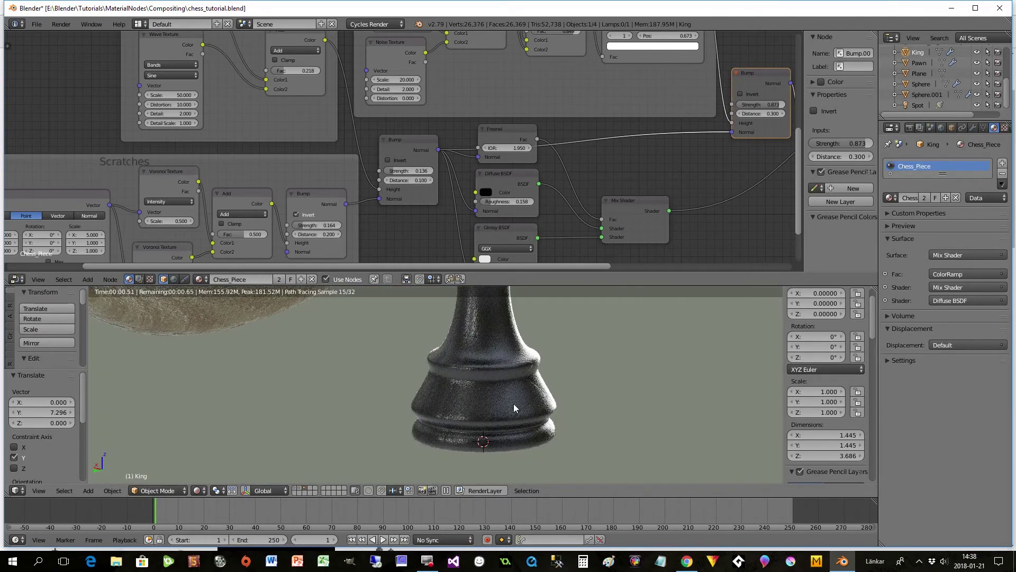
{"action": "right_click_drag", "start_coordinate": [522, 409], "coordinate": [512, 422]}
{"action": "key", "text": "Escape"}
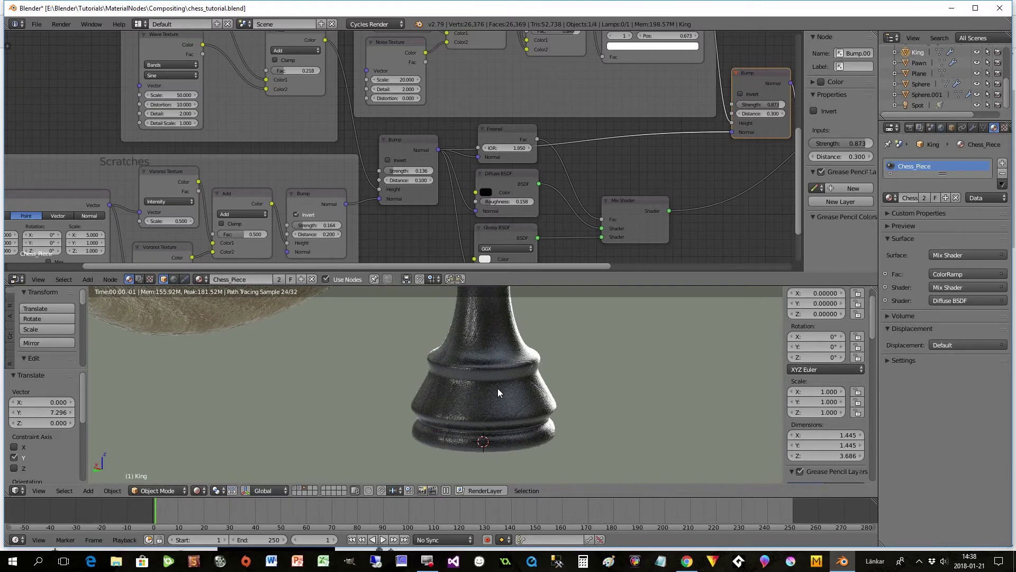
Return to Solid shading and examine the Scratches frame's Mapping, Voronoi Texture, Add and Bump nodes within the node tree.
{"action": "left_click", "coordinate": [200, 490]}
{"action": "left_click", "coordinate": [210, 456]}
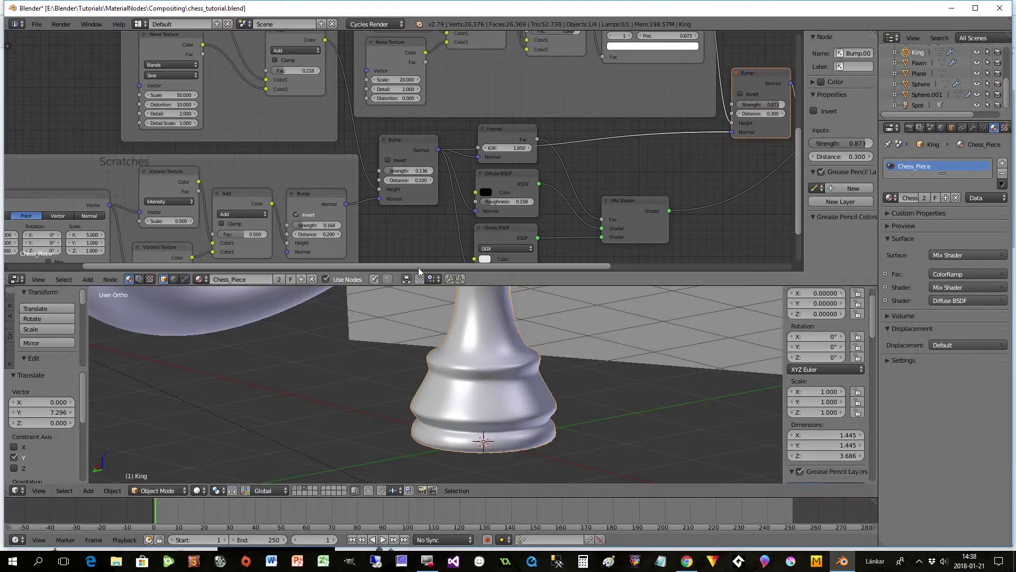
{"action": "scroll", "coordinate": [415, 247], "scroll_direction": "down", "scroll_amount": 2}
{"action": "mouse_move", "coordinate": [417, 197]}
{"action": "middle_mouse_down"}
{"action": "mouse_move", "coordinate": [551, 166]}
{"action": "mouse_move", "coordinate": [637, 163]}
{"action": "middle_mouse_up"}
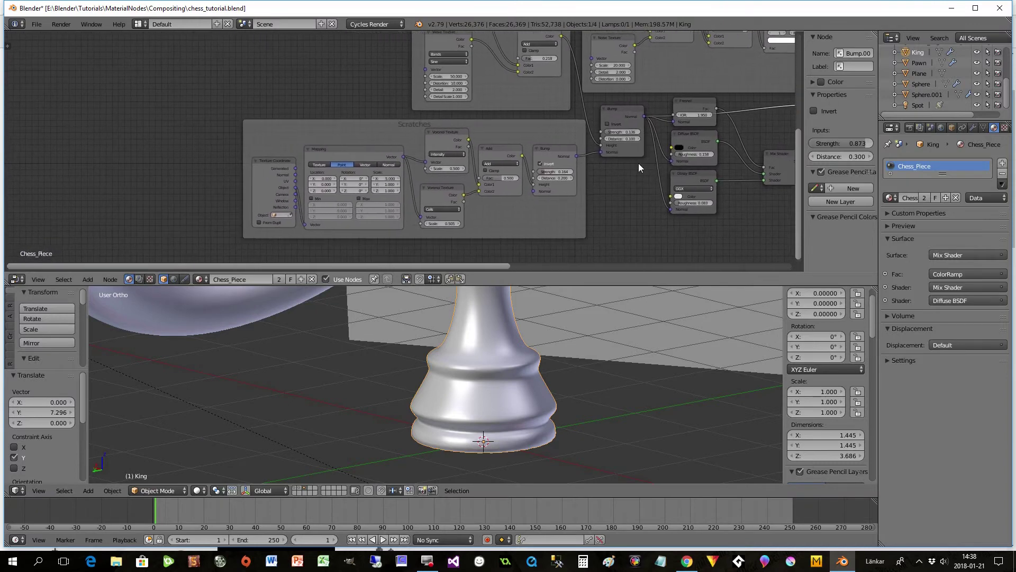
{"action": "scroll", "coordinate": [604, 194], "scroll_direction": "up", "scroll_amount": 3}
{"action": "middle_click_drag", "start_coordinate": [555, 252], "coordinate": [567, 188]}
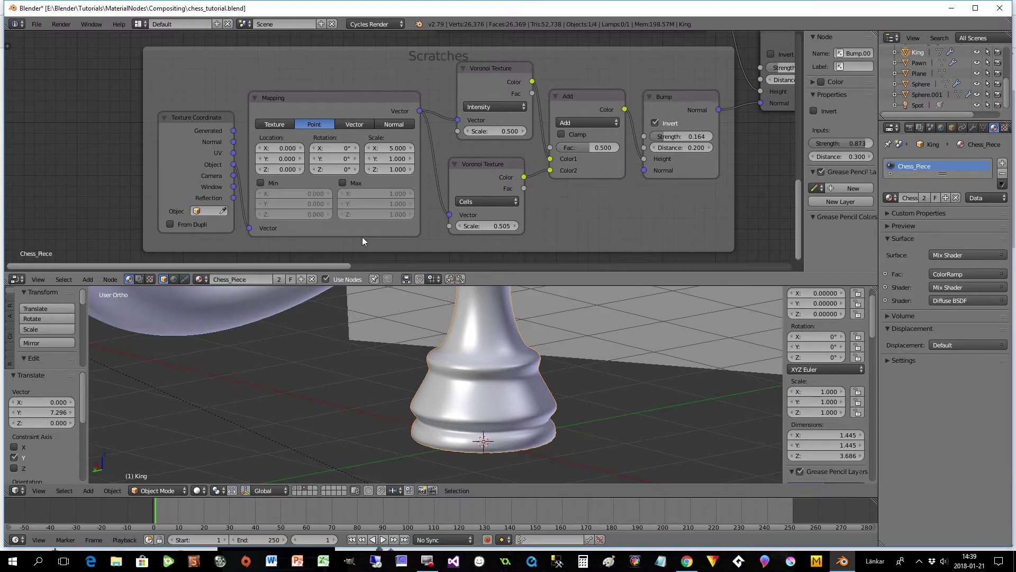
{"action": "left_click_drag", "start_coordinate": [334, 266], "coordinate": [430, 267]}
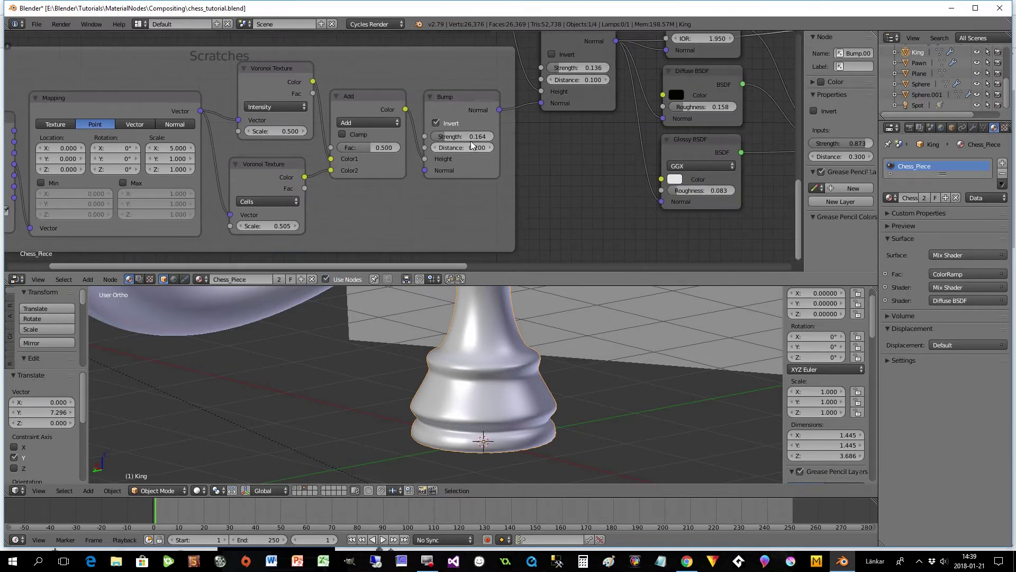
{"action": "left_click_drag", "start_coordinate": [435, 266], "coordinate": [477, 268]}
{"action": "middle_click_drag", "start_coordinate": [482, 178], "coordinate": [443, 248]}
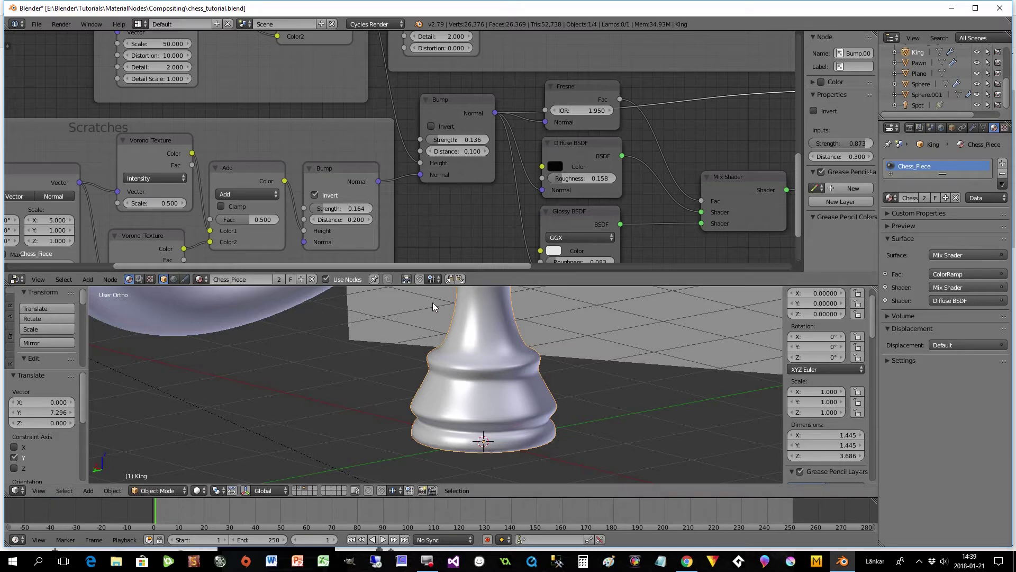
{"action": "scroll", "coordinate": [510, 160], "scroll_direction": "down", "scroll_amount": 5}
{"action": "middle_click_drag", "start_coordinate": [565, 119], "coordinate": [489, 245]}
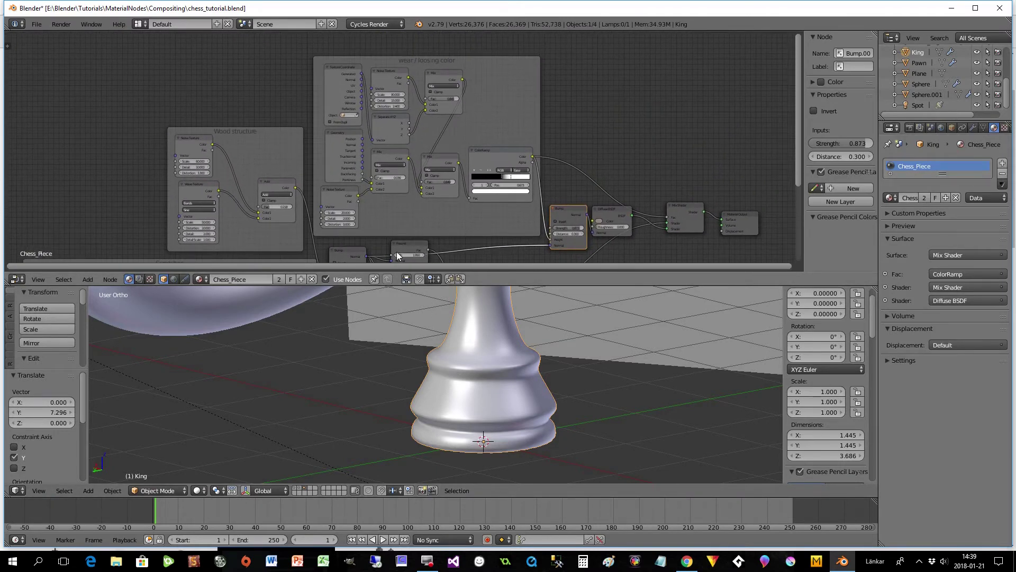
{"action": "middle_click_drag", "start_coordinate": [592, 176], "coordinate": [628, 144]}
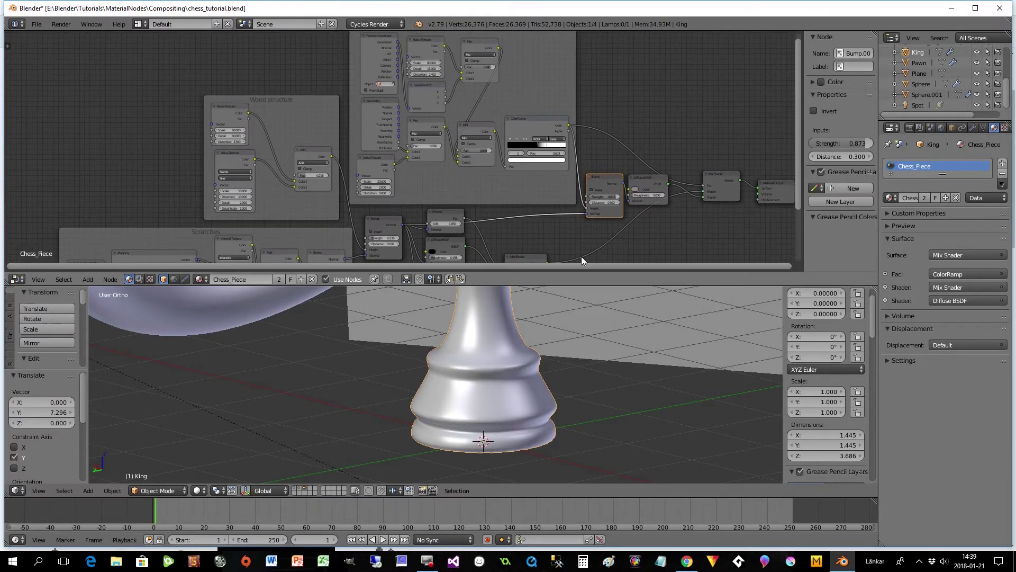
Preview the king's head in Rendered shading to inspect its surface material.
{"action": "left_click", "coordinate": [198, 490]}
{"action": "left_click", "coordinate": [215, 420]}
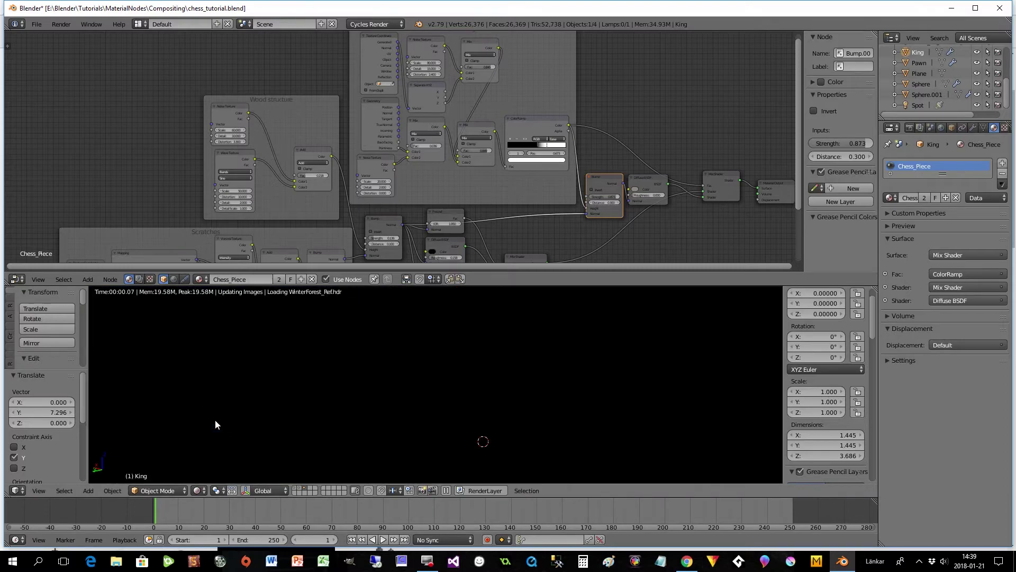
{"action": "middle_click_drag", "start_coordinate": [500, 359], "coordinate": [505, 386], "text": "shift"}
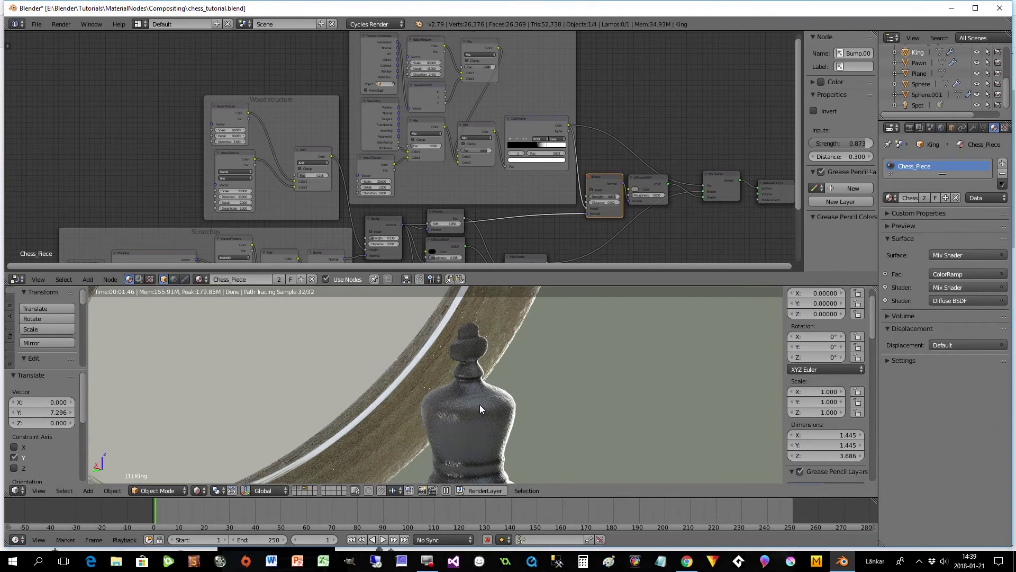
Examine the nodes in the wear / loosing color frame alongside the king's rendered head and upper body.
{"action": "scroll", "coordinate": [479, 405], "scroll_direction": "up", "scroll_amount": 1}
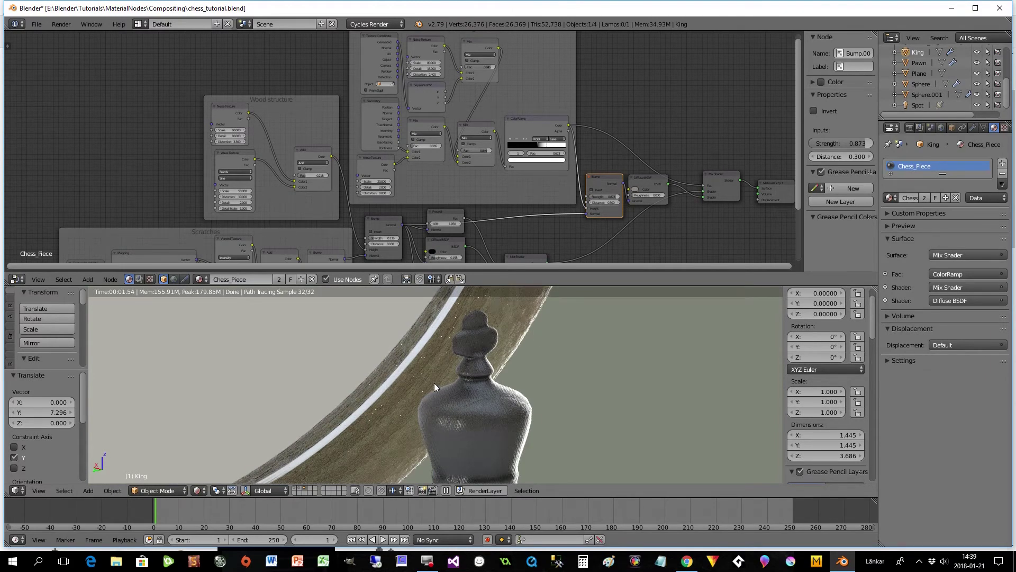
{"action": "scroll", "coordinate": [507, 401], "scroll_direction": "down", "scroll_amount": 2}
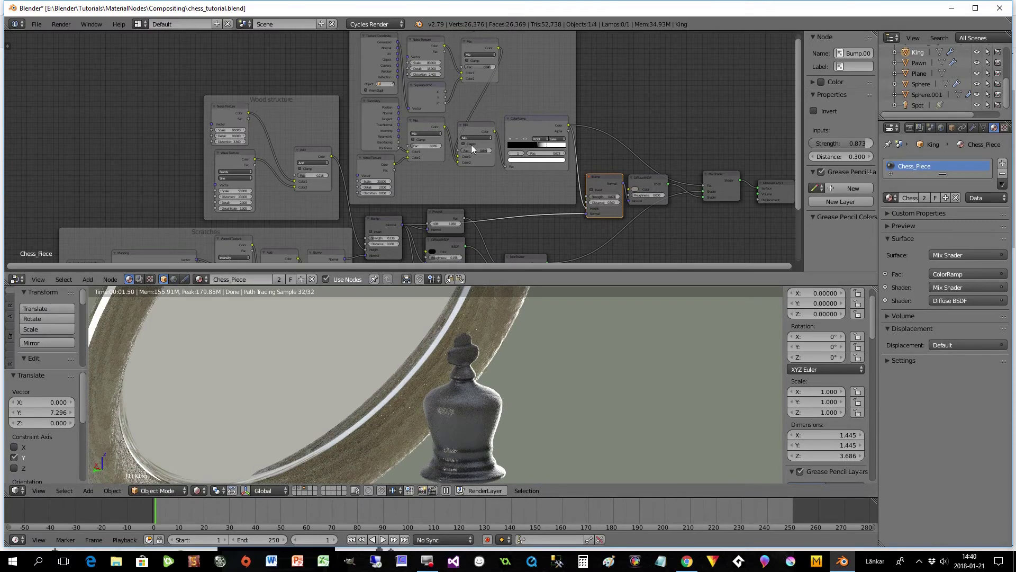
{"action": "left_click_drag", "start_coordinate": [797, 178], "coordinate": [798, 144]}
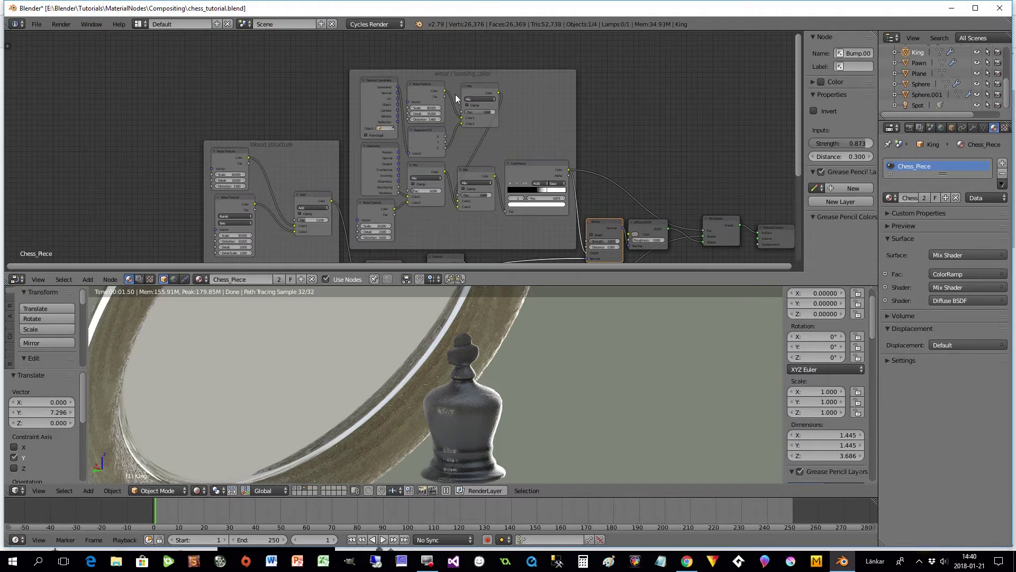
{"action": "scroll", "coordinate": [451, 215], "scroll_direction": "up", "scroll_amount": 1}
{"action": "scroll", "coordinate": [450, 215], "scroll_direction": "up", "scroll_amount": 3}
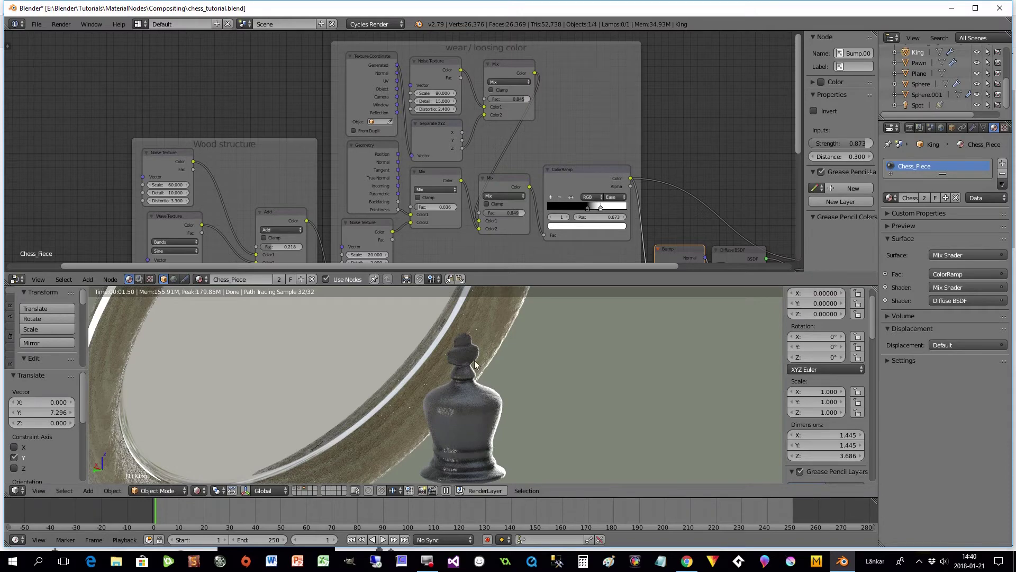
{"action": "middle_click_drag", "start_coordinate": [475, 421], "coordinate": [467, 462]}
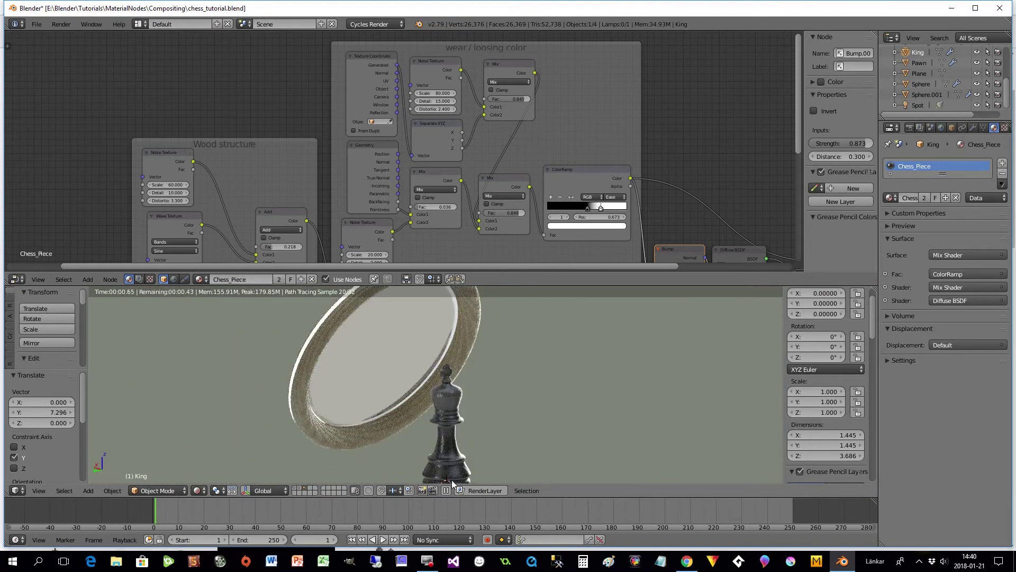
{"action": "mouse_move", "coordinate": [454, 398]}
{"action": "middle_mouse_down"}
{"action": "mouse_move", "coordinate": [475, 431]}
{"action": "mouse_move", "coordinate": [461, 431]}
{"action": "mouse_move", "coordinate": [453, 382]}
{"action": "middle_mouse_up"}
{"action": "scroll", "coordinate": [453, 398], "scroll_direction": "up", "scroll_amount": 3}
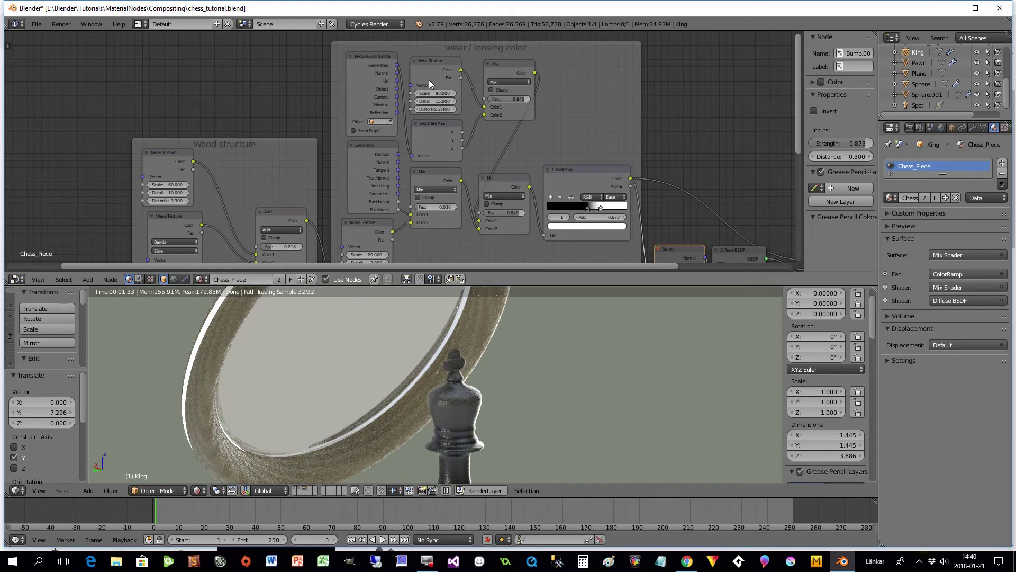
In the wear / loosing color frame, set the upper Mix factor to 1.000 and the lower one feeding the ColorRamp to 0.521.
{"action": "scroll", "coordinate": [404, 122], "scroll_direction": "up", "scroll_amount": 2}
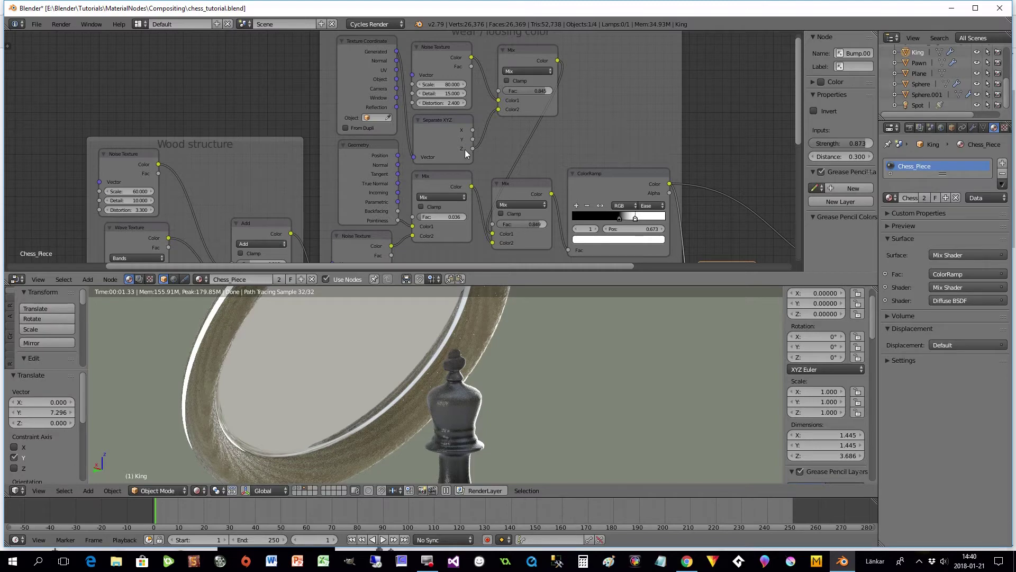
{"action": "mouse_move", "coordinate": [544, 90]}
{"action": "left_mouse_down"}
{"action": "mouse_move", "coordinate": [509, 90]}
{"action": "mouse_move", "coordinate": [547, 90]}
{"action": "left_mouse_up"}
{"action": "left_click_drag", "start_coordinate": [543, 91], "coordinate": [548, 90]}
{"action": "left_click_drag", "start_coordinate": [541, 224], "coordinate": [524, 223]}
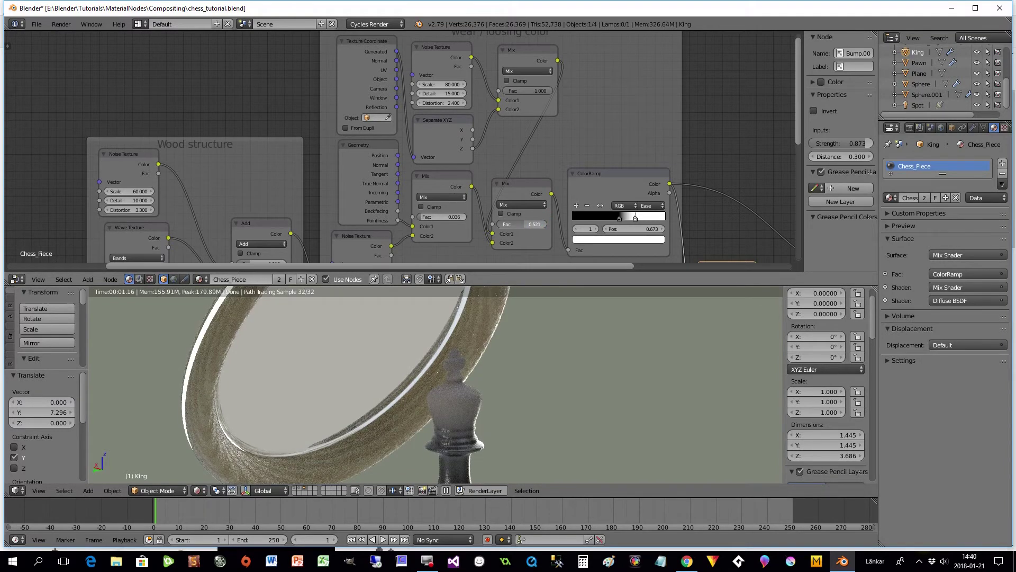
Try factors of 1.000 and 0.536 on the lower Mix node that feeds the wear frame's ColorRamp.
{"action": "left_click_drag", "start_coordinate": [521, 194], "coordinate": [523, 191]}
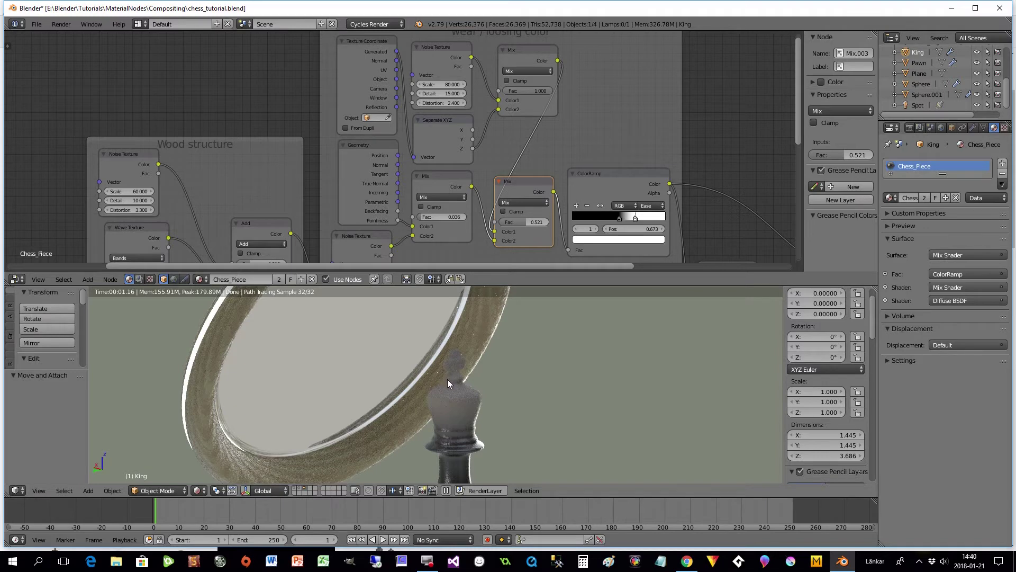
{"action": "left_click", "coordinate": [525, 224]}
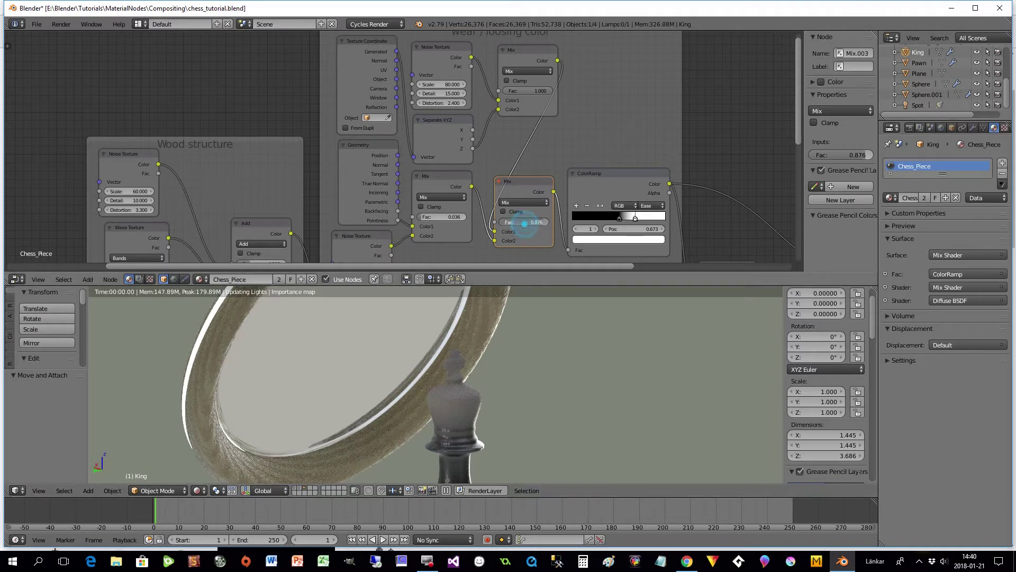
{"action": "type", "text": "1"}
{"action": "key", "text": "Return"}
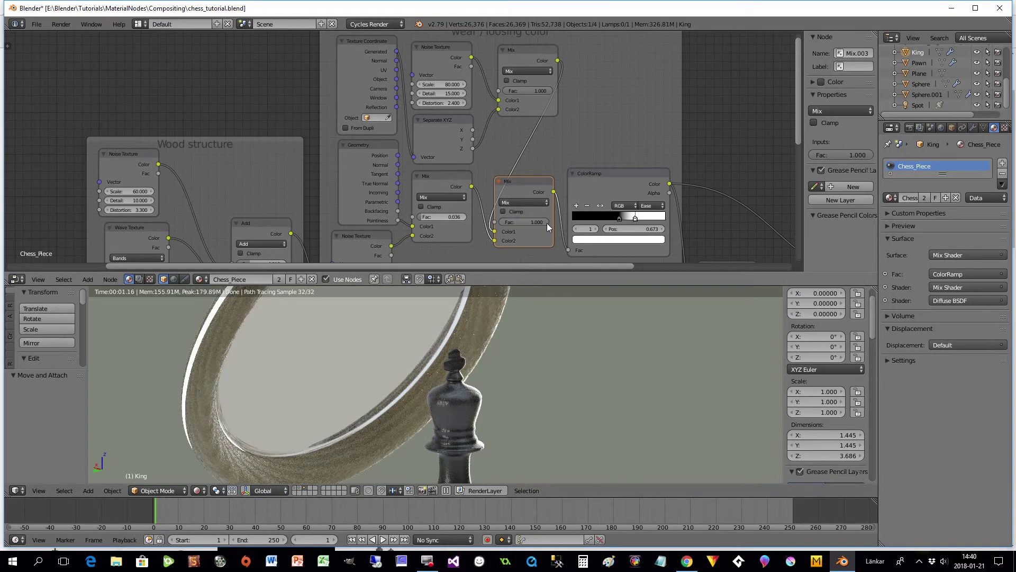
{"action": "left_click_drag", "start_coordinate": [547, 223], "coordinate": [521, 223]}
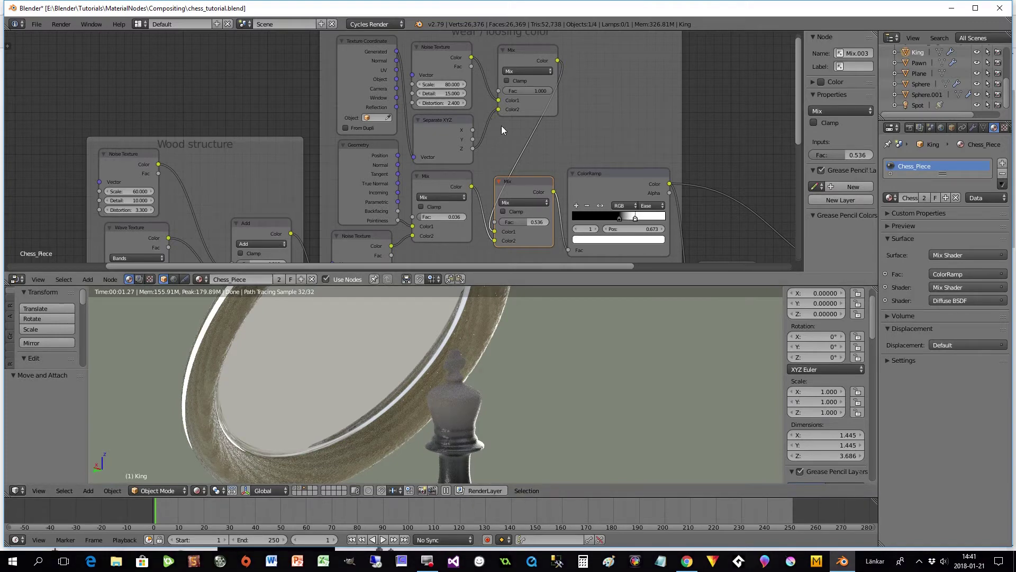
Set the wear frame's upper Mix factor to 0.591 and the factor of the Mix feeding the ColorRamp to 0.727.
{"action": "left_click_drag", "start_coordinate": [544, 93], "coordinate": [532, 93]}
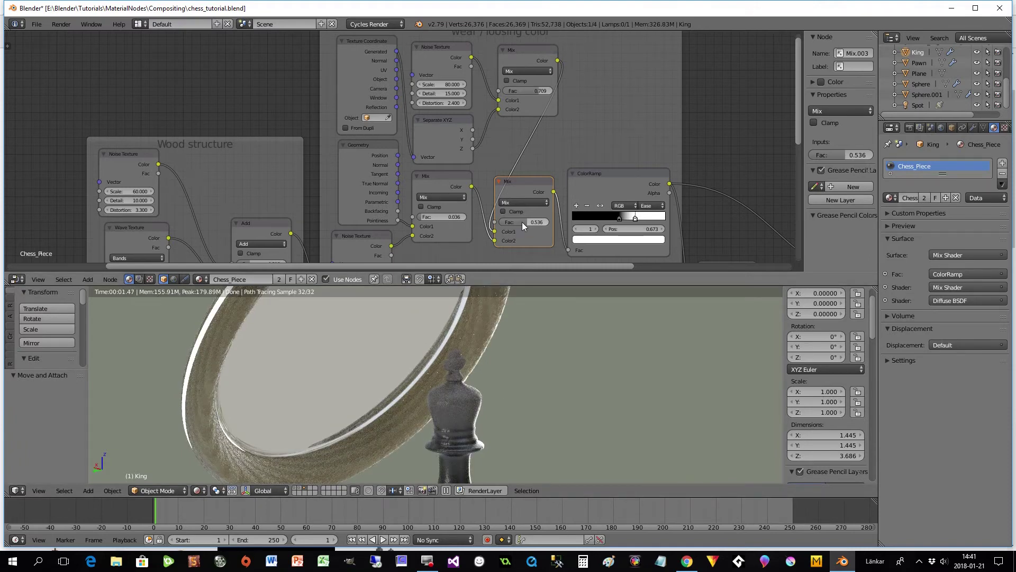
{"action": "left_click_drag", "start_coordinate": [538, 90], "coordinate": [528, 90]}
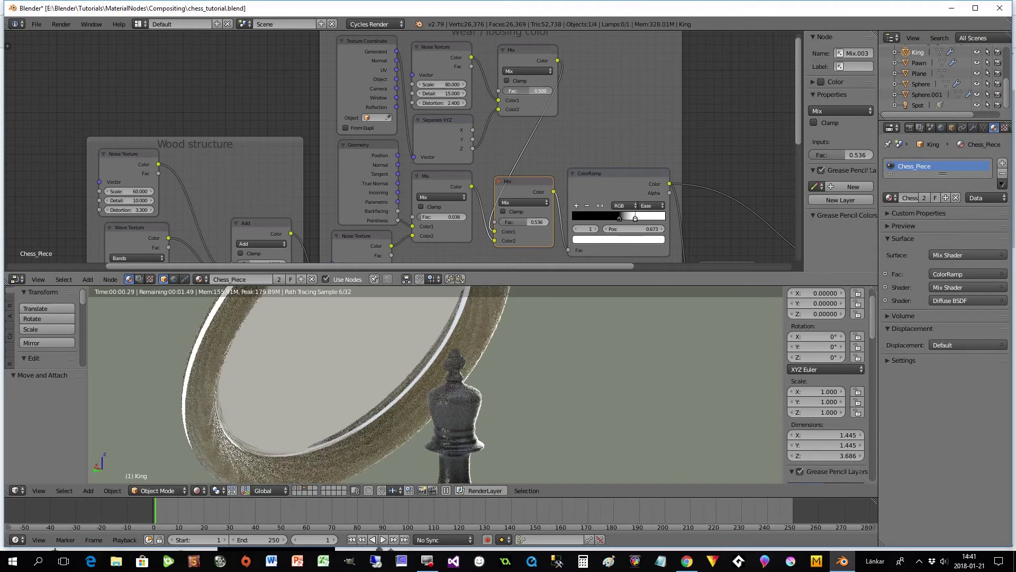
{"action": "left_click_drag", "start_coordinate": [528, 90], "coordinate": [532, 90]}
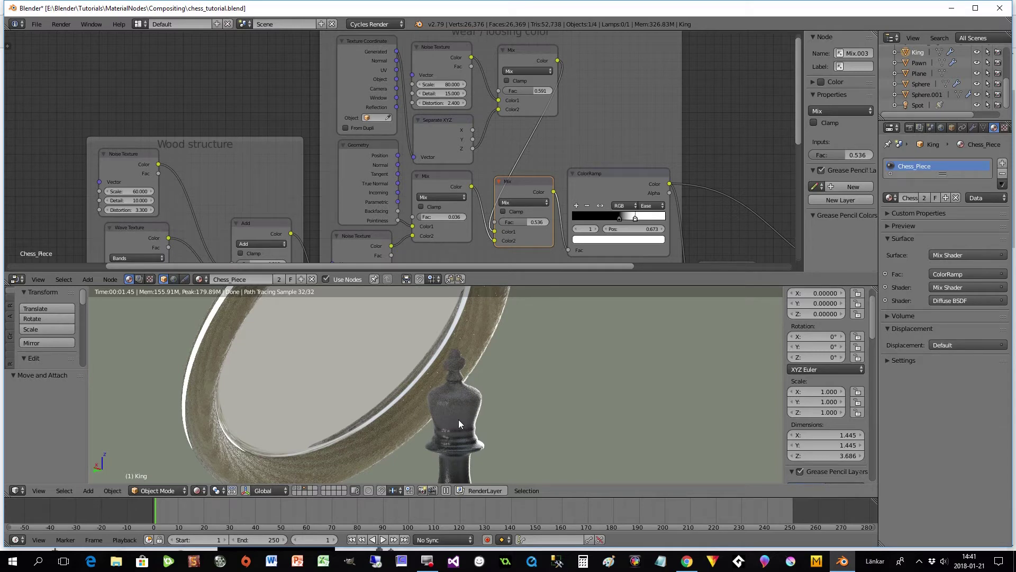
{"action": "scroll", "coordinate": [528, 220], "scroll_direction": "up", "scroll_amount": 1, "text": "ctrl"}
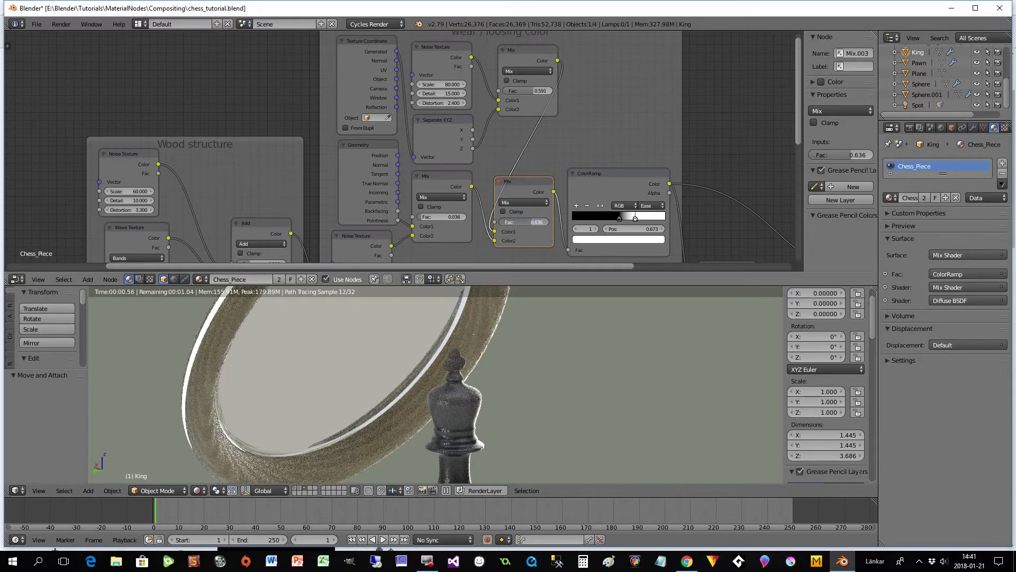
{"action": "left_click_drag", "start_coordinate": [532, 221], "coordinate": [536, 223]}
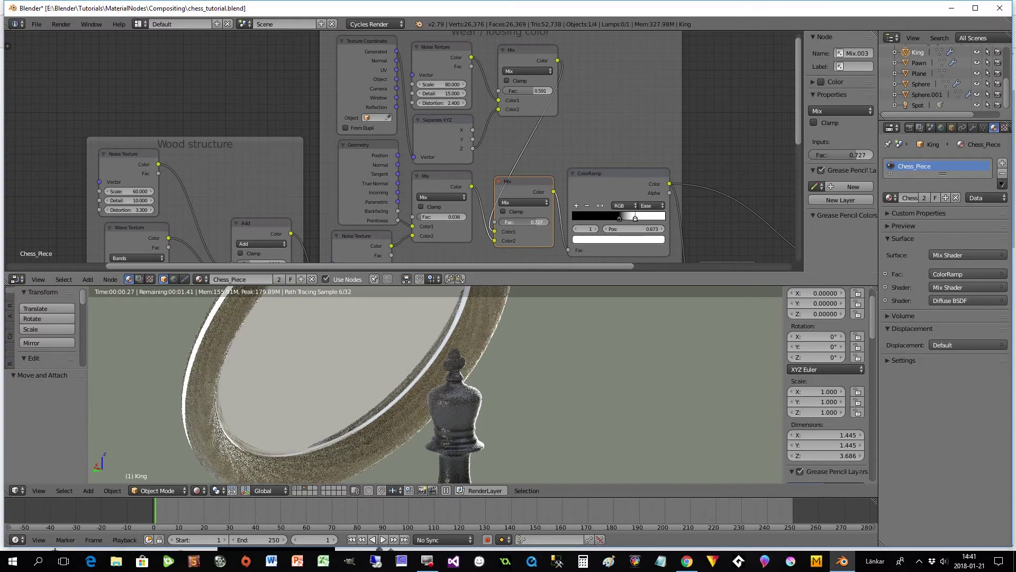
Inspect the king's rendered surface and the Bump, Diffuse BSDF and Mix Shader nodes that lead to the Material Output.
{"action": "middle_click_drag", "start_coordinate": [546, 386], "coordinate": [509, 389]}
{"action": "left_click_drag", "start_coordinate": [796, 135], "coordinate": [795, 170]}
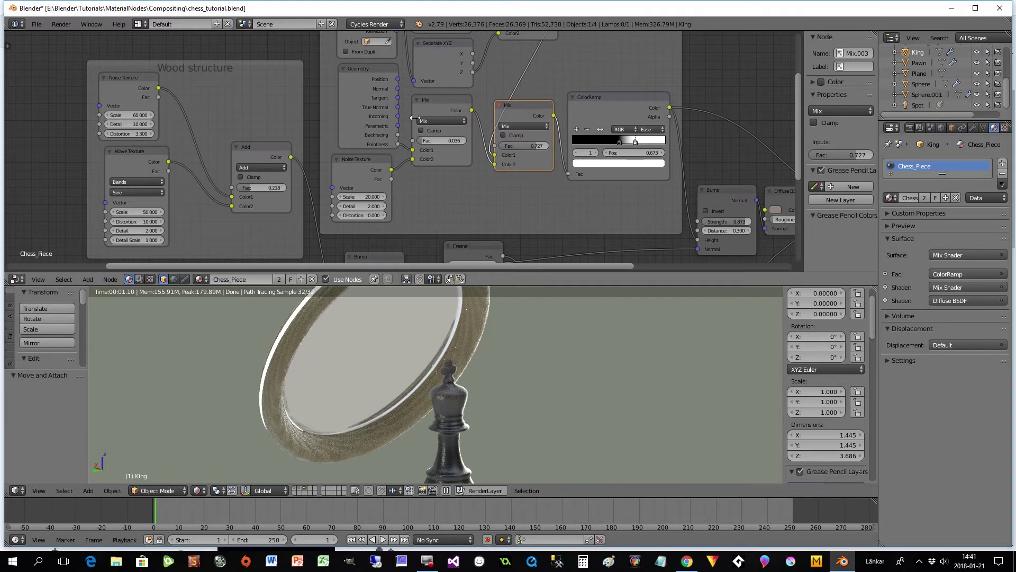
{"action": "middle_click_drag", "start_coordinate": [523, 116], "coordinate": [497, 162]}
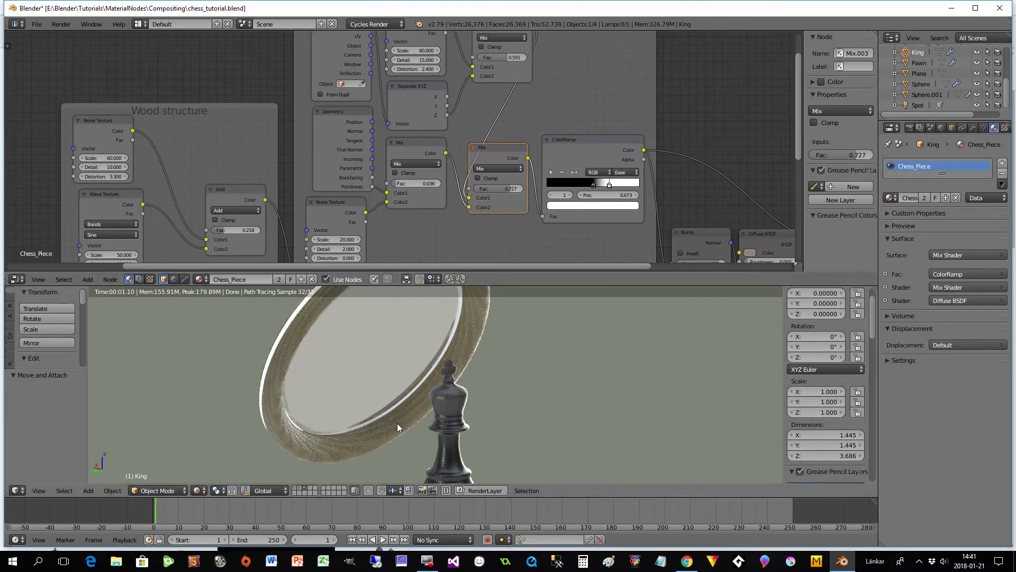
{"action": "scroll", "coordinate": [496, 414], "scroll_direction": "down", "scroll_amount": 3}
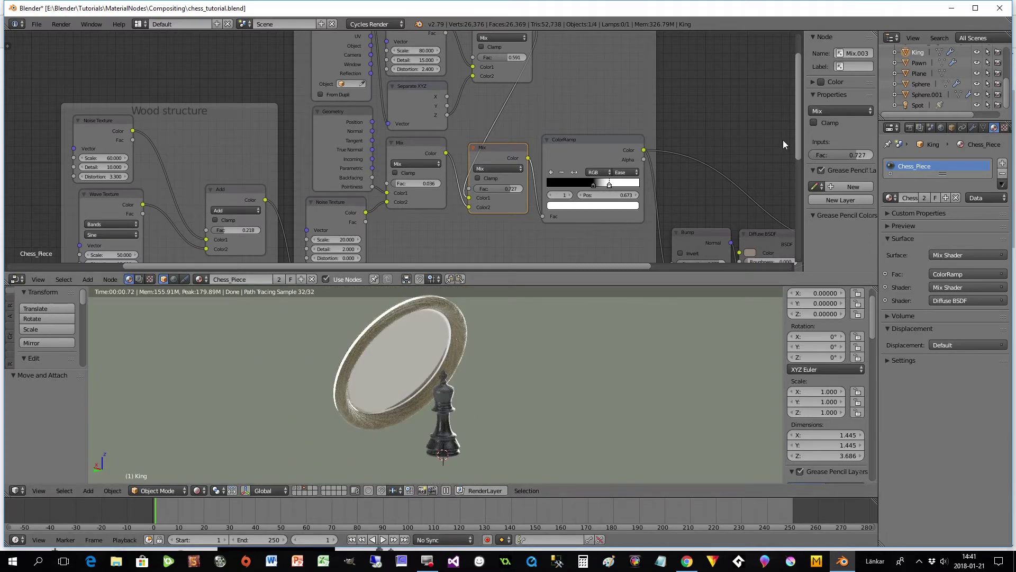
{"action": "left_click_drag", "start_coordinate": [799, 149], "coordinate": [764, 211]}
{"action": "left_click_drag", "start_coordinate": [638, 266], "coordinate": [776, 261]}
{"action": "mouse_move", "coordinate": [796, 188]}
{"action": "left_mouse_down"}
{"action": "mouse_move", "coordinate": [789, 236]}
{"action": "mouse_move", "coordinate": [800, 187]}
{"action": "left_mouse_up"}
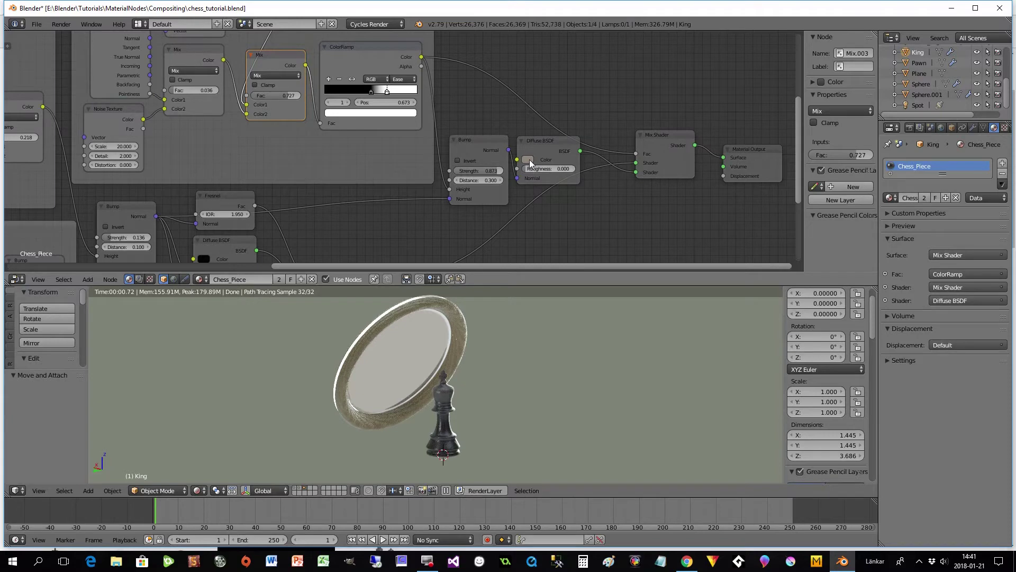
{"action": "scroll", "coordinate": [447, 382], "scroll_direction": "up", "scroll_amount": 4}
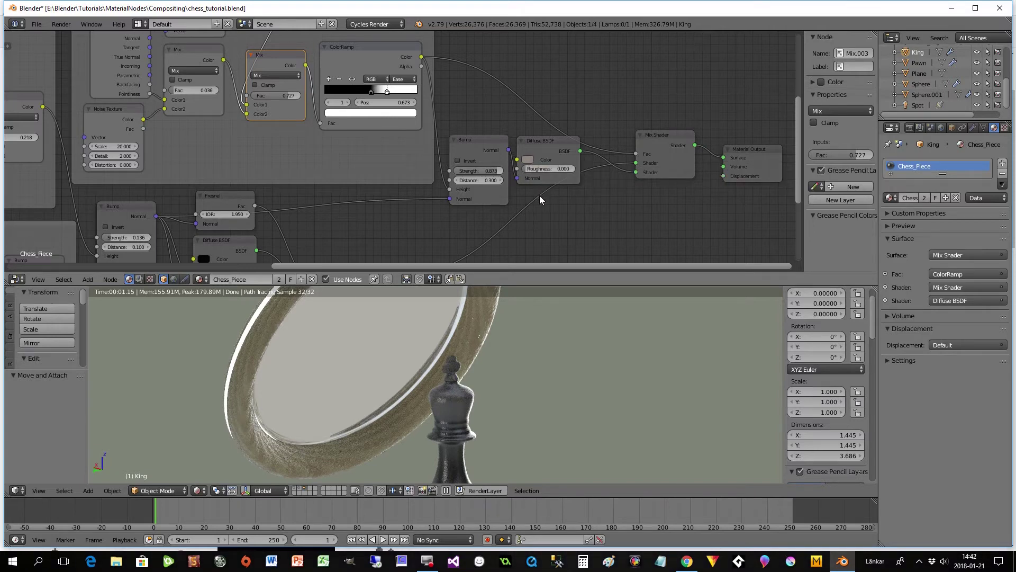
{"action": "left_click_drag", "start_coordinate": [467, 265], "coordinate": [250, 281]}
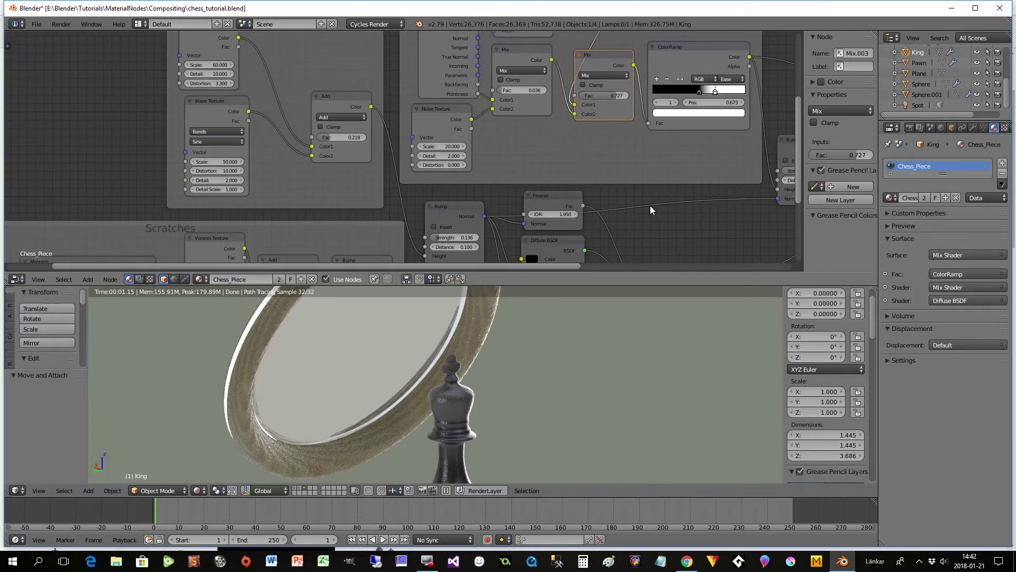
Select the mirror object and display its Wood.001 material in the node tree.
{"action": "middle_click_drag", "start_coordinate": [525, 378], "coordinate": [335, 451]}
{"action": "right_click", "coordinate": [334, 451]}
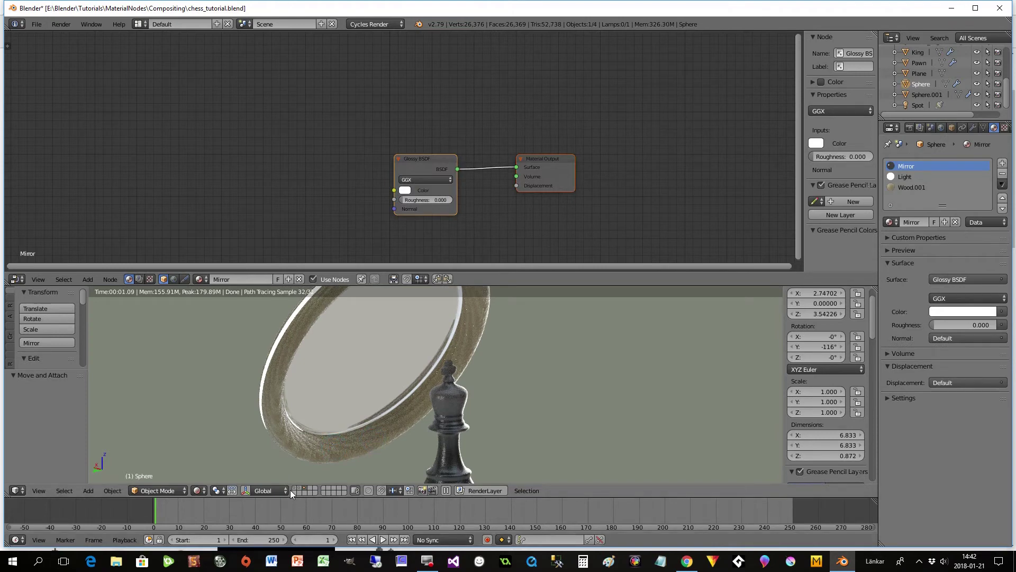
{"action": "left_click", "coordinate": [199, 490]}
{"action": "left_click", "coordinate": [909, 186]}
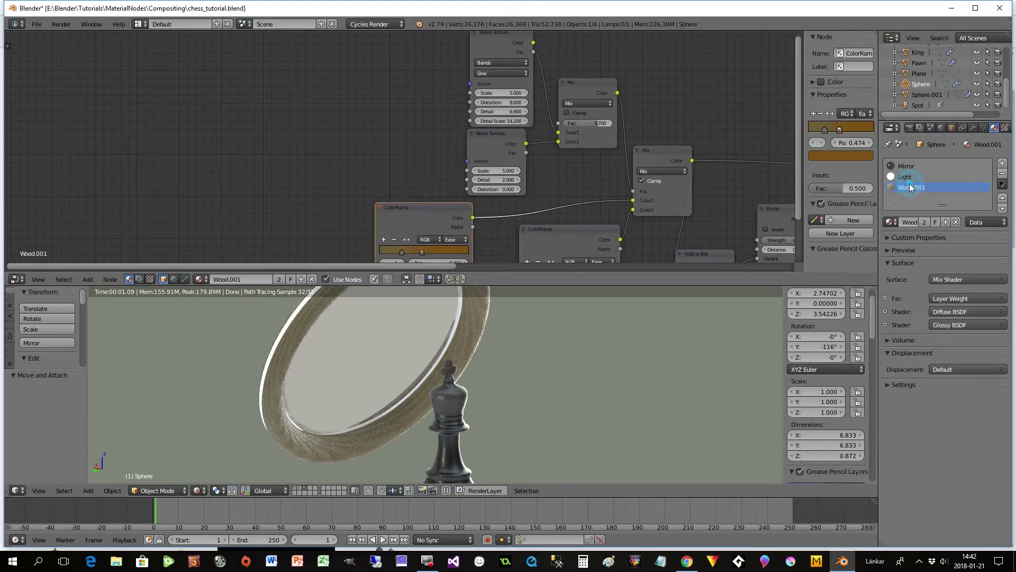
Examine the Wood.001 node tree from the Wave and Noise Textures through the ColorRamps, Mix and Bump nodes to the output shader.
{"action": "left_click_drag", "start_coordinate": [795, 117], "coordinate": [796, 147]}
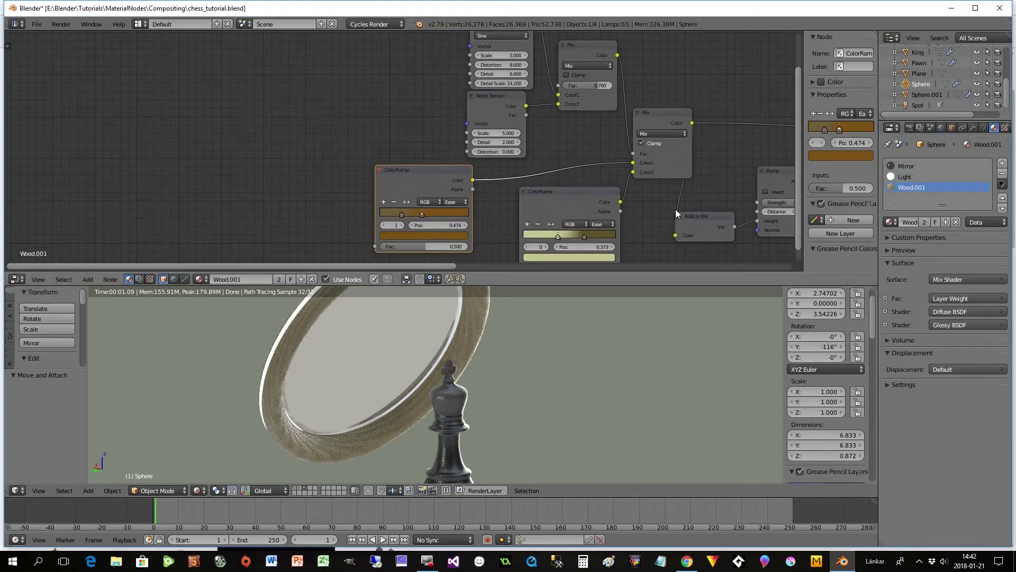
{"action": "left_click_drag", "start_coordinate": [433, 270], "coordinate": [694, 186]}
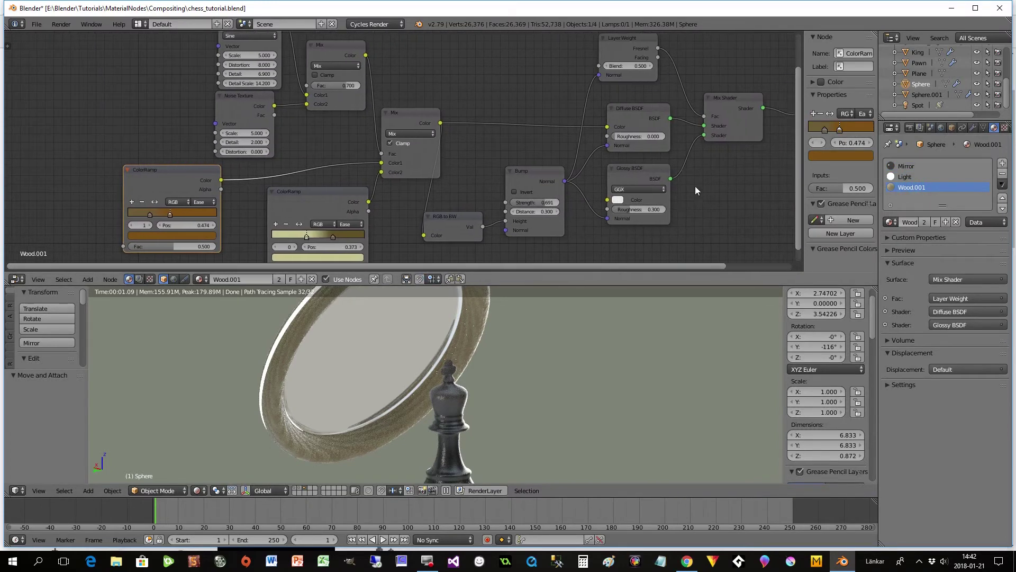
{"action": "left_click_drag", "start_coordinate": [804, 159], "coordinate": [783, 209]}
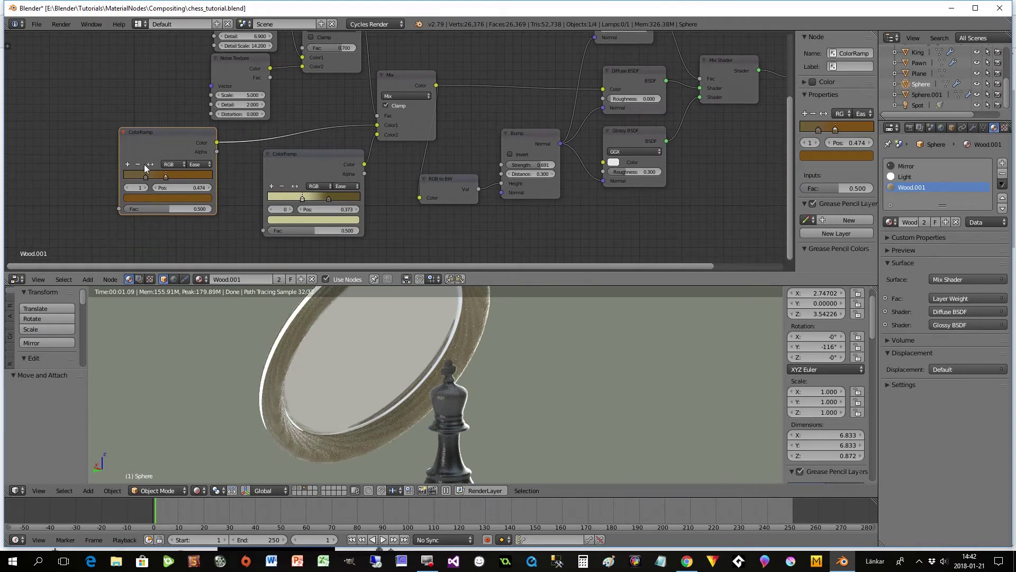
{"action": "middle_click_drag", "start_coordinate": [308, 131], "coordinate": [331, 157]}
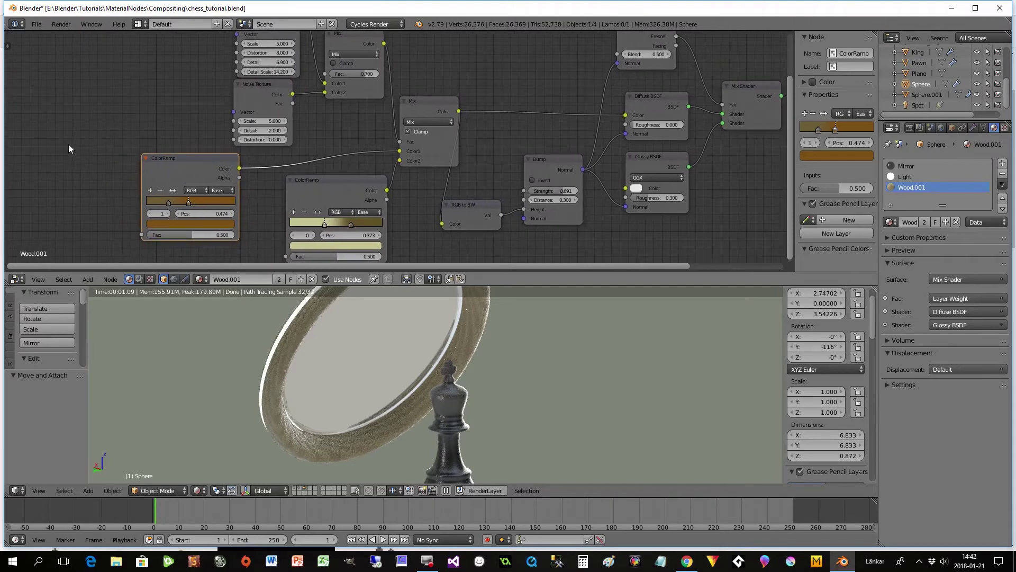
{"action": "middle_click_drag", "start_coordinate": [162, 73], "coordinate": [150, 132]}
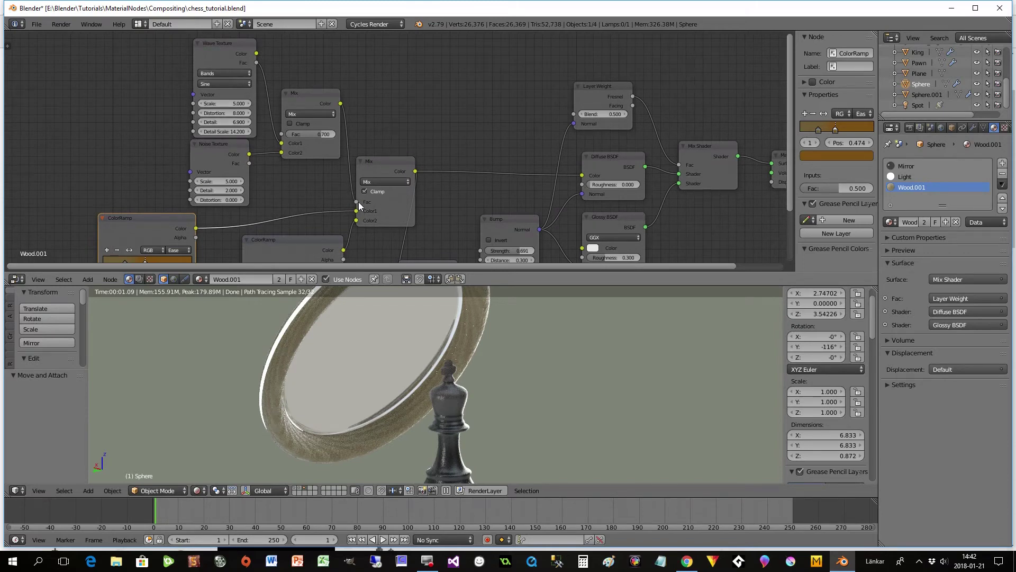
{"action": "middle_click_drag", "start_coordinate": [459, 217], "coordinate": [422, 166]}
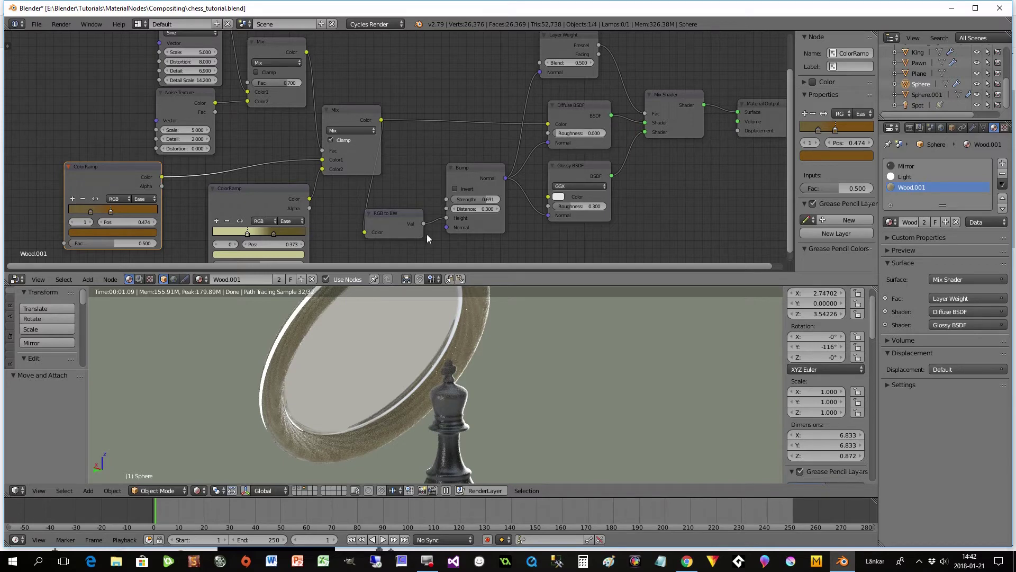
{"action": "middle_click_drag", "start_coordinate": [643, 200], "coordinate": [591, 244]}
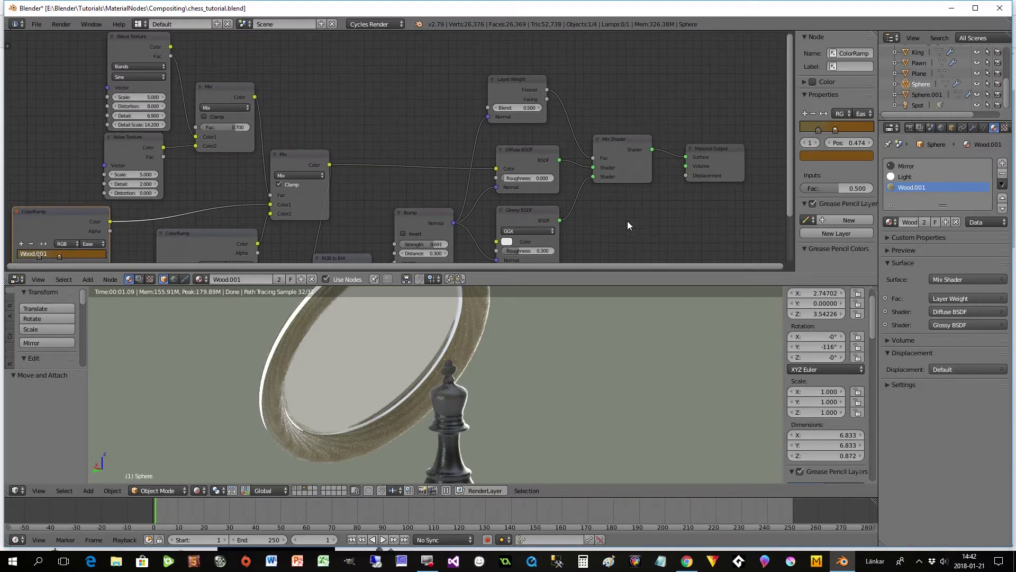
{"action": "middle_click_drag", "start_coordinate": [624, 244], "coordinate": [578, 193]}
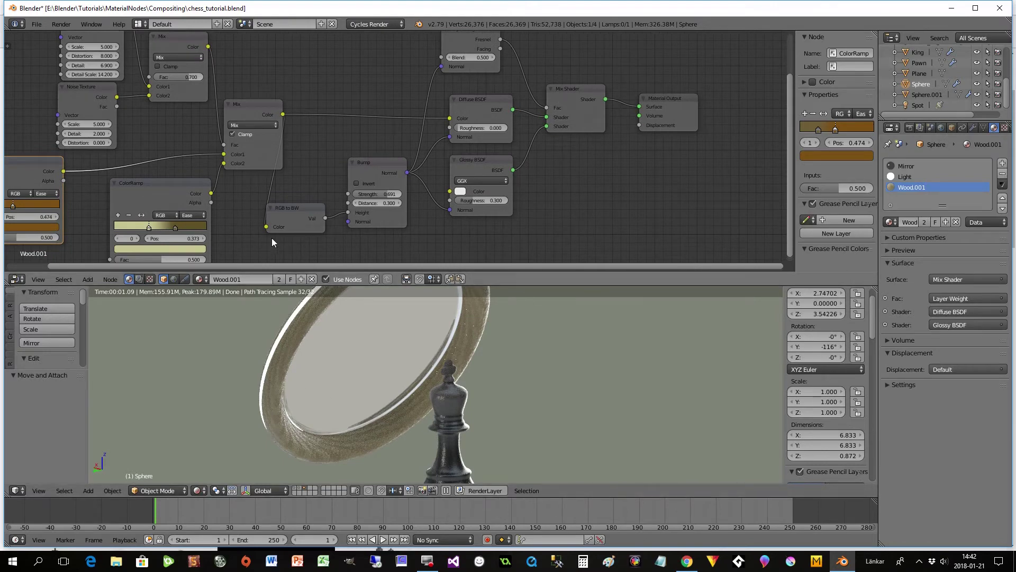
{"action": "middle_click_drag", "start_coordinate": [236, 239], "coordinate": [380, 230]}
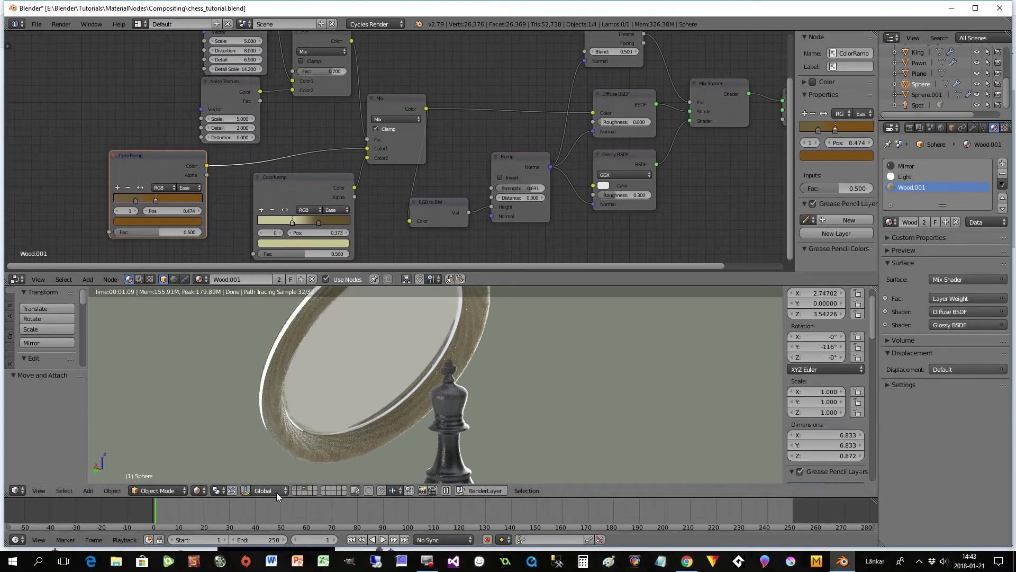
Return the viewport to Solid shading.
{"action": "left_click", "coordinate": [204, 490]}
{"action": "left_click", "coordinate": [215, 456]}
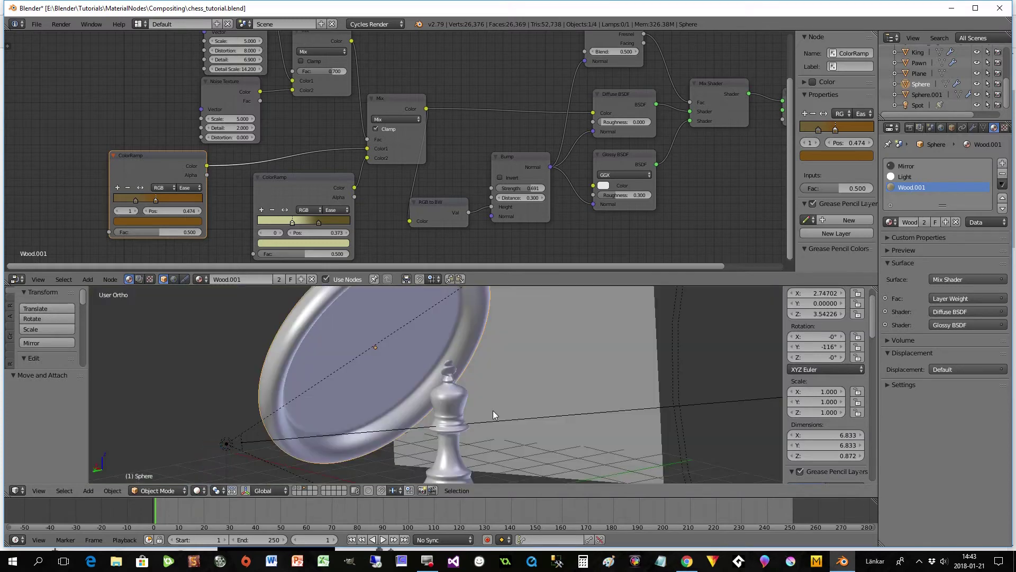
Show only the layer containing the chess board and select the board to display its Chess_Board node tree.
{"action": "middle_click_drag", "start_coordinate": [491, 414], "coordinate": [493, 442]}
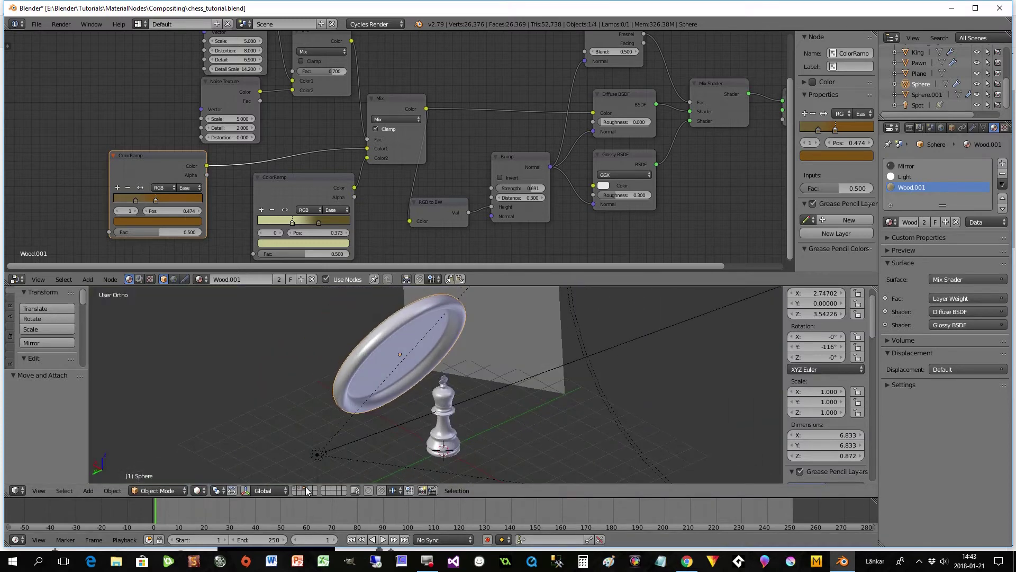
{"action": "left_click", "coordinate": [295, 492]}
{"action": "scroll", "coordinate": [413, 422], "scroll_direction": "down", "scroll_amount": 2}
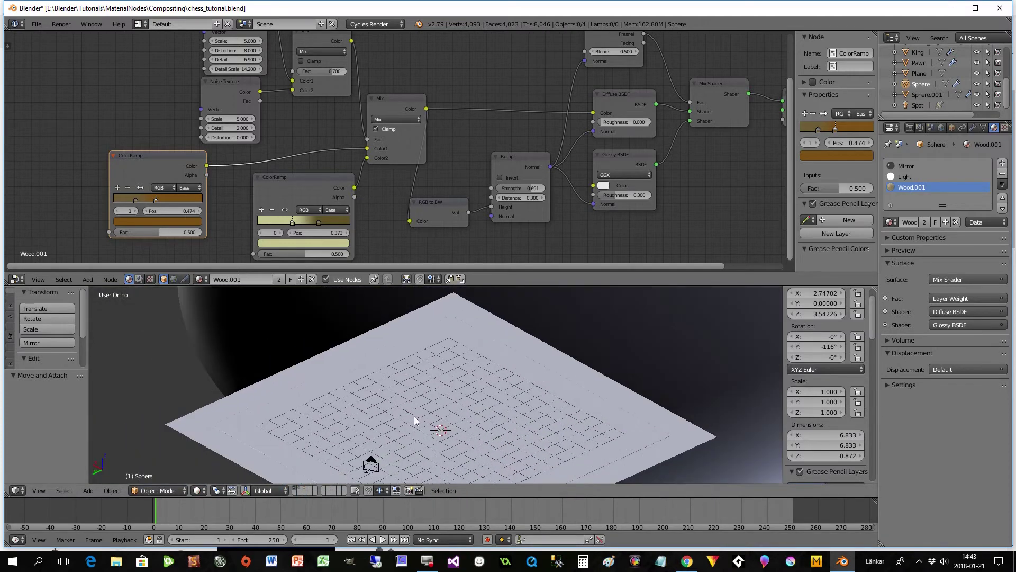
{"action": "right_click", "coordinate": [409, 421]}
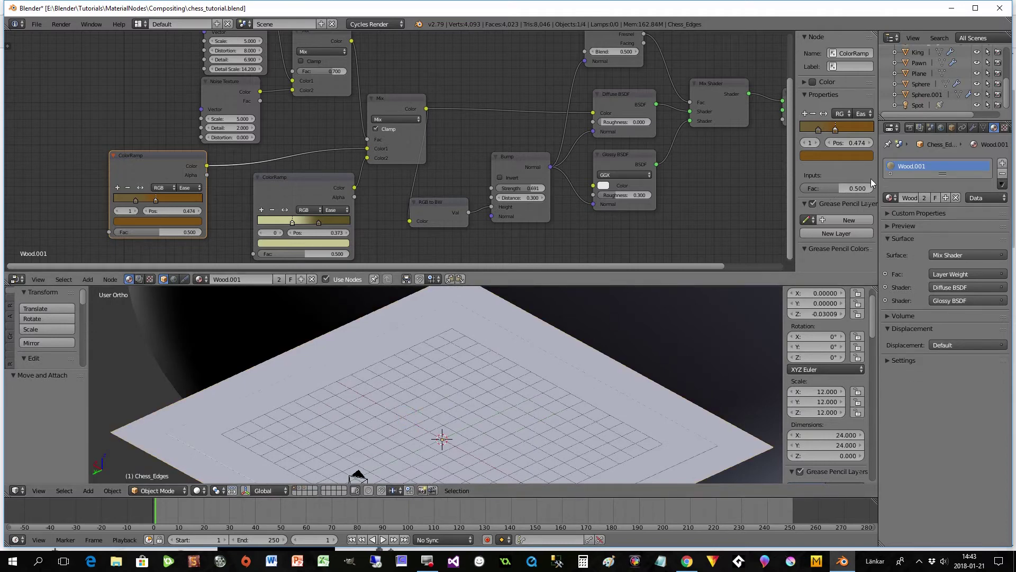
{"action": "right_click", "coordinate": [496, 416]}
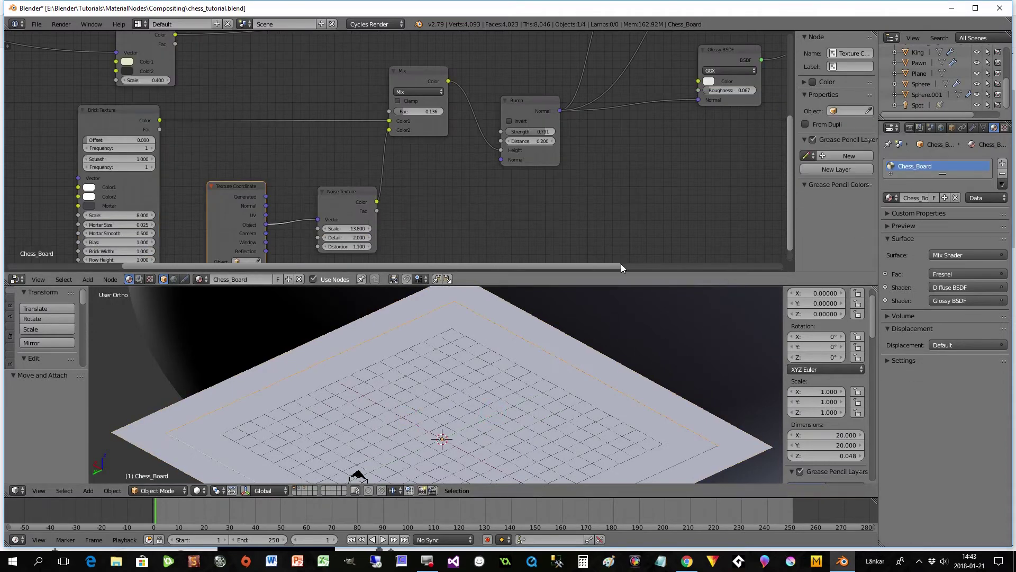
{"action": "scroll", "coordinate": [450, 206], "scroll_direction": "down", "scroll_amount": 4}
{"action": "middle_click_drag", "start_coordinate": [320, 125], "coordinate": [300, 164]}
{"action": "scroll", "coordinate": [317, 175], "scroll_direction": "up", "scroll_amount": 1}
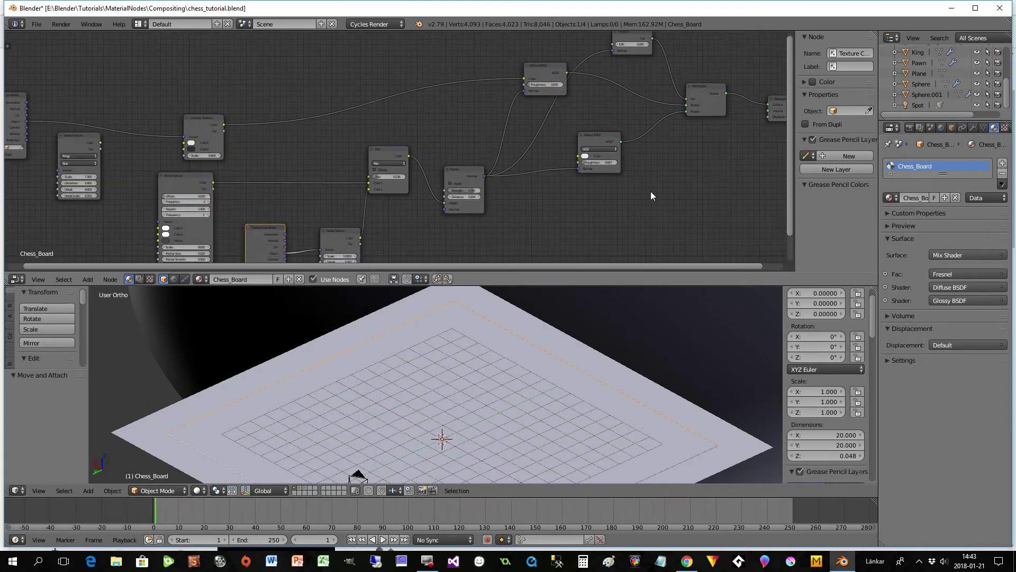
{"action": "middle_click_drag", "start_coordinate": [244, 157], "coordinate": [413, 114]}
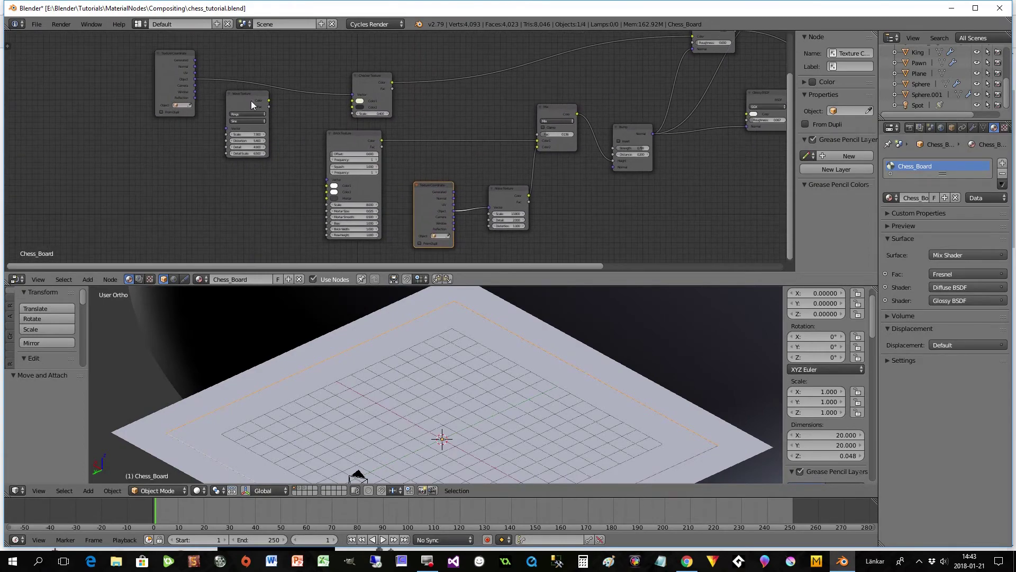
{"action": "scroll", "coordinate": [259, 195], "scroll_direction": "up", "scroll_amount": 1}
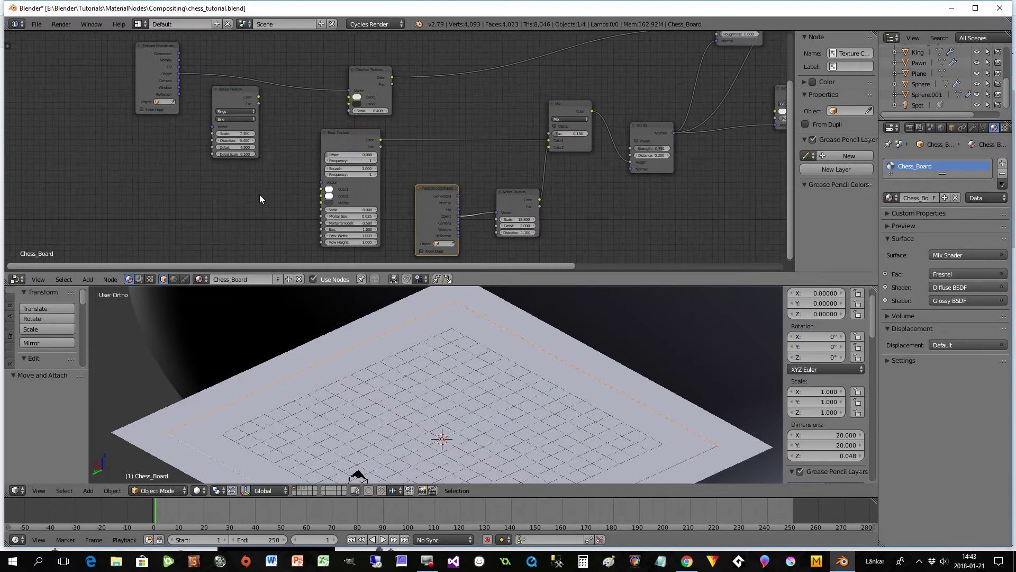
Switch the viewport to Rendered shading and inspect the surface of the chess board's squares and wooden edge up close.
{"action": "left_click", "coordinate": [199, 490]}
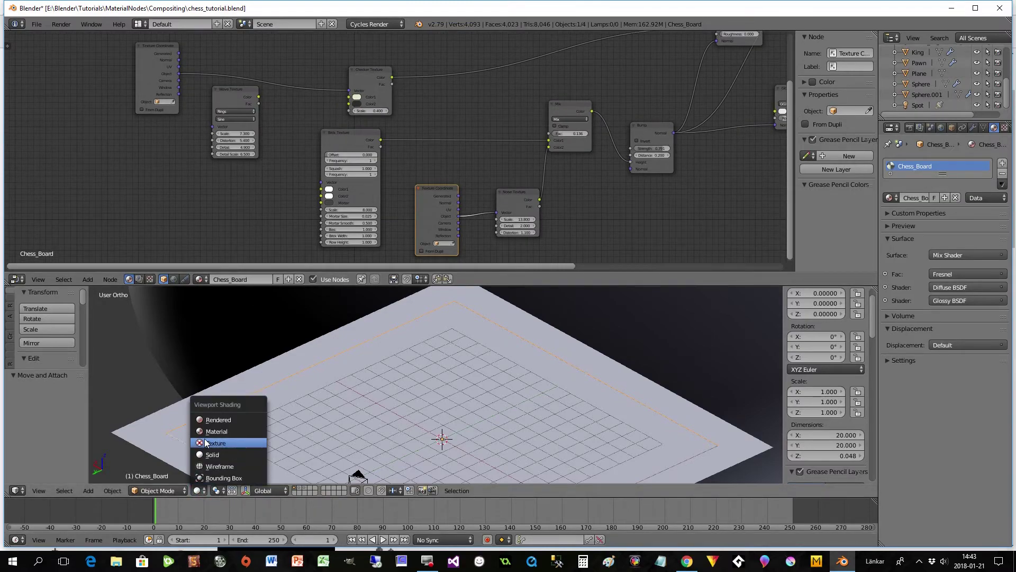
{"action": "left_click", "coordinate": [209, 420]}
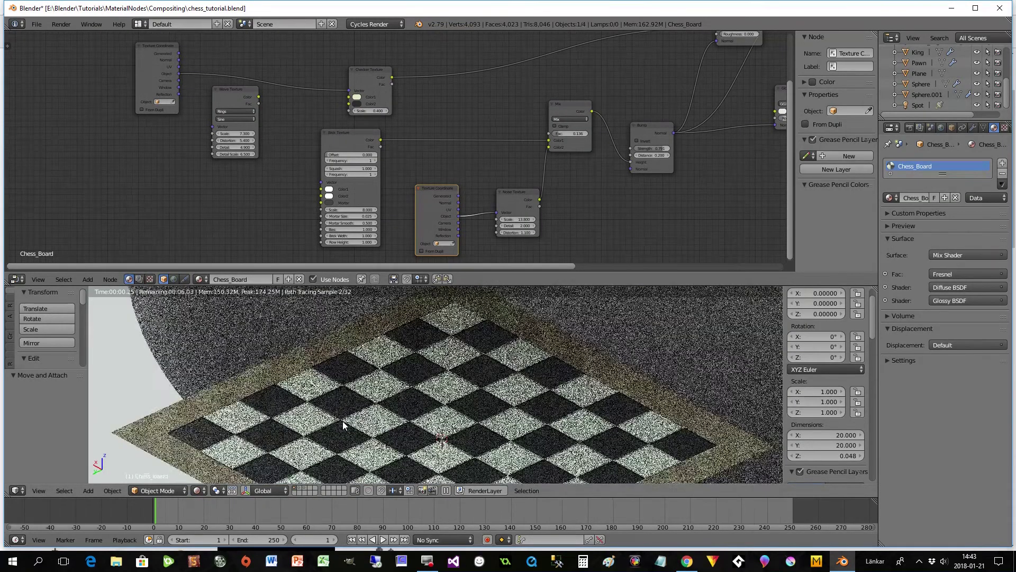
{"action": "scroll", "coordinate": [393, 435], "scroll_direction": "up", "scroll_amount": 6}
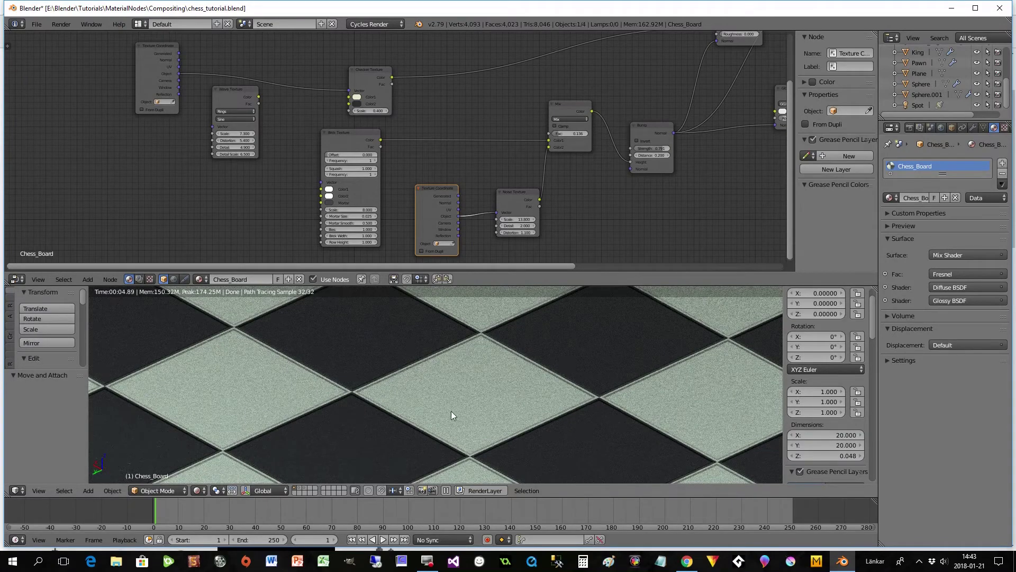
{"action": "scroll", "coordinate": [448, 410], "scroll_direction": "down", "scroll_amount": 1}
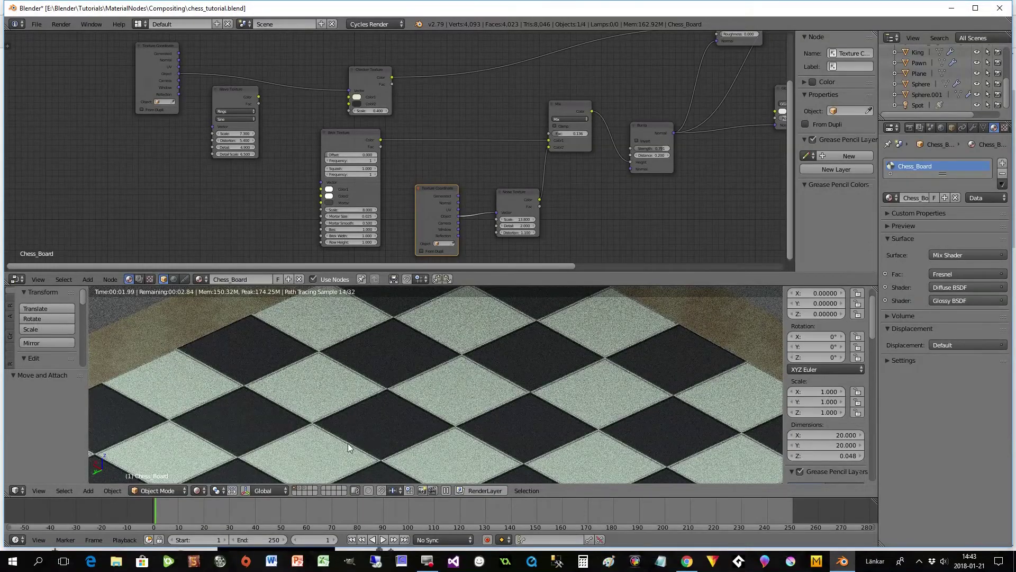
{"action": "scroll", "coordinate": [314, 464], "scroll_direction": "down", "scroll_amount": 1}
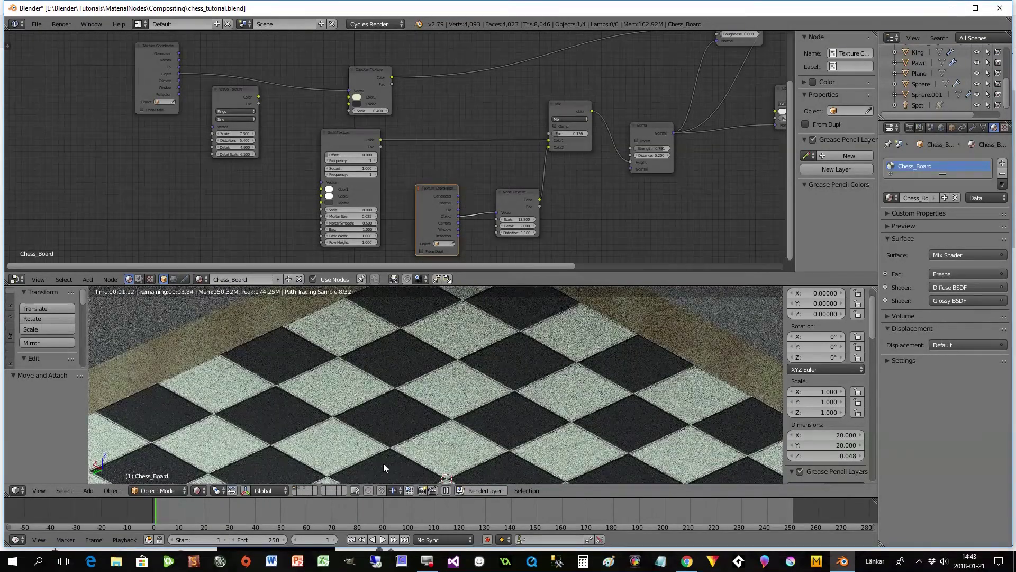
{"action": "middle_click_drag", "start_coordinate": [462, 467], "coordinate": [459, 441]}
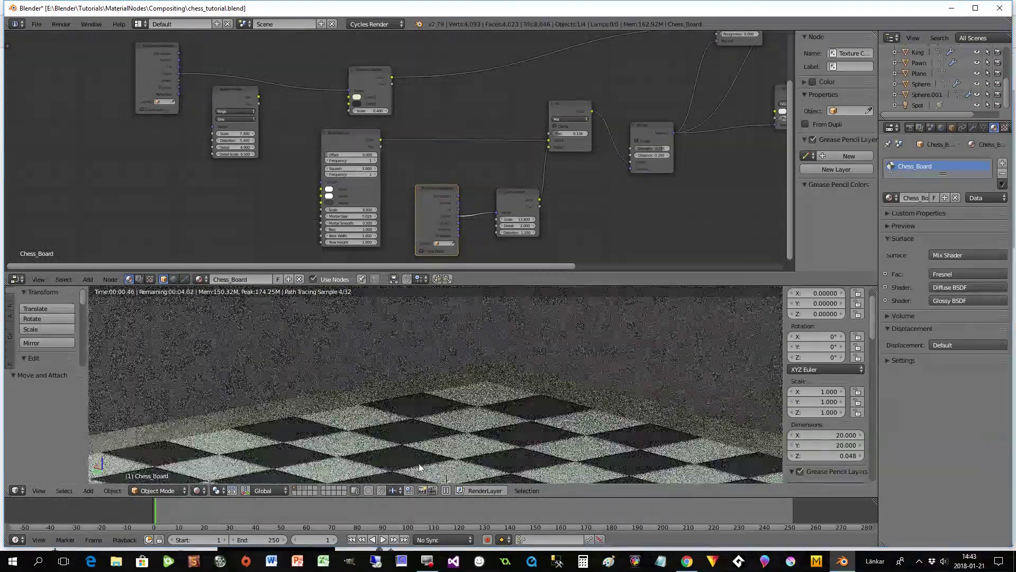
{"action": "scroll", "coordinate": [392, 468], "scroll_direction": "up", "scroll_amount": 3}
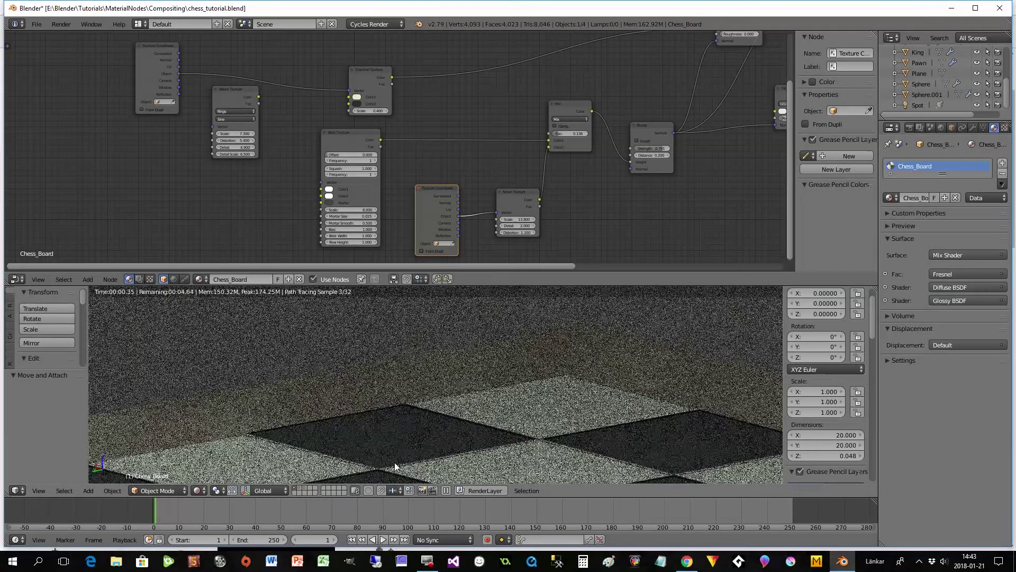
{"action": "scroll", "coordinate": [376, 457], "scroll_direction": "up", "scroll_amount": 2}
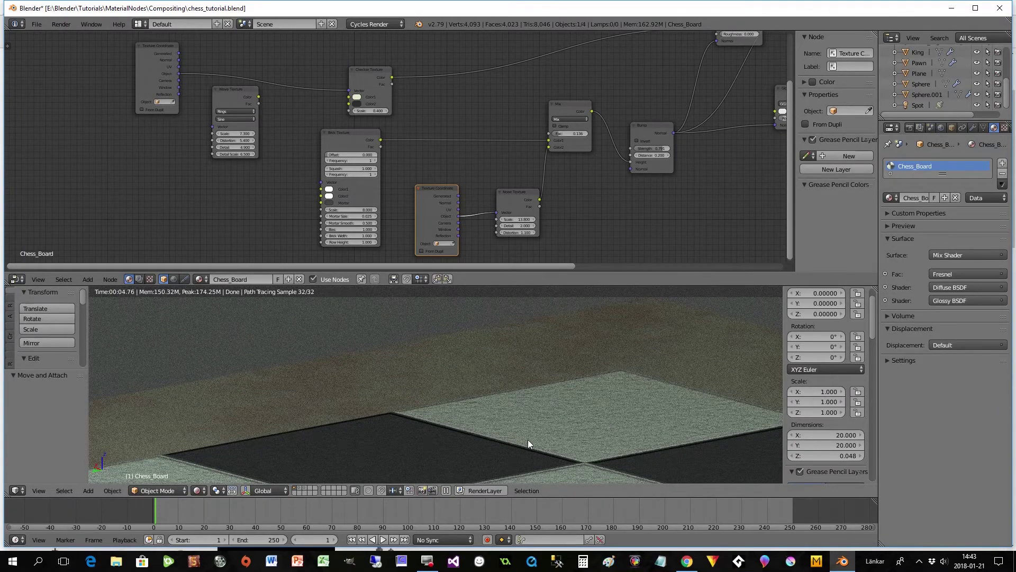
{"action": "scroll", "coordinate": [485, 450], "scroll_direction": "down", "scroll_amount": 4}
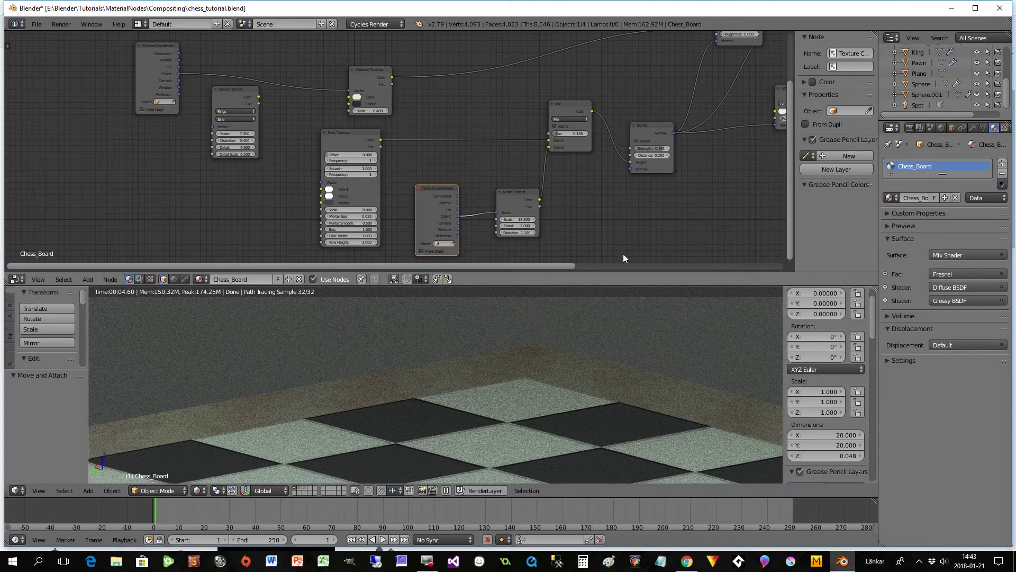
Move the Checker Texture node up and closer to the Diffuse BSDF node in the Chess_Board node tree.
{"action": "left_click_drag", "start_coordinate": [564, 265], "coordinate": [677, 278]}
{"action": "scroll", "coordinate": [634, 187], "scroll_direction": "down", "scroll_amount": 5}
{"action": "scroll", "coordinate": [635, 186], "scroll_direction": "down", "scroll_amount": 1}
{"action": "middle_click_drag", "start_coordinate": [638, 157], "coordinate": [512, 259]}
{"action": "scroll", "coordinate": [512, 259], "scroll_direction": "up", "scroll_amount": 8}
{"action": "middle_click_drag", "start_coordinate": [490, 224], "coordinate": [533, 157]}
{"action": "middle_click_drag", "start_coordinate": [314, 175], "coordinate": [451, 156]}
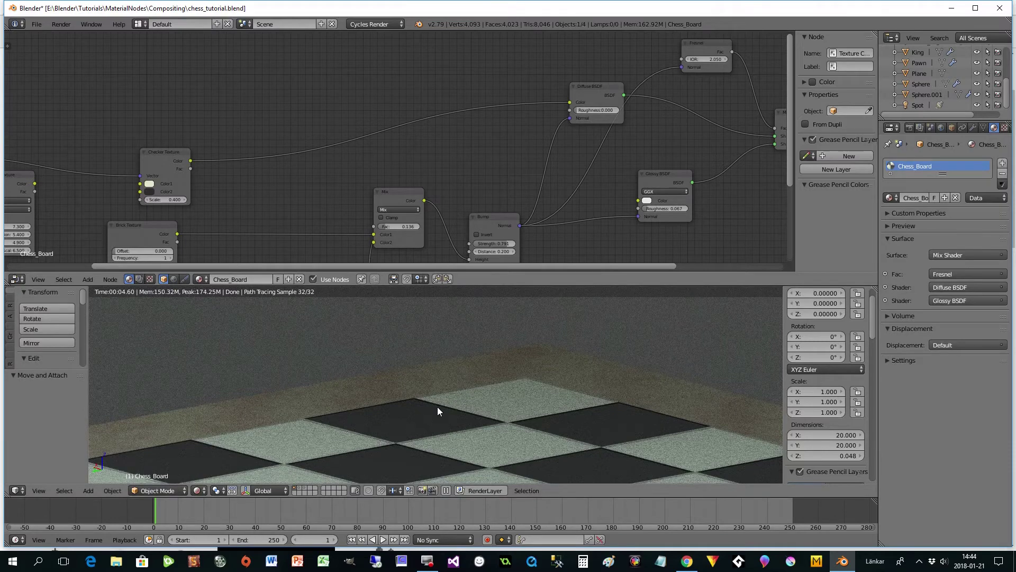
{"action": "left_click_drag", "start_coordinate": [155, 153], "coordinate": [245, 105]}
Examine the Chess_Board tree from the Fresnel and Mix Shader nodes back to the Brick Texture, Noise Texture and Bump nodes.
{"action": "left_click_drag", "start_coordinate": [374, 265], "coordinate": [564, 233]}
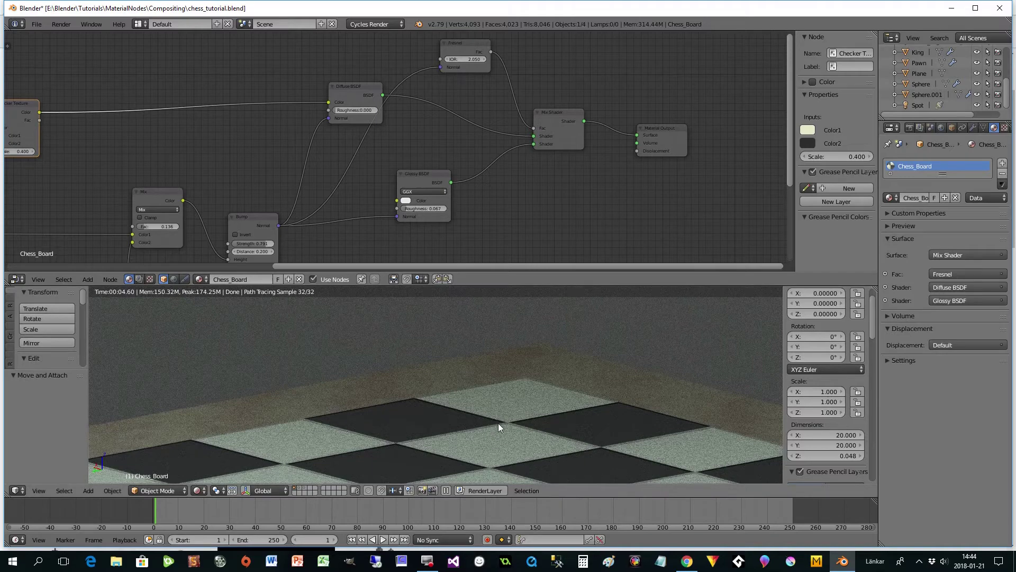
{"action": "left_click_drag", "start_coordinate": [424, 267], "coordinate": [398, 266]}
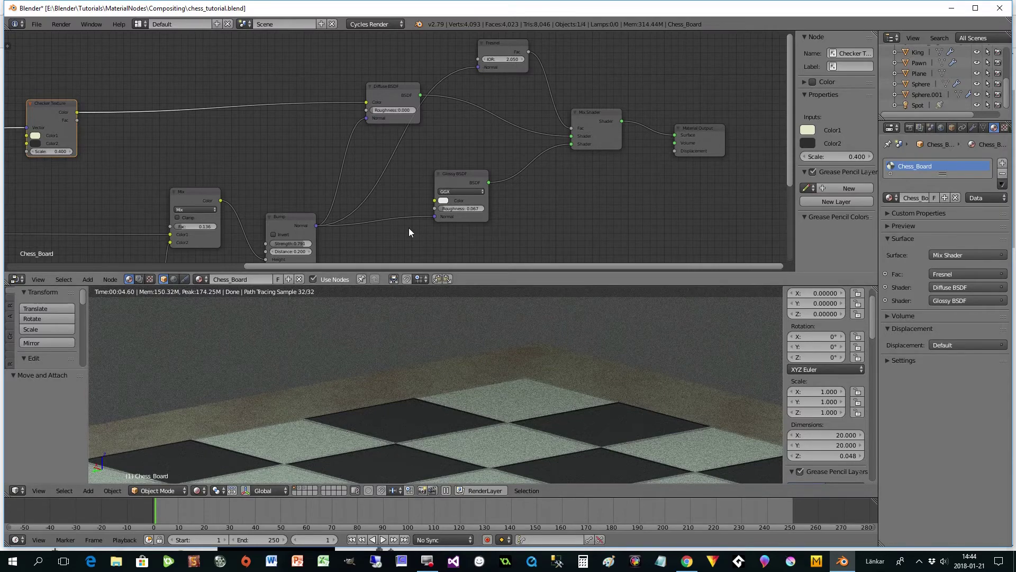
{"action": "left_click_drag", "start_coordinate": [415, 265], "coordinate": [216, 284]}
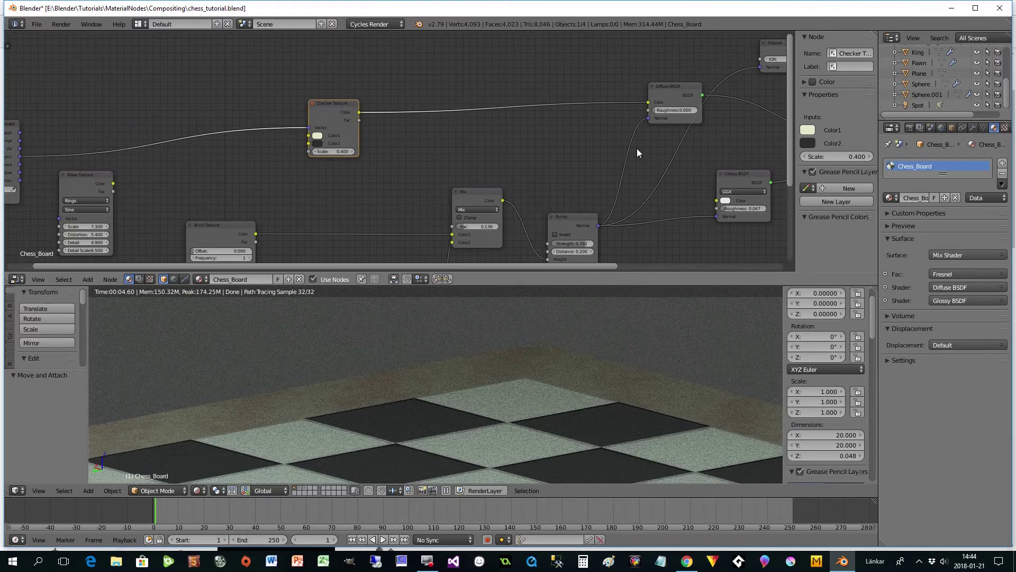
{"action": "left_click_drag", "start_coordinate": [789, 110], "coordinate": [794, 186]}
{"action": "left_click_drag", "start_coordinate": [529, 266], "coordinate": [436, 270]}
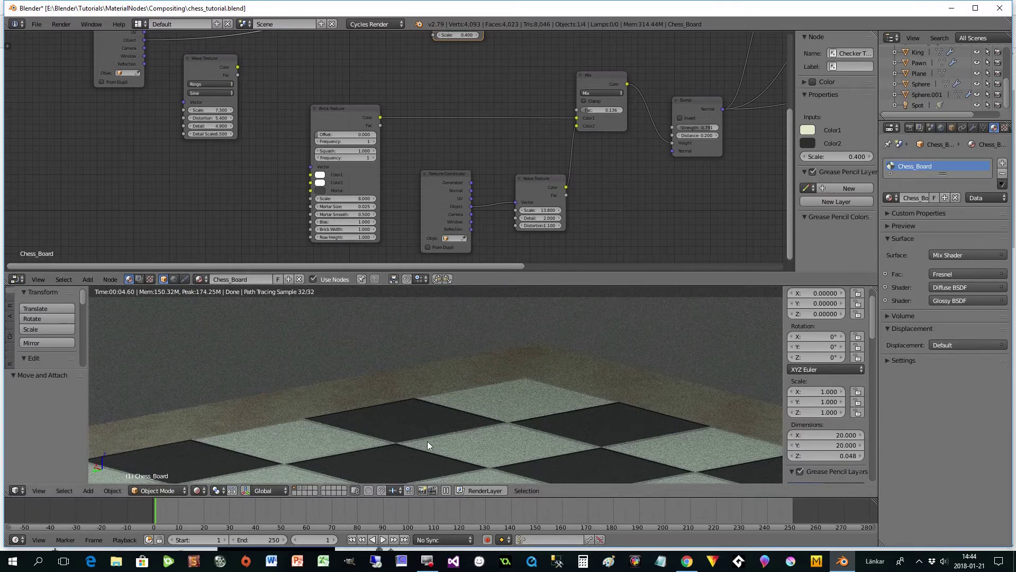
Delete the unconnected Wave Texture node from the Chess_Board node tree.
{"action": "middle_click_drag", "start_coordinate": [338, 81], "coordinate": [286, 183]}
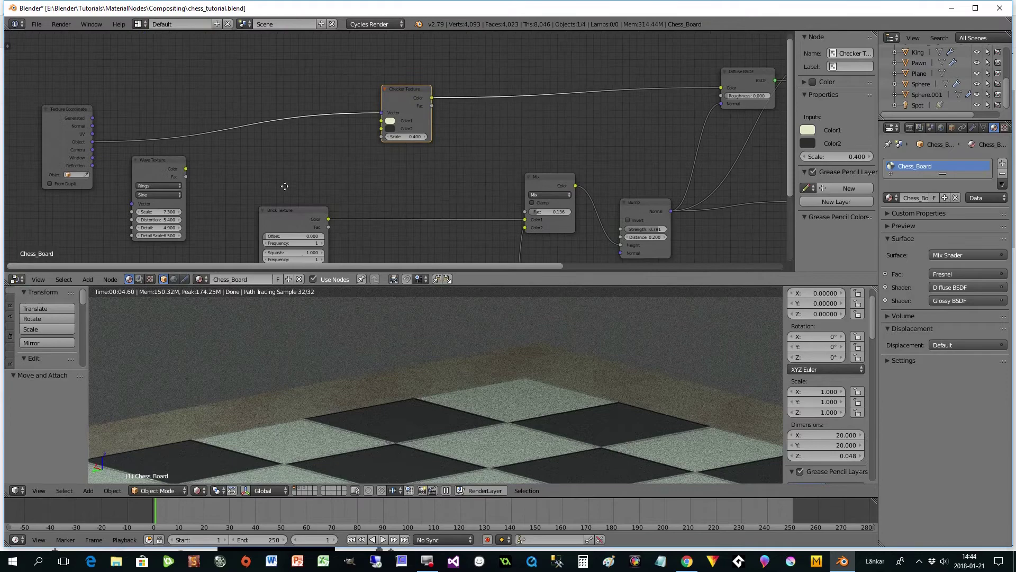
{"action": "middle_click_drag", "start_coordinate": [364, 165], "coordinate": [368, 43]}
{"action": "left_click", "coordinate": [168, 47]}
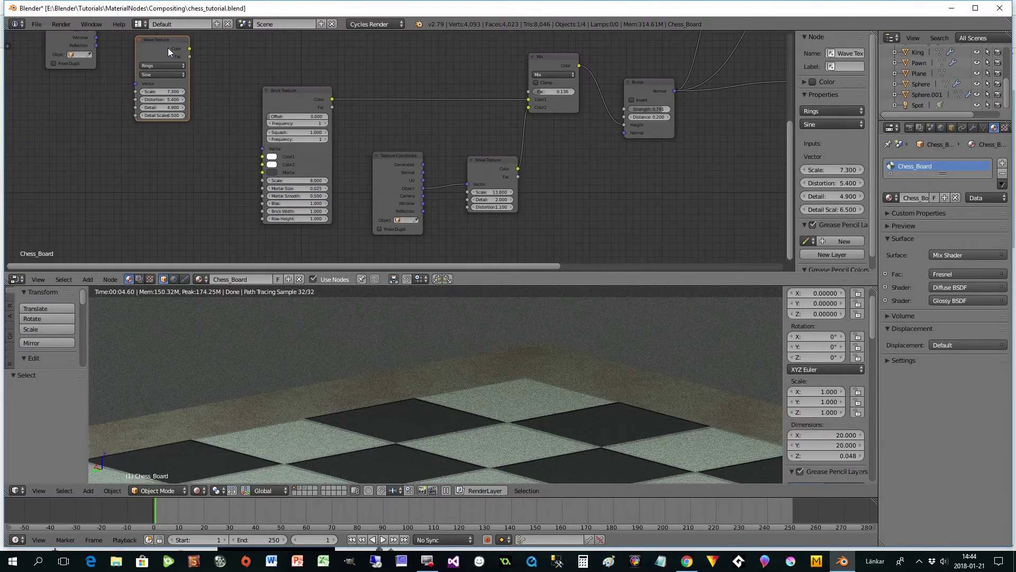
{"action": "key", "text": "x"}
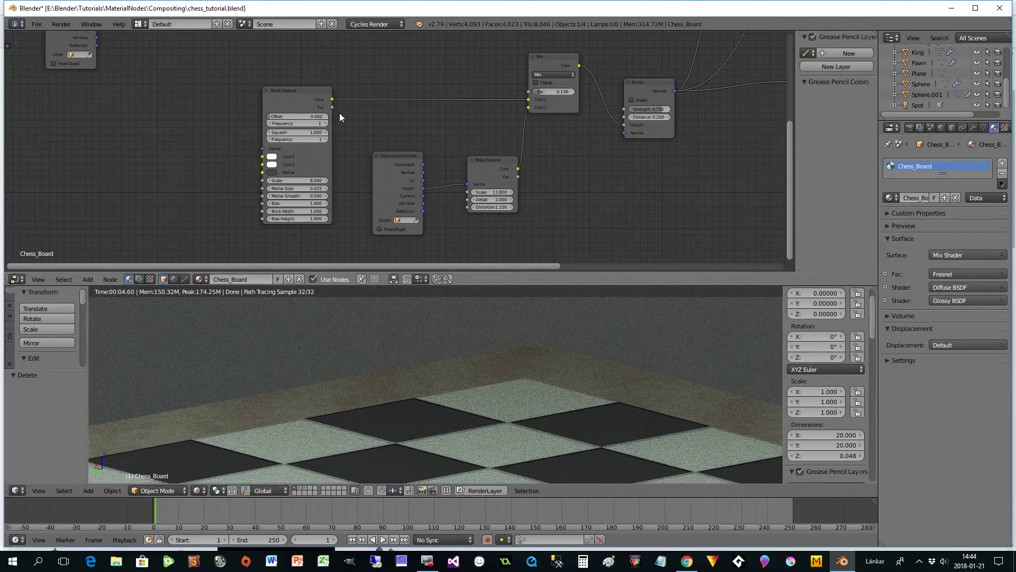
Review how the Brick and Noise Textures feed the Mix and Bump nodes, and how Bump drives the Diffuse, Glossy and Fresnel nodes.
{"action": "middle_click_drag", "start_coordinate": [399, 140], "coordinate": [323, 188]}
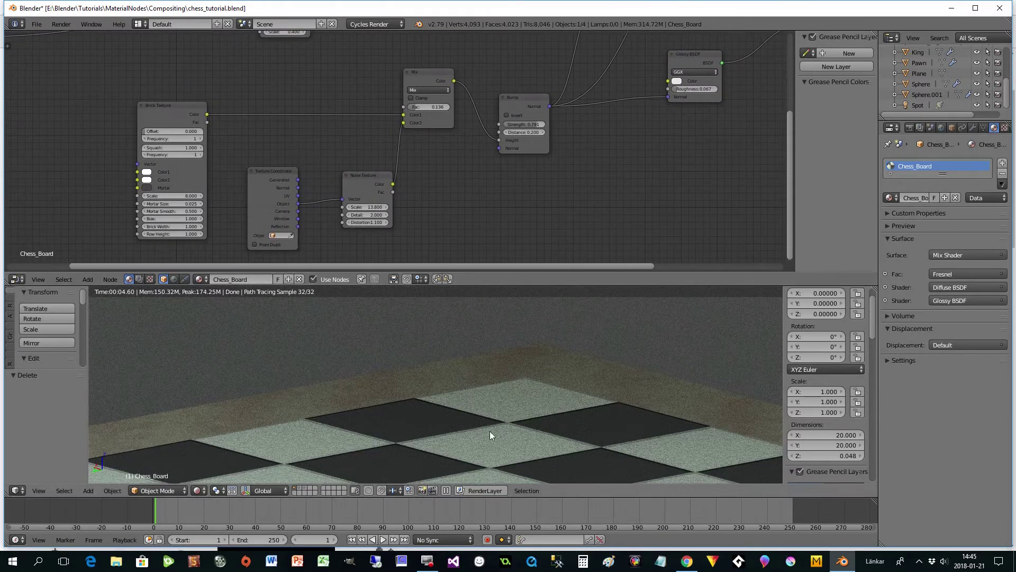
{"action": "middle_click_drag", "start_coordinate": [465, 177], "coordinate": [321, 259]}
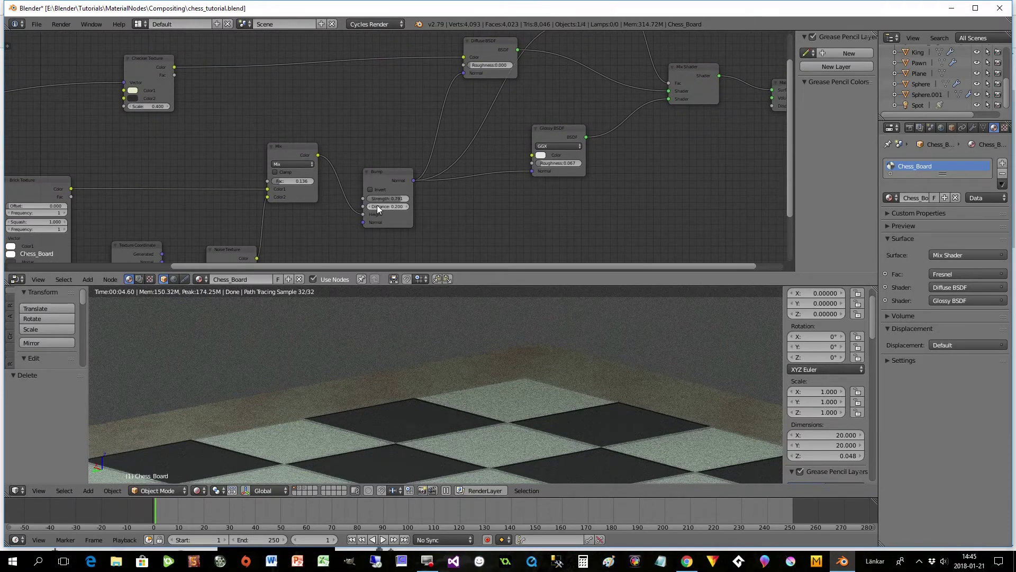
{"action": "middle_click_drag", "start_coordinate": [445, 198], "coordinate": [366, 230]}
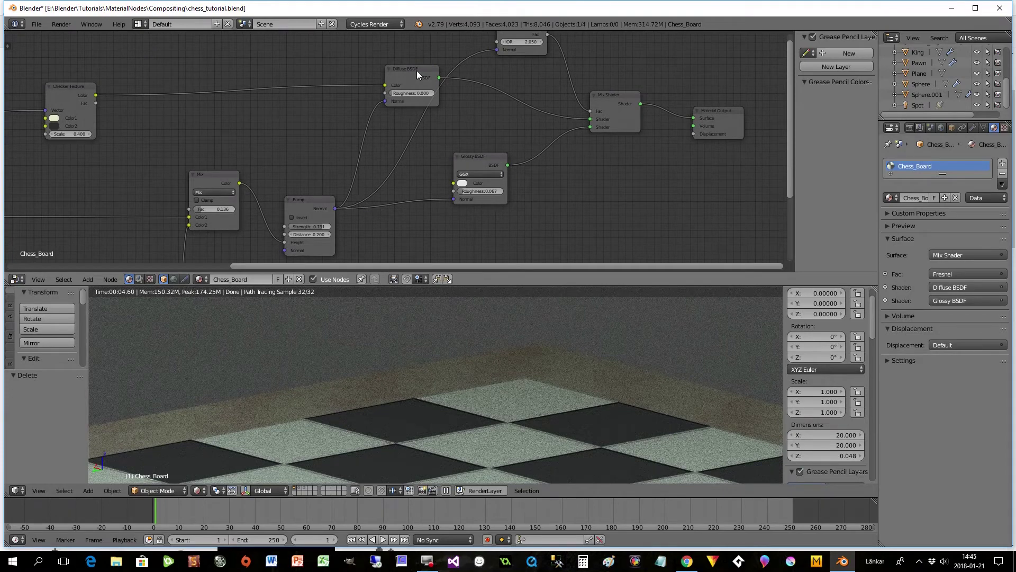
{"action": "middle_click_drag", "start_coordinate": [481, 119], "coordinate": [472, 143]}
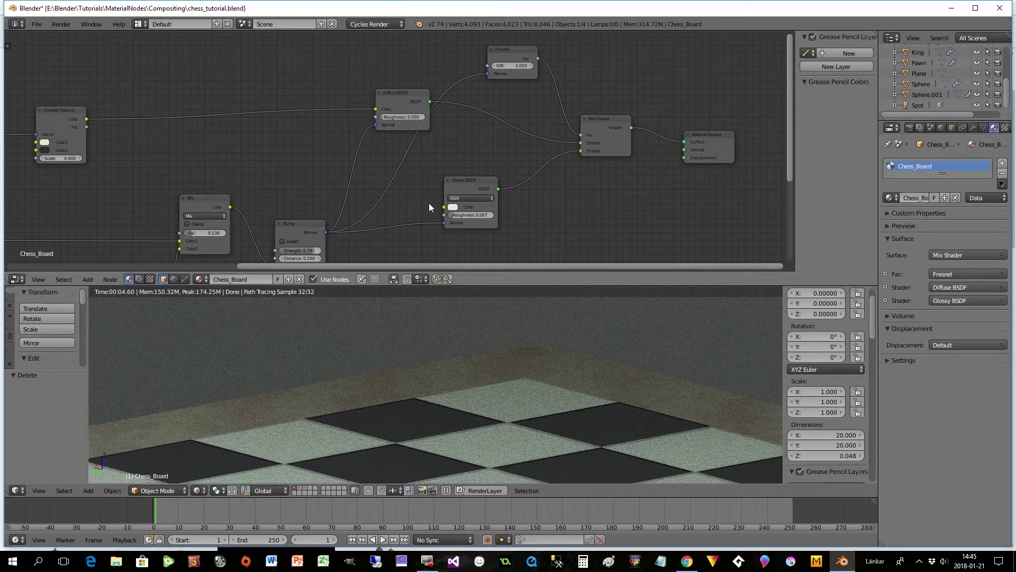
{"action": "middle_click_drag", "start_coordinate": [269, 169], "coordinate": [613, 95]}
{"action": "middle_click_drag", "start_coordinate": [247, 126], "coordinate": [330, 79]}
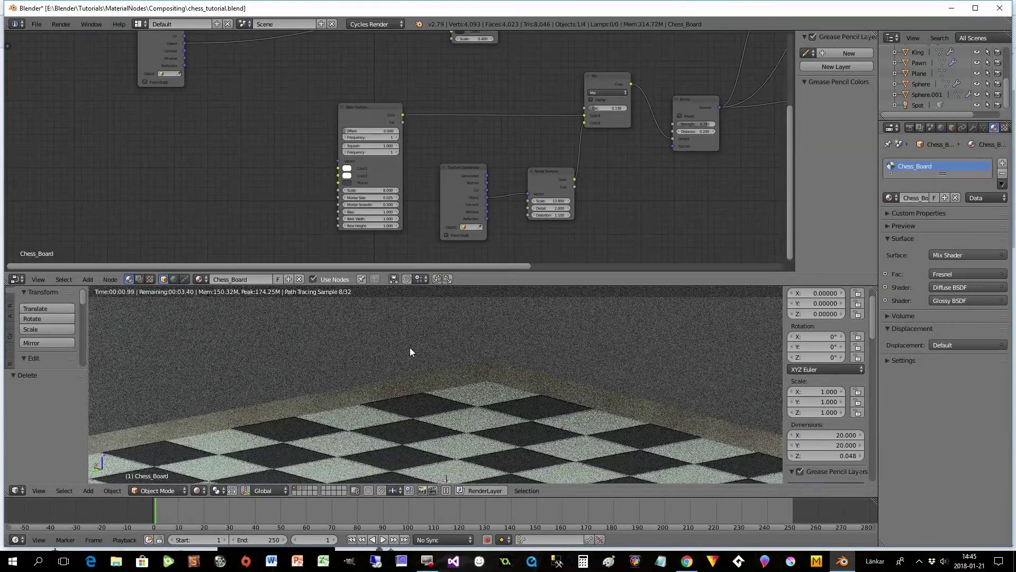
{"action": "middle_click_drag", "start_coordinate": [243, 133], "coordinate": [199, 189]}
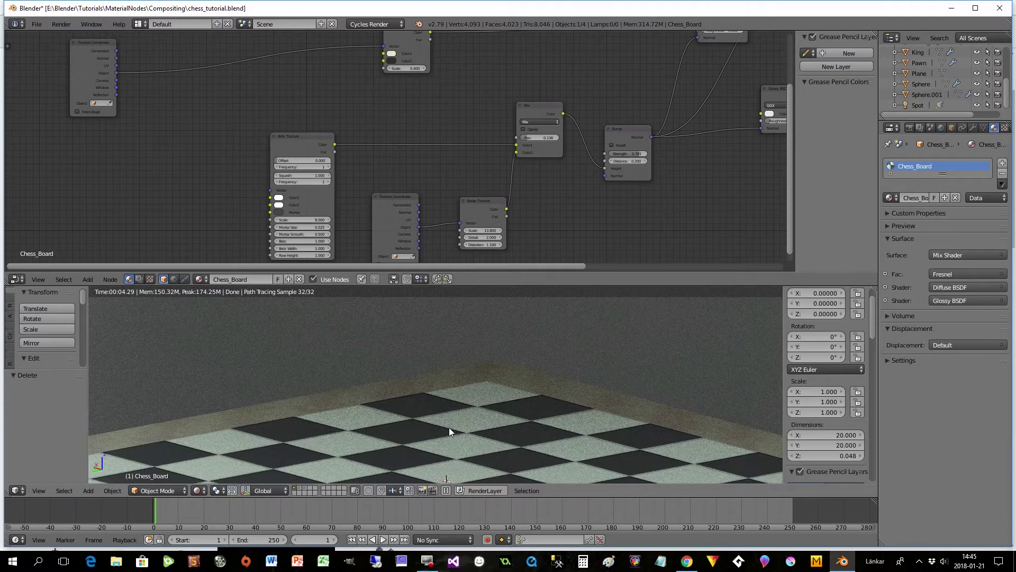
Frame the whole chess board and additionally show the layers containing the king, mirror and lighting in the rendered viewport.
{"action": "scroll", "coordinate": [449, 429], "scroll_direction": "down", "scroll_amount": 1}
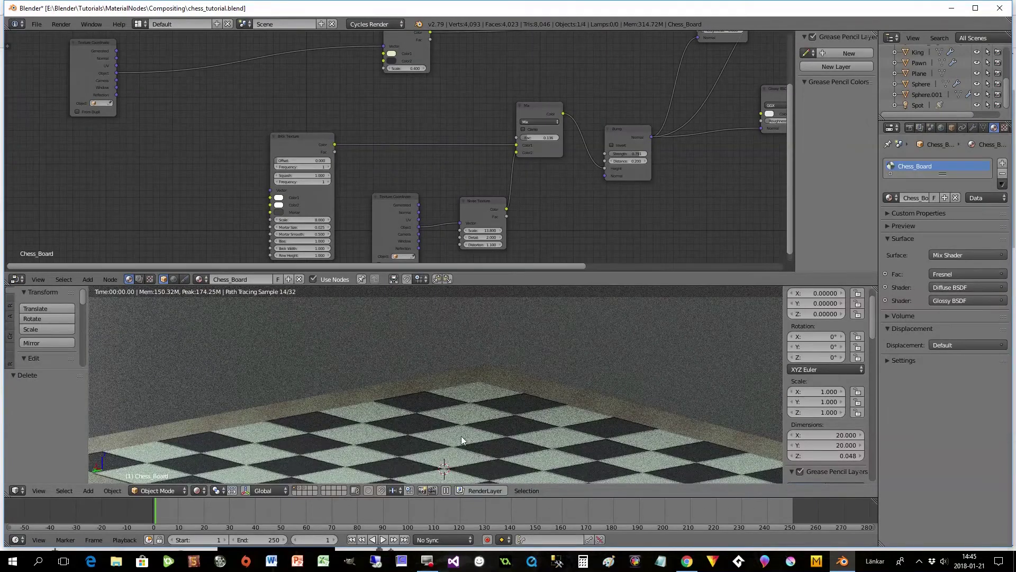
{"action": "scroll", "coordinate": [436, 443], "scroll_direction": "down", "scroll_amount": 1}
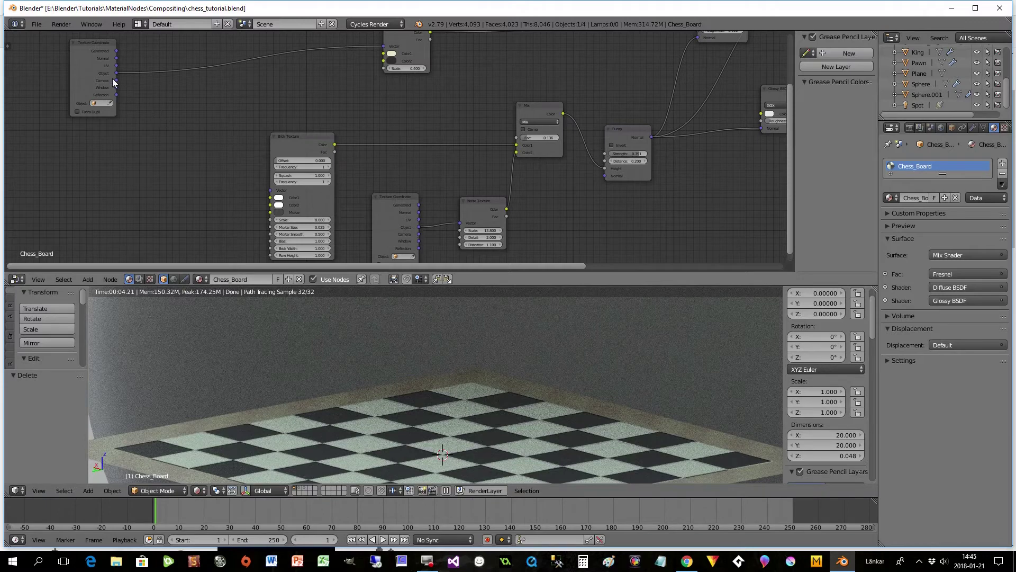
{"action": "mouse_move", "coordinate": [433, 454]}
{"action": "middle_mouse_down"}
{"action": "mouse_move", "coordinate": [418, 450]}
{"action": "mouse_move", "coordinate": [433, 454]}
{"action": "middle_mouse_up"}
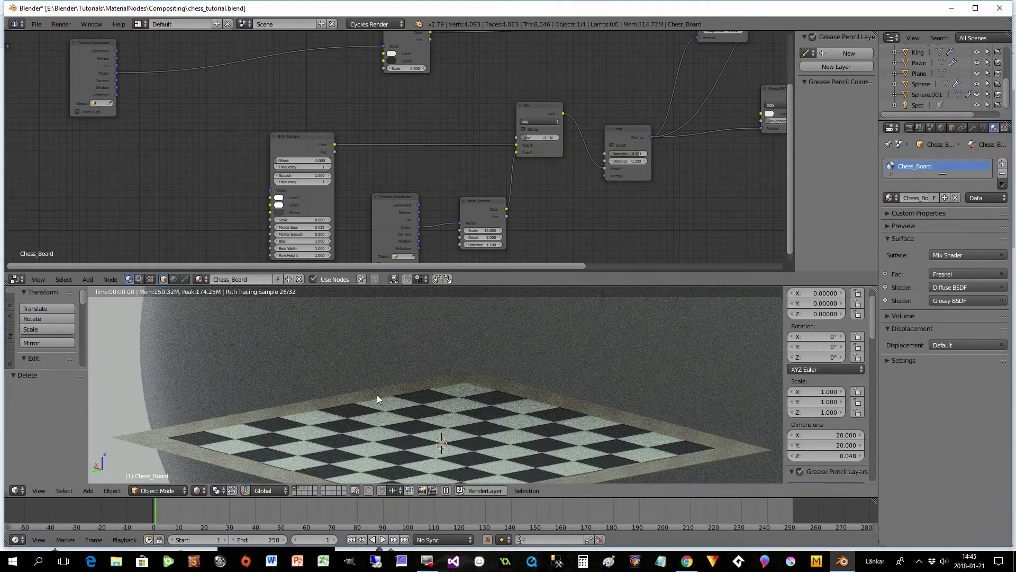
{"action": "left_click", "coordinate": [301, 491], "text": "shift"}
{"action": "left_click", "coordinate": [311, 490], "text": "shift"}
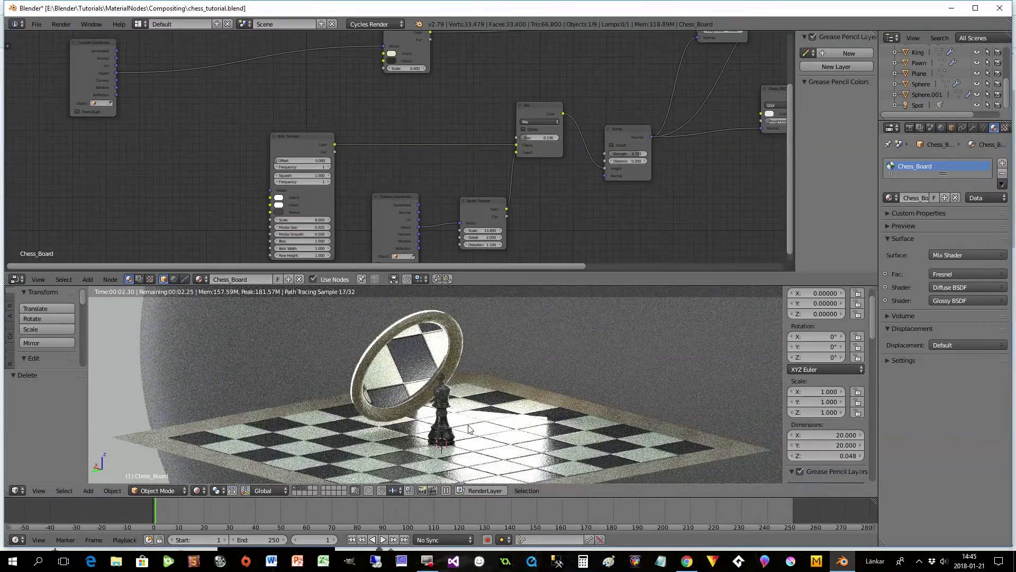
Switch the rendered viewport to the camera view and centre the camera frame around the king and mirror.
{"action": "left_click", "coordinate": [38, 490]}
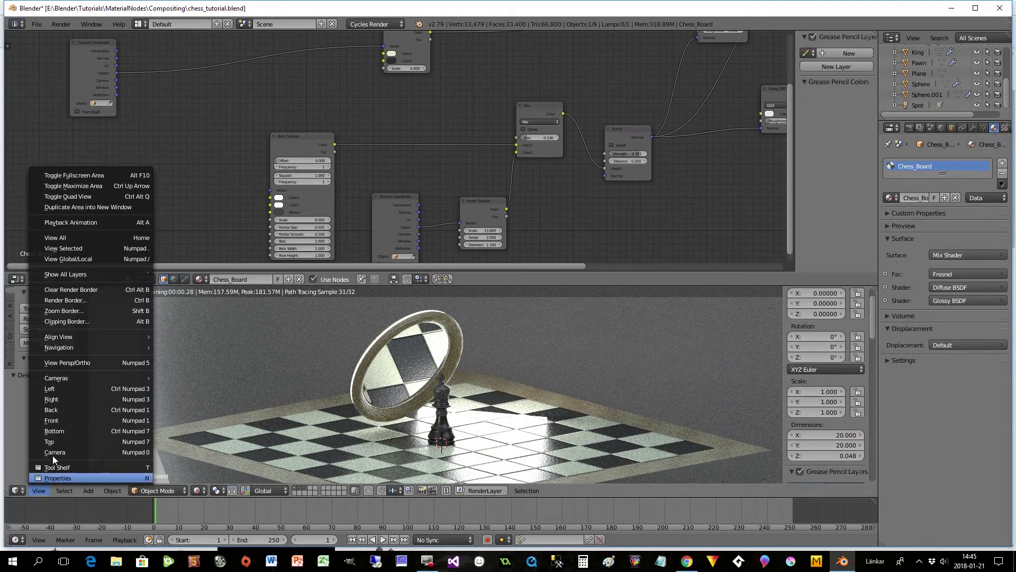
{"action": "left_click", "coordinate": [56, 453]}
{"action": "scroll", "coordinate": [467, 413], "scroll_direction": "down", "scroll_amount": 5}
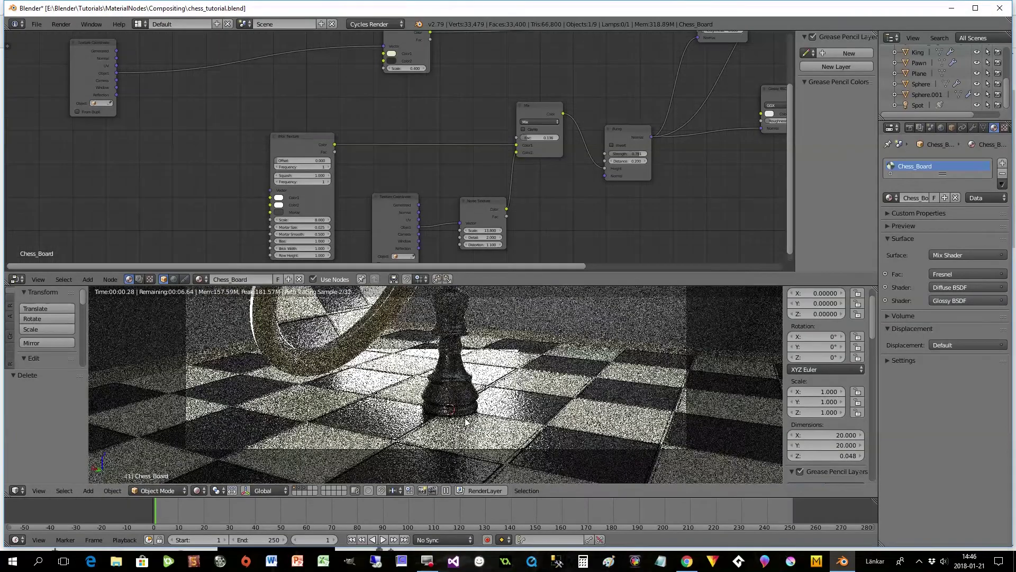
{"action": "scroll", "coordinate": [465, 418], "scroll_direction": "down", "scroll_amount": 1}
{"action": "middle_click_drag", "start_coordinate": [466, 419], "coordinate": [465, 439], "text": "shift"}
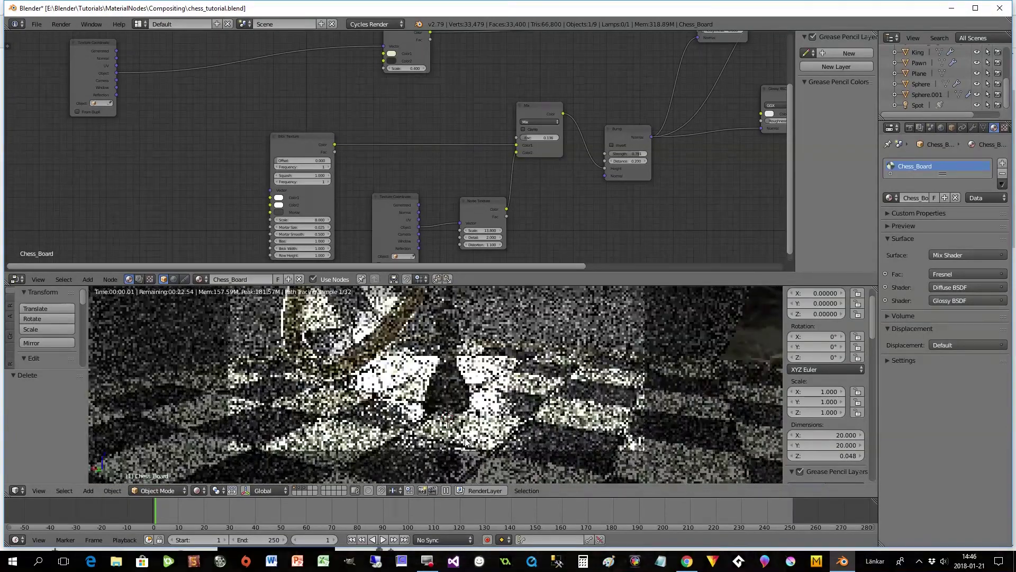
{"action": "scroll", "coordinate": [465, 442], "scroll_direction": "down", "scroll_amount": 2}
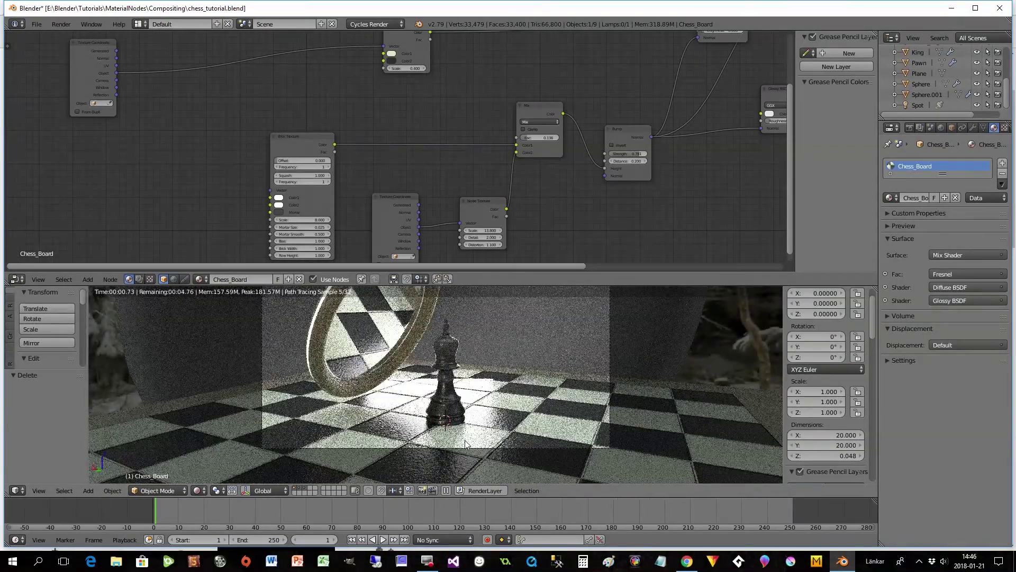
{"action": "scroll", "coordinate": [460, 431], "scroll_direction": "down", "scroll_amount": 1}
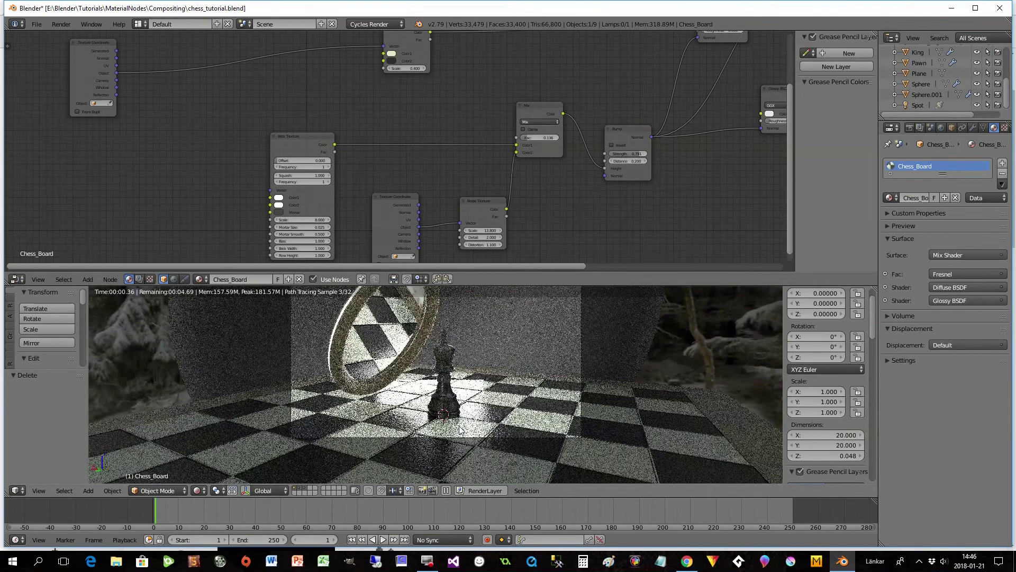
{"action": "middle_click_drag", "start_coordinate": [411, 386], "coordinate": [412, 397], "text": "shift"}
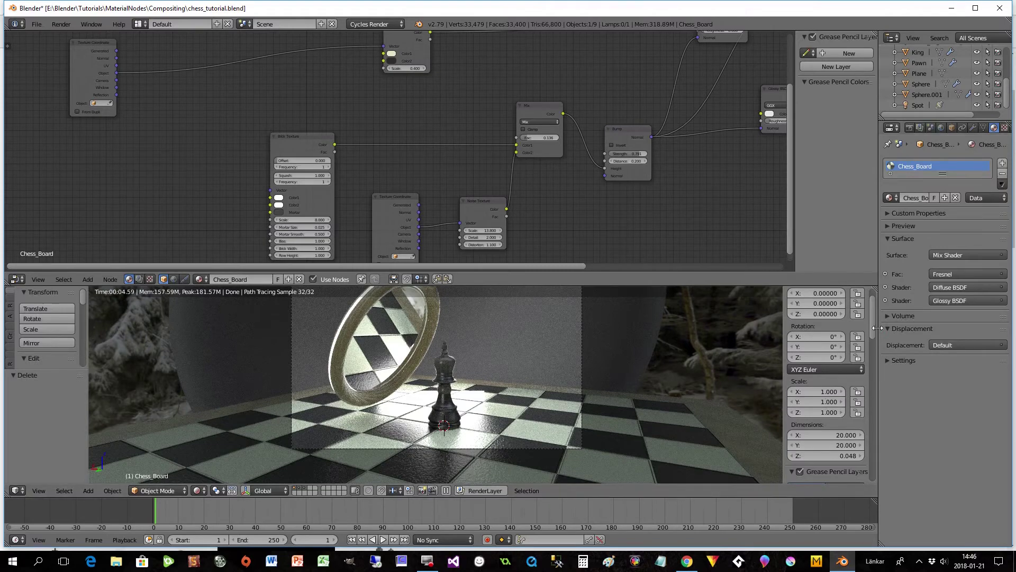
Lock the camera to the view, lower and turn it until the king reflects in the mirror, and unlock it again.
{"action": "left_click_drag", "start_coordinate": [878, 357], "coordinate": [874, 357]}
{"action": "scroll", "coordinate": [868, 365], "scroll_direction": "down", "scroll_amount": 10}
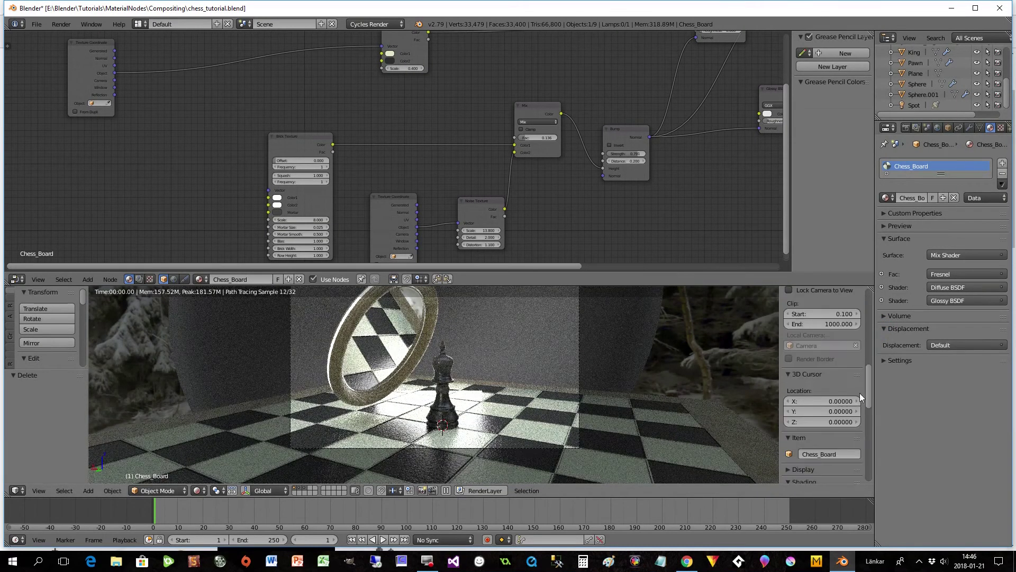
{"action": "left_click", "coordinate": [791, 290]}
{"action": "middle_click_drag", "start_coordinate": [626, 413], "coordinate": [602, 392]}
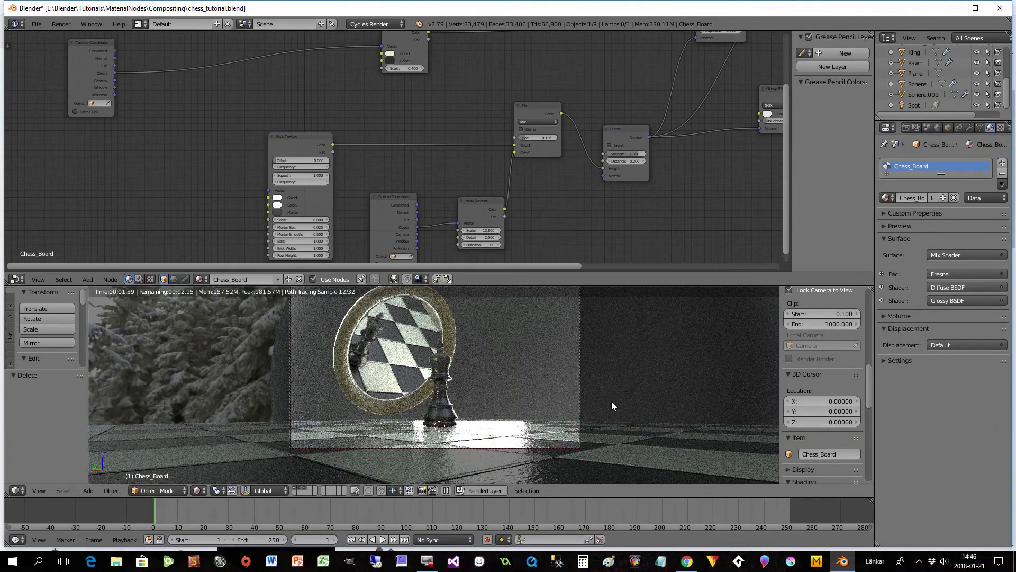
{"action": "middle_click_drag", "start_coordinate": [608, 403], "coordinate": [598, 402]}
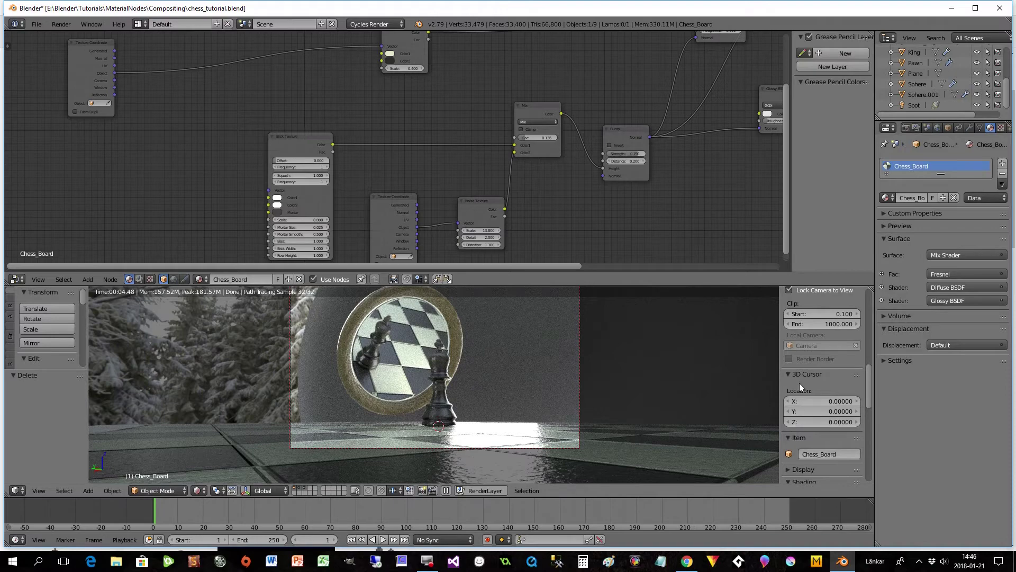
{"action": "left_click", "coordinate": [789, 290]}
Move the large backdrop sphere about 8.57 units along Y and enlarge the viewport to check the render.
{"action": "right_click", "coordinate": [658, 366]}
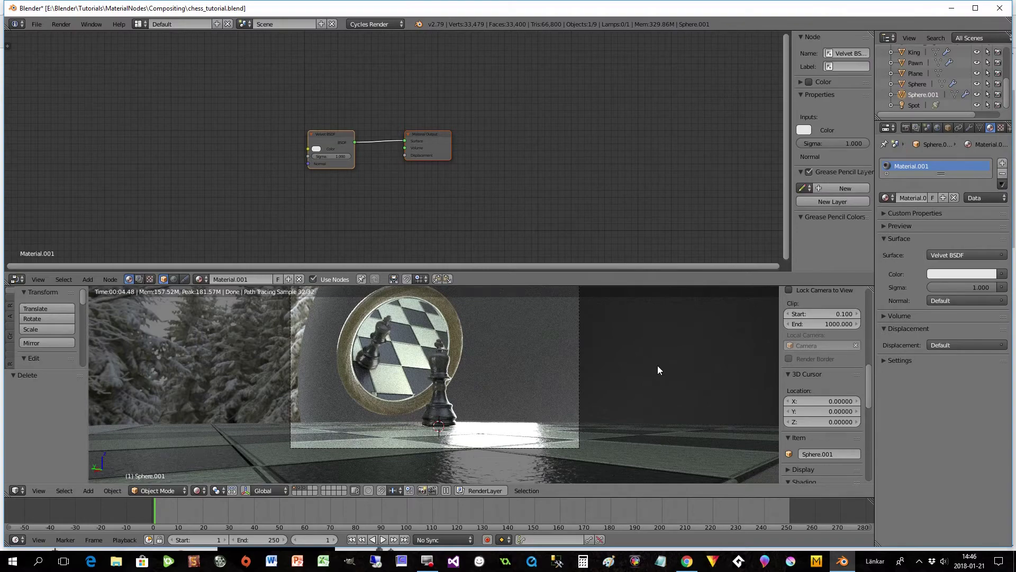
{"action": "key", "text": "g"}
{"action": "key", "text": "y"}
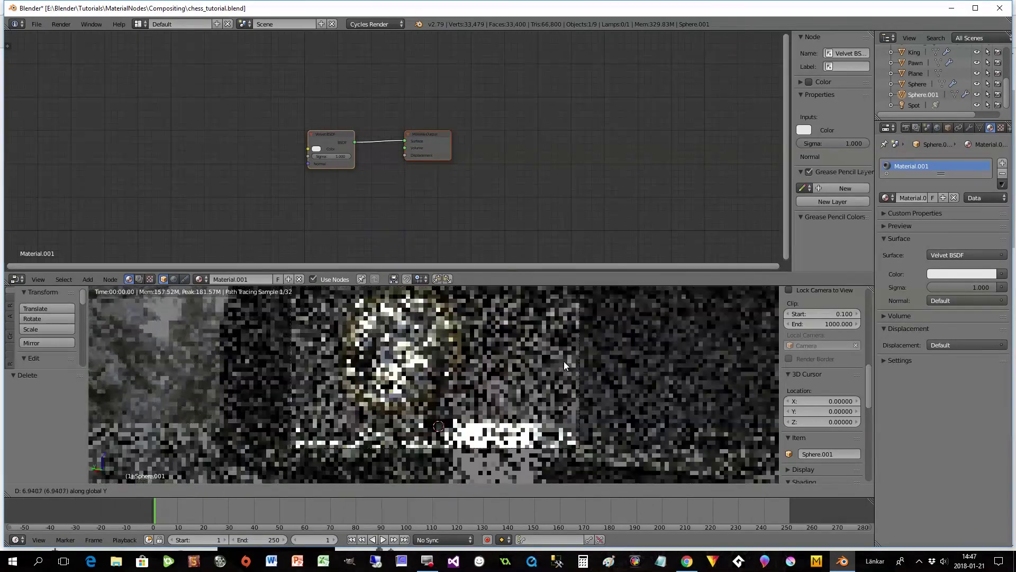
{"action": "left_click", "coordinate": [536, 357]}
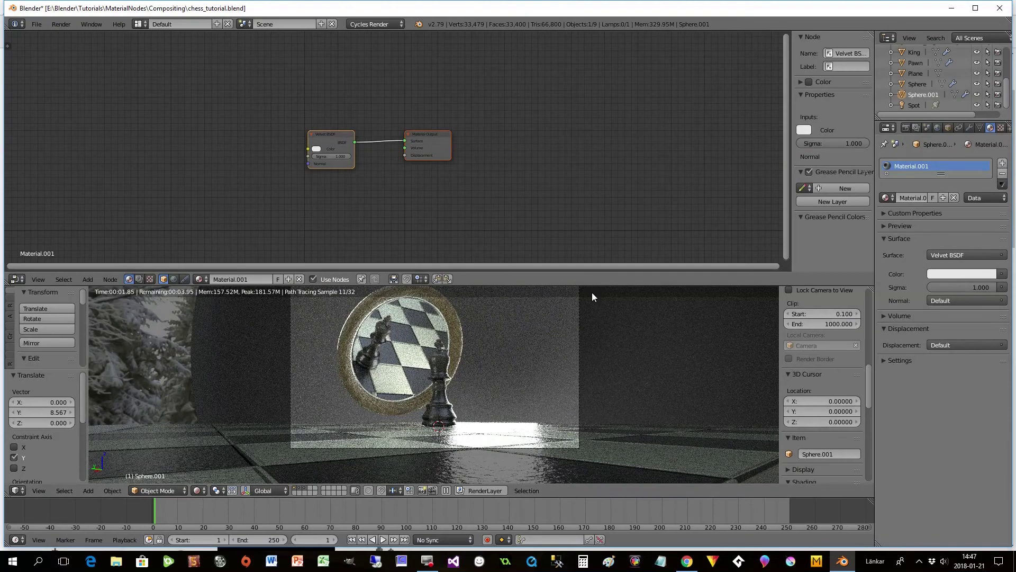
{"action": "left_click_drag", "start_coordinate": [591, 283], "coordinate": [591, 240]}
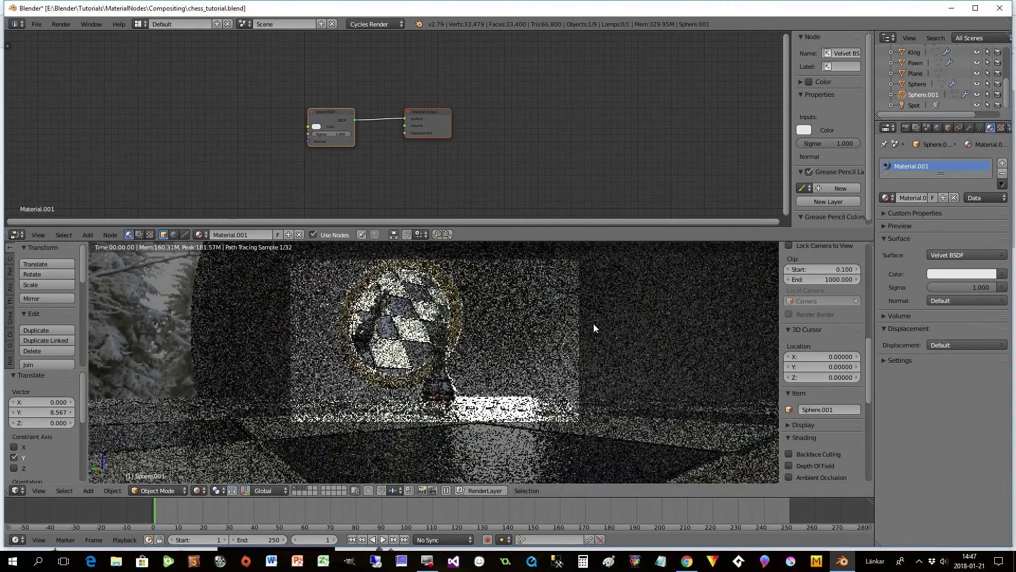
{"action": "middle_click_drag", "start_coordinate": [606, 349], "coordinate": [610, 366], "text": "shift"}
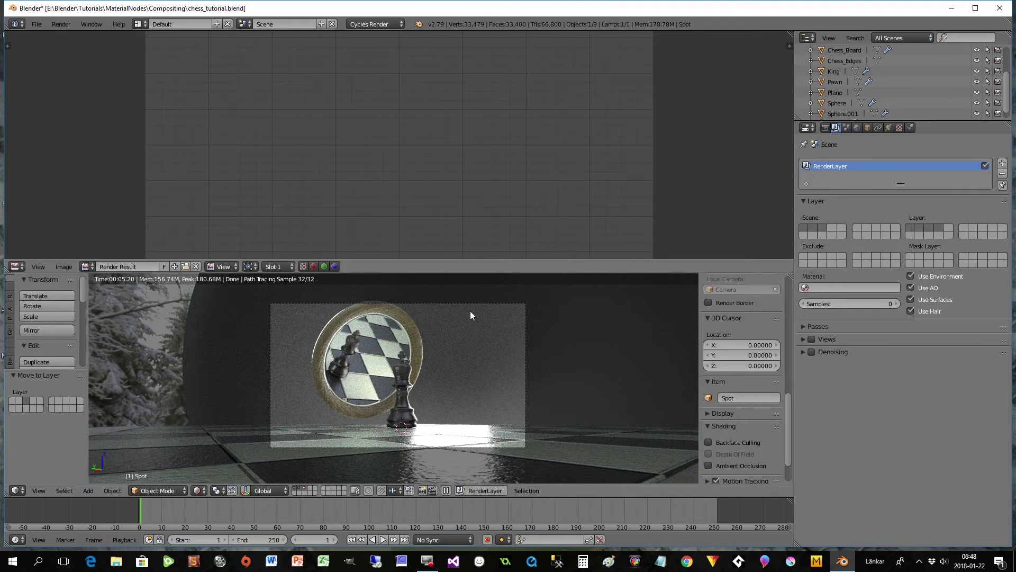
Set the viewport shading to Solid and view layers 1, 2 and 3 one at a time.
{"action": "left_click", "coordinate": [836, 128]}
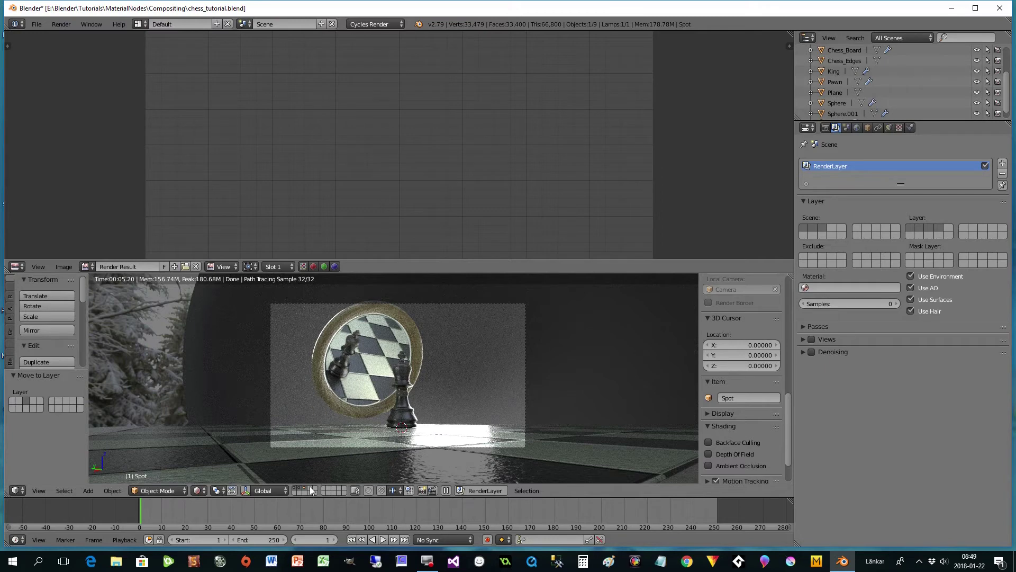
{"action": "left_click", "coordinate": [195, 490]}
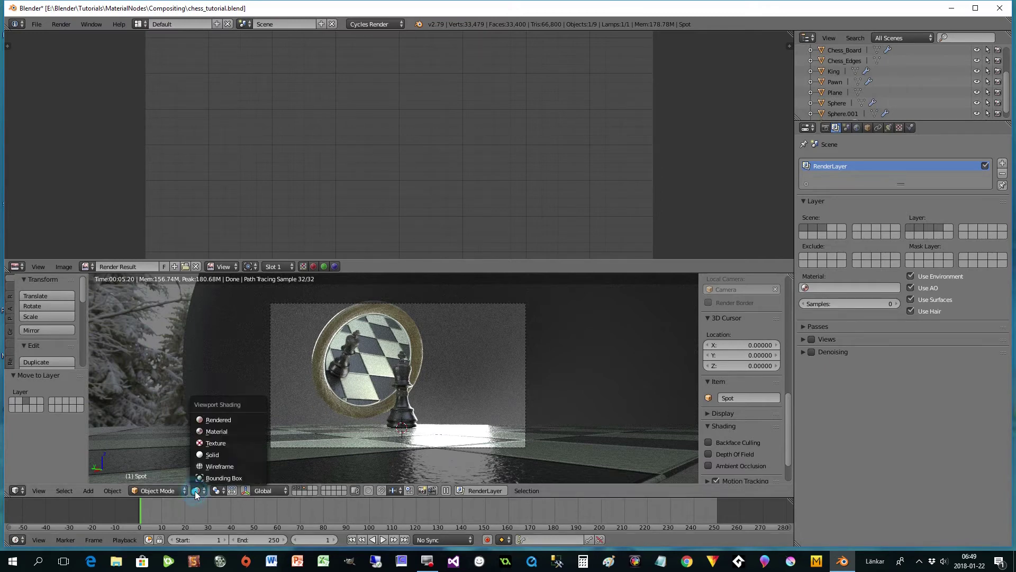
{"action": "left_click", "coordinate": [210, 454]}
{"action": "left_click", "coordinate": [295, 488]}
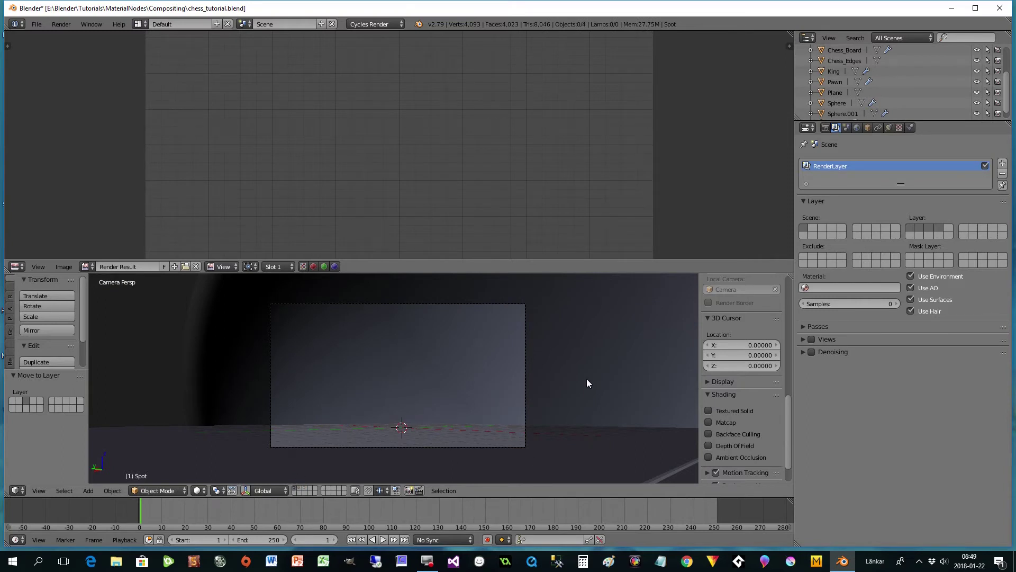
{"action": "left_click", "coordinate": [302, 487]}
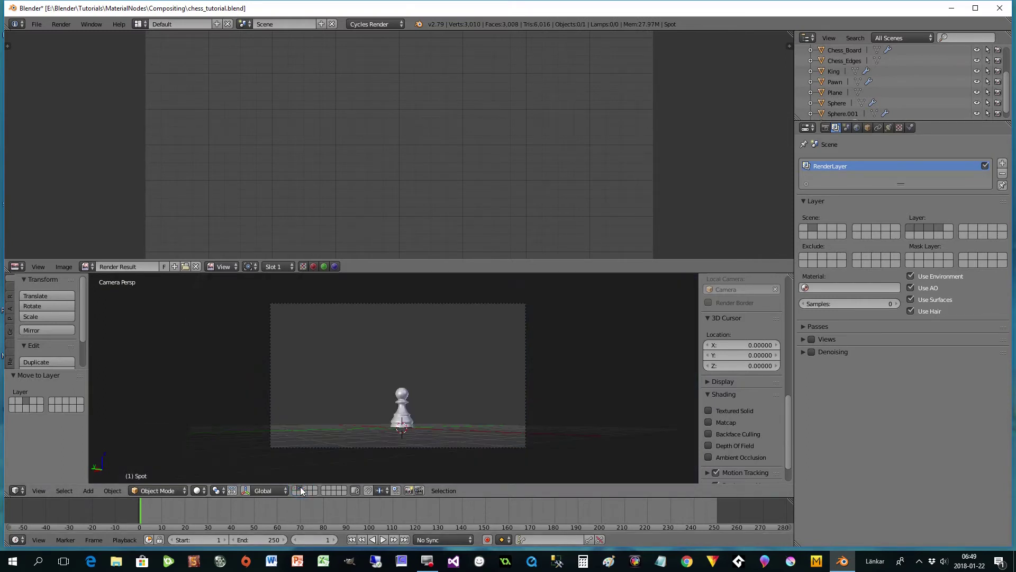
{"action": "left_click", "coordinate": [298, 490]}
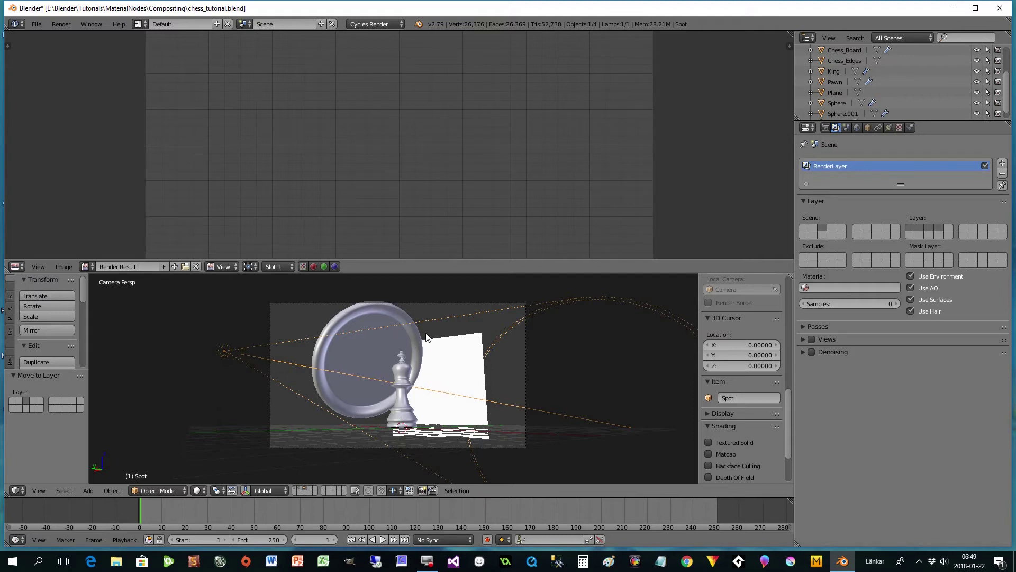
Move the spot lamp, the mirror and the white plane from layer 3 to layer 4, and display layer 4.
{"action": "key", "text": "m"}
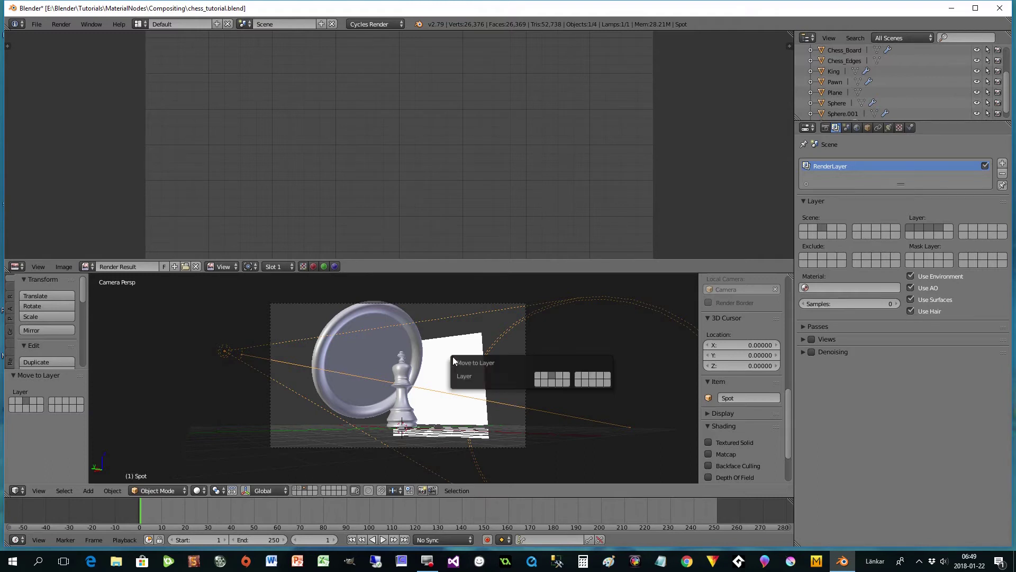
{"action": "left_click", "coordinate": [561, 374]}
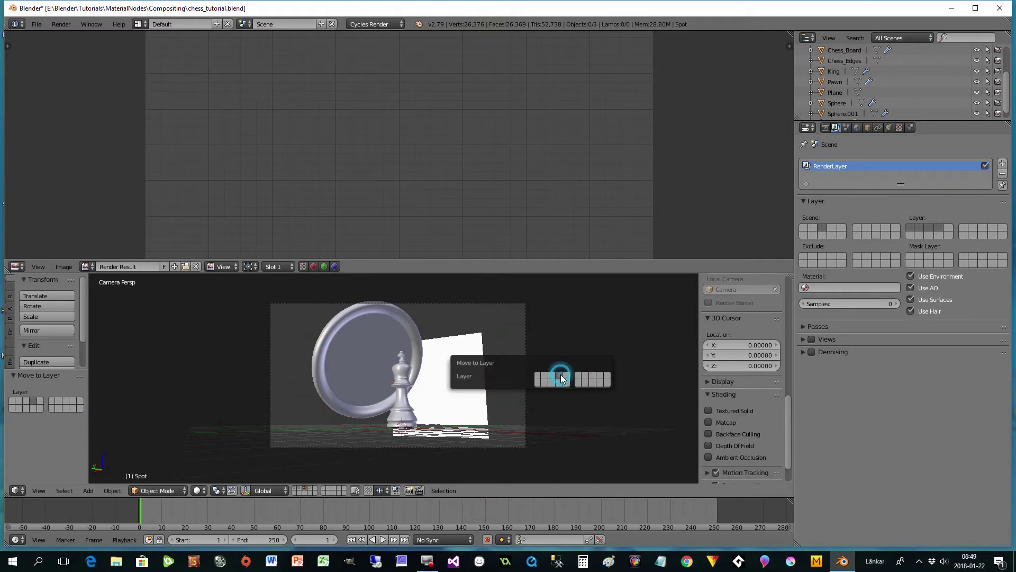
{"action": "right_click", "coordinate": [361, 351]}
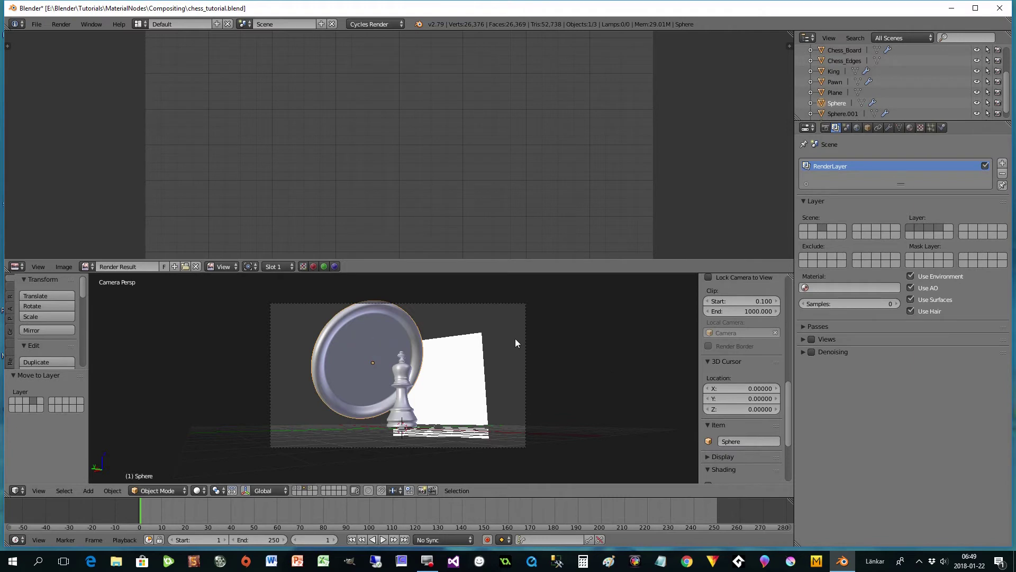
{"action": "key", "text": "m"}
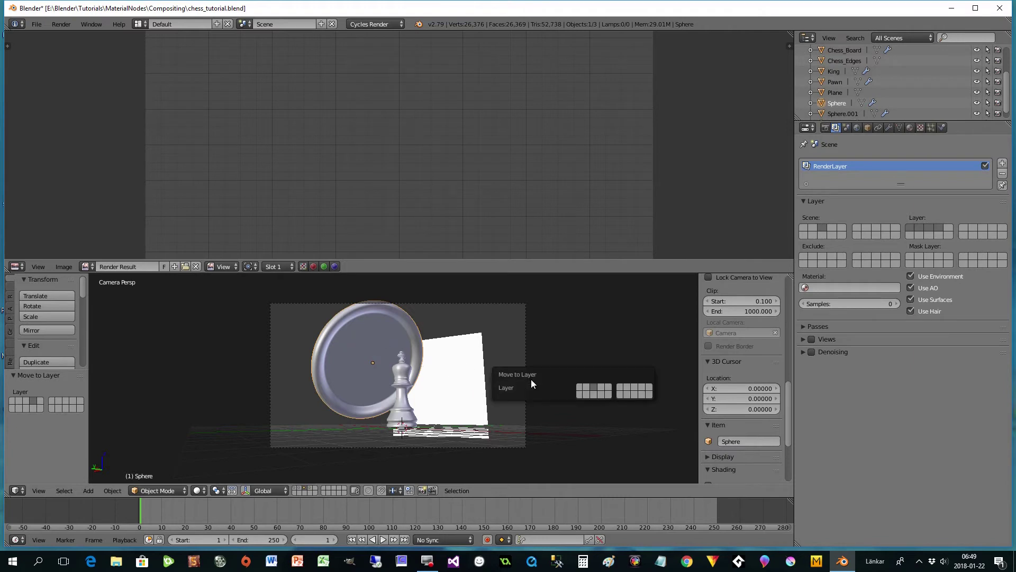
{"action": "left_click", "coordinate": [601, 388]}
{"action": "right_click", "coordinate": [454, 364]}
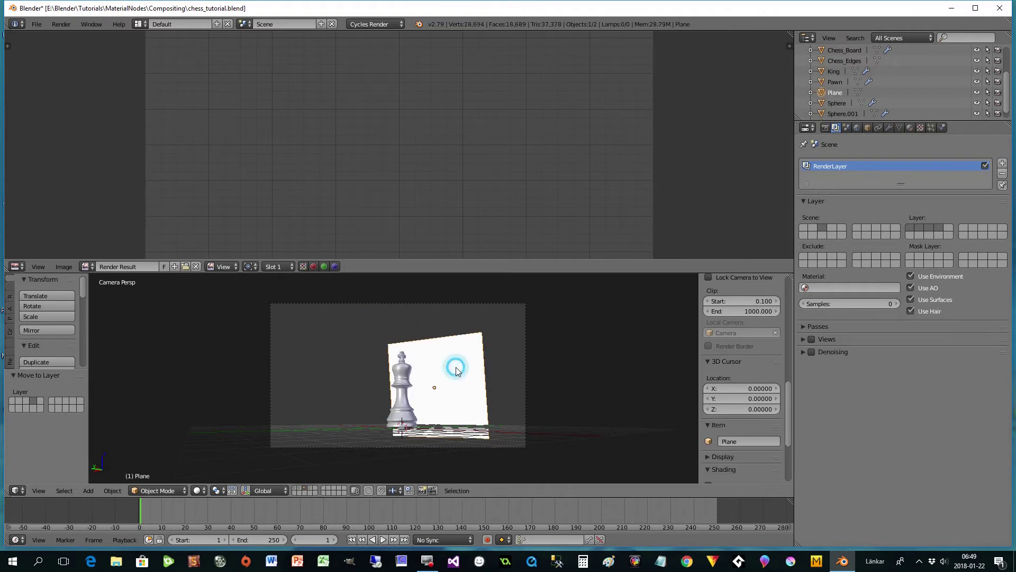
{"action": "key", "text": "m"}
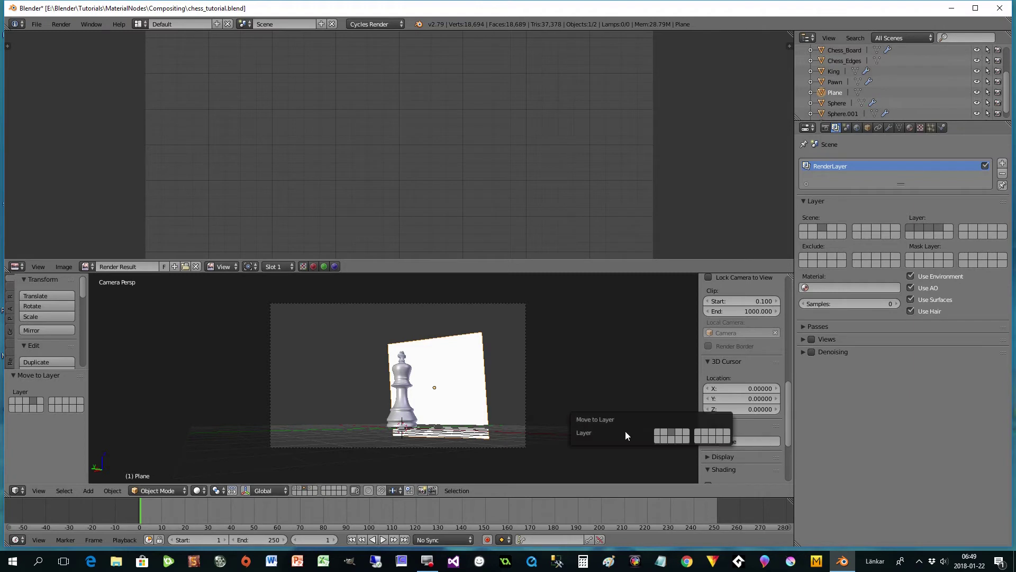
{"action": "left_click", "coordinate": [678, 428]}
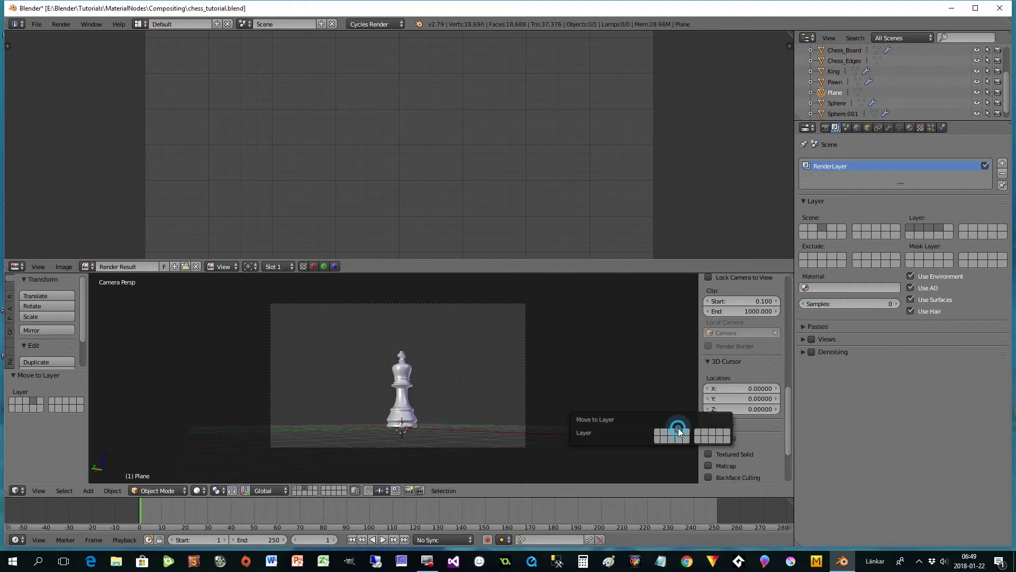
{"action": "left_click", "coordinate": [310, 487]}
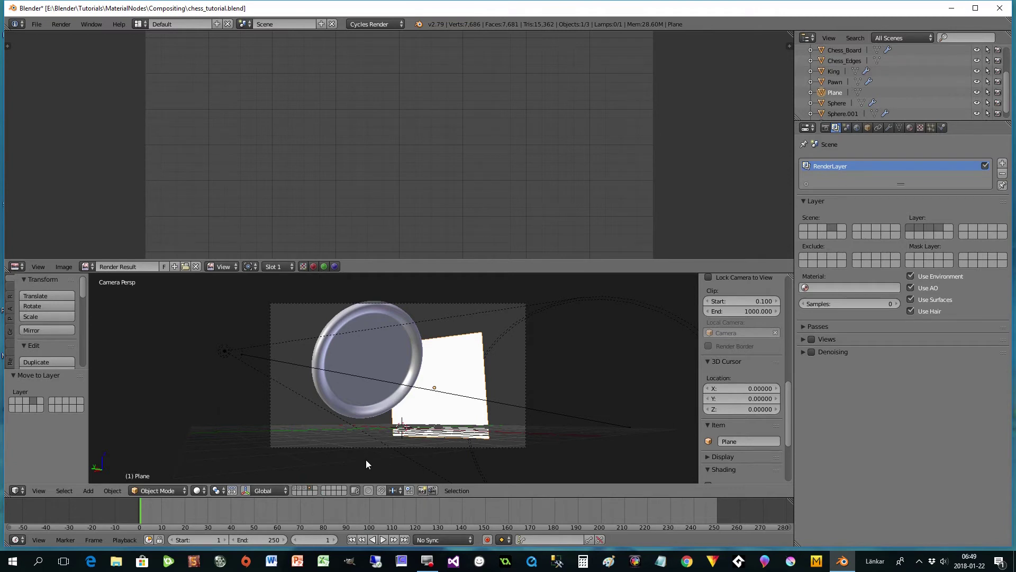
Show only layer 1 and rename the render layer to Mirror_and_The_King.
{"action": "left_click", "coordinate": [294, 488]}
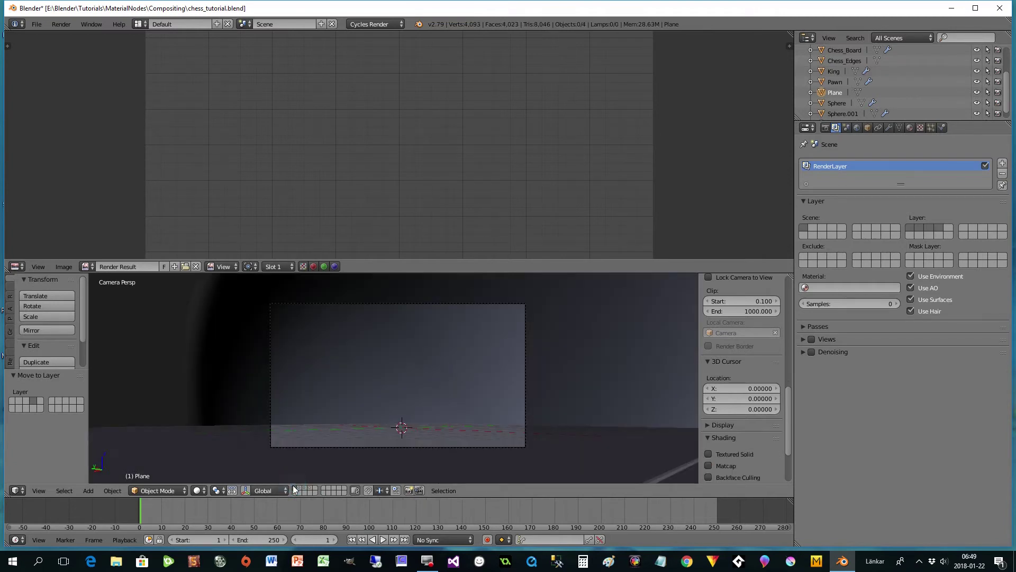
{"action": "double_click", "coordinate": [829, 167]}
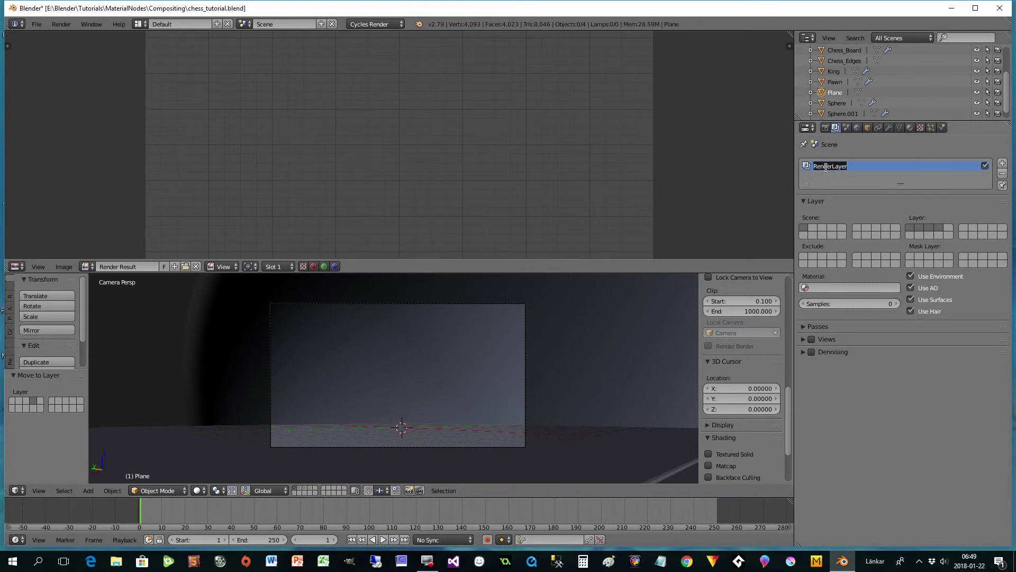
{"action": "type", "text": "Mirror_and_The_King"}
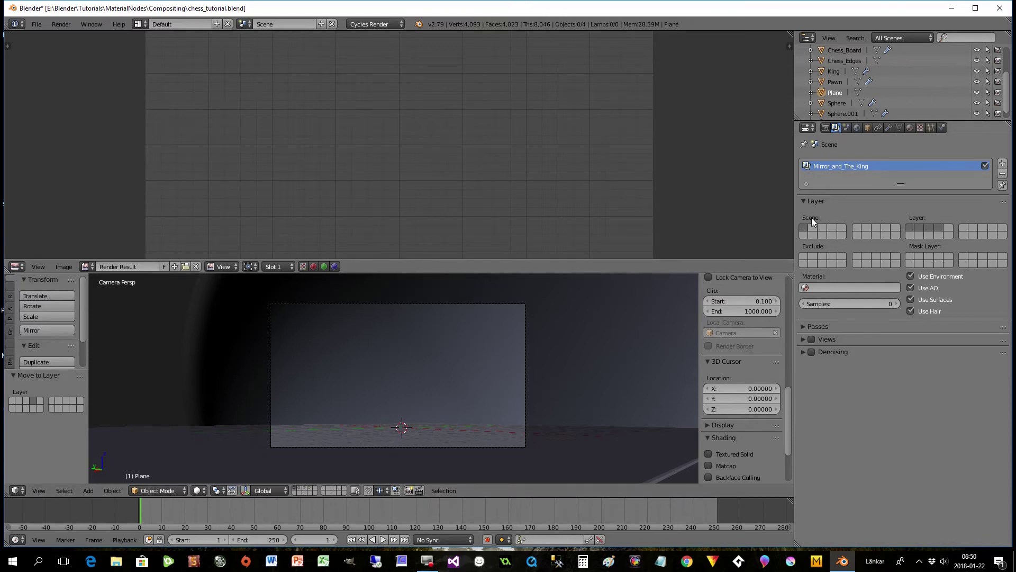
View layers 2 and 3 individually and make scene layers 1 to 4 visible together.
{"action": "left_click", "coordinate": [297, 490]}
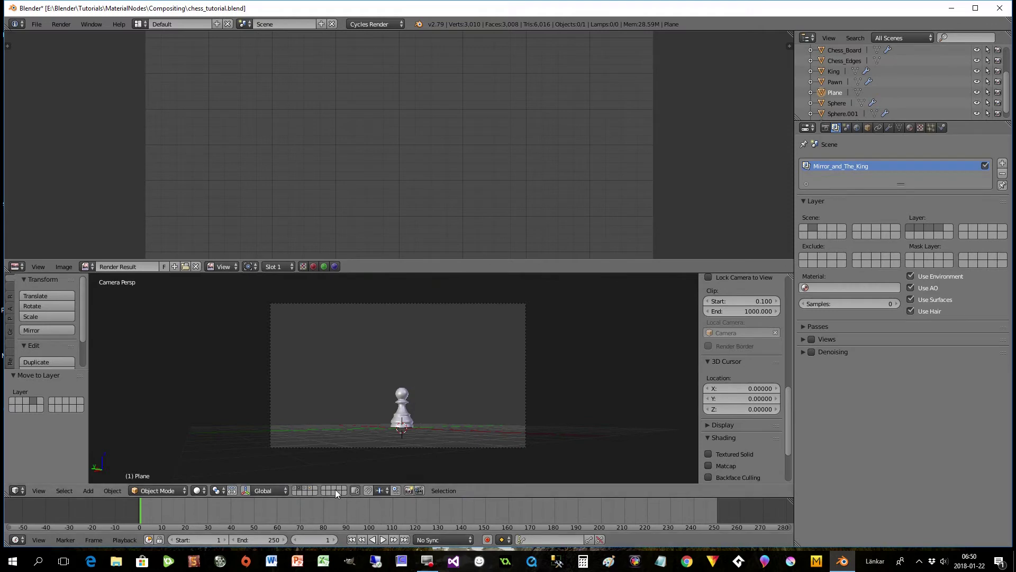
{"action": "left_click", "coordinate": [305, 490]}
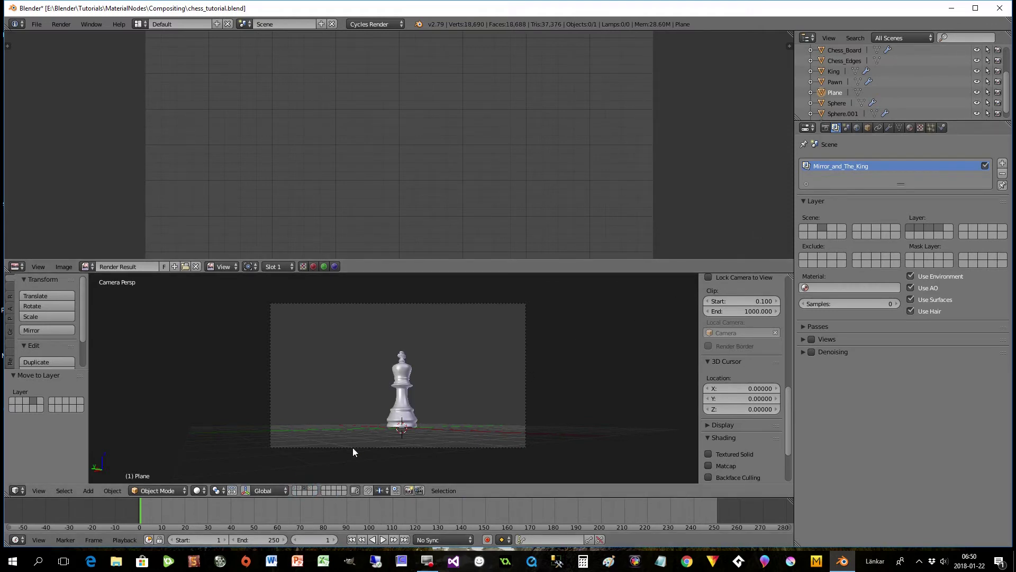
{"action": "left_click", "coordinate": [805, 227]}
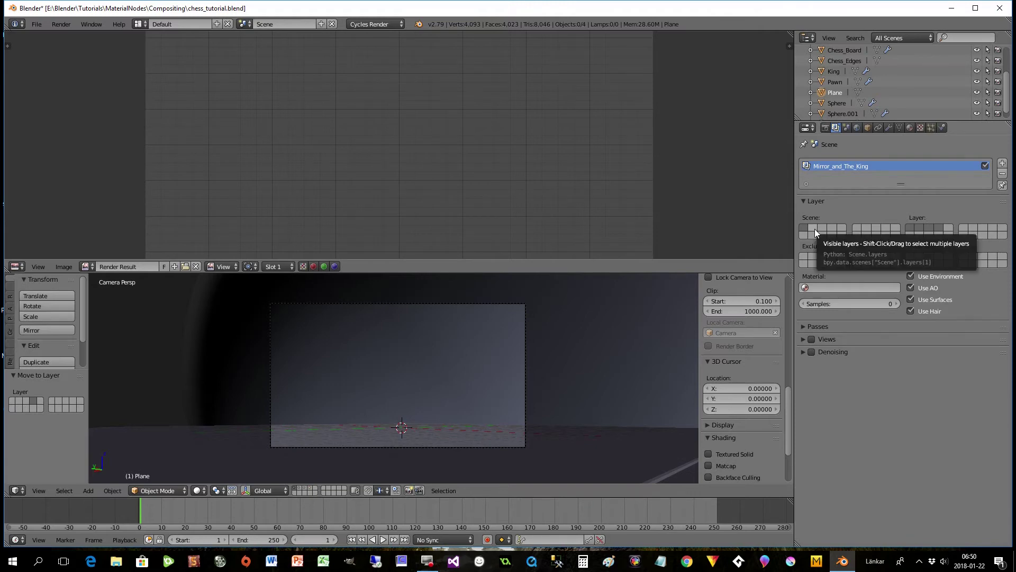
{"action": "left_click", "coordinate": [813, 230]}
{"action": "left_click", "coordinate": [822, 227], "text": "shift"}
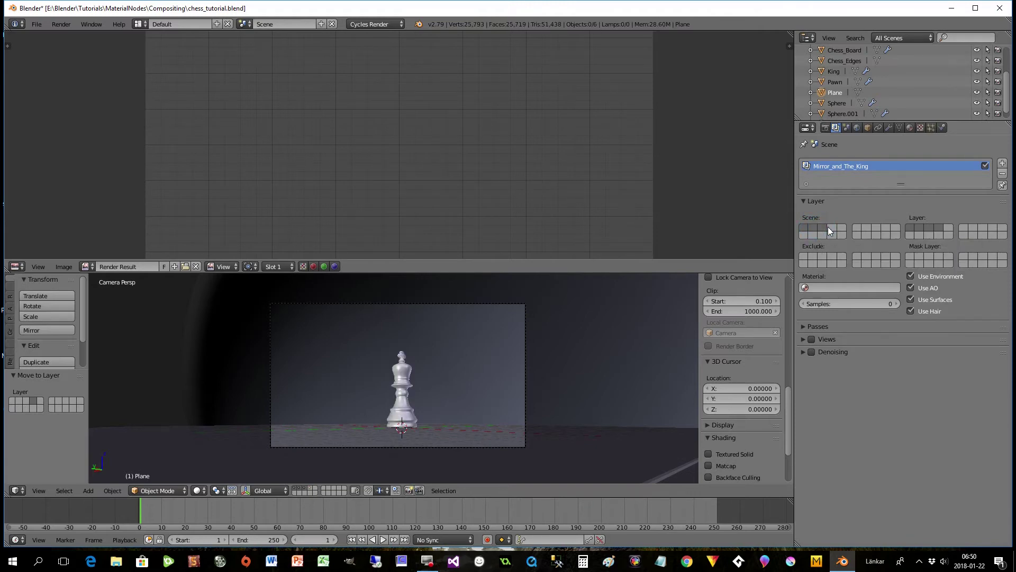
{"action": "left_click", "coordinate": [830, 227], "text": "shift"}
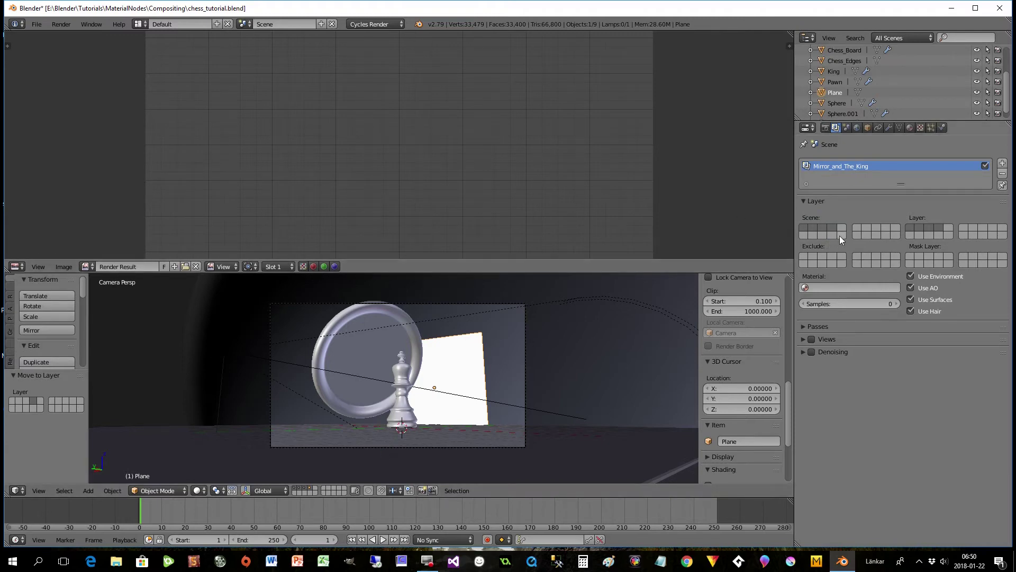
Include only layer 1 in the Mirror_and_The_King render layer and make scene layers 1 to 4 visible together.
{"action": "left_click", "coordinate": [804, 228]}
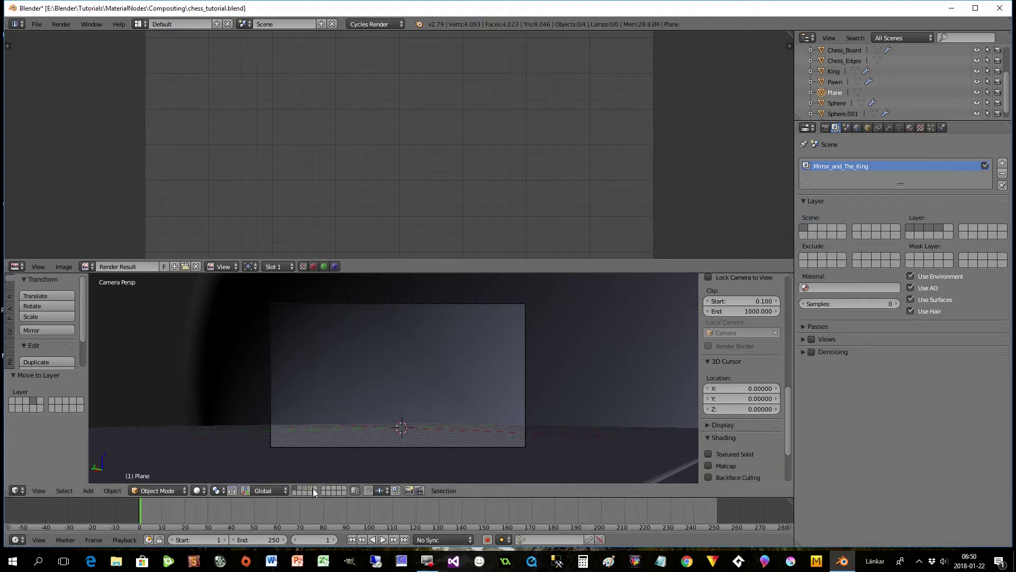
{"action": "left_click", "coordinate": [815, 228]}
{"action": "left_click", "coordinate": [834, 227]}
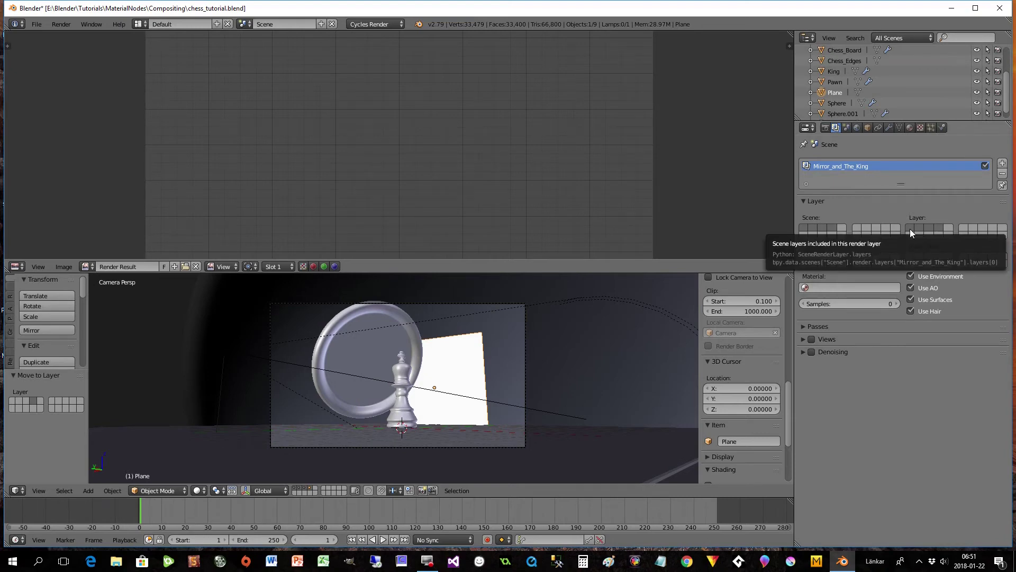
{"action": "left_click", "coordinate": [802, 230]}
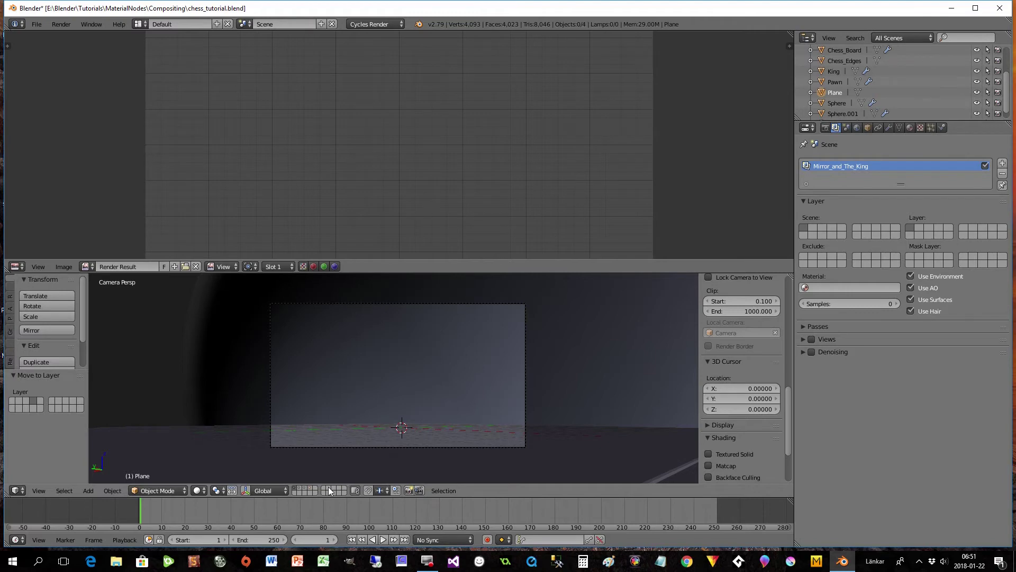
{"action": "left_click", "coordinate": [821, 226]}
{"action": "left_click", "coordinate": [830, 227], "text": "shift"}
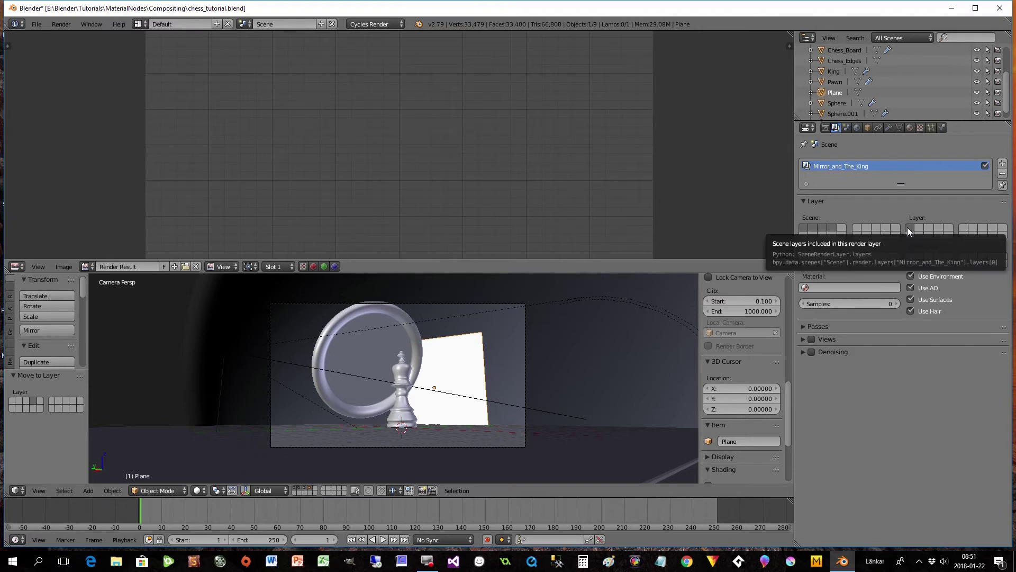
View scene layers 1, 2 and 4 individually and include only layer 4 in the Mirror_and_The_King render layer.
{"action": "left_click", "coordinate": [296, 488]}
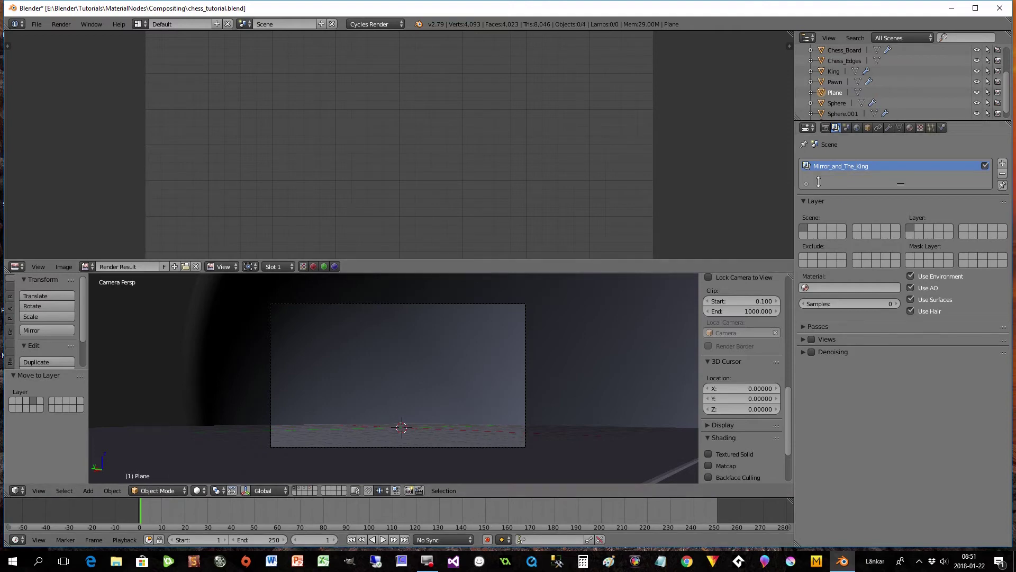
{"action": "left_click", "coordinate": [301, 488]}
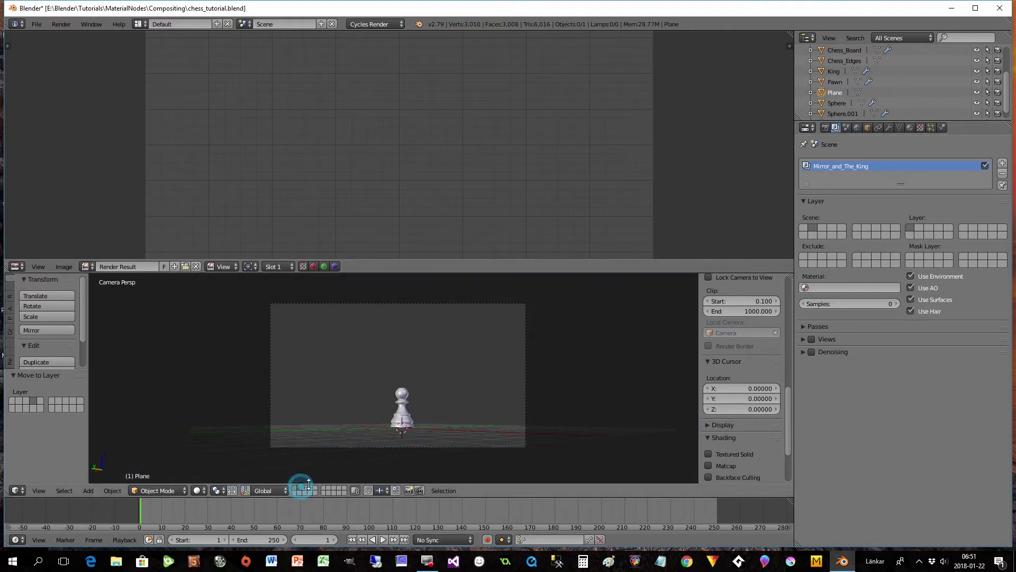
{"action": "left_click", "coordinate": [312, 489]}
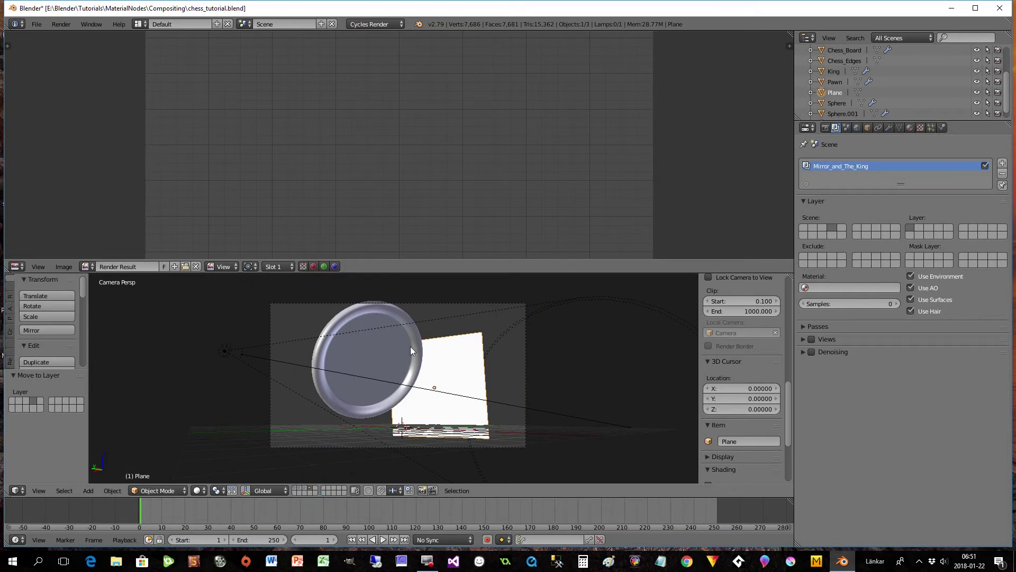
{"action": "left_click", "coordinate": [935, 228]}
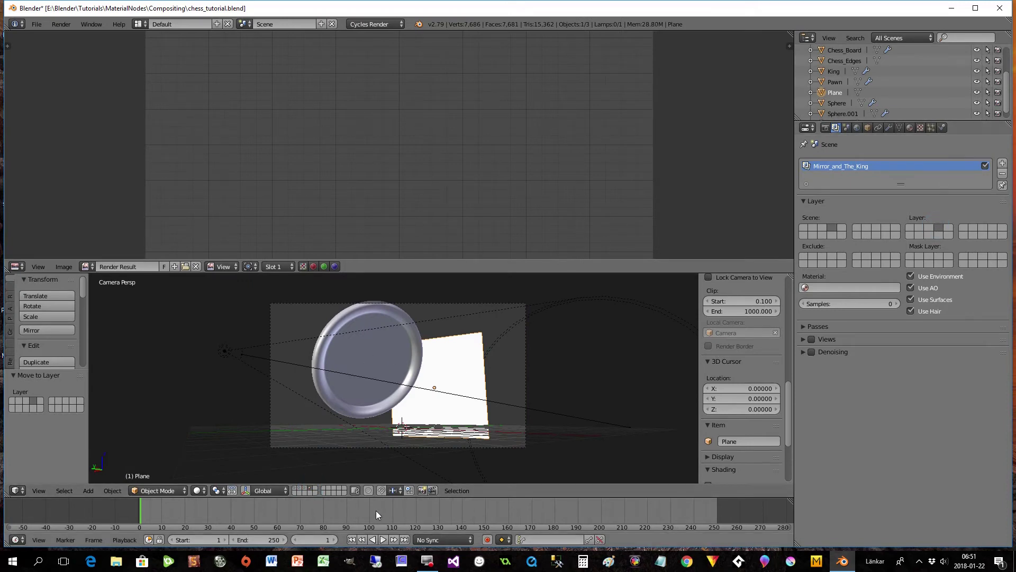
Check the contents of layers 2, 3 and 4 individually, and turn scene layers 1 to 4 back on together.
{"action": "left_click", "coordinate": [300, 489]}
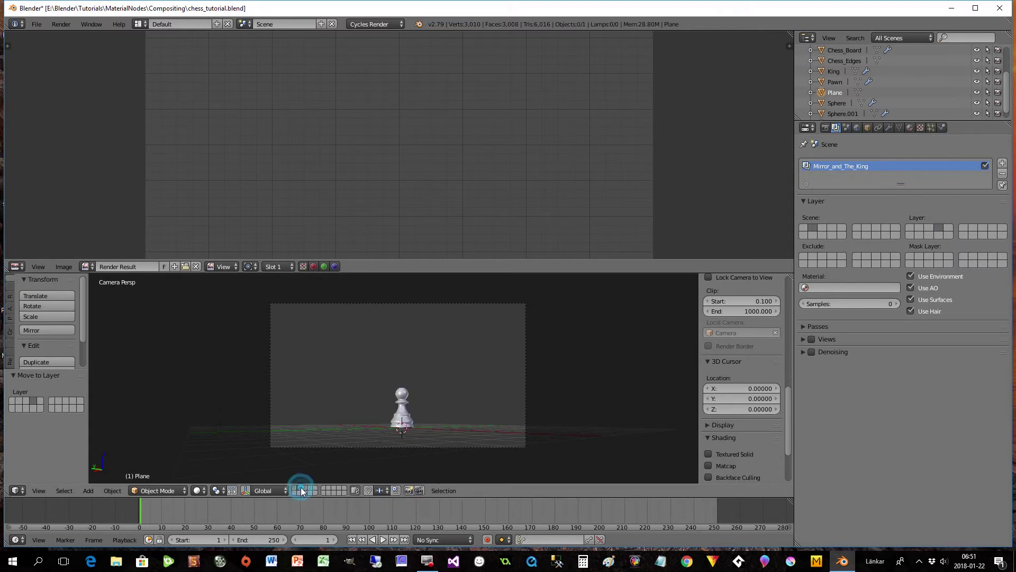
{"action": "left_click", "coordinate": [305, 491]}
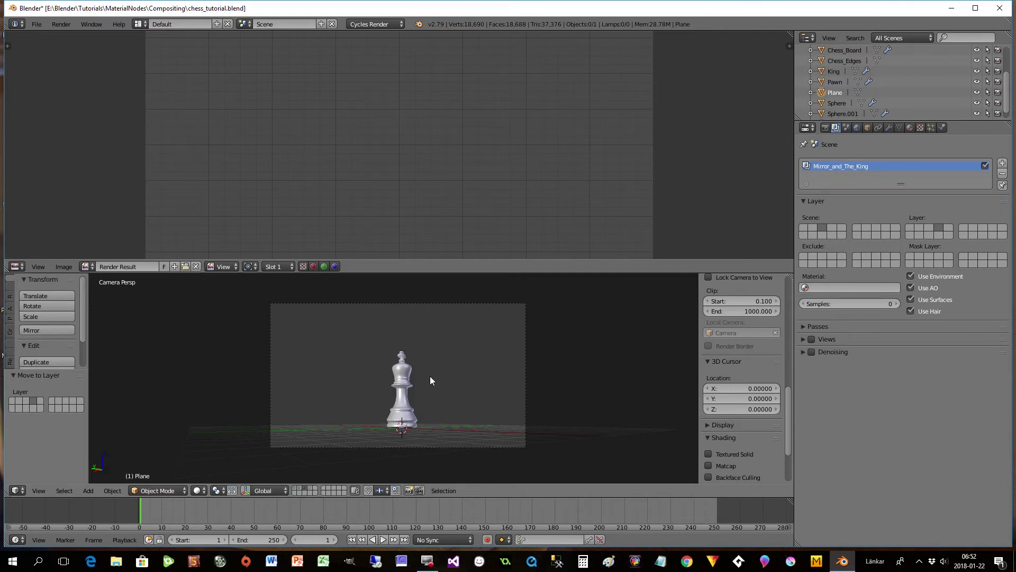
{"action": "left_click", "coordinate": [309, 488]}
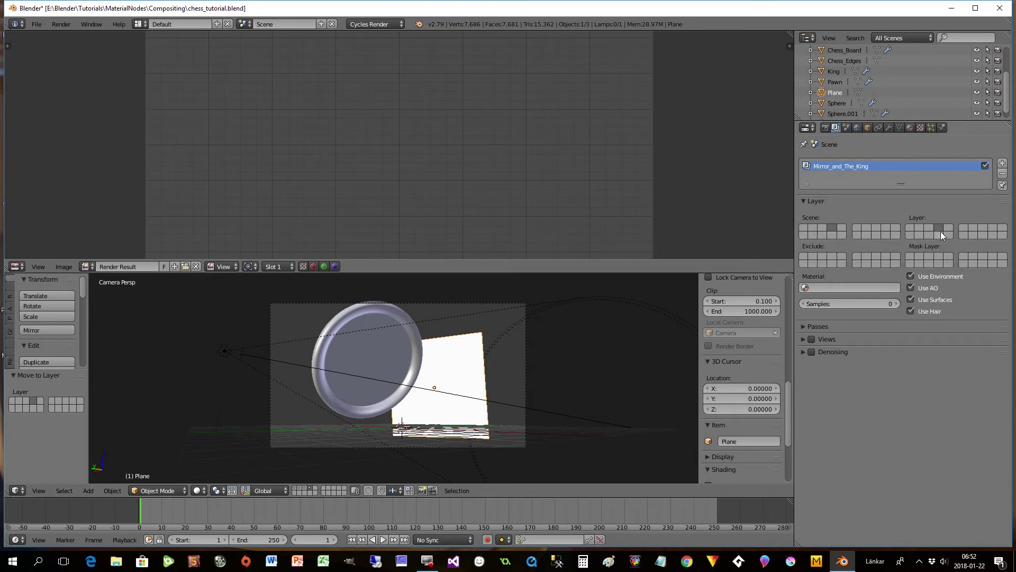
{"action": "left_click", "coordinate": [803, 225], "text": "shift"}
{"action": "left_click", "coordinate": [825, 226], "text": "shift"}
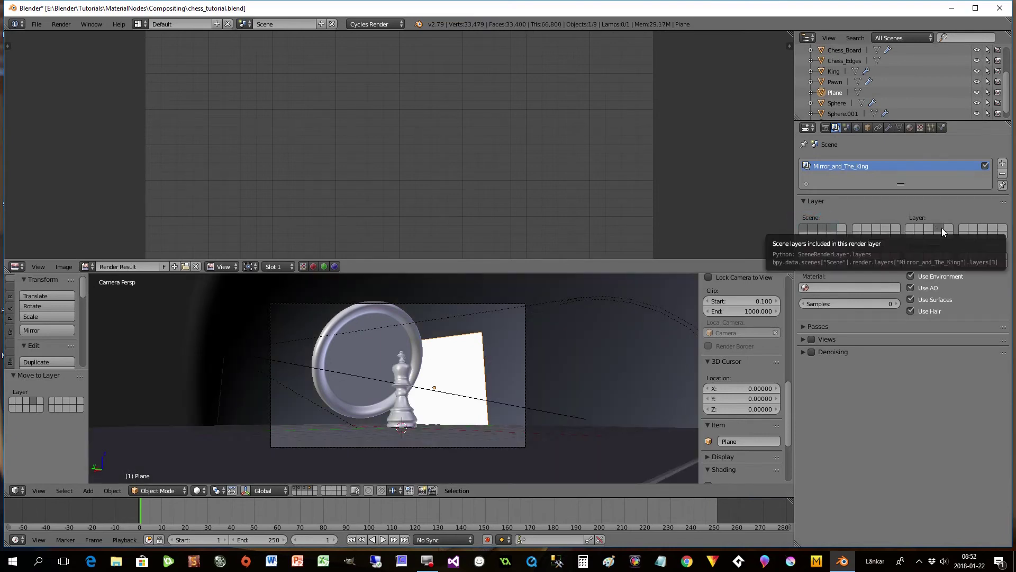
Render the scene with the Mirror_and_The_King render layer.
{"action": "left_click", "coordinate": [825, 128]}
{"action": "scroll", "coordinate": [847, 202], "scroll_direction": "up", "scroll_amount": 5}
{"action": "scroll", "coordinate": [848, 206], "scroll_direction": "up", "scroll_amount": 2}
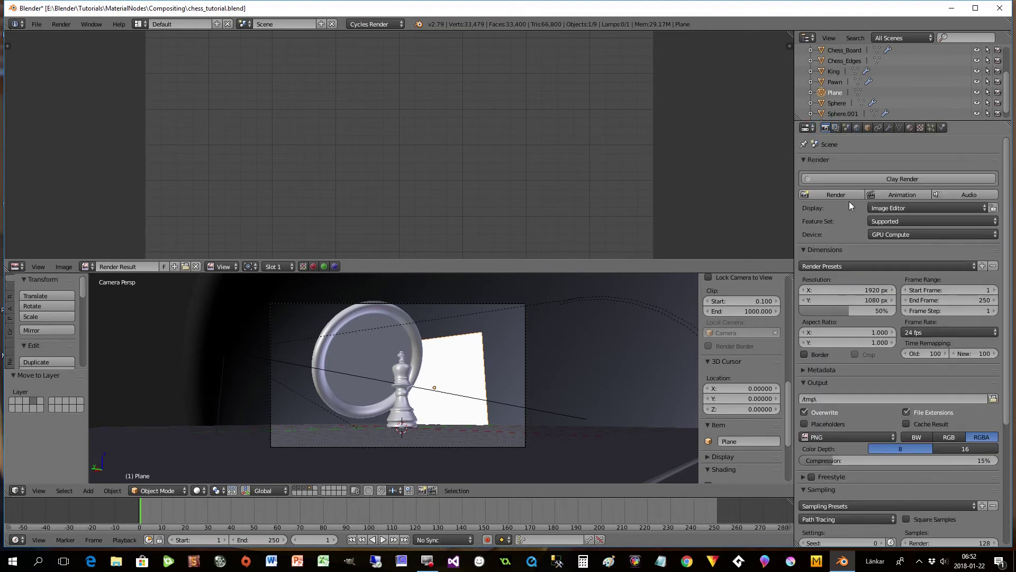
{"action": "left_click", "coordinate": [841, 195]}
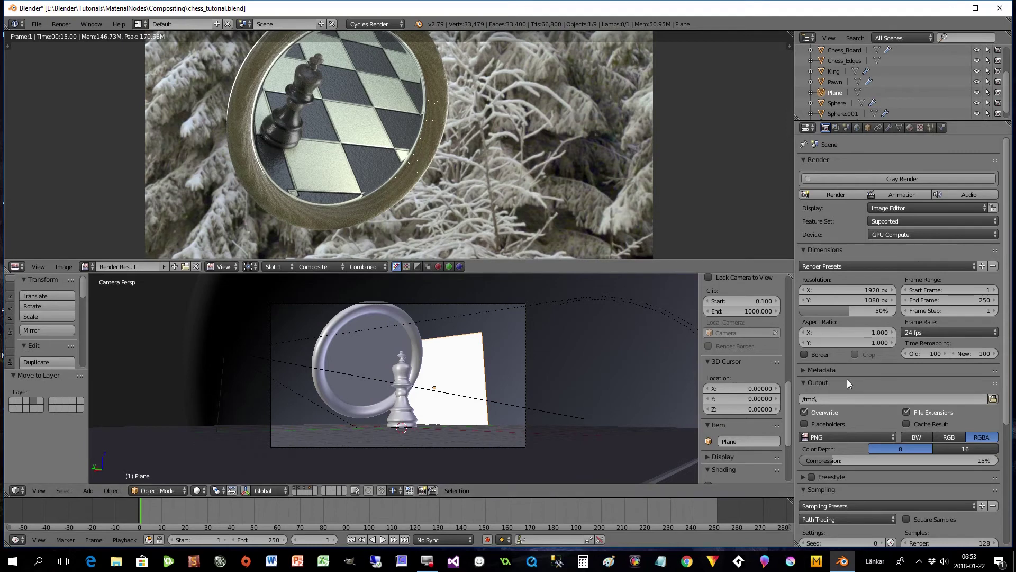
Enable the Transparent film option and render the scene again.
{"action": "scroll", "coordinate": [856, 383], "scroll_direction": "down", "scroll_amount": 7}
{"action": "scroll", "coordinate": [856, 383], "scroll_direction": "down", "scroll_amount": 1}
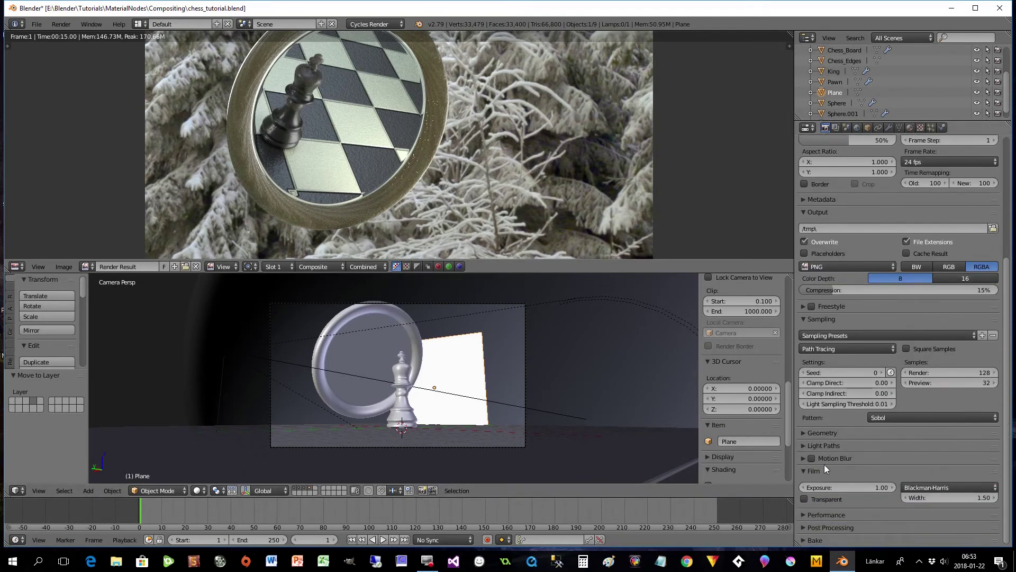
{"action": "scroll", "coordinate": [839, 422], "scroll_direction": "up", "scroll_amount": 1}
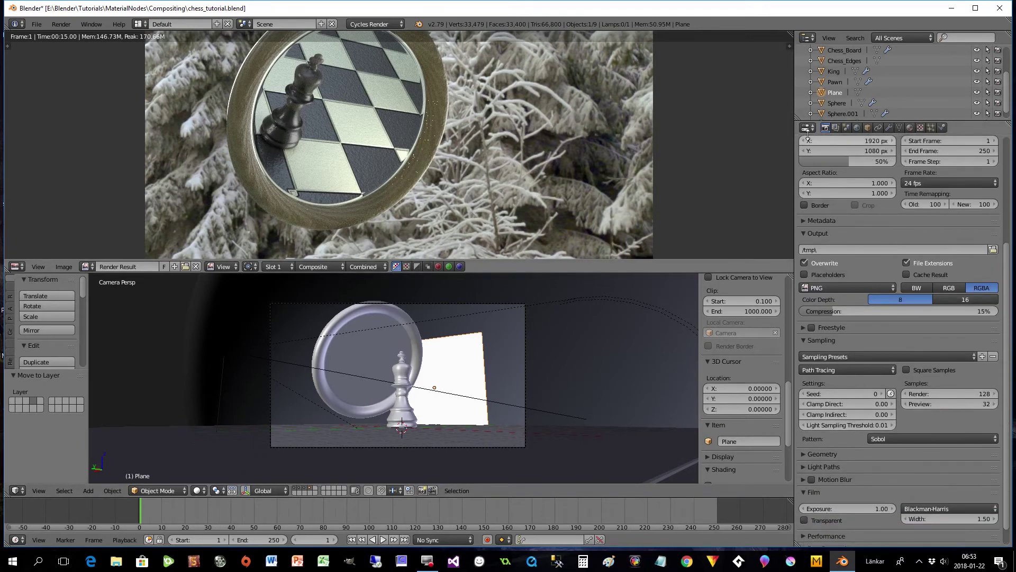
{"action": "scroll", "coordinate": [843, 288], "scroll_direction": "down", "scroll_amount": 1}
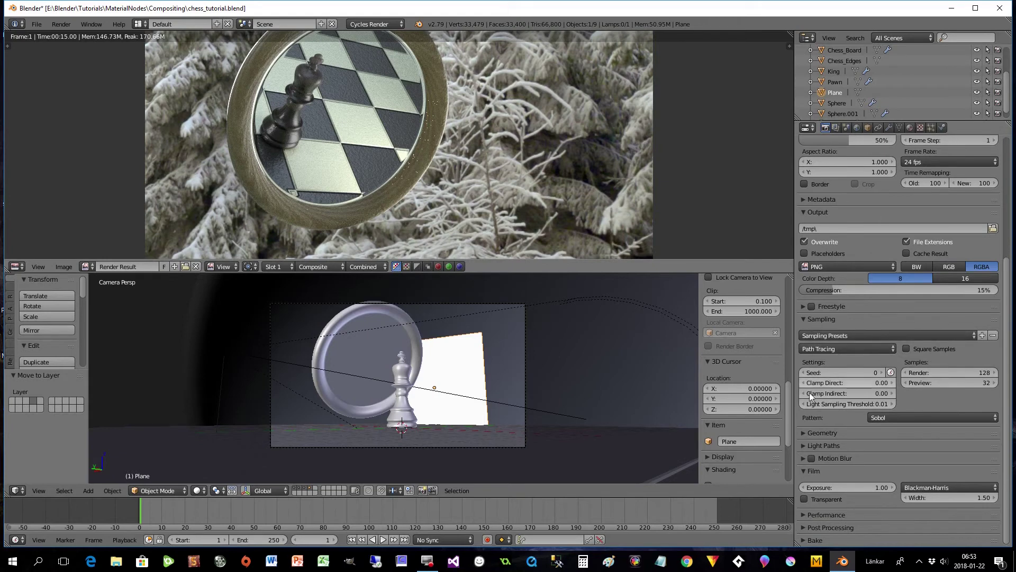
{"action": "left_click", "coordinate": [805, 497]}
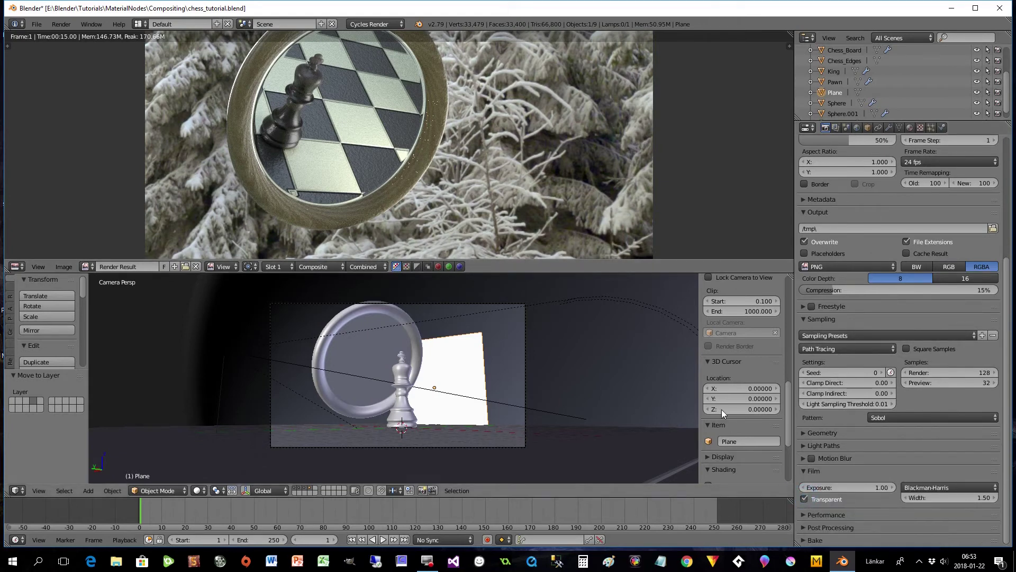
{"action": "scroll", "coordinate": [839, 201], "scroll_direction": "up", "scroll_amount": 8}
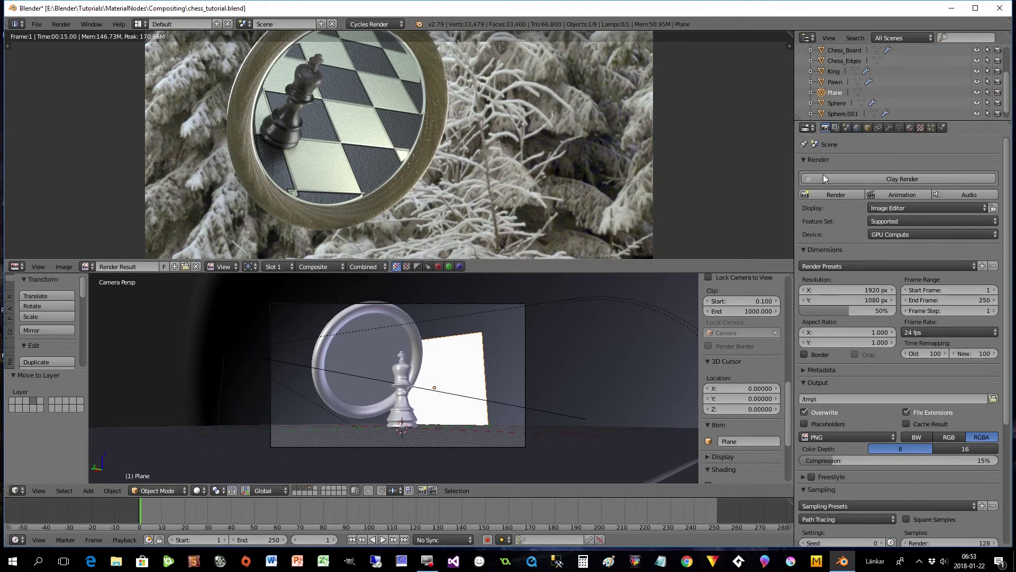
{"action": "left_click", "coordinate": [817, 195]}
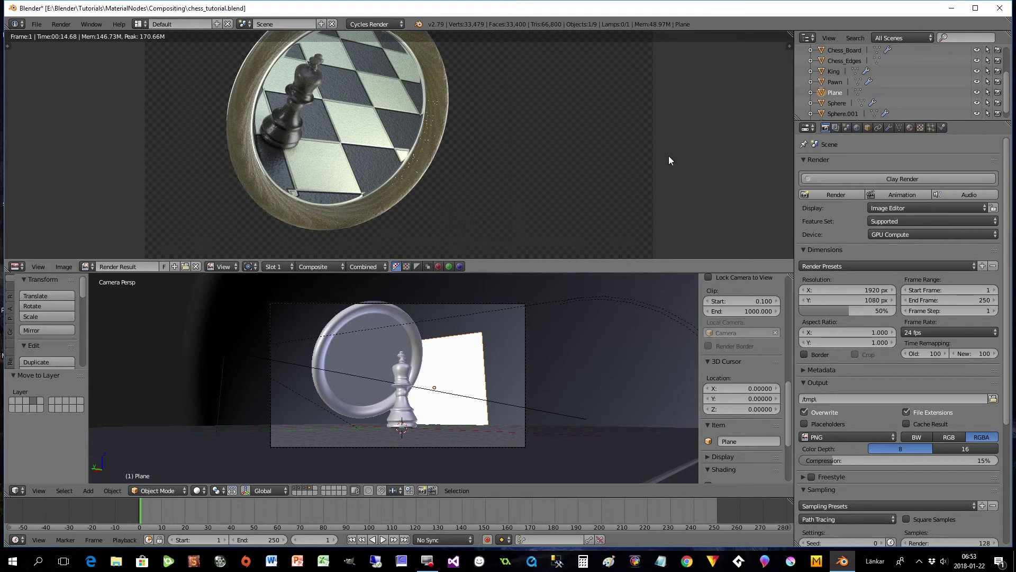
Add a second render layer and name it Board_Pawn.
{"action": "left_click", "coordinate": [835, 128]}
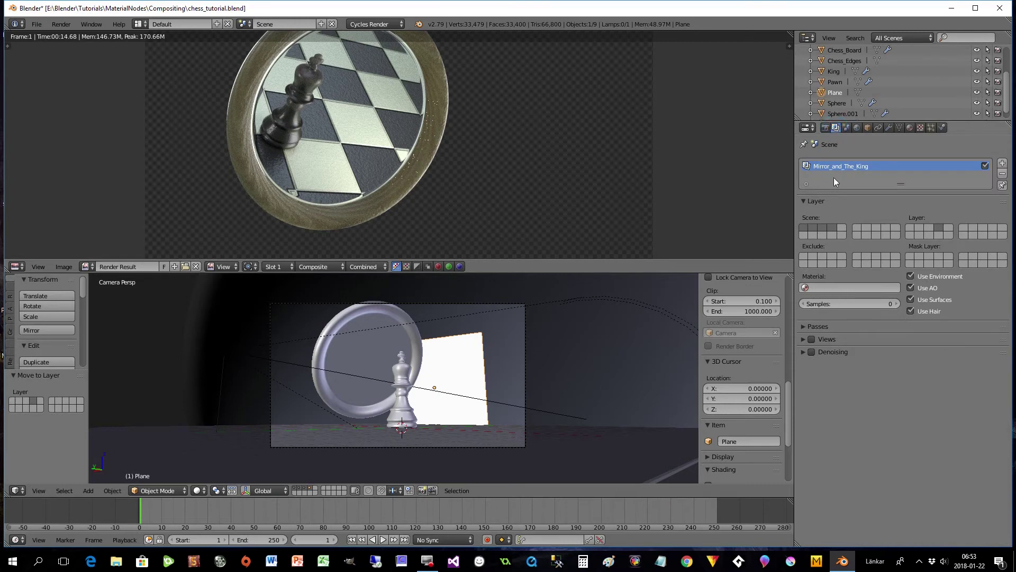
{"action": "left_click", "coordinate": [1002, 163]}
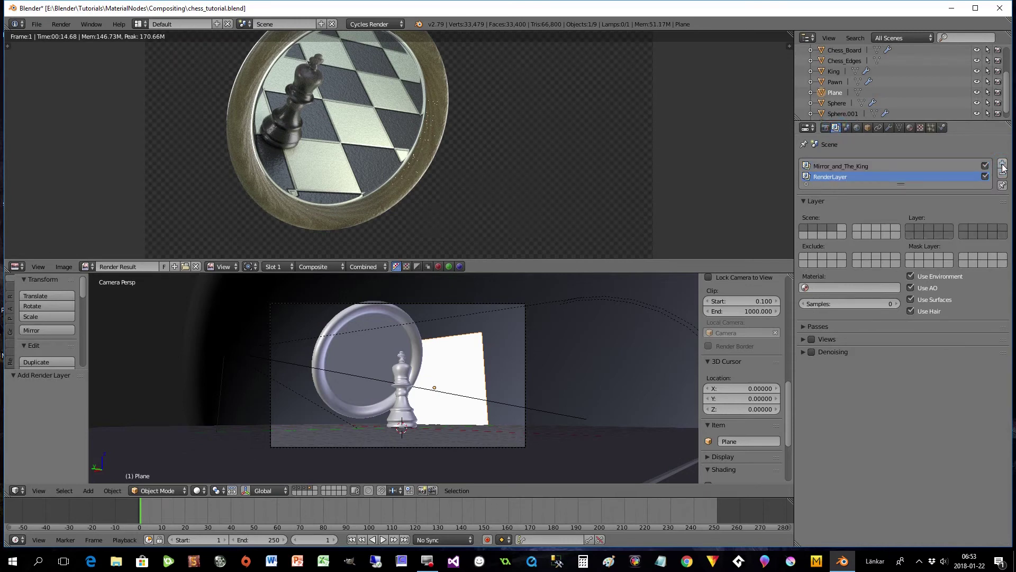
{"action": "double_click", "coordinate": [831, 177]}
{"action": "type", "text": "Board_Pawn"}
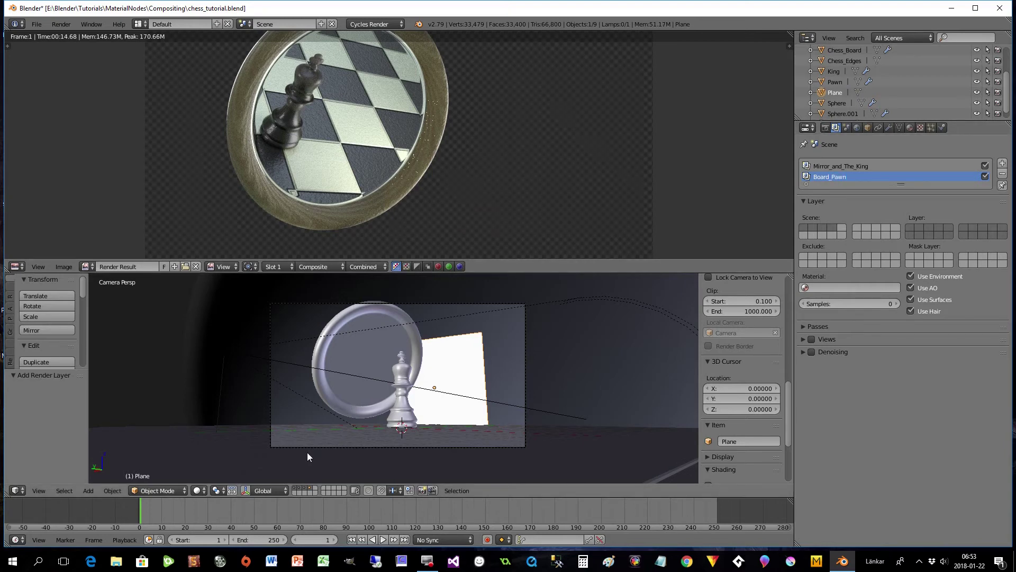
View scene layers 2 and 1 individually and include only layers 1 and 2 in the Board_Pawn render layer.
{"action": "left_click", "coordinate": [294, 489]}
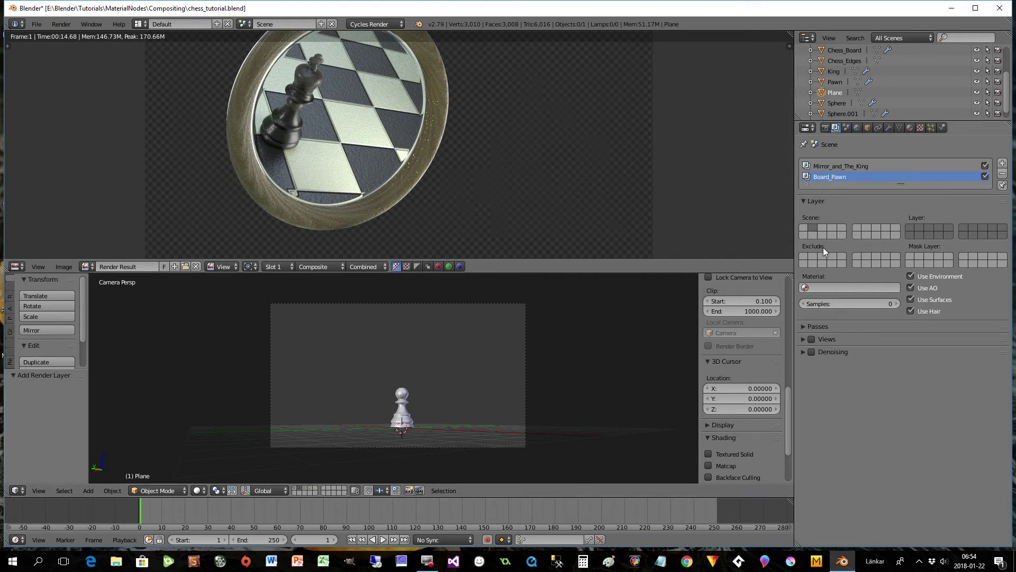
{"action": "left_click", "coordinate": [917, 226]}
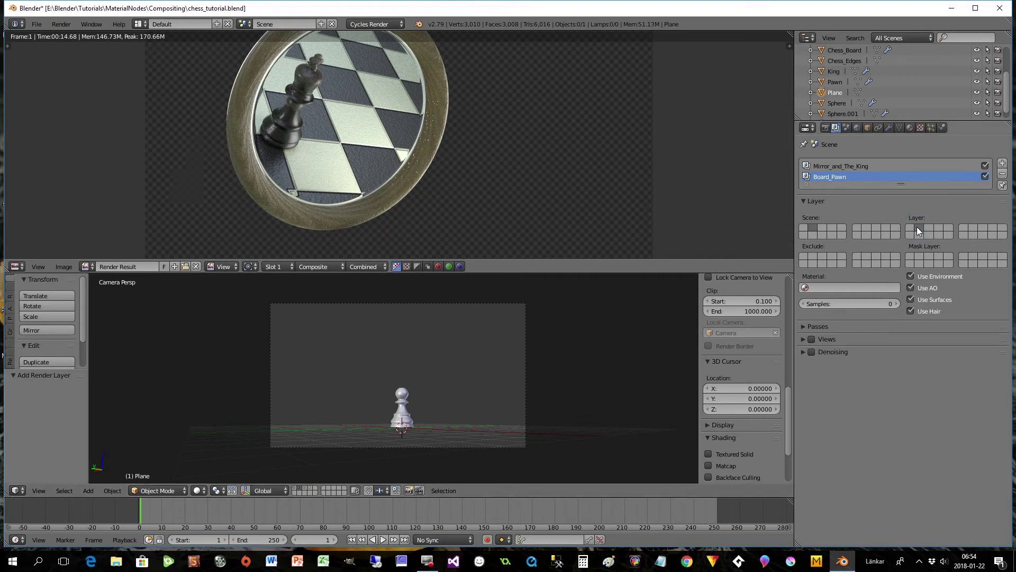
{"action": "left_click", "coordinate": [295, 491]}
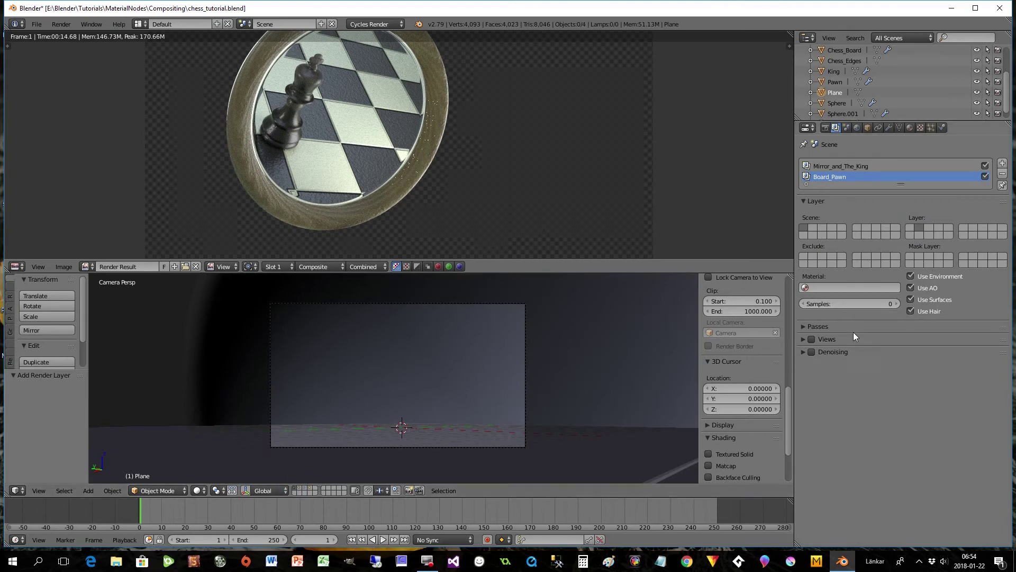
{"action": "left_click", "coordinate": [919, 228], "text": "shift"}
Cancel the render of layer 1 alone, make scene layers 1 to 4 visible together and render both render layers.
{"action": "left_click", "coordinate": [828, 128]}
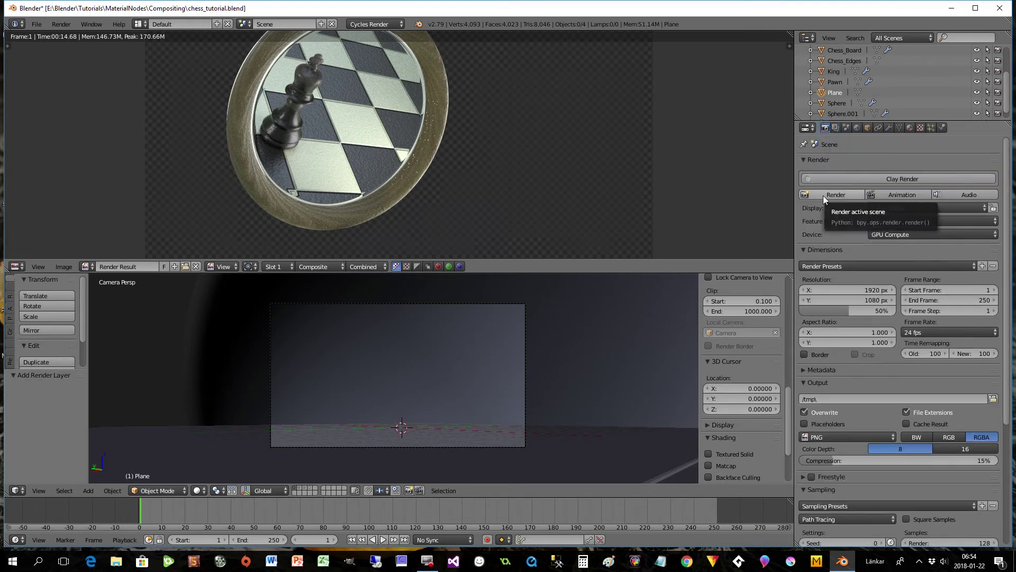
{"action": "left_click", "coordinate": [823, 195]}
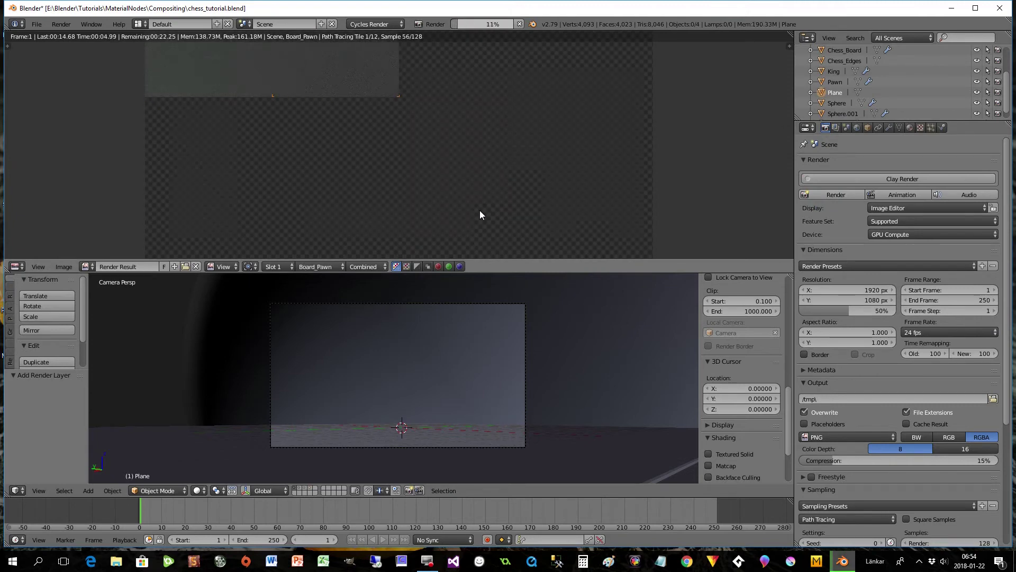
{"action": "left_click", "coordinate": [519, 23]}
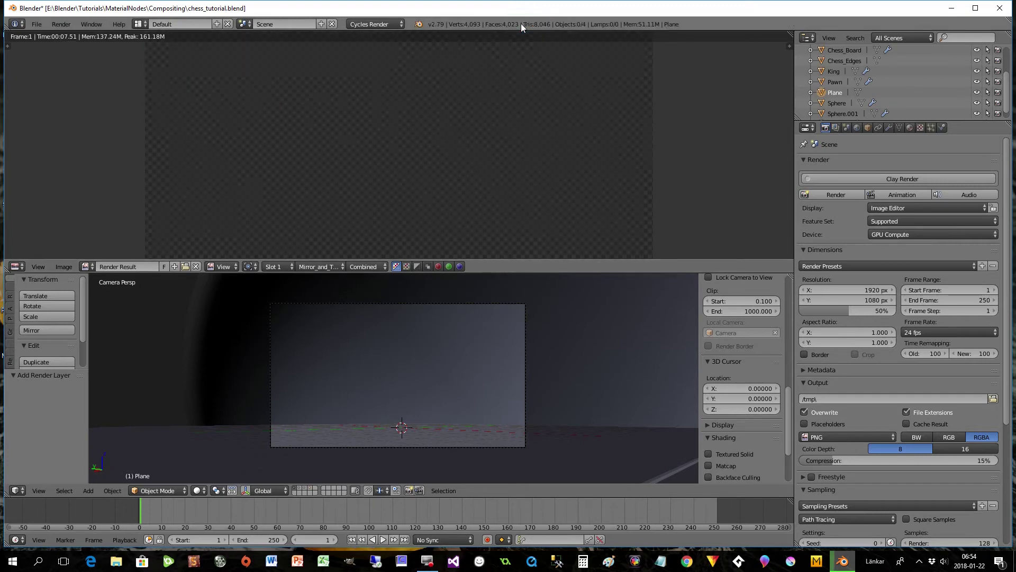
{"action": "left_click", "coordinate": [298, 490]}
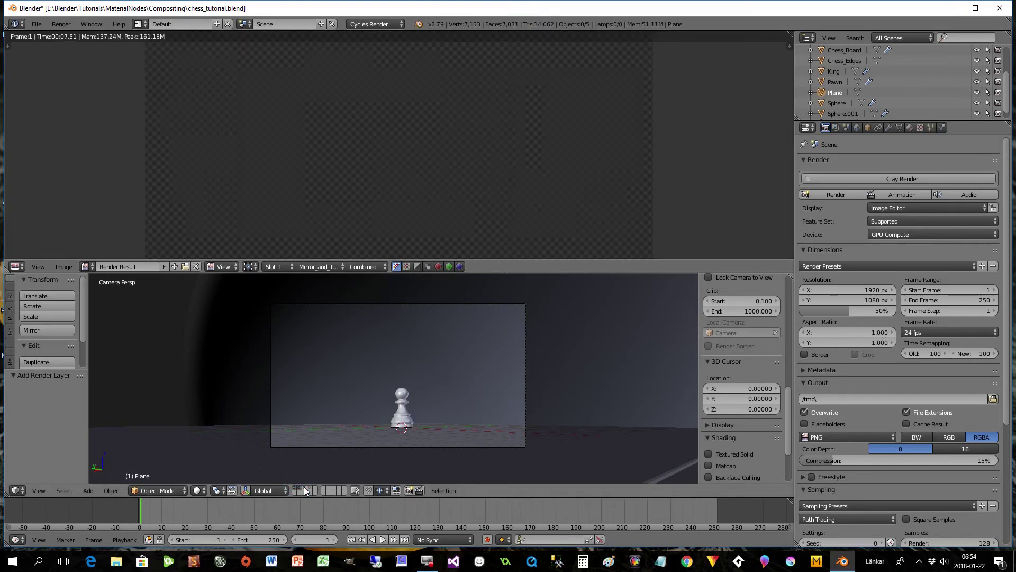
{"action": "left_click", "coordinate": [310, 490]}
{"action": "left_click", "coordinate": [311, 490], "text": "shift"}
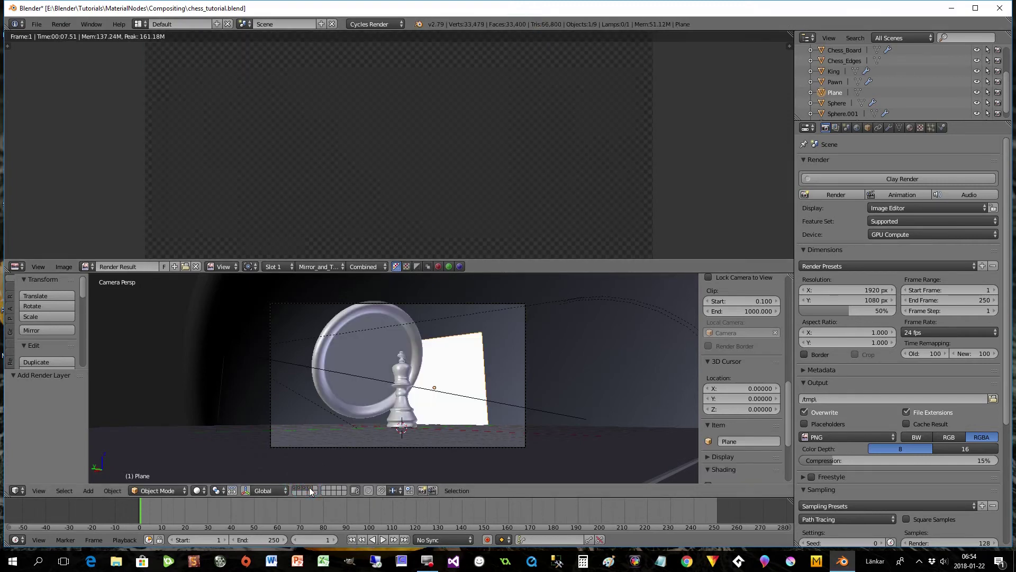
{"action": "left_click", "coordinate": [822, 194]}
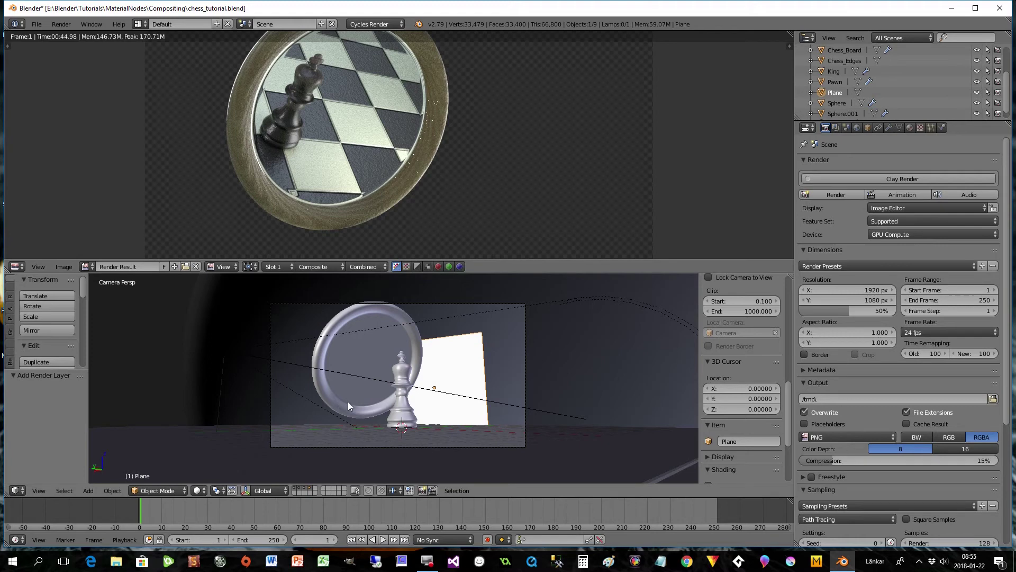
Compare the Board_Pawn, Mirror_and_The_King and Composite layers of the render result, ending on Board_Pawn.
{"action": "left_click", "coordinate": [329, 264]}
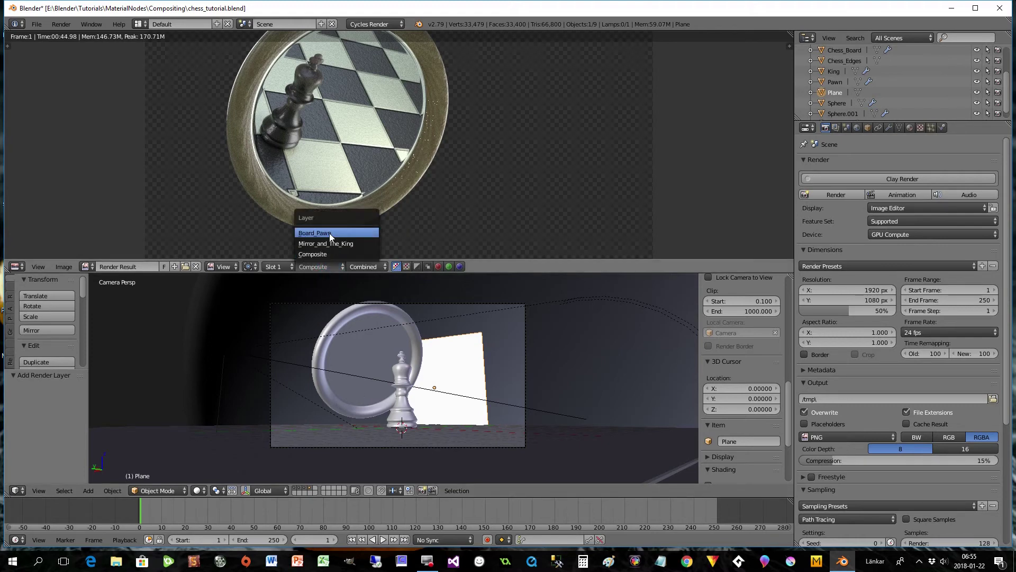
{"action": "left_click", "coordinate": [329, 233]}
{"action": "left_click", "coordinate": [331, 266]}
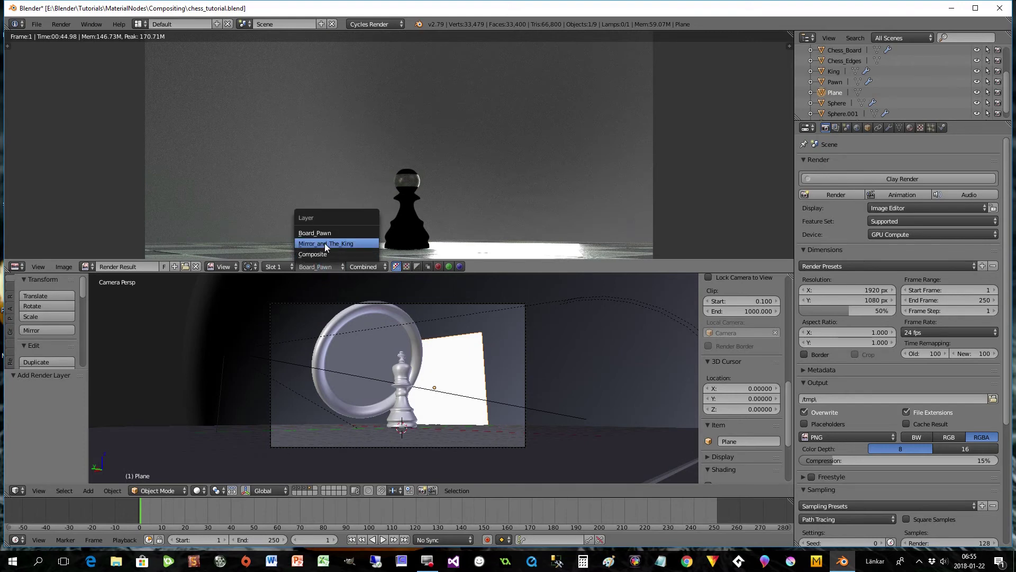
{"action": "left_click", "coordinate": [325, 243]}
{"action": "left_click", "coordinate": [325, 267]}
{"action": "left_click", "coordinate": [325, 254]}
{"action": "left_click", "coordinate": [324, 267]}
{"action": "left_click", "coordinate": [326, 236]}
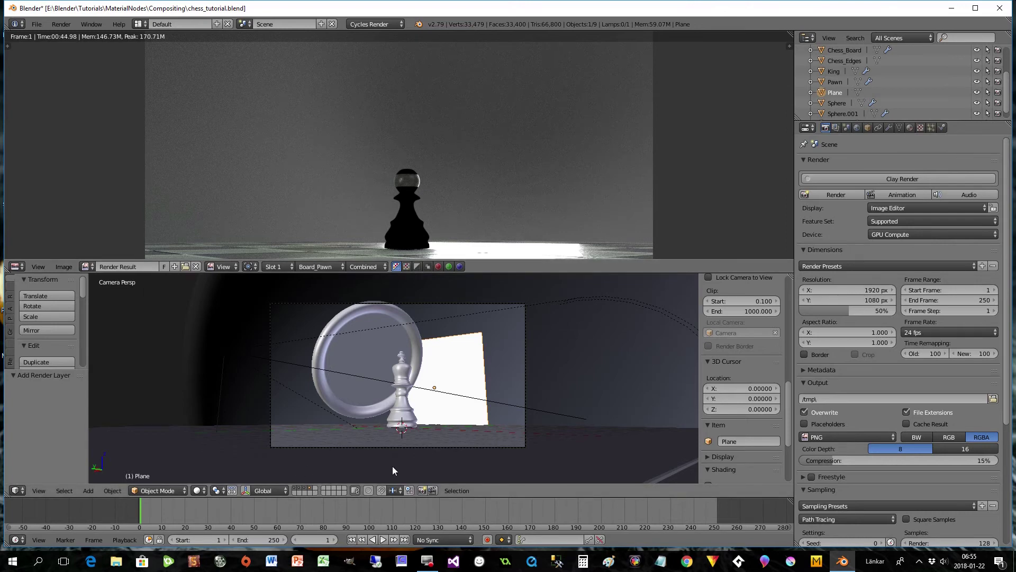
Show only scene layer 3 with the king and exclude layer 3 from the Board_Pawn render layer.
{"action": "scroll", "coordinate": [406, 418], "scroll_direction": "up", "scroll_amount": 6}
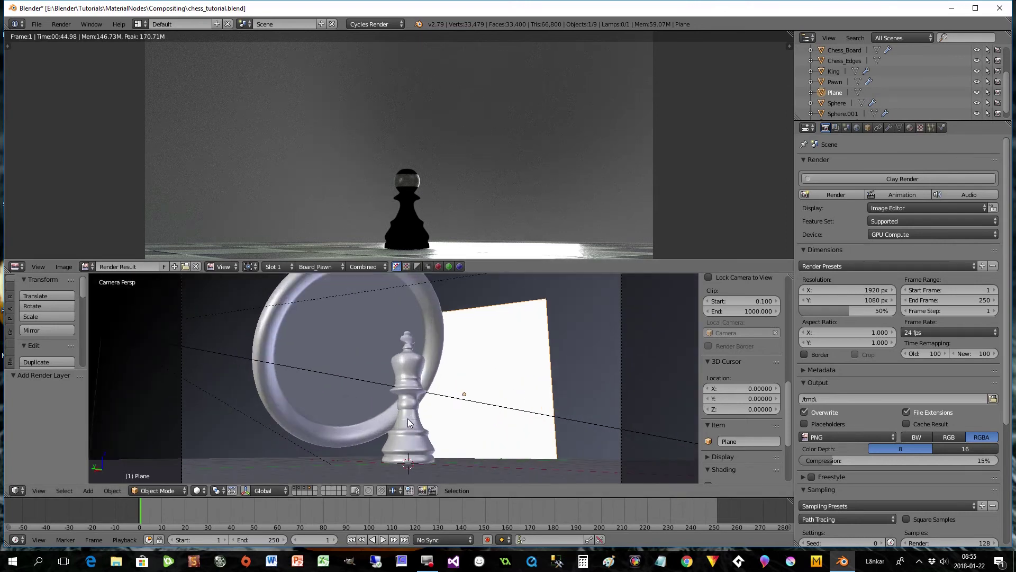
{"action": "middle_click_drag", "start_coordinate": [451, 451], "coordinate": [448, 372], "text": "shift"}
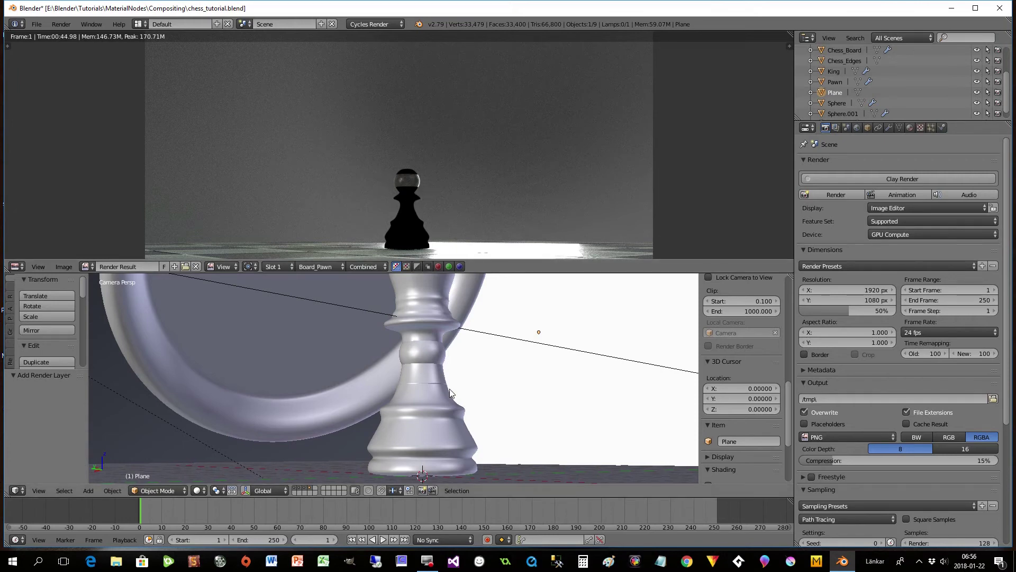
{"action": "middle_click_drag", "start_coordinate": [449, 391], "coordinate": [450, 422], "text": "shift"}
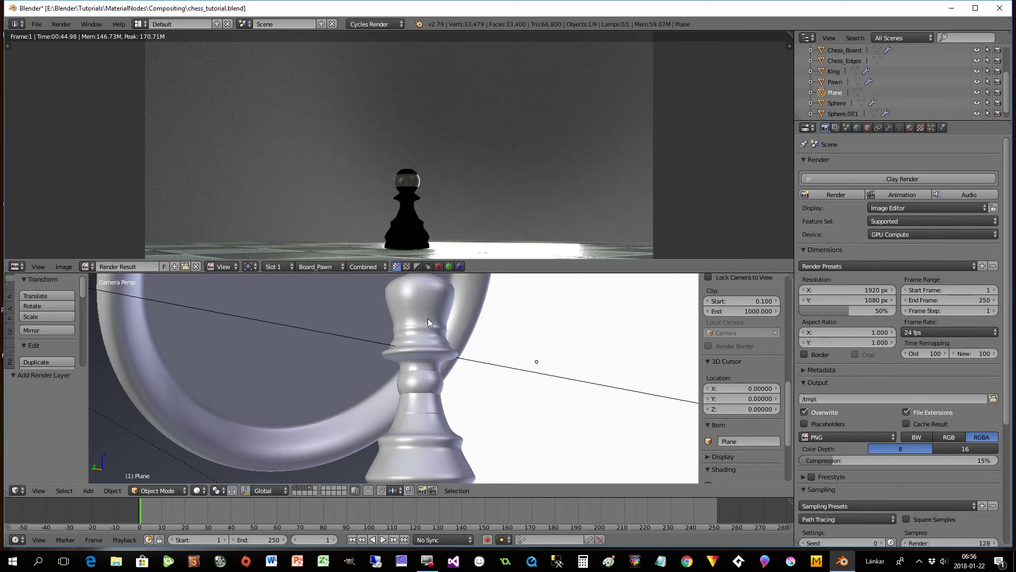
{"action": "left_click", "coordinate": [305, 489]}
{"action": "left_click", "coordinate": [309, 489]}
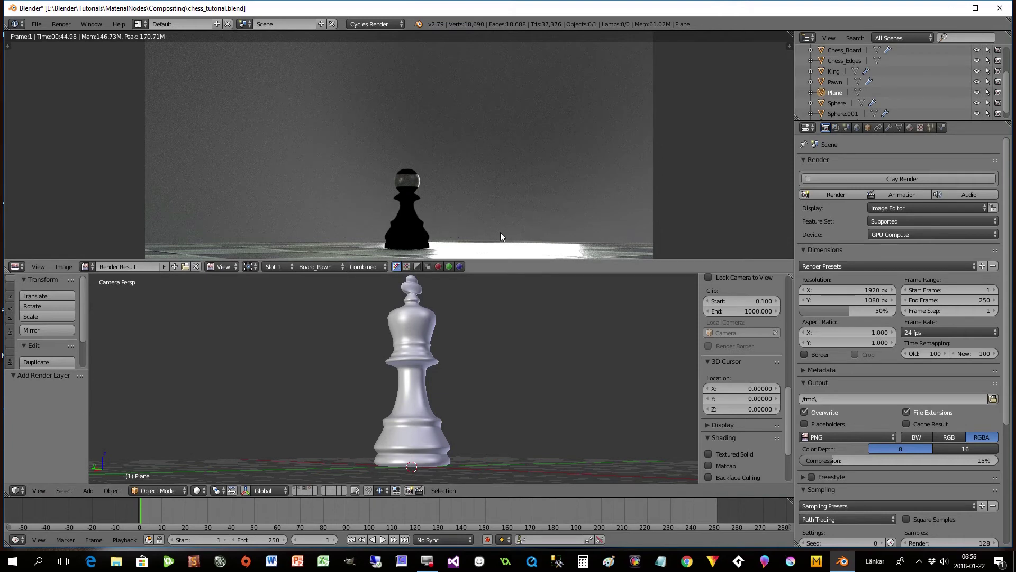
{"action": "left_click", "coordinate": [834, 128]}
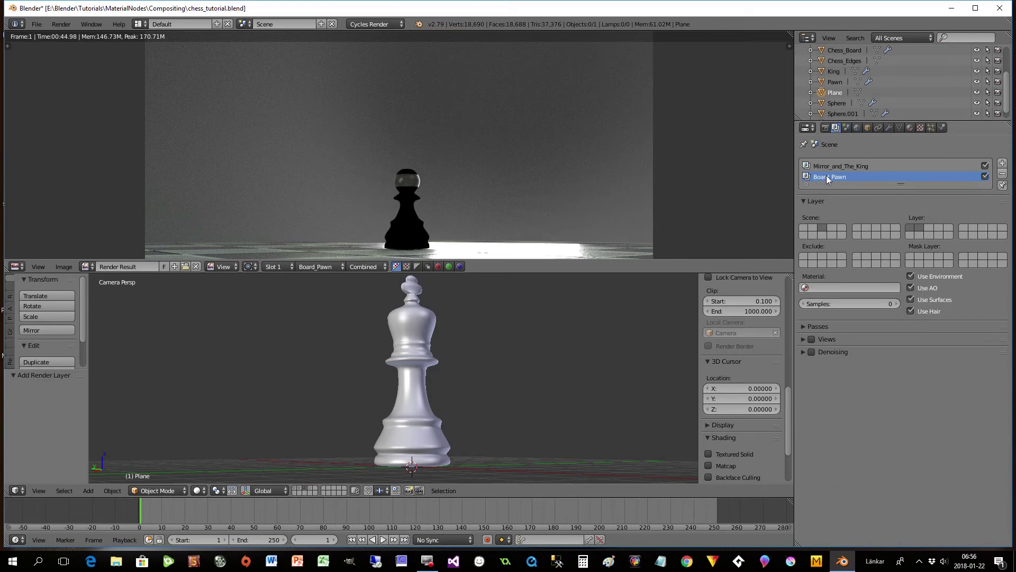
{"action": "left_click", "coordinate": [822, 257]}
{"action": "left_click", "coordinate": [825, 127]}
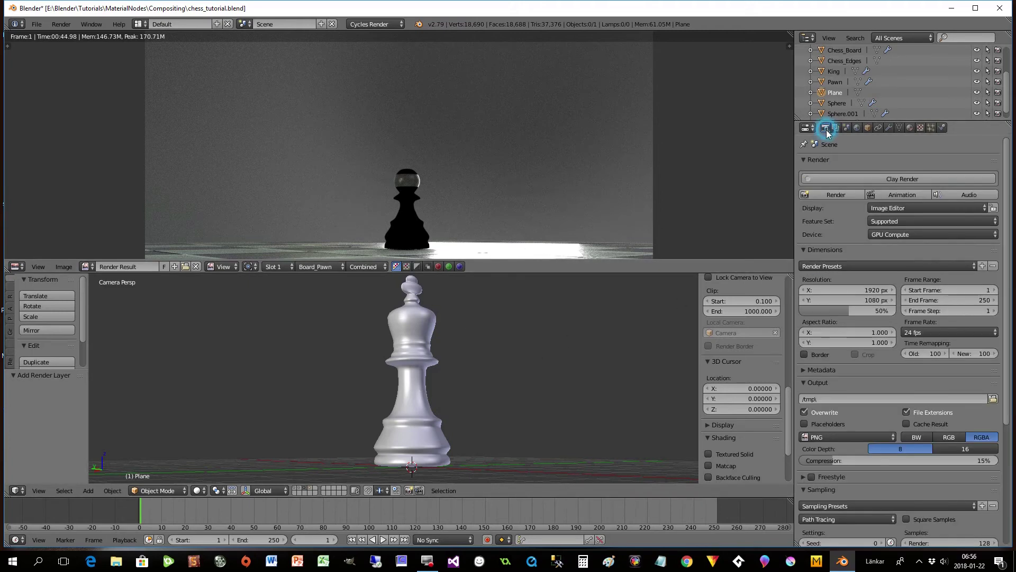
{"action": "left_click", "coordinate": [822, 196]}
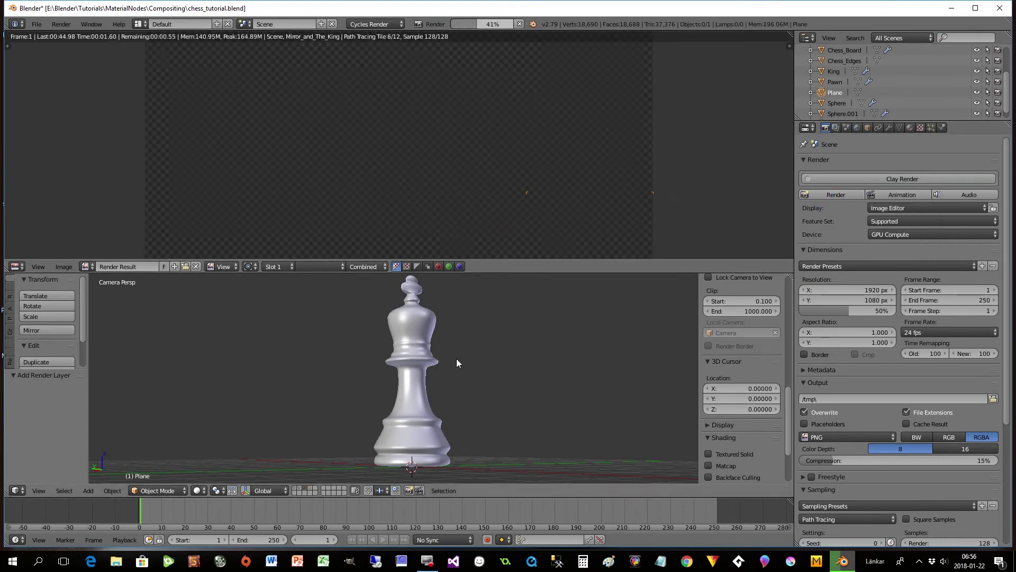
{"action": "key", "text": "Escape"}
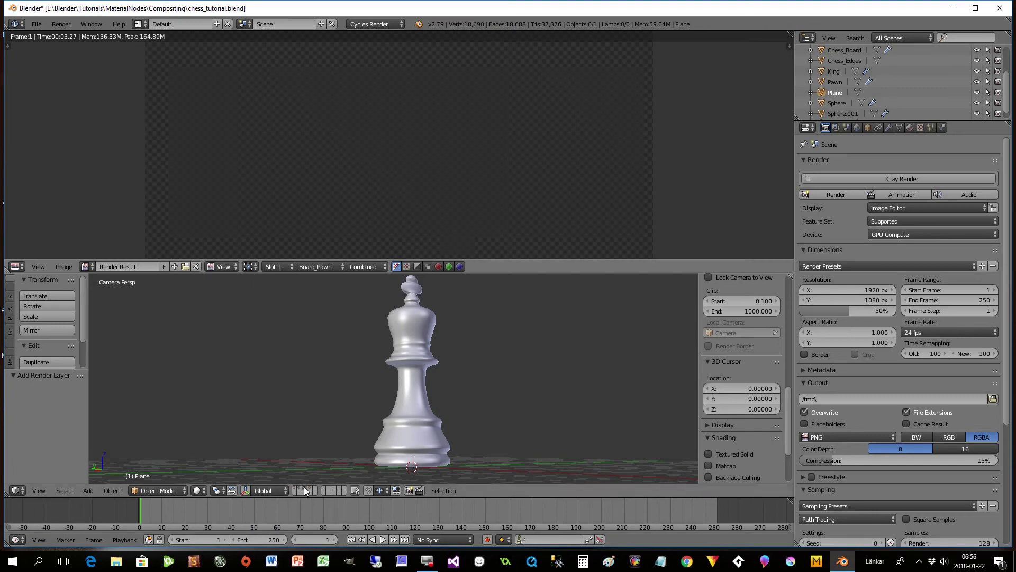
Make scene layers 1 to 4 visible together and render the Mirror_and_The_King and Board_Pawn render layers.
{"action": "left_click", "coordinate": [835, 128]}
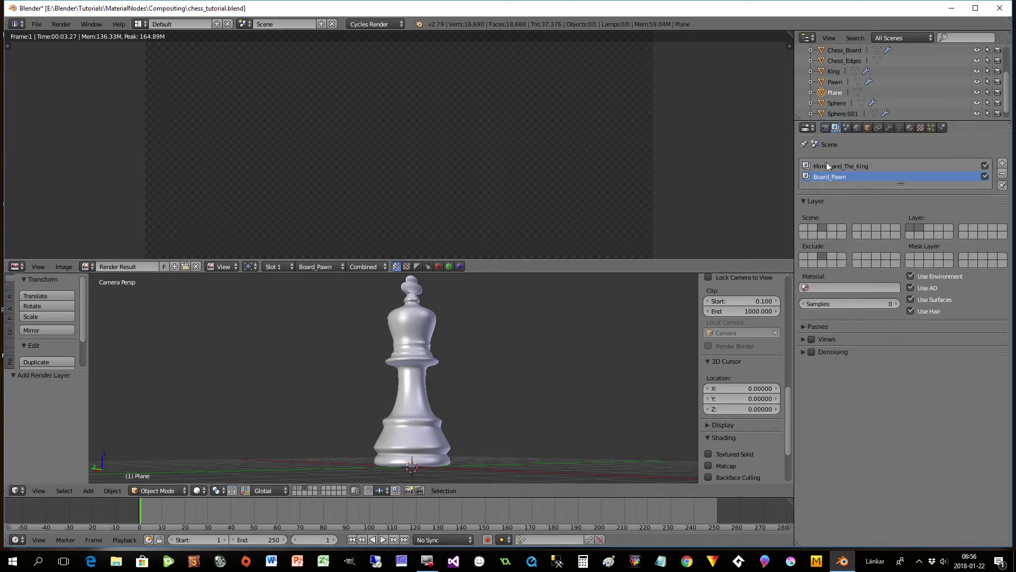
{"action": "left_click", "coordinate": [812, 227], "text": "shift"}
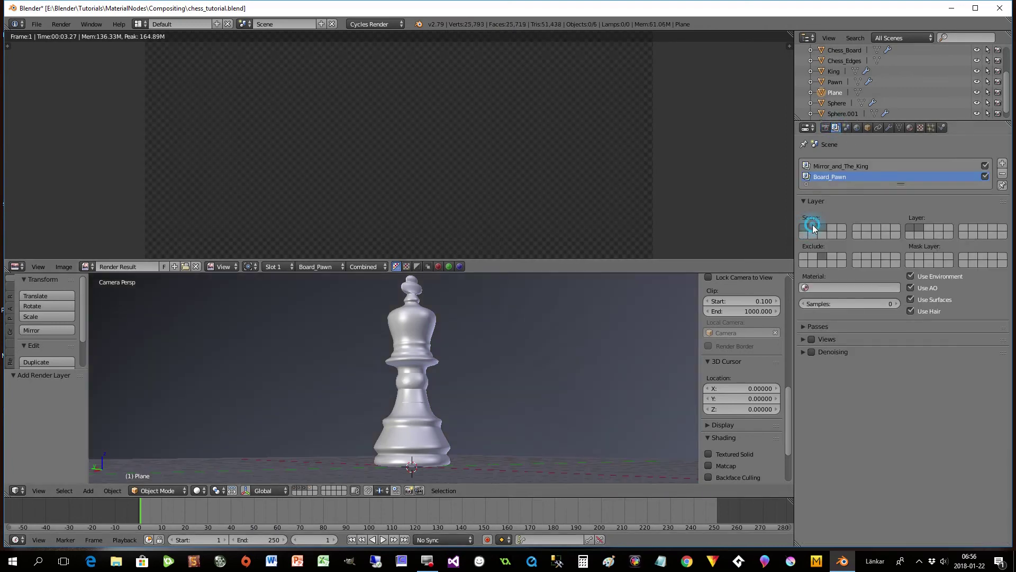
{"action": "left_click", "coordinate": [829, 226], "text": "shift"}
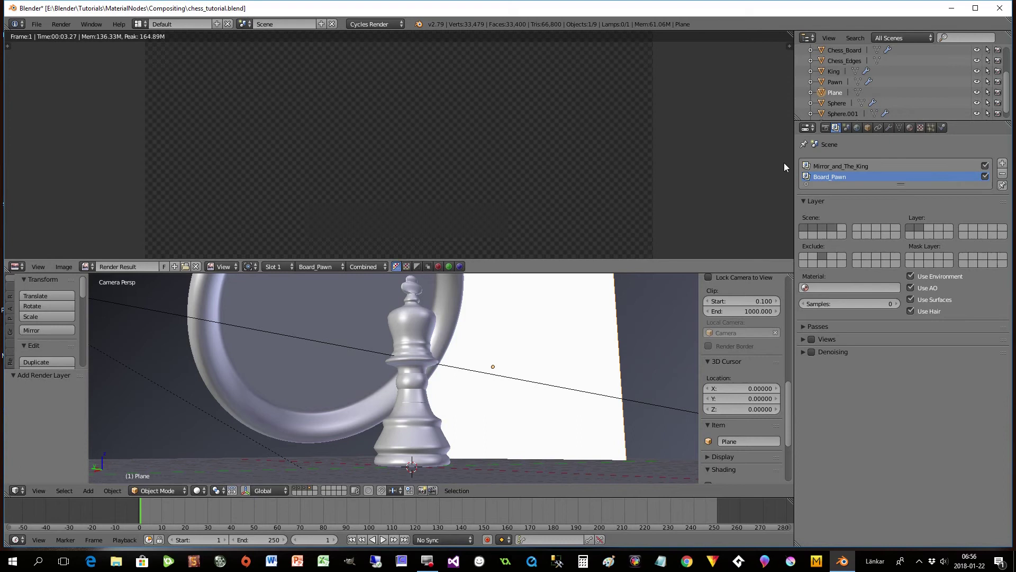
{"action": "left_click", "coordinate": [824, 131]}
{"action": "left_click", "coordinate": [823, 195]}
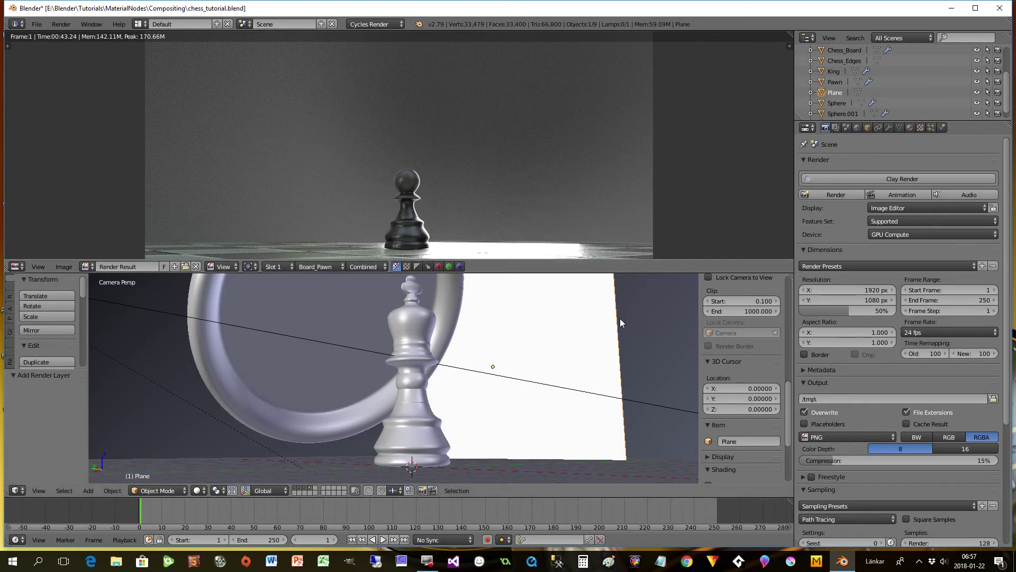
Add a third render layer and name it Only_Pawn.
{"action": "left_click", "coordinate": [835, 128]}
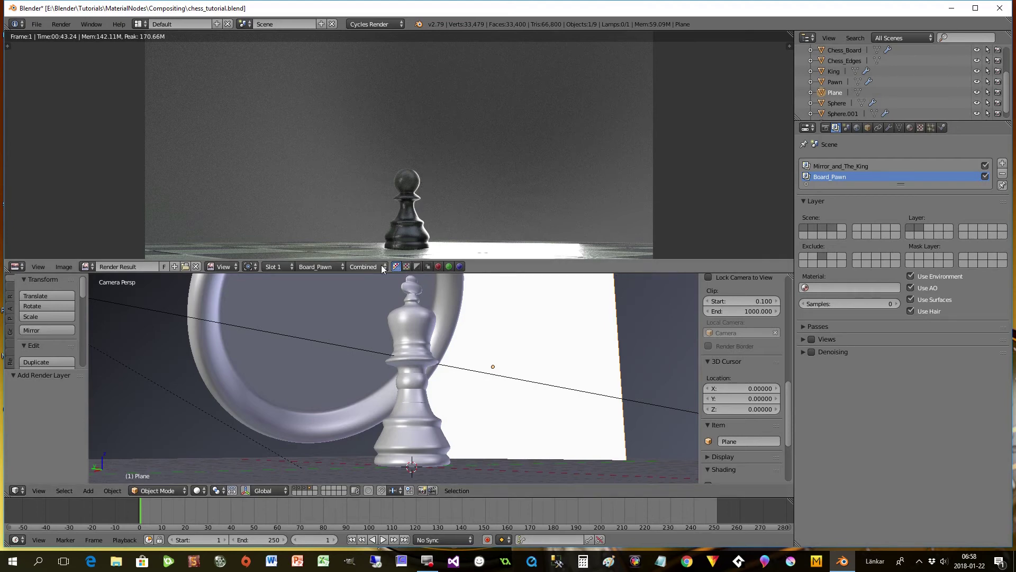
{"action": "left_click", "coordinate": [1002, 163]}
{"action": "double_click", "coordinate": [830, 188]}
{"action": "type", "text": "Only_Pawn"}
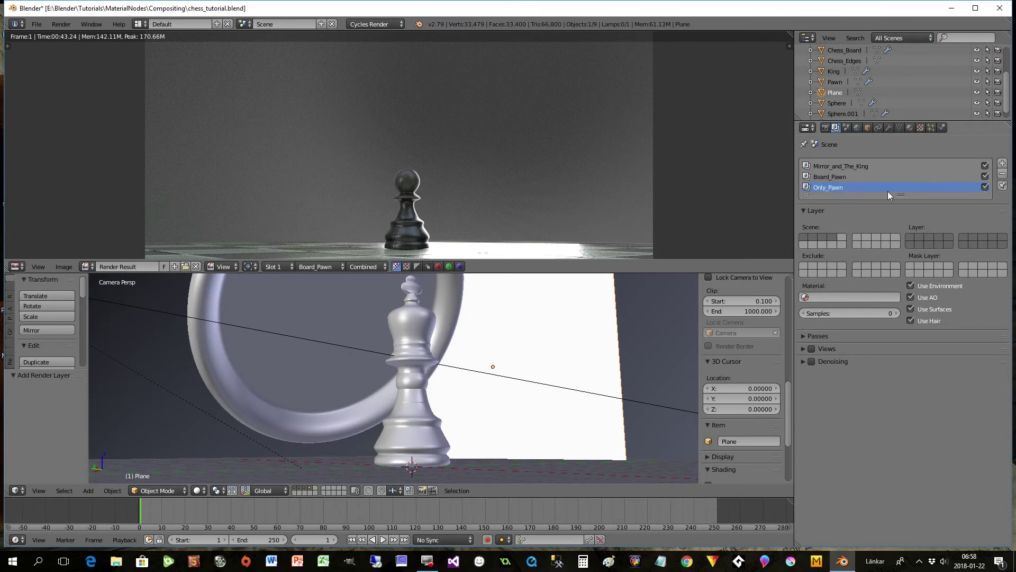
Isolate scene layer 2 with the pawn, include only layer 2 in Only_Pawn and exclude layer 3 from it.
{"action": "left_click", "coordinate": [298, 488]}
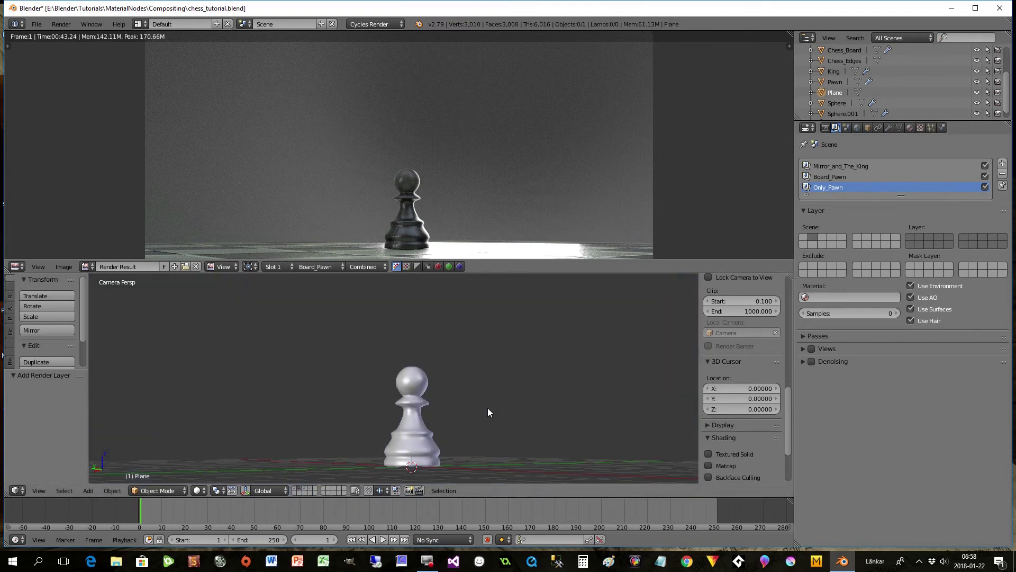
{"action": "left_click", "coordinate": [920, 236]}
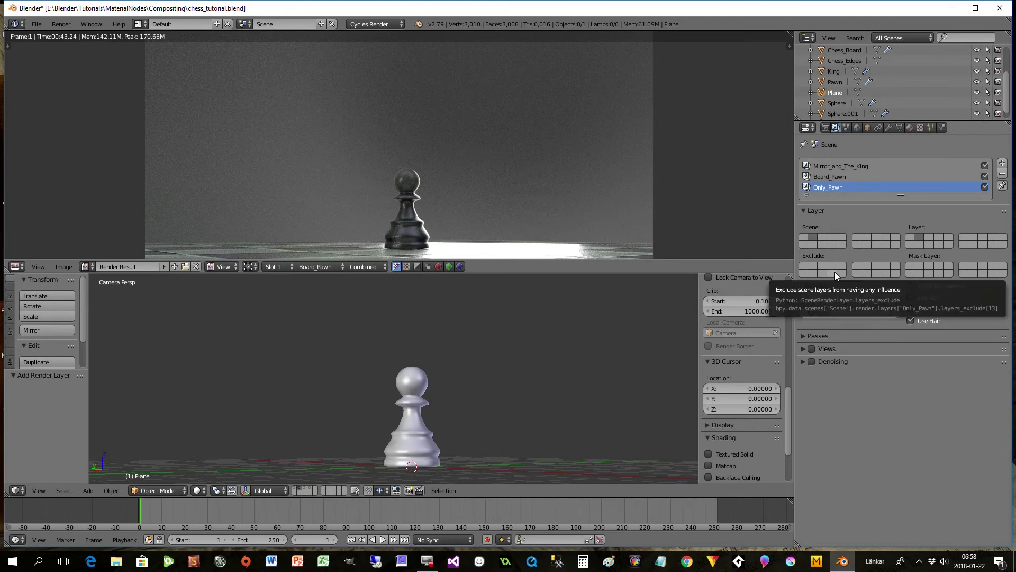
{"action": "left_click", "coordinate": [822, 267]}
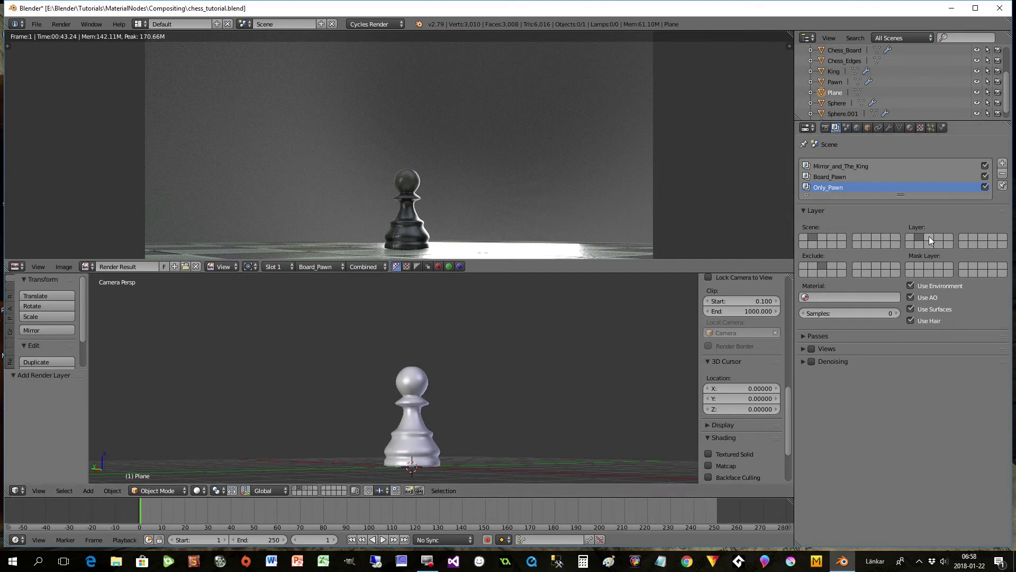
{"action": "left_click", "coordinate": [821, 269]}
Make scene layers 1 to 4 visible again and render all three render layers.
{"action": "left_click", "coordinate": [808, 240]}
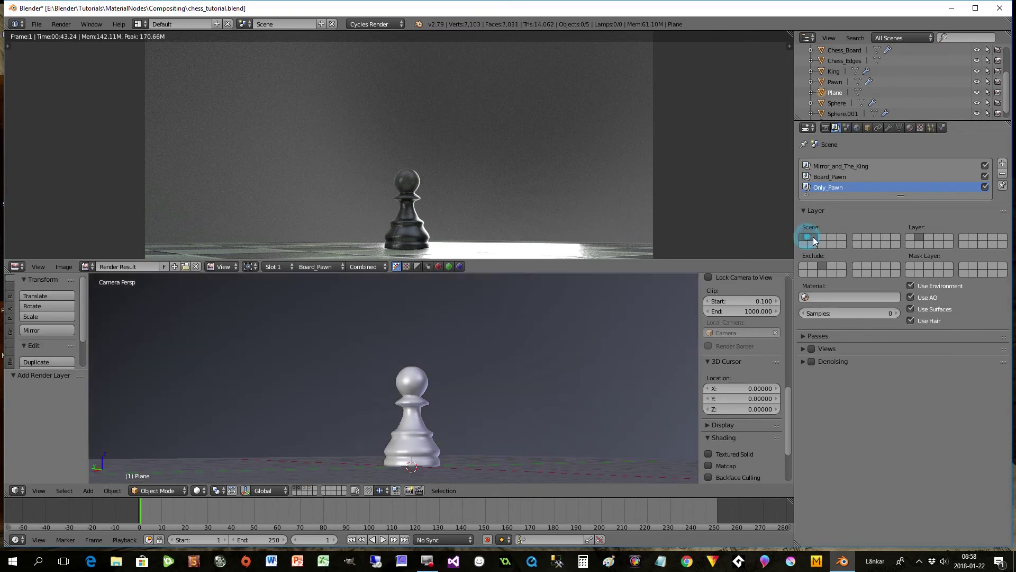
{"action": "left_click", "coordinate": [825, 238]}
{"action": "left_click", "coordinate": [831, 238], "text": "shift"}
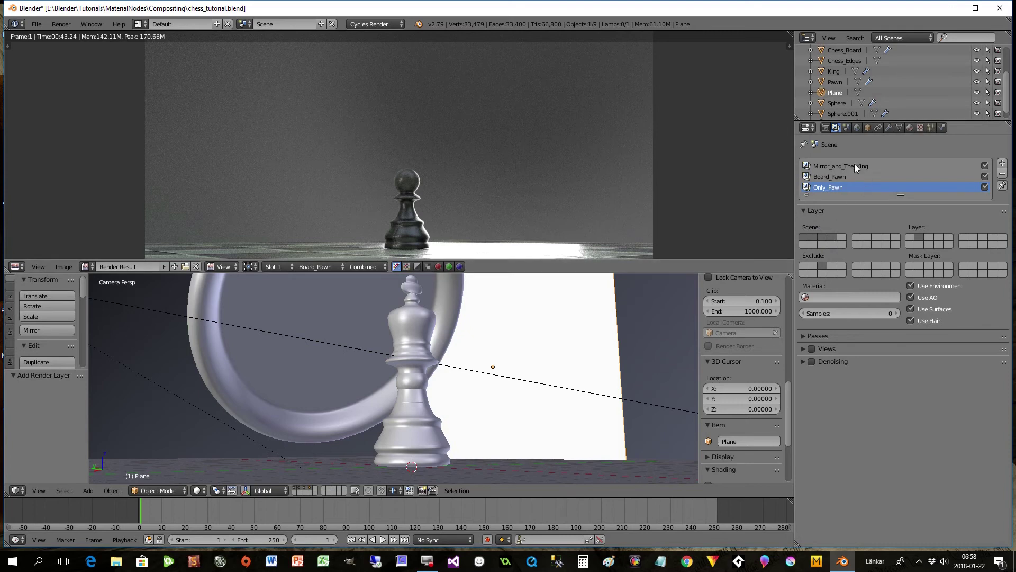
{"action": "left_click", "coordinate": [825, 128]}
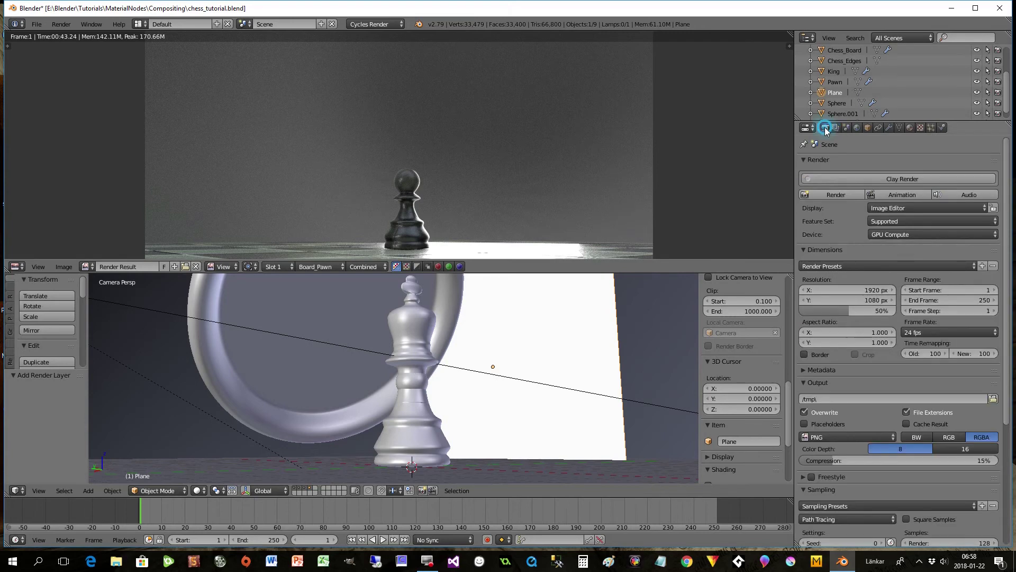
{"action": "left_click", "coordinate": [830, 193]}
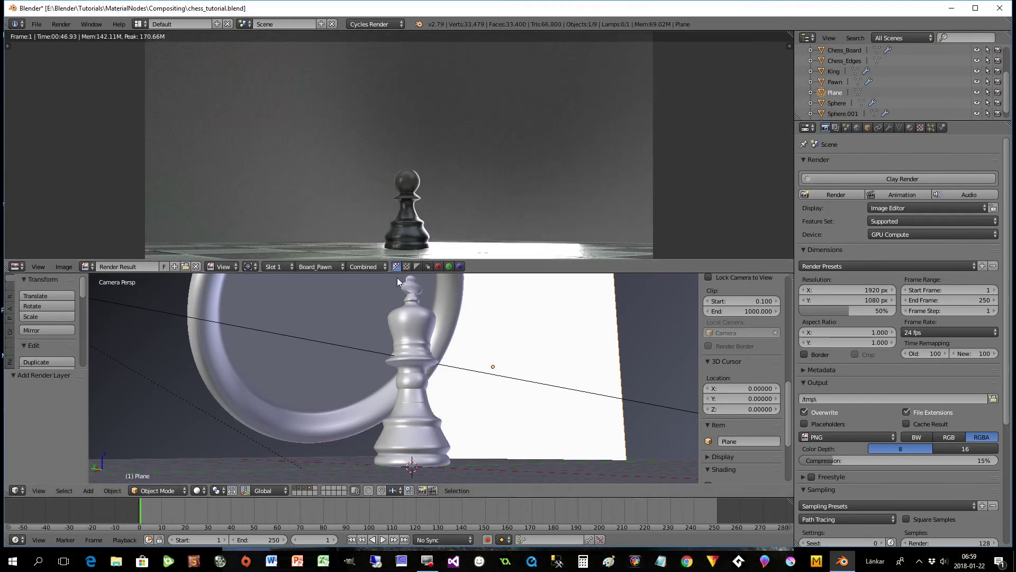
Display the Only_Pawn layer of the render result and review its render layer settings.
{"action": "left_click", "coordinate": [360, 266]}
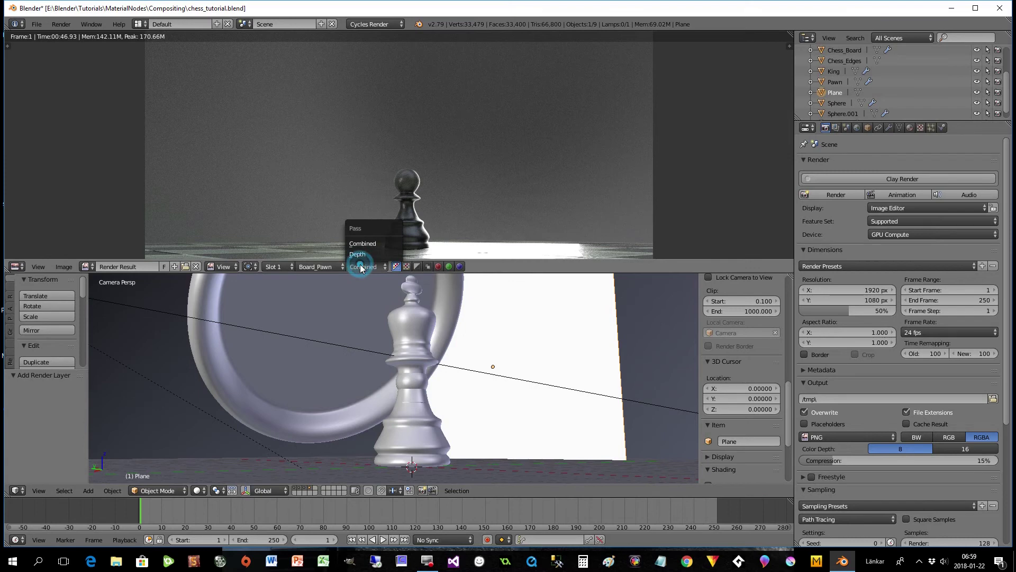
{"action": "left_click", "coordinate": [329, 267]}
{"action": "left_click", "coordinate": [332, 221]}
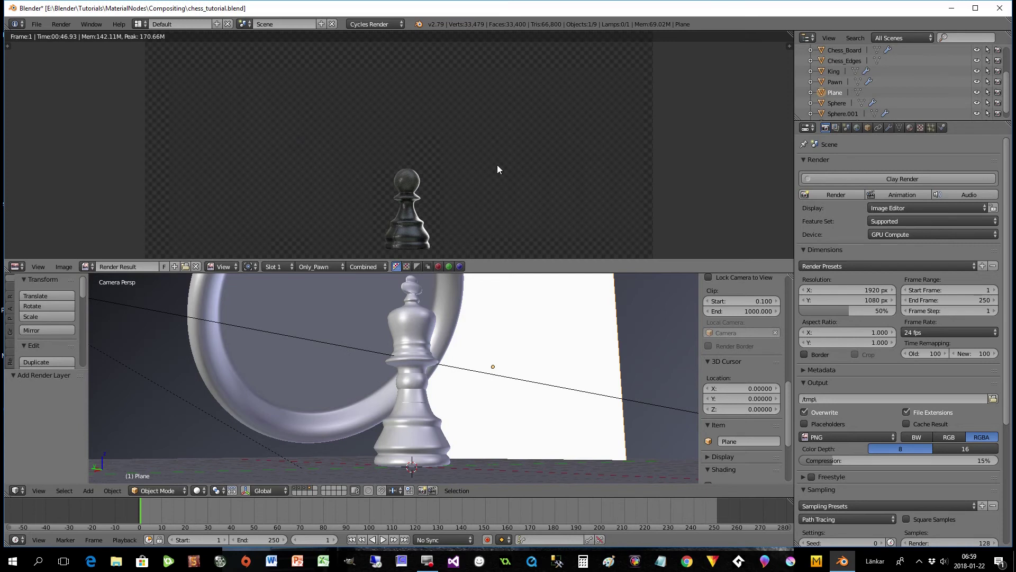
{"action": "left_click", "coordinate": [834, 128]}
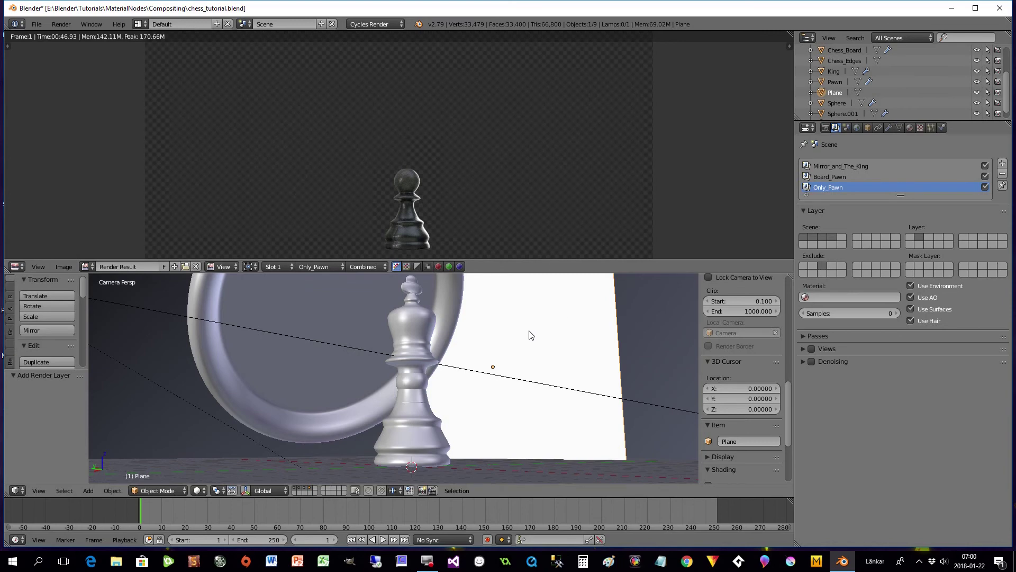
{"action": "scroll", "coordinate": [531, 334], "scroll_direction": "down", "scroll_amount": 1}
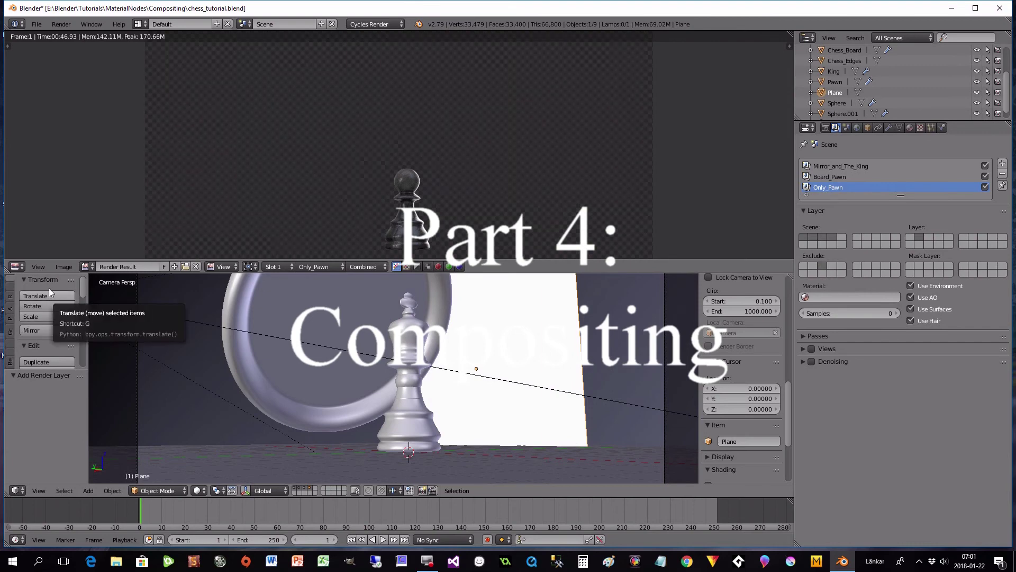
Turn the render result area into a Node Editor showing the compositing nodes.
{"action": "left_click", "coordinate": [15, 266]}
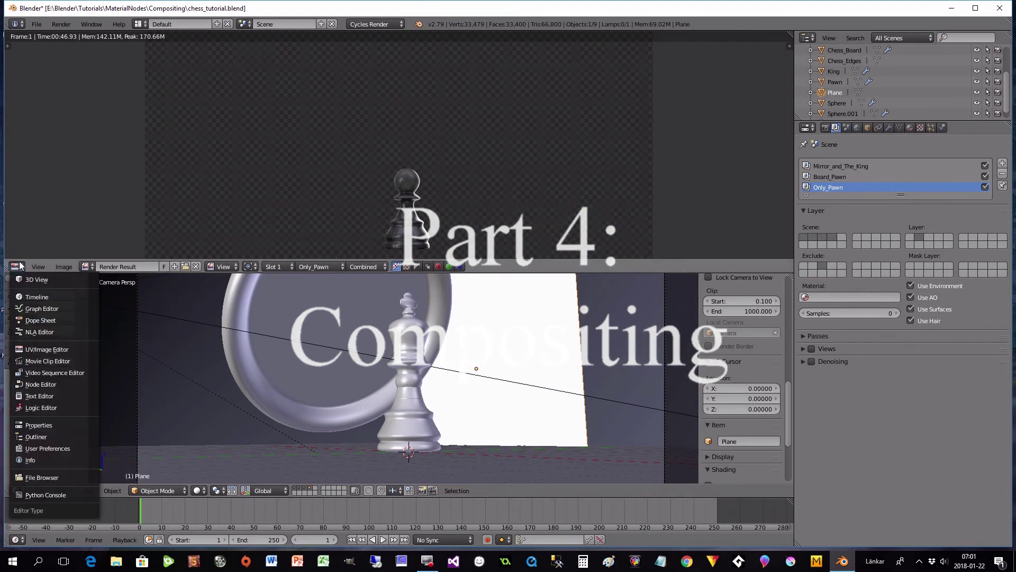
{"action": "left_click", "coordinate": [37, 382]}
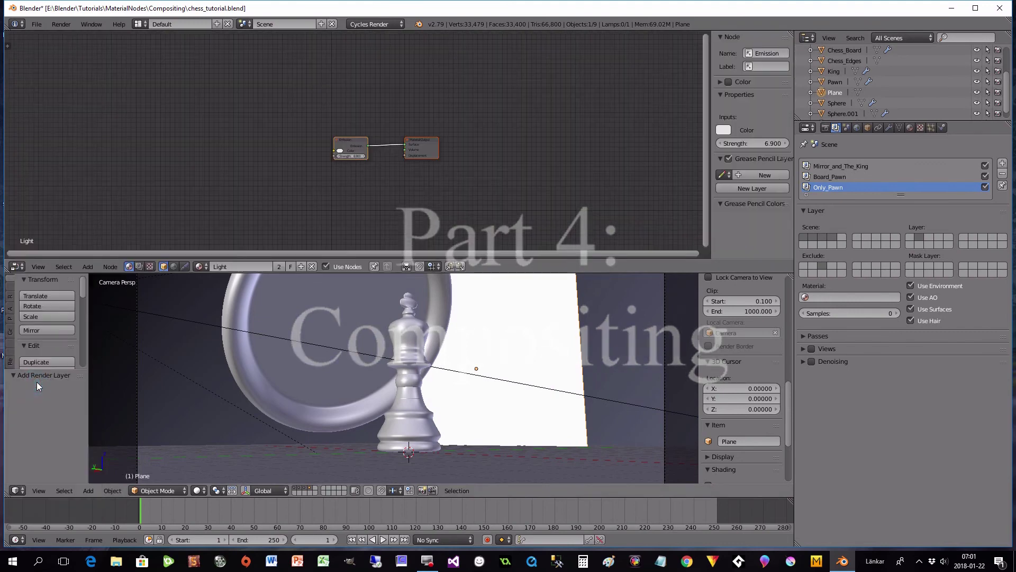
{"action": "left_click", "coordinate": [139, 267]}
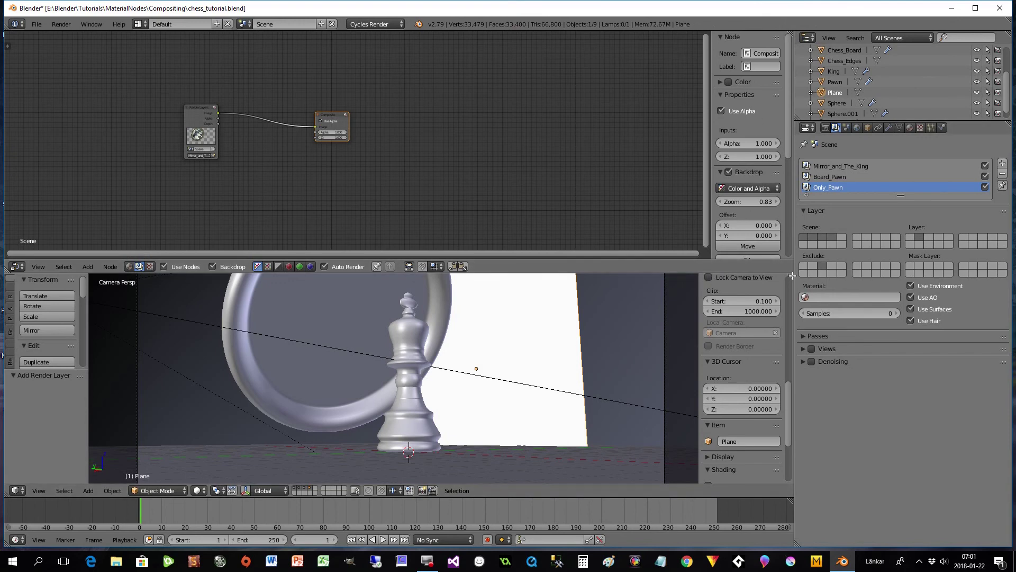
Merge the node editor area into the 3D view area and turn the enlarged area into a Node Editor.
{"action": "left_click_drag", "start_coordinate": [792, 276], "coordinate": [777, 165]}
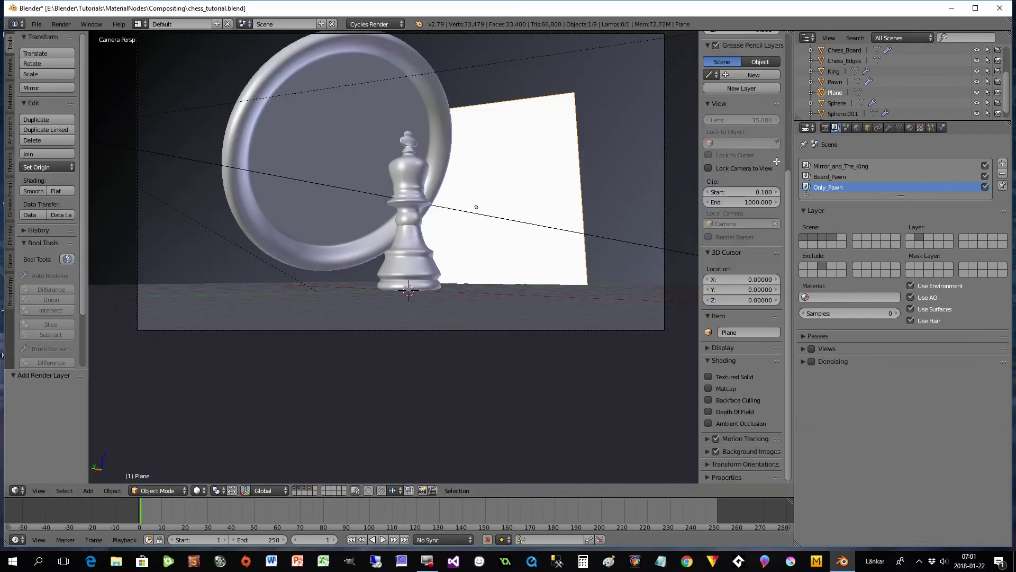
{"action": "left_click", "coordinate": [17, 490]}
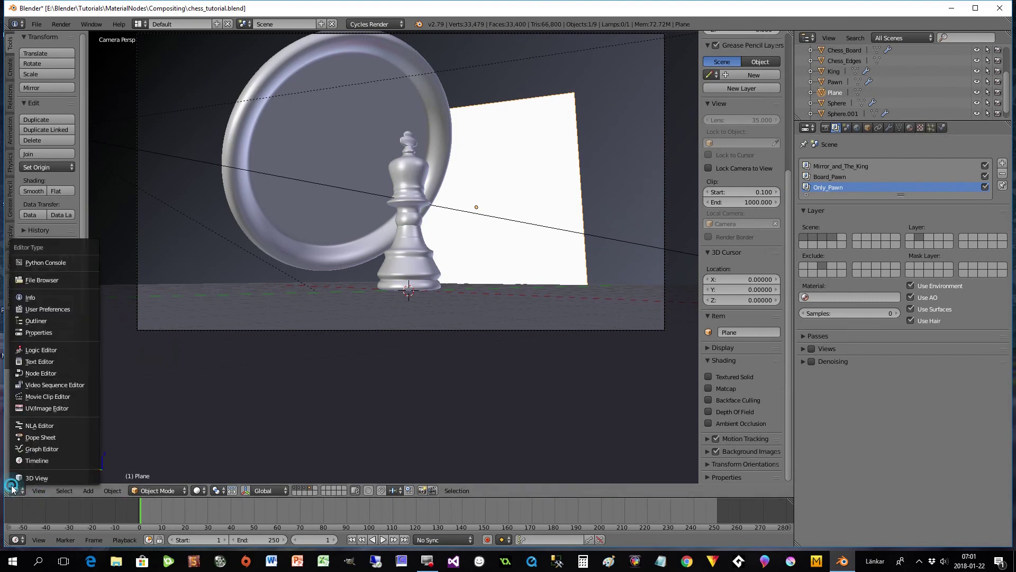
{"action": "left_click", "coordinate": [40, 373]}
Move the Light material's Material Output and Emission nodes further up in the node area.
{"action": "scroll", "coordinate": [351, 338], "scroll_direction": "down", "scroll_amount": 2}
{"action": "left_click_drag", "start_coordinate": [376, 240], "coordinate": [421, 186]}
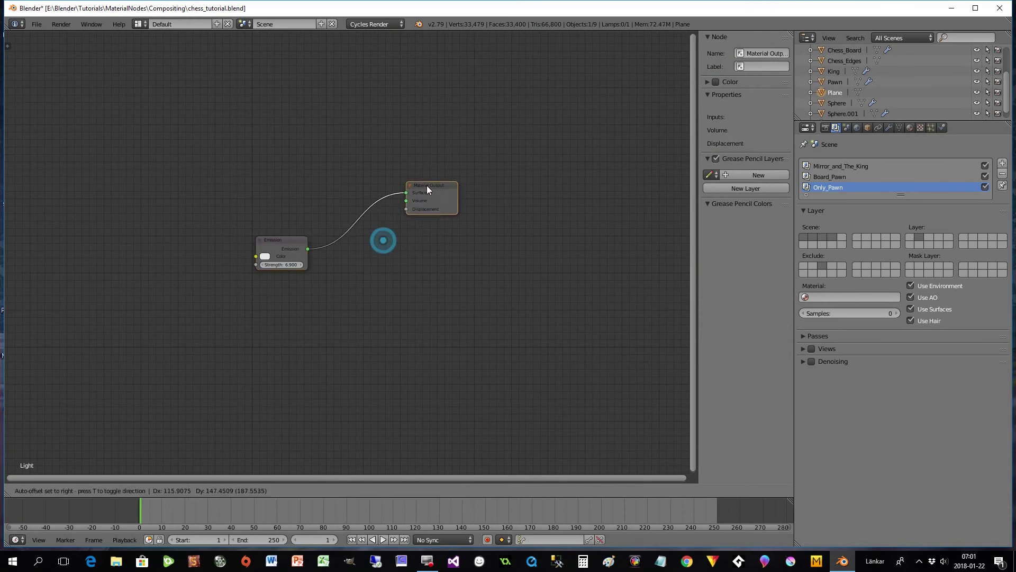
{"action": "left_click_drag", "start_coordinate": [293, 245], "coordinate": [311, 200]}
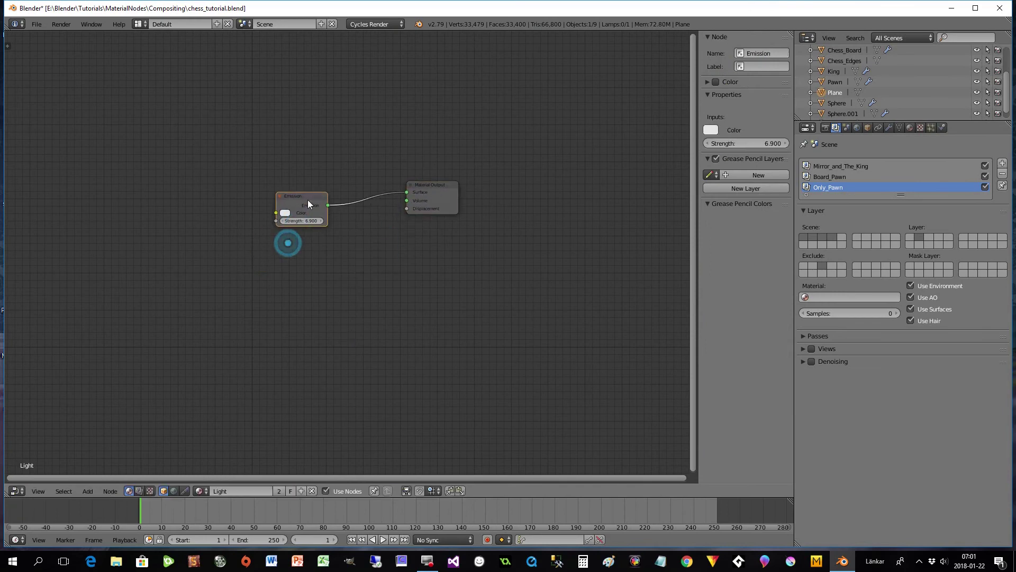
Show the scene's compositing nodes and enable Backdrop and Auto Render.
{"action": "left_click", "coordinate": [138, 491]}
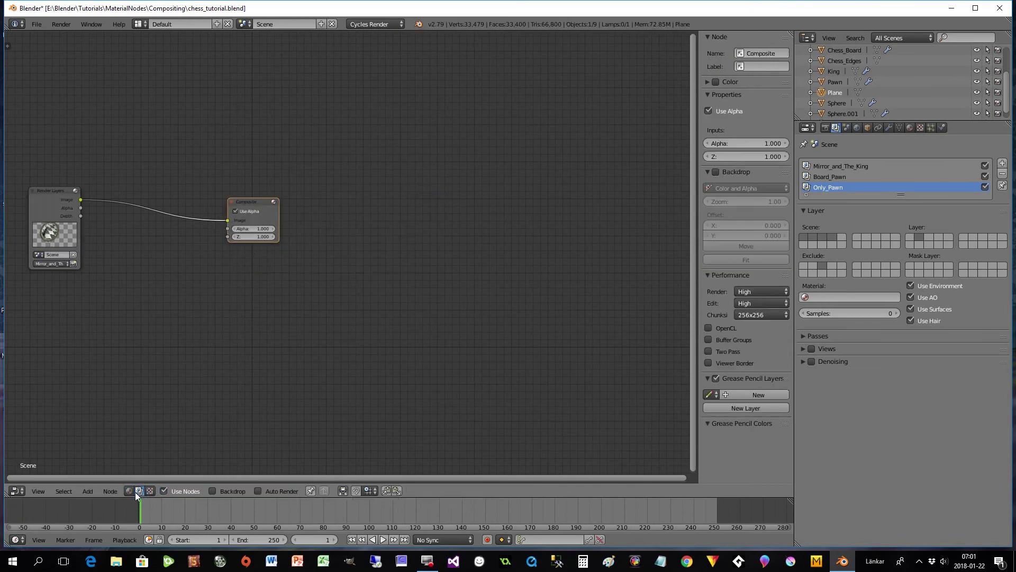
{"action": "left_click", "coordinate": [212, 491]}
{"action": "left_click", "coordinate": [327, 491]}
Reposition the Composite and Render Layers nodes and place two duplicates of the Render Layers node below the original.
{"action": "left_click_drag", "start_coordinate": [256, 202], "coordinate": [454, 147]}
{"action": "left_click_drag", "start_coordinate": [58, 219], "coordinate": [205, 128]}
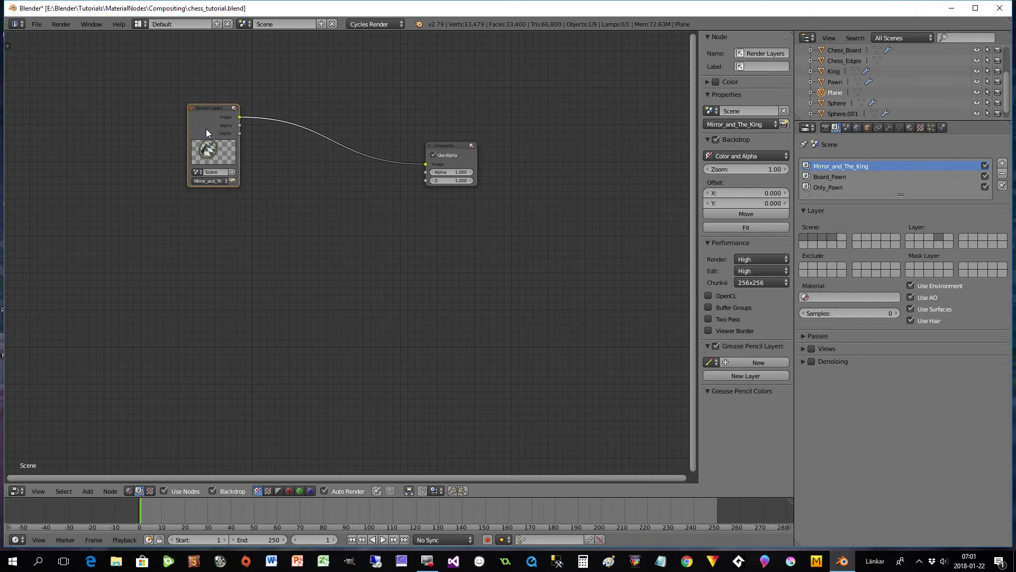
{"action": "key", "text": "shift+d"}
{"action": "left_click", "coordinate": [205, 228]}
{"action": "key", "text": "shift+d"}
{"action": "left_click", "coordinate": [199, 331]}
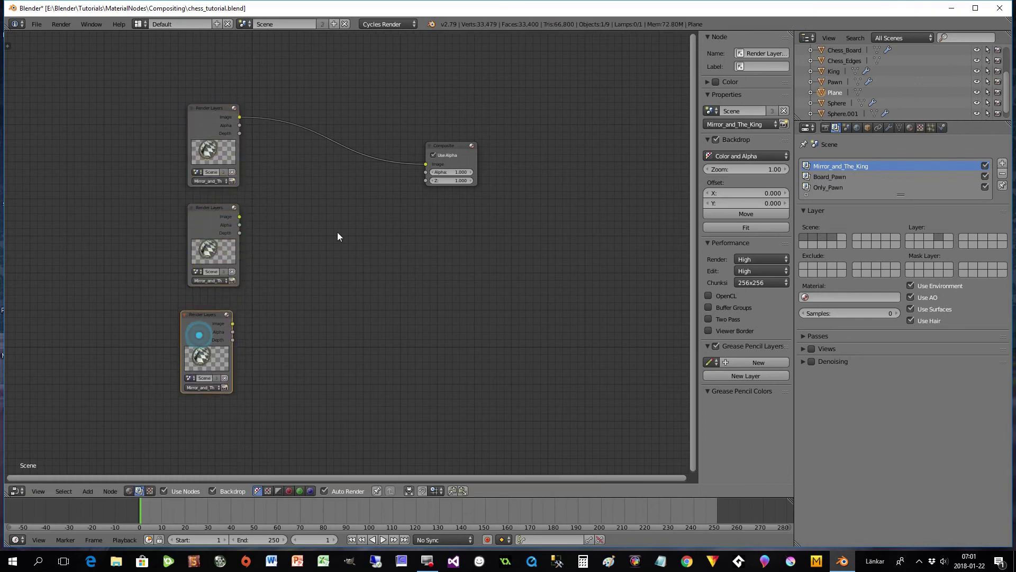
Move the Composite node further away from the Render Layers nodes to free space between them.
{"action": "left_click", "coordinate": [435, 156]}
{"action": "left_click", "coordinate": [437, 153]}
{"action": "left_click_drag", "start_coordinate": [439, 143], "coordinate": [482, 121]}
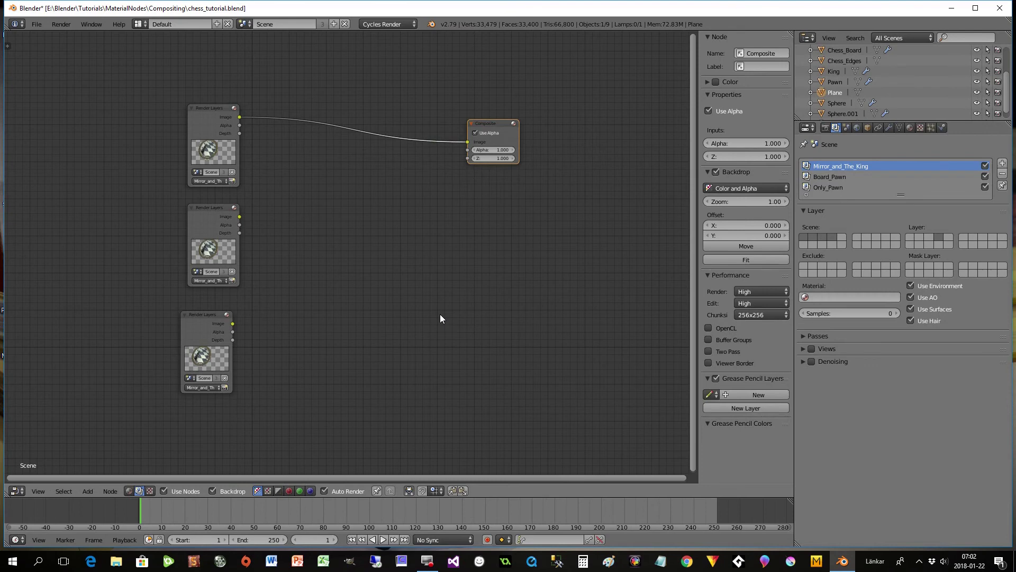
Add a Viewer node below the Composite node and feed it the Mirror_and_The_King layer's Image output.
{"action": "key", "text": "shift+a"}
{"action": "mouse_move", "coordinate": [440, 314]}
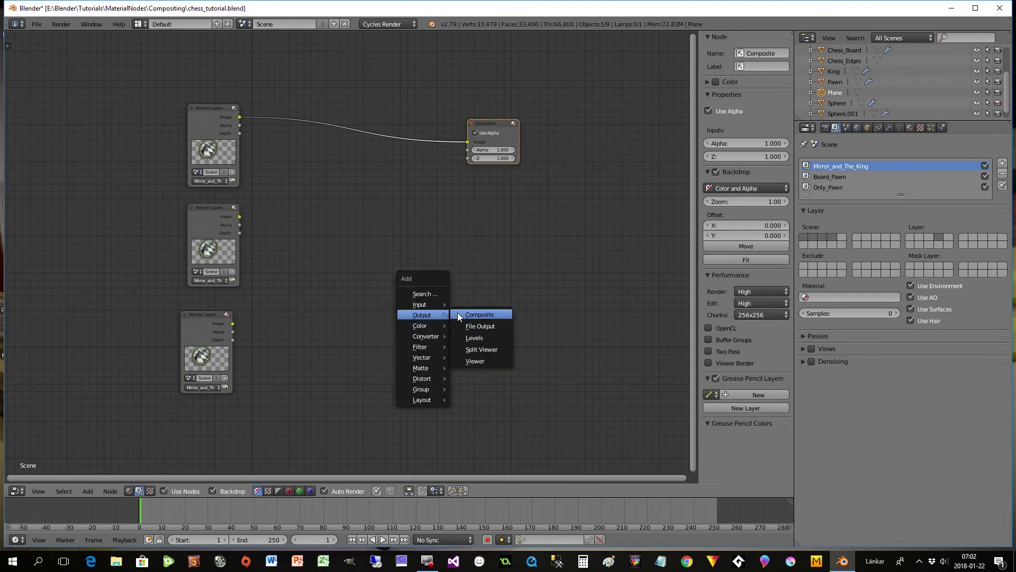
{"action": "left_click", "coordinate": [474, 360]}
{"action": "left_click", "coordinate": [456, 241]}
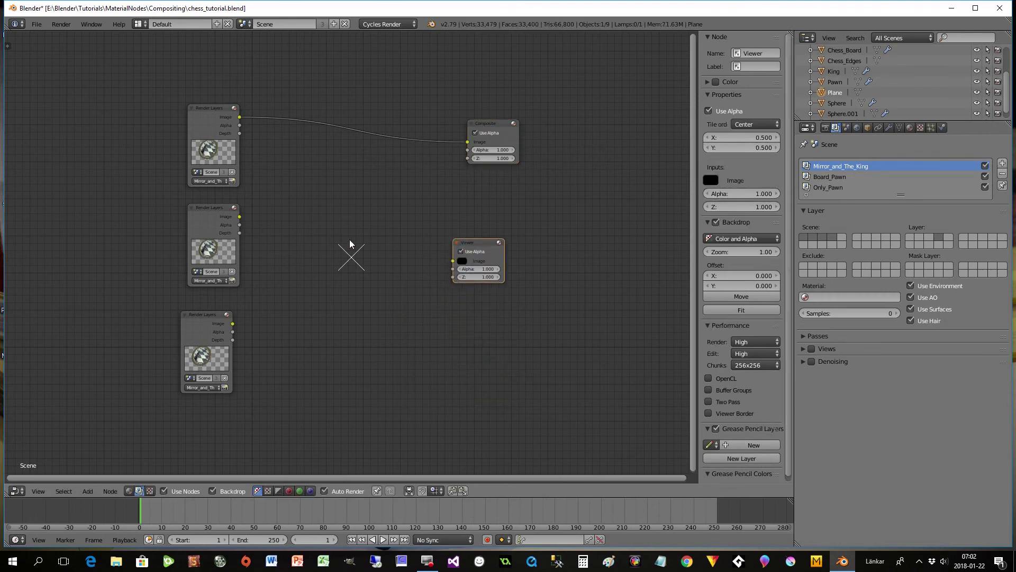
{"action": "left_click_drag", "start_coordinate": [240, 117], "coordinate": [463, 262]}
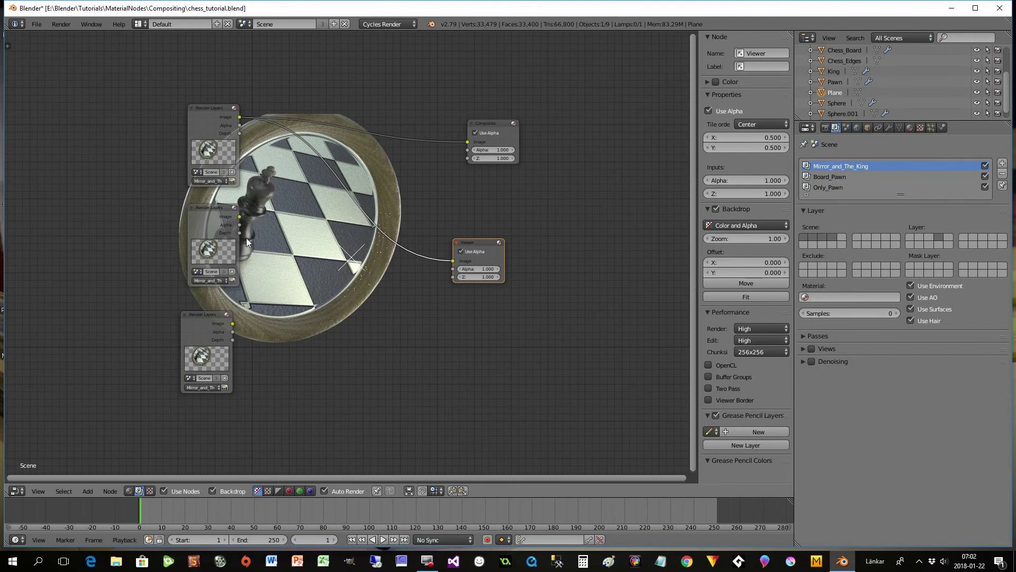
Set the middle Render Layers node to Board_Pawn and link its Image output to the Viewer node.
{"action": "left_click", "coordinate": [204, 280]}
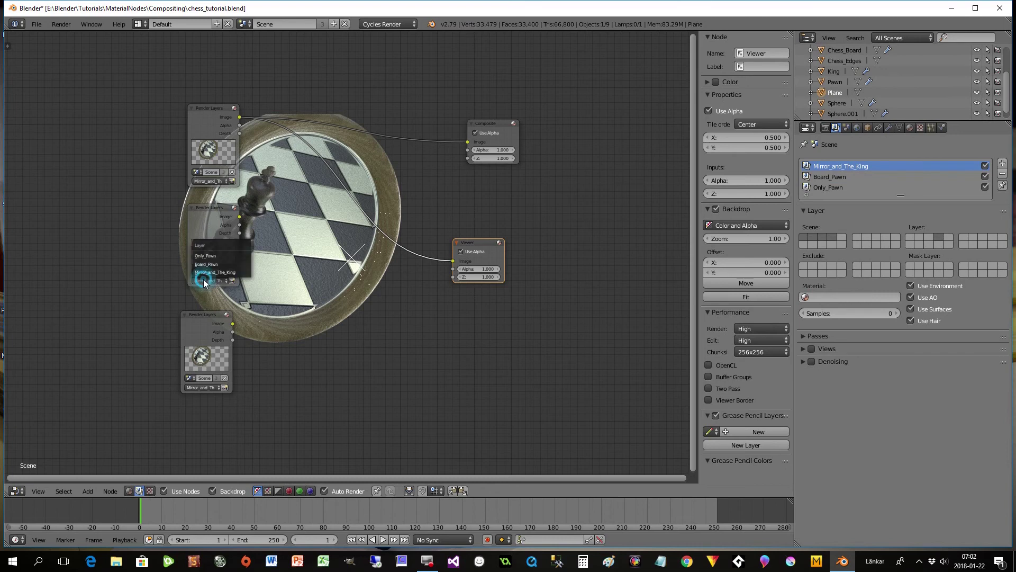
{"action": "left_click", "coordinate": [205, 263]}
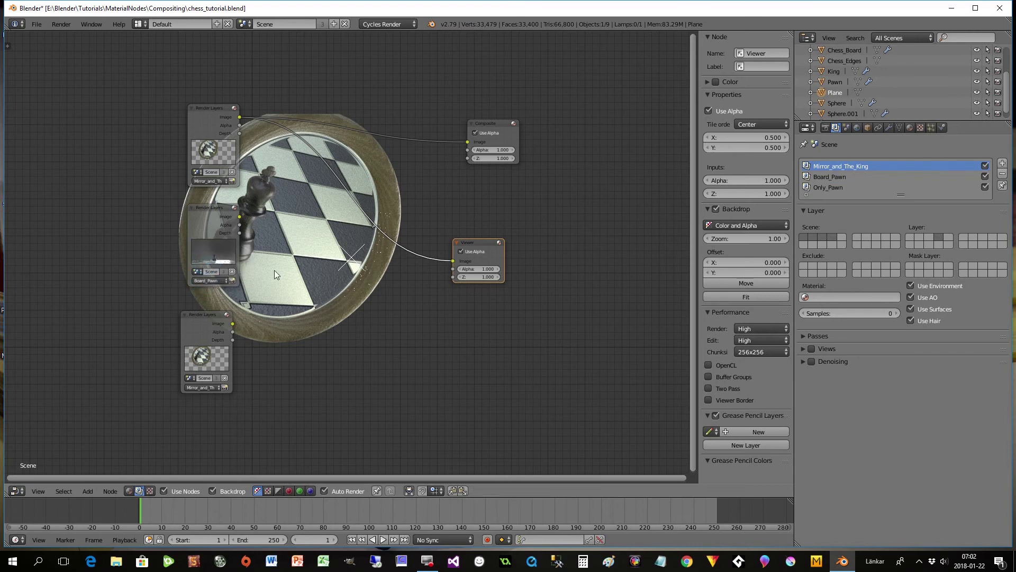
{"action": "left_click_drag", "start_coordinate": [239, 217], "coordinate": [453, 261]}
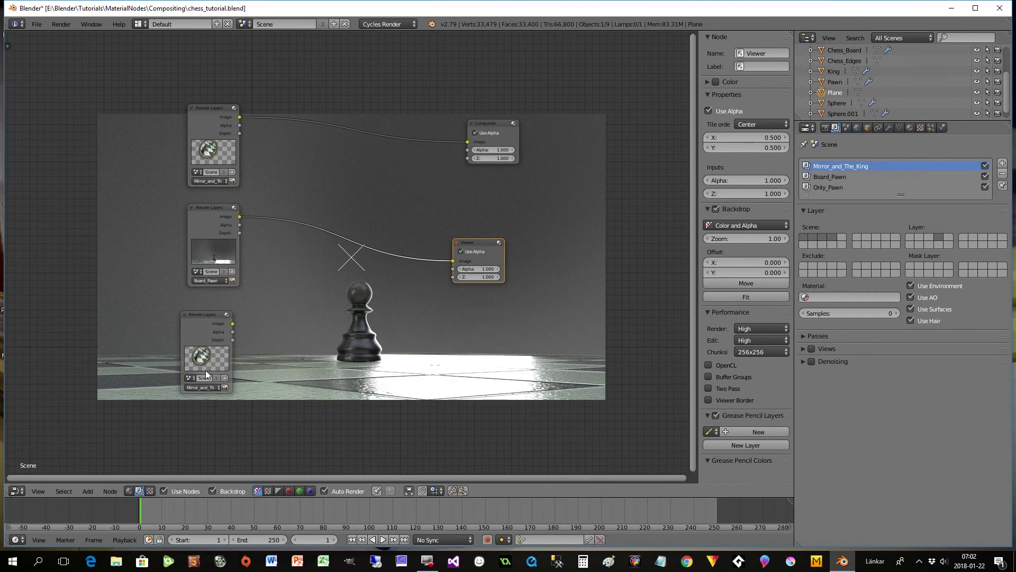
Set the lowest Render Layers node to Only_Pawn, preview its image in the Viewer node, and disconnect the Viewer again.
{"action": "left_click", "coordinate": [200, 385]}
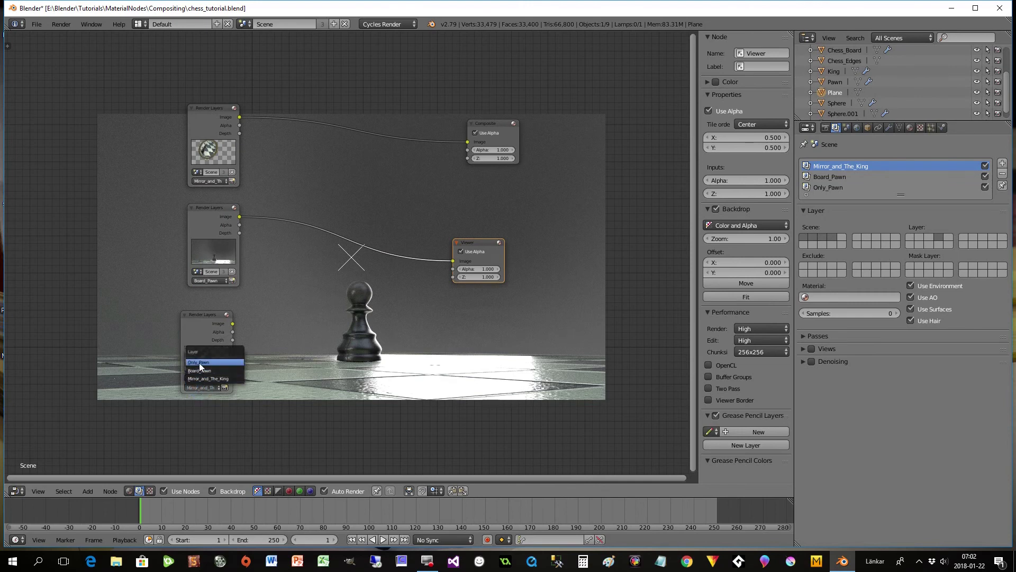
{"action": "left_click", "coordinate": [200, 363]}
{"action": "left_click_drag", "start_coordinate": [233, 324], "coordinate": [453, 261]}
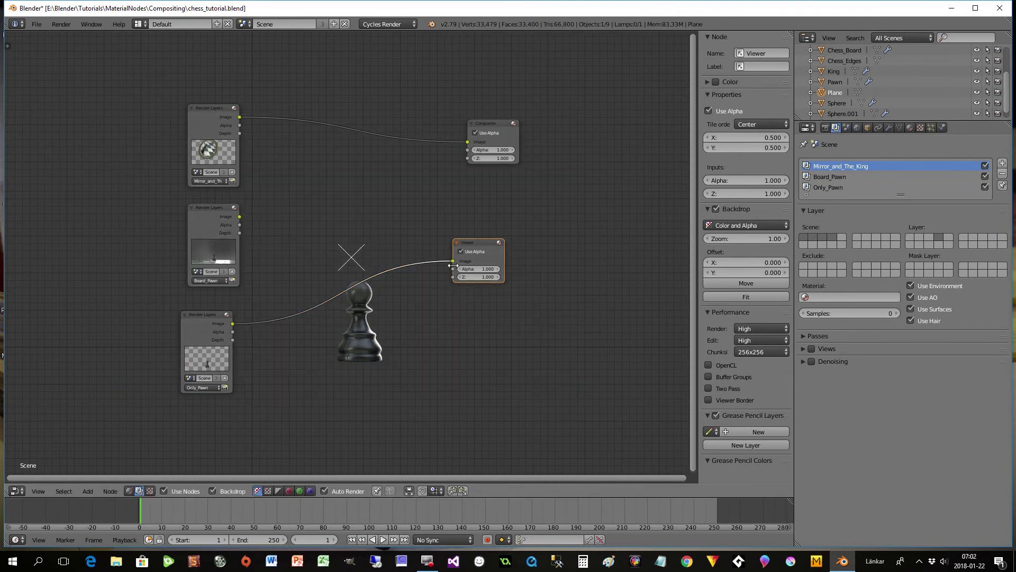
{"action": "left_click_drag", "start_coordinate": [453, 262], "coordinate": [243, 262]}
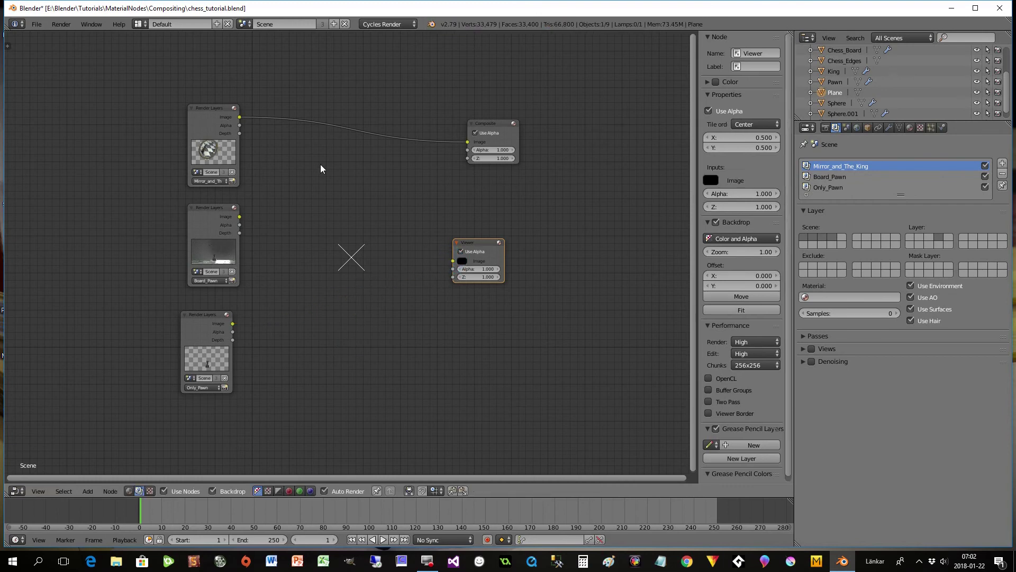
Insert an Alpha Over node before Composite, with Board_Pawn as its second image, and link its output to the Viewer.
{"action": "key", "text": "shift+a"}
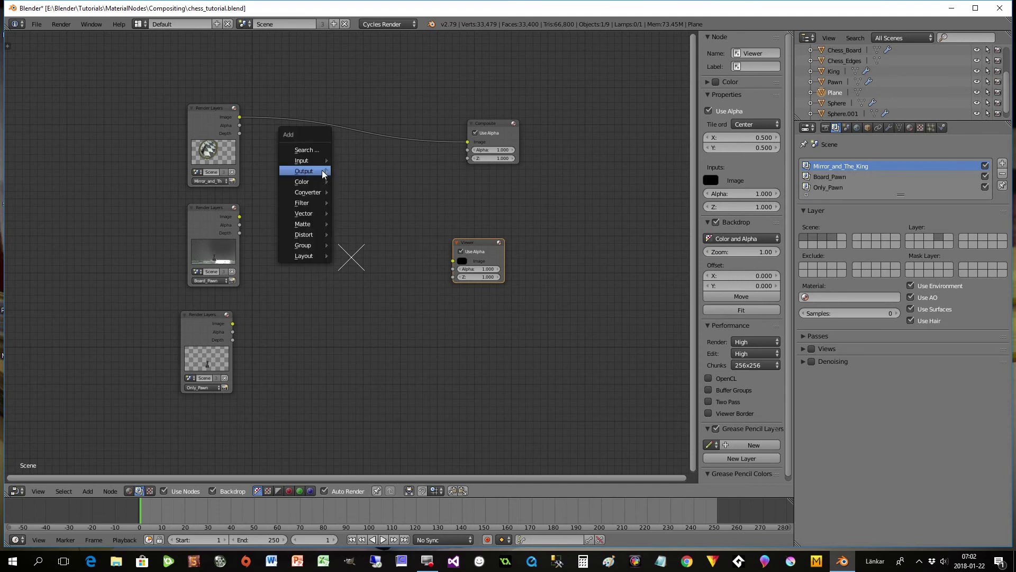
{"action": "mouse_move", "coordinate": [324, 172]}
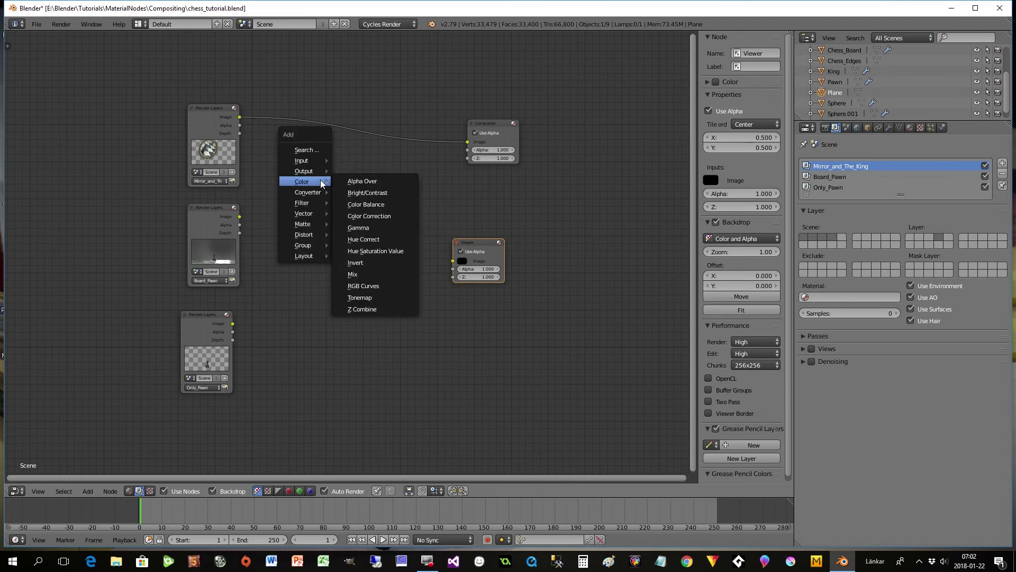
{"action": "left_click", "coordinate": [349, 180]}
{"action": "left_click", "coordinate": [286, 90]}
{"action": "left_click_drag", "start_coordinate": [240, 215], "coordinate": [287, 149]}
{"action": "left_click_drag", "start_coordinate": [338, 107], "coordinate": [452, 262]}
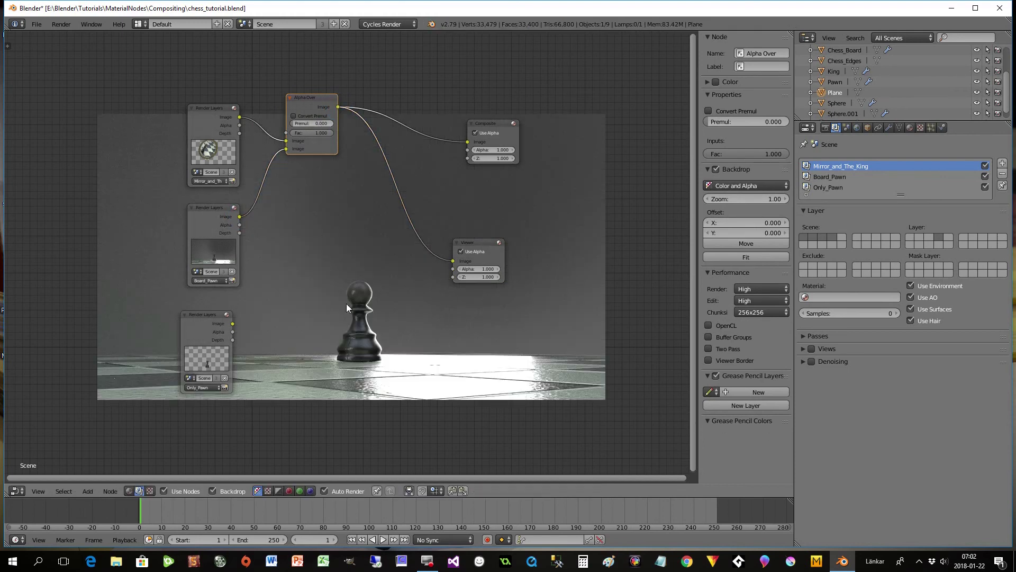
Swap the Alpha Over inputs so Board_Pawn is the first image and Mirror_and_The_King the second, and rearrange both Render Layers nodes.
{"action": "left_click_drag", "start_coordinate": [213, 117], "coordinate": [185, 98]}
{"action": "left_click_drag", "start_coordinate": [217, 205], "coordinate": [194, 200]}
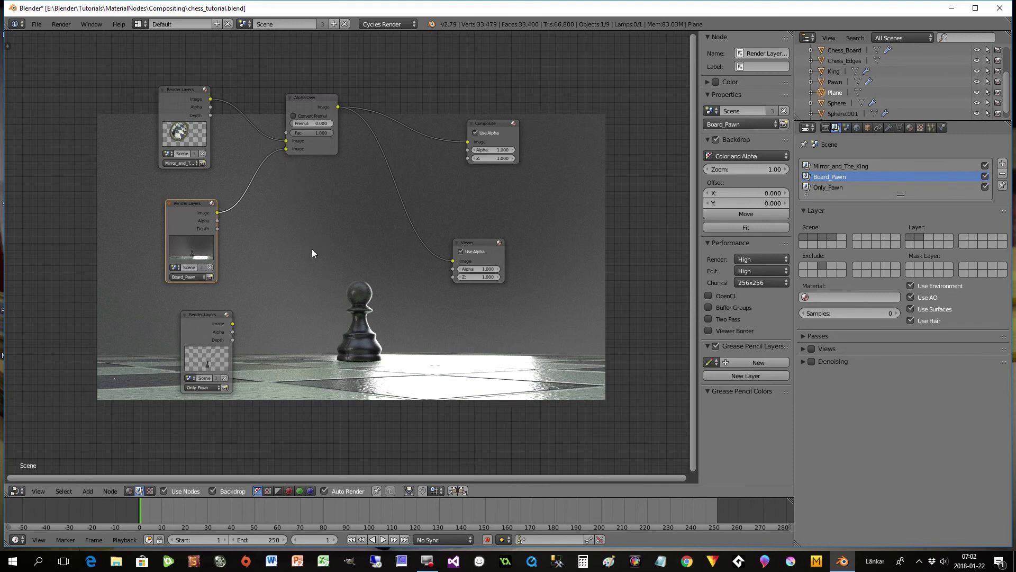
{"action": "left_click_drag", "start_coordinate": [287, 148], "coordinate": [287, 141]}
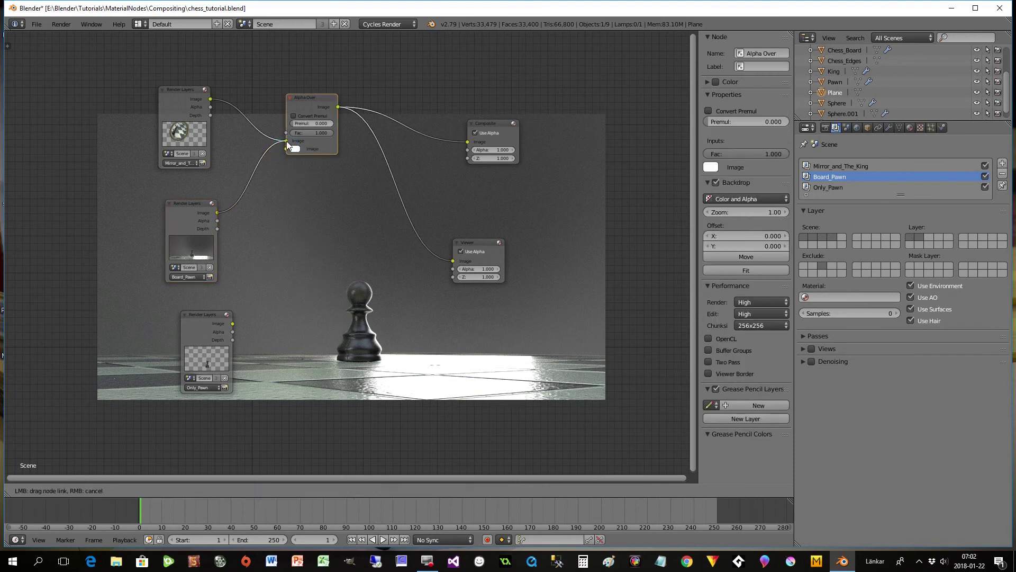
{"action": "left_click_drag", "start_coordinate": [191, 211], "coordinate": [132, 151]}
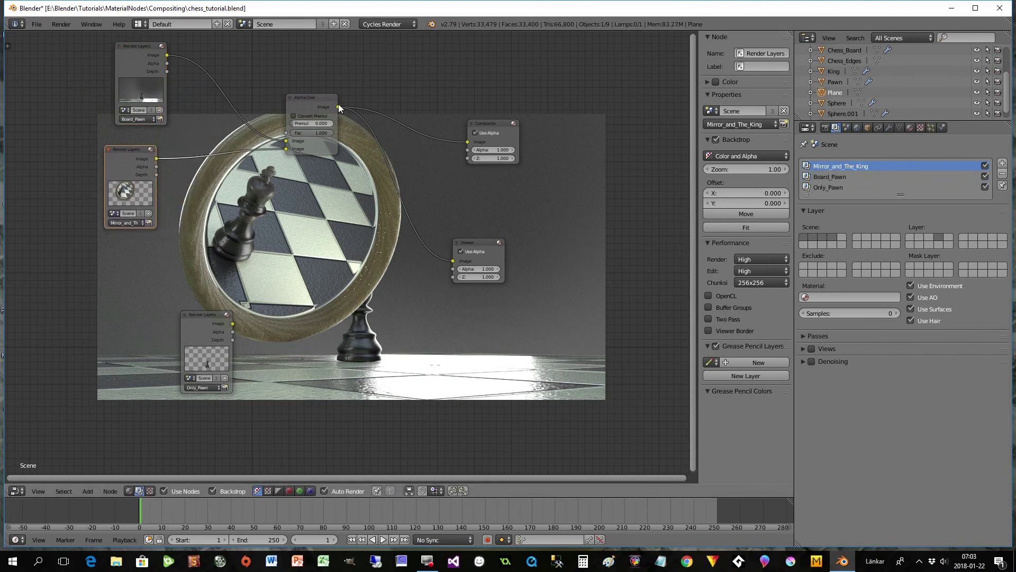
Reposition the Alpha Over, Only_Pawn Render Layers and Viewer nodes to make room for another node between them.
{"action": "left_click_drag", "start_coordinate": [316, 98], "coordinate": [310, 85]}
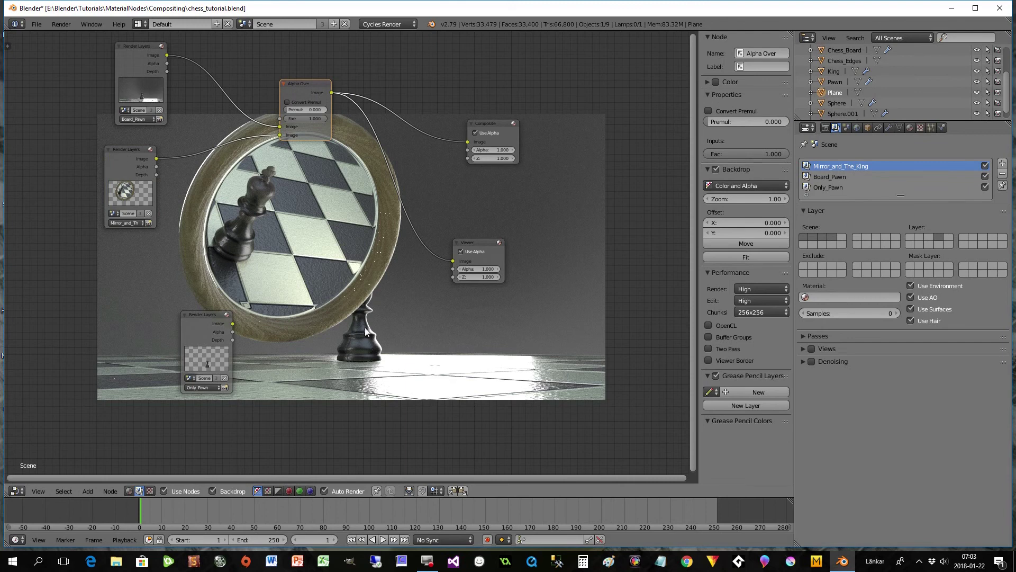
{"action": "left_click_drag", "start_coordinate": [213, 319], "coordinate": [301, 213]}
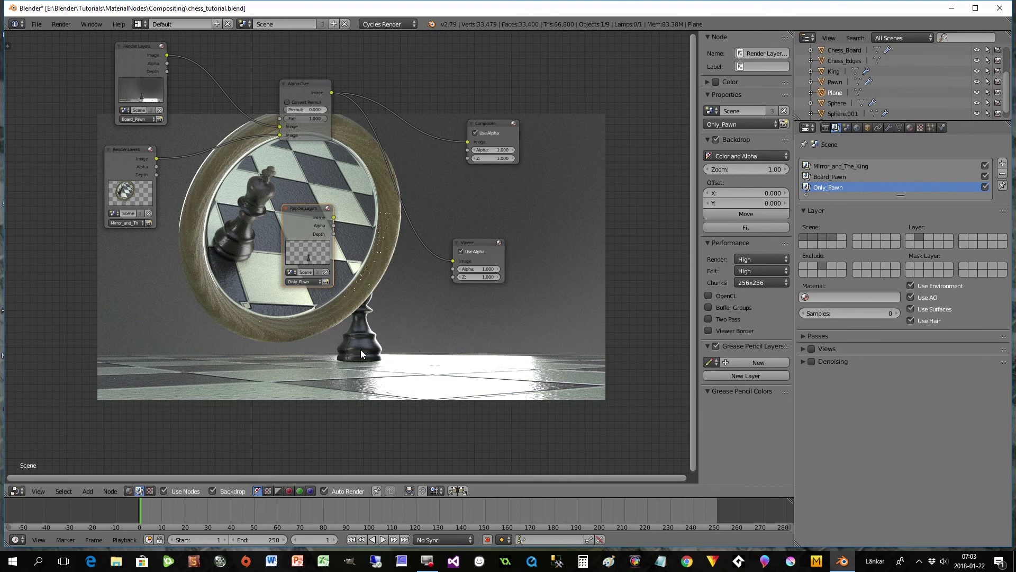
{"action": "left_click_drag", "start_coordinate": [310, 221], "coordinate": [282, 228]}
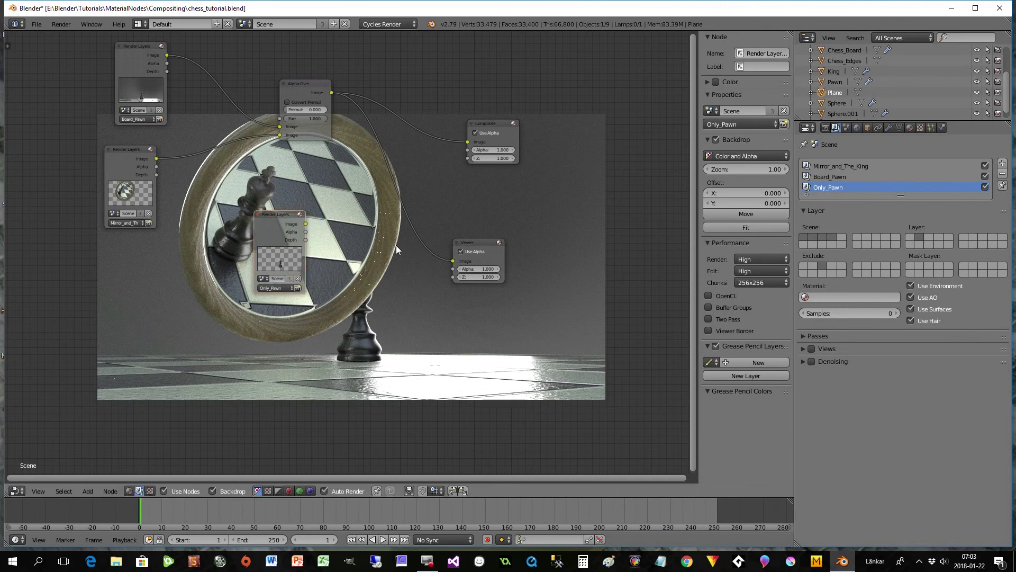
{"action": "left_click", "coordinate": [473, 246]}
{"action": "left_click_drag", "start_coordinate": [472, 246], "coordinate": [500, 234]}
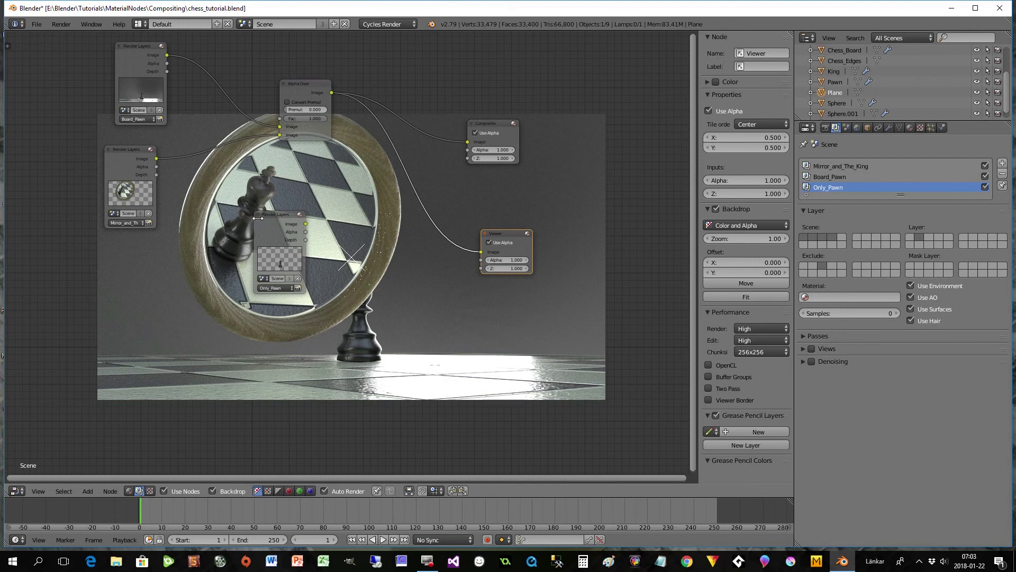
{"action": "left_click_drag", "start_coordinate": [285, 232], "coordinate": [294, 197]}
{"action": "left_click_drag", "start_coordinate": [294, 91], "coordinate": [248, 76]}
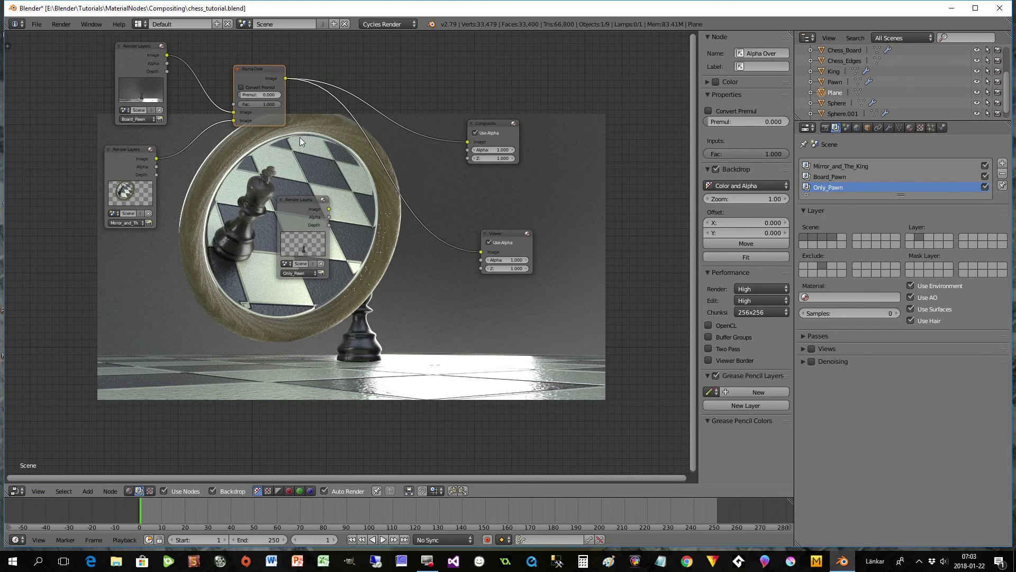
Add a second Alpha Over node combining the first one's output with Only_Pawn, and link its output to the Viewer.
{"action": "key", "text": "shift+a"}
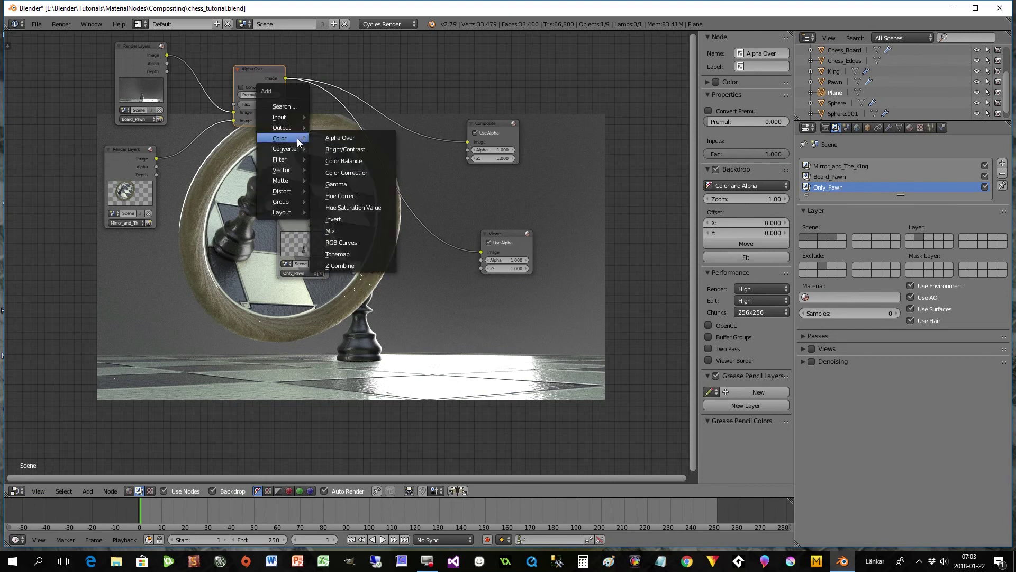
{"action": "left_click", "coordinate": [339, 141]}
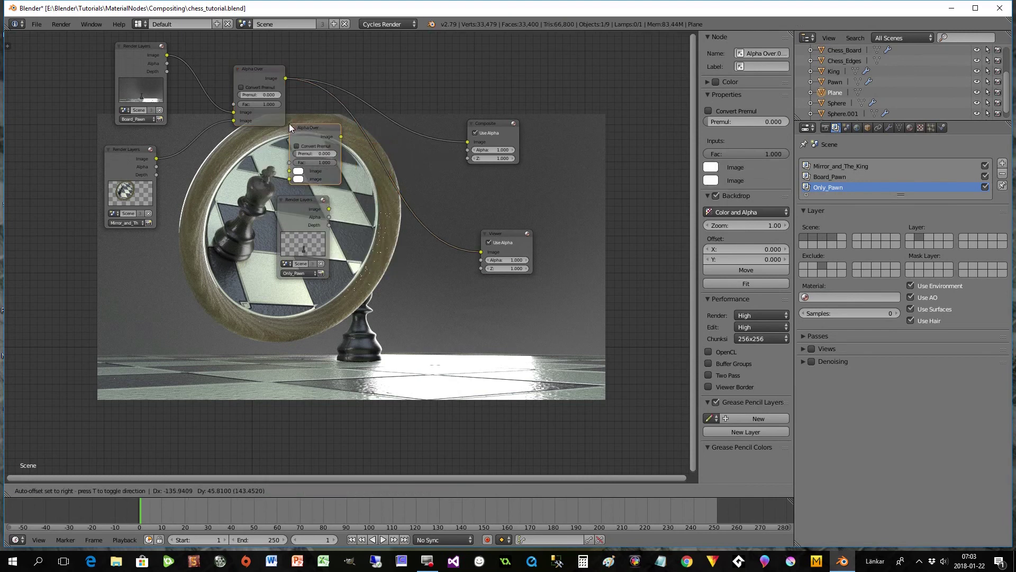
{"action": "left_click", "coordinate": [300, 122]}
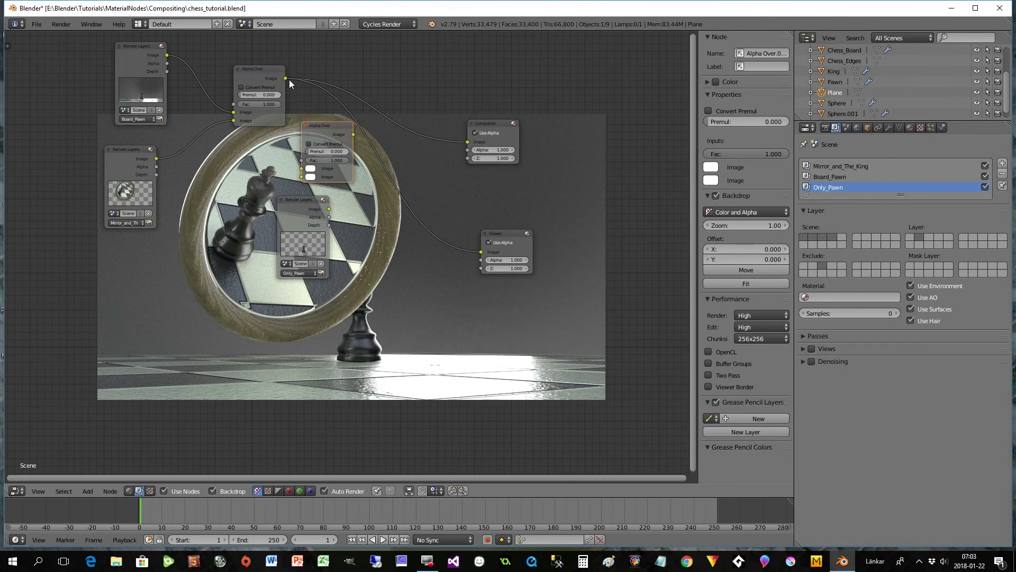
{"action": "left_click_drag", "start_coordinate": [285, 79], "coordinate": [301, 167]}
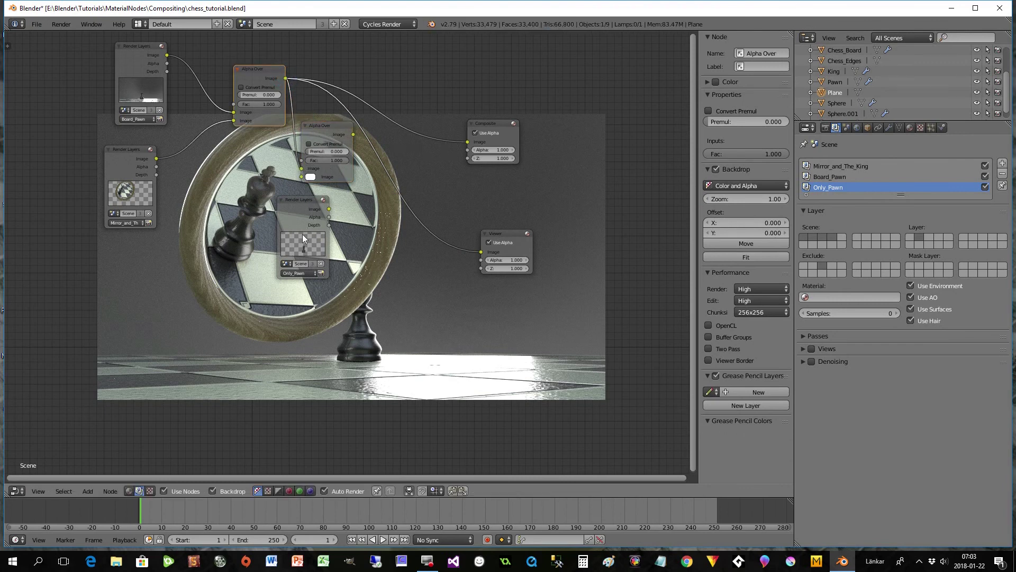
{"action": "left_click_drag", "start_coordinate": [325, 220], "coordinate": [301, 177]}
{"action": "mouse_move", "coordinate": [478, 251]}
{"action": "left_mouse_down"}
{"action": "mouse_move", "coordinate": [377, 169]}
{"action": "mouse_move", "coordinate": [356, 136]}
{"action": "mouse_move", "coordinate": [448, 241]}
{"action": "mouse_move", "coordinate": [480, 253]}
{"action": "left_mouse_up"}
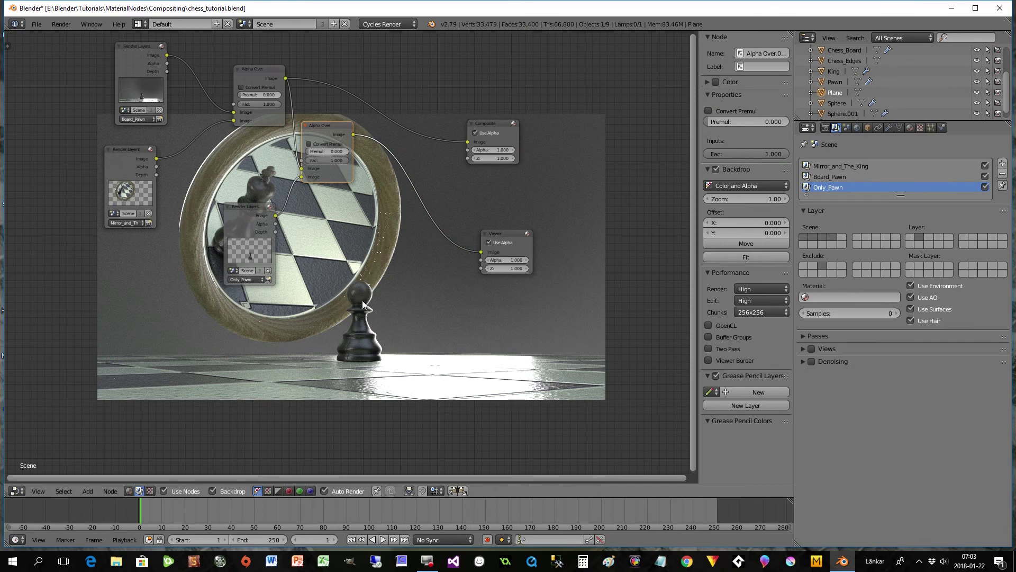
Rearrange the Only_Pawn, Composite and second Alpha Over nodes, placing Only_Pawn under the other layers and Composite further out.
{"action": "left_click_drag", "start_coordinate": [254, 216], "coordinate": [168, 265]}
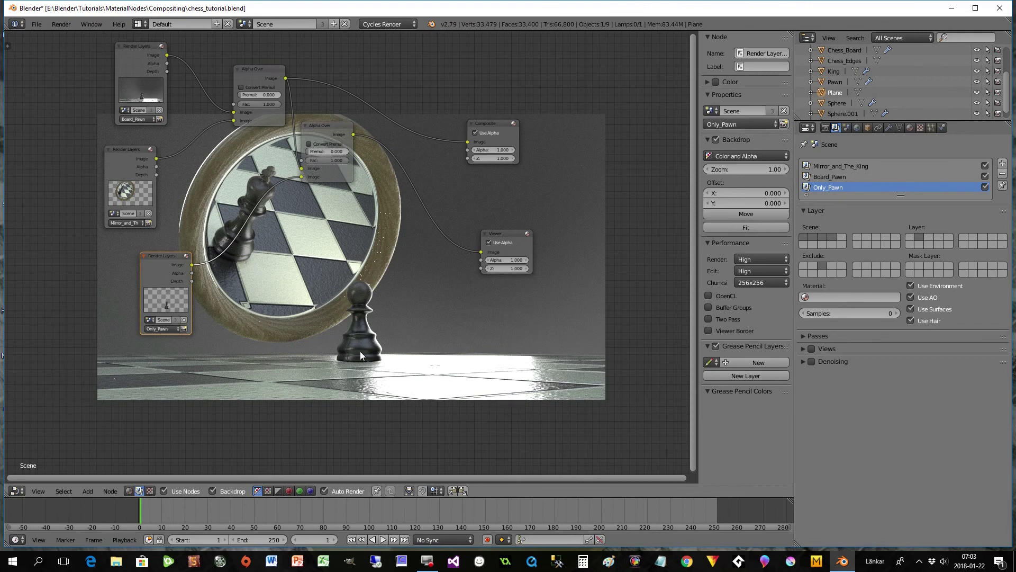
{"action": "left_click_drag", "start_coordinate": [488, 127], "coordinate": [621, 113]}
{"action": "left_click_drag", "start_coordinate": [319, 128], "coordinate": [383, 160]}
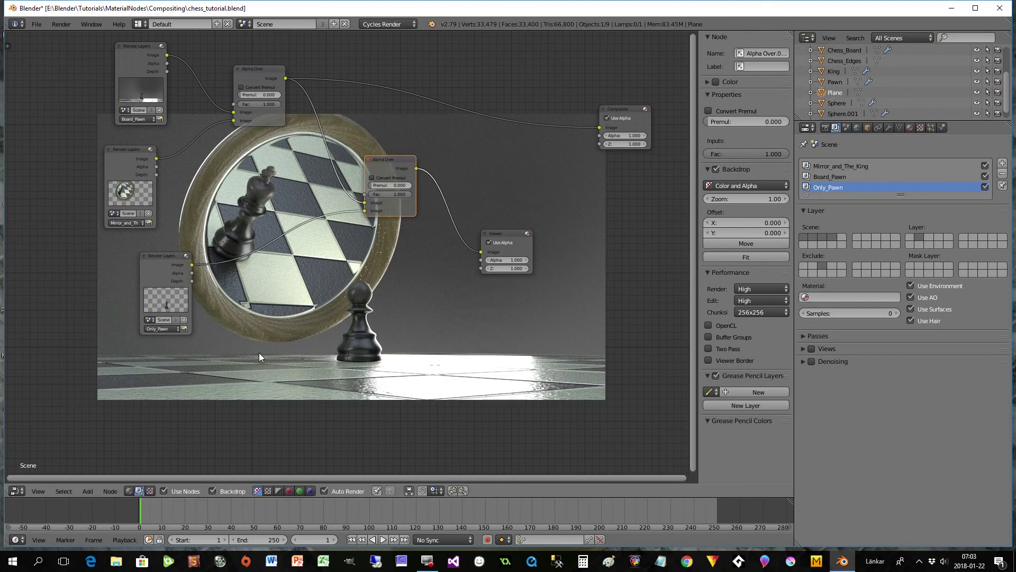
{"action": "left_click_drag", "start_coordinate": [387, 169], "coordinate": [326, 225]}
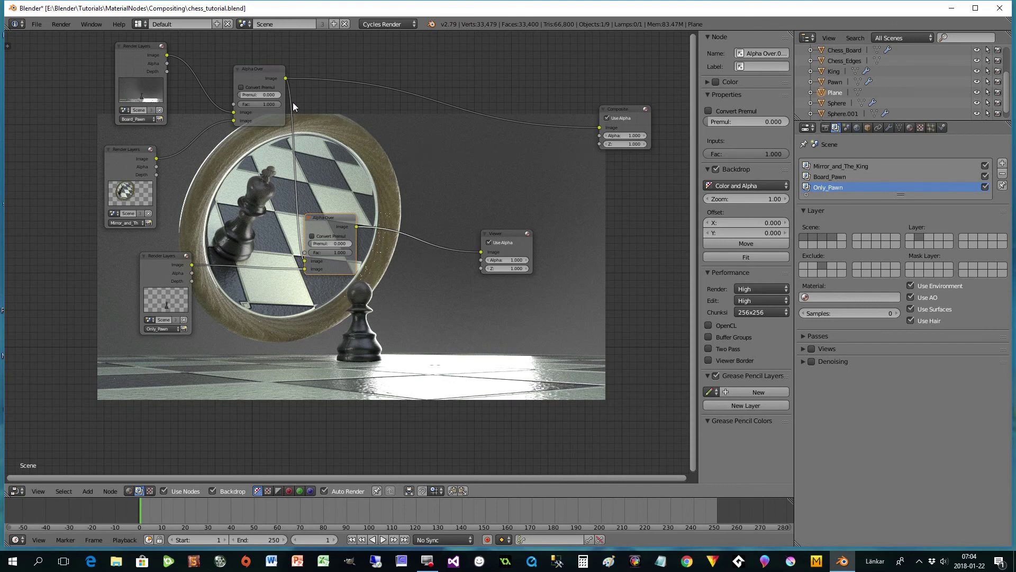
Insert a Glare filter node into the link between the first Alpha Over node and the Composite node.
{"action": "key", "text": "shift+a"}
{"action": "mouse_move", "coordinate": [409, 141]}
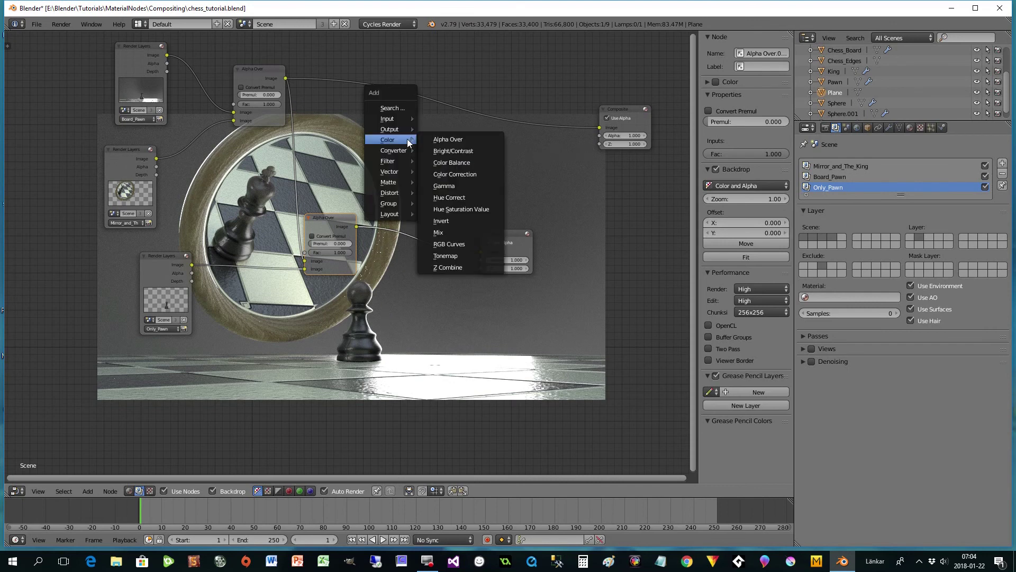
{"action": "mouse_move", "coordinate": [392, 161]}
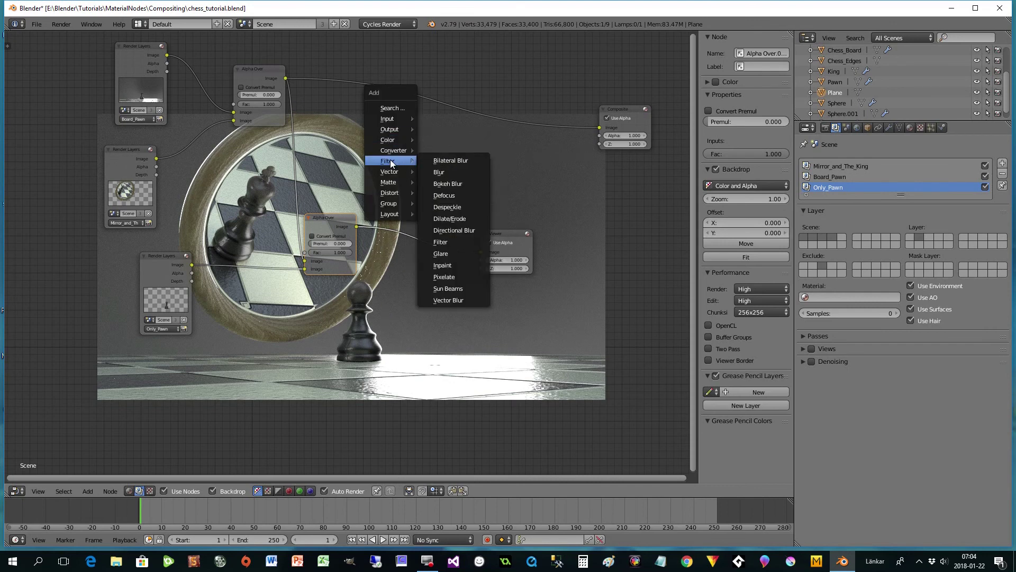
{"action": "left_click", "coordinate": [443, 254]}
{"action": "left_click", "coordinate": [317, 52]}
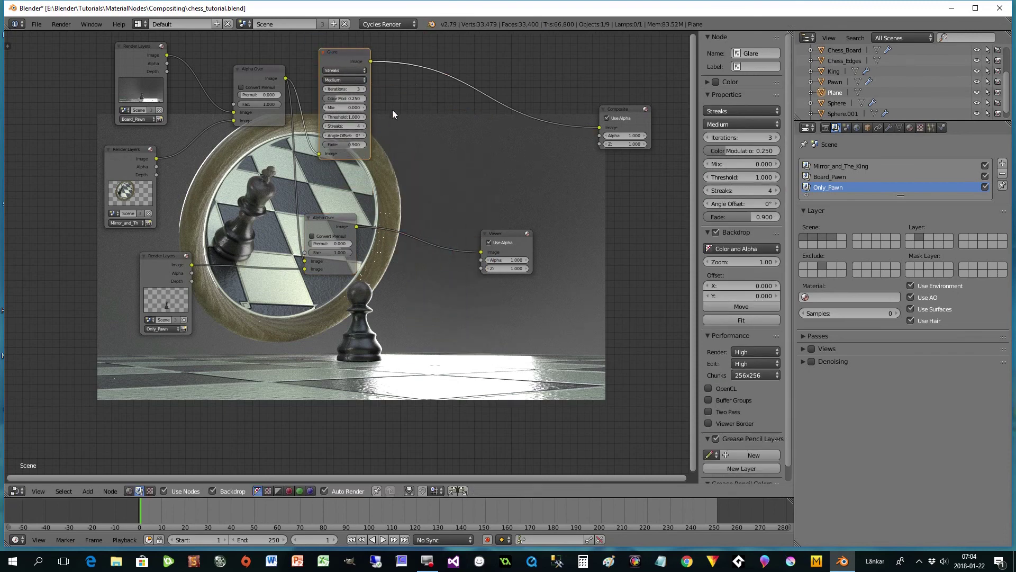
Insert a Color Balance node into the link between the Glare node and the Composite node.
{"action": "key", "text": "shift+a"}
{"action": "mouse_move", "coordinate": [426, 123]}
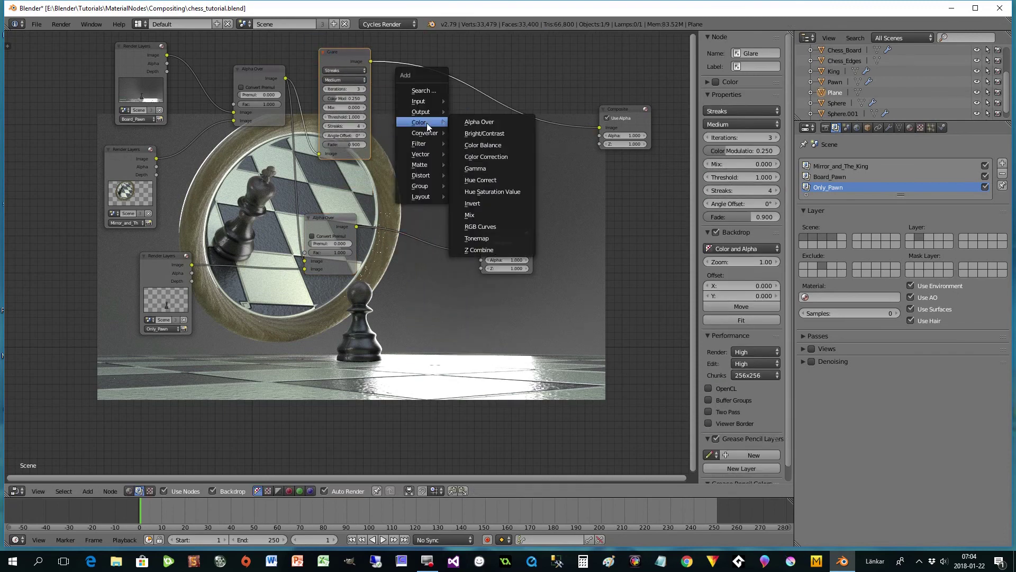
{"action": "left_click", "coordinate": [482, 145]}
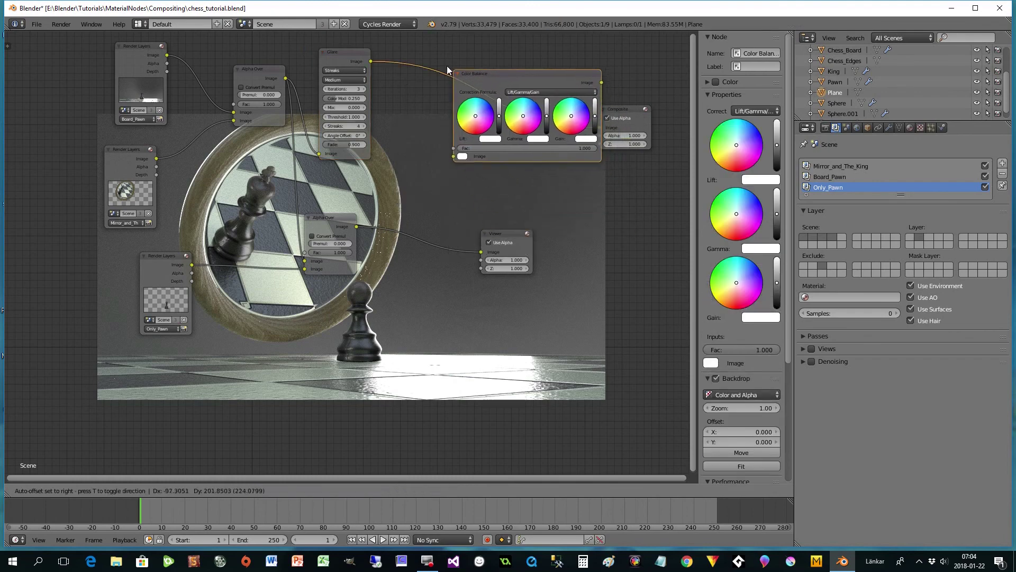
{"action": "left_click", "coordinate": [452, 108]}
Unlink the Viewer from the second Alpha Over node, place it under Composite and feed it from the Color Balance output.
{"action": "left_click_drag", "start_coordinate": [480, 253], "coordinate": [469, 253]}
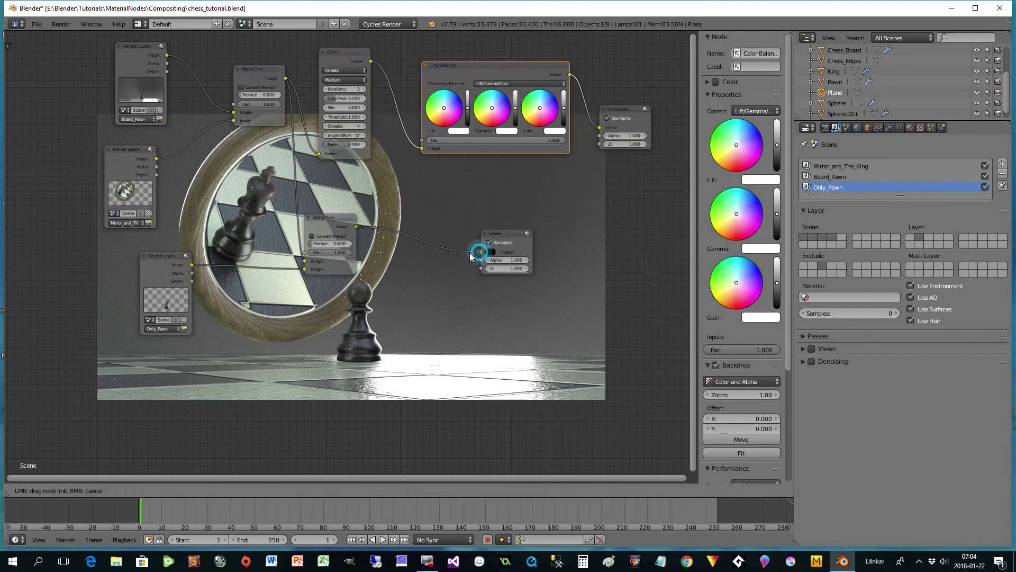
{"action": "left_click", "coordinate": [494, 243]}
{"action": "left_click_drag", "start_coordinate": [494, 236], "coordinate": [608, 200]}
{"action": "left_click_drag", "start_coordinate": [570, 74], "coordinate": [596, 217]}
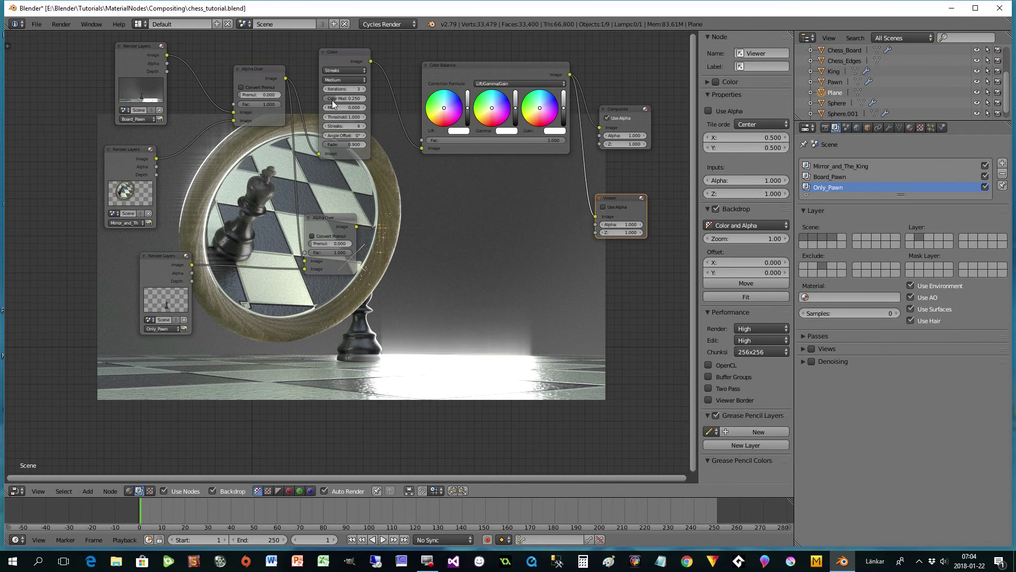
Shift the first Alpha Over node away from Glare, then turn Use Alpha off on Composite and on for the Viewer.
{"action": "left_click_drag", "start_coordinate": [269, 75], "coordinate": [256, 77]}
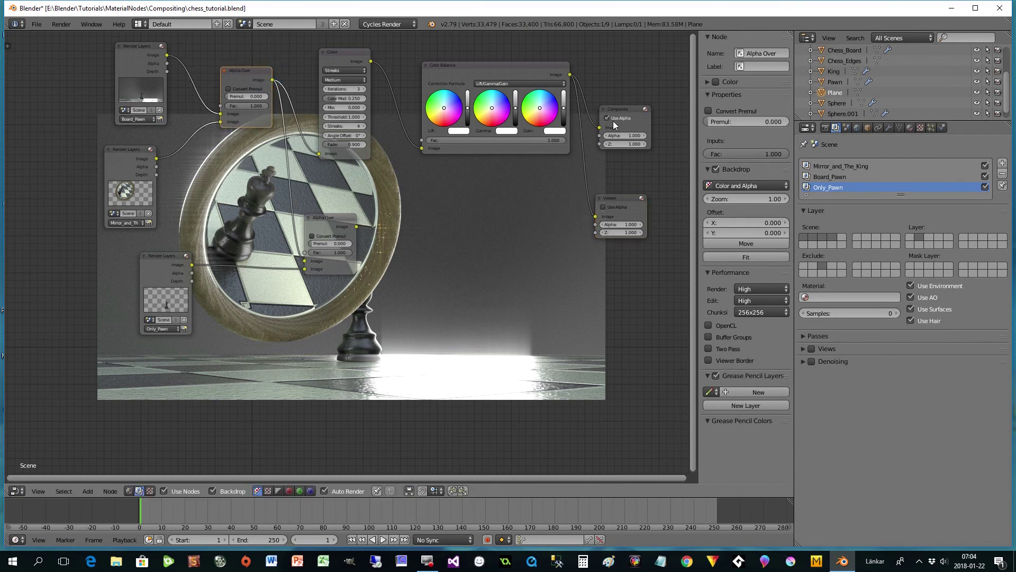
{"action": "left_click", "coordinate": [615, 118]}
{"action": "left_click", "coordinate": [606, 208]}
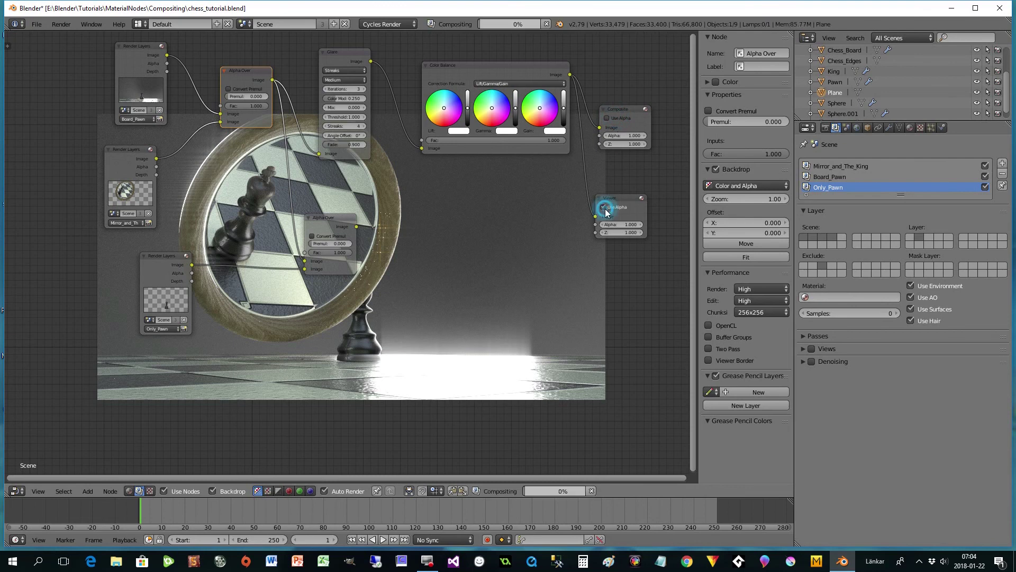
Move the Only_Pawn layer and second Alpha Over nodes apart, and link the second Alpha Over output to the Glare input.
{"action": "left_click_drag", "start_coordinate": [170, 280], "coordinate": [192, 338]}
{"action": "left_click_drag", "start_coordinate": [341, 216], "coordinate": [297, 217]}
{"action": "mouse_move", "coordinate": [319, 153]}
{"action": "left_mouse_down"}
{"action": "mouse_move", "coordinate": [333, 226]}
{"action": "mouse_move", "coordinate": [319, 153]}
{"action": "left_mouse_up"}
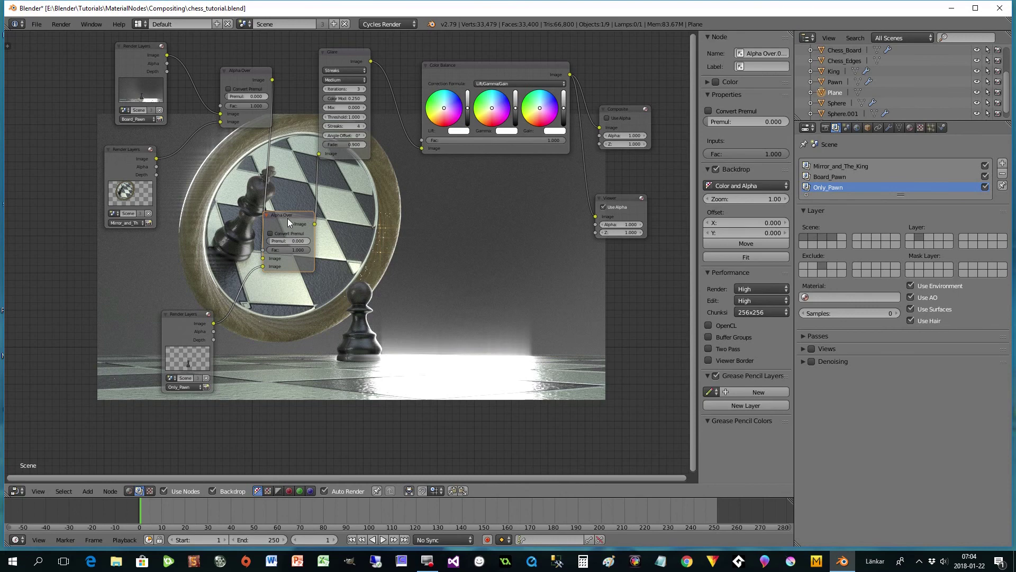
Tidy the node layout by repositioning both Alpha Over nodes, the Only_Pawn layer and Glare in front of Color Balance.
{"action": "left_click_drag", "start_coordinate": [287, 218], "coordinate": [288, 177]}
{"action": "left_click_drag", "start_coordinate": [238, 72], "coordinate": [205, 91]}
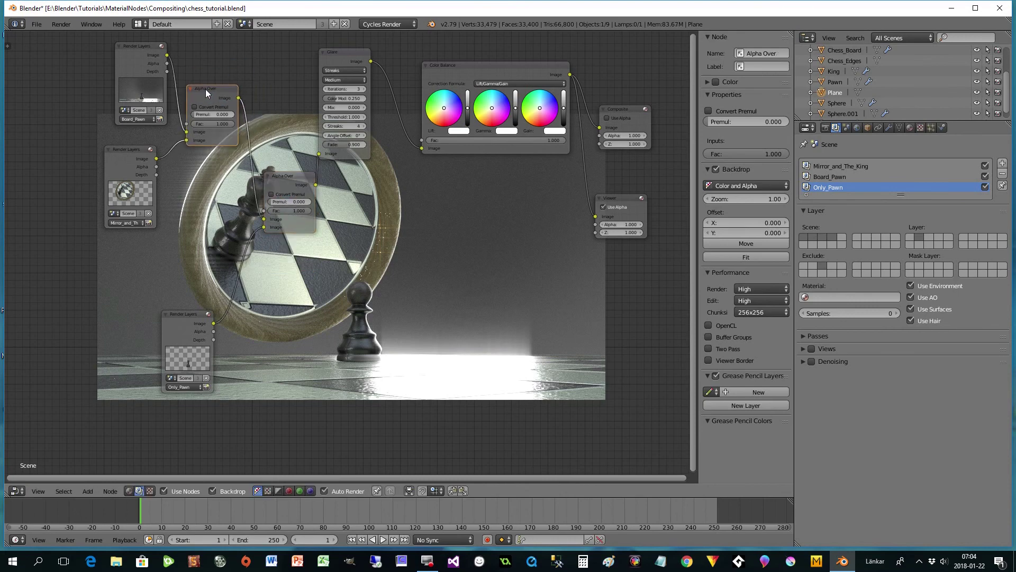
{"action": "left_click_drag", "start_coordinate": [330, 55], "coordinate": [354, 54]}
{"action": "left_click_drag", "start_coordinate": [176, 321], "coordinate": [162, 285]}
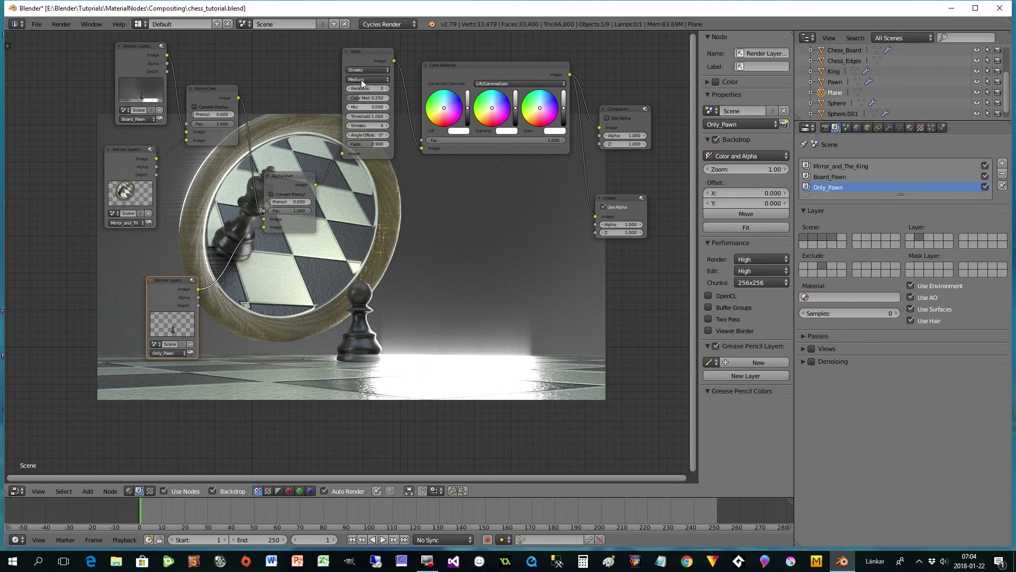
{"action": "left_click_drag", "start_coordinate": [364, 55], "coordinate": [357, 66]}
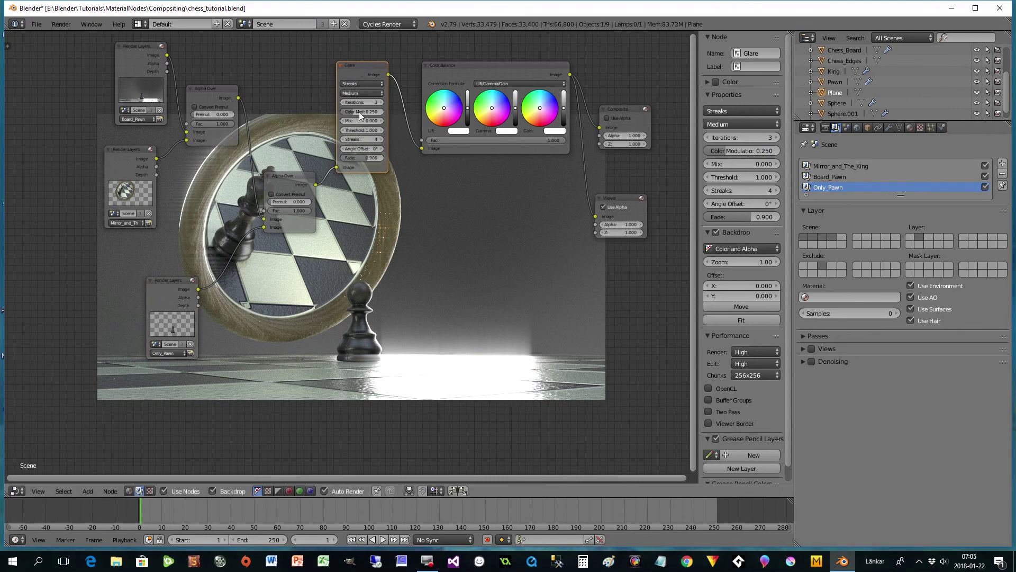
Set Glare to Fog Glow with a 0.500 threshold, and shift the Color Balance gain slightly toward yellow-green.
{"action": "left_click", "coordinate": [358, 83]}
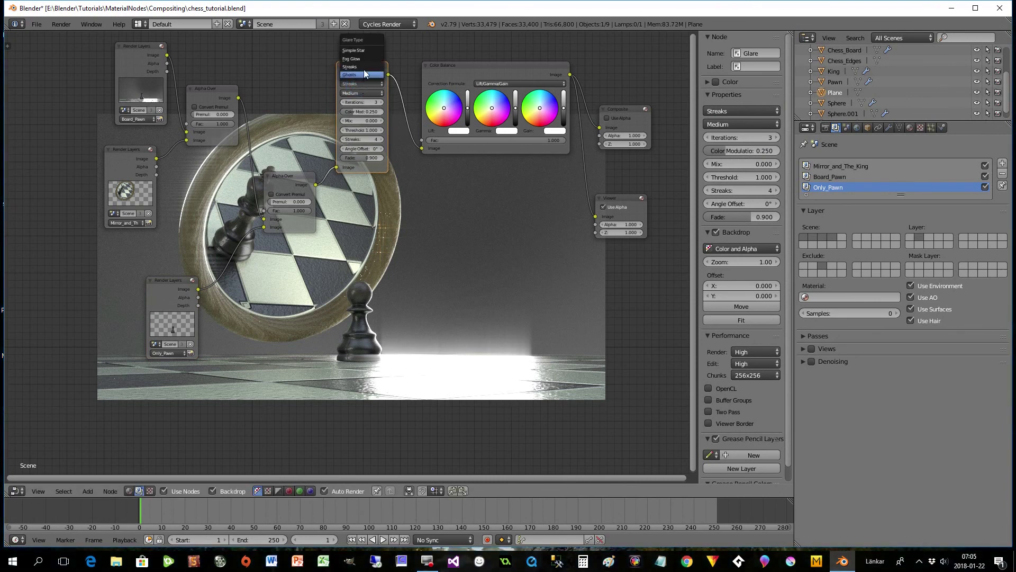
{"action": "left_click", "coordinate": [356, 59]}
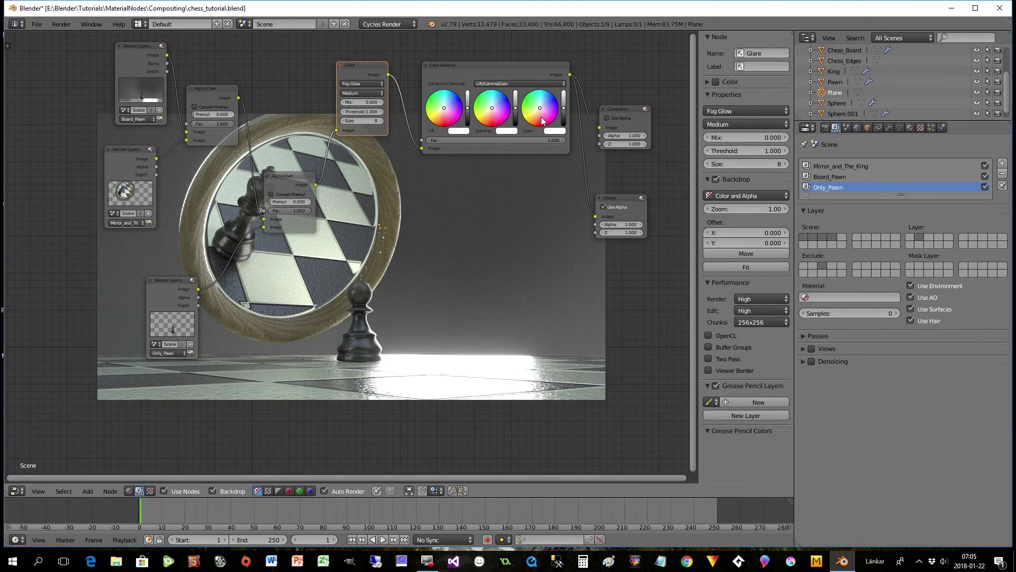
{"action": "left_click_drag", "start_coordinate": [541, 110], "coordinate": [537, 110]}
{"action": "mouse_move", "coordinate": [367, 112]}
{"action": "left_mouse_down"}
{"action": "mouse_move", "coordinate": [349, 112]}
{"action": "mouse_move", "coordinate": [358, 112]}
{"action": "left_mouse_up"}
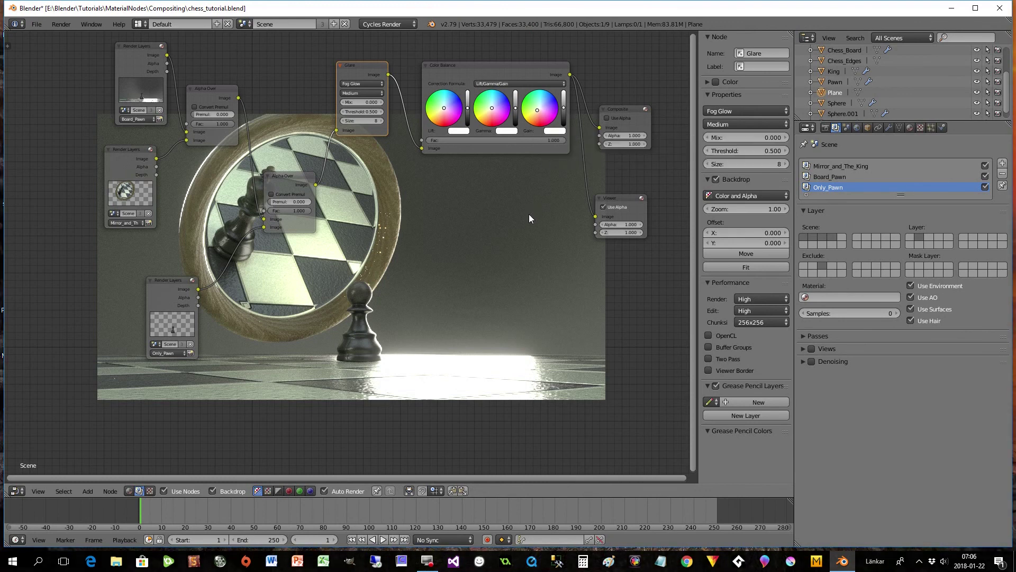
Show the render settings, inspect the Only_Pawn layer of the Render Result in the UV/Image Editor, and return to the Node Editor.
{"action": "left_click", "coordinate": [825, 128]}
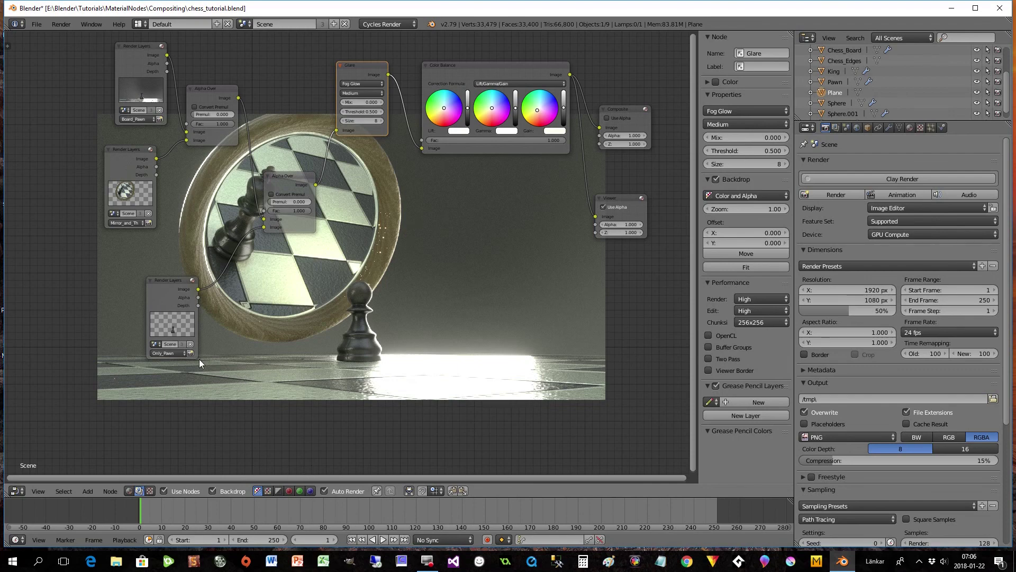
{"action": "left_click", "coordinate": [17, 490]}
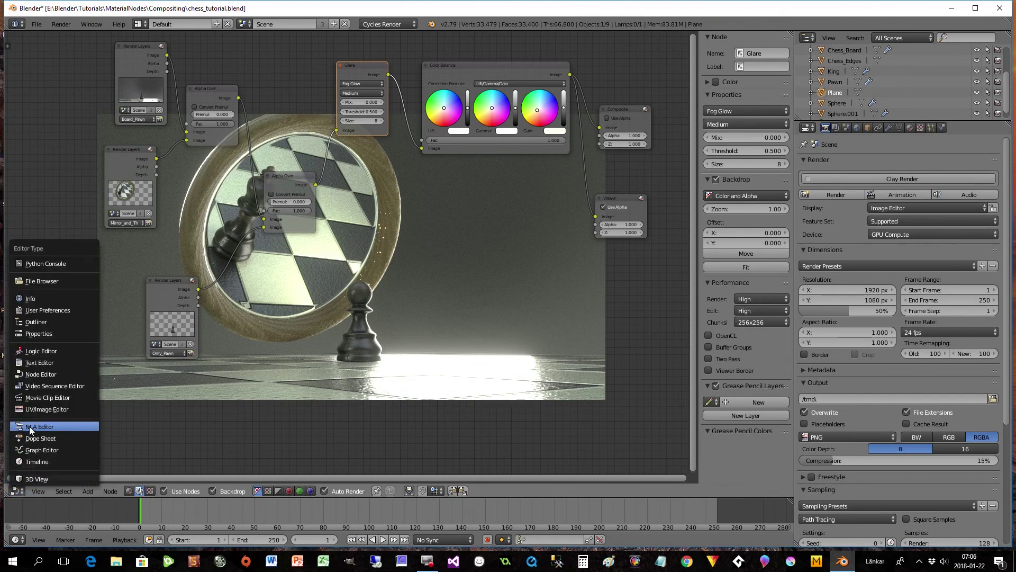
{"action": "left_click", "coordinate": [63, 411]}
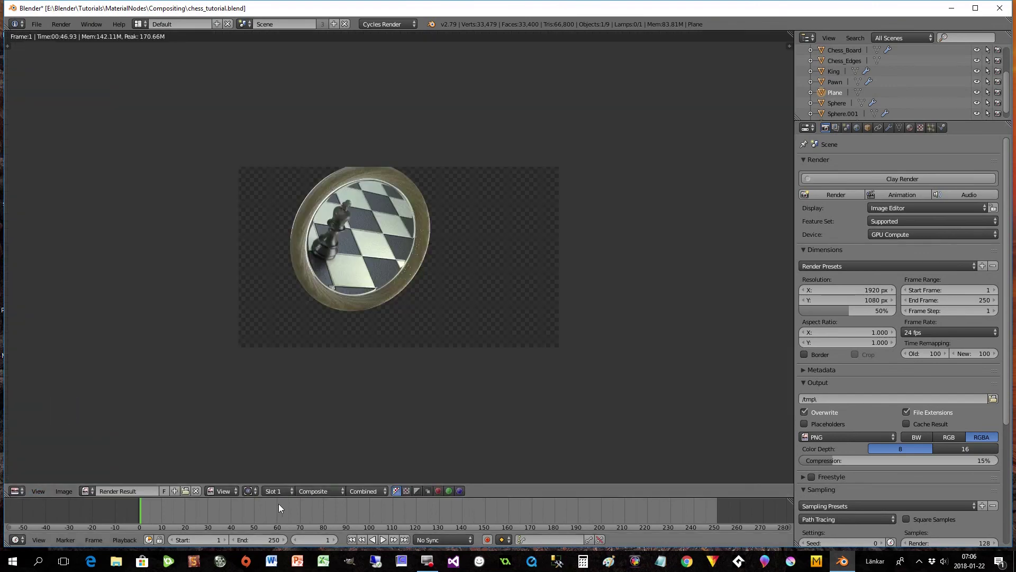
{"action": "left_click", "coordinate": [318, 490]}
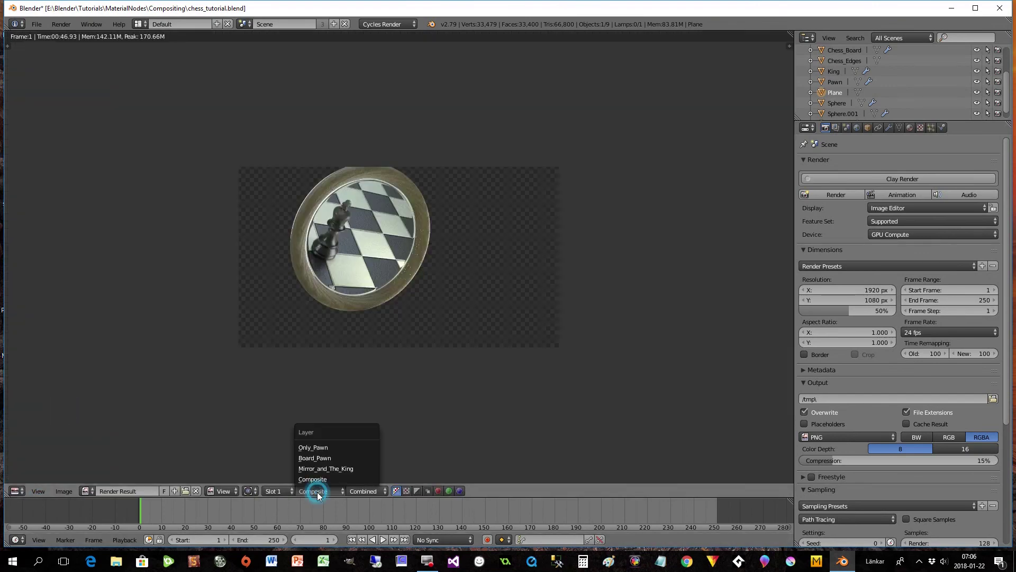
{"action": "left_click", "coordinate": [310, 449]}
{"action": "left_click", "coordinate": [63, 491]}
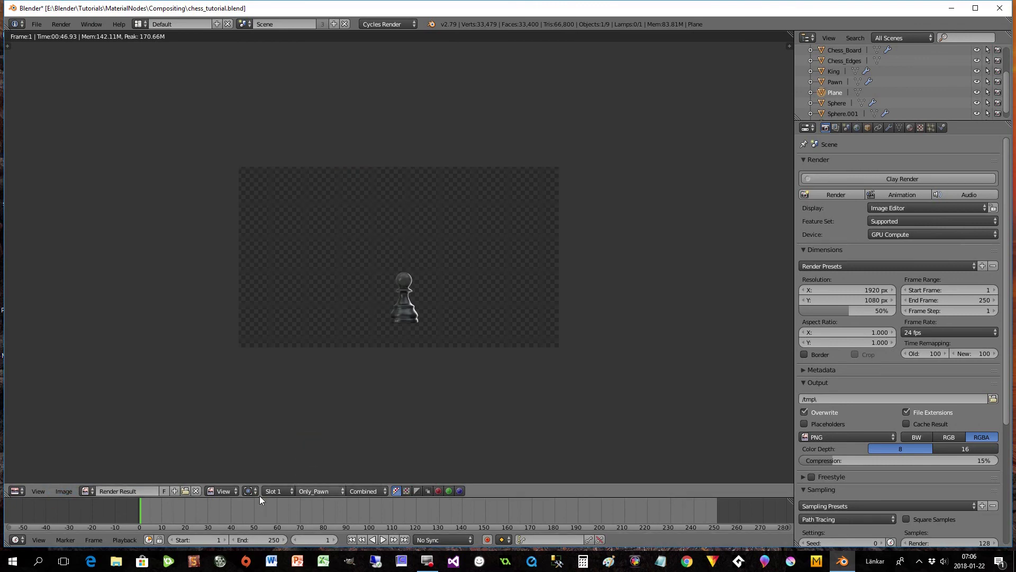
{"action": "left_click", "coordinate": [310, 495]}
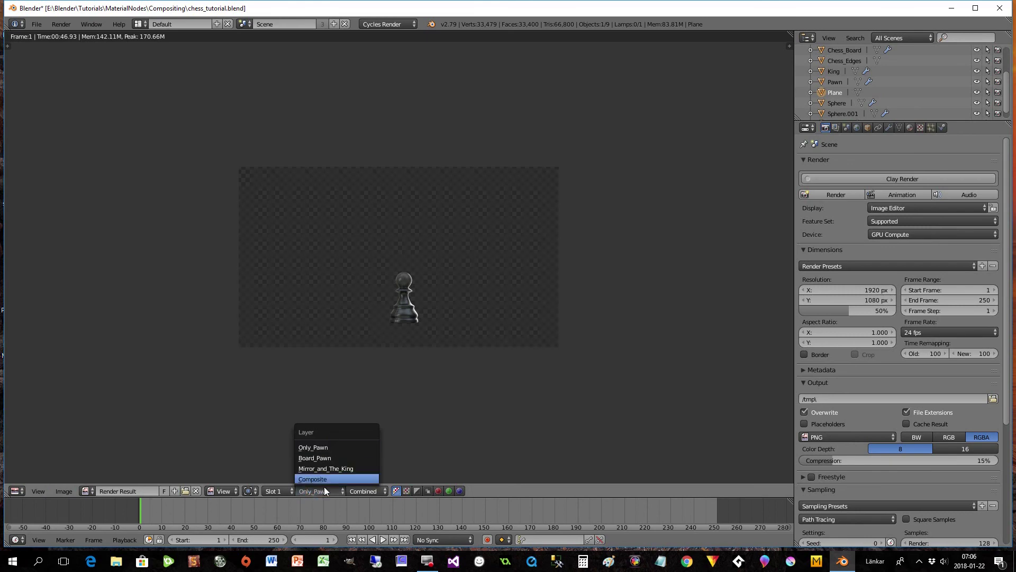
{"action": "left_click", "coordinate": [14, 491]}
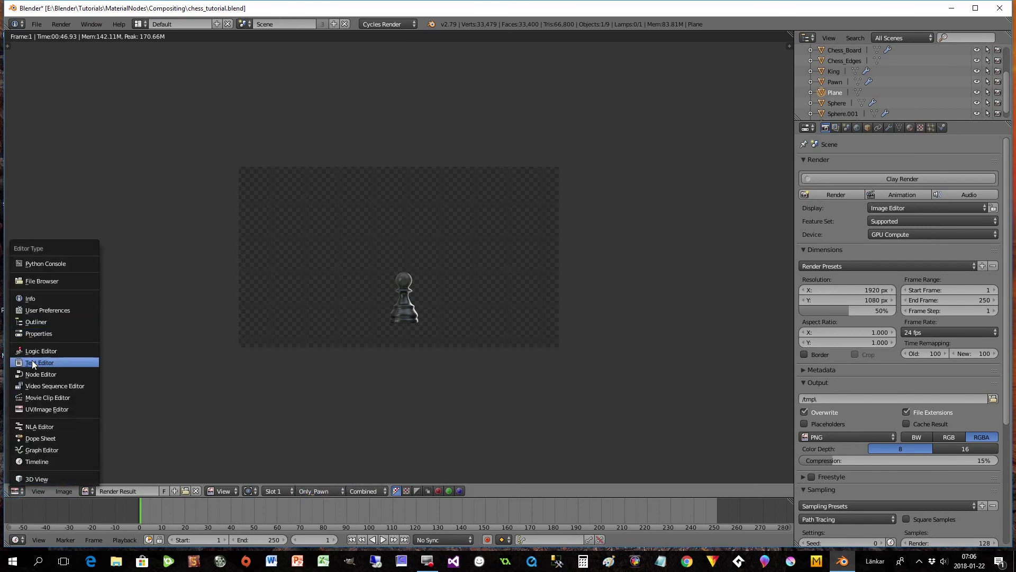
{"action": "left_click", "coordinate": [35, 369]}
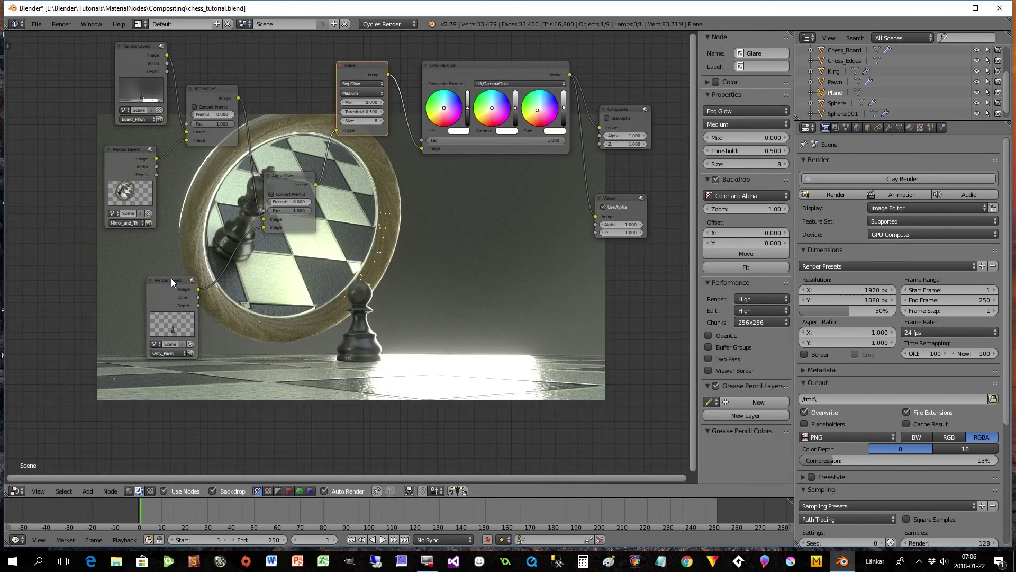
Place the Only_Pawn layer node under the Mirror_and_The_King node and render the scene.
{"action": "left_click_drag", "start_coordinate": [166, 289], "coordinate": [144, 271]}
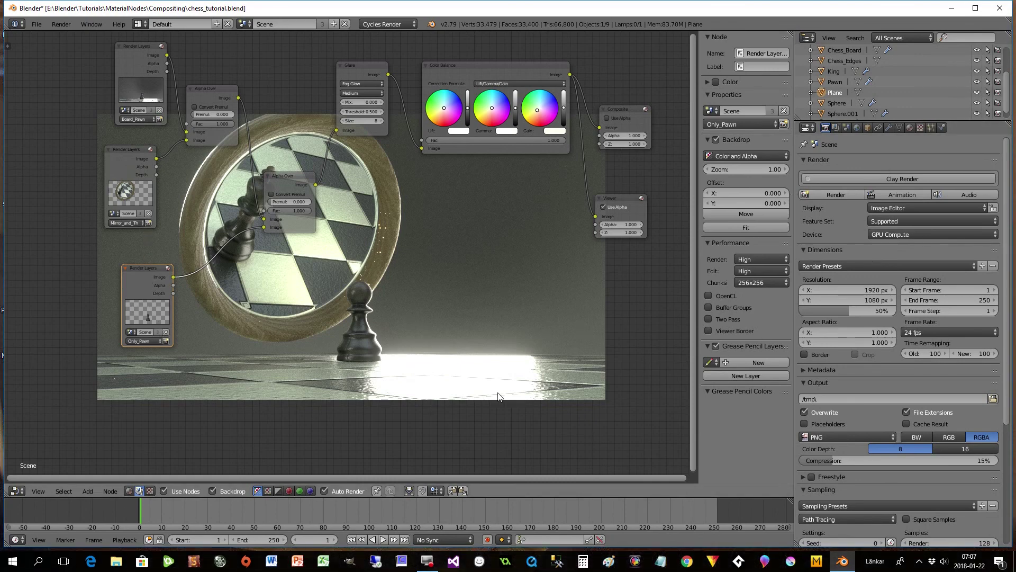
{"action": "left_click", "coordinate": [837, 194]}
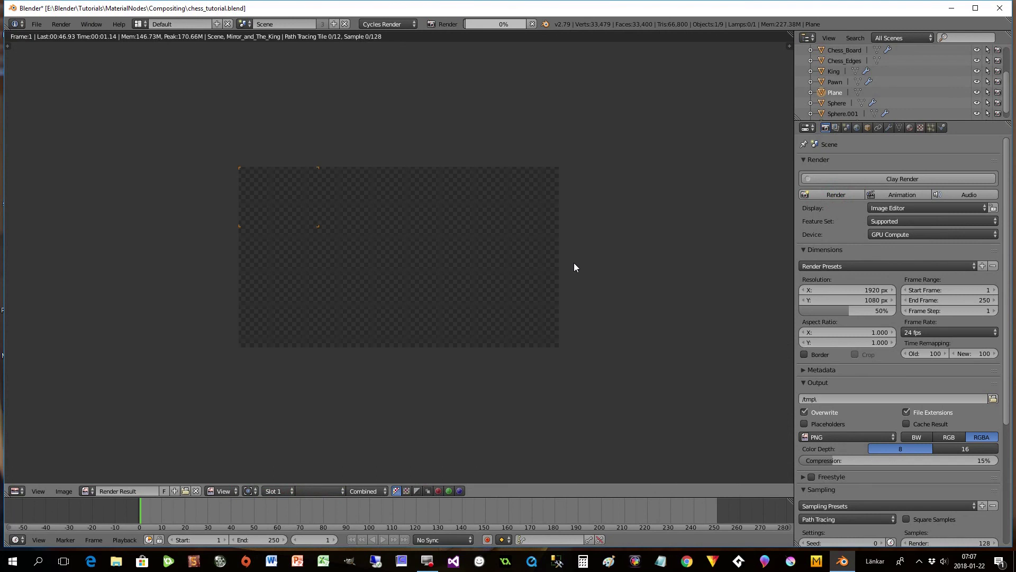